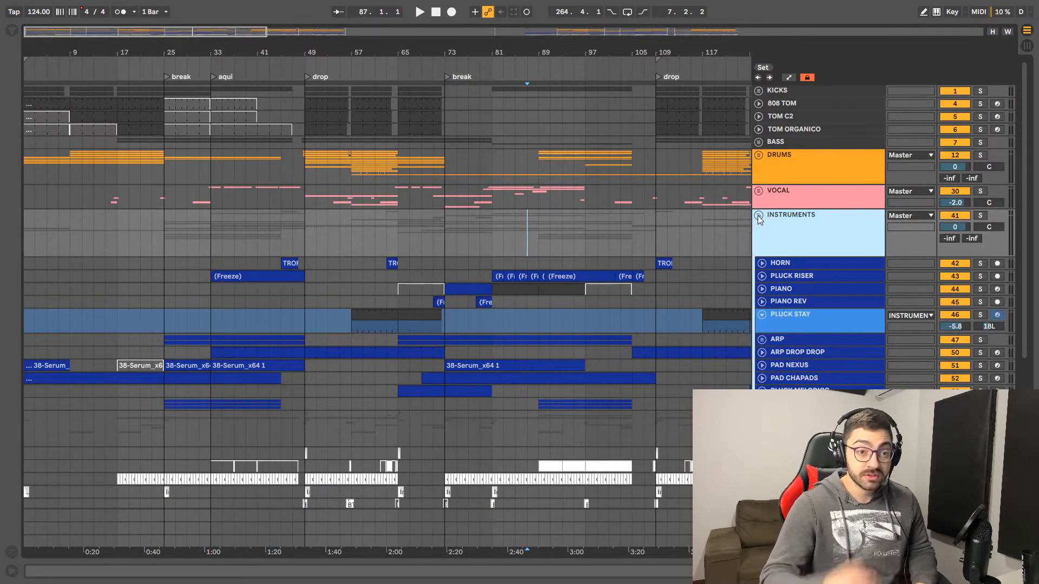
# Fold the INSTRUMENTS, AMBIENCIAS and FXS track groups in the arrangement
pyautogui.click(759, 216)
pyautogui.click(798, 268)
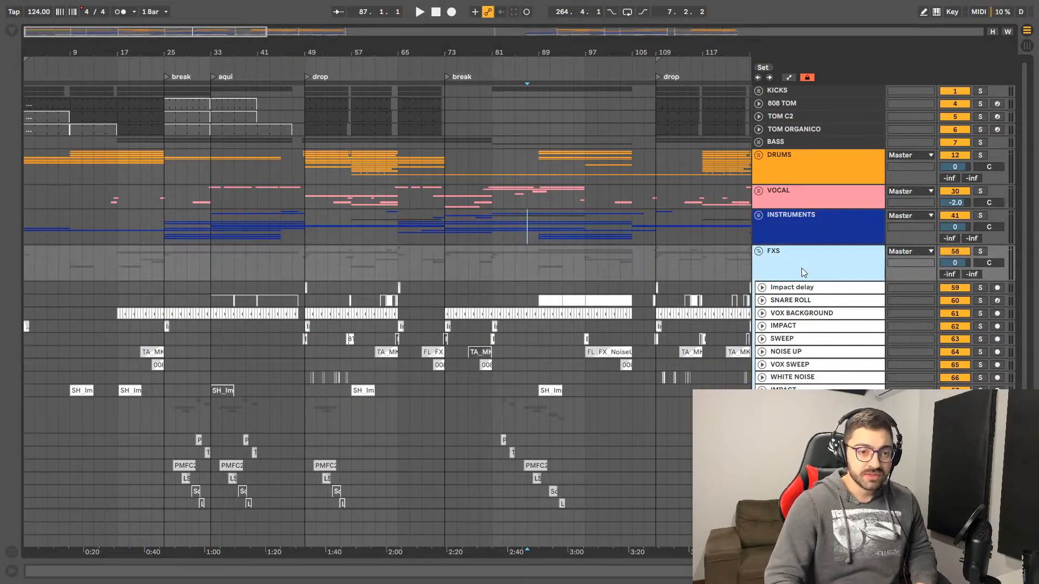
pyautogui.scroll(-1, 795, 303)
pyautogui.click(758, 371)
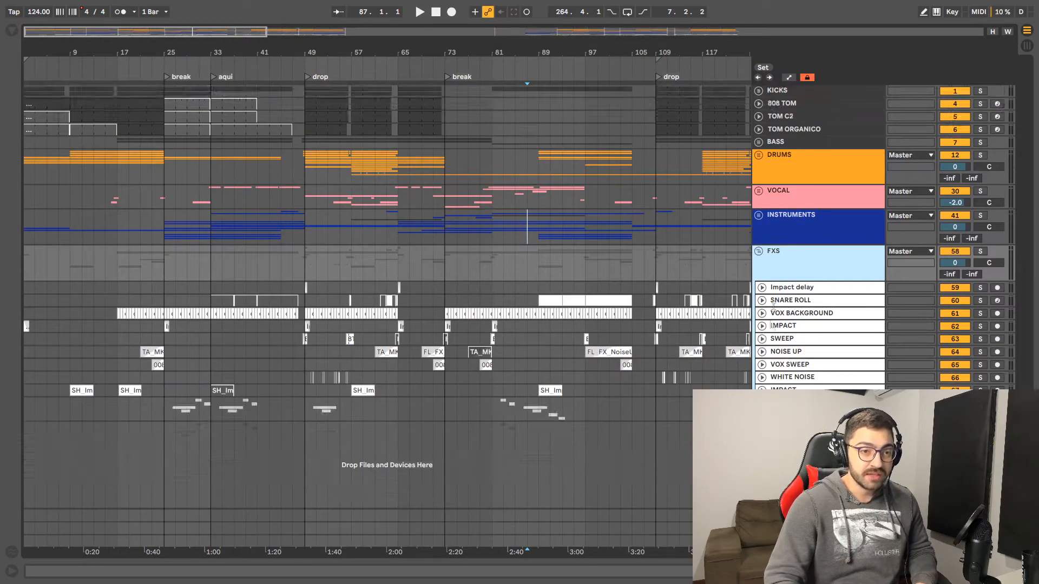
pyautogui.click(759, 251)
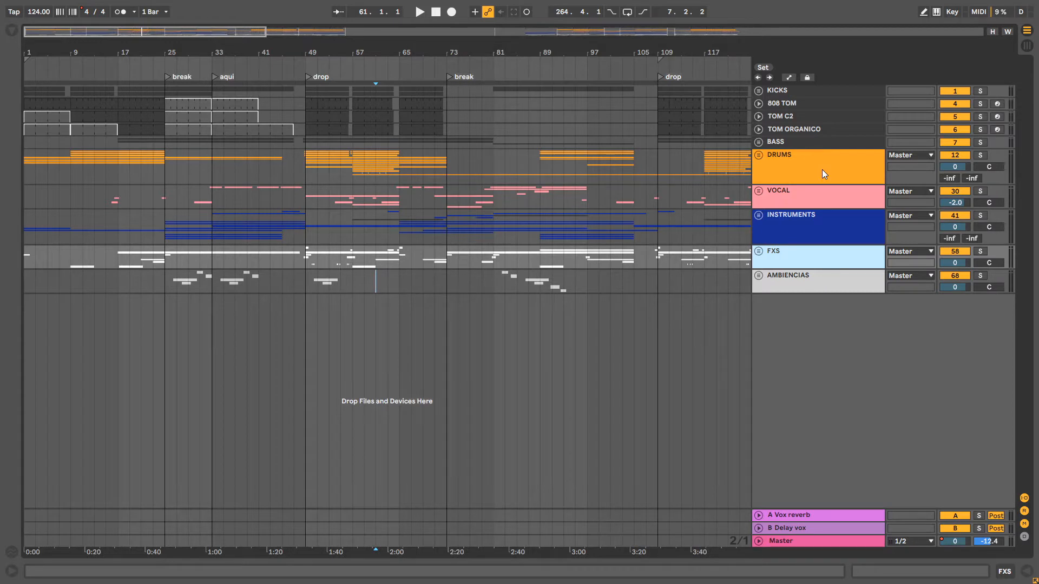
# Locate the shorter second arrangement near the radio locator and play it from bar 256, just before its first clips
pyautogui.moveTo(650, 52); pyautogui.dragTo(650, 22)
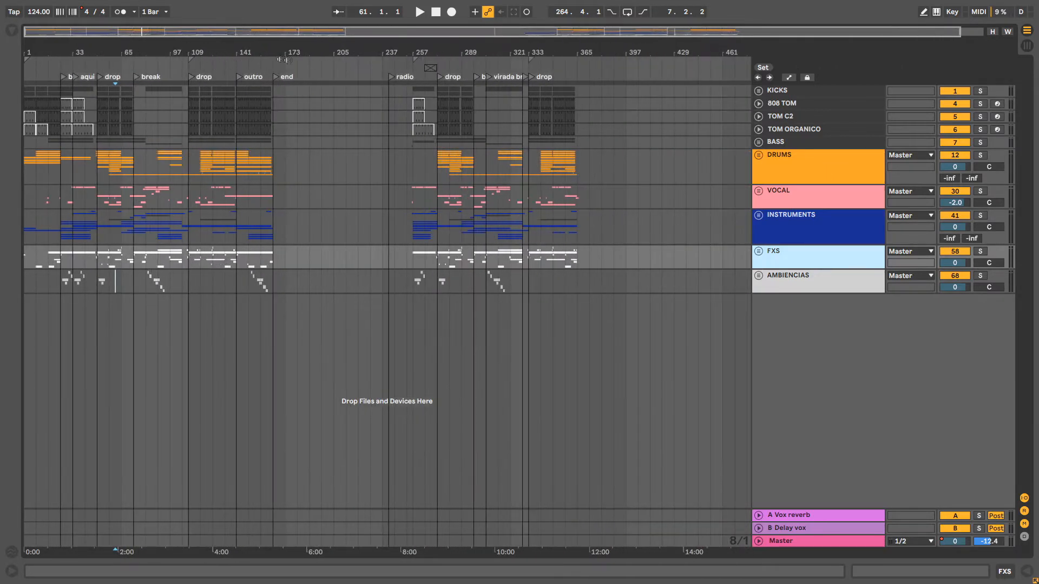
pyautogui.moveTo(400, 52); pyautogui.dragTo(373, 90)
pyautogui.click(373, 89)
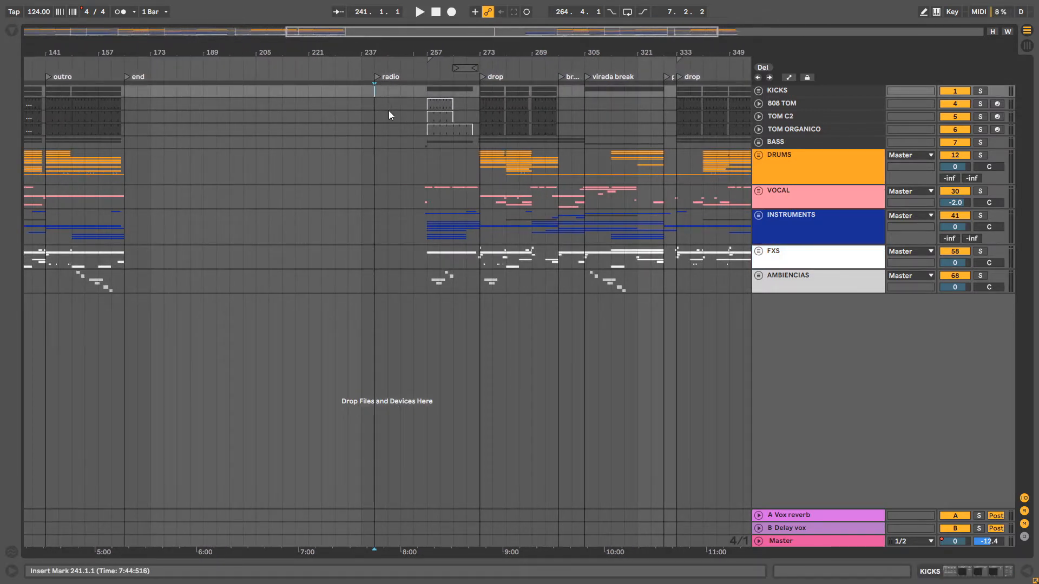
pyautogui.moveTo(416, 55); pyautogui.dragTo(356, 53)
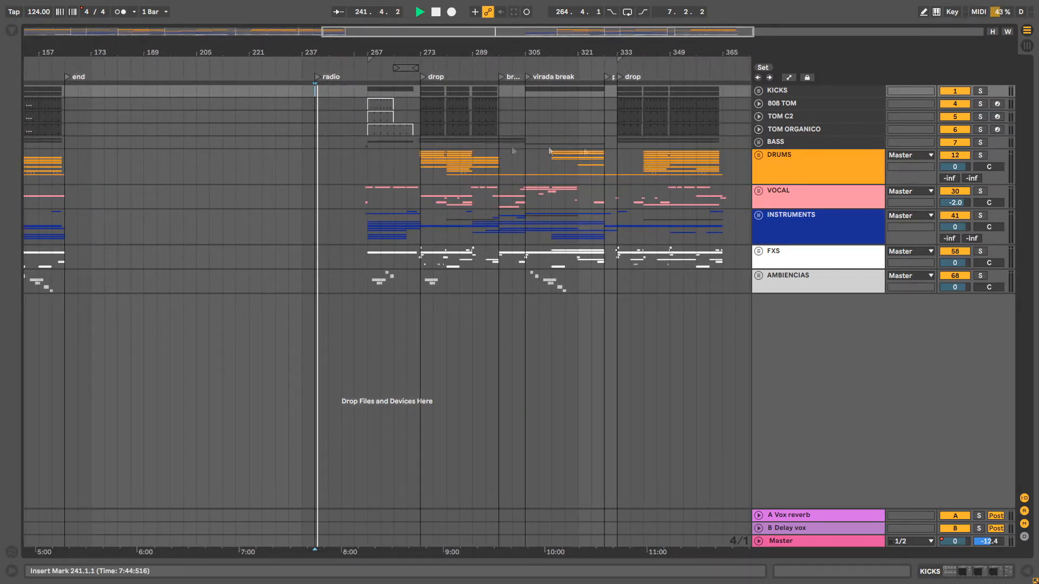
pyautogui.scroll(5, 371, 134)
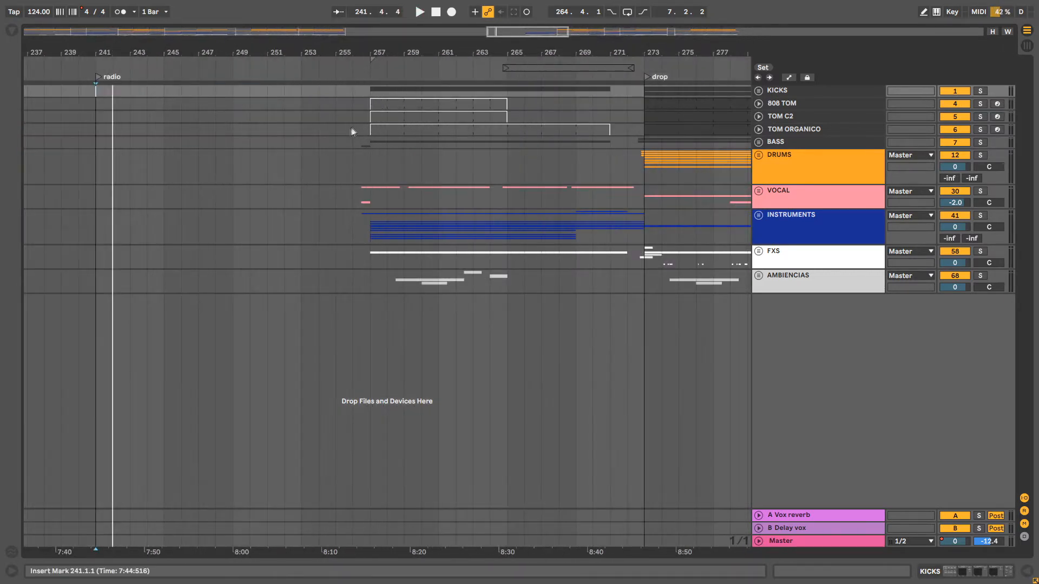
pyautogui.click(353, 128)
pyautogui.press('space')
# Move the radio locator to bar 256, just before the section's first clips, keeping its name
pyautogui.moveTo(405, 50)
pyautogui.mouseDown()
pyautogui.moveTo(380, 46)
pyautogui.moveTo(381, 25)
pyautogui.mouseUp()
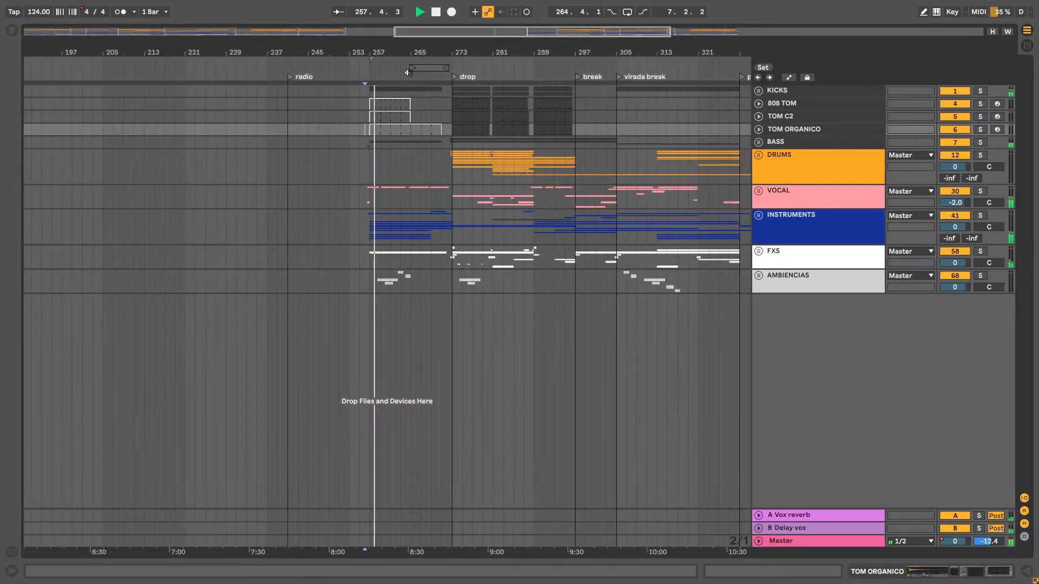
pyautogui.moveTo(306, 51); pyautogui.dragTo(304, 77)
pyautogui.rightClick(318, 79)
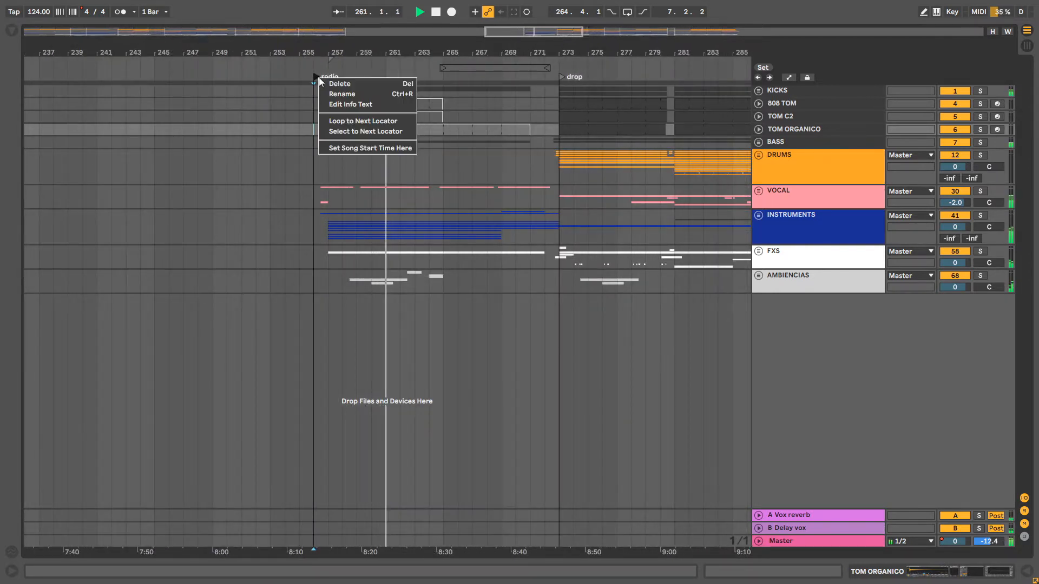
pyautogui.click(334, 93)
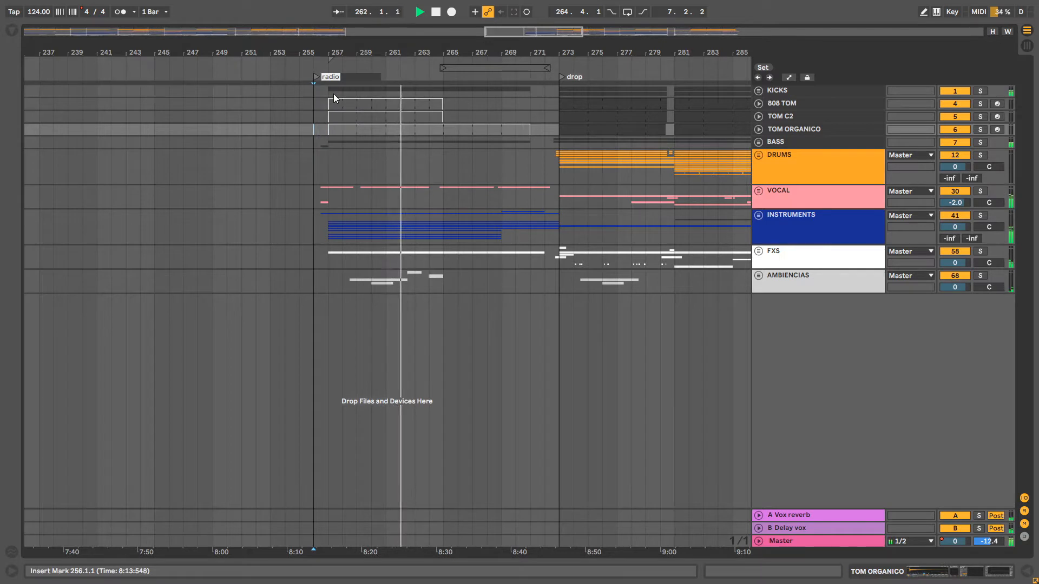
pyautogui.press('Return')
# Add a locator at bar 265, where the first two tom clips end, and name it "build up"
pyautogui.moveTo(437, 55); pyautogui.dragTo(287, 56)
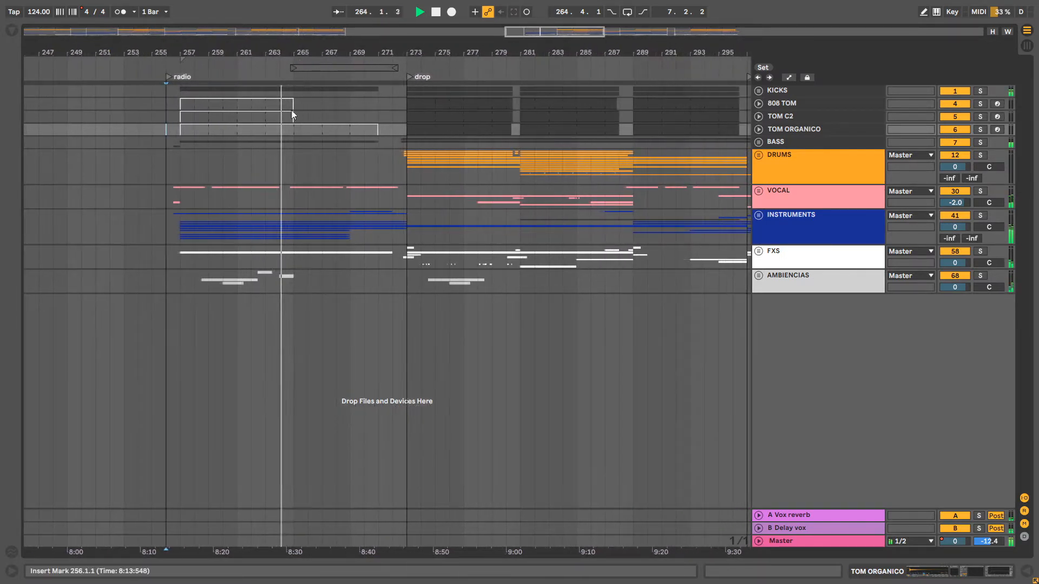
pyautogui.click(764, 69)
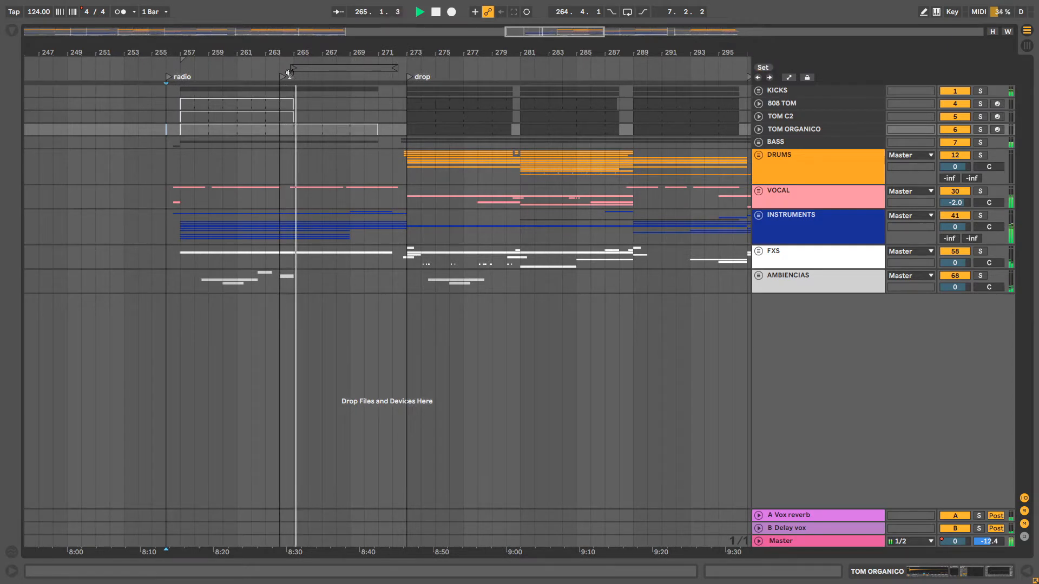
pyautogui.moveTo(284, 77); pyautogui.dragTo(296, 80)
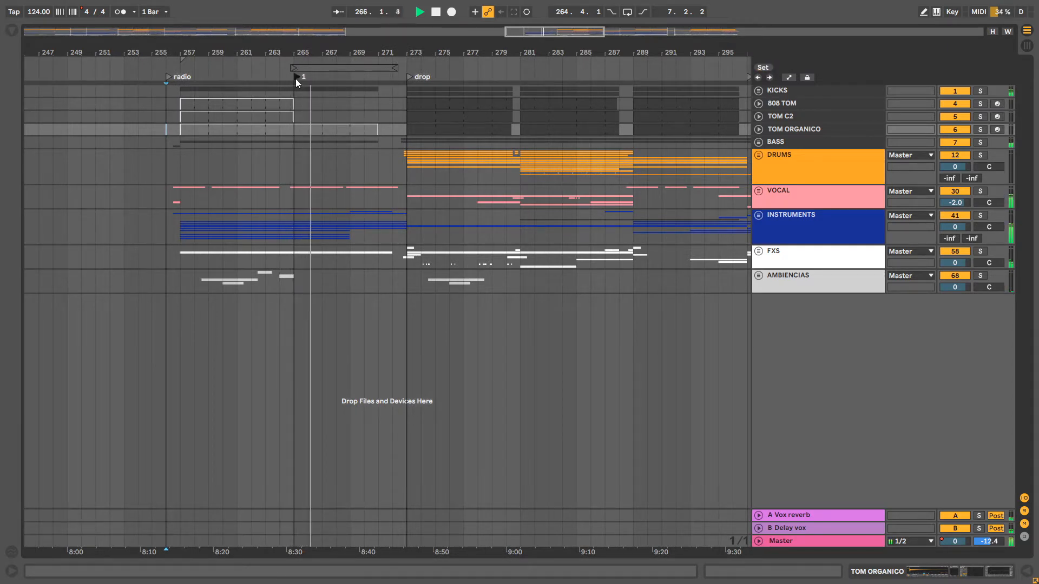
pyautogui.rightClick(295, 79)
pyautogui.click(320, 94)
pyautogui.write('build up')
pyautogui.press('Return')
# Add a locator at bar 271, shortly before the drop, and name it "pre drop"
pyautogui.click(378, 105)
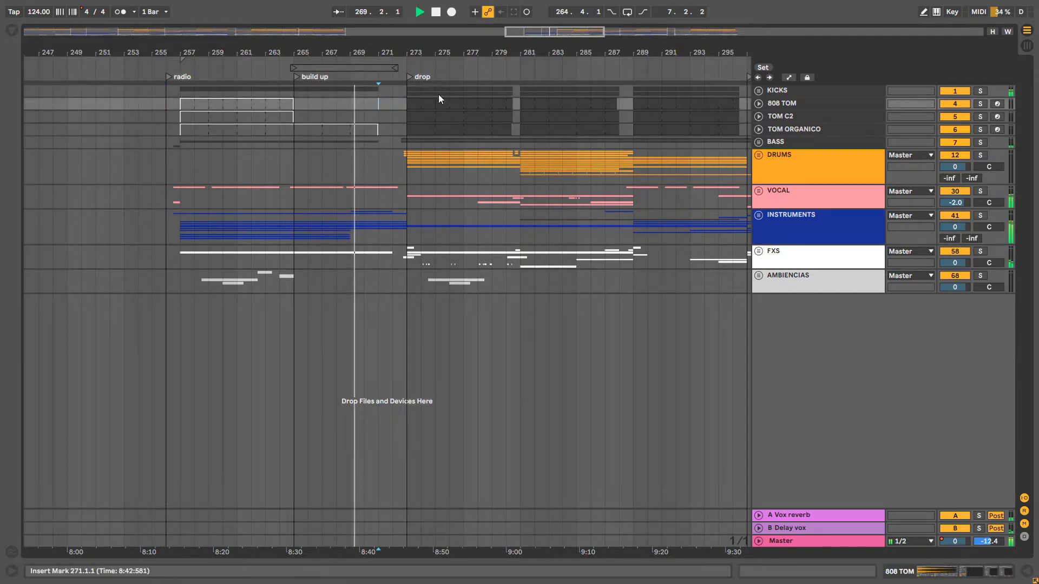
pyautogui.click(763, 69)
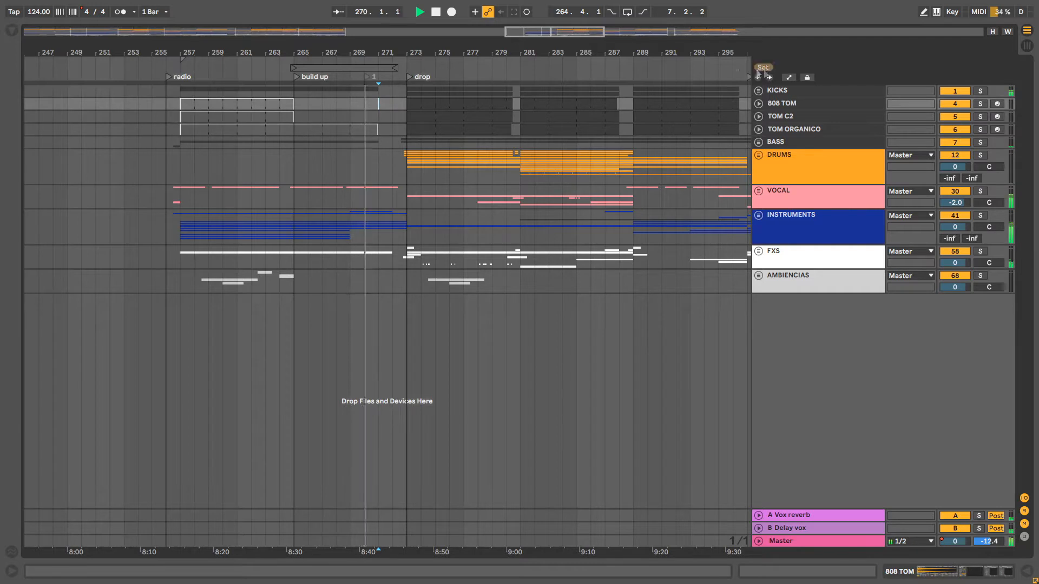
pyautogui.moveTo(367, 77); pyautogui.dragTo(380, 77)
pyautogui.rightClick(381, 78)
pyautogui.click(402, 96)
pyautogui.write('pre drop')
pyautogui.press('Return')
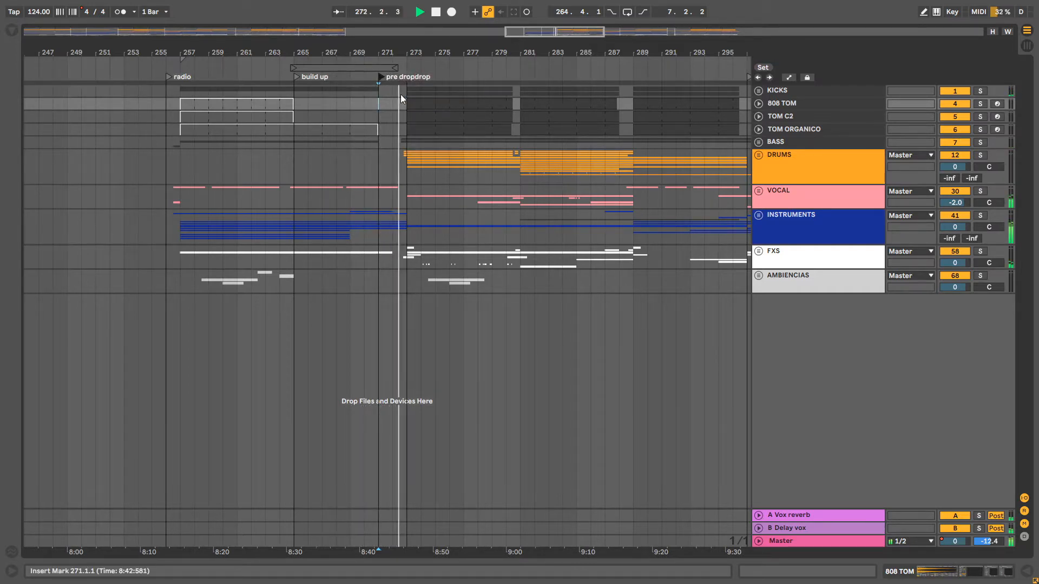
# Add a locator at bar 289, at the start of the drop's third block, and name it "volta vocal"
pyautogui.moveTo(419, 52); pyautogui.dragTo(311, 84)
pyautogui.moveTo(374, 50); pyautogui.dragTo(419, 61)
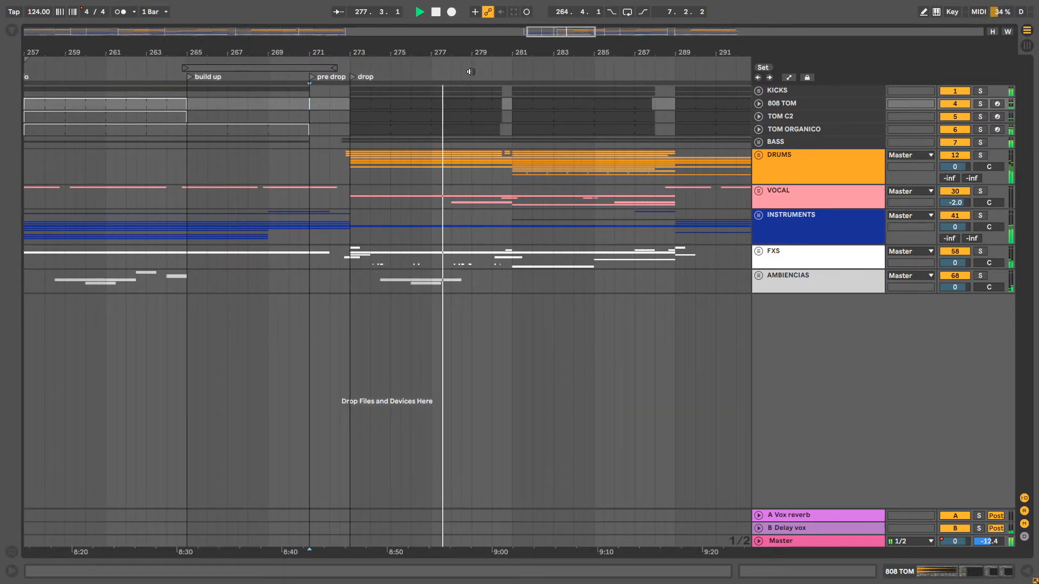
pyautogui.moveTo(488, 52)
pyautogui.mouseDown()
pyautogui.moveTo(493, 42)
pyautogui.moveTo(509, 51)
pyautogui.moveTo(496, 54)
pyautogui.mouseUp()
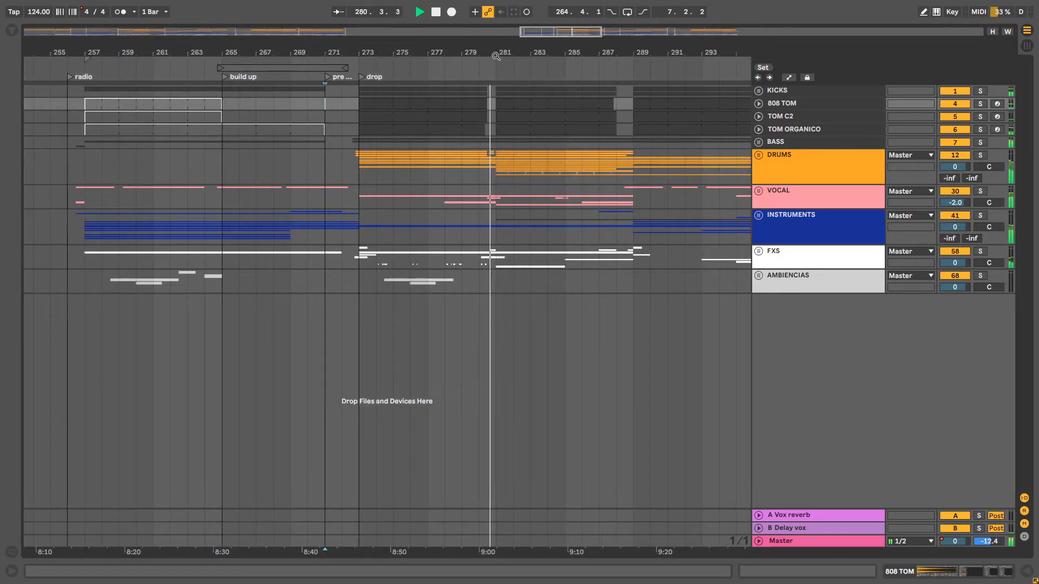
pyautogui.moveTo(495, 56); pyautogui.dragTo(427, 53)
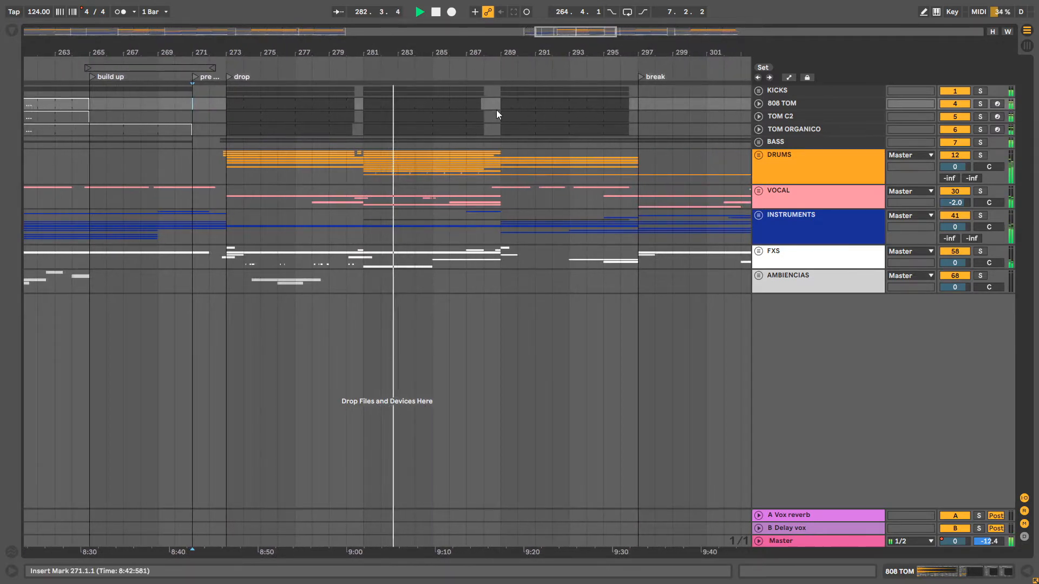
pyautogui.click(501, 145)
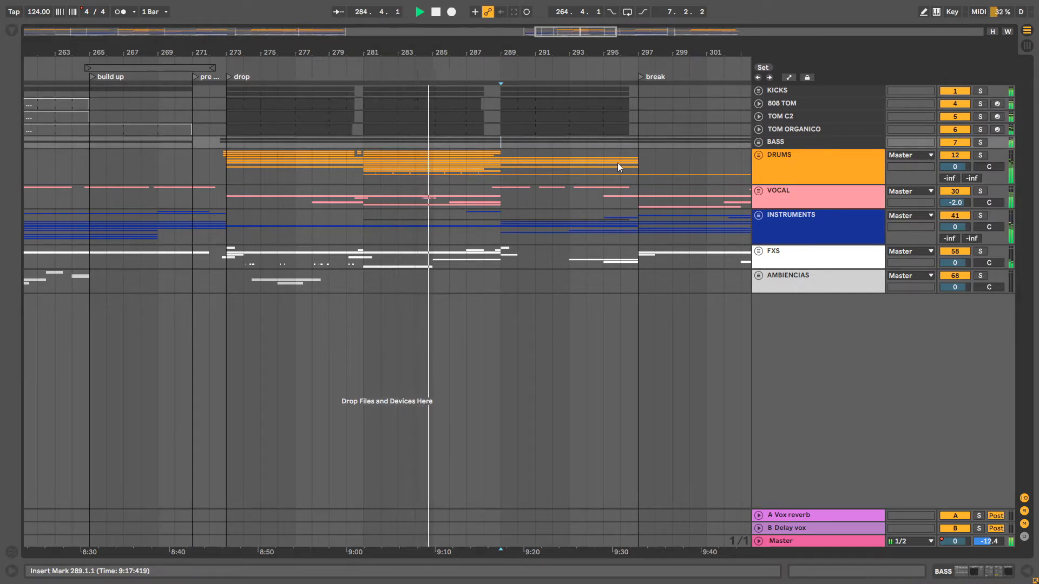
pyautogui.moveTo(584, 59); pyautogui.dragTo(453, 84)
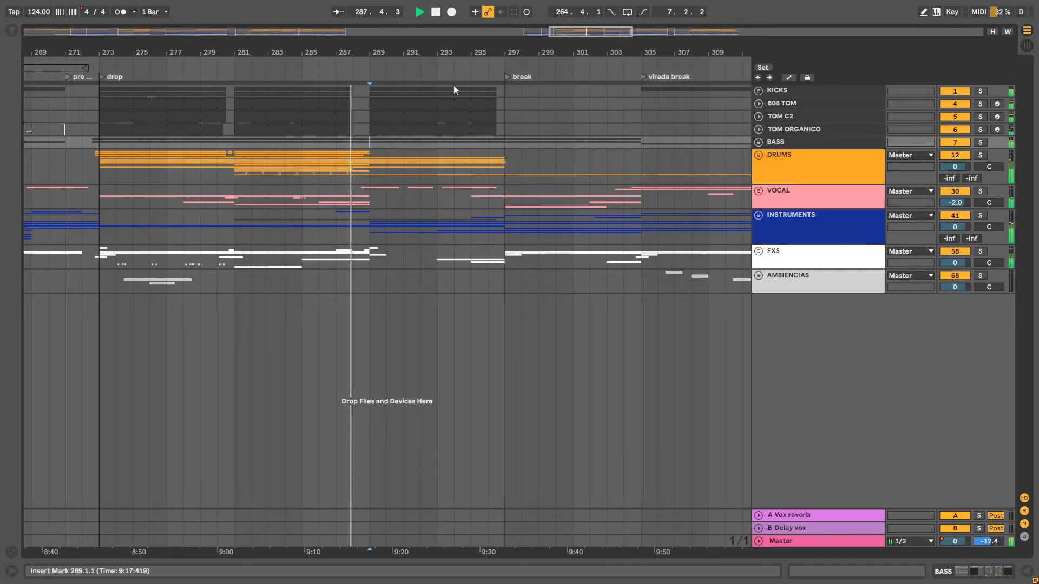
pyautogui.moveTo(447, 63); pyautogui.dragTo(396, 47)
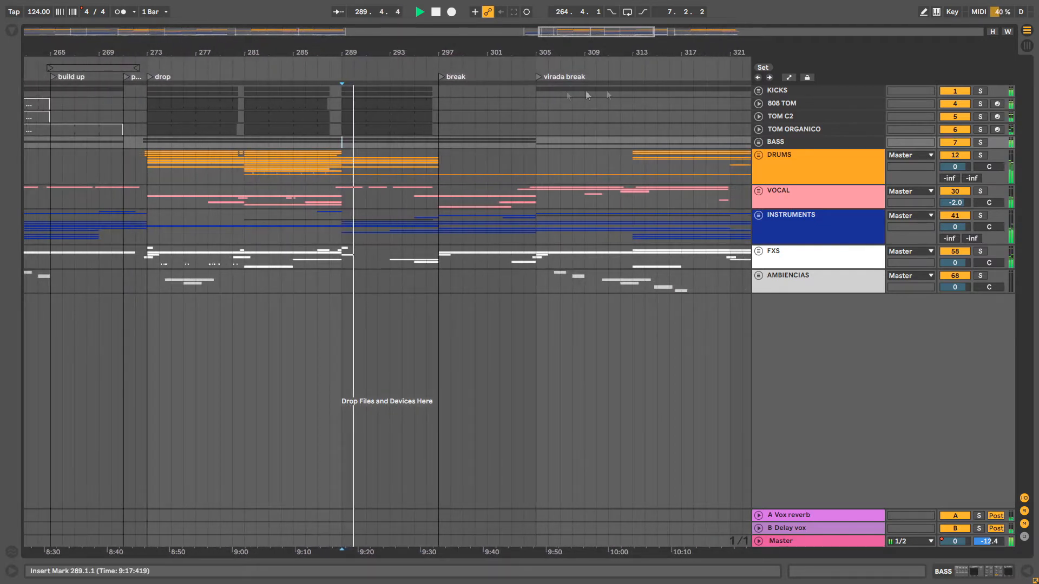
pyautogui.click(762, 68)
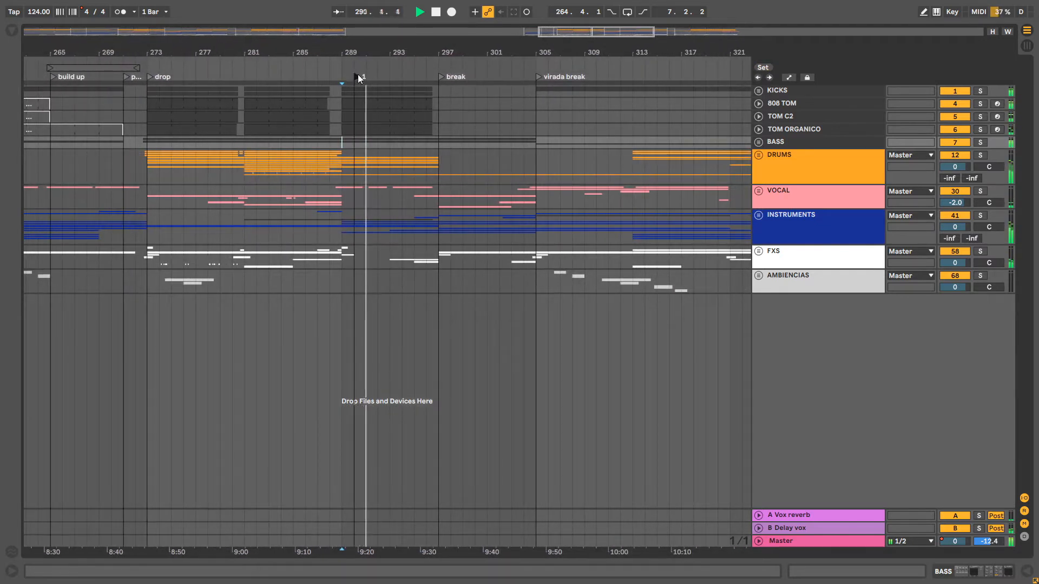
pyautogui.rightClick(344, 77)
pyautogui.click(363, 94)
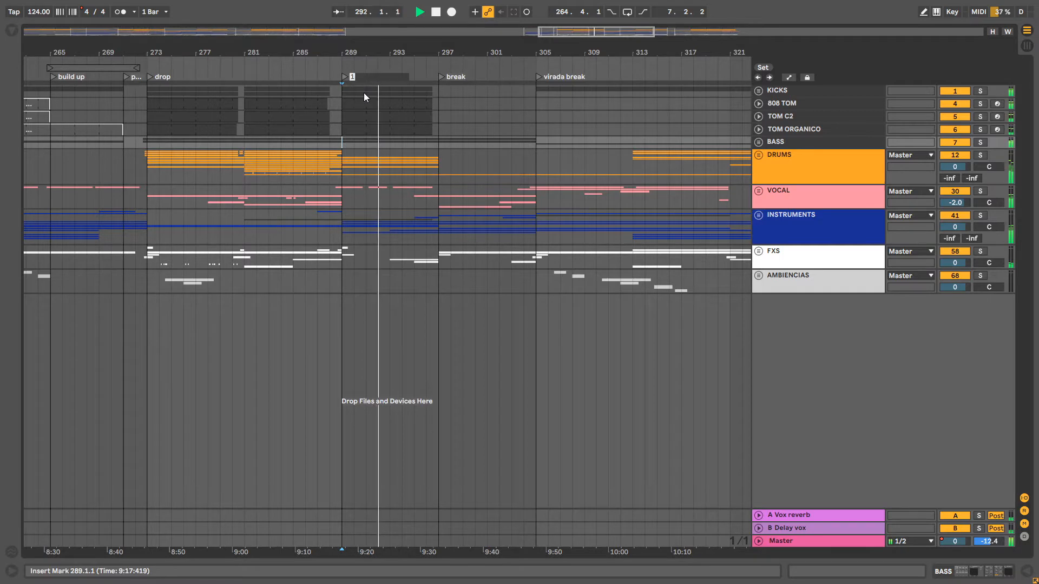
pyautogui.write('volta vocal')
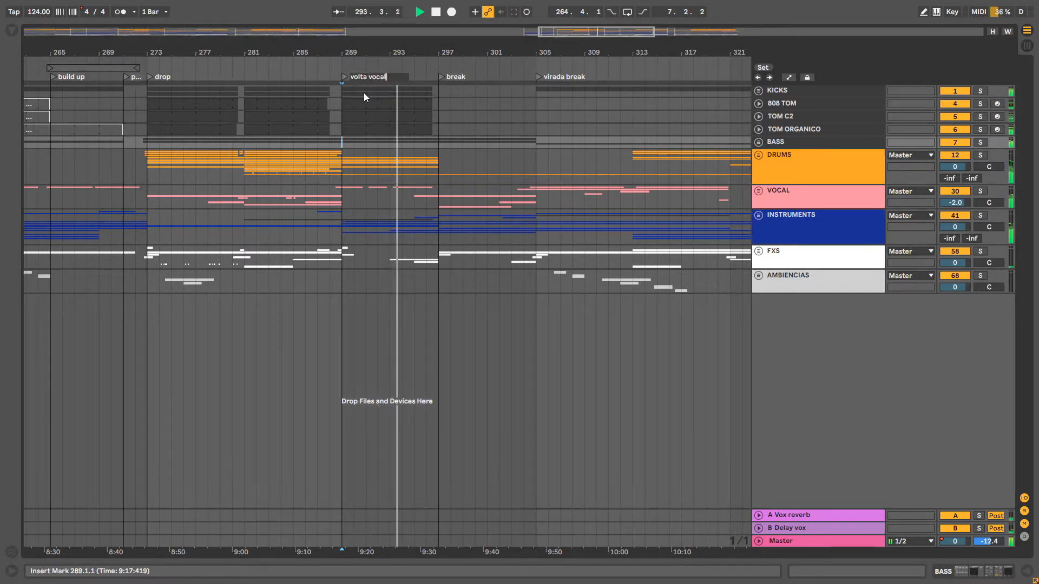
pyautogui.press('Return')
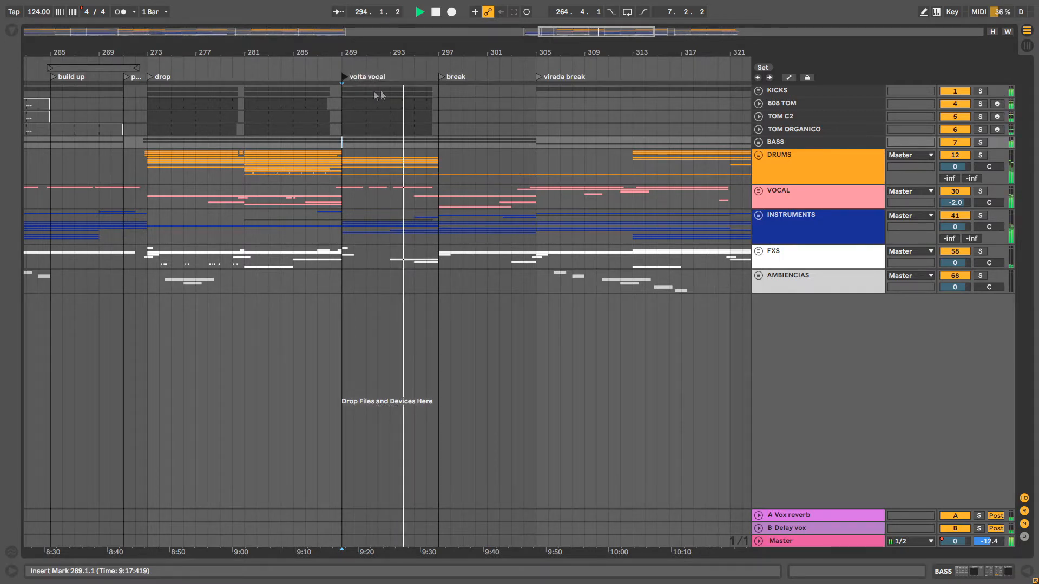
# Rename the break locator at bar 297 as "transicào"
pyautogui.moveTo(451, 52); pyautogui.dragTo(363, 52)
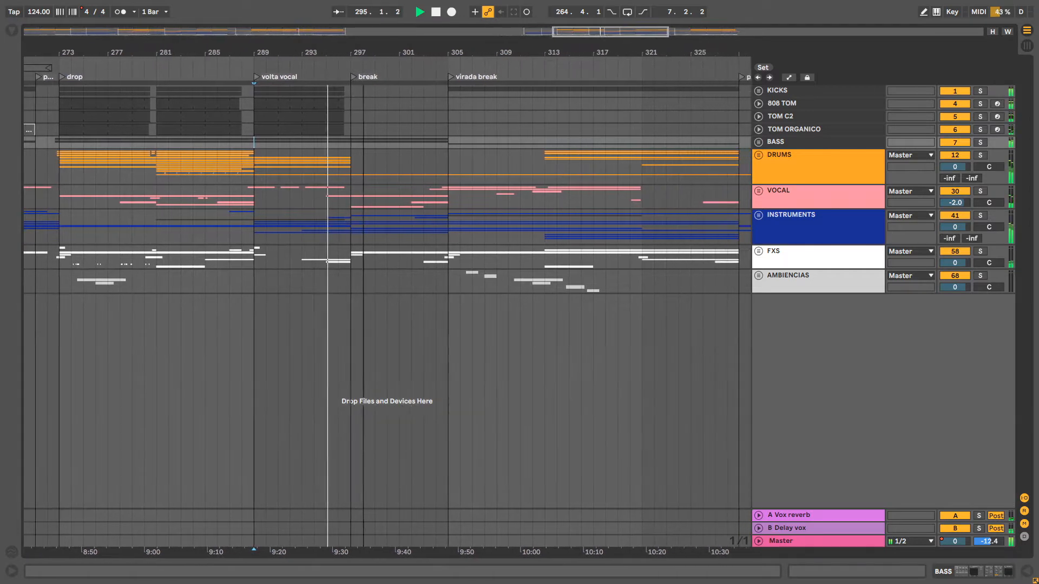
pyautogui.rightClick(352, 77)
pyautogui.click(372, 94)
pyautogui.write('transi')
pyautogui.write('cào')
pyautogui.press('Return')
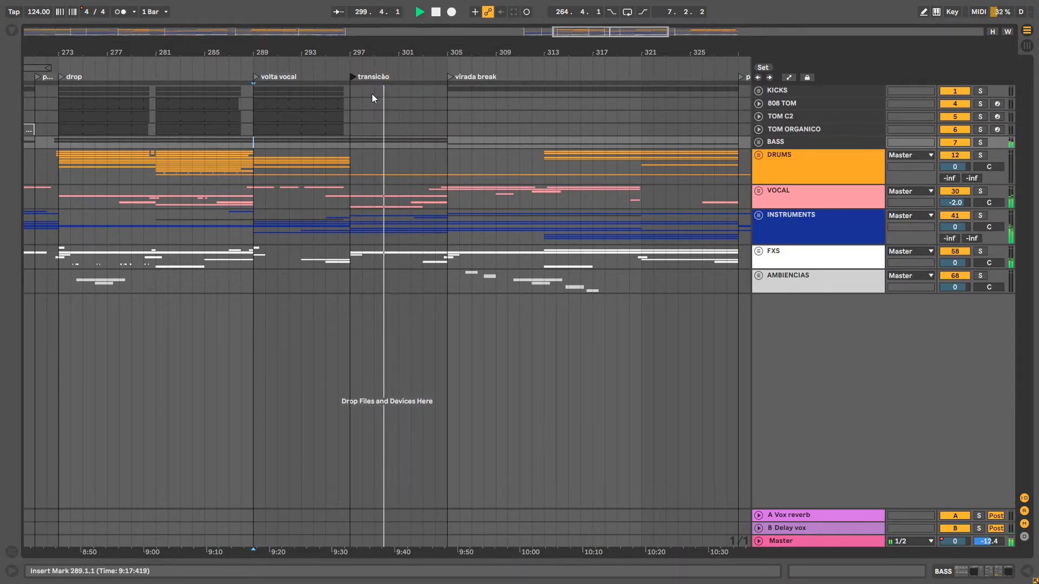
# Rename the "virada break" locator at bar 305 as "break"
pyautogui.rightClick(451, 78)
pyautogui.click(470, 97)
pyautogui.write('break')
pyautogui.press('Return')
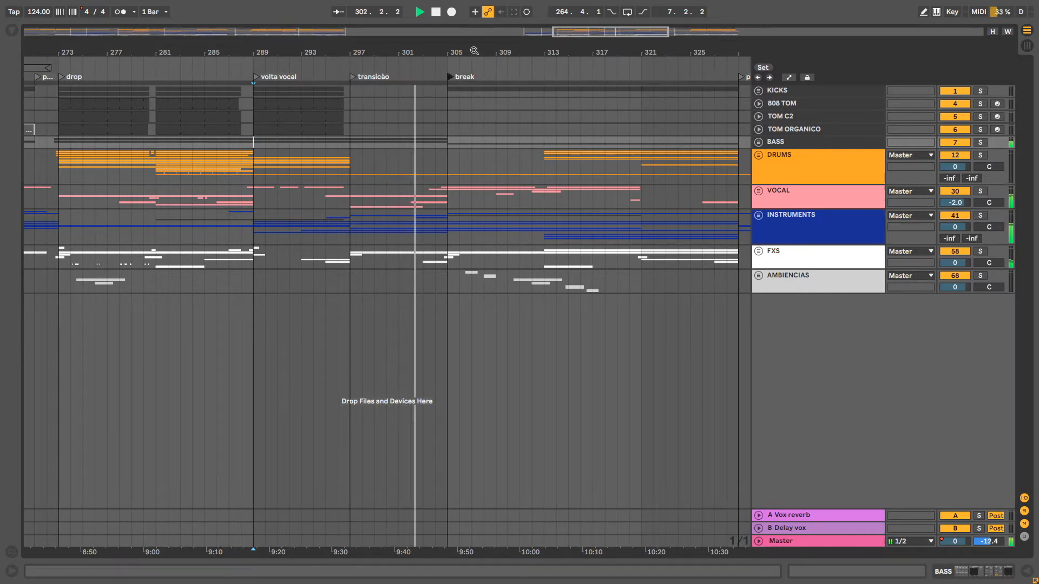
# Add a locator at bar 321, between the break and the pre drop, and name it "build up"
pyautogui.moveTo(475, 51); pyautogui.dragTo(376, 51)
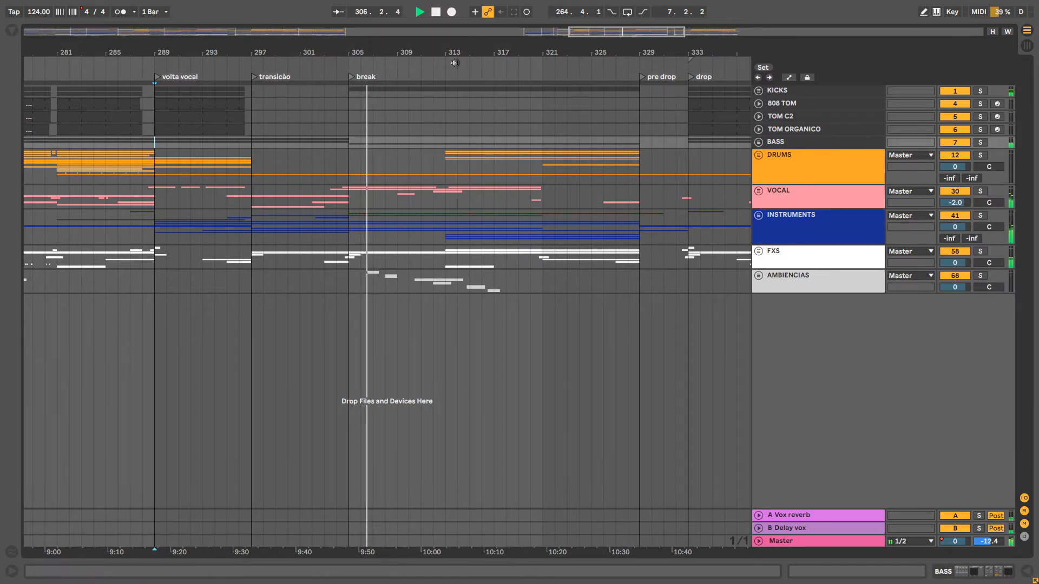
pyautogui.moveTo(458, 53); pyautogui.dragTo(422, 53)
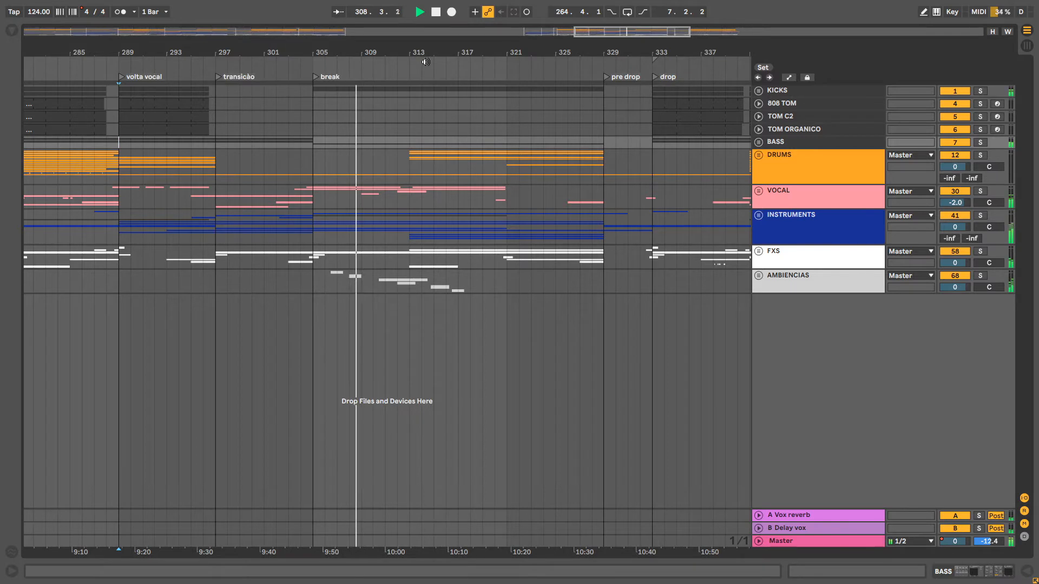
pyautogui.moveTo(433, 58); pyautogui.dragTo(371, 58)
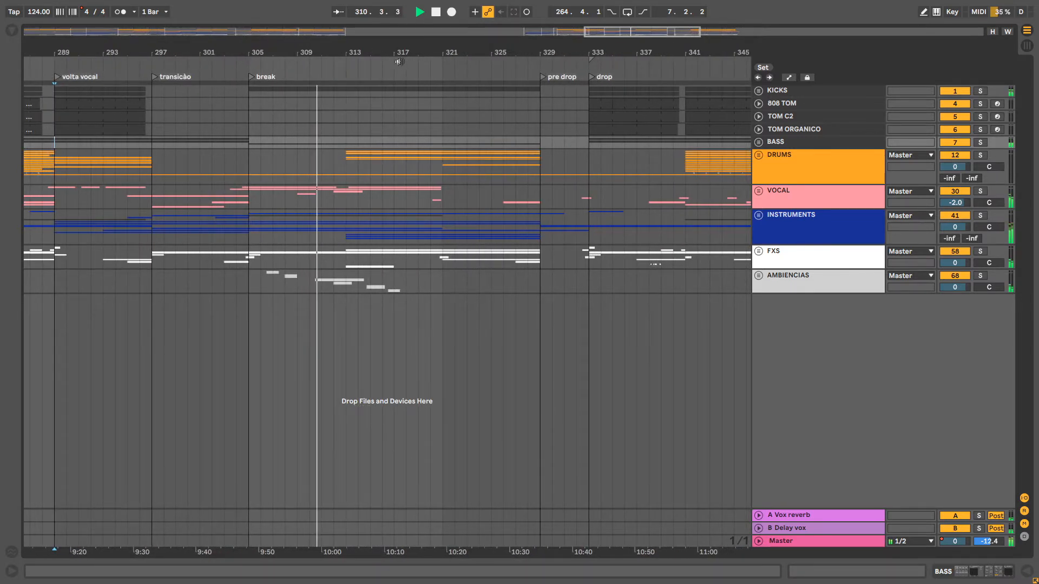
pyautogui.moveTo(403, 53); pyautogui.dragTo(373, 54)
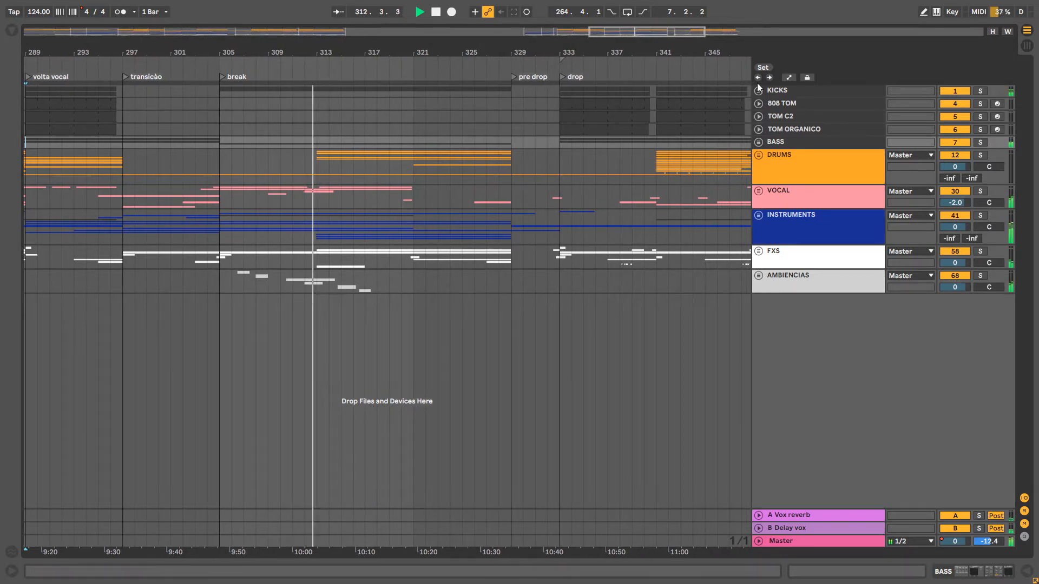
pyautogui.click(762, 67)
pyautogui.moveTo(320, 76); pyautogui.dragTo(416, 77)
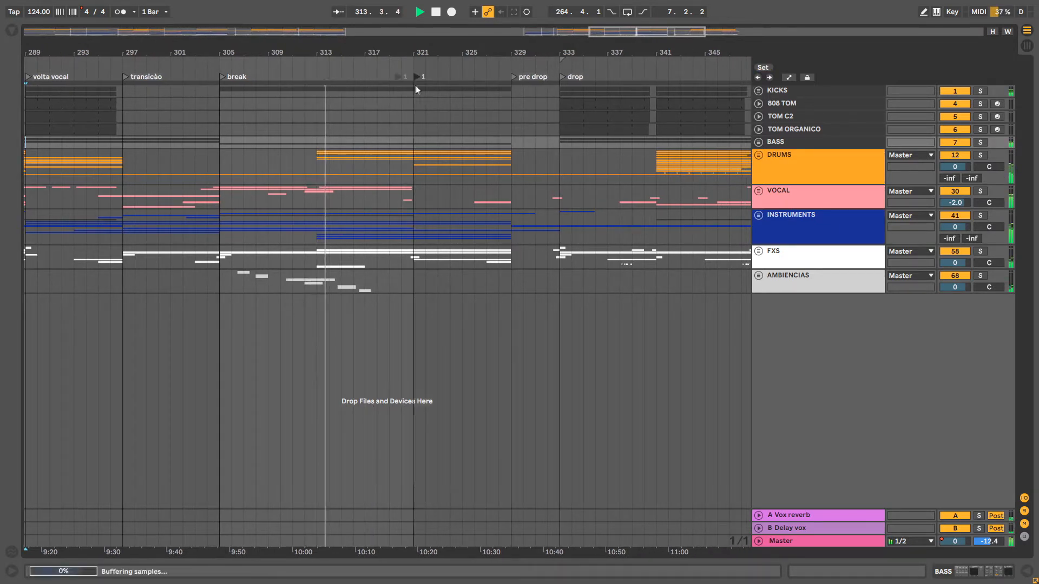
pyautogui.rightClick(415, 76)
pyautogui.click(436, 95)
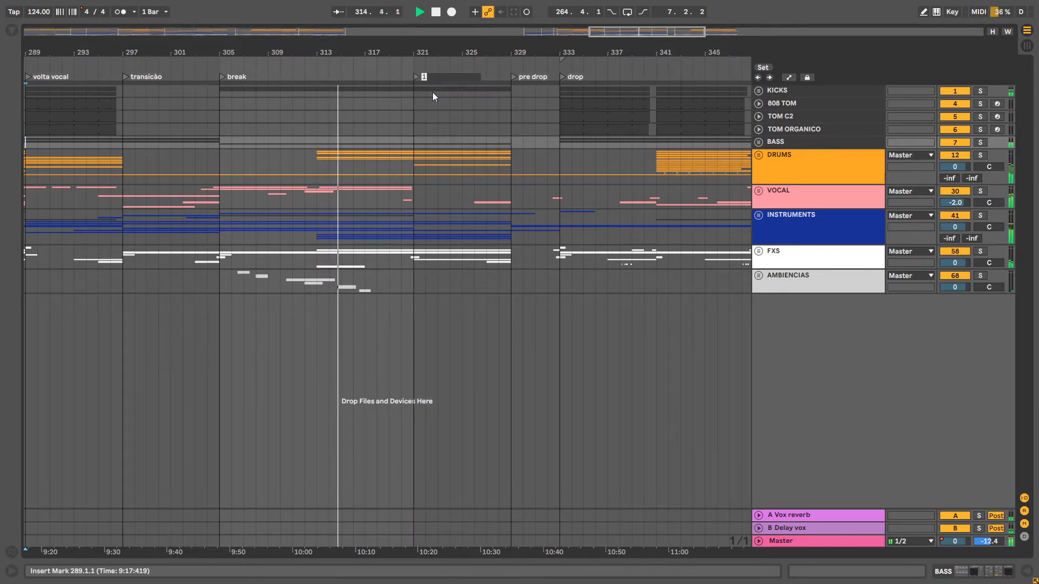
pyautogui.write('build up')
pyautogui.press('Return')
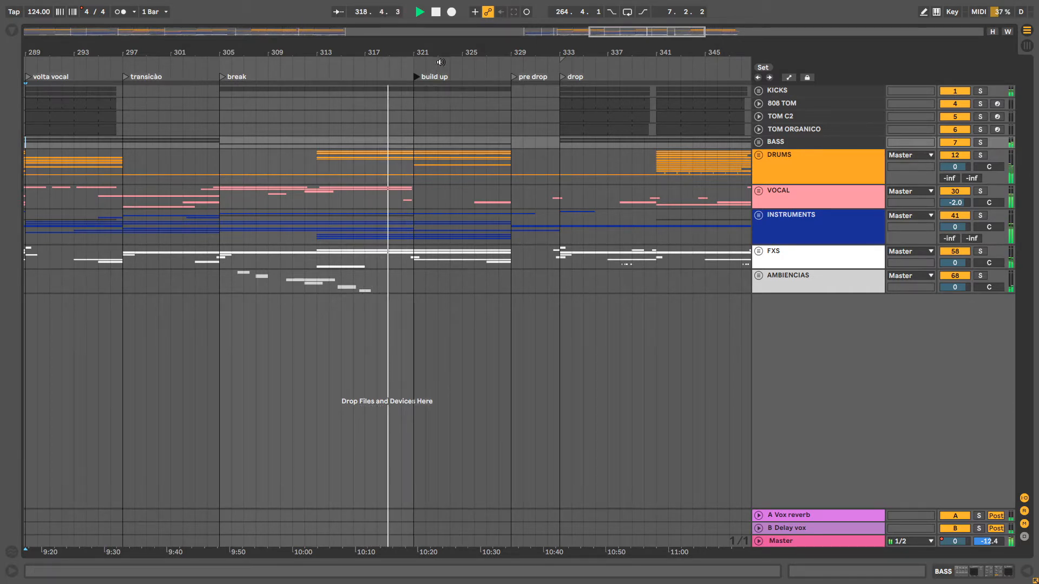
# Highlight the full span of the radio version on the DRUMS group track, from bar 256 to bar 365
pyautogui.moveTo(435, 52); pyautogui.dragTo(332, 37)
pyautogui.moveTo(427, 55); pyautogui.dragTo(429, 37)
pyautogui.click(54, 170)
pyautogui.moveTo(54, 169); pyautogui.dragTo(587, 168)
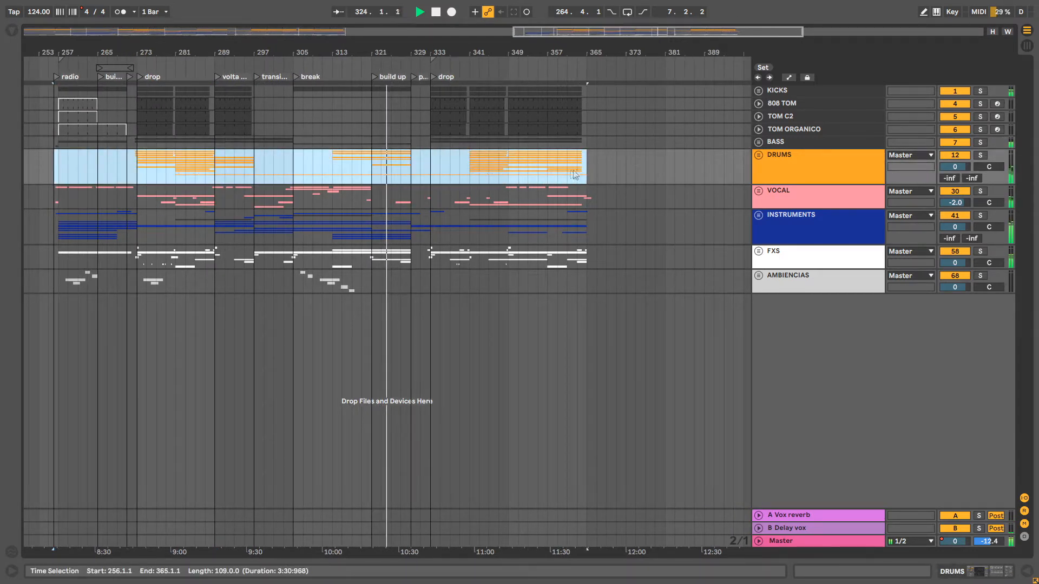
pyautogui.click(414, 163)
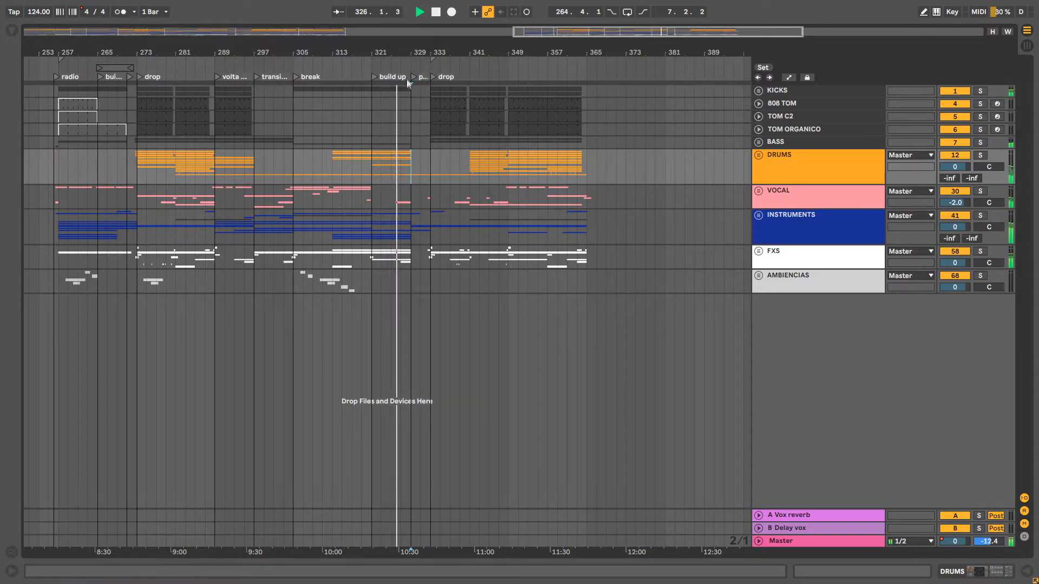
# Follow the playback through the pre drop and final drop, and stop it at the end of the radio version
pyautogui.moveTo(417, 51); pyautogui.dragTo(325, 100)
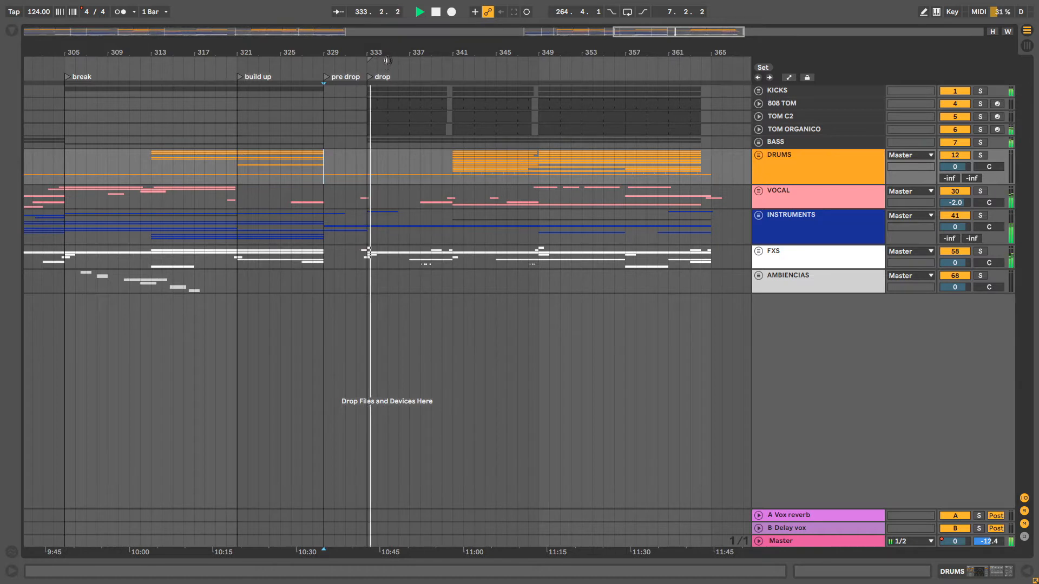
pyautogui.moveTo(391, 56); pyautogui.dragTo(349, 55)
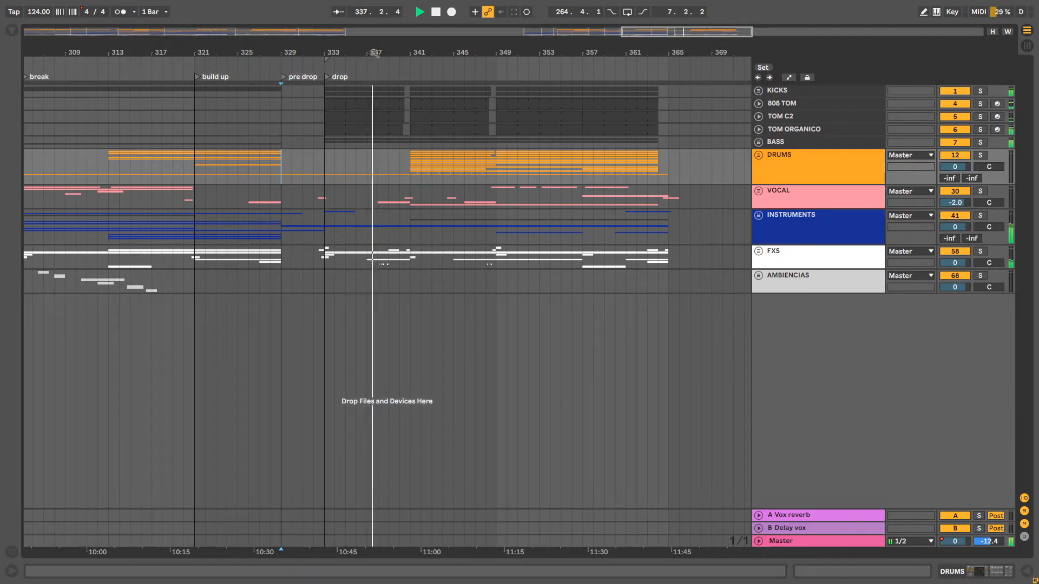
pyautogui.moveTo(415, 53); pyautogui.dragTo(383, 55)
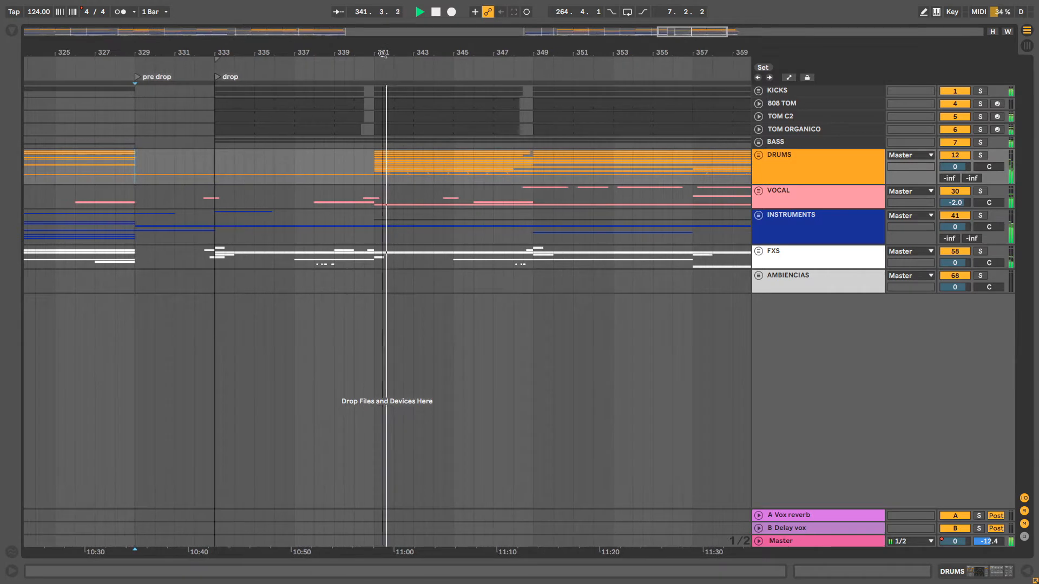
pyautogui.moveTo(455, 52); pyautogui.dragTo(412, 52)
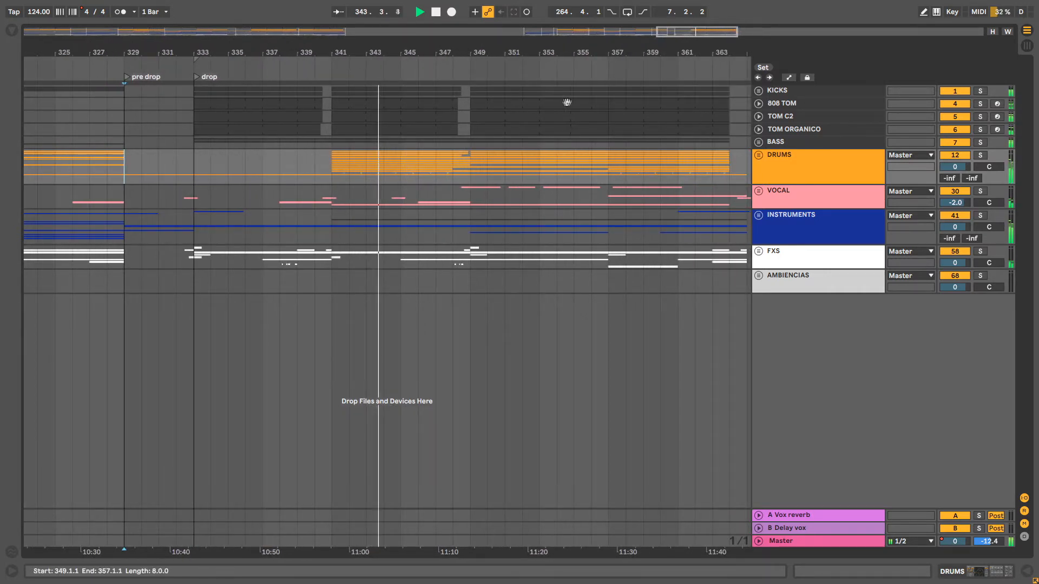
pyautogui.moveTo(566, 52); pyautogui.dragTo(521, 70)
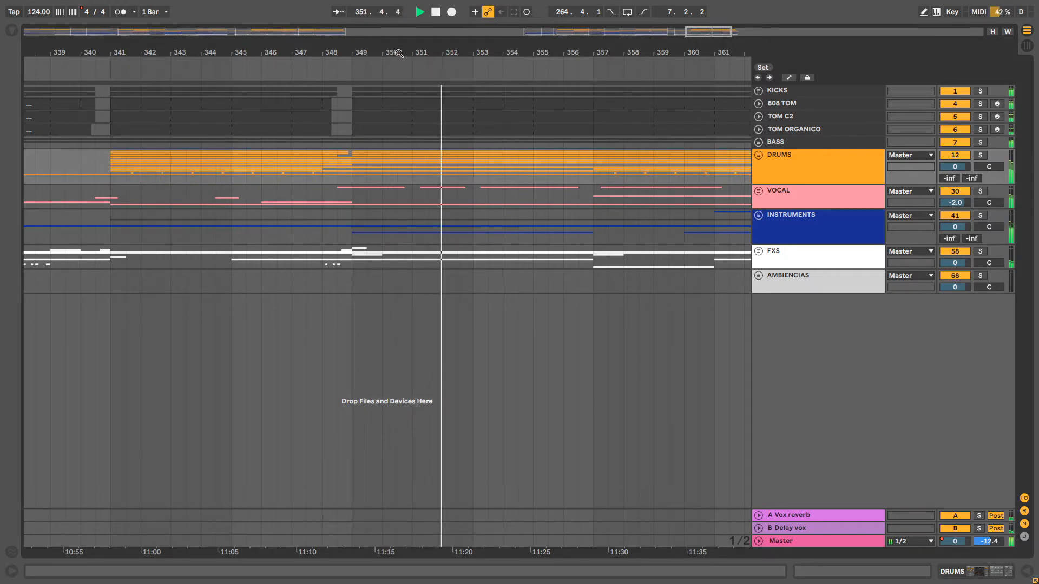
pyautogui.moveTo(496, 56); pyautogui.dragTo(423, 56)
pyautogui.moveTo(498, 53); pyautogui.dragTo(434, 29)
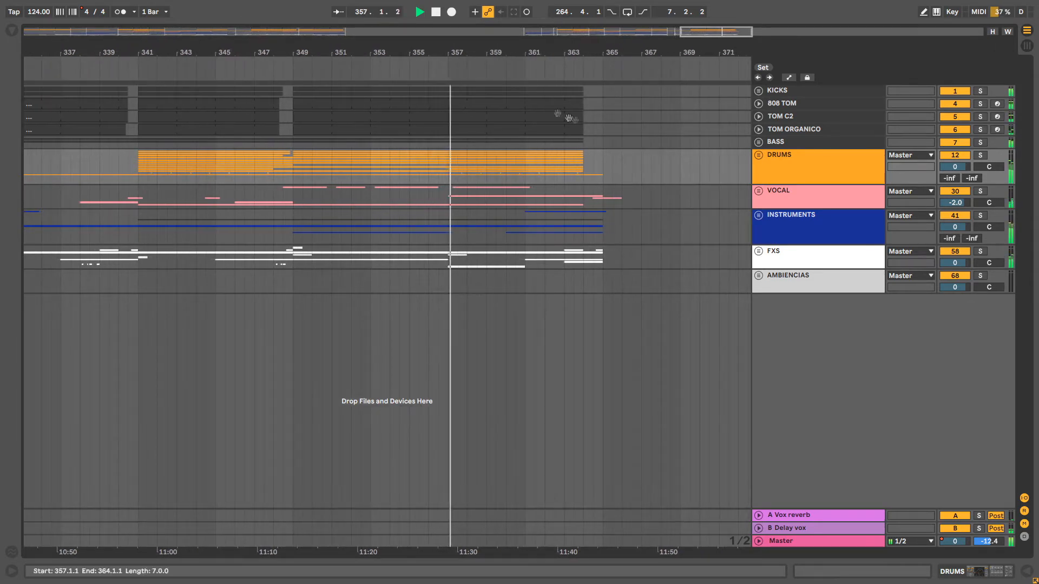
pyautogui.moveTo(544, 49); pyautogui.dragTo(545, 37)
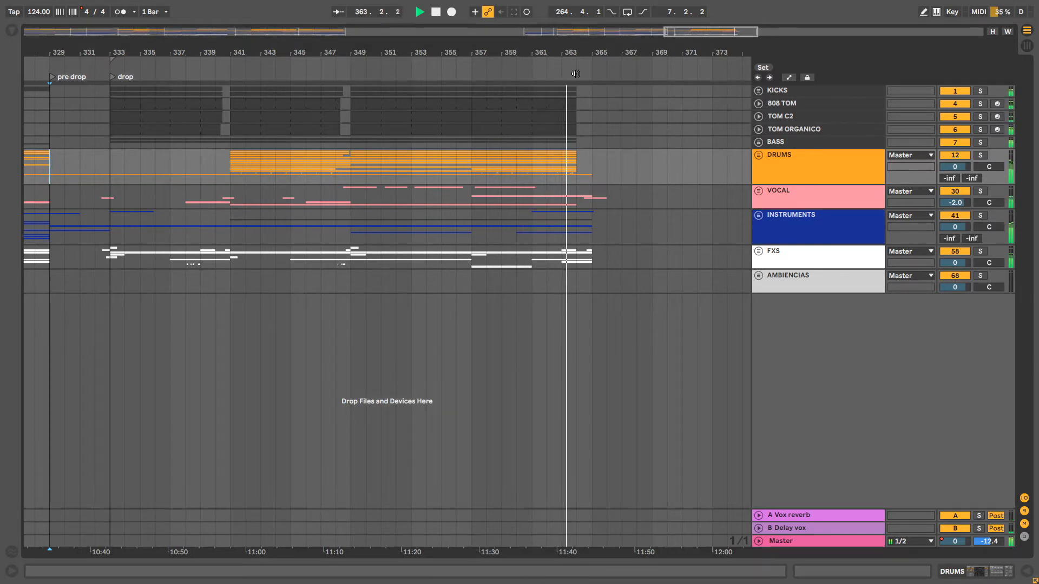
pyautogui.moveTo(581, 53); pyautogui.dragTo(551, 54)
pyautogui.press('space')
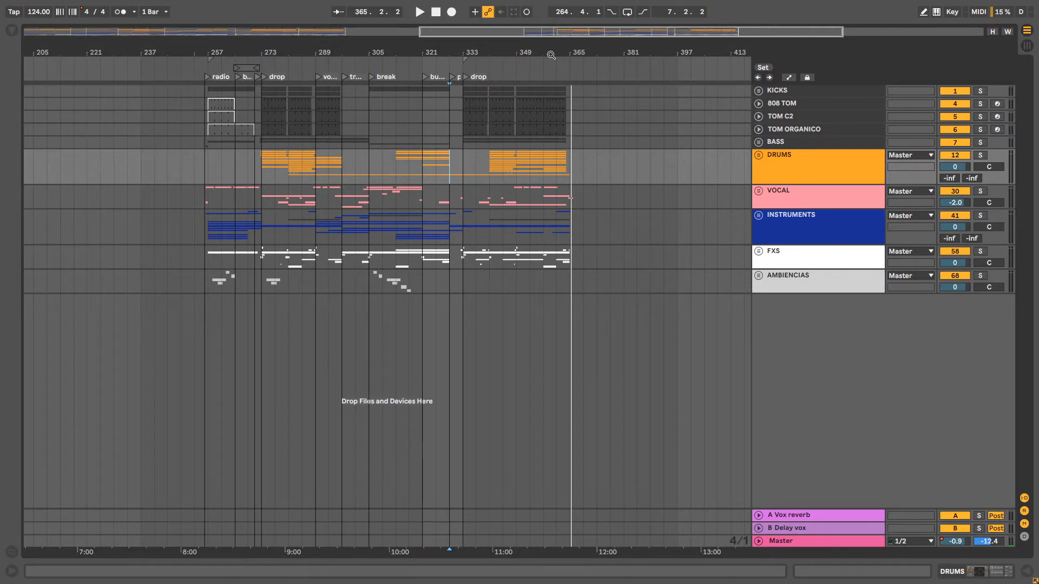
# Highlight the radio version's opening sections and its first drop, bars 273 to 289, on the DRUMS group track
pyautogui.moveTo(237, 53); pyautogui.dragTo(168, 116)
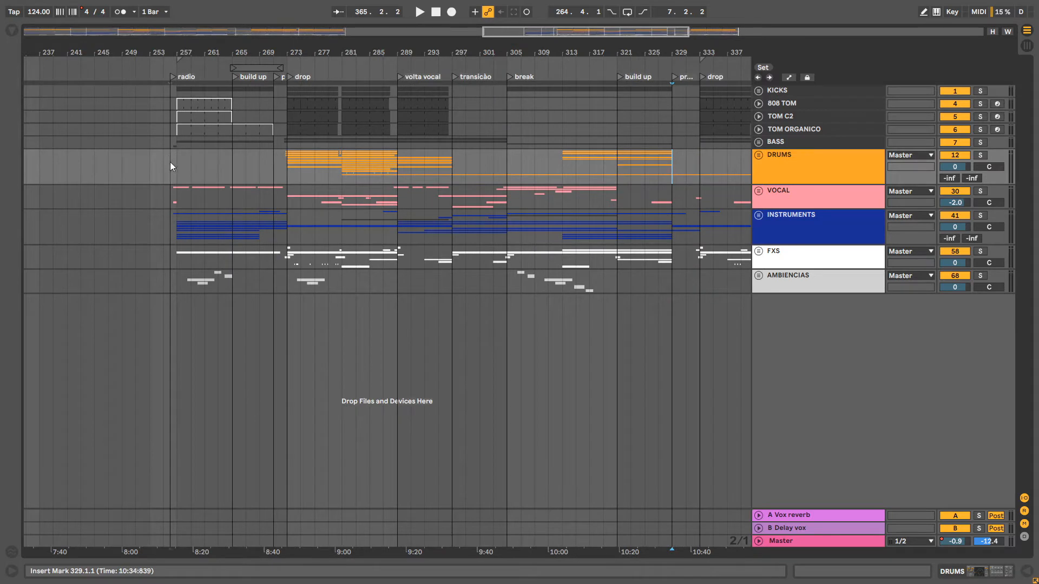
pyautogui.moveTo(170, 163); pyautogui.dragTo(246, 160)
pyautogui.moveTo(180, 172); pyautogui.dragTo(288, 172)
pyautogui.moveTo(303, 53); pyautogui.dragTo(461, 183)
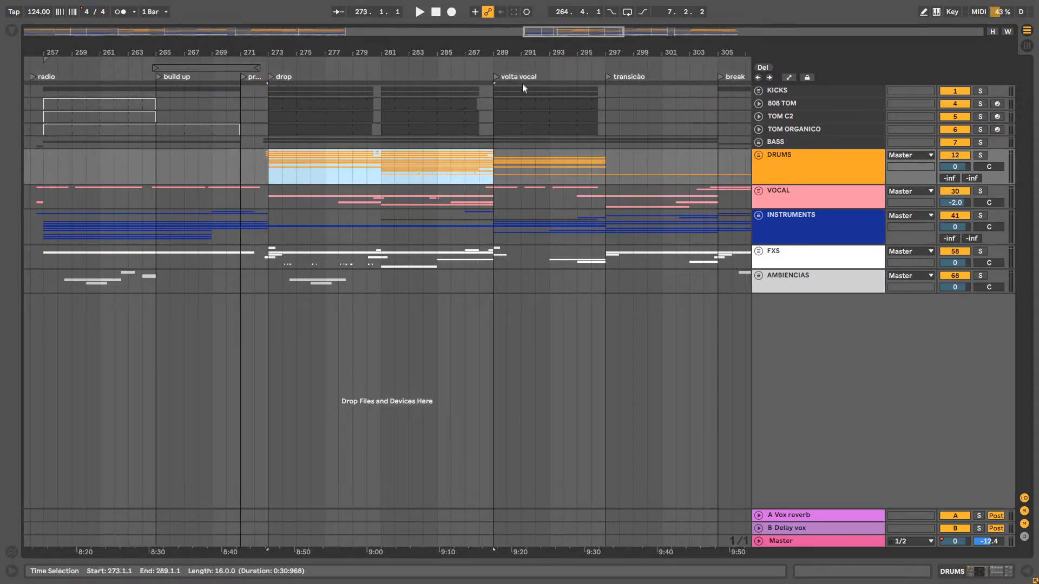
# Review the sections after the first drop on the DRUMS group track, ending with the pre drop selected from bar 329 to 333
pyautogui.moveTo(530, 52)
pyautogui.mouseDown()
pyautogui.moveTo(347, 51)
pyautogui.moveTo(320, 40)
pyautogui.mouseUp()
pyautogui.click(292, 172)
pyautogui.moveTo(293, 172); pyautogui.dragTo(629, 159)
pyautogui.moveTo(638, 52); pyautogui.dragTo(425, 47)
pyautogui.moveTo(417, 162); pyautogui.dragTo(523, 162)
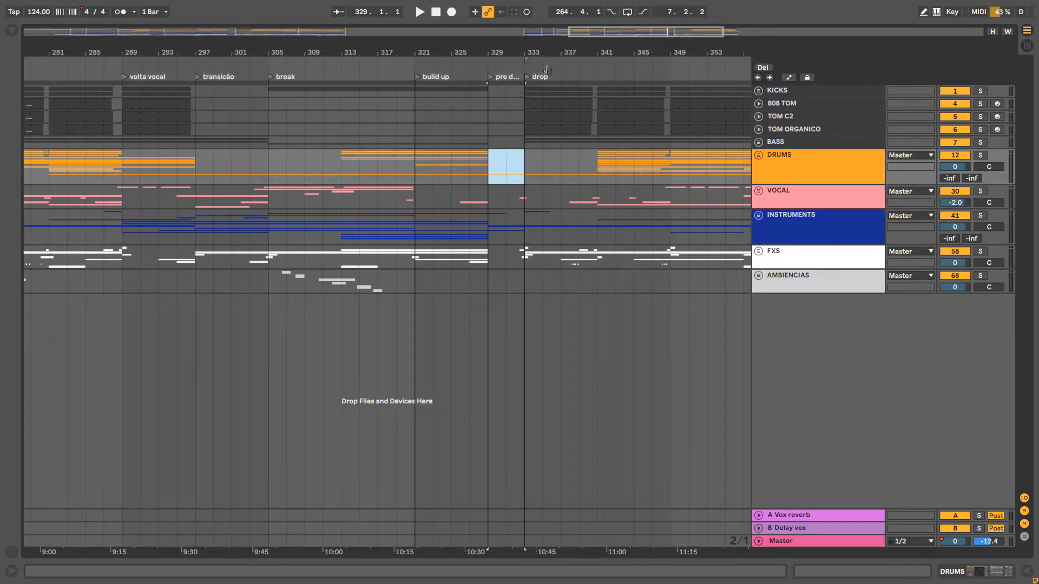
# Highlight the final drop from bar 333 on the DRUMS group track, and its last block from bar 349 to 365
pyautogui.moveTo(563, 50); pyautogui.dragTo(416, 45)
pyautogui.moveTo(400, 161); pyautogui.dragTo(608, 155)
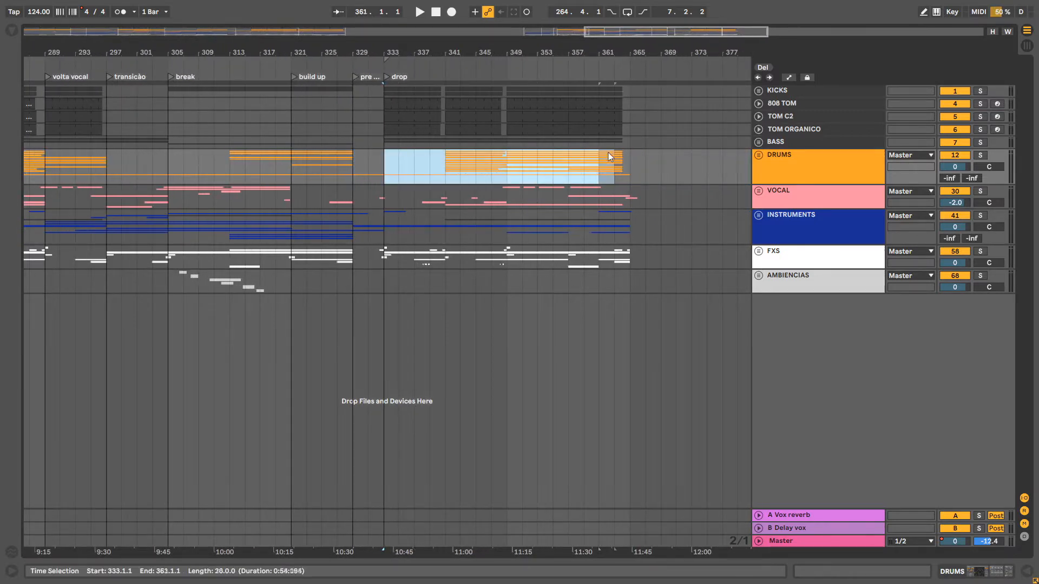
pyautogui.moveTo(514, 163); pyautogui.dragTo(630, 160)
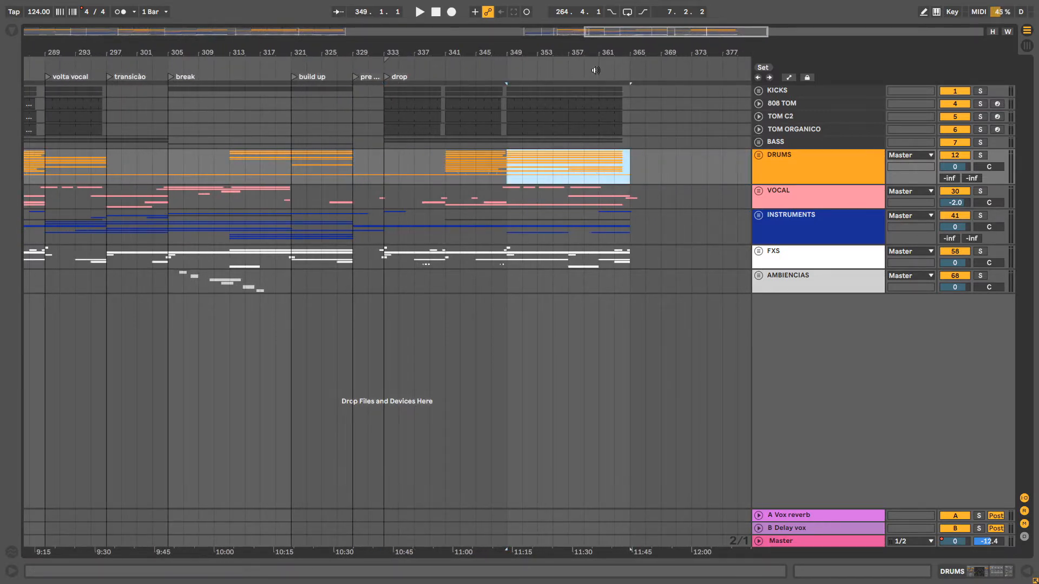
pyautogui.moveTo(602, 51); pyautogui.dragTo(601, 30)
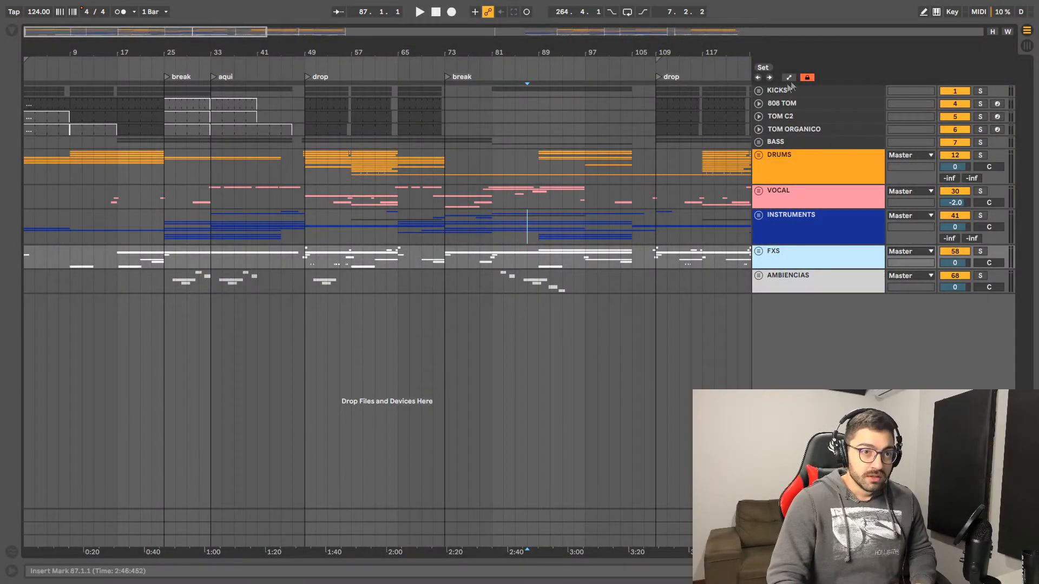
# Unfold the KICKS group to show its tracks and place the insert marker at the drop on bar 49
pyautogui.click(759, 90)
pyautogui.click(805, 101)
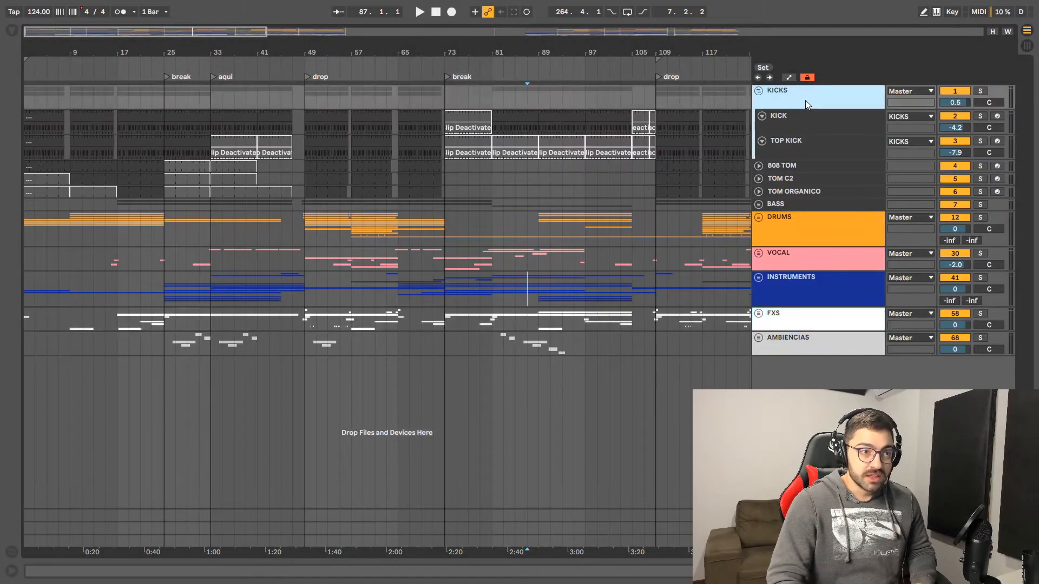
pyautogui.moveTo(309, 47); pyautogui.dragTo(309, 81)
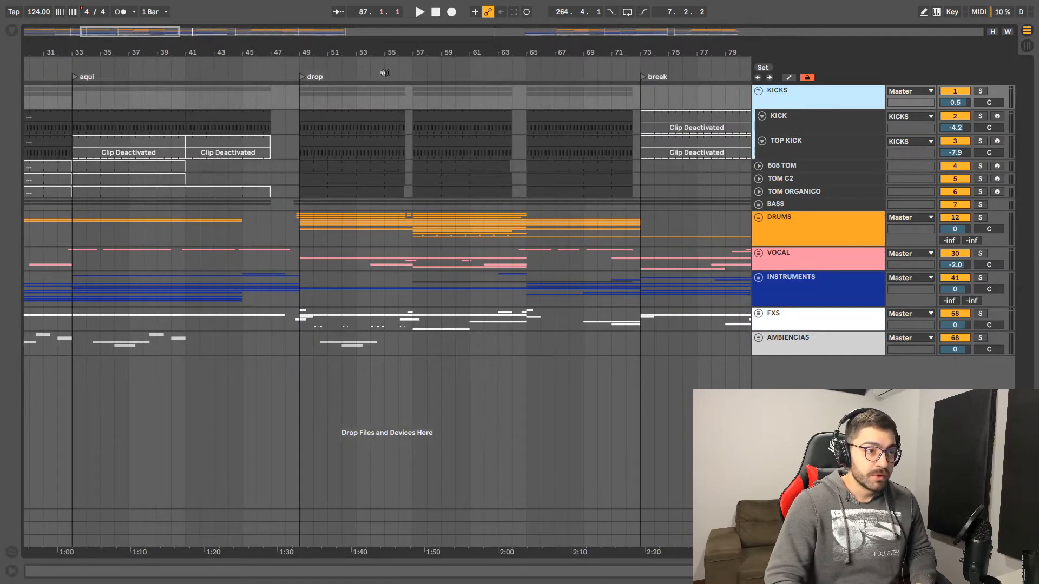
pyautogui.click(298, 94)
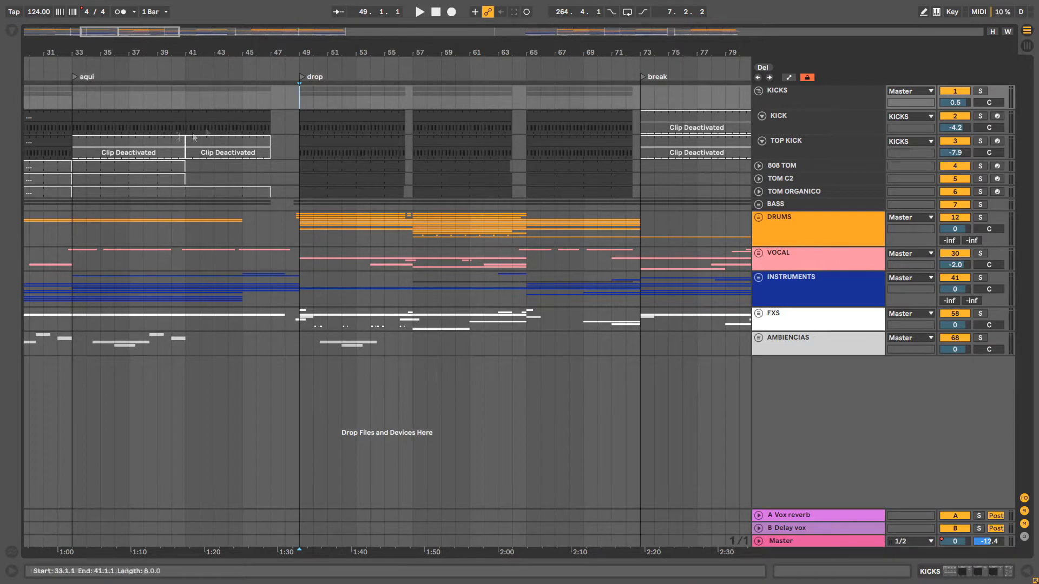
pyautogui.moveTo(319, 56); pyautogui.dragTo(325, 89)
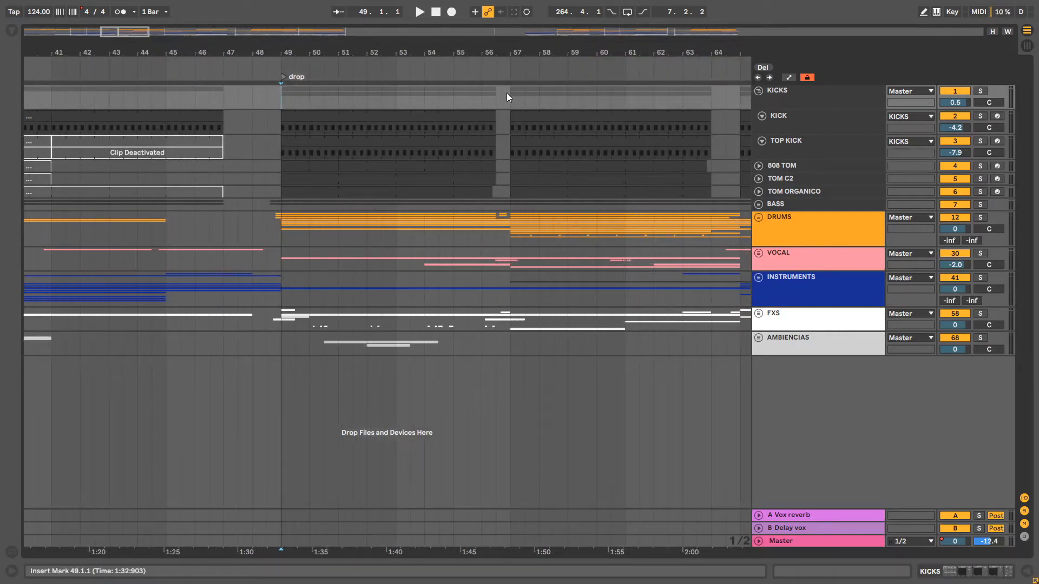
# Solo the KICK track and audition it from the drop at bar 49
pyautogui.click(795, 131)
pyautogui.click(796, 144)
pyautogui.click(800, 128)
pyautogui.click(805, 152)
pyautogui.click(800, 129)
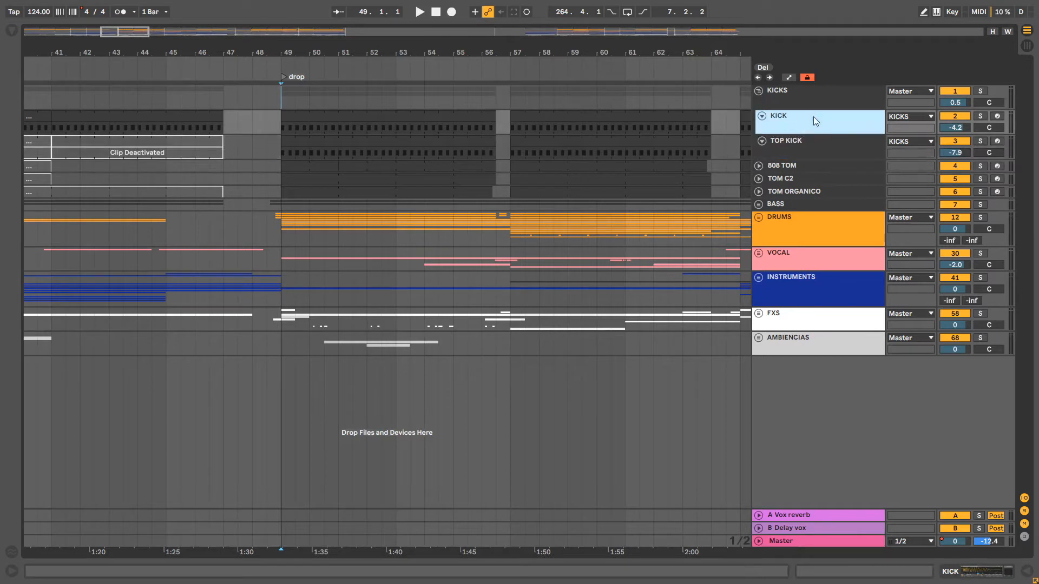
pyautogui.click(981, 116)
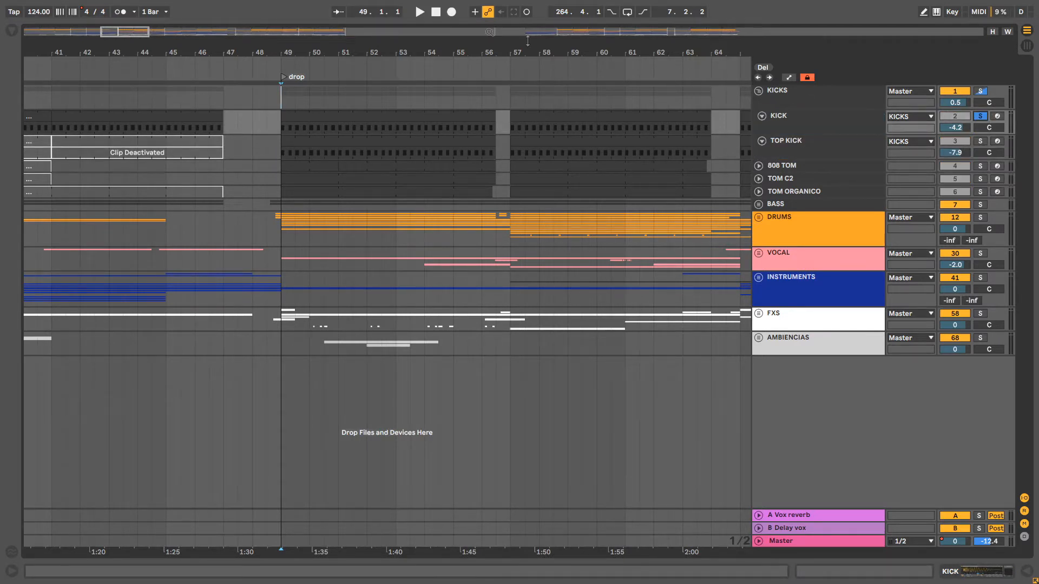
pyautogui.moveTo(420, 49); pyautogui.dragTo(374, 43)
pyautogui.click(796, 117)
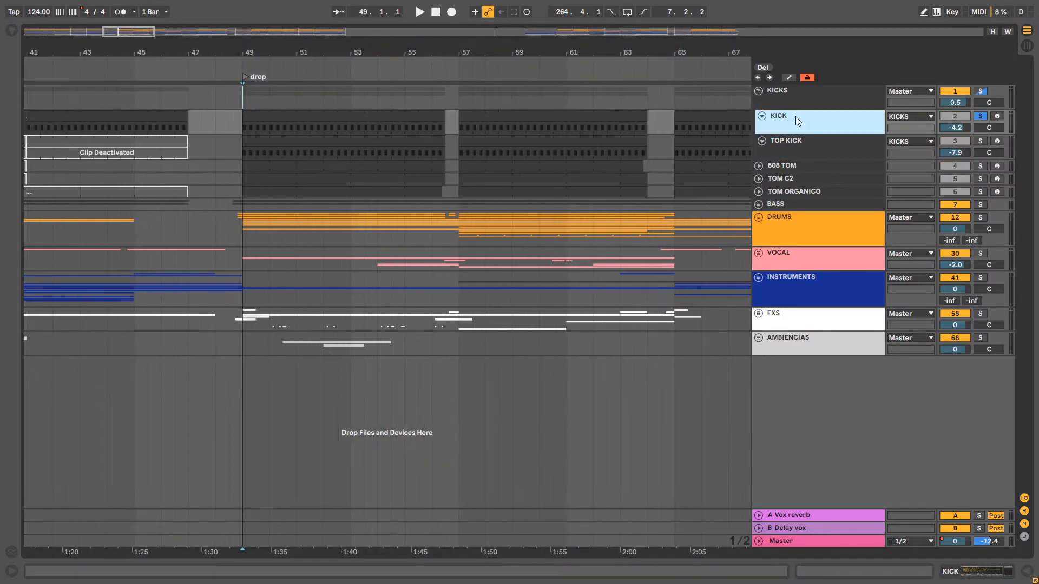
pyautogui.press('space')
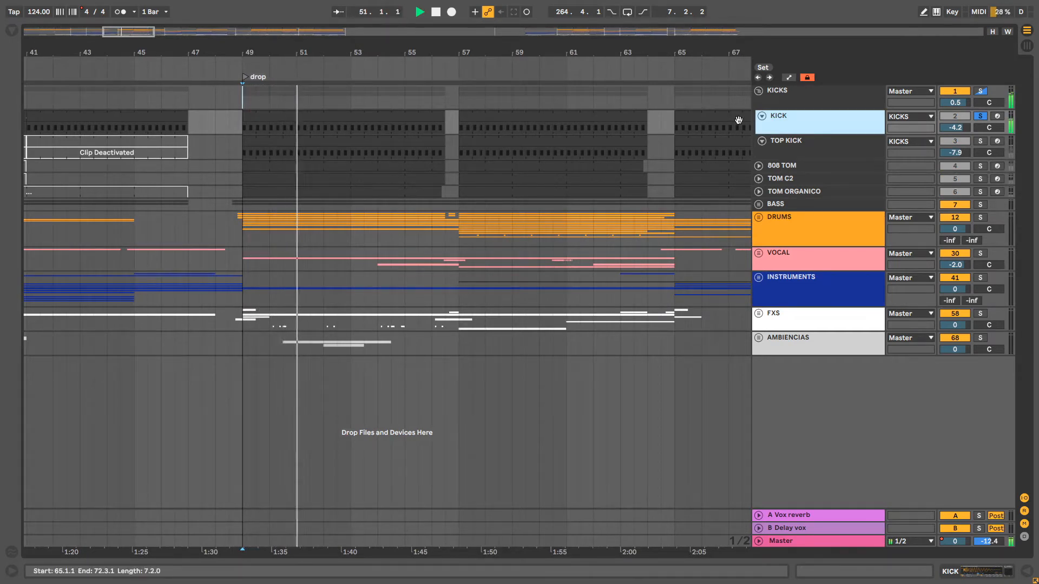
pyautogui.press('space')
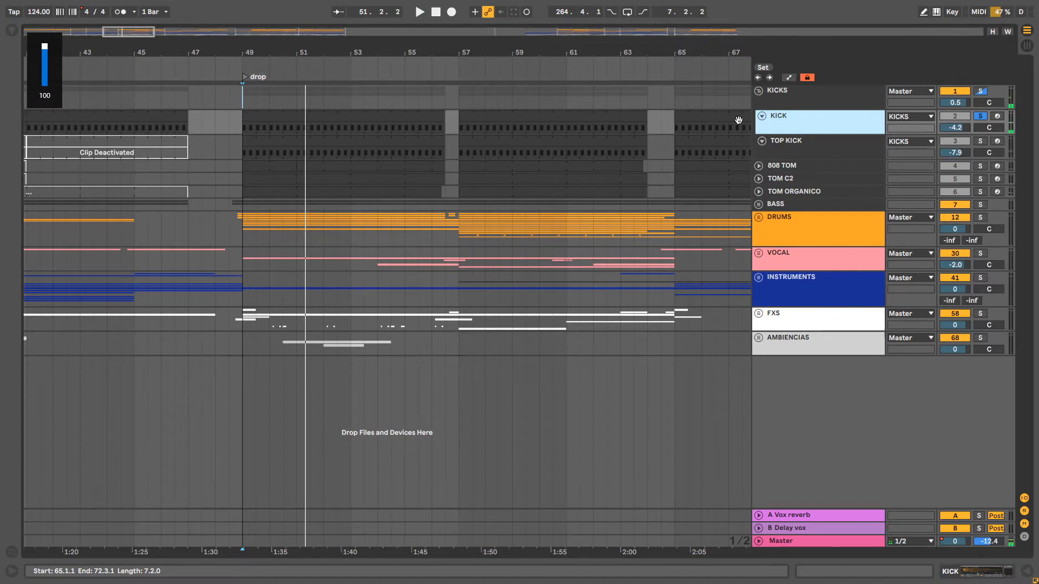
pyautogui.press('space')
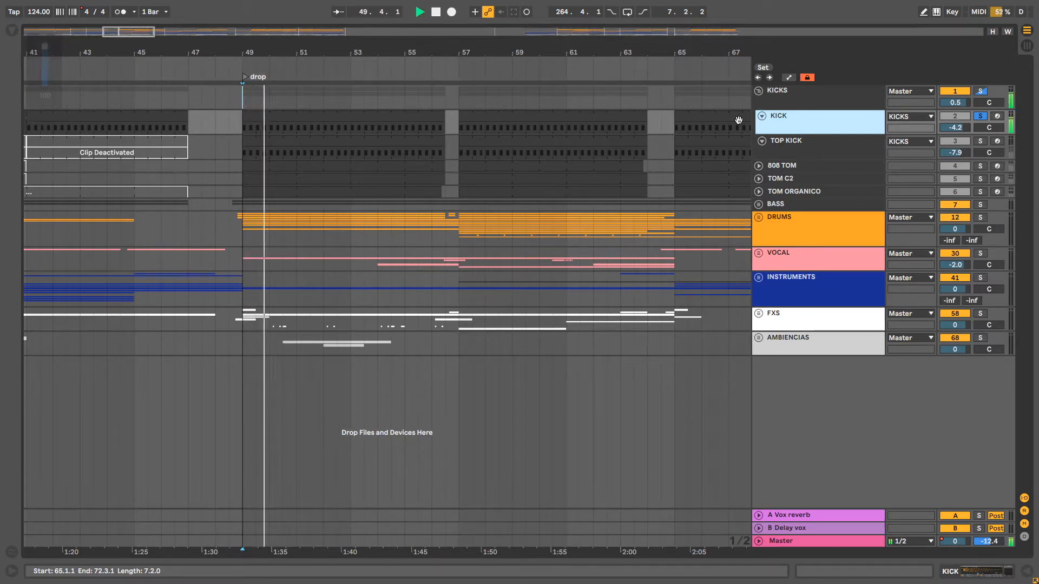
pyautogui.press('space')
# Solo the TOP KICK track, show its device chain, and audition it from the drop
pyautogui.click(855, 148)
pyautogui.click(979, 140)
pyautogui.doubleClick(860, 146)
pyautogui.press('space')
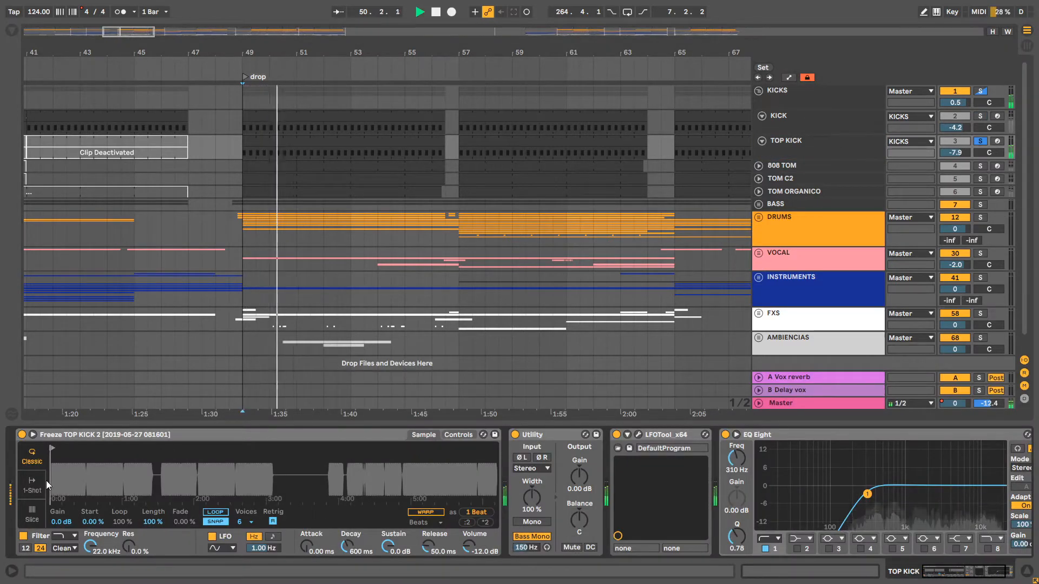
pyautogui.press('space')
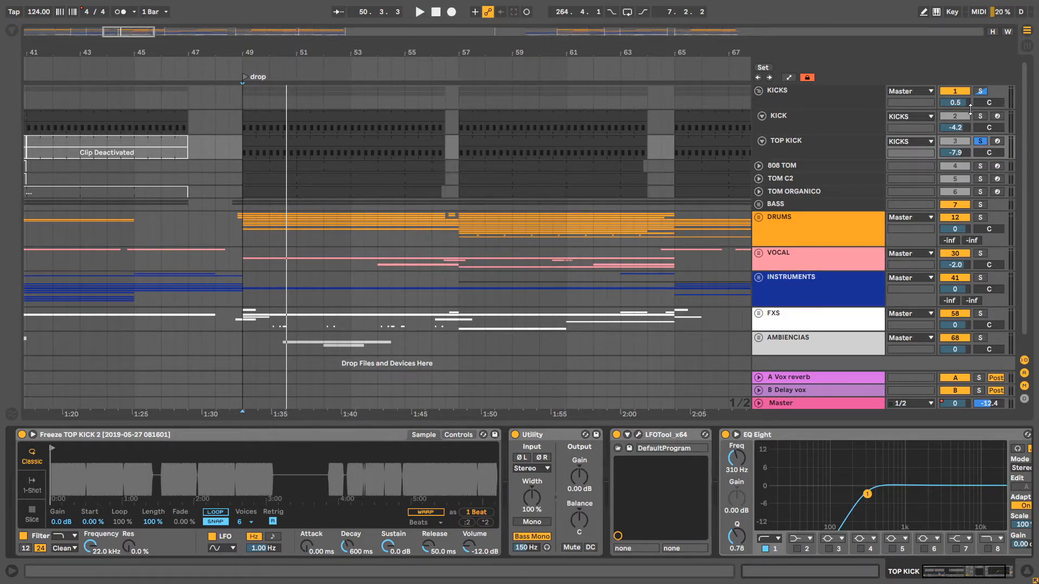
# Show the KICK track's device chain and turn off the solo on TOP KICK
pyautogui.click(829, 122)
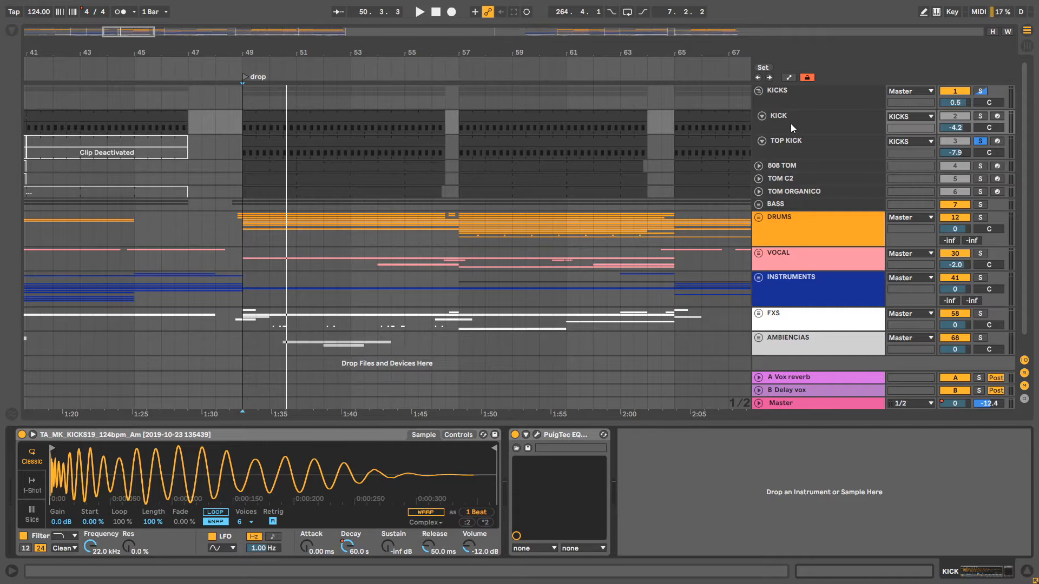
pyautogui.click(980, 142)
# Unfold the FXS group and its IMPACT track below VOX BACKGROUND, and show that track's device chain
pyautogui.moveTo(336, 49); pyautogui.dragTo(402, 32)
pyautogui.scroll(-1, 705, 213)
pyautogui.click(758, 298)
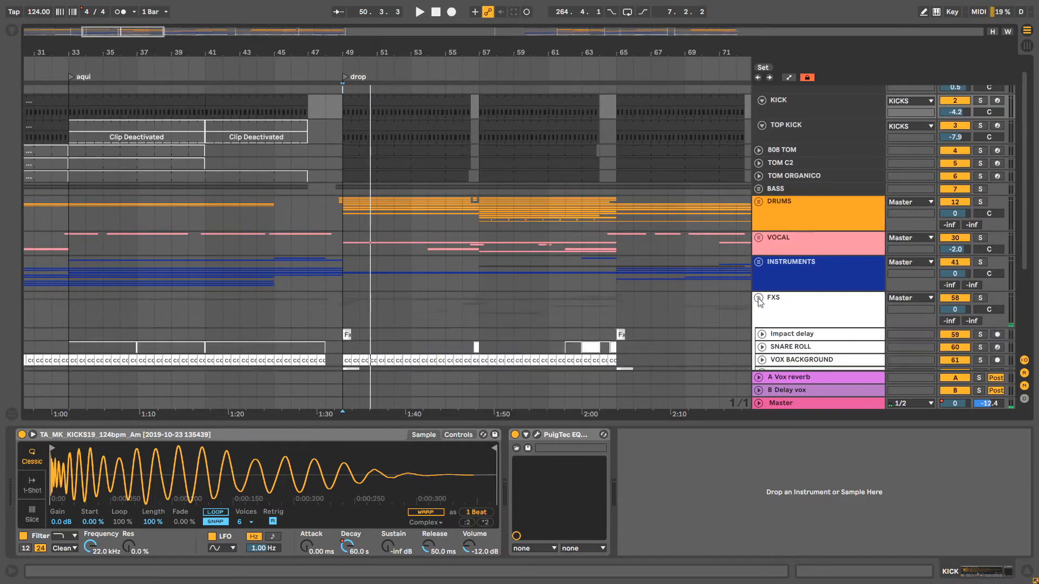
pyautogui.scroll(-4, 744, 239)
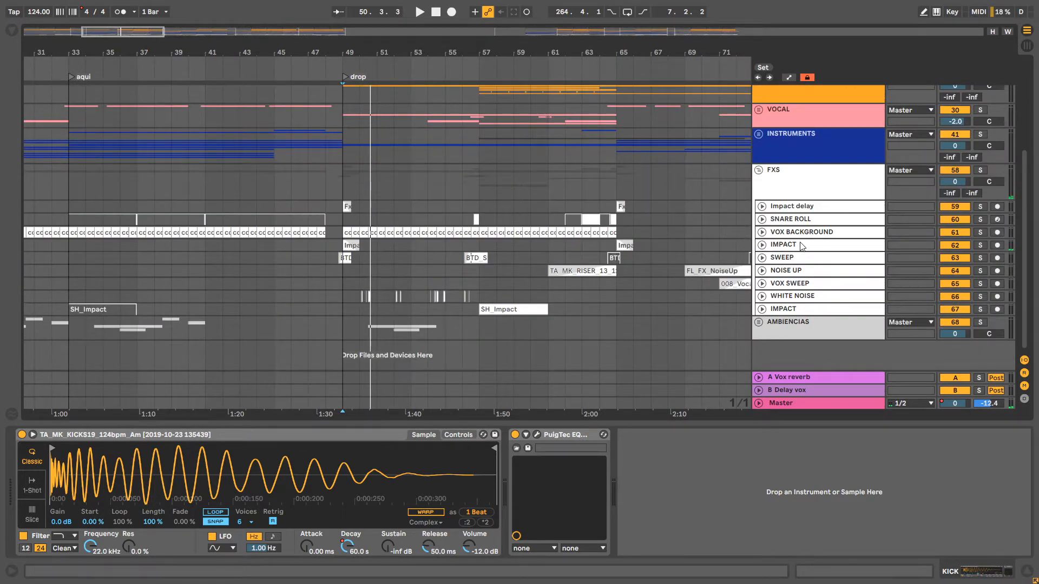
pyautogui.click(802, 247)
pyautogui.click(762, 244)
pyautogui.doubleClick(793, 259)
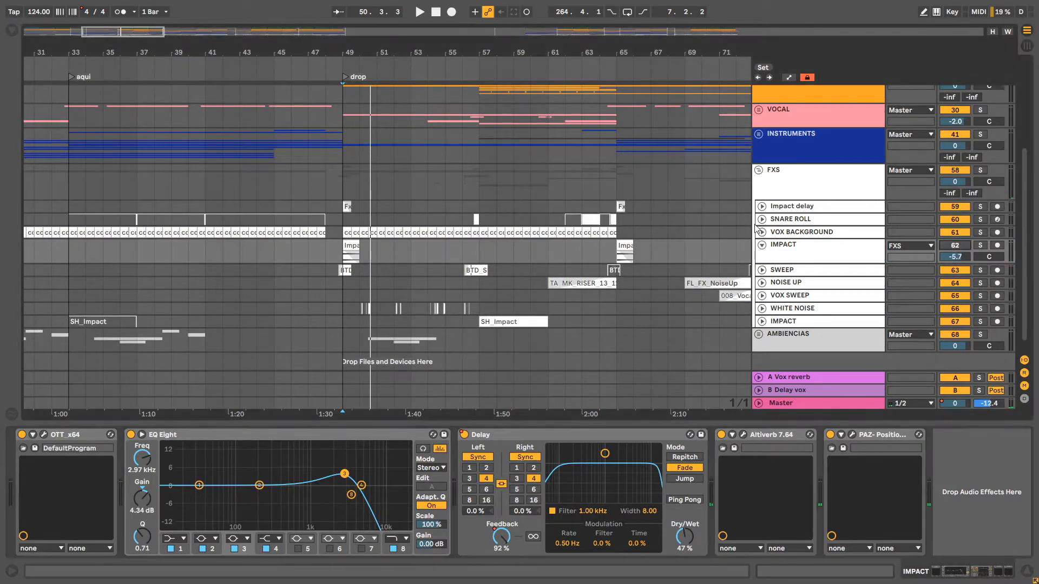
# Audition the full mix from just before the bar 49 drop while switching the TOP KICK track off and on
pyautogui.scroll(5, 503, 184)
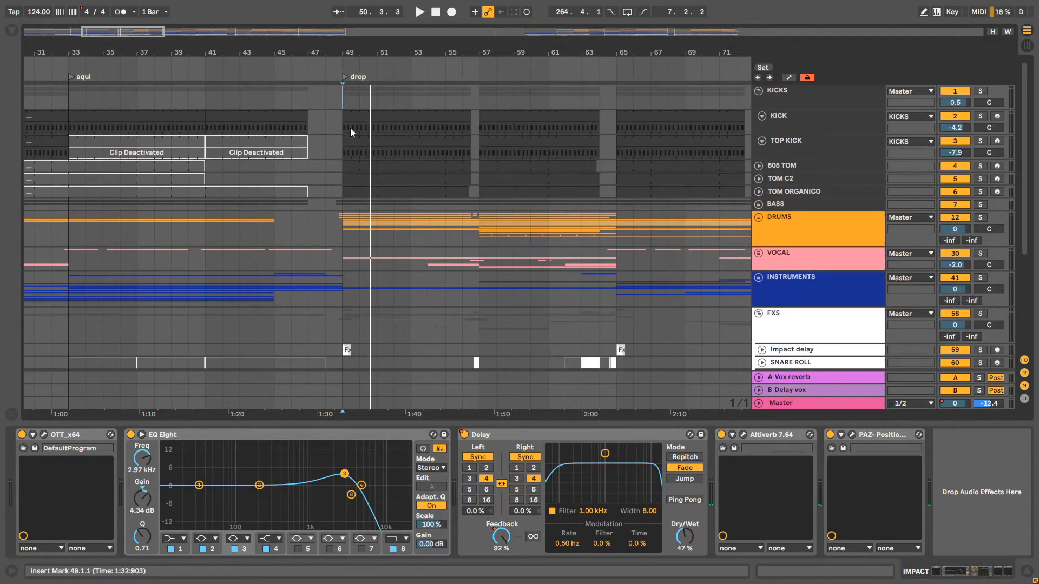
pyautogui.click(364, 127)
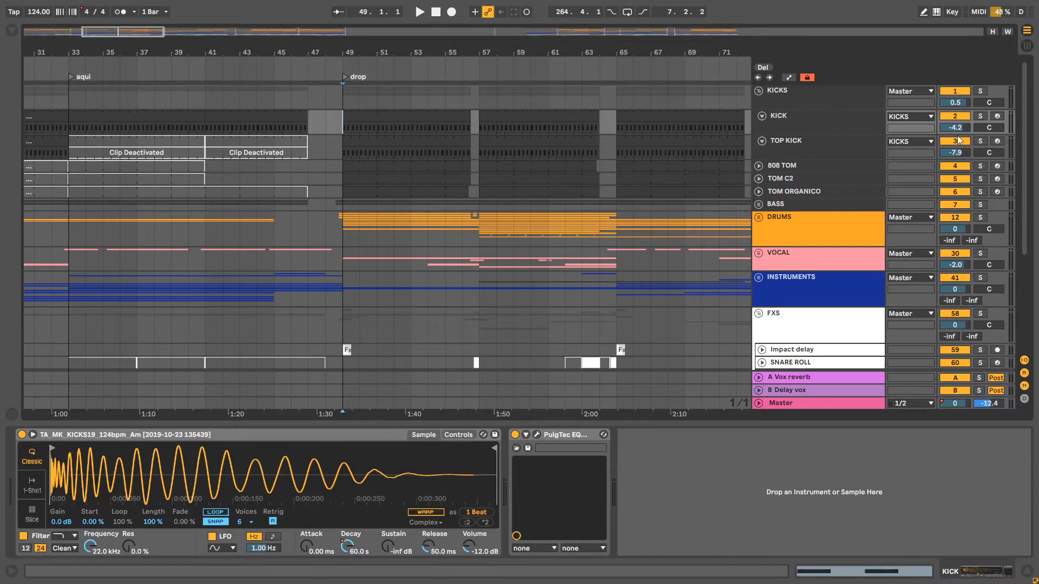
pyautogui.moveTo(404, 44); pyautogui.dragTo(402, 51)
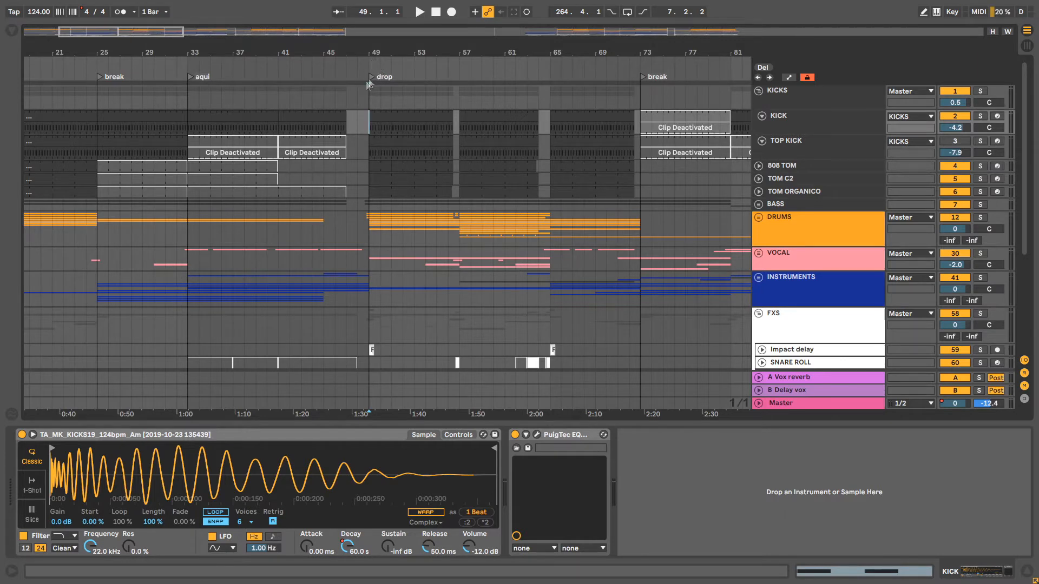
pyautogui.click(348, 71)
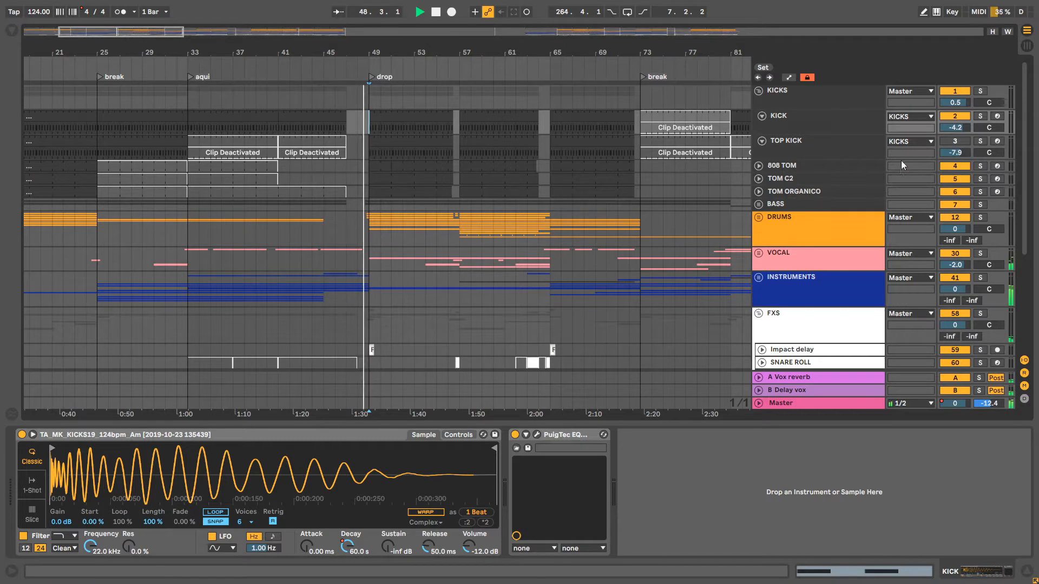
pyautogui.click(959, 140)
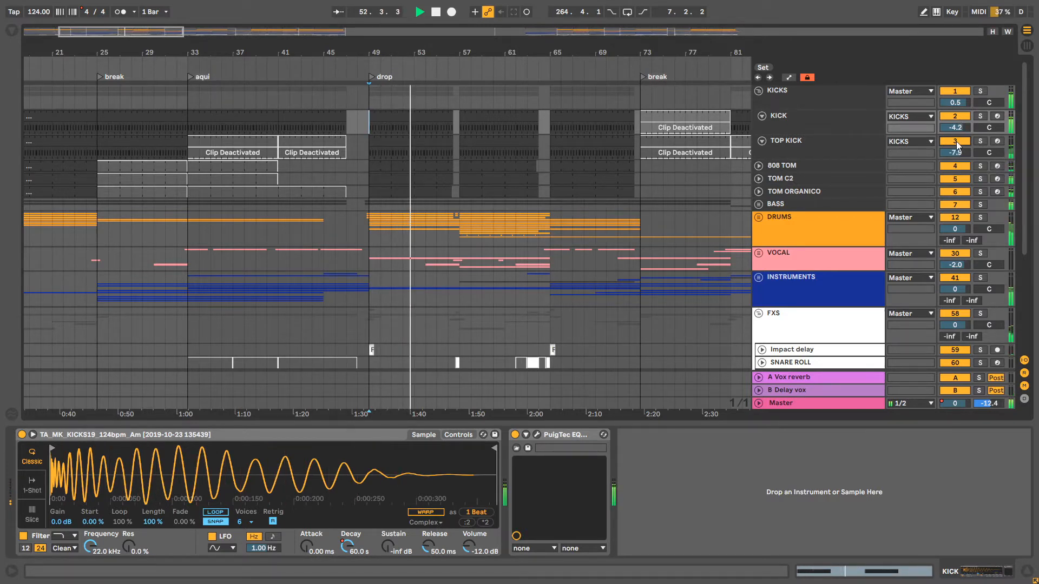
pyautogui.click(956, 141)
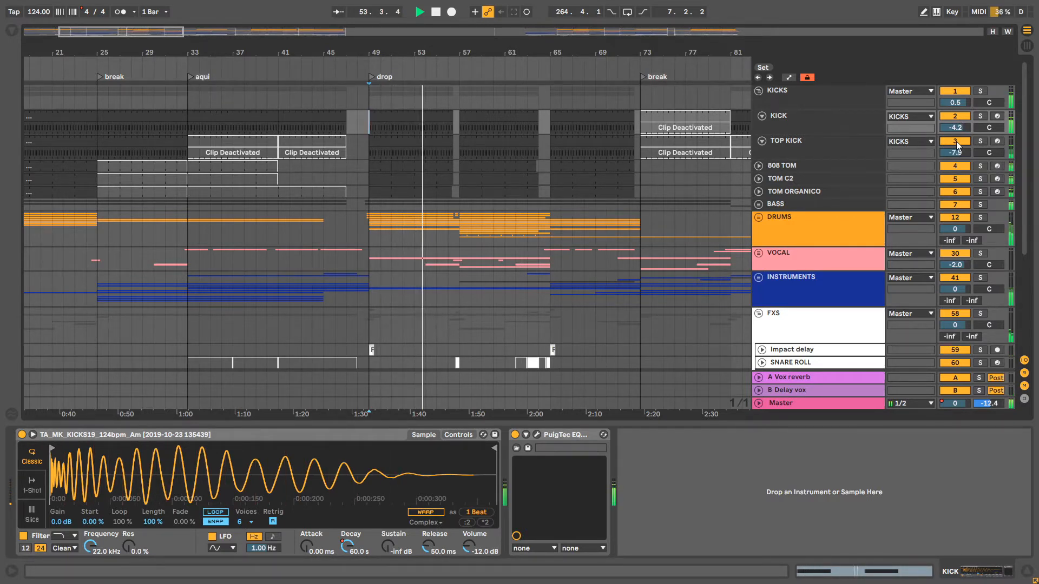
pyautogui.click(956, 142)
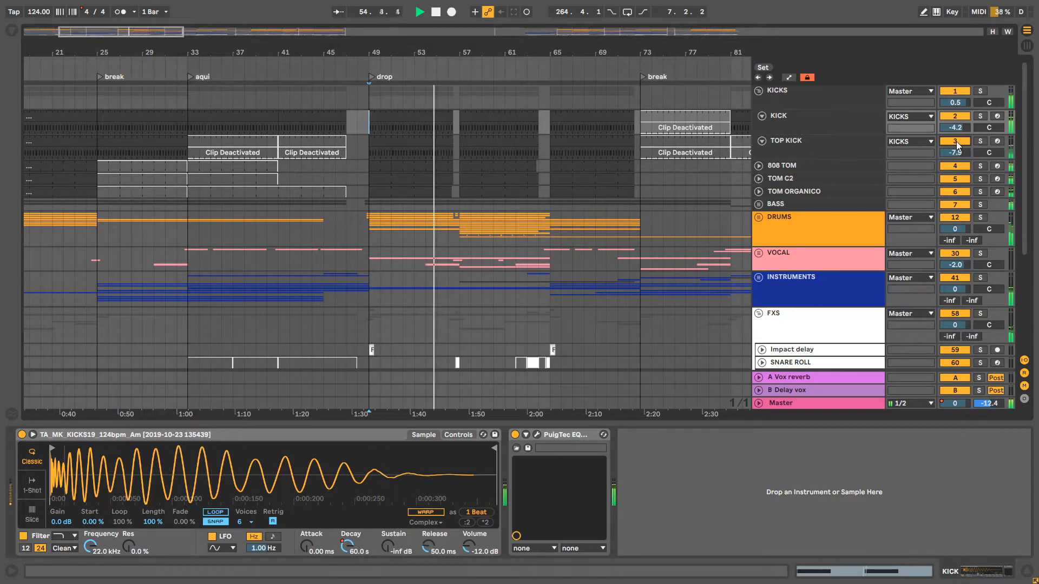
pyautogui.press('space')
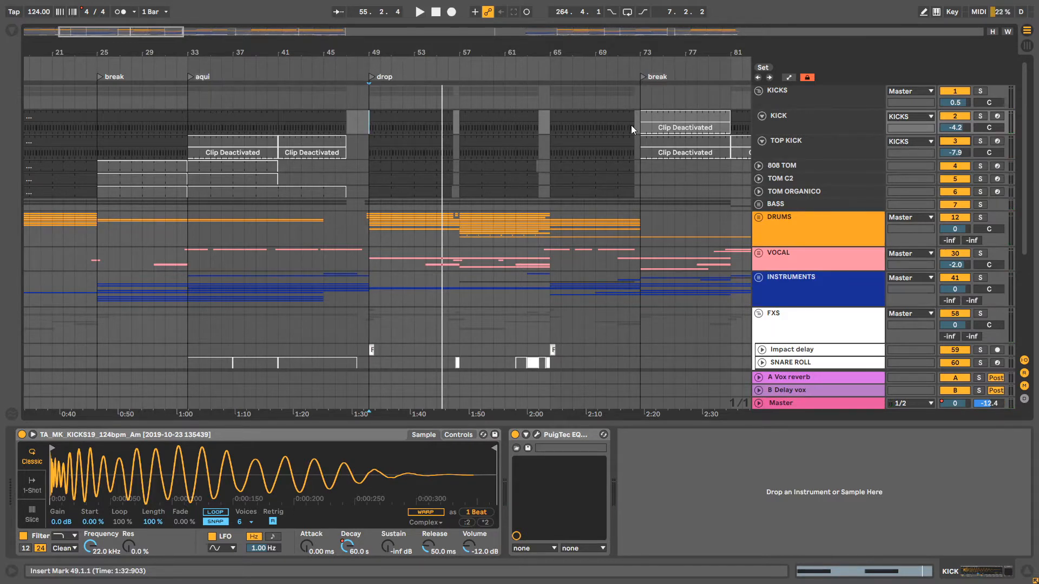
# Show TOP KICK's device chain through to its EQ Eight, and the kick sample device in KICK's chain
pyautogui.click(848, 156)
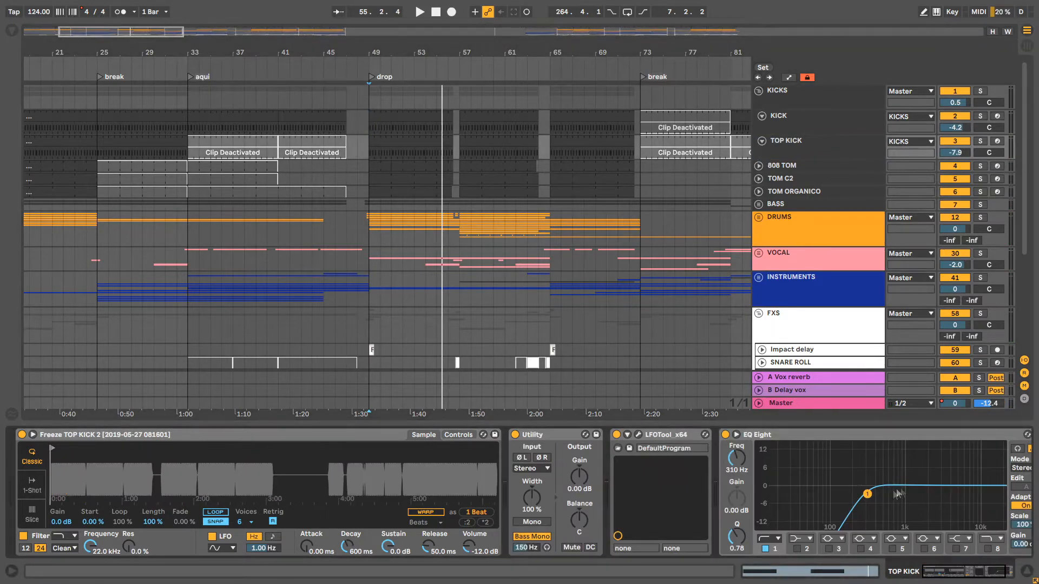
pyautogui.moveTo(961, 574); pyautogui.dragTo(979, 574)
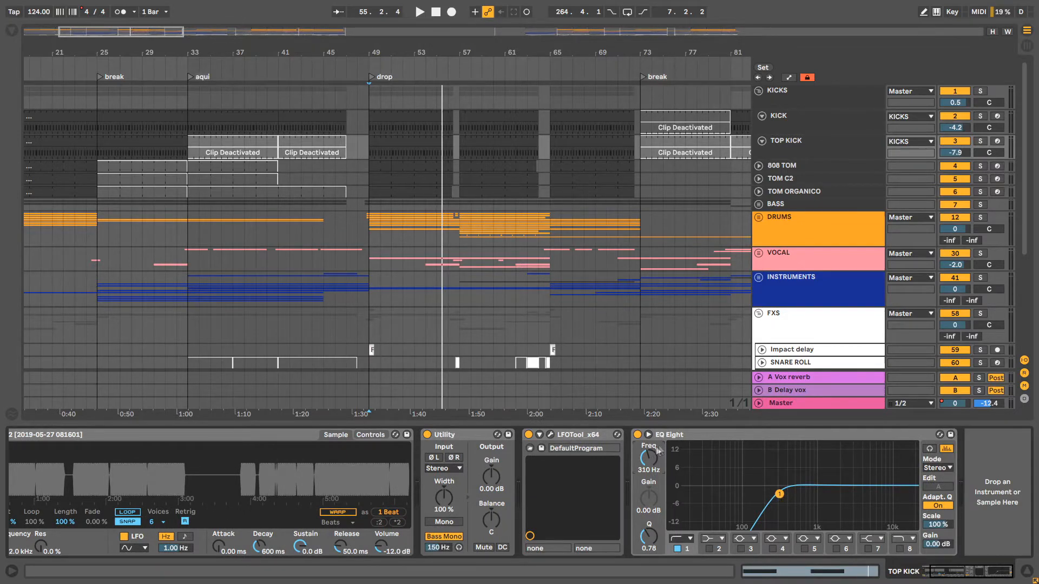
pyautogui.click(784, 126)
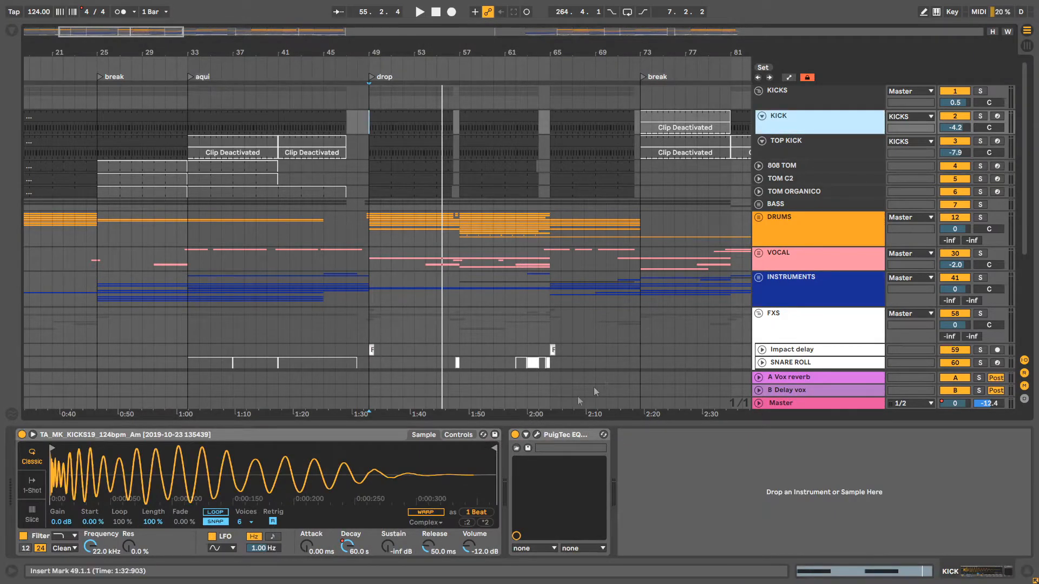
pyautogui.click(232, 434)
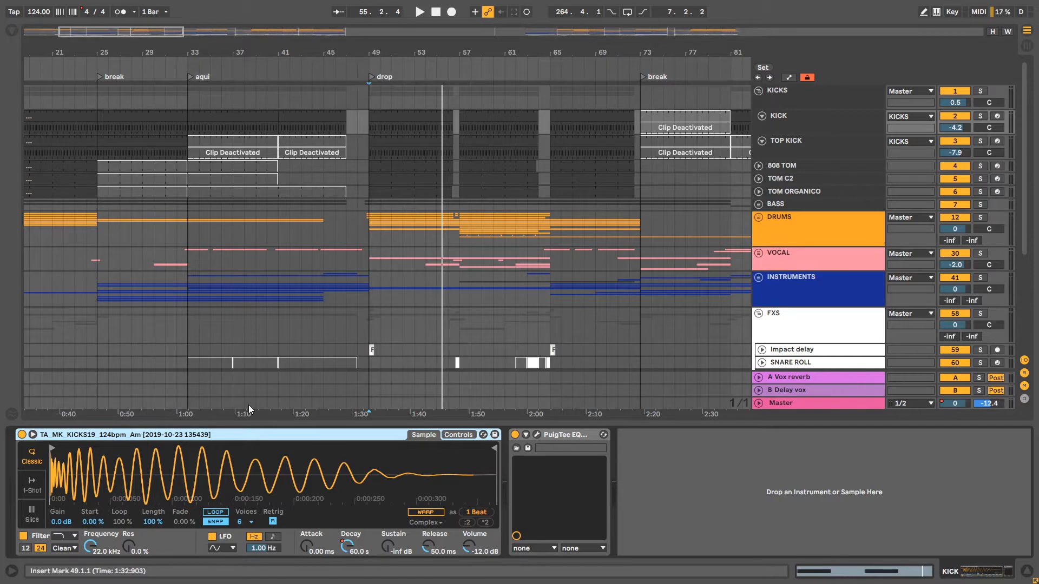
# Open the PuigTec EQP1A window on the KICK track and move it over the arrangement to show its attenuation settings
pyautogui.click(537, 434)
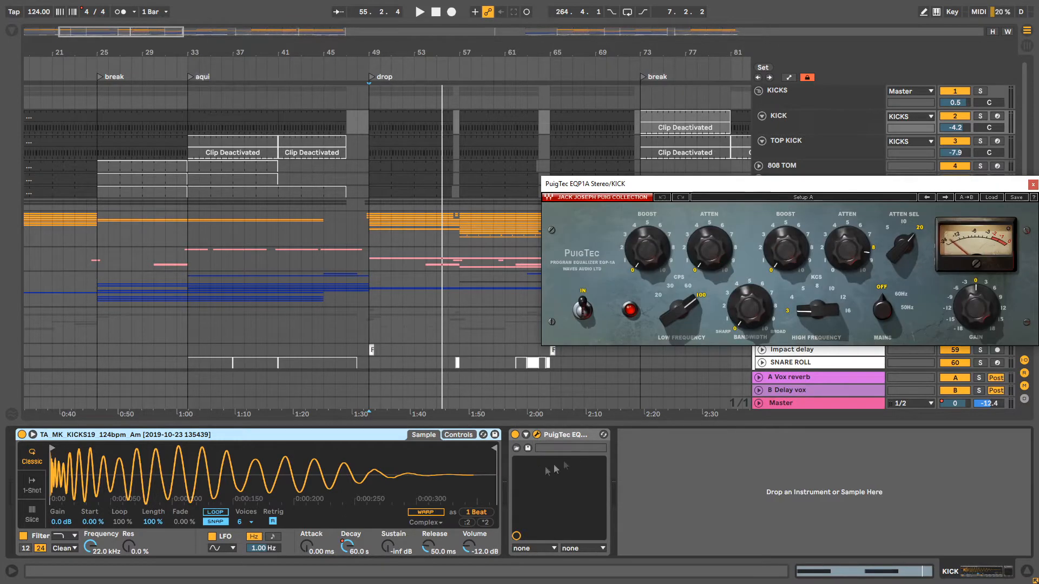
pyautogui.moveTo(788, 188); pyautogui.dragTo(524, 162)
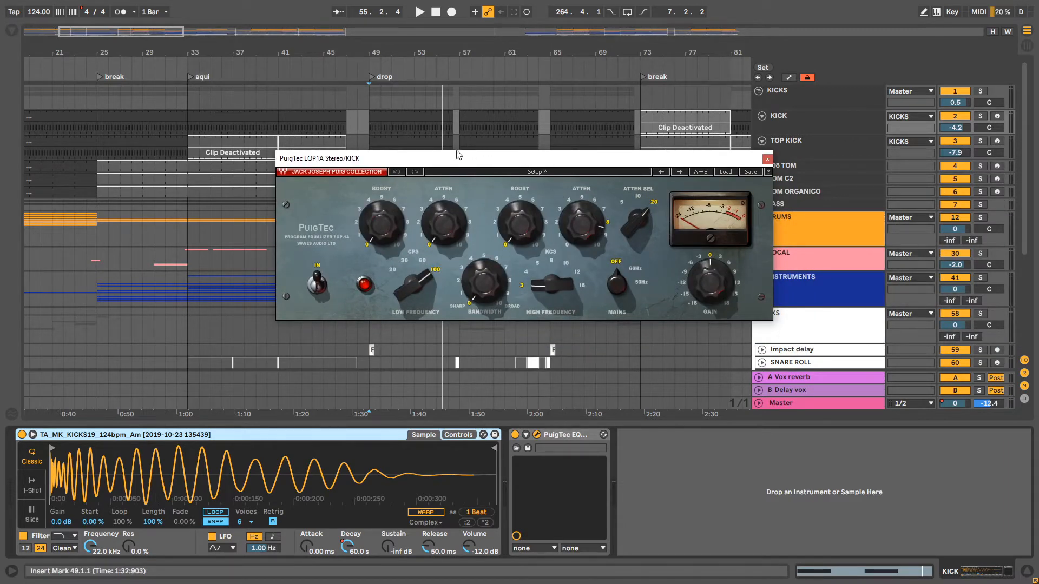
pyautogui.moveTo(457, 157); pyautogui.dragTo(410, 159)
pyautogui.click(591, 233)
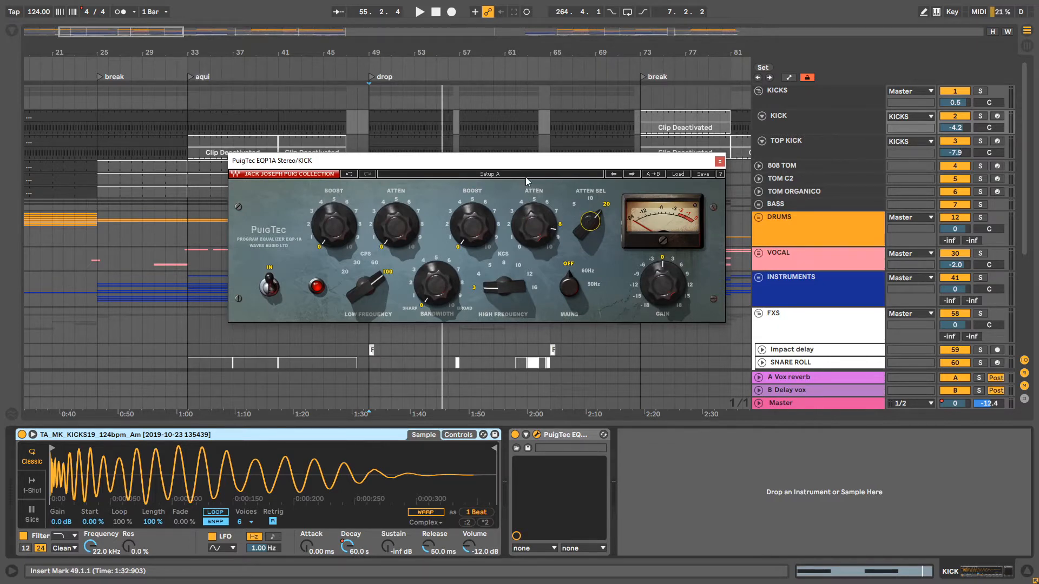
# Add an EQ Eight after the PuigTec on KICK and lower its band 7 high shelf to about -8 dB at 2.78 kHz
pyautogui.hotkey('ctrl', 'f')
pyautogui.write('eq')
pyautogui.moveTo(156, 78); pyautogui.dragTo(697, 498)
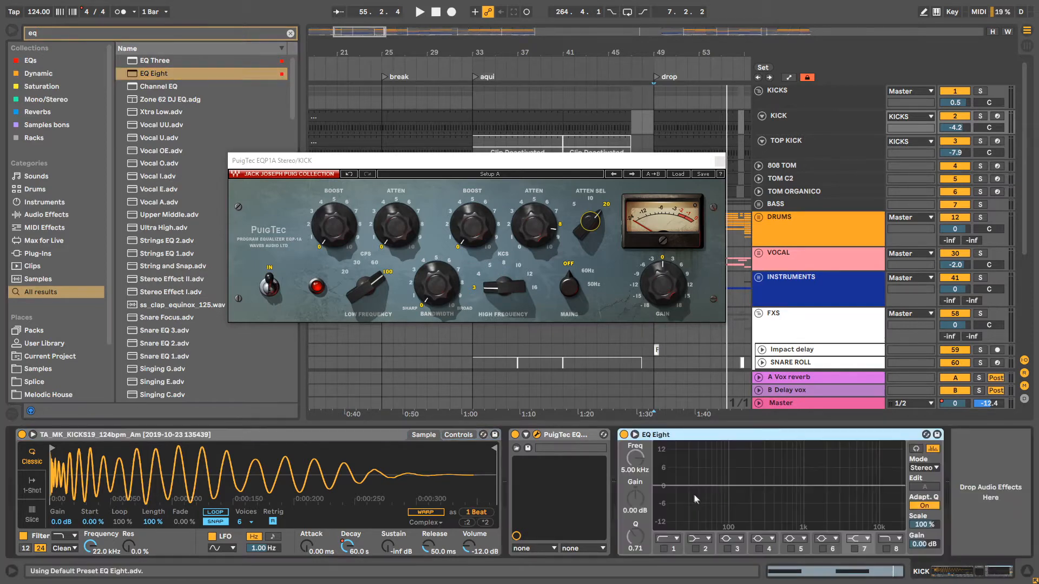
pyautogui.click(855, 549)
pyautogui.moveTo(856, 485); pyautogui.dragTo(835, 507)
# Delete the EQ Eight from the KICK track and close the PuigTec EQP1A window
pyautogui.click(697, 436)
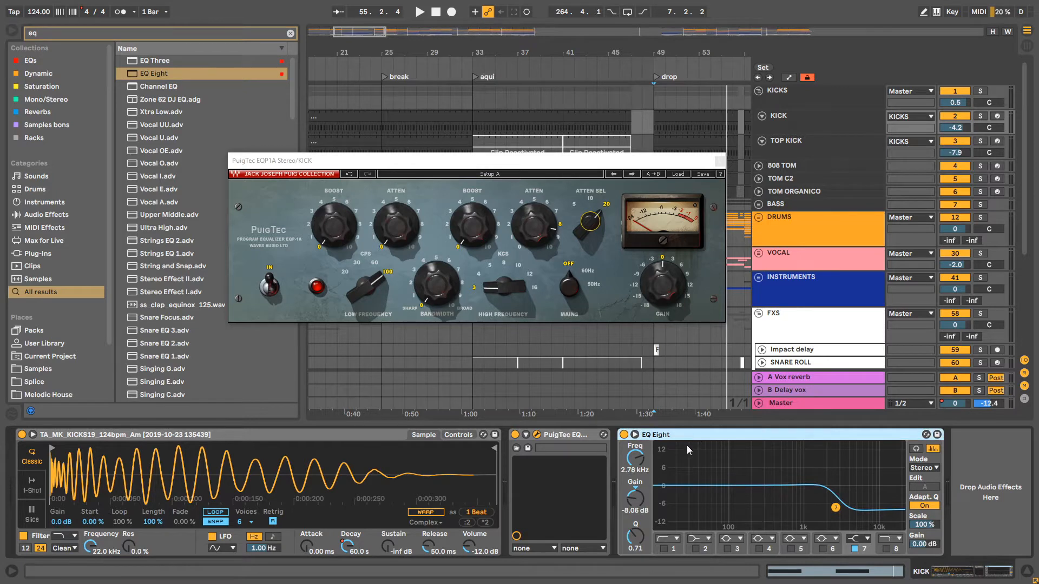
pyautogui.press('Delete')
pyautogui.click(719, 160)
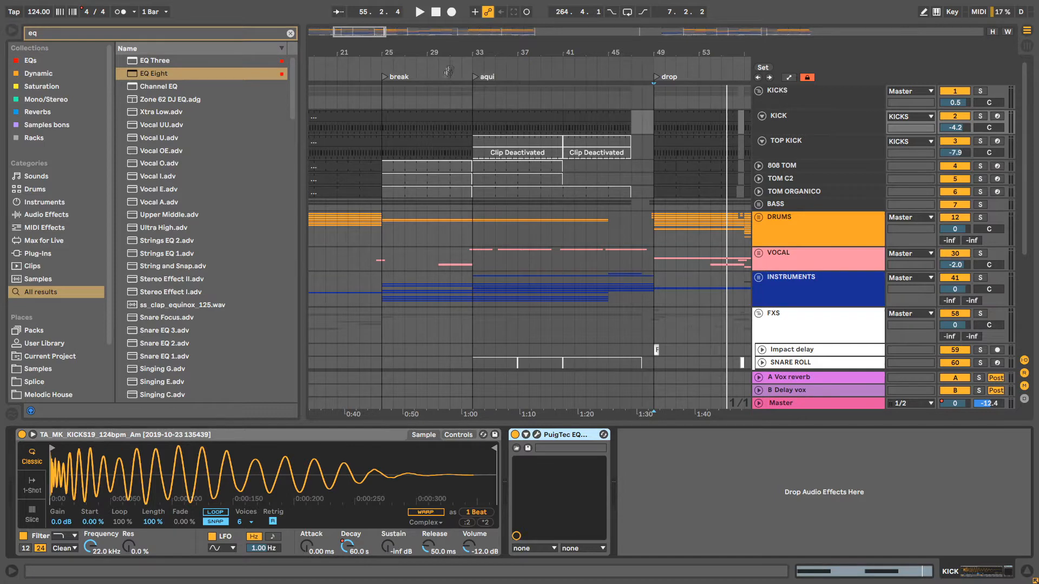
# Unfold the 808 TOM track in the KICKS group and show its device chain
pyautogui.moveTo(455, 56); pyautogui.dragTo(463, 53)
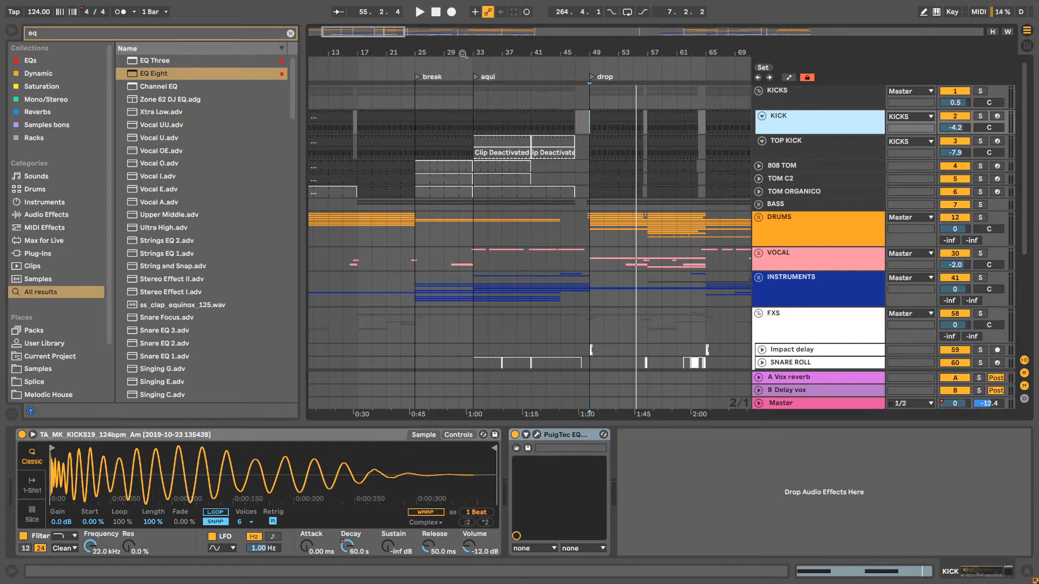
pyautogui.moveTo(577, 52); pyautogui.dragTo(529, 52)
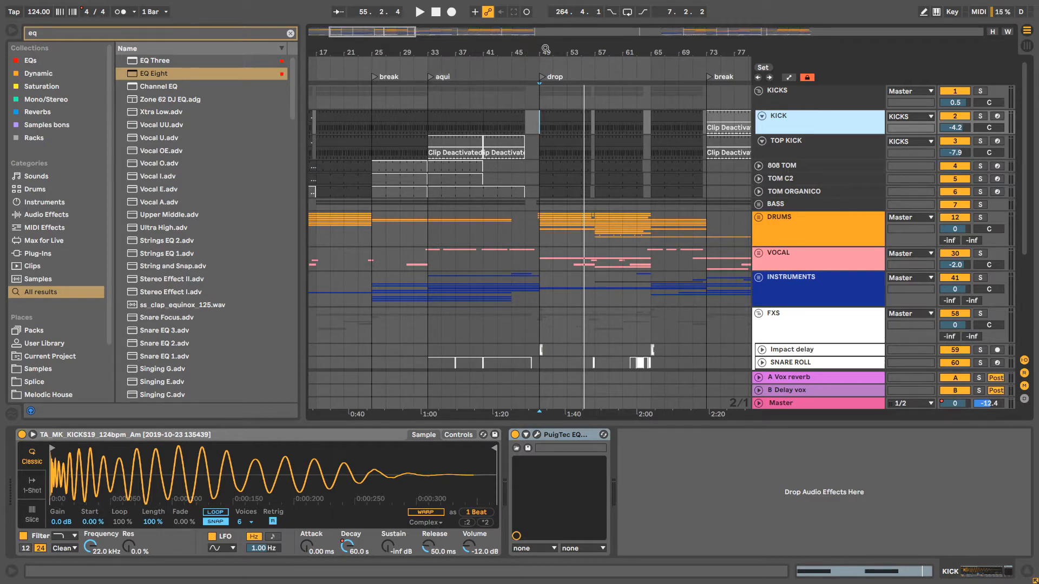
pyautogui.moveTo(546, 50); pyautogui.dragTo(545, 67)
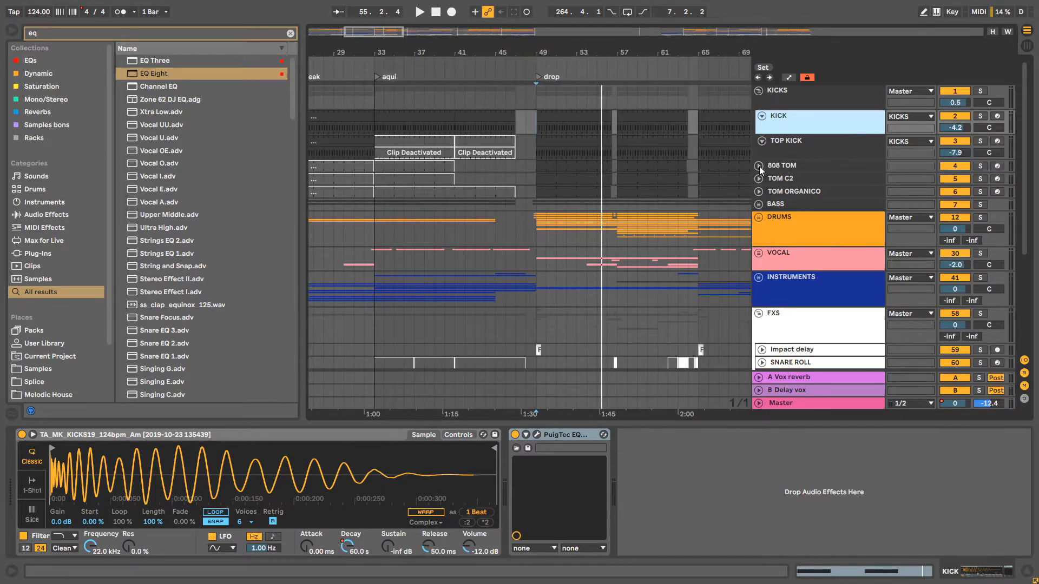
pyautogui.click(758, 165)
pyautogui.click(809, 199)
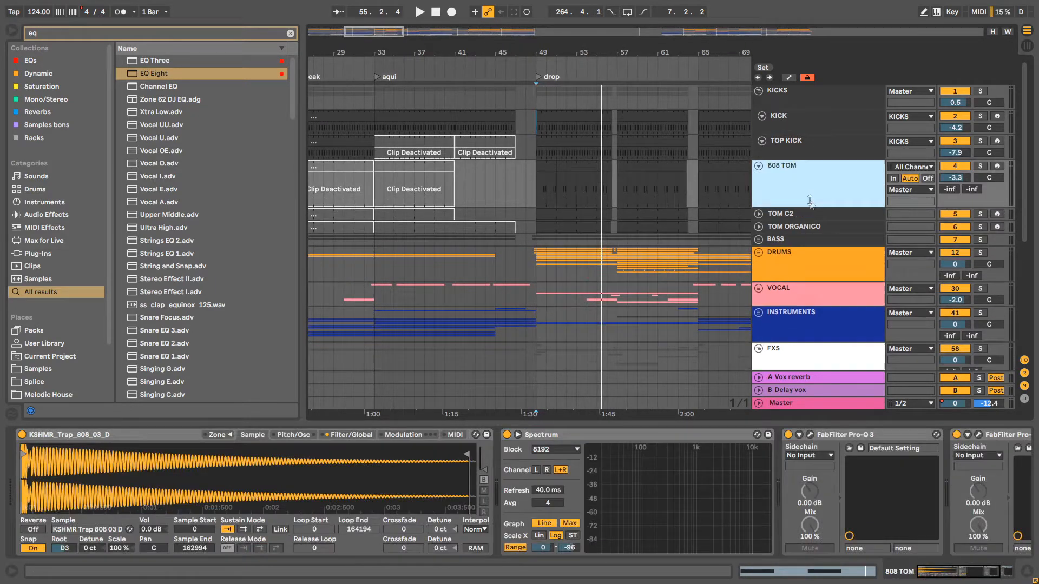
# Place the insert marker at the bar 49 drop on the 808 TOM track and solo that track
pyautogui.moveTo(573, 50); pyautogui.dragTo(494, 89)
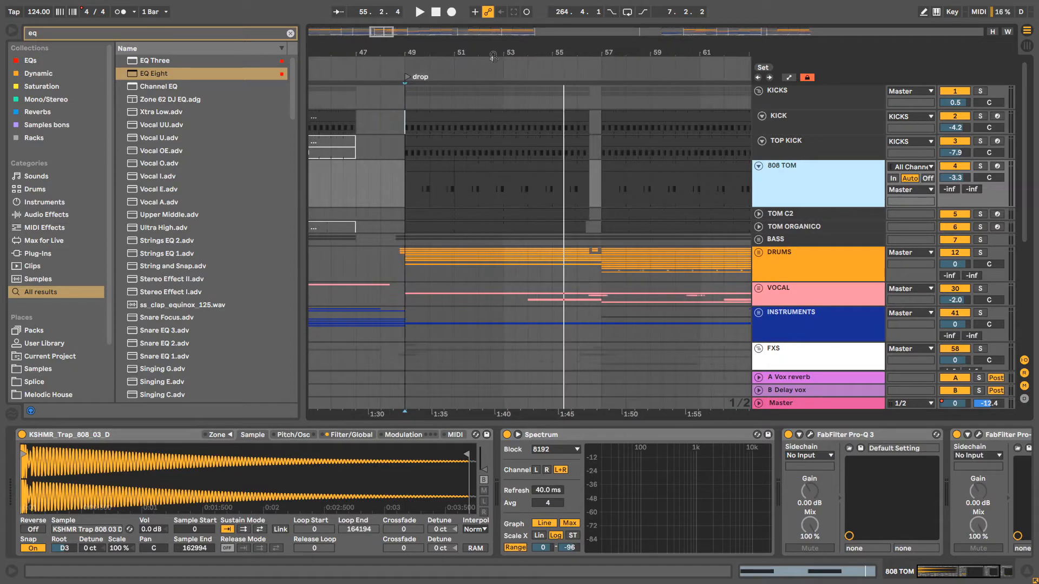
pyautogui.click(410, 193)
pyautogui.click(979, 166)
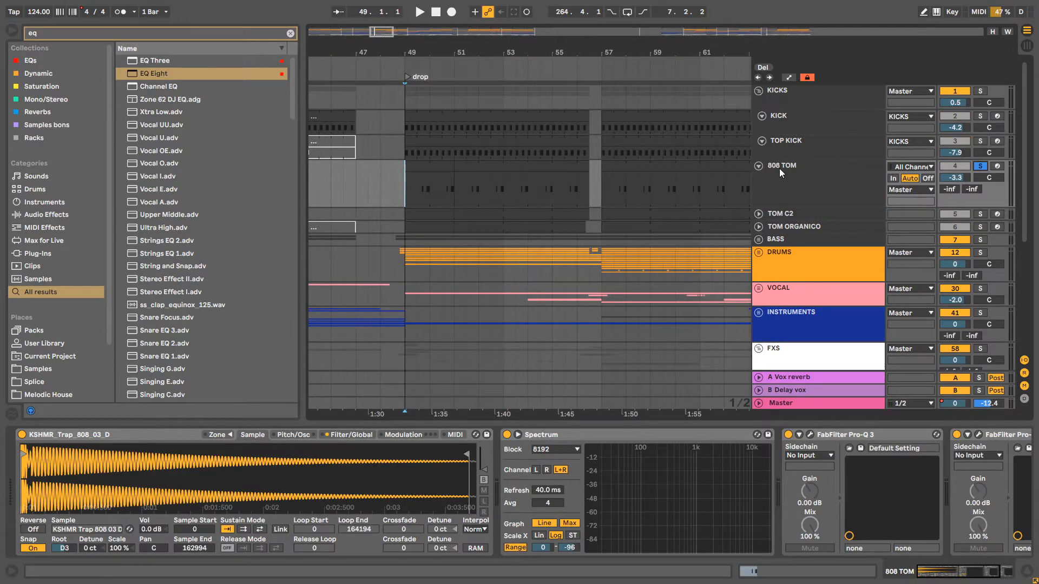
# Unfold the TOM C2 and TOM ORGANICO tracks and increase their track heights
pyautogui.click(760, 214)
pyautogui.click(759, 240)
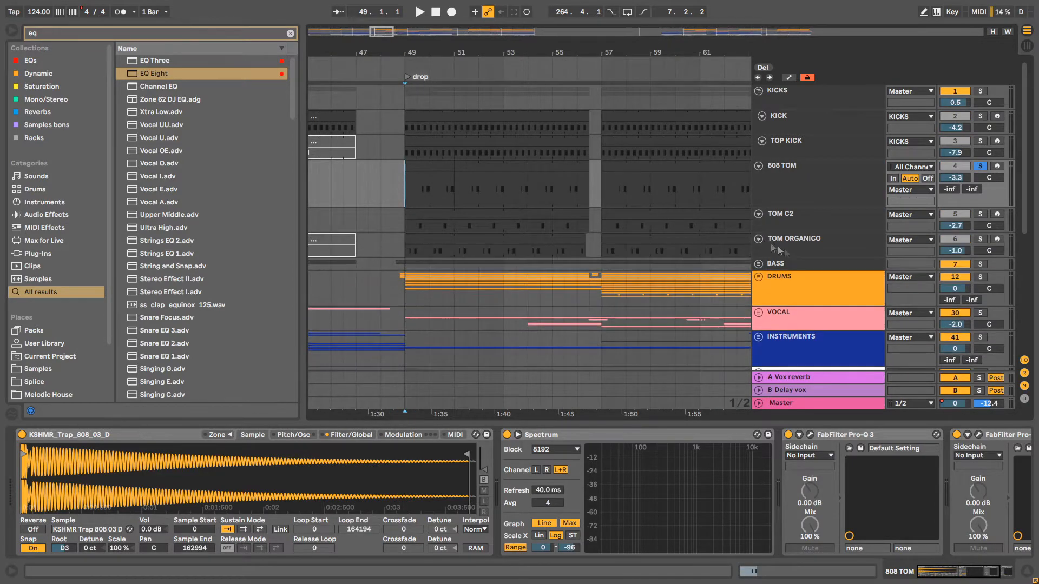
pyautogui.moveTo(795, 255); pyautogui.dragTo(795, 266)
pyautogui.moveTo(818, 232); pyautogui.dragTo(818, 255)
# Audition the soloed 808 TOM track from the drop with its device chain shown
pyautogui.click(810, 200)
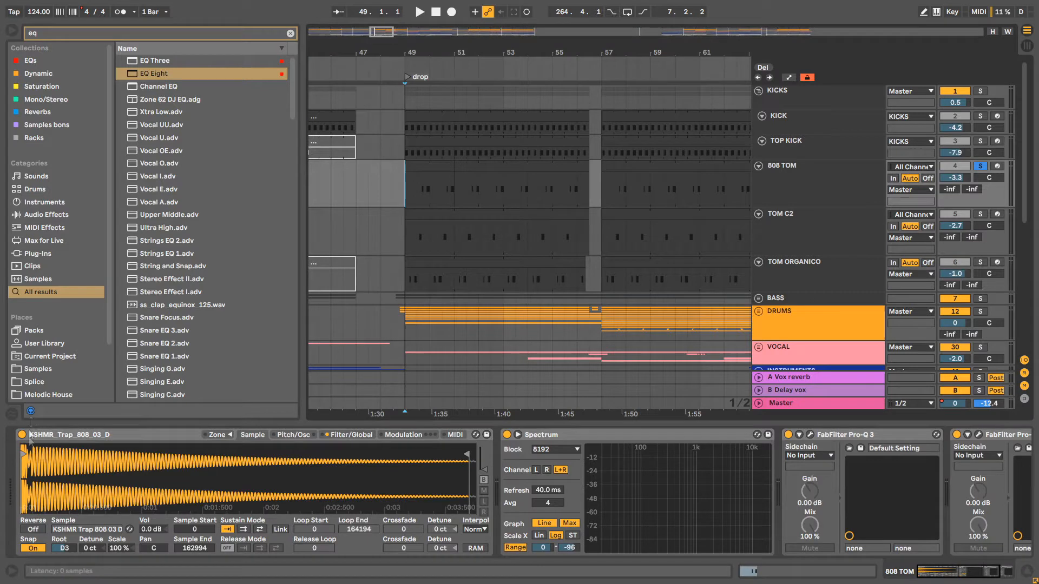
pyautogui.press('space')
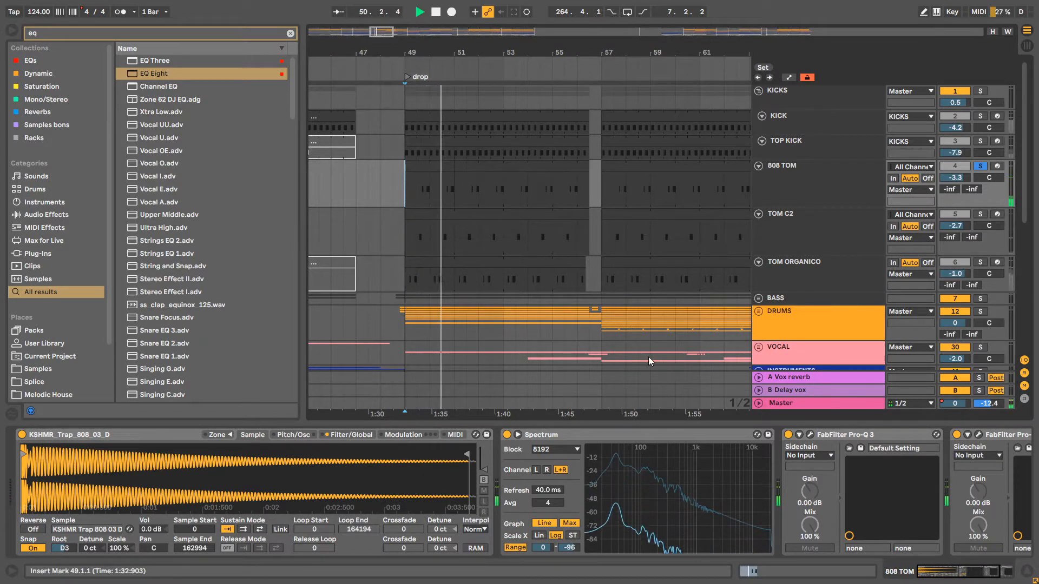
pyautogui.press('space')
# Solo the TOM C2 track, audition it from the drop, and open its MIDI clip at bar 49
pyautogui.click(862, 226)
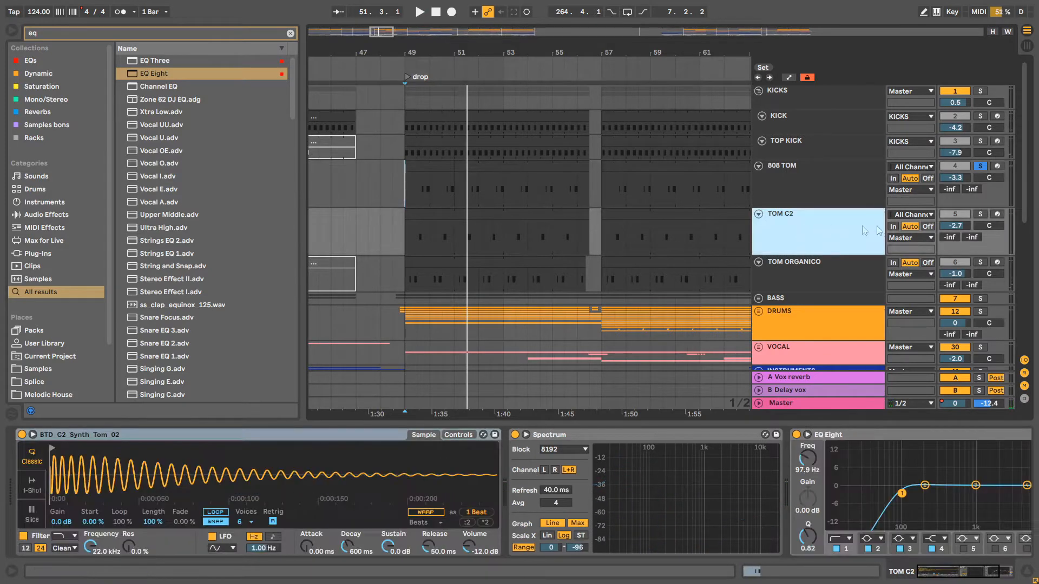
pyautogui.click(980, 214)
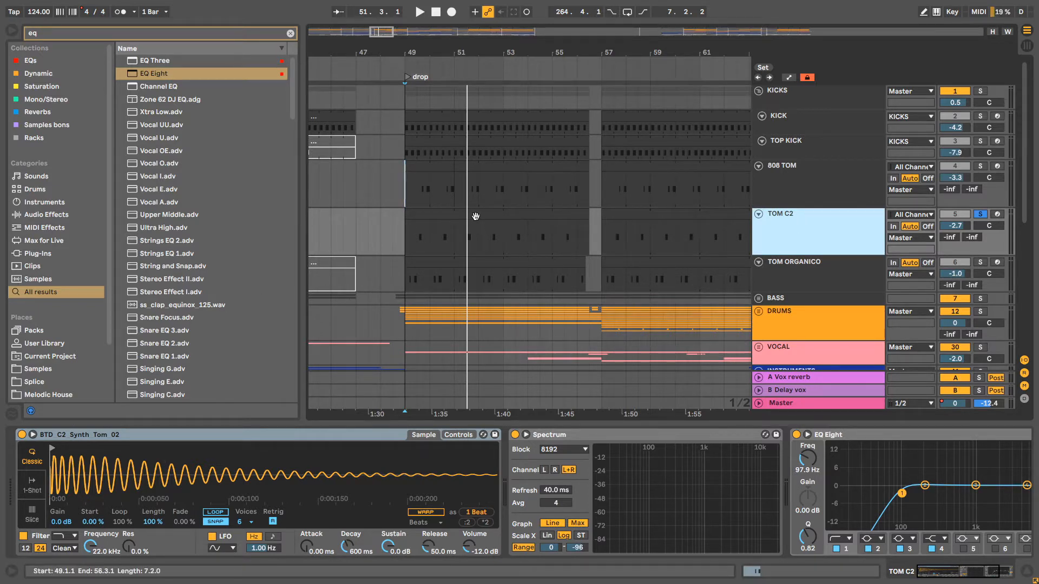
pyautogui.press('space')
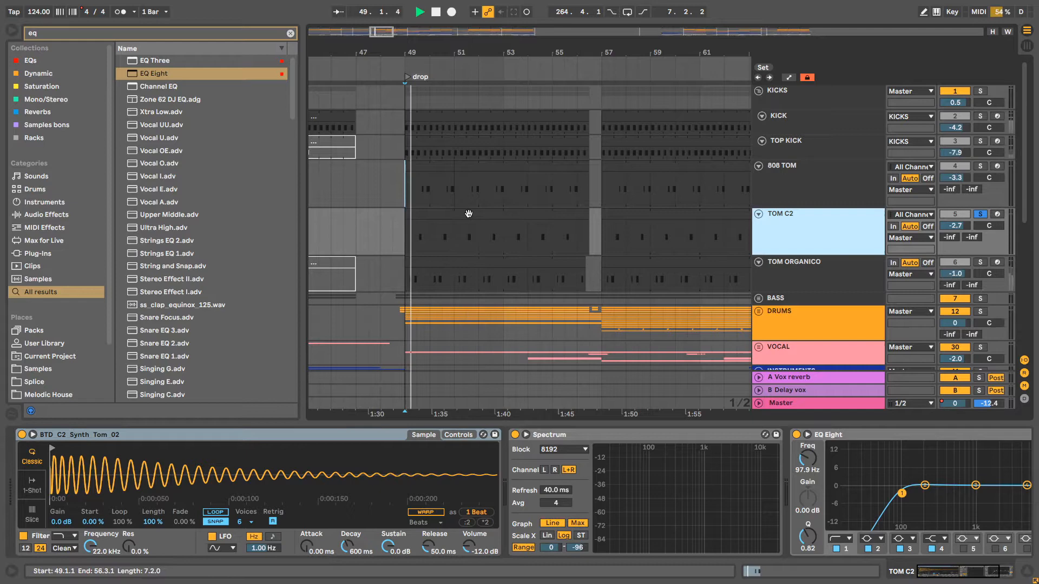
pyautogui.doubleClick(442, 229)
pyautogui.press('space')
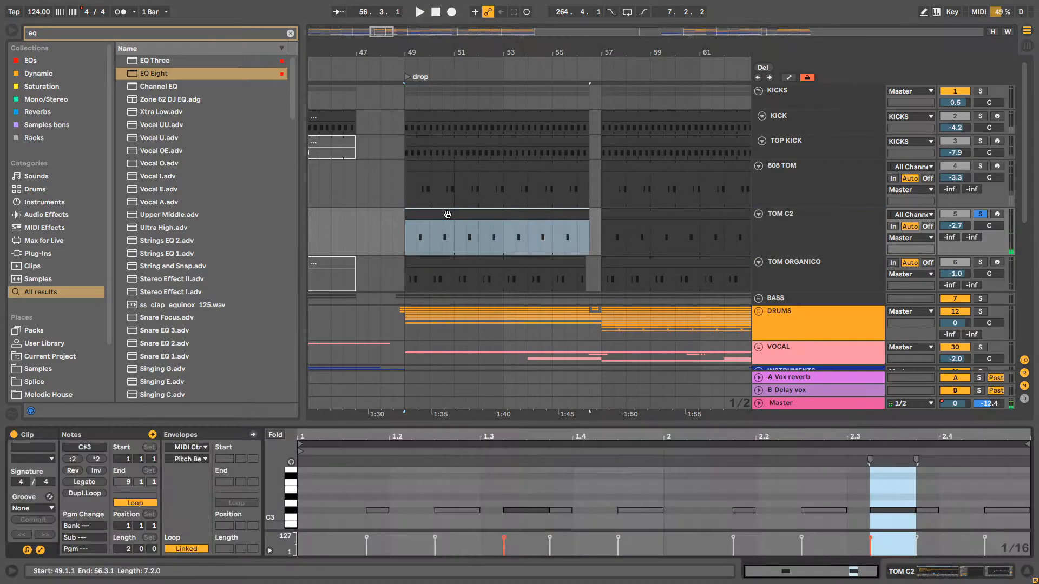
# Reveal the TOM C2 clip's note pitches and audition the soloed TOM ORGANICO track with its device chain shown
pyautogui.moveTo(274, 514); pyautogui.dragTo(291, 515)
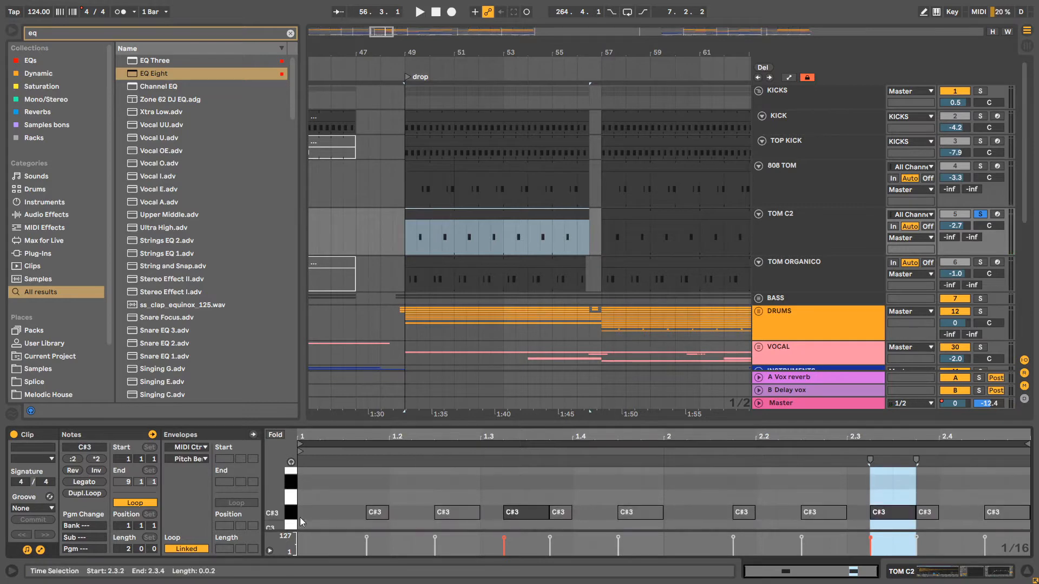
pyautogui.click(980, 262)
pyautogui.press('space')
pyautogui.click(840, 273)
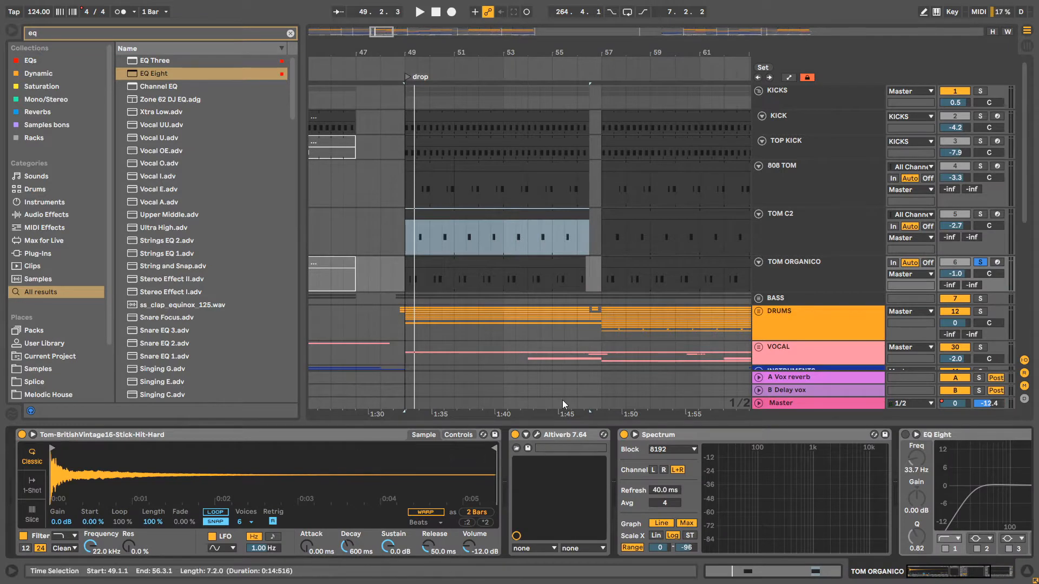
pyautogui.click(558, 436)
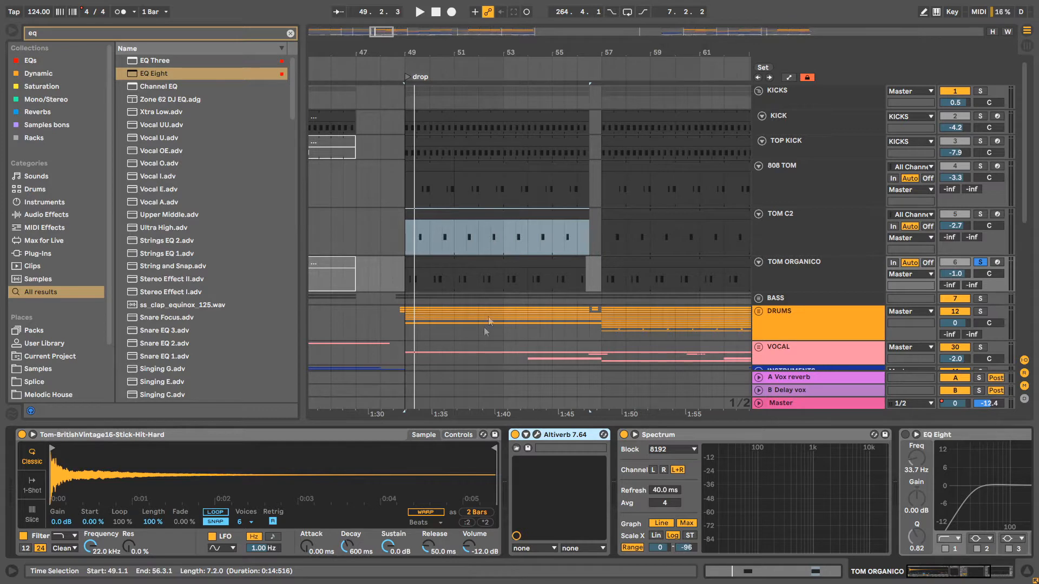
# Add TOM C2, 808 TOM and the KICKS group to the solo and audition them together with TOM ORGANICO
pyautogui.click(980, 215)
pyautogui.click(980, 167)
pyautogui.click(980, 91)
pyautogui.press('space')
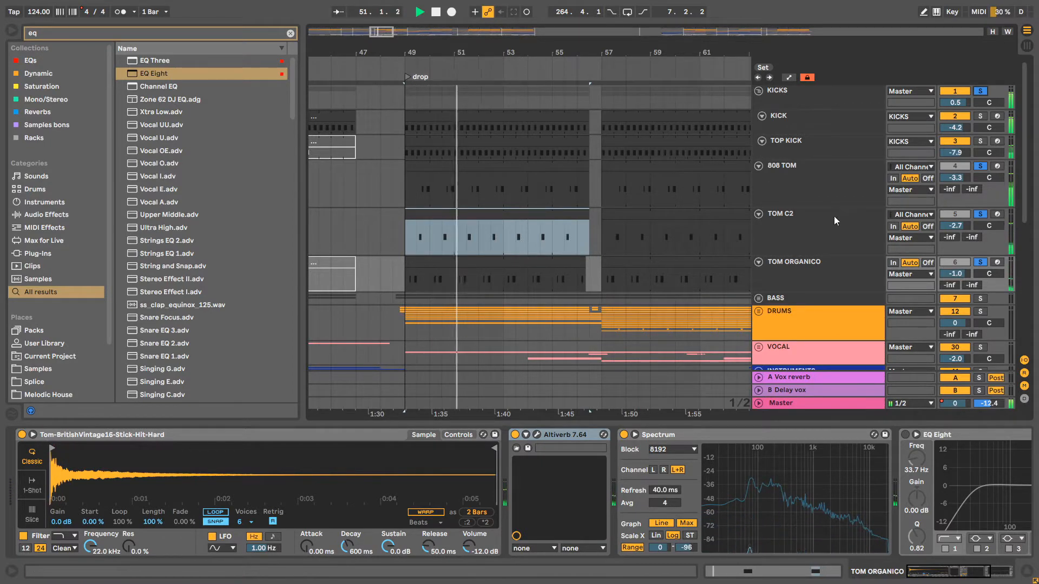
pyautogui.press('space')
# Unfold the BASS group and fit the track heights so its four subtracks show along with the other groups
pyautogui.click(875, 181)
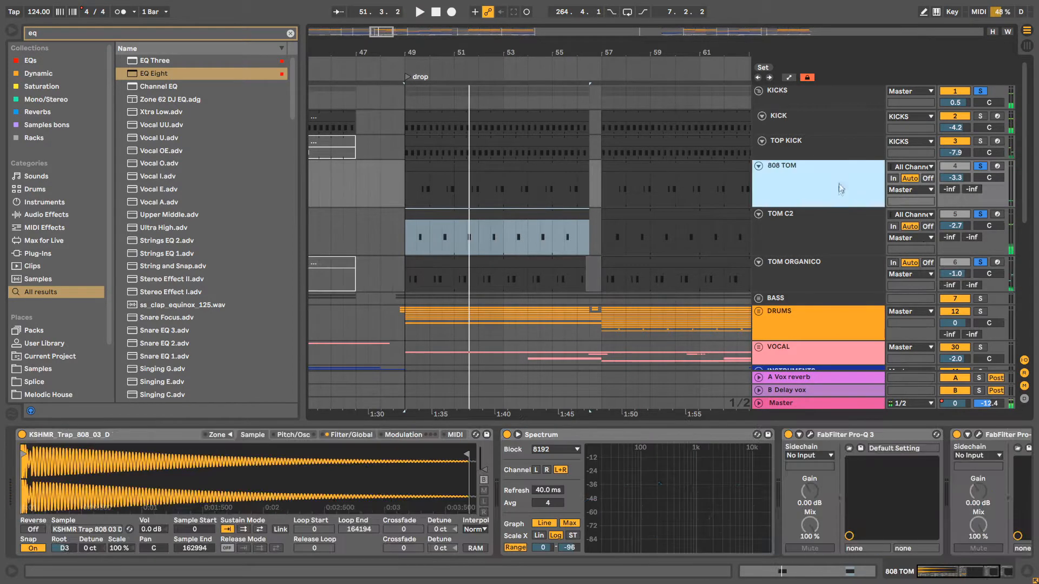
pyautogui.keyDown('shift'); pyautogui.click(819, 277); pyautogui.keyUp('shift')
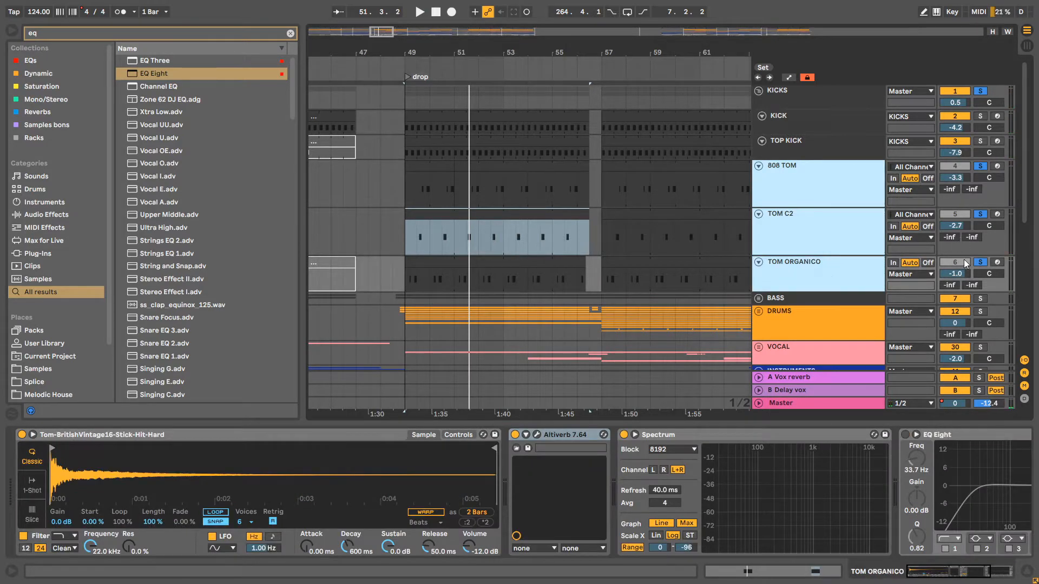
pyautogui.click(759, 298)
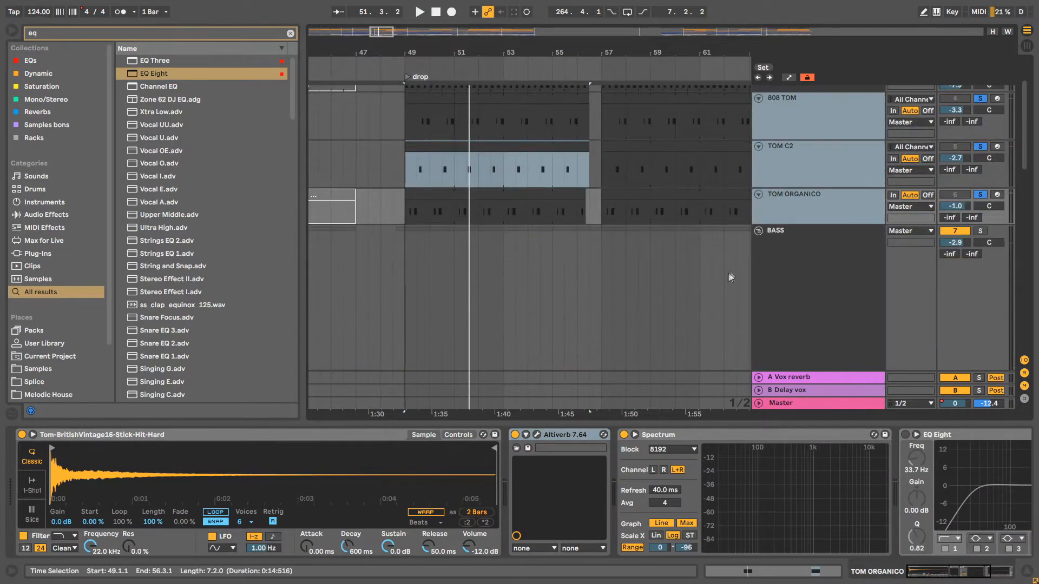
pyautogui.scroll(-5, 816, 300)
pyautogui.click(816, 300)
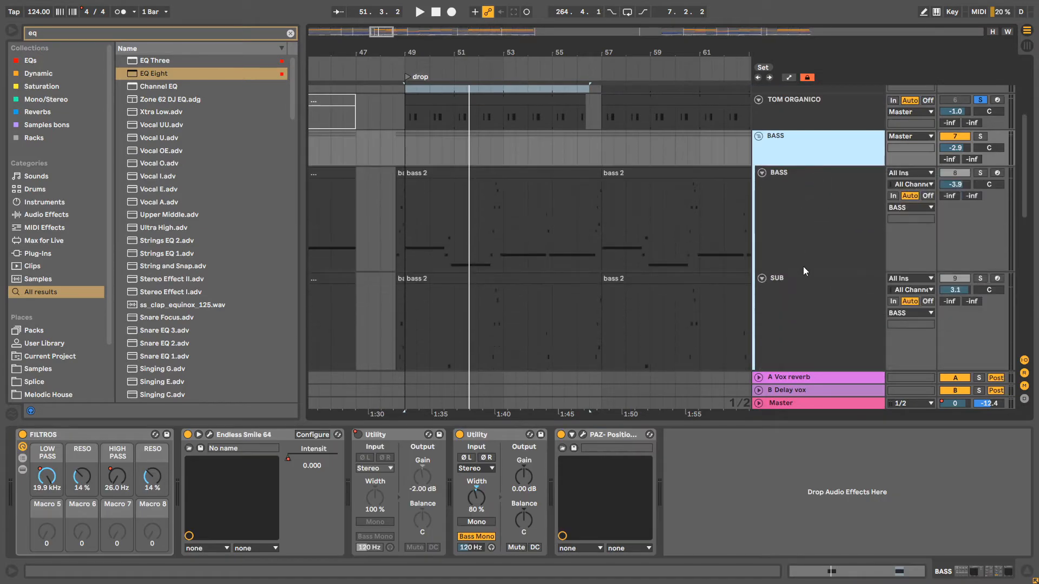
pyautogui.press('h')
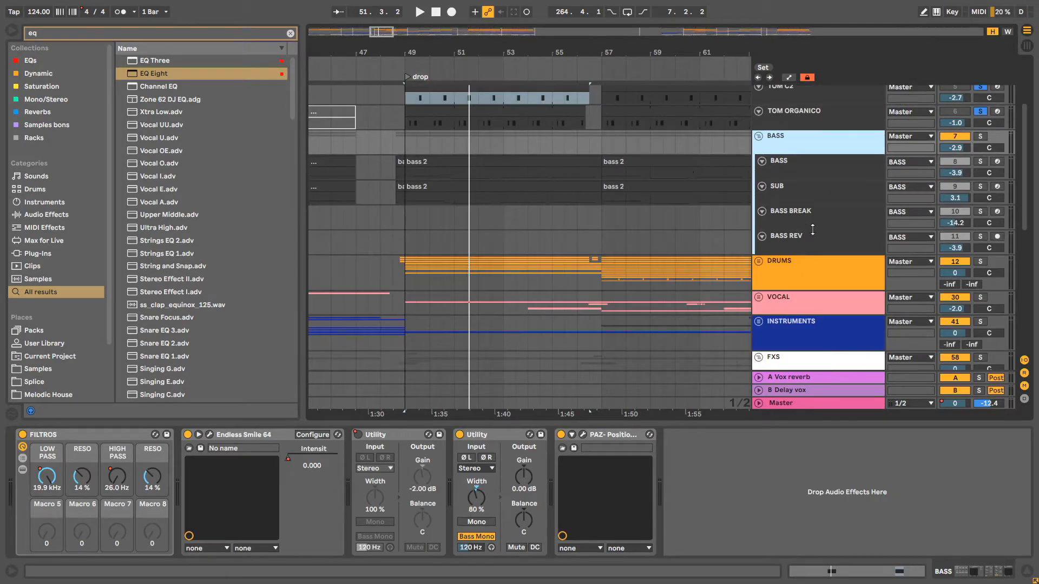
# Clear the solos and play into the drop from bar 48, reactivating the 808 TOM, TOM C2 and TOM ORGANICO tracks during playback
pyautogui.click(437, 231)
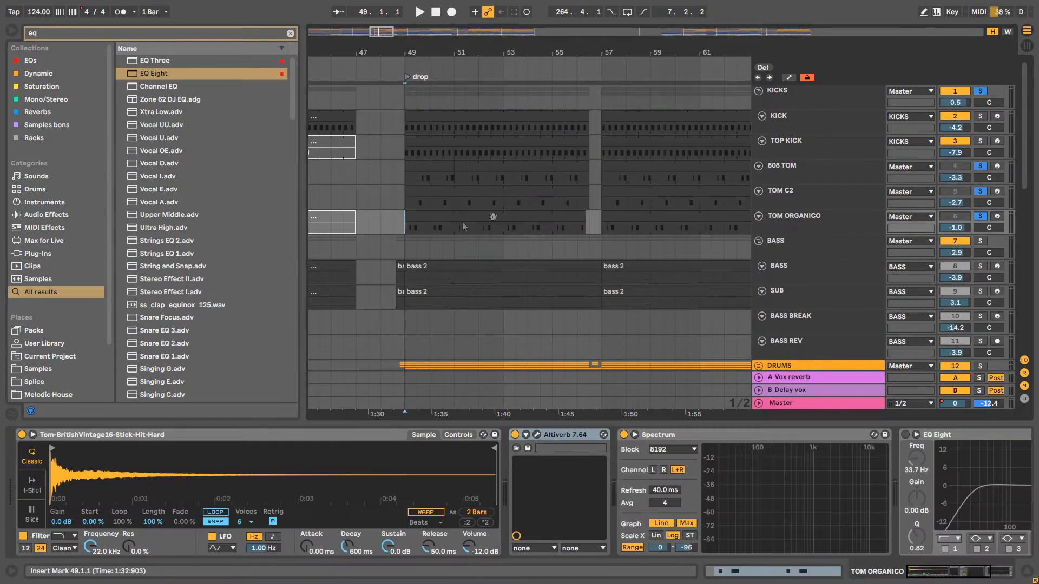
pyautogui.click(836, 167)
pyautogui.click(981, 167)
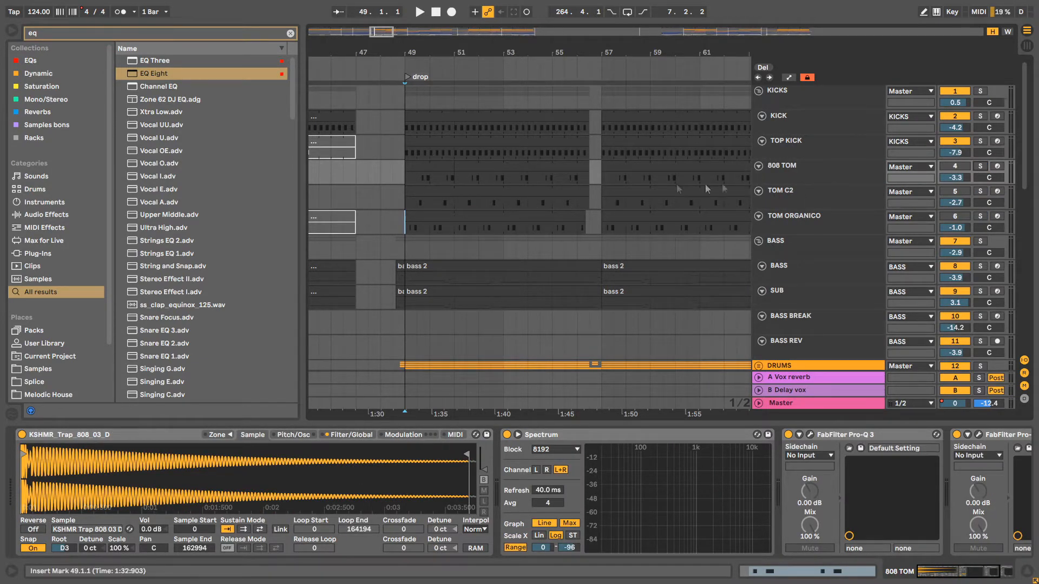
pyautogui.click(378, 71)
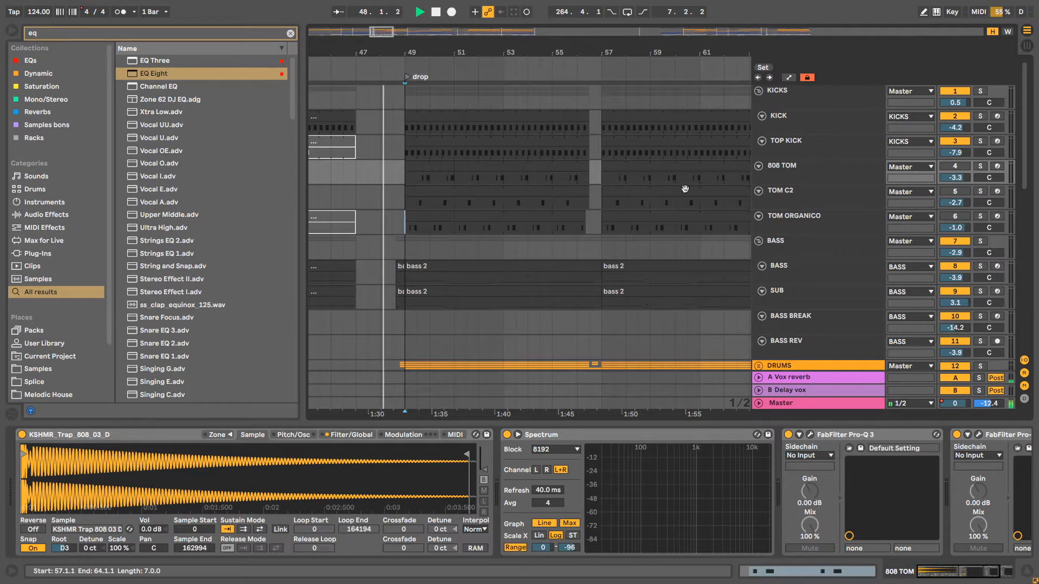
pyautogui.click(773, 221)
pyautogui.keyDown('shift'); pyautogui.click(796, 180); pyautogui.keyUp('shift')
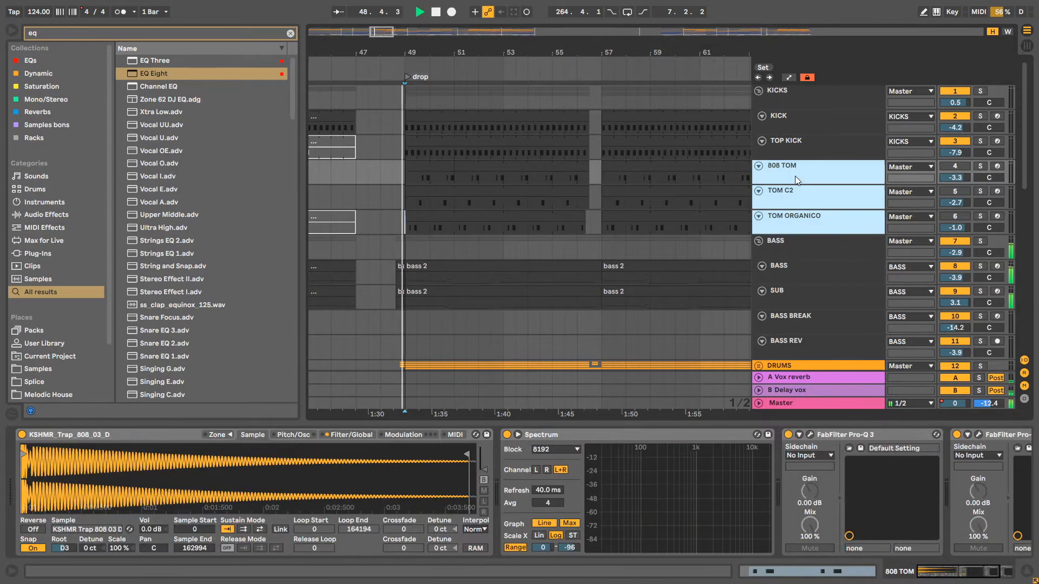
pyautogui.click(954, 169)
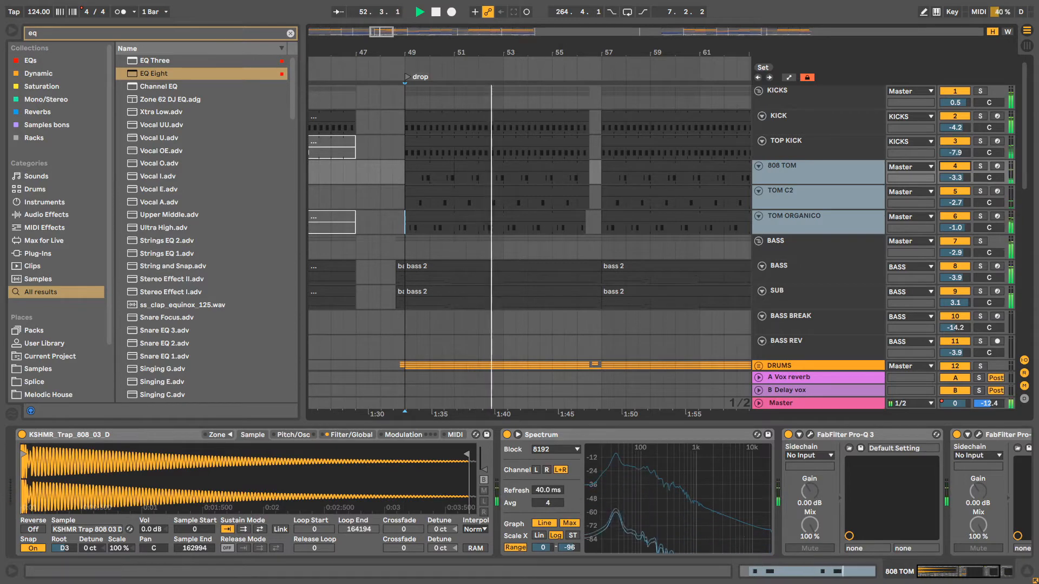
pyautogui.press('space')
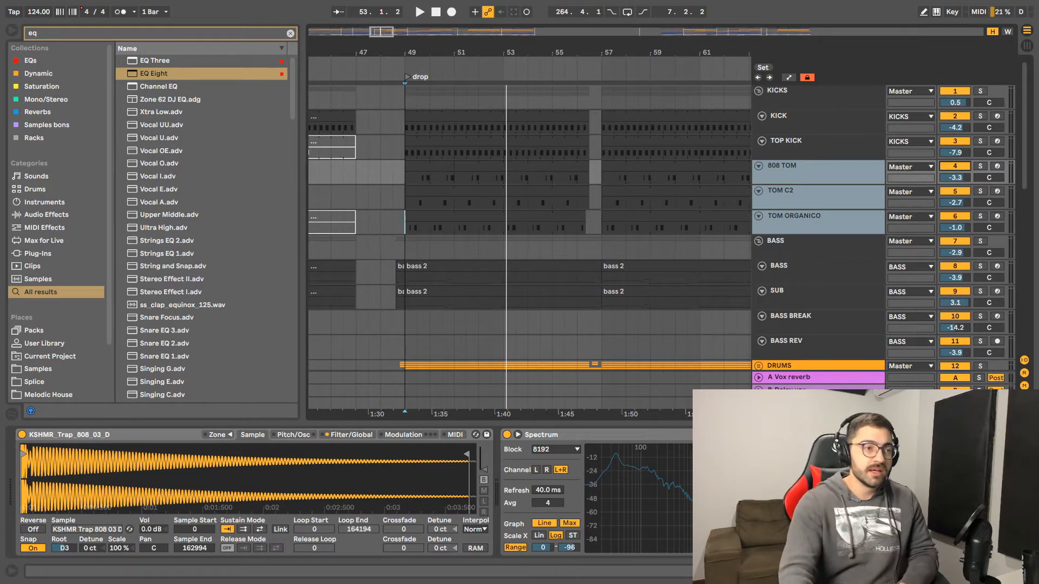
# Open the 808 TOM clip at bar 49, enlarge its note editor, and examine the D3 notes of the pattern
pyautogui.doubleClick(428, 175)
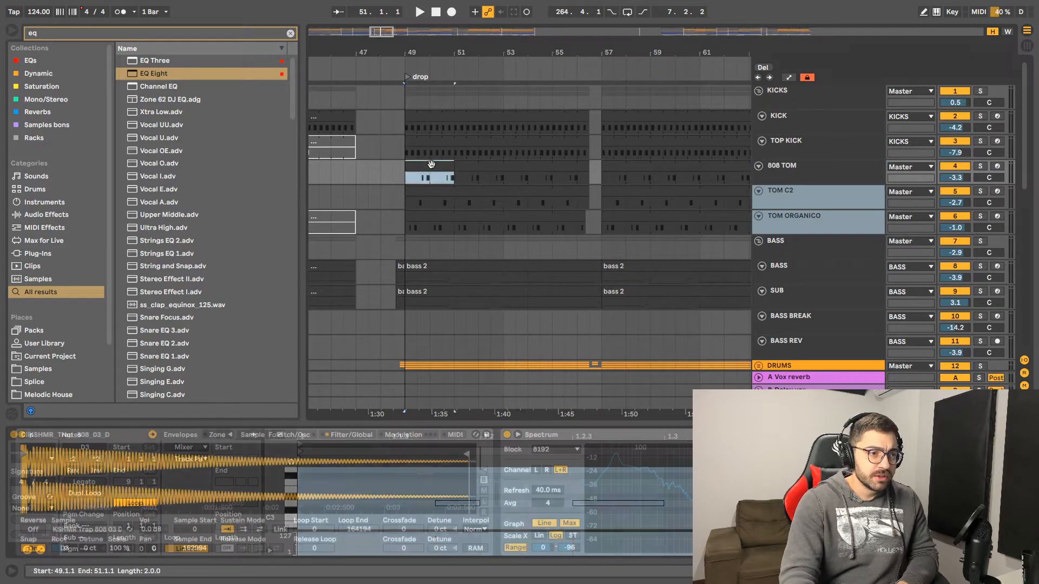
pyautogui.moveTo(272, 506); pyautogui.dragTo(303, 504)
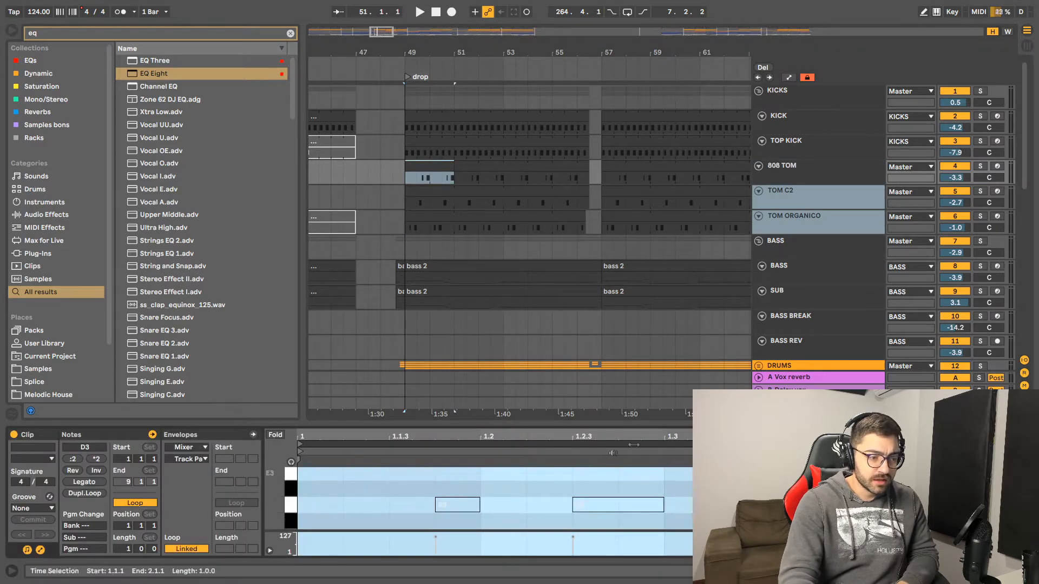
pyautogui.moveTo(676, 424); pyautogui.dragTo(678, 311)
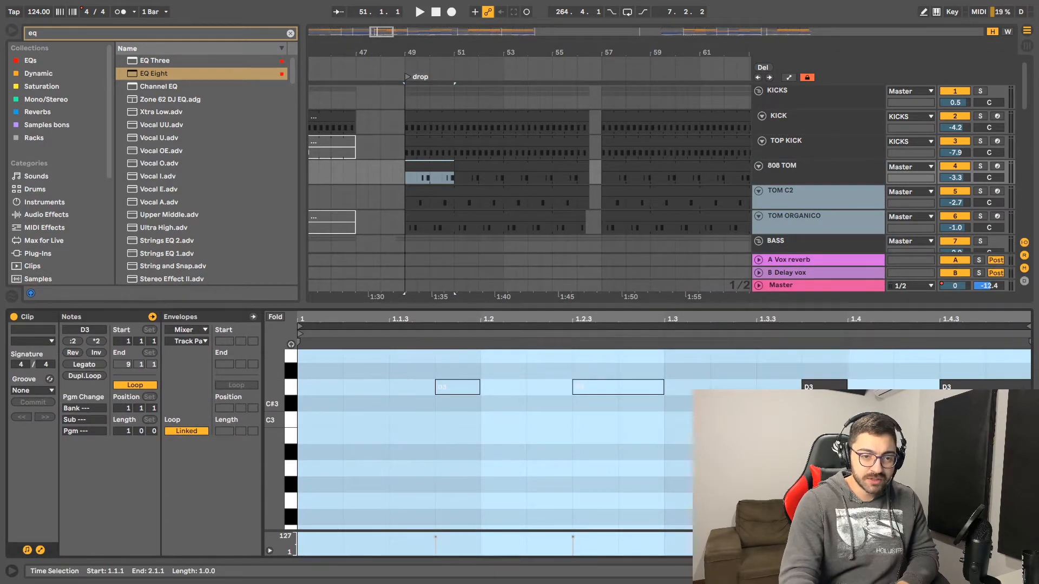
pyautogui.rightClick(815, 377)
pyautogui.click(852, 355)
pyautogui.moveTo(790, 358)
pyautogui.mouseDown()
pyautogui.moveTo(843, 390)
pyautogui.moveTo(844, 403)
pyautogui.mouseUp()
pyautogui.click(959, 387)
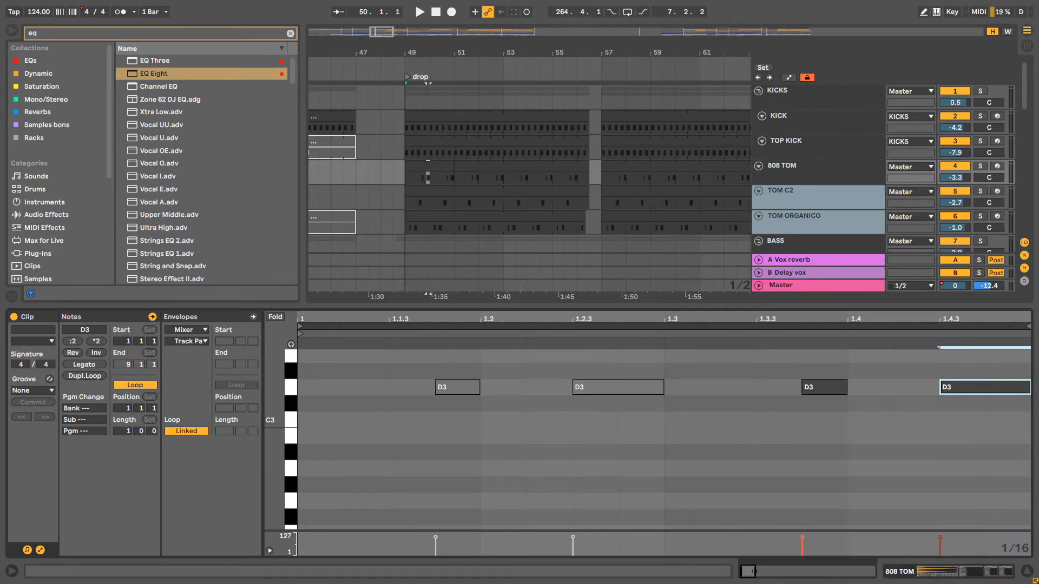
# Shrink the note editor and compare the device chains of the BASS and SUB tracks
pyautogui.scroll(-5, 547, 181)
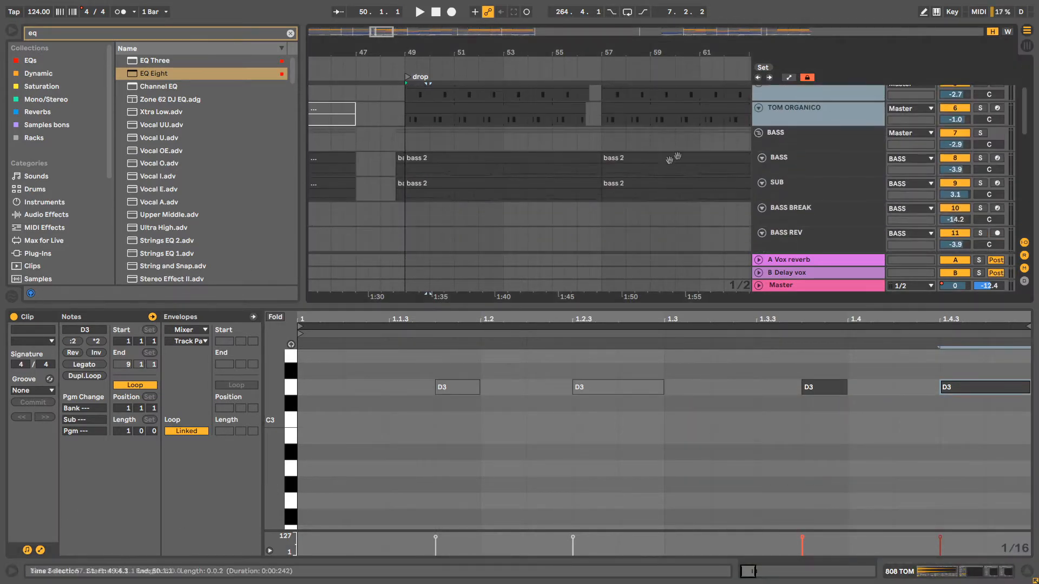
pyautogui.moveTo(813, 326); pyautogui.dragTo(827, 501)
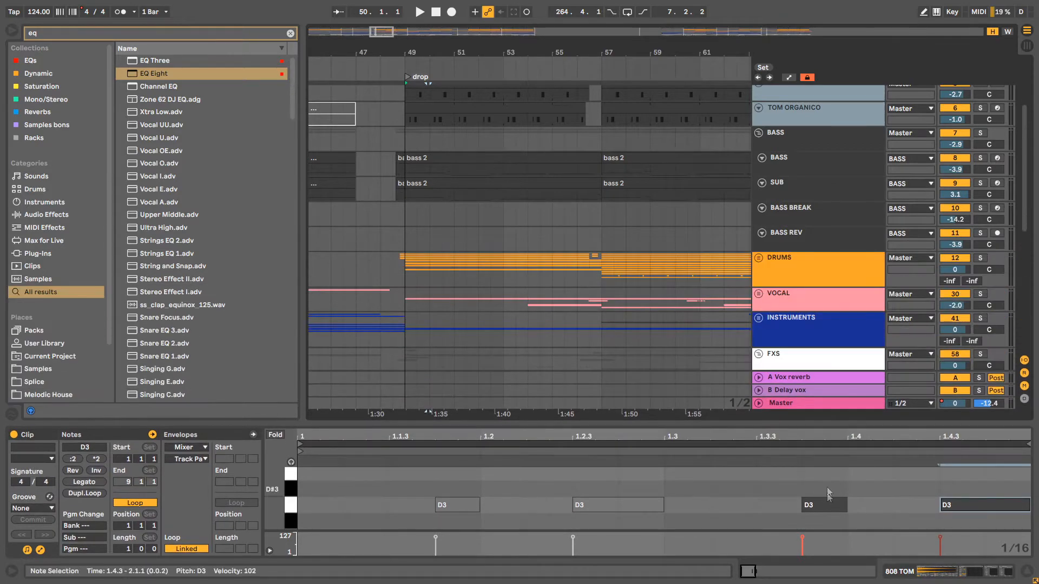
pyautogui.click(791, 162)
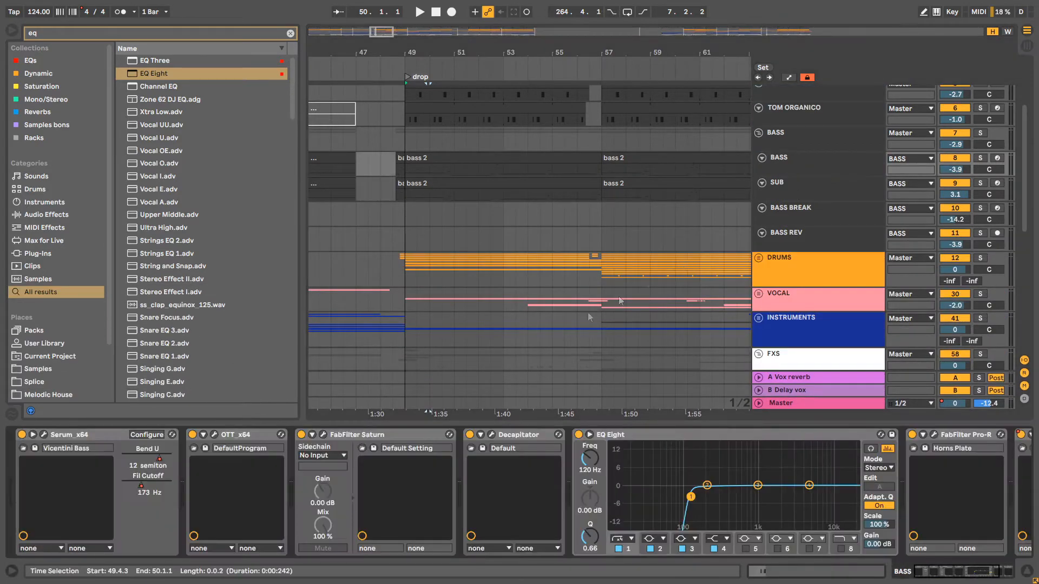
pyautogui.click(806, 184)
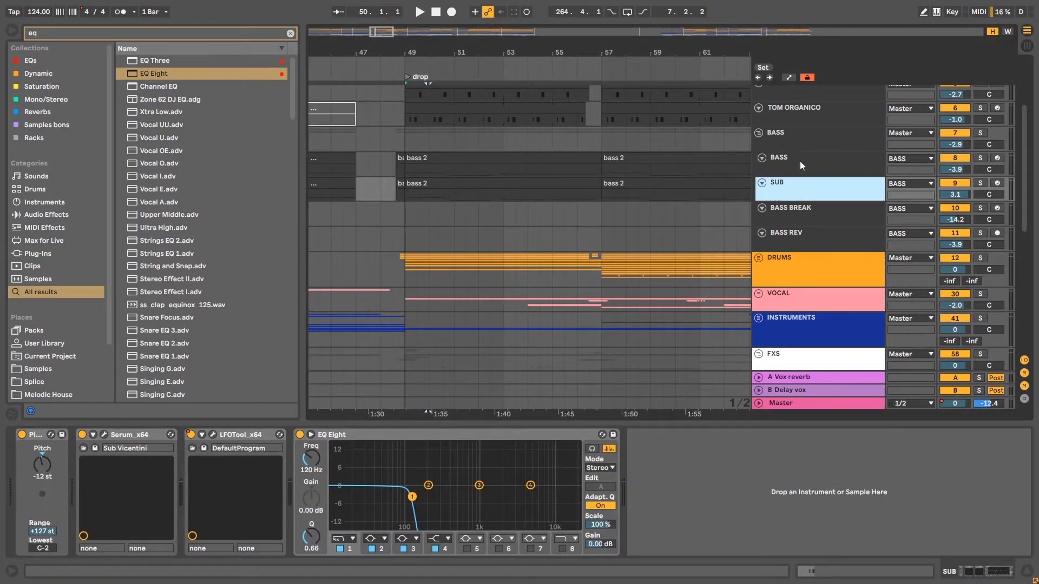
pyautogui.click(799, 160)
# Solo the BASS track, hide the browser, and increase the BASS track height to expose its notes
pyautogui.click(980, 158)
pyautogui.click(832, 182)
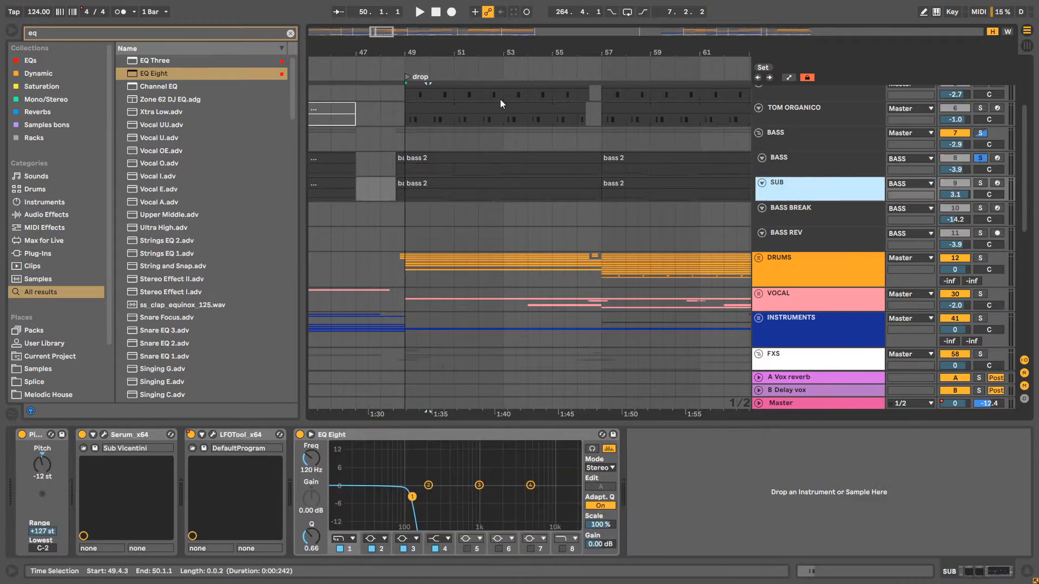
pyautogui.moveTo(407, 42); pyautogui.dragTo(407, 51)
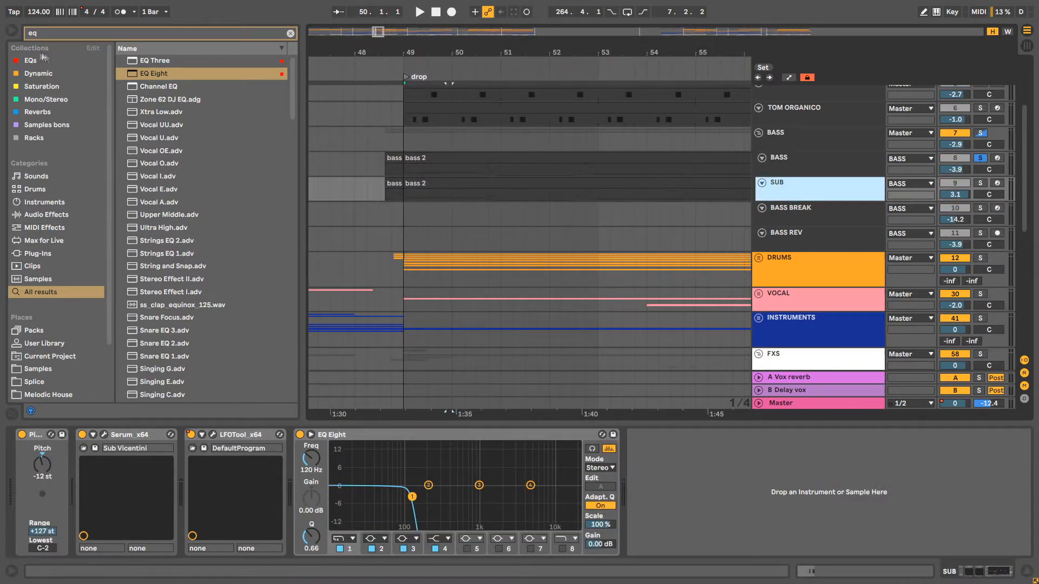
pyautogui.click(7, 31)
pyautogui.moveTo(115, 50); pyautogui.dragTo(146, 58)
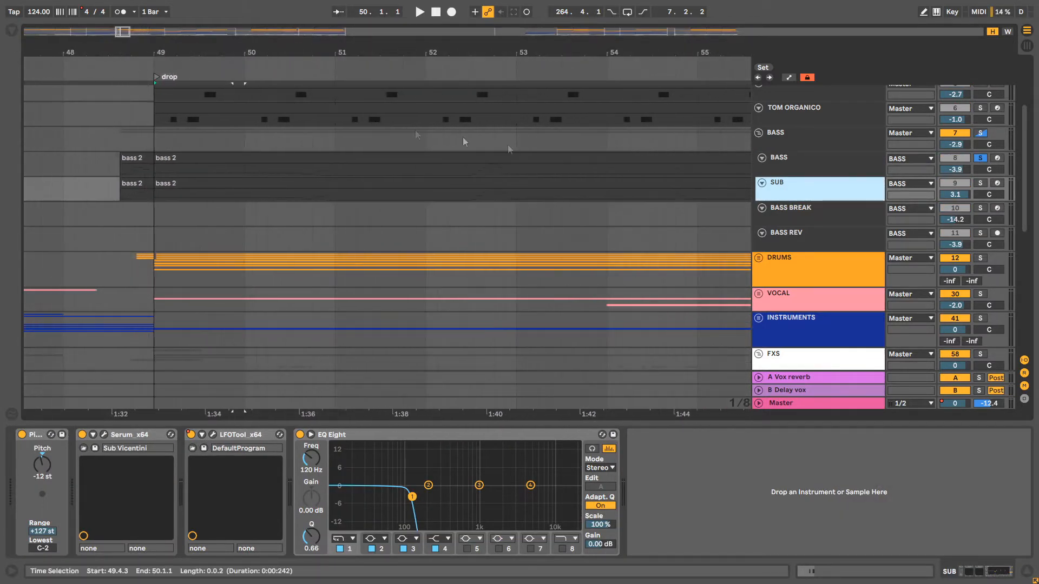
pyautogui.moveTo(804, 176); pyautogui.dragTo(802, 291)
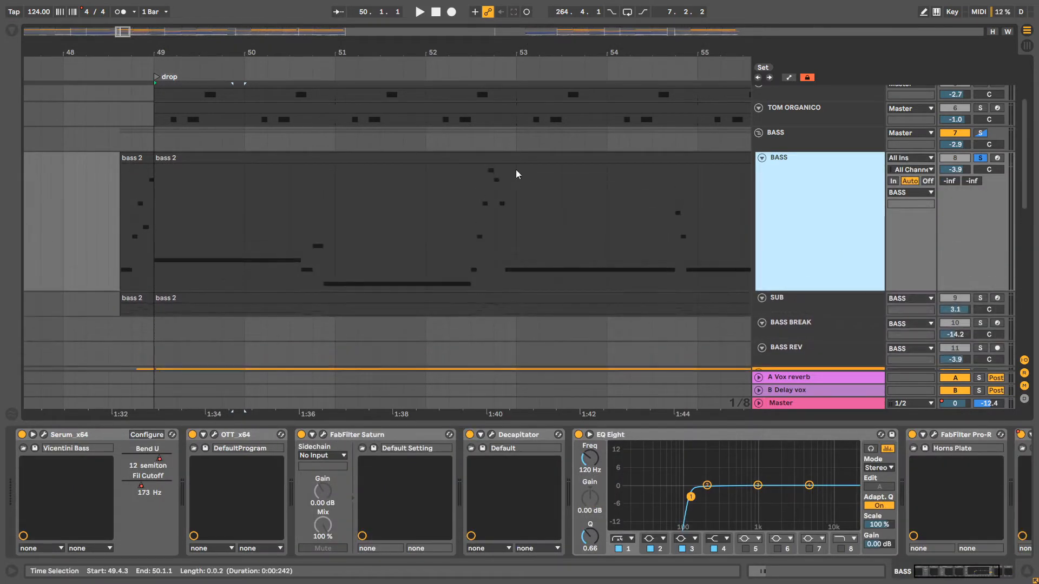
# Open the BASS track's bass 2 clip at bar 33 and enlarge its note editor
pyautogui.doubleClick(513, 159)
pyautogui.moveTo(500, 53); pyautogui.dragTo(500, 21)
pyautogui.click(272, 157)
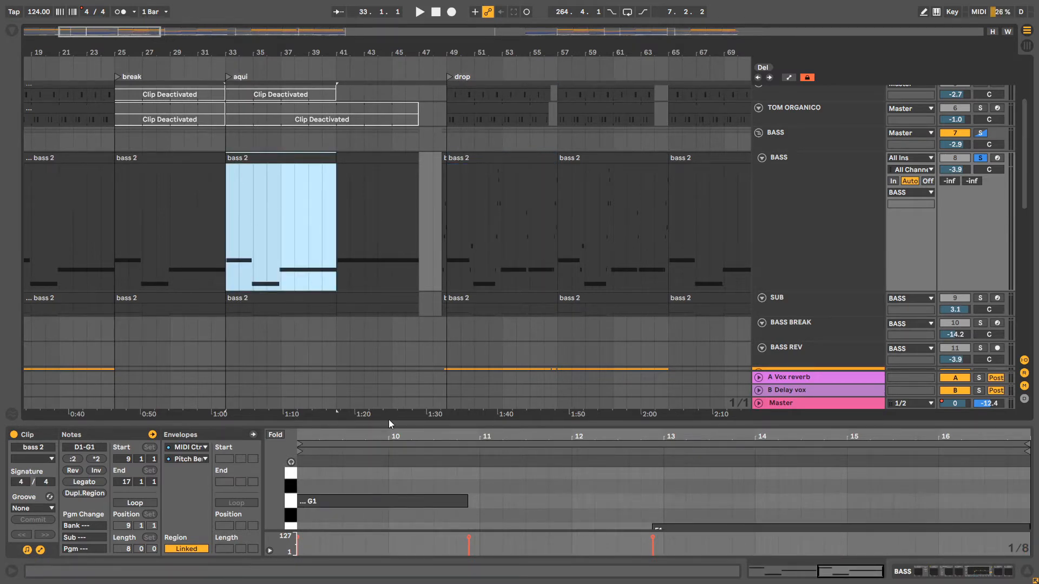
pyautogui.moveTo(388, 419); pyautogui.dragTo(433, 276)
pyautogui.moveTo(281, 376)
pyautogui.mouseDown()
pyautogui.moveTo(271, 375)
pyautogui.moveTo(284, 377)
pyautogui.mouseUp()
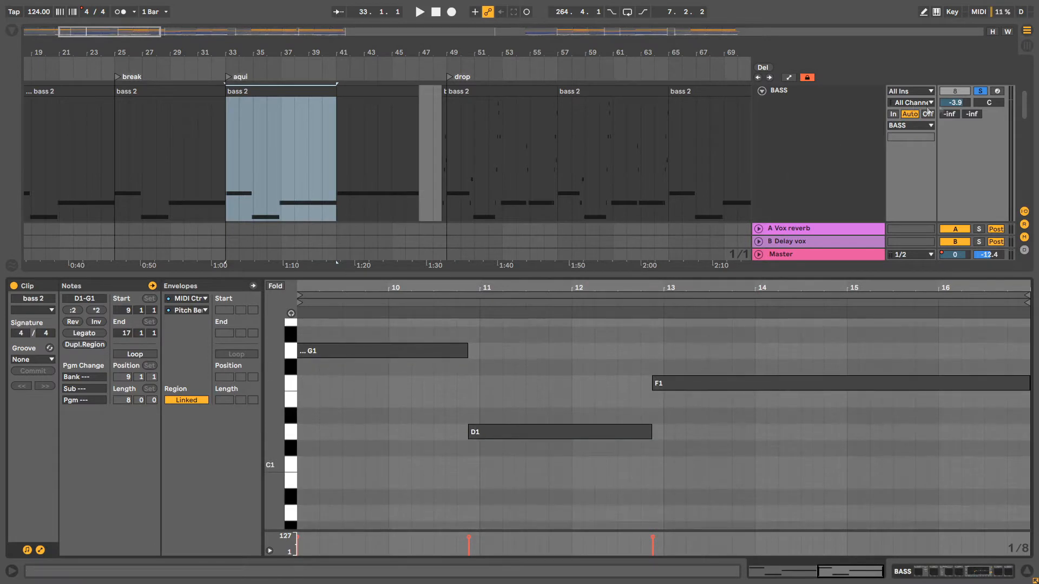
# Audition the soloed bass 2 clip from bar 33 and bring up the BASS track's device chain
pyautogui.press('space')
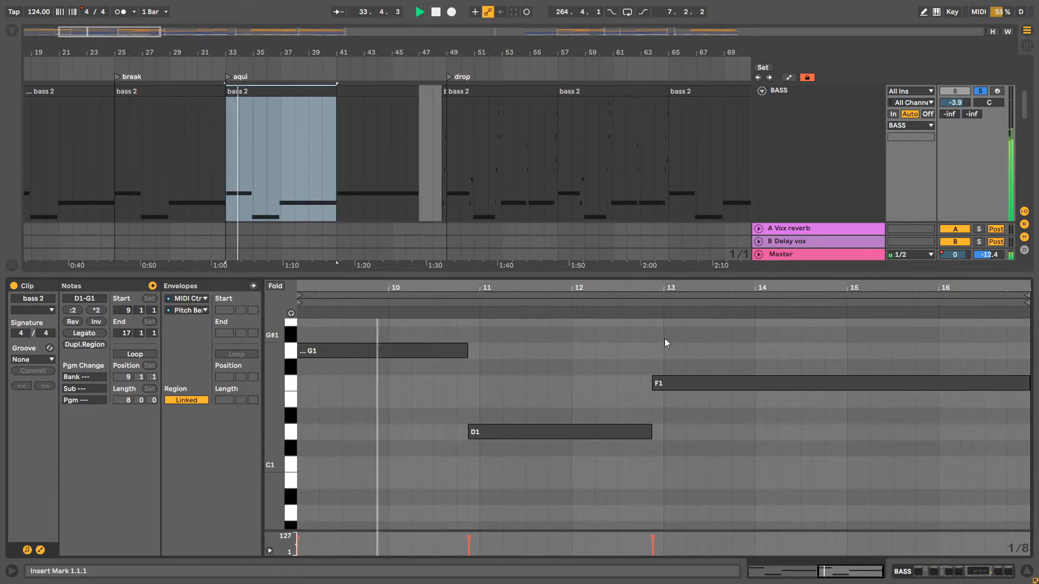
pyautogui.scroll(2, 708, 201)
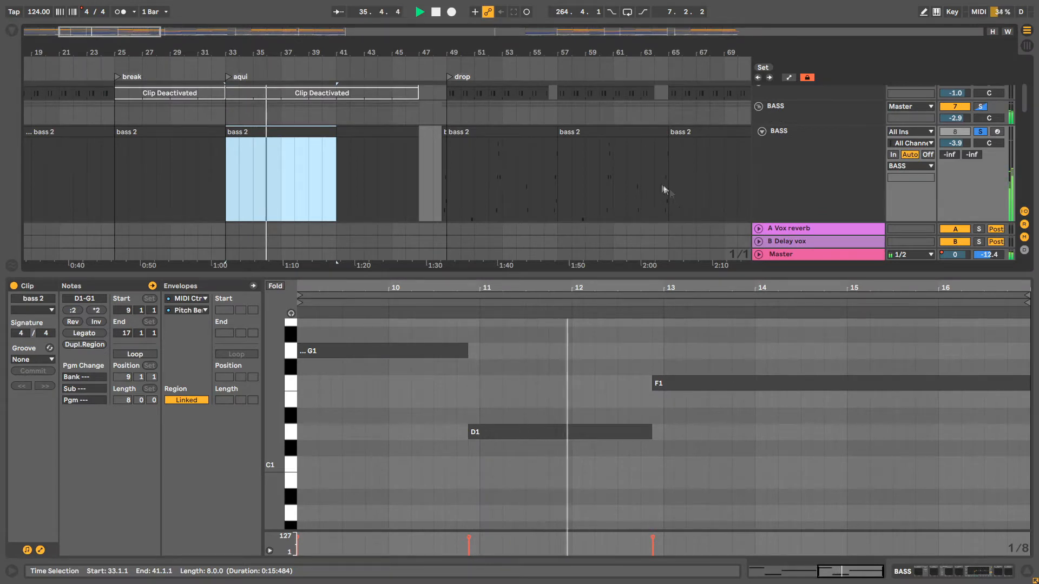
pyautogui.click(811, 180)
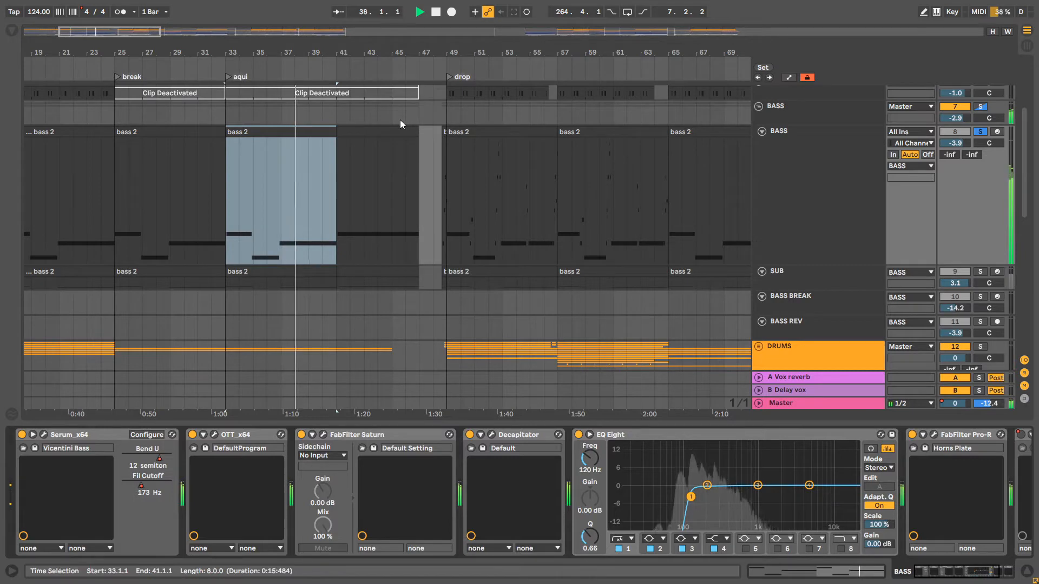
pyautogui.press('space')
# Show the pitch bend envelope of the bass 2 clip at bar 33 and play the clip from its start
pyautogui.click(285, 132)
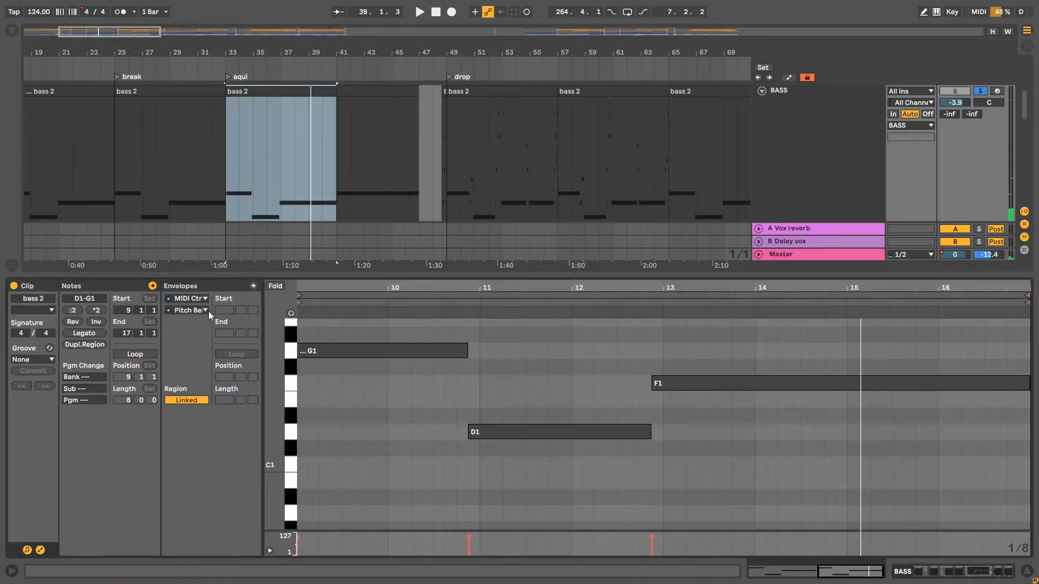
pyautogui.click(209, 285)
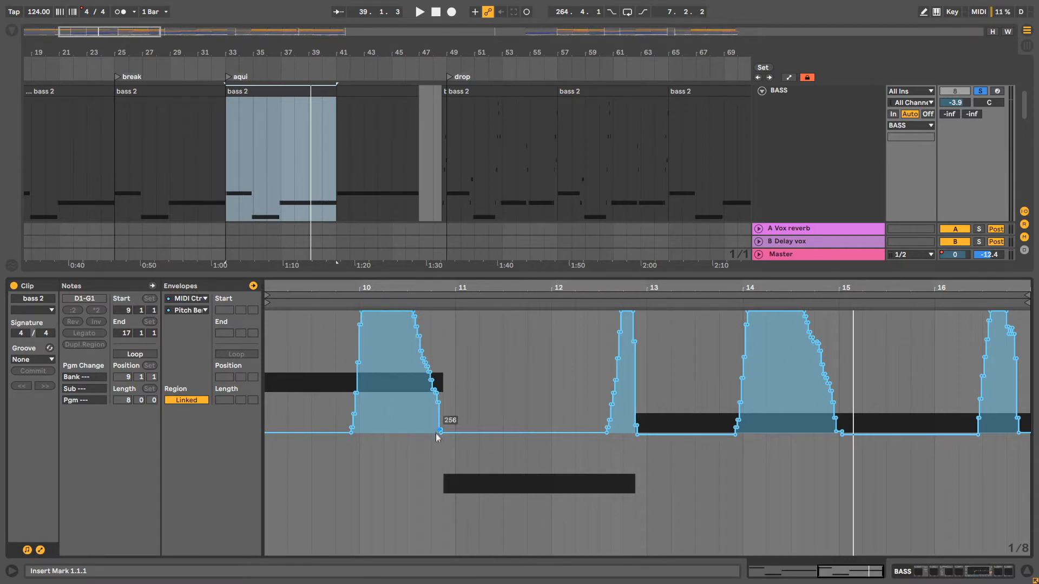
pyautogui.press('space')
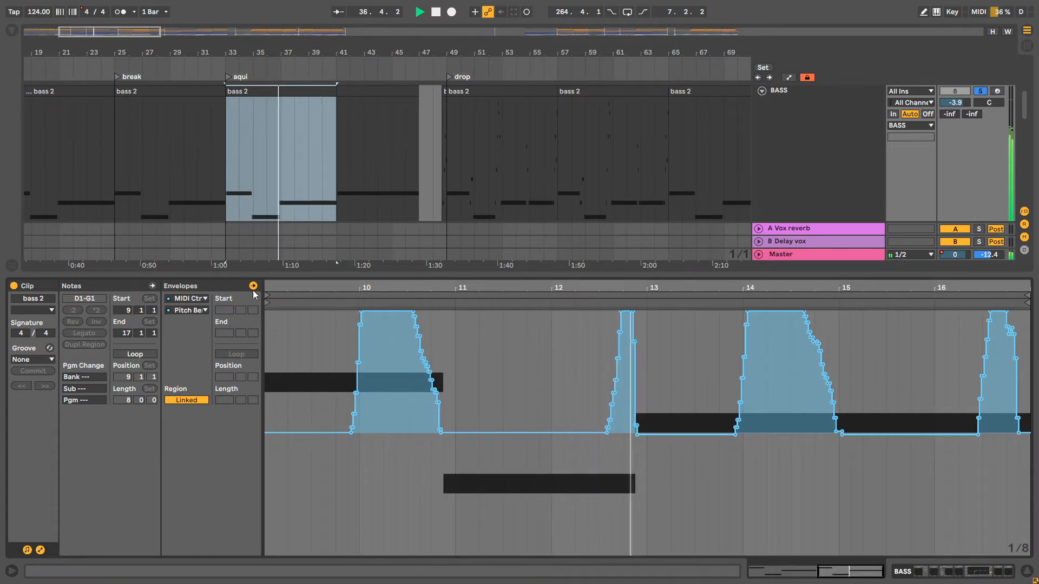
# Stop playback, return the bass 2 clip at bar 33 to its note view, and select its F1 note
pyautogui.press('space')
pyautogui.doubleClick(294, 93)
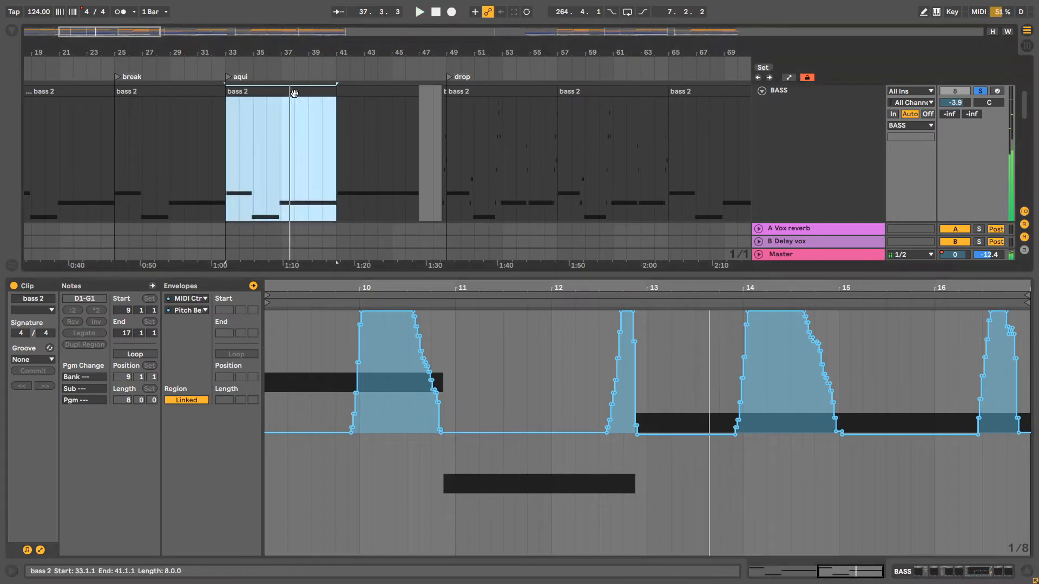
pyautogui.click(130, 288)
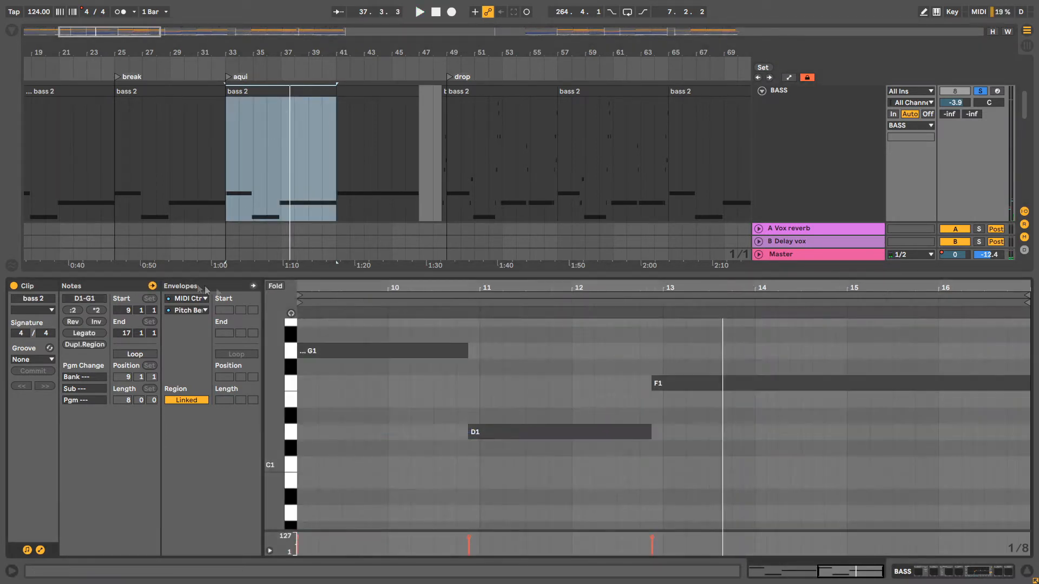
pyautogui.click(400, 362)
pyautogui.click(697, 380)
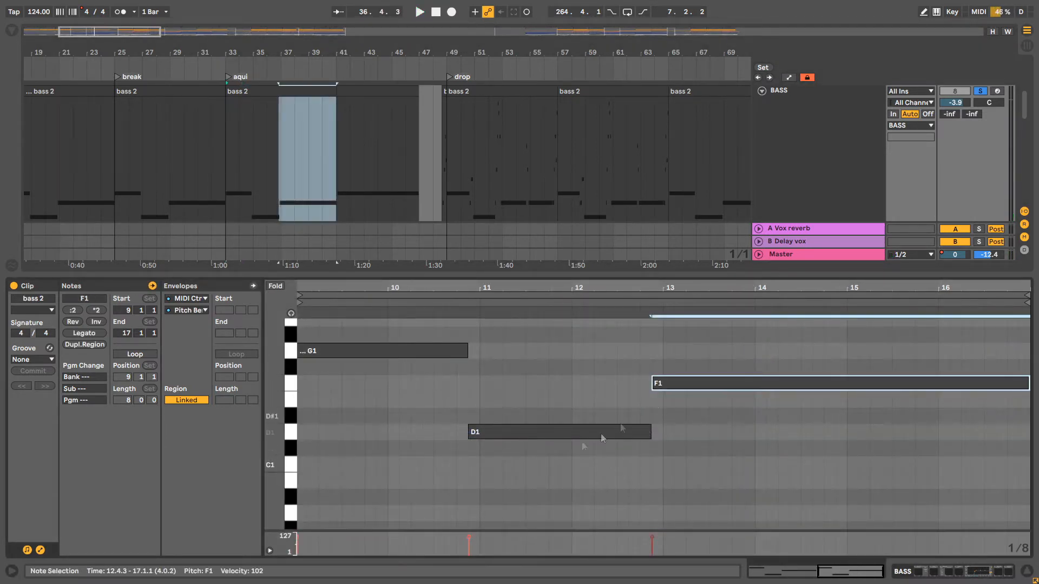
# Open the BASS track's bass 2 clip at the drop, bar 49, and audition its opening
pyautogui.moveTo(479, 55); pyautogui.dragTo(427, 95)
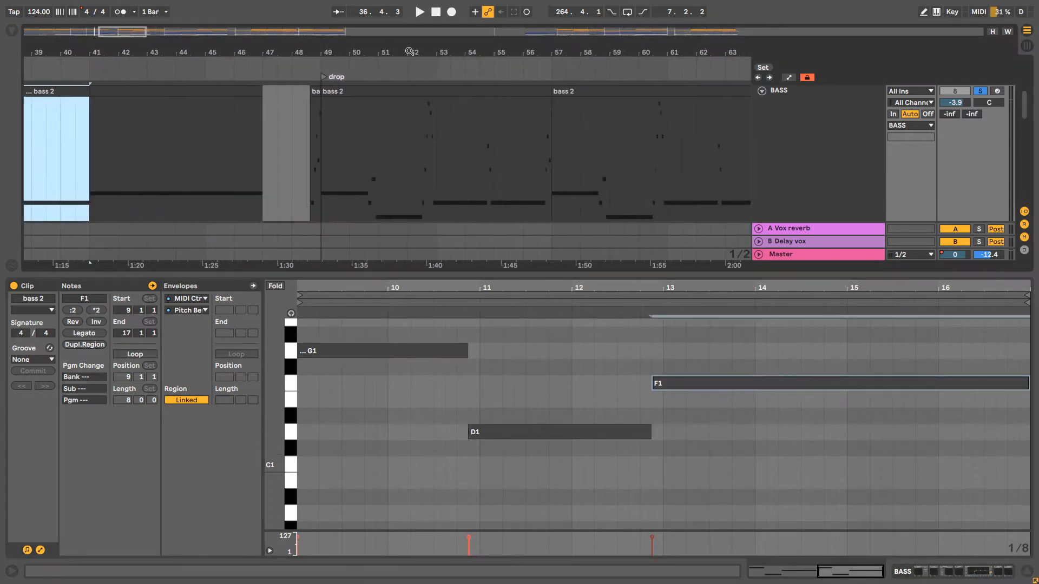
pyautogui.click(411, 92)
pyautogui.scroll(-3, 513, 339)
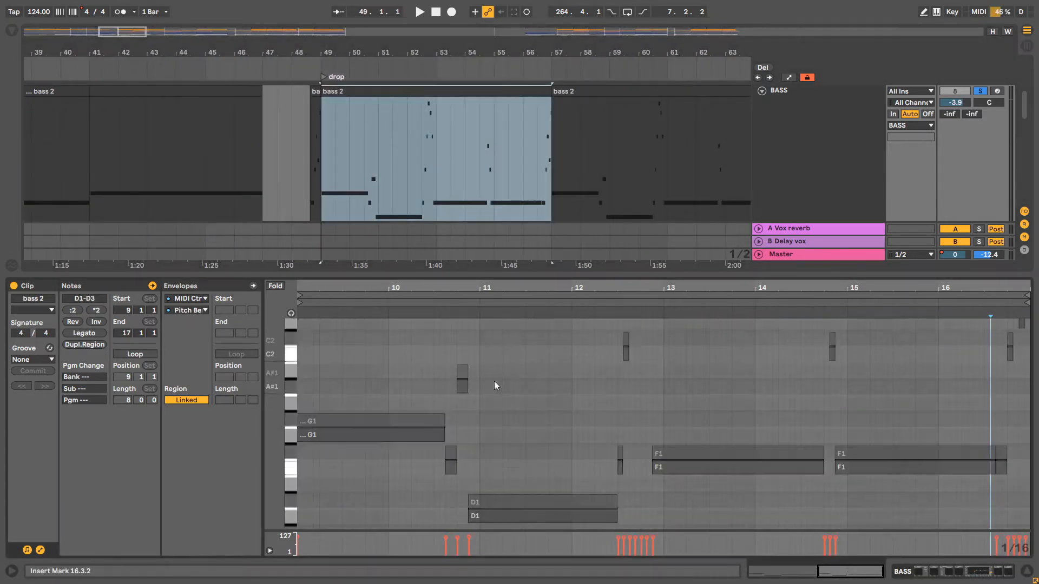
pyautogui.press('space')
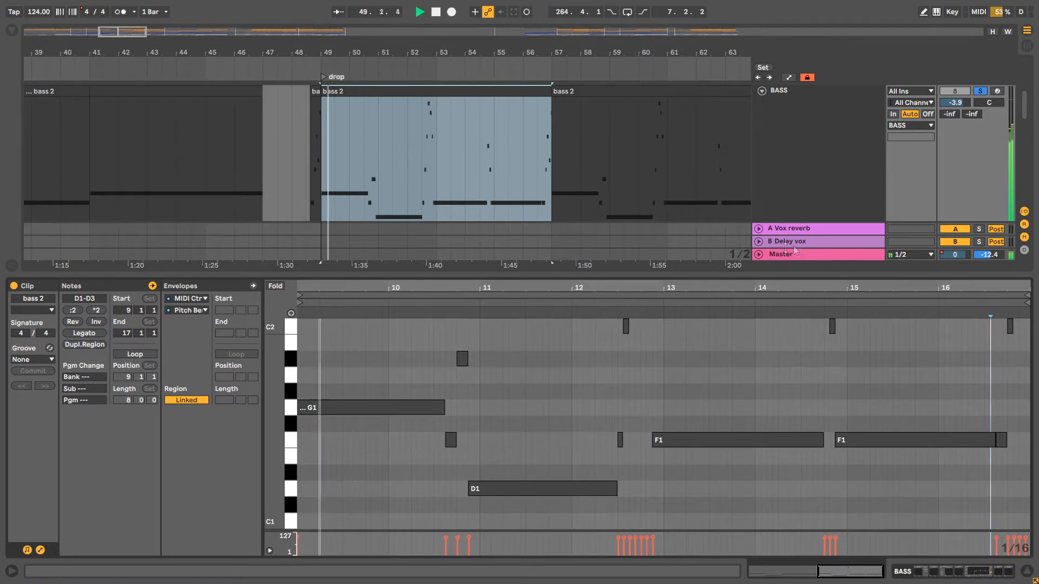
pyautogui.press('space')
# Select the short F1 and A#1 notes before the D1 note in the drop's bass 2 clip and play the clip
pyautogui.moveTo(474, 296); pyautogui.dragTo(547, 379)
pyautogui.rightClick(560, 388)
pyautogui.click(665, 337)
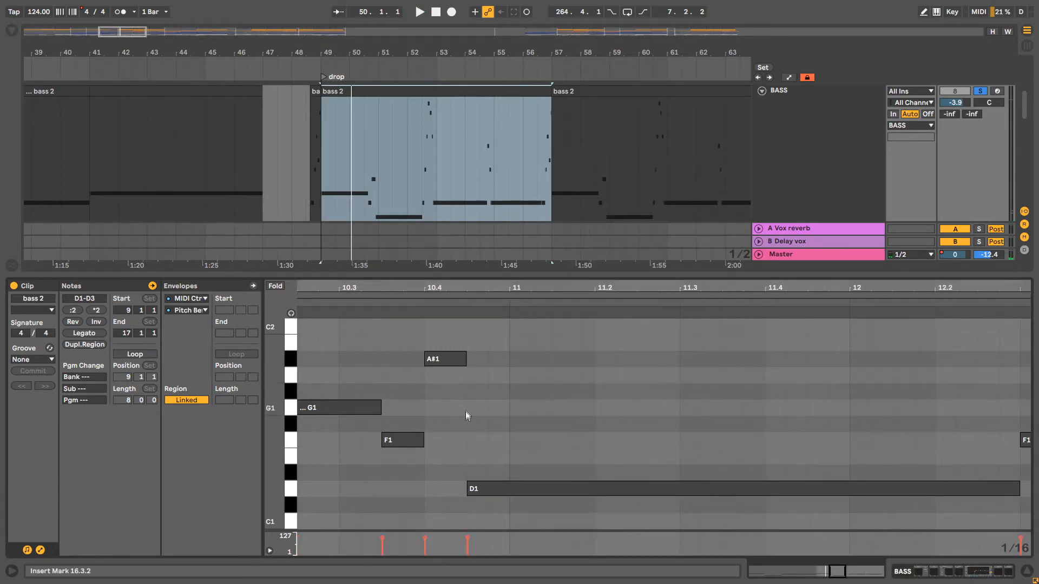
pyautogui.moveTo(459, 282); pyautogui.dragTo(461, 248)
pyautogui.moveTo(539, 248); pyautogui.dragTo(539, 219)
pyautogui.moveTo(571, 347); pyautogui.dragTo(520, 443)
pyautogui.press('space')
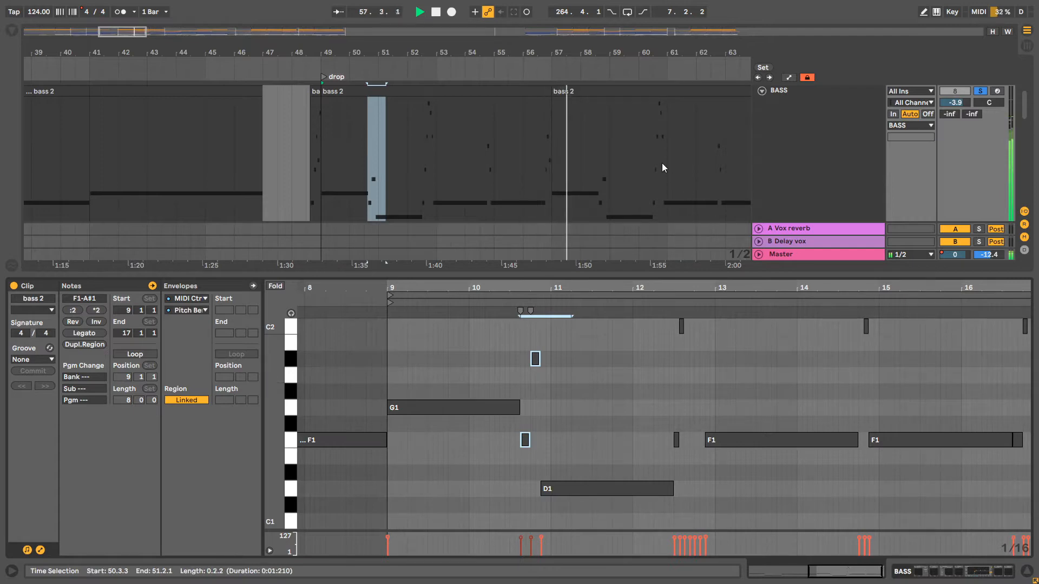
# Enlarge the arrangement area and examine the lower notes of the drop's bass 2 clip
pyautogui.moveTo(657, 274); pyautogui.dragTo(660, 363)
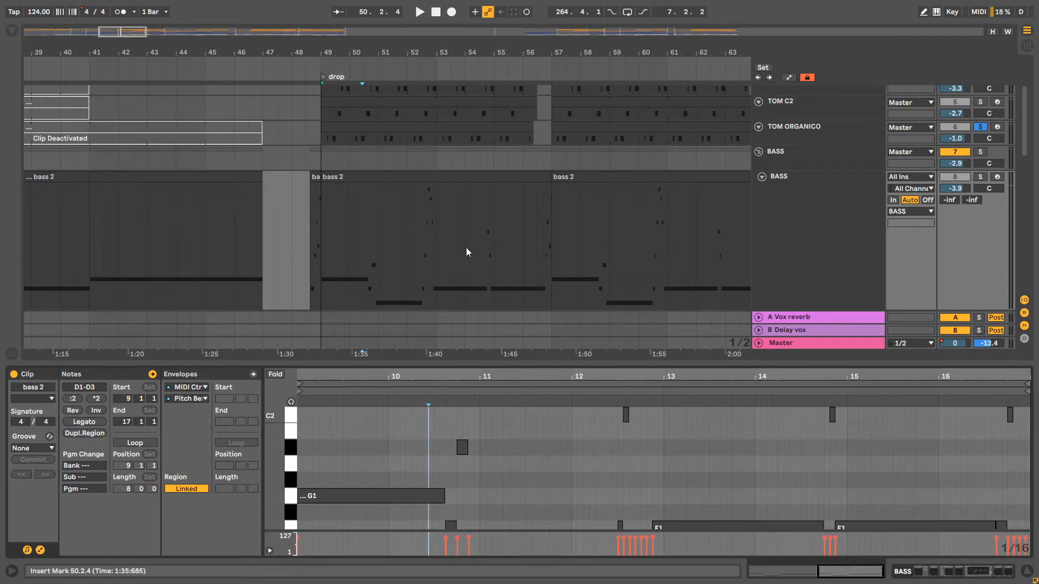
pyautogui.scroll(-5, 487, 466)
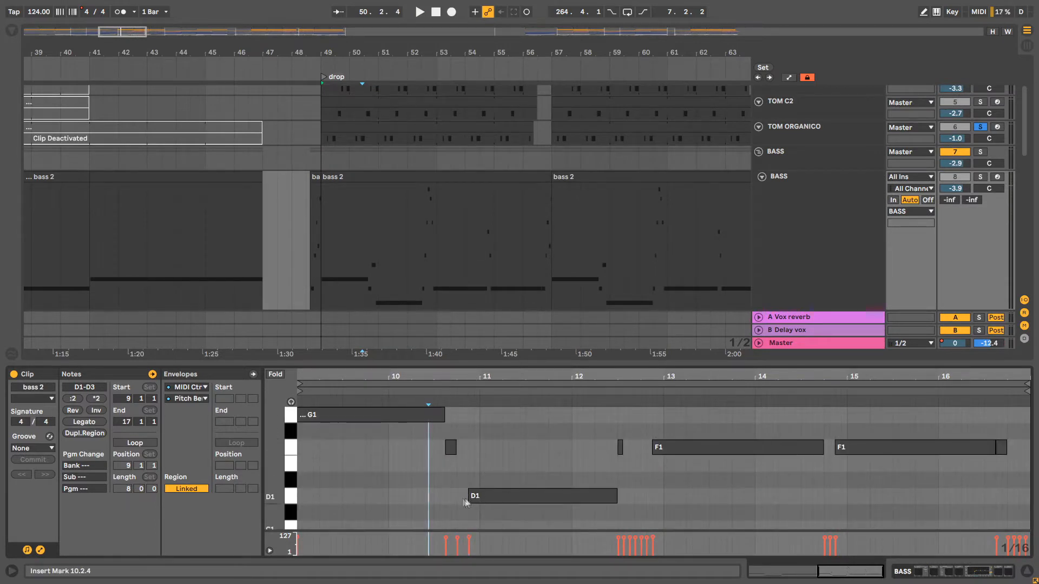
pyautogui.scroll(-2, 270, 502)
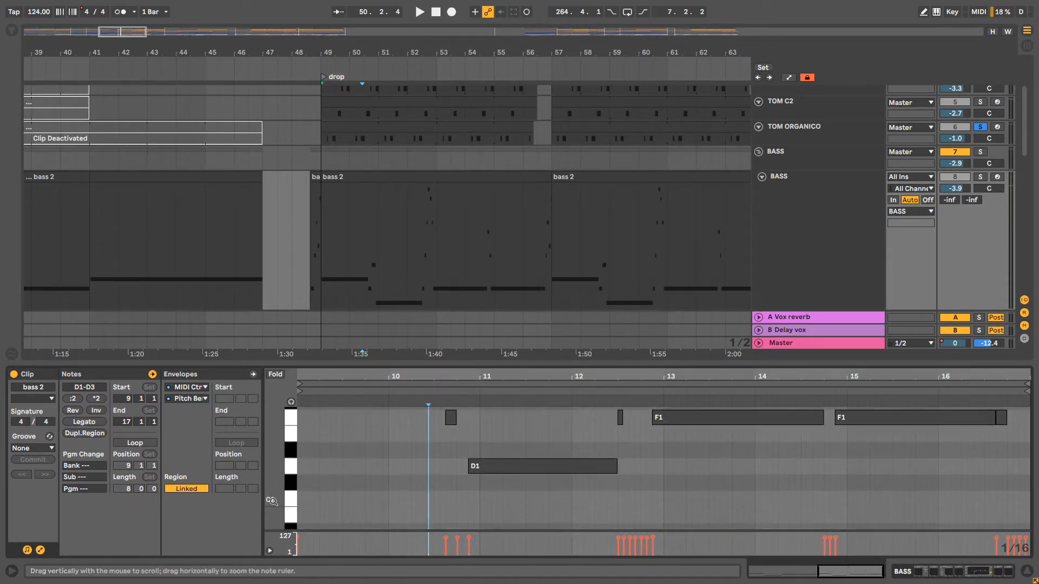
pyautogui.scroll(2, 362, 468)
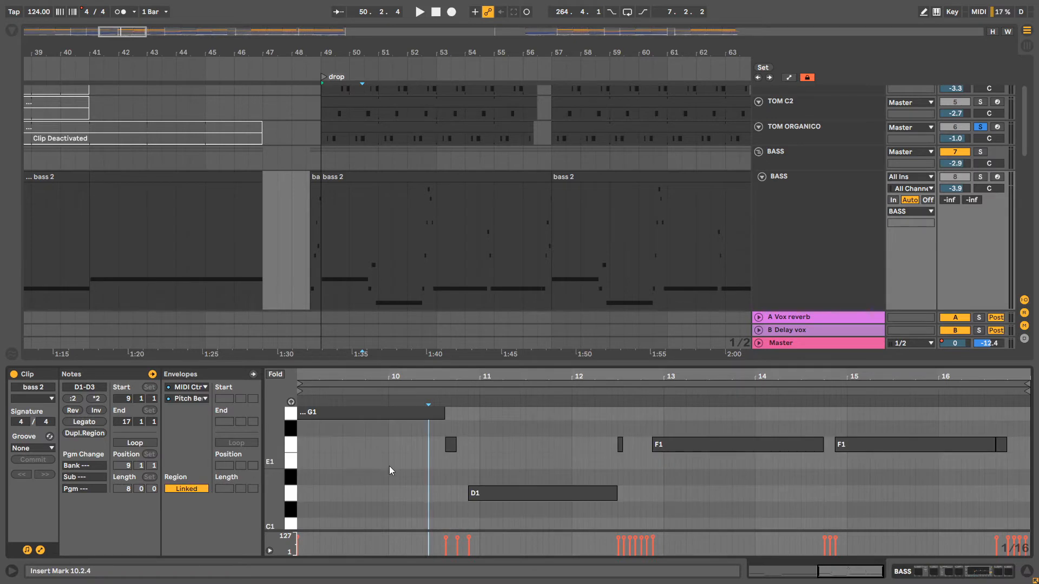
pyautogui.scroll(5, 550, 232)
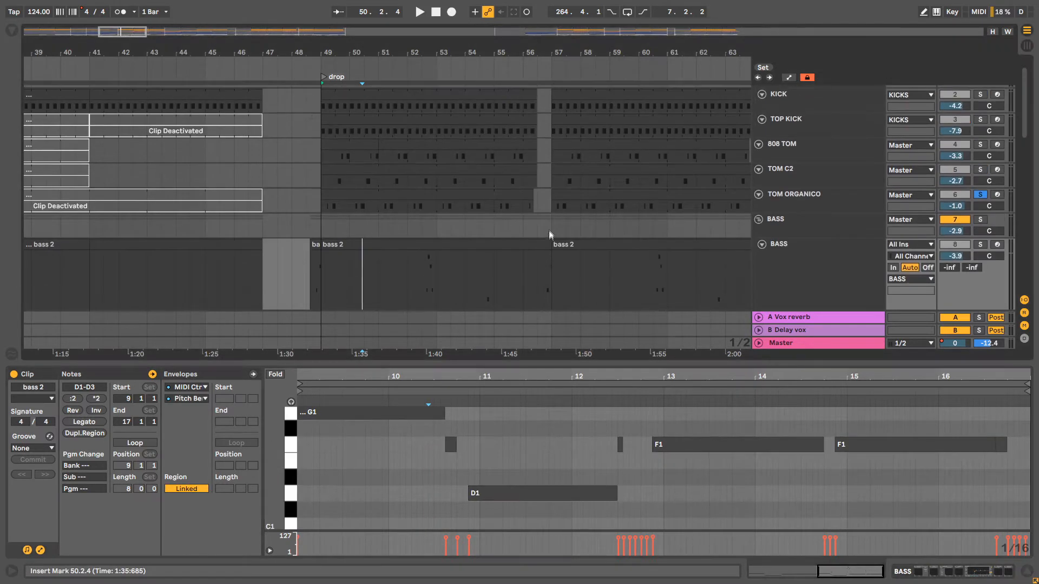
# Select all C#3 notes in TOM C2's clip at bar 49 and bring up the Transp setting in the track's sampler controls
pyautogui.click(412, 190)
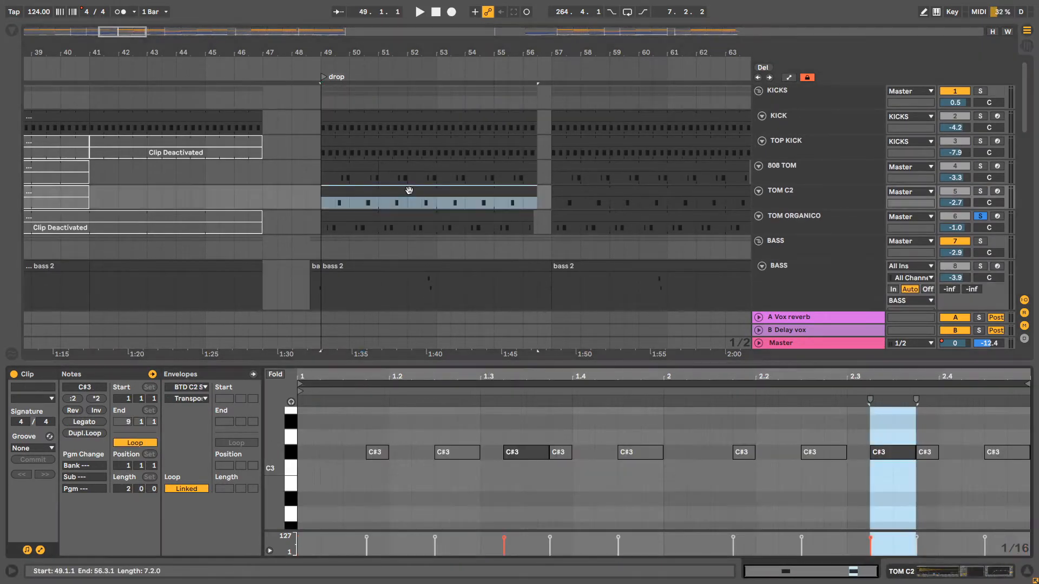
pyautogui.click(290, 452)
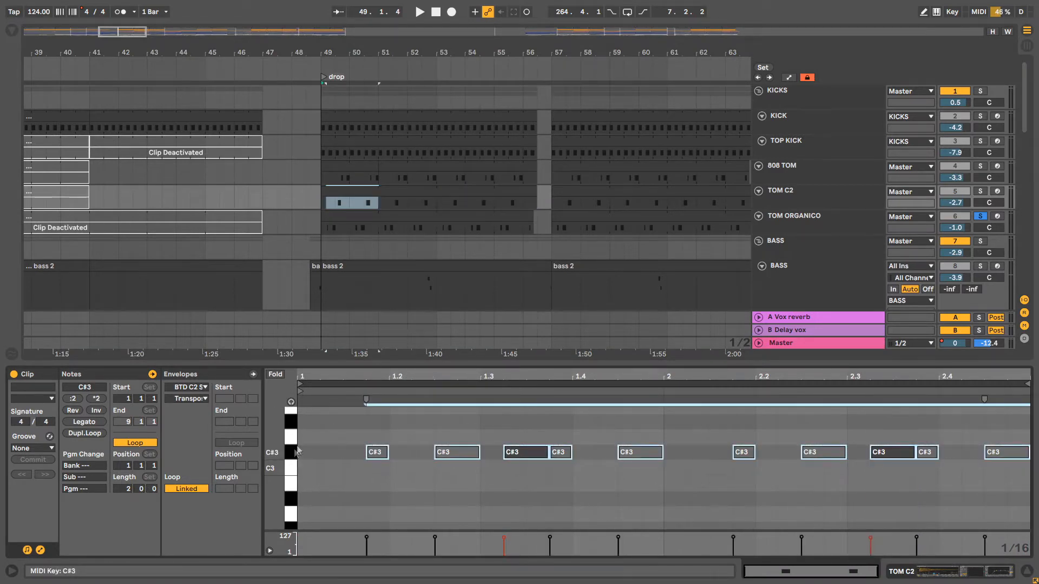
pyautogui.click(782, 191)
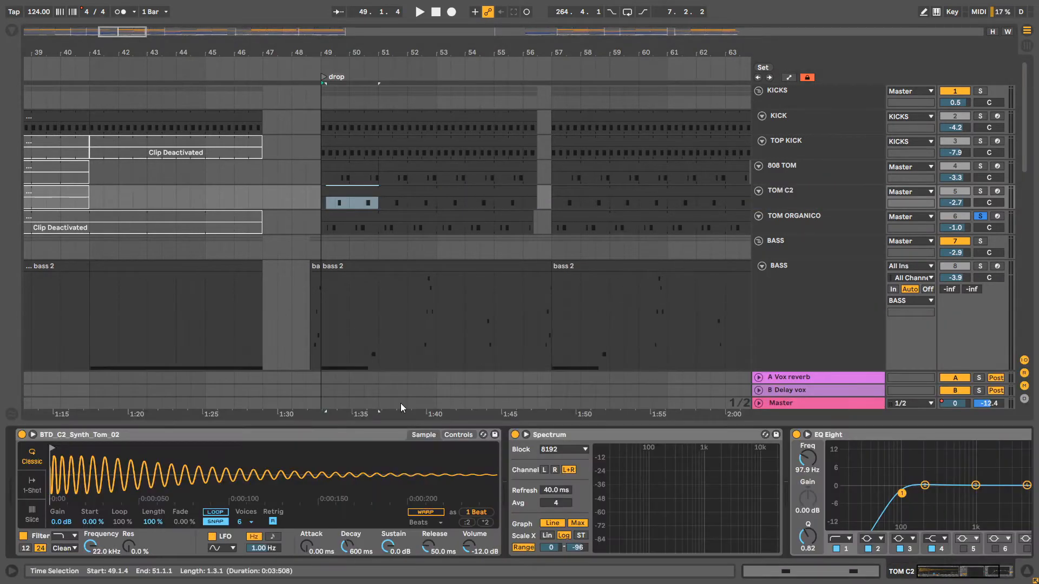
pyautogui.click(319, 434)
pyautogui.click(458, 435)
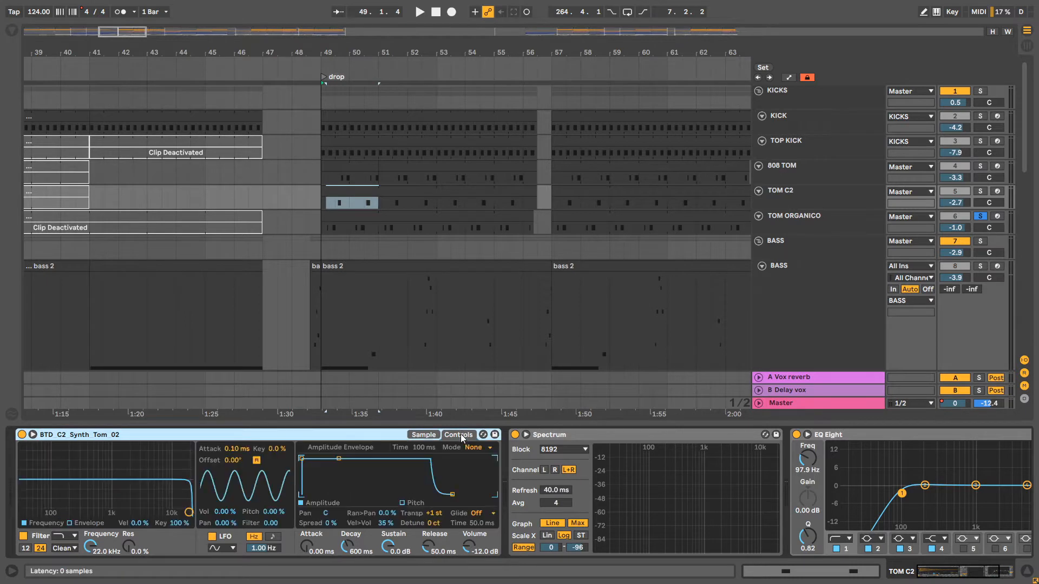
pyautogui.click(433, 515)
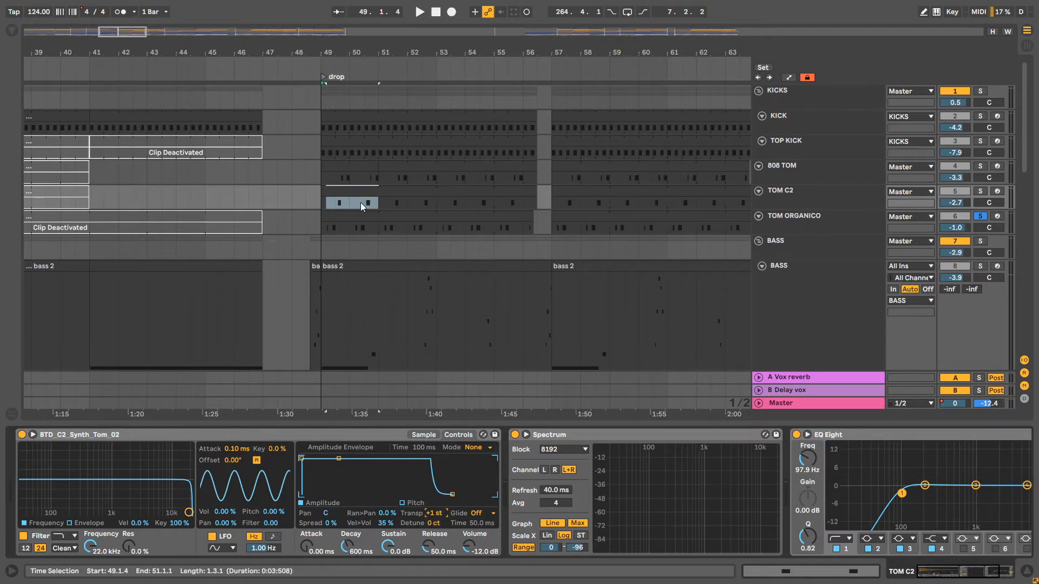
# Reopen TOM C2's clip at bar 49 and bring up the 808 TOM track's device chain
pyautogui.doubleClick(372, 184)
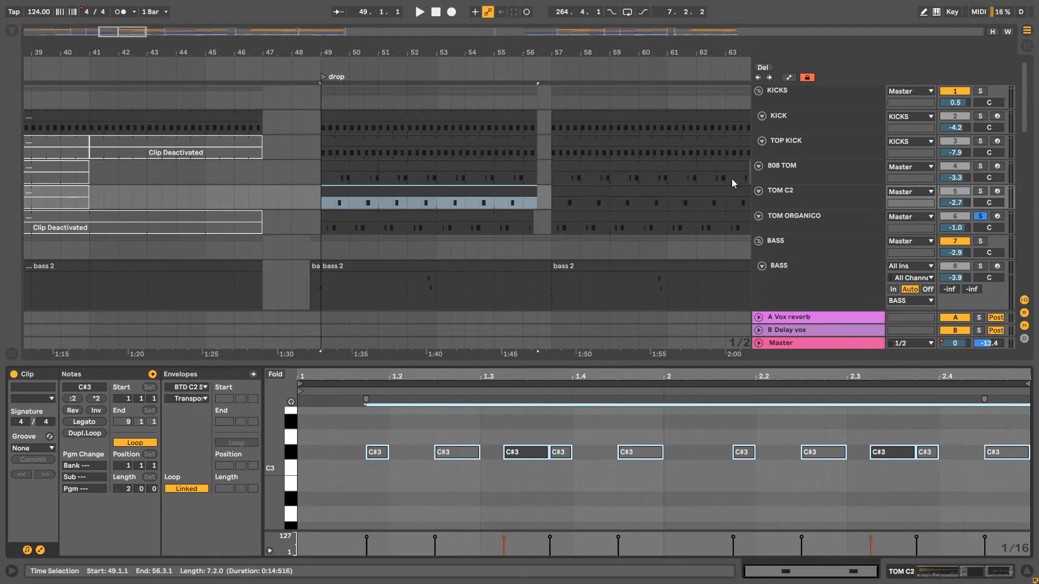
pyautogui.click(800, 189)
pyautogui.click(790, 173)
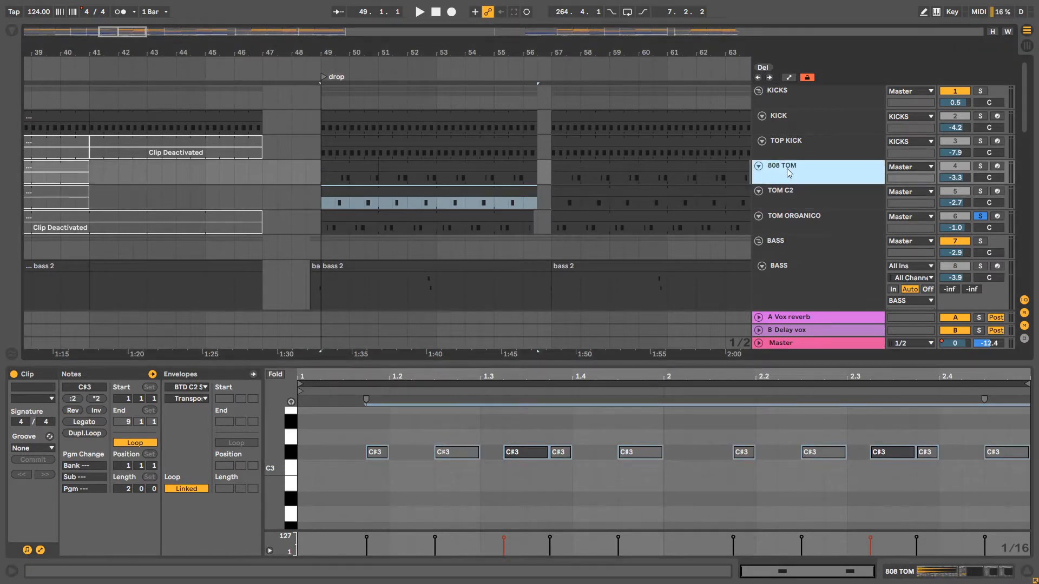
pyautogui.hotkey('shift', 'Tab')
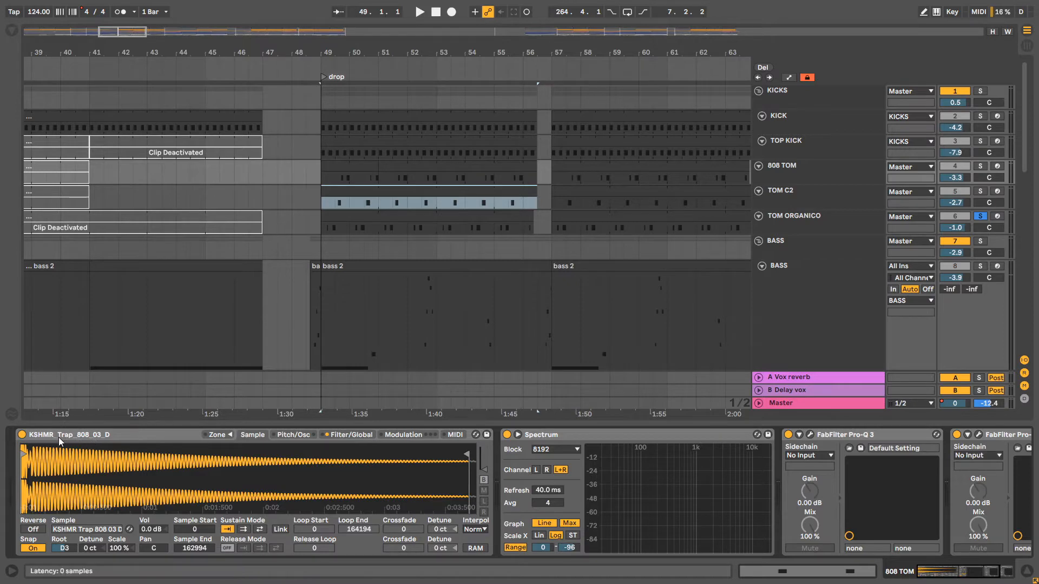
# Inspect the device chains of TOM ORGANICO and TOM C2, and open TOM C2's clip at bar 49
pyautogui.click(451, 215)
pyautogui.click(803, 225)
pyautogui.hotkey('shift', 'Tab')
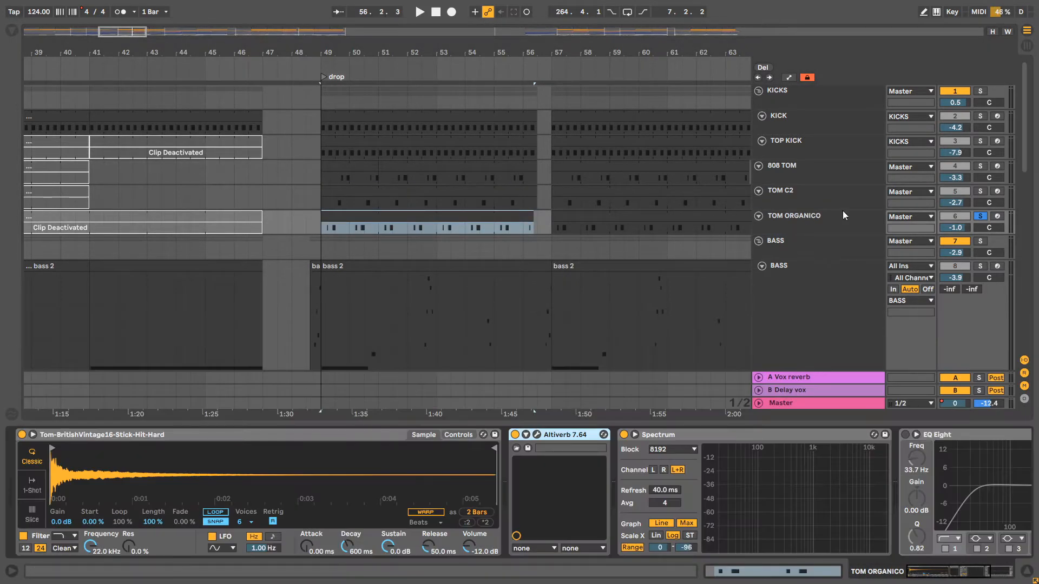
pyautogui.click(803, 201)
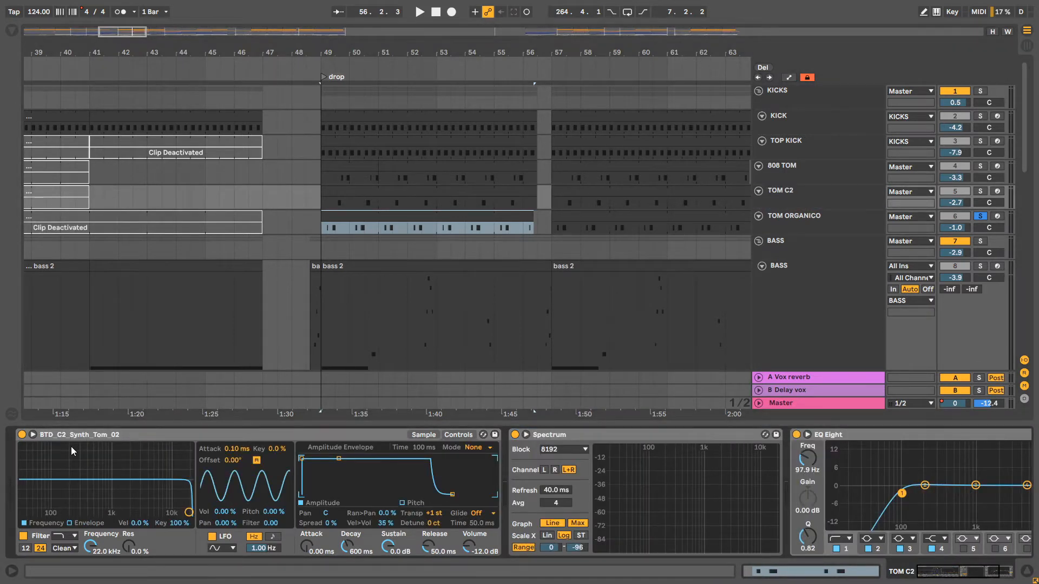
pyautogui.doubleClick(391, 192)
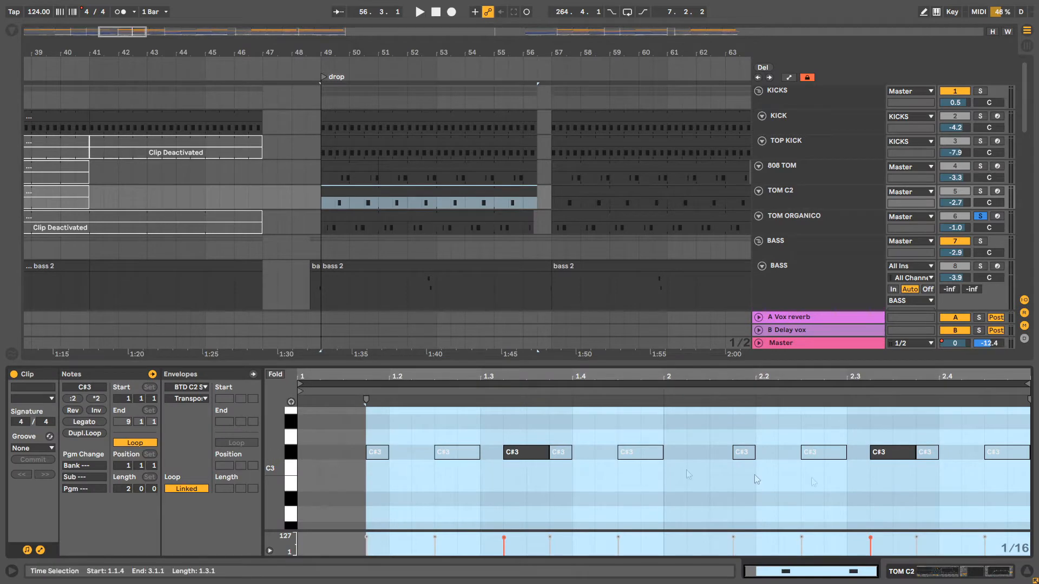
# Increase the height of the SUB track below BASS to expose its bass 2 clips
pyautogui.moveTo(472, 53); pyautogui.dragTo(355, 53)
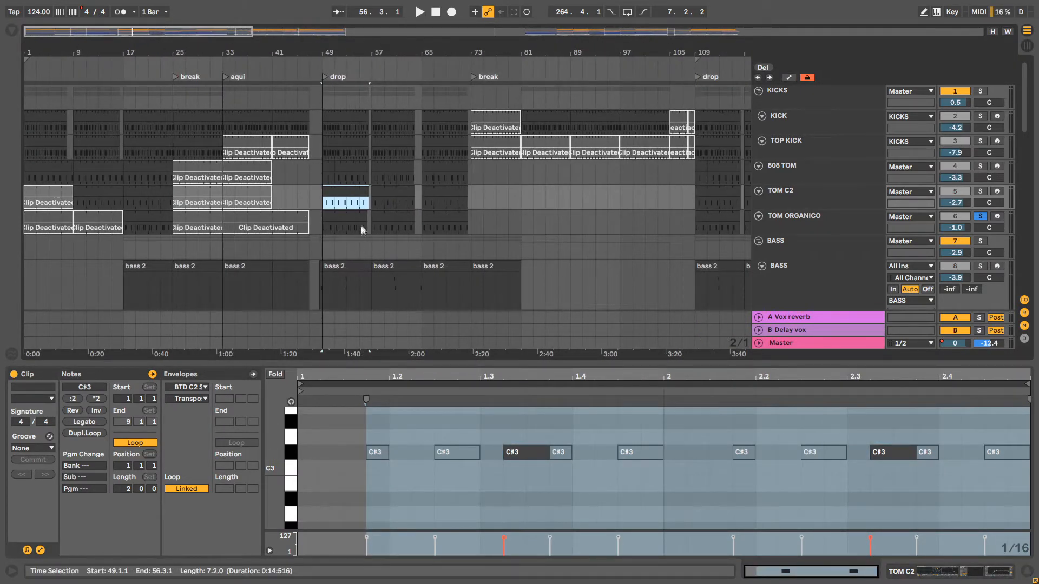
pyautogui.scroll(-3, 362, 230)
pyautogui.moveTo(443, 53); pyautogui.dragTo(320, 52)
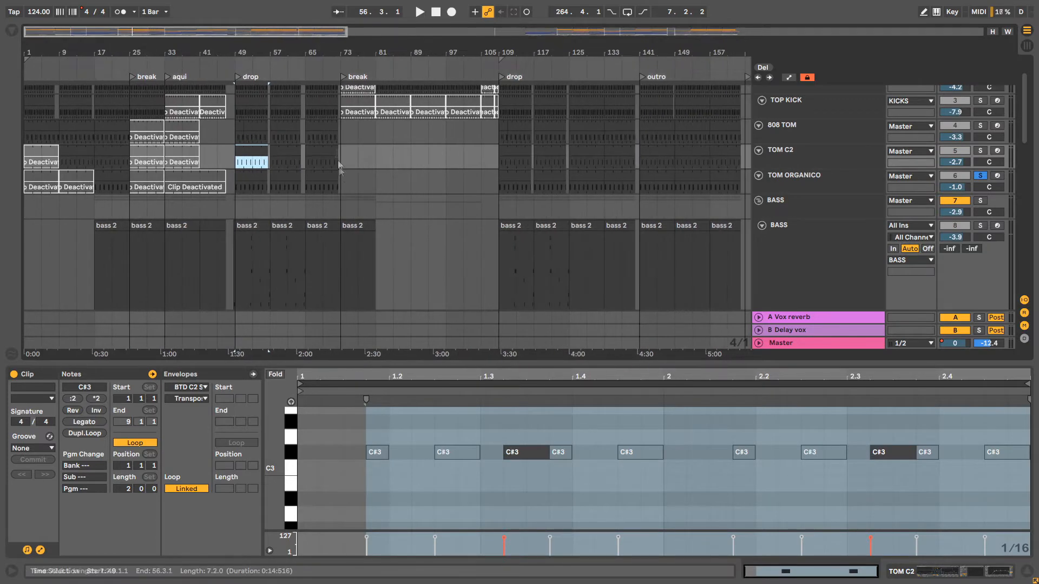
pyautogui.scroll(-9, 265, 279)
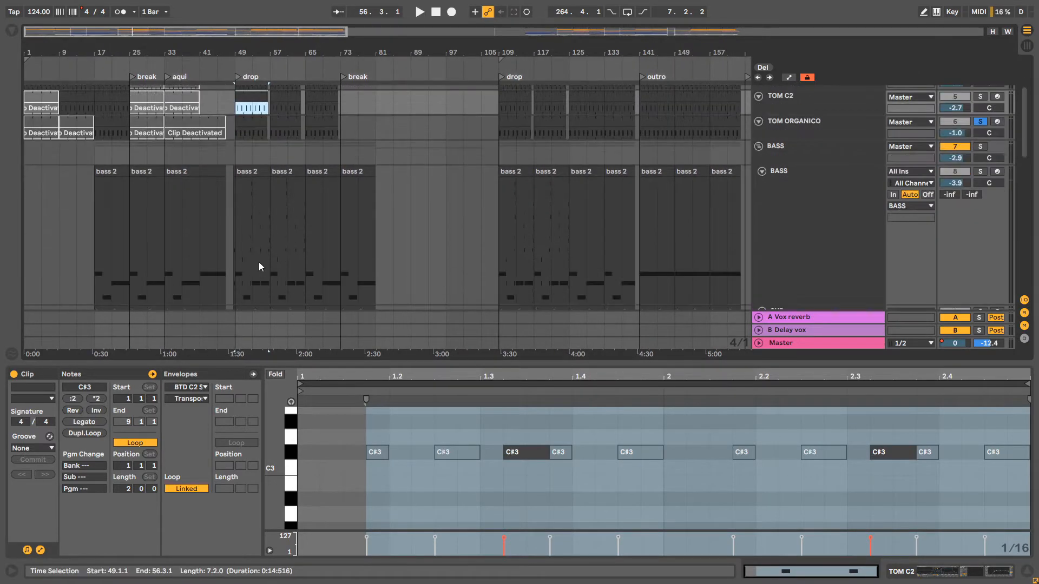
pyautogui.moveTo(244, 53); pyautogui.dragTo(245, 76)
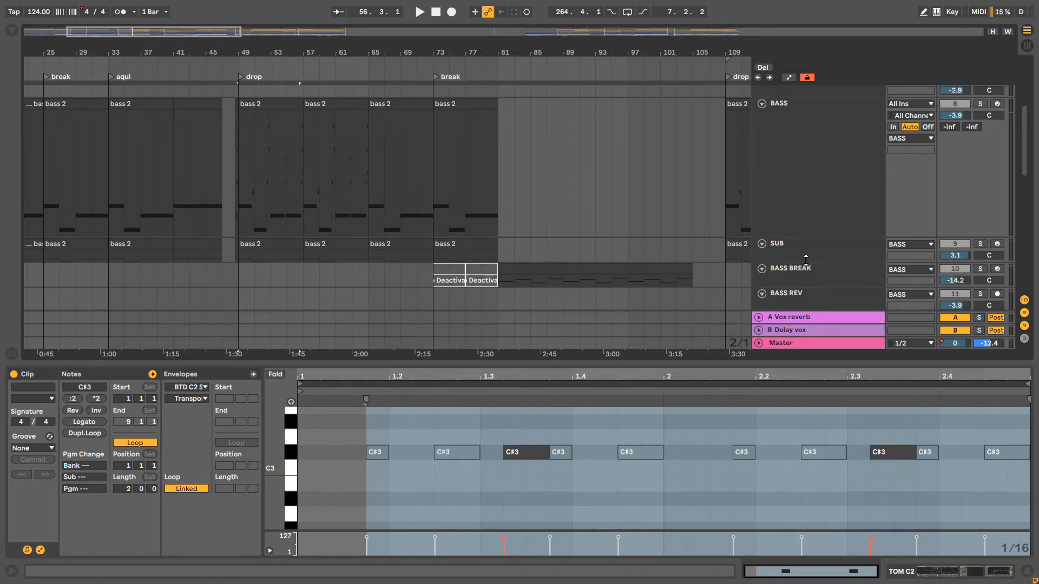
pyautogui.moveTo(805, 261); pyautogui.dragTo(795, 319)
pyautogui.scroll(-4, 698, 241)
pyautogui.scroll(5, 806, 208)
# Solo the BASS track and audition its bass 2 clip from the drop at bar 49
pyautogui.click(838, 148)
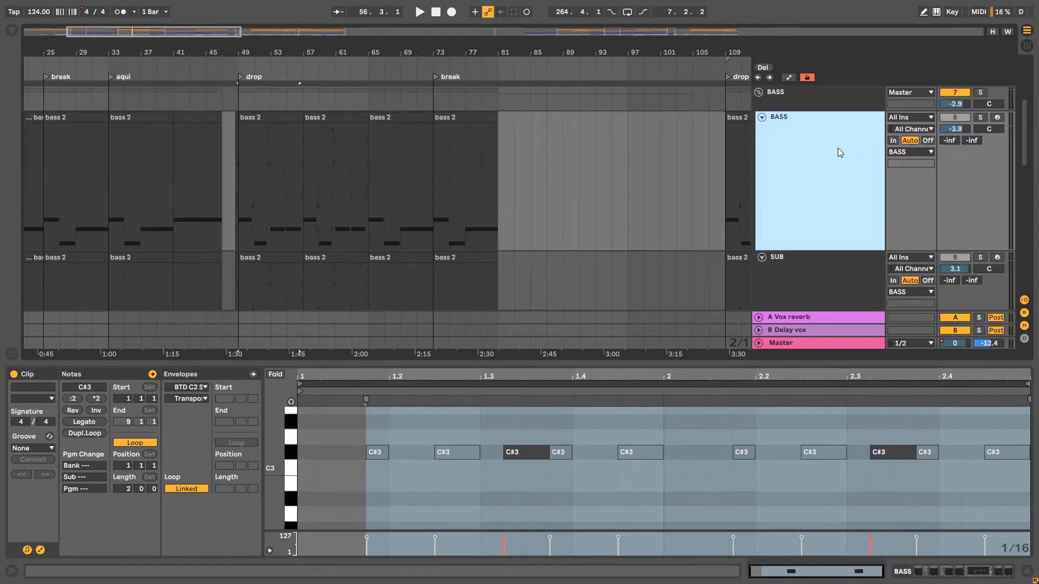
pyautogui.click(981, 118)
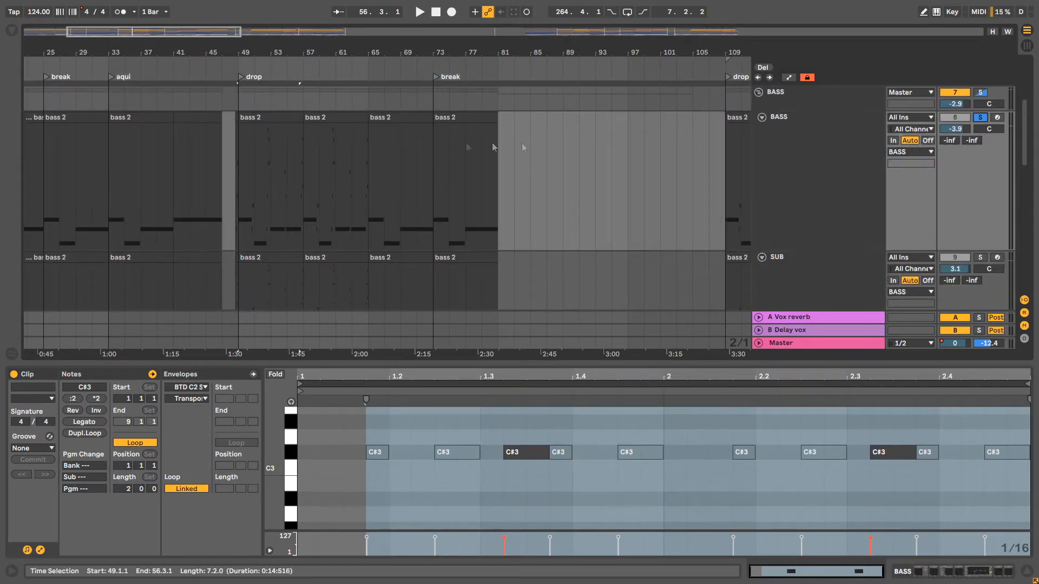
pyautogui.click(288, 132)
pyautogui.press('+')
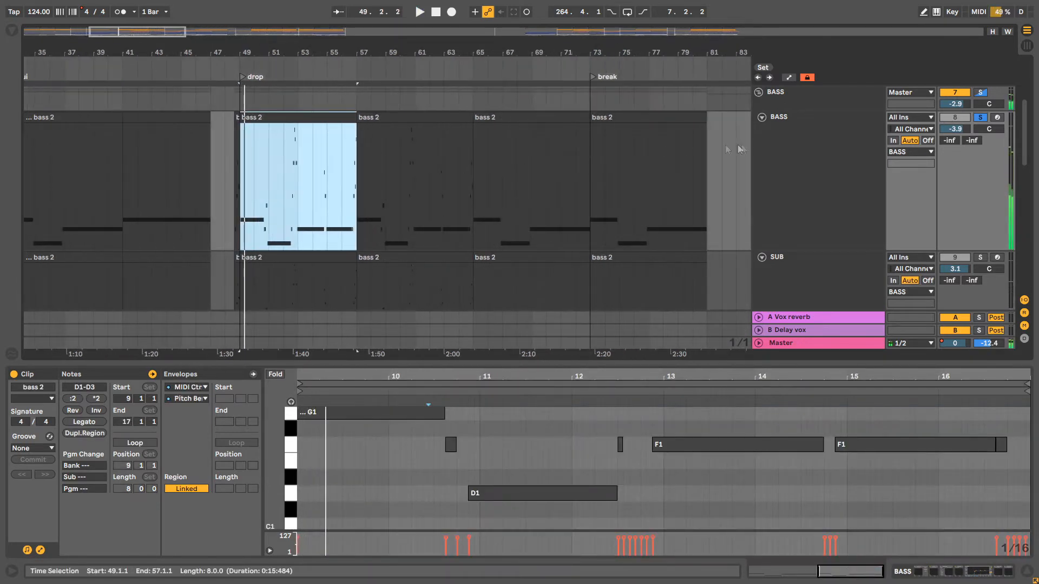
# Bring up the BASS track's device chain and select its EQ Eight
pyautogui.click(782, 151)
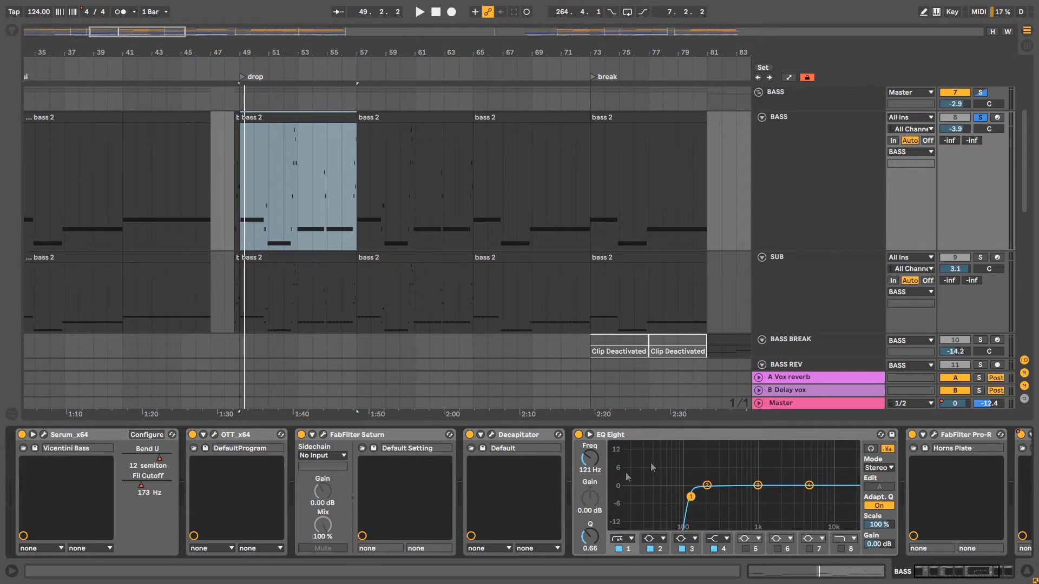
pyautogui.click(656, 436)
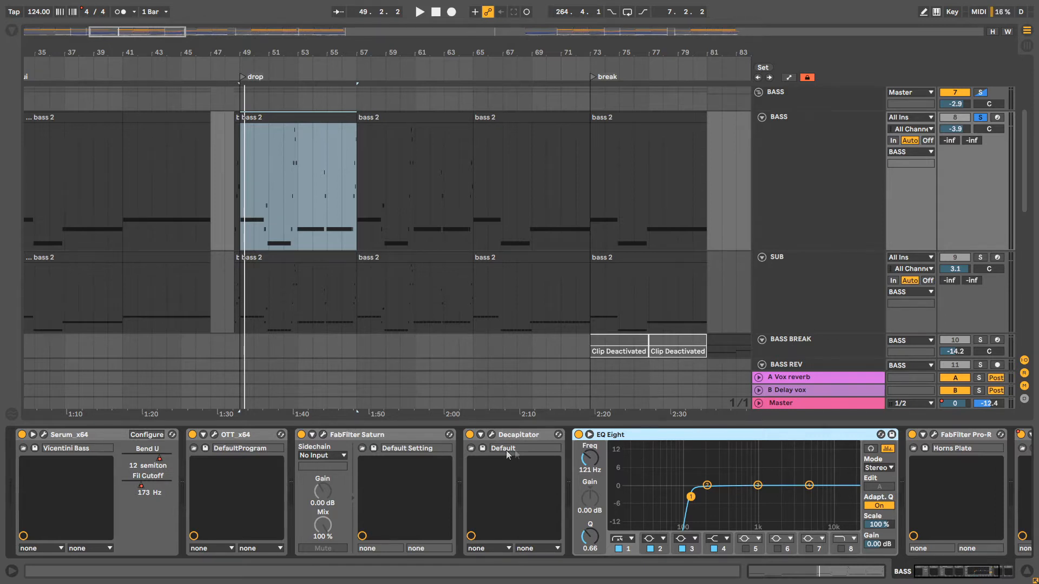
pyautogui.scroll(-1, 401, 306)
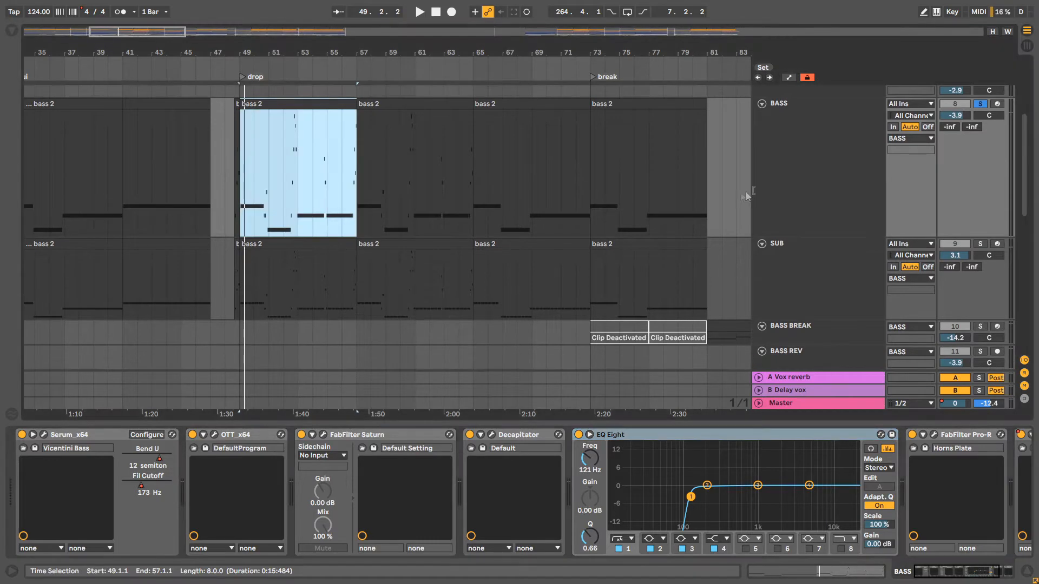
# Compare the BASS and SUB tracks by selecting each in turn, ending on BASS
pyautogui.click(826, 151)
pyautogui.click(783, 268)
pyautogui.click(807, 197)
pyautogui.click(777, 273)
pyautogui.click(794, 176)
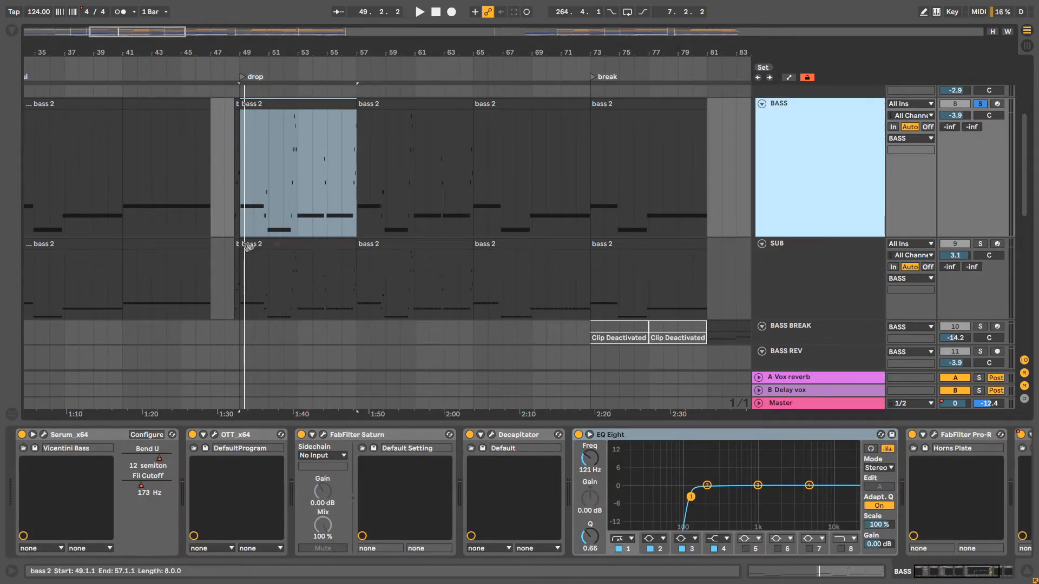
# Inspect the BASS track's Serum patch Vicentini Bass and its OTT compressor, moving the OTT window over the arrangement
pyautogui.click(44, 435)
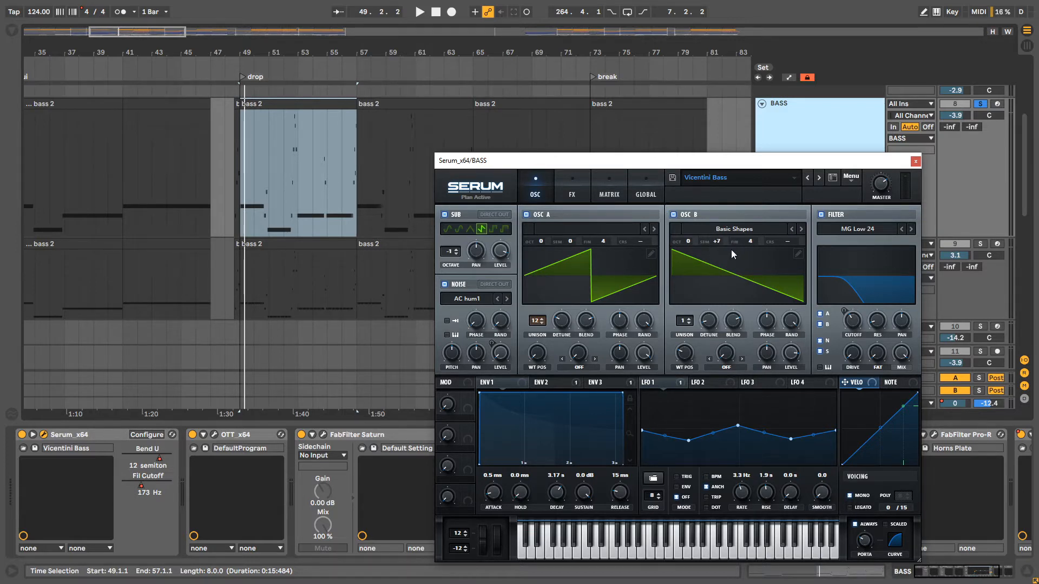
pyautogui.click(915, 162)
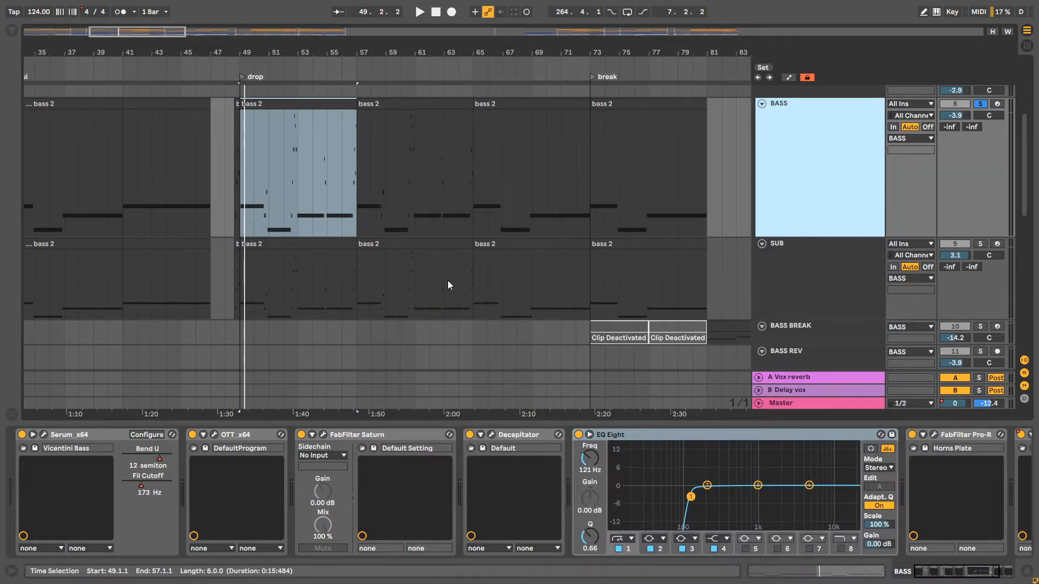
pyautogui.click(217, 436)
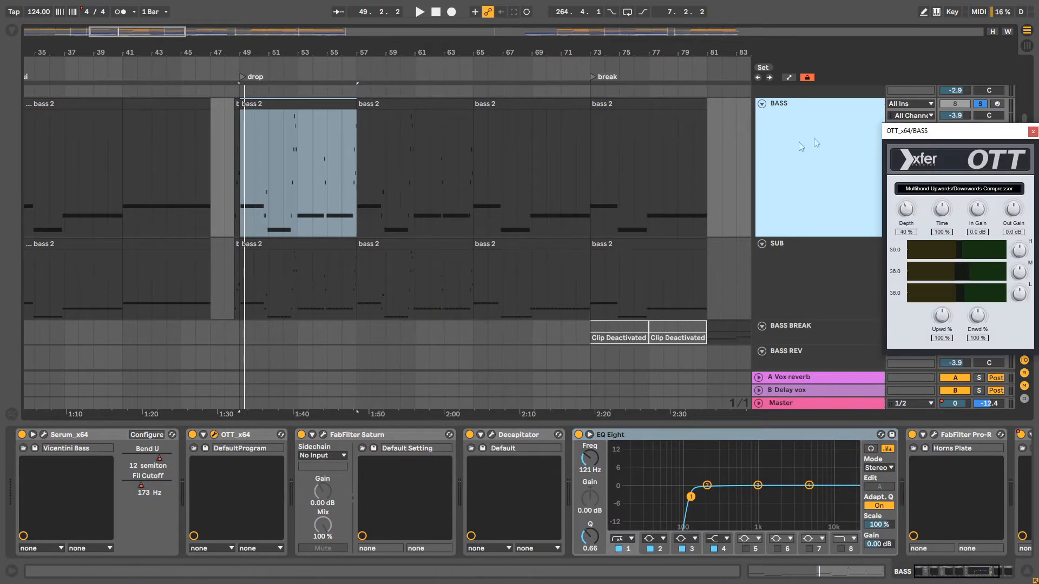
pyautogui.moveTo(966, 130); pyautogui.dragTo(522, 171)
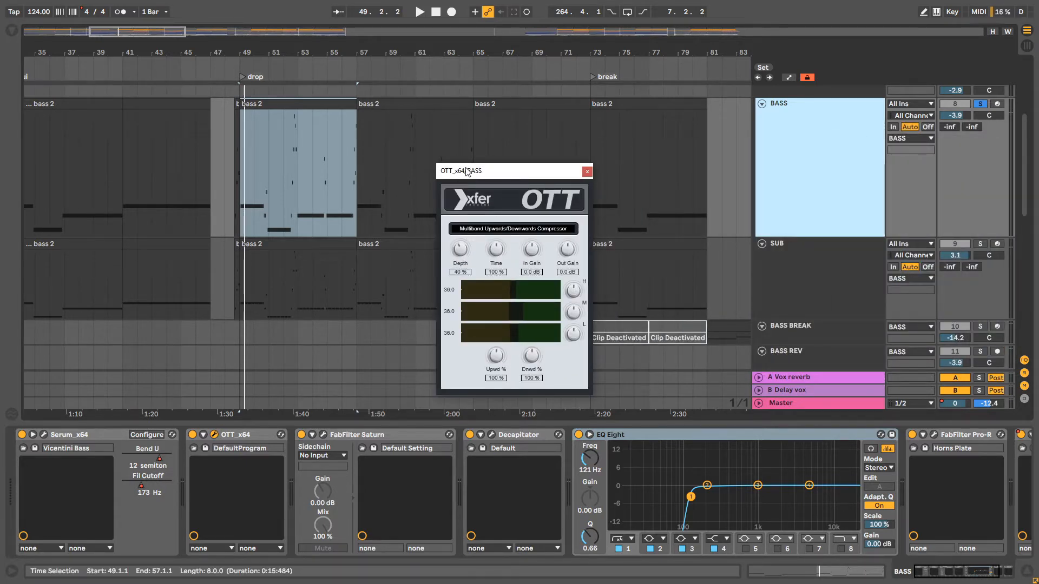
pyautogui.moveTo(469, 174); pyautogui.dragTo(389, 165)
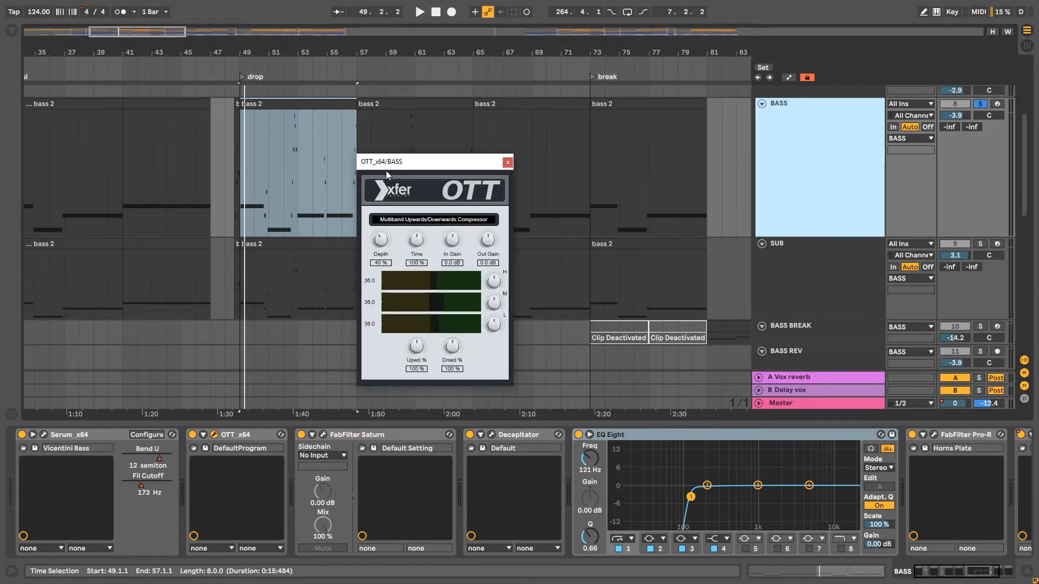
pyautogui.moveTo(398, 164); pyautogui.dragTo(406, 151)
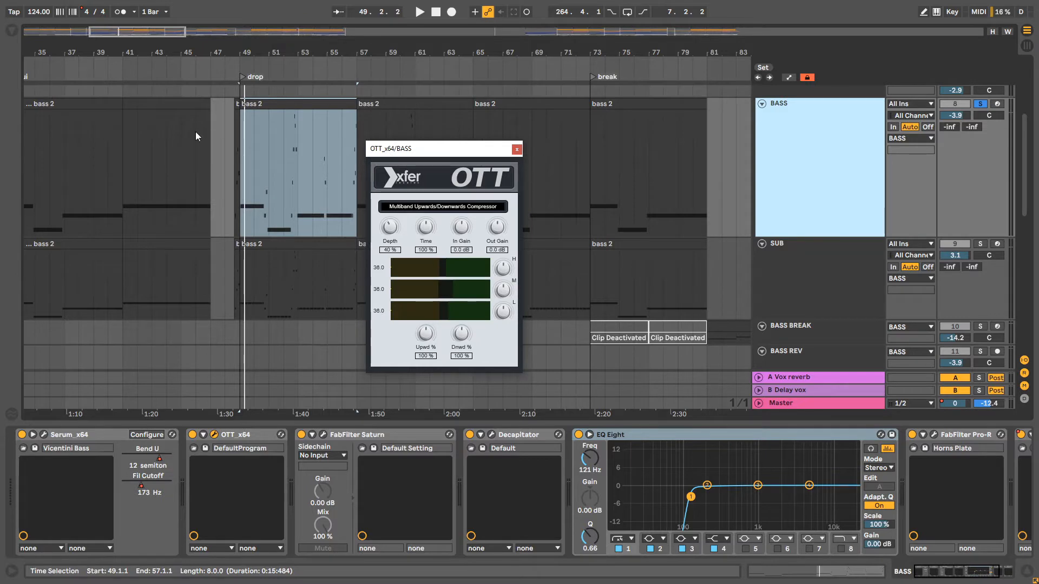
# Search the browser for "ott", select the OTT.adv preset, and close the browser and the BASS track's OTT window
pyautogui.hotkey('ctrl', 'f')
pyautogui.write('ott')
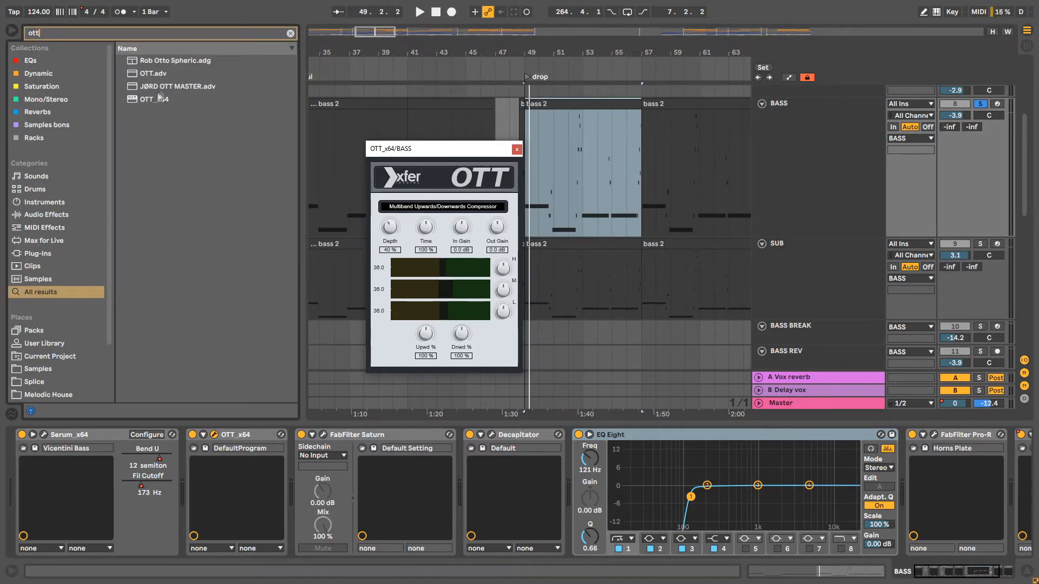
pyautogui.click(152, 73)
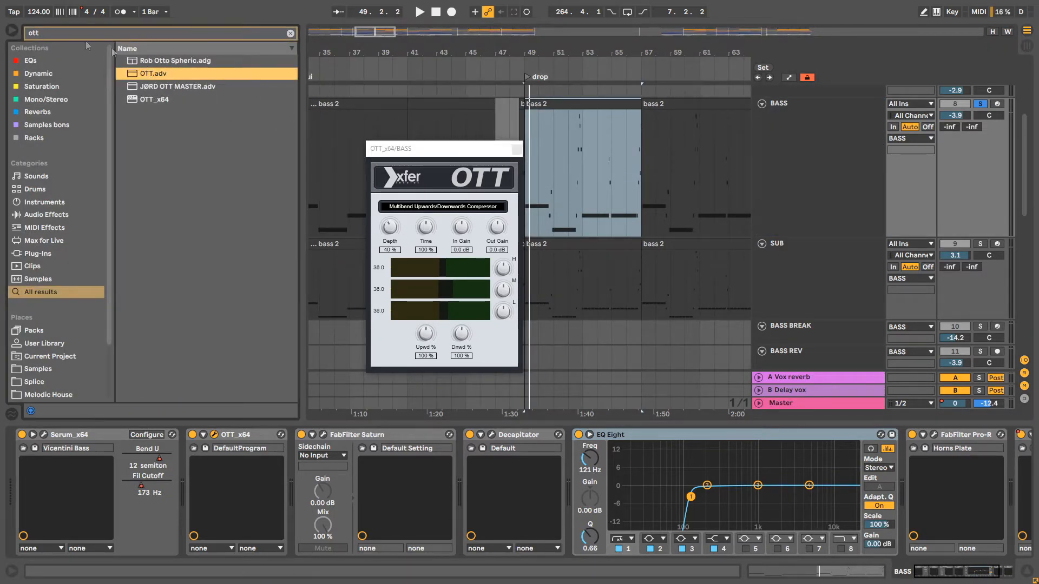
pyautogui.click(12, 33)
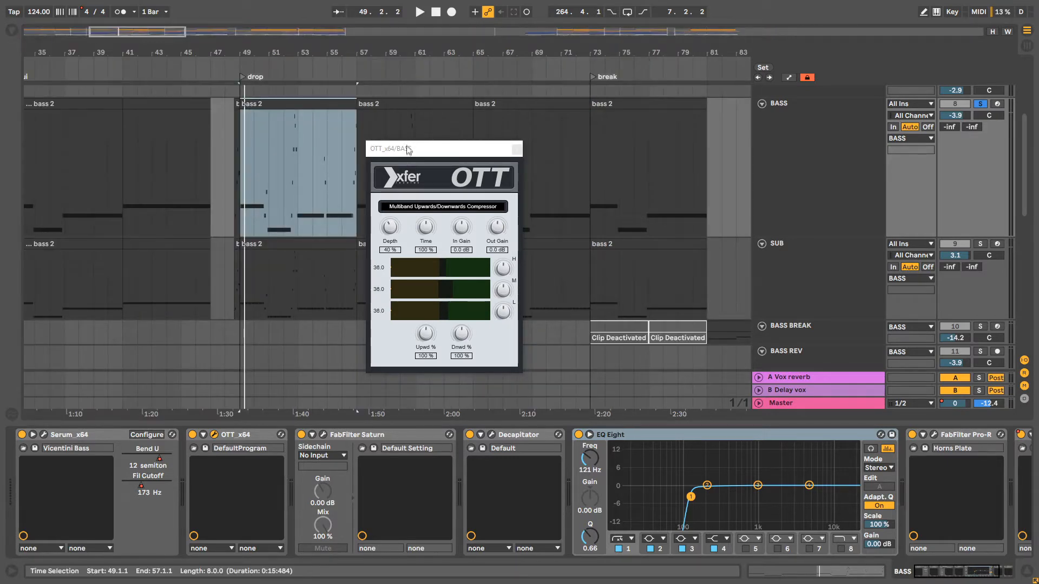
pyautogui.moveTo(408, 149); pyautogui.dragTo(321, 126)
pyautogui.click(431, 128)
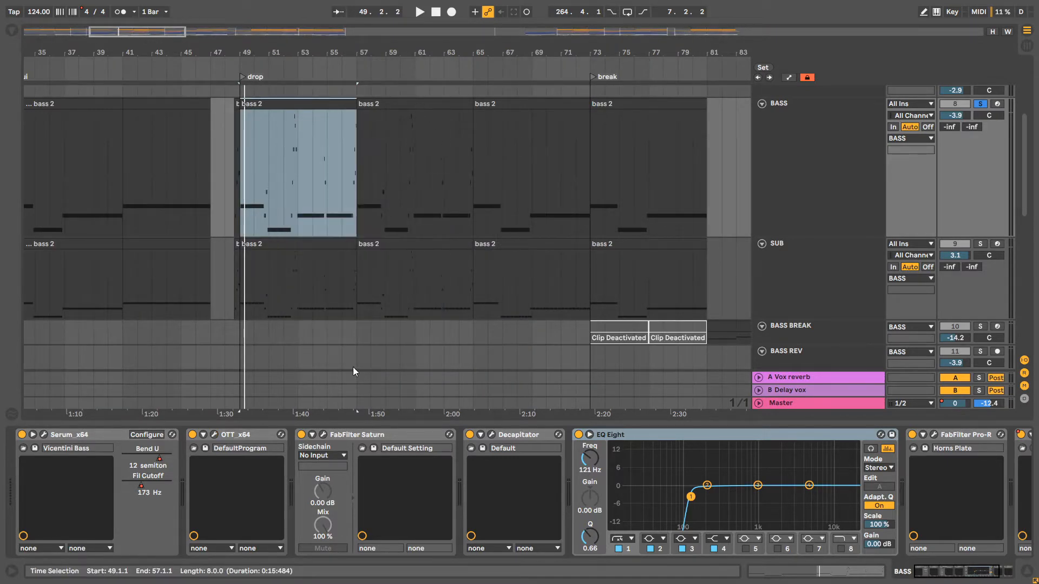
# Go through FabFilter Saturn and Decapitator in the BASS device chain and inspect the Horns Plate reverb in FabFilter Pro-R
pyautogui.click(364, 437)
pyautogui.click(521, 438)
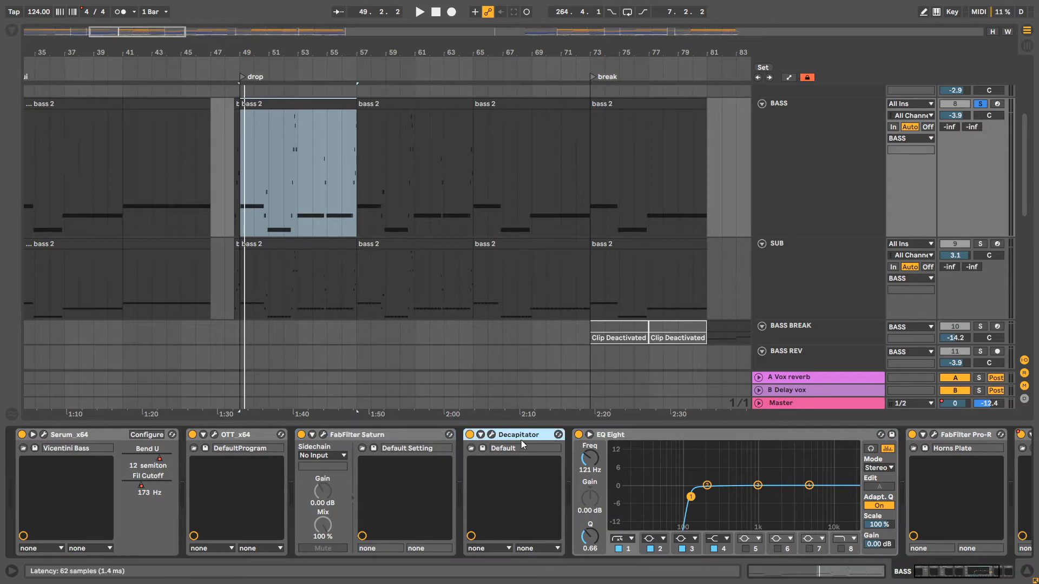
pyautogui.moveTo(960, 574); pyautogui.dragTo(985, 578)
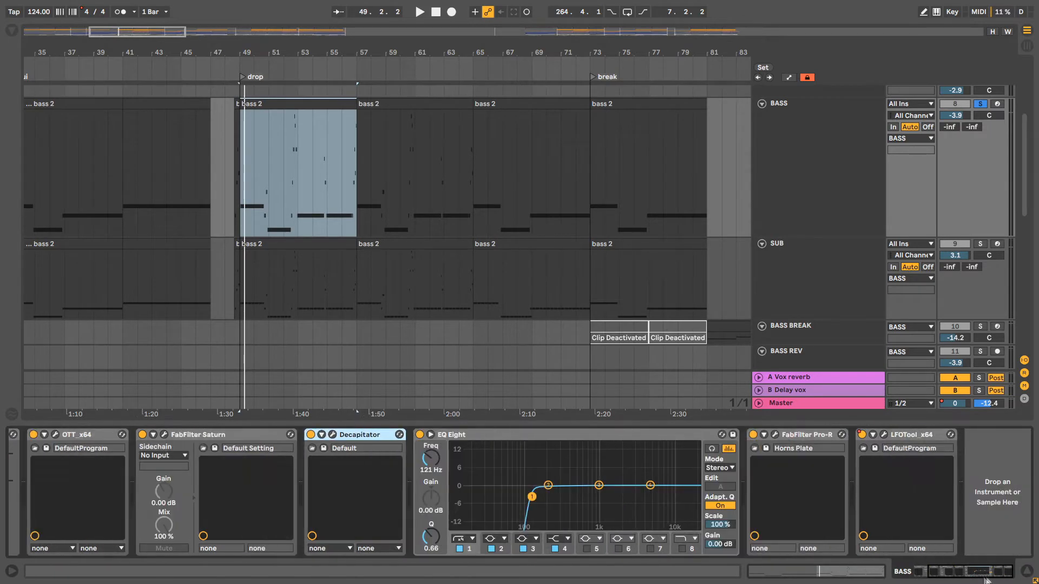
pyautogui.click(775, 434)
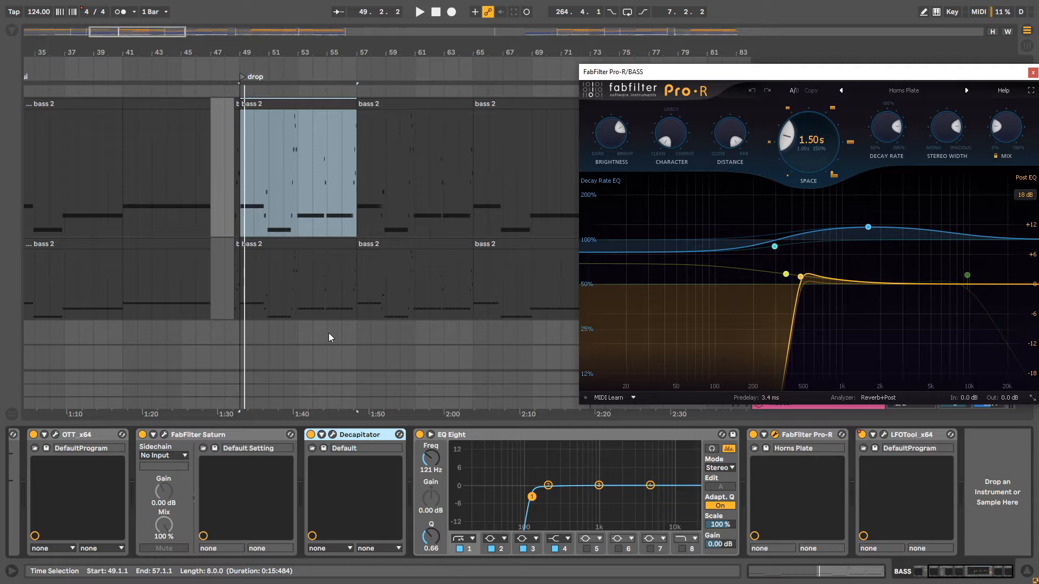
pyautogui.moveTo(748, 75); pyautogui.dragTo(465, 66)
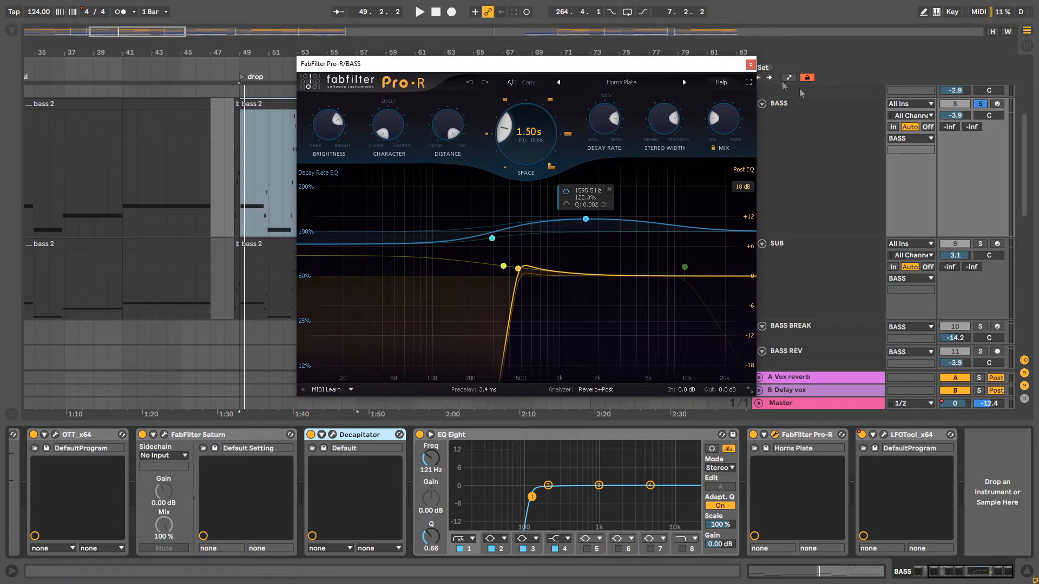
pyautogui.moveTo(736, 121)
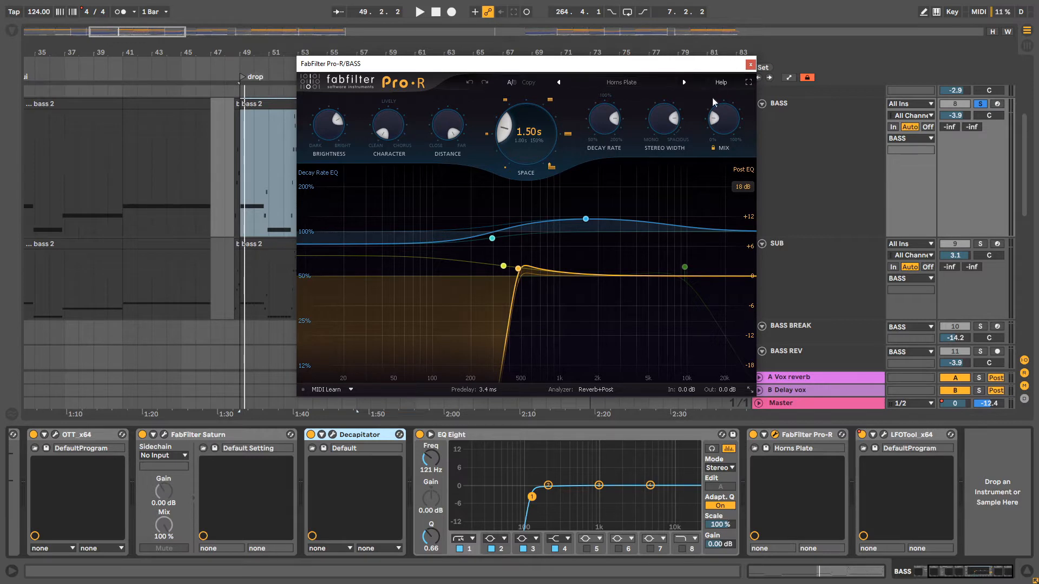
pyautogui.click(750, 64)
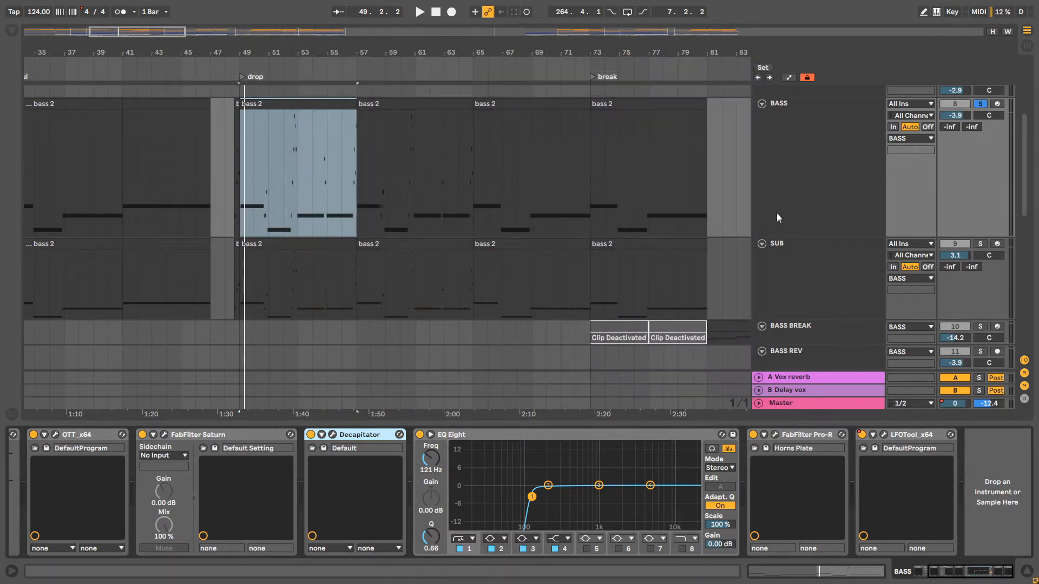
pyautogui.click(775, 435)
pyautogui.moveTo(522, 272)
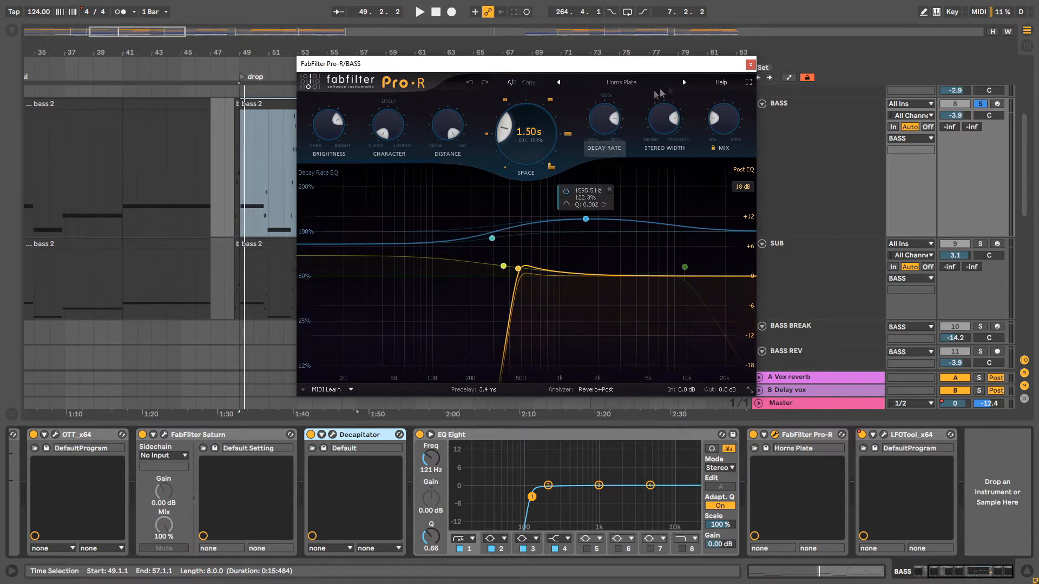
pyautogui.click(748, 65)
# Solo the SUB track and inspect its Serum patch Sub Vicentini
pyautogui.click(831, 254)
pyautogui.click(980, 244)
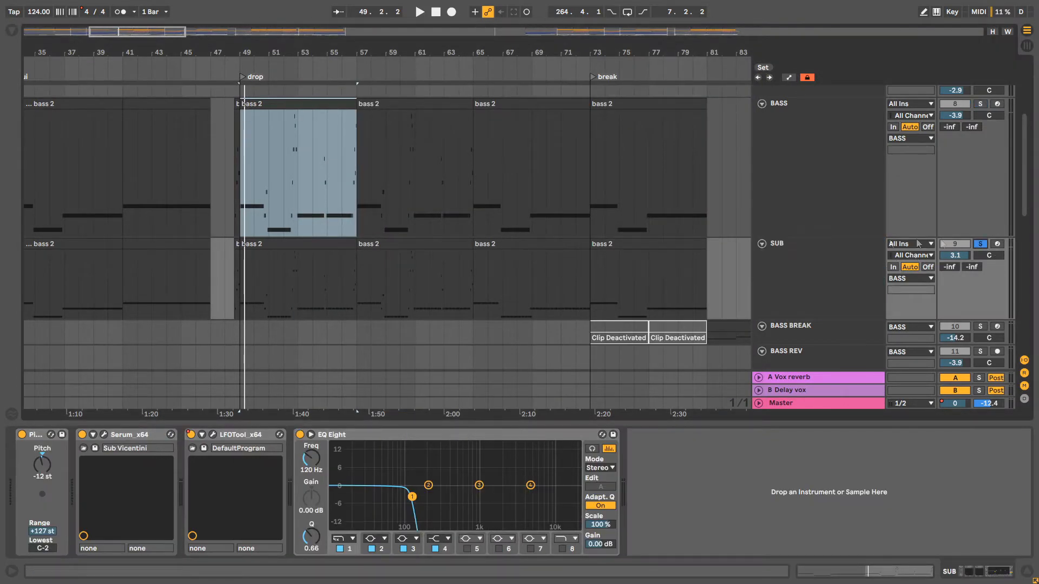
pyautogui.click(105, 434)
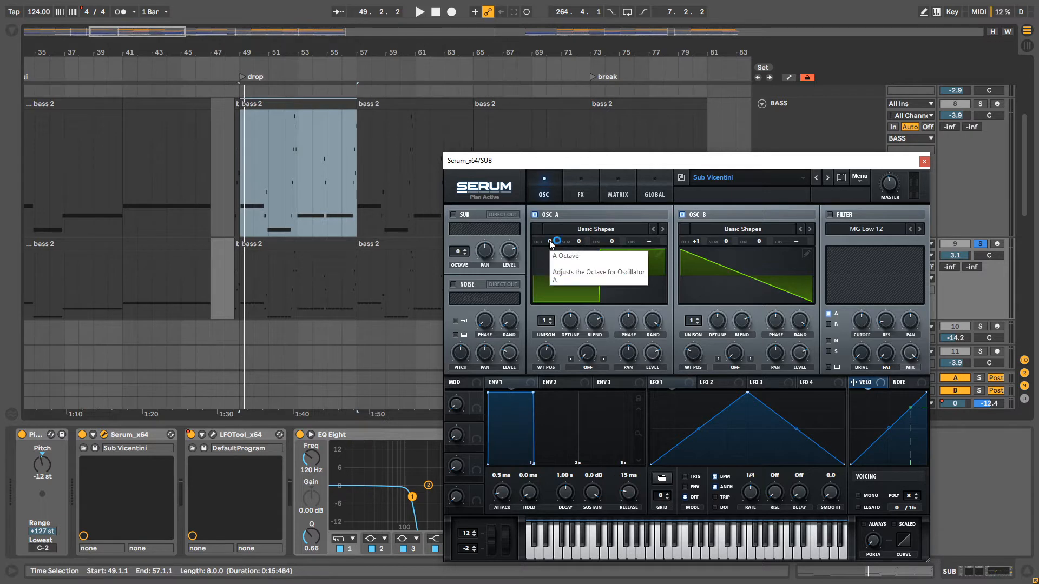
pyautogui.click(924, 162)
# Audition the soloed SUB track from the drop, adding BASS to the solo during playback
pyautogui.press('space')
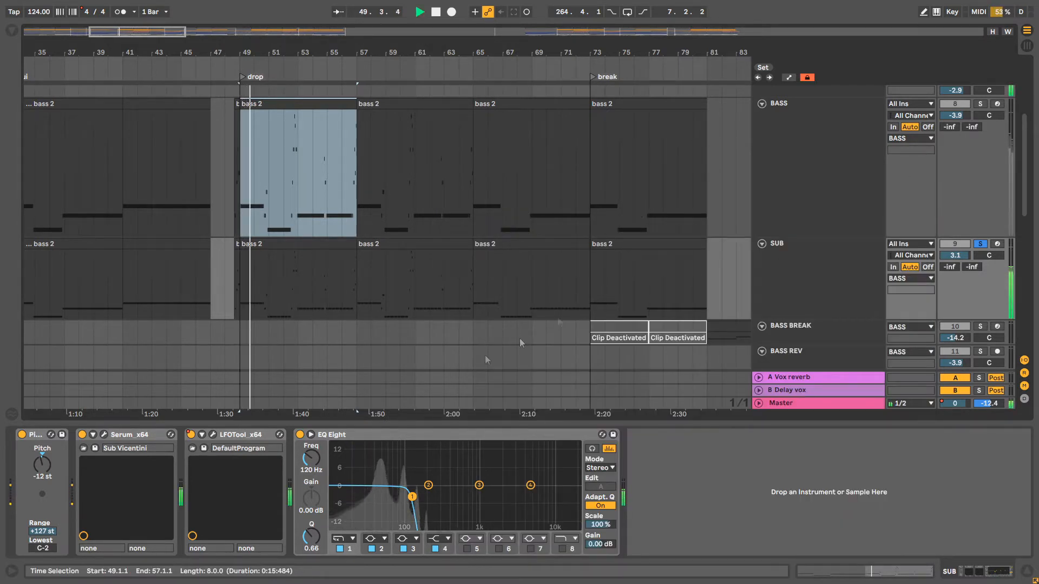
pyautogui.click(980, 104)
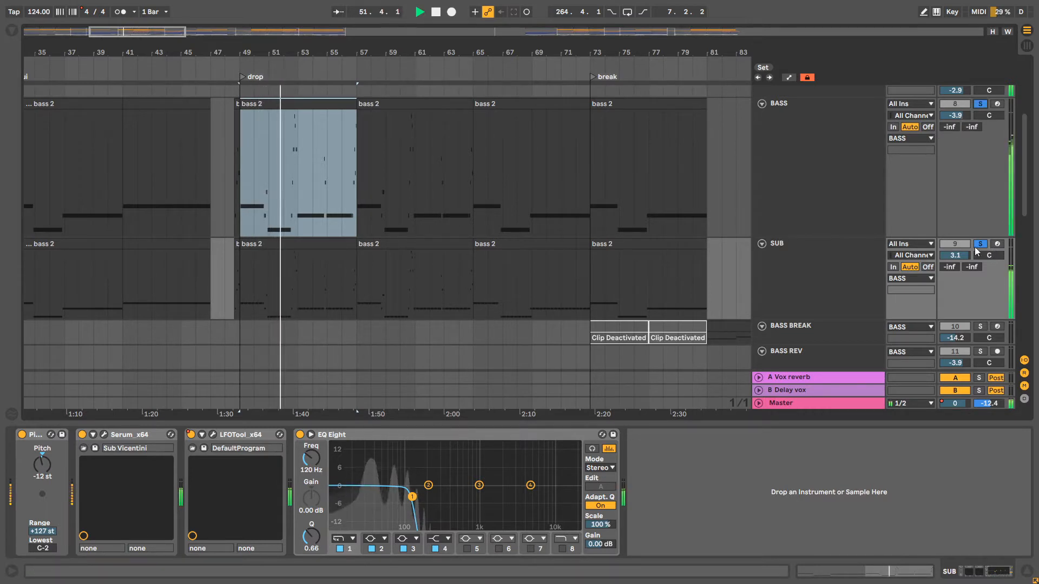
pyautogui.press('space')
# Compare the bass 2 clips across BASS and SUB by selecting bars 57 to 65 and 65 to 81, ending on bars 65 to 73
pyautogui.click(811, 264)
pyautogui.scroll(-3, 493, 249)
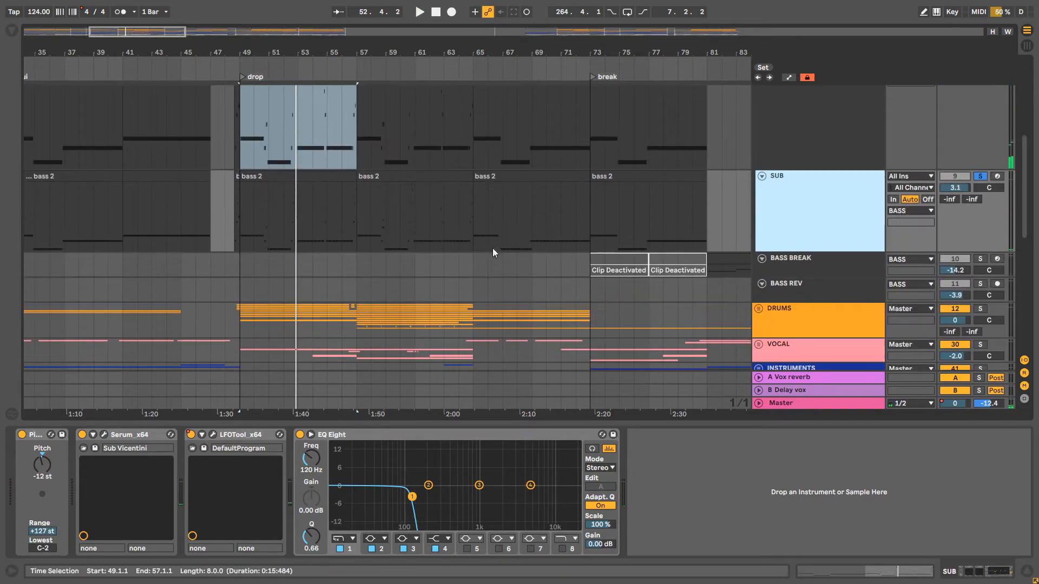
pyautogui.scroll(-2, 430, 235)
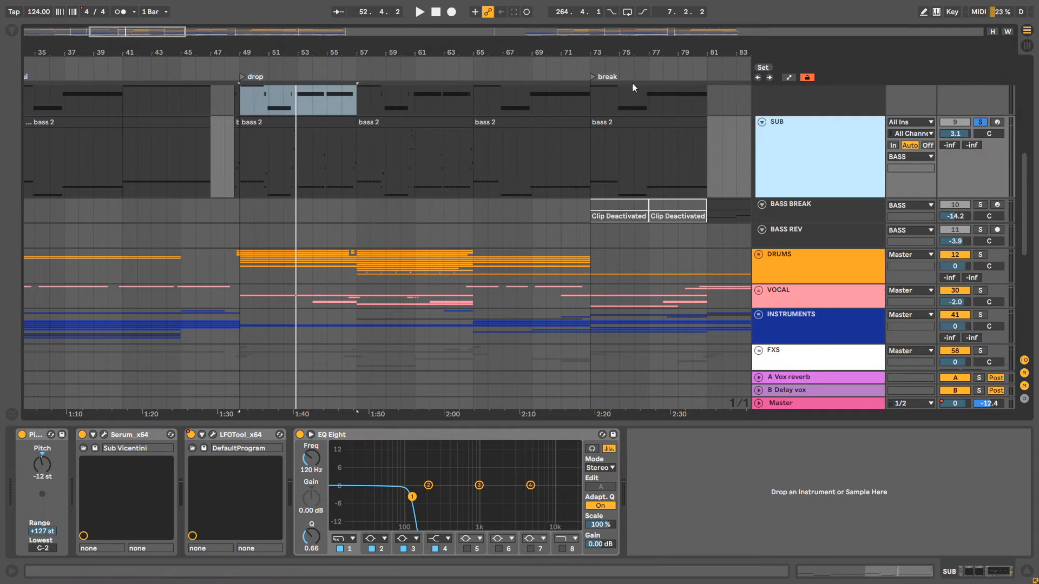
pyautogui.moveTo(640, 54); pyautogui.dragTo(550, 16)
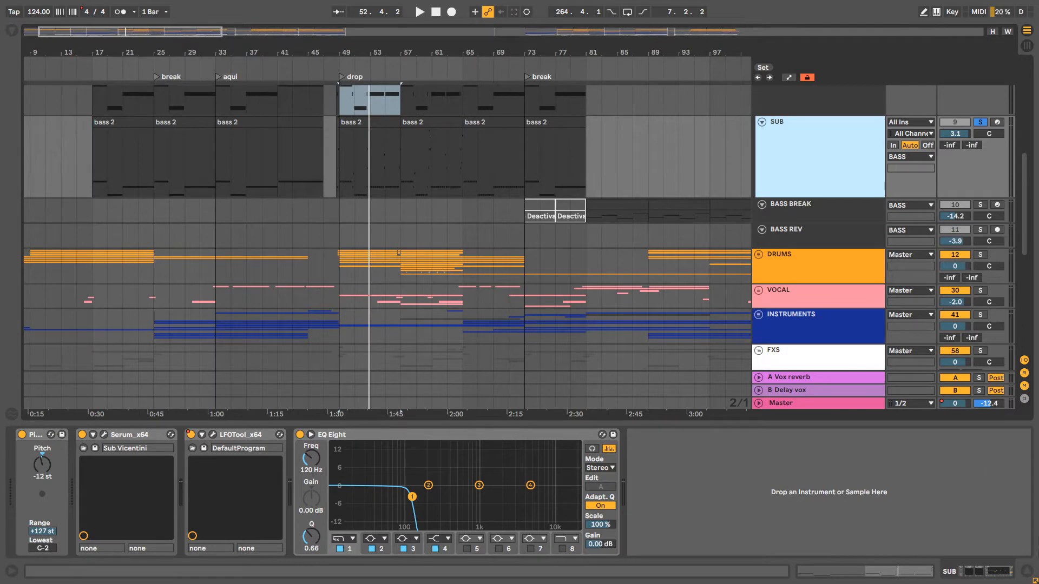
pyautogui.click(1026, 571)
pyautogui.scroll(5, 719, 388)
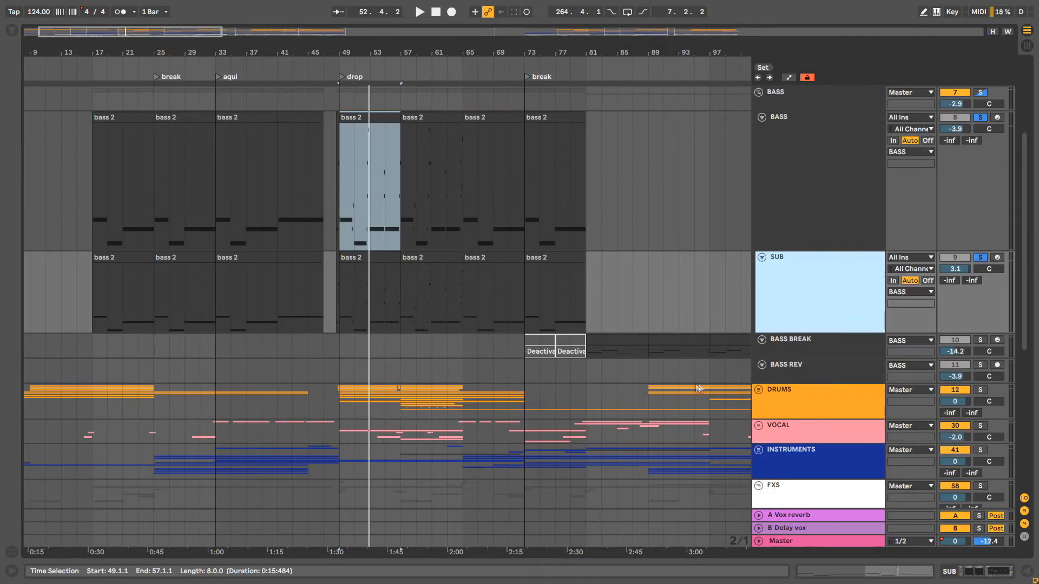
pyautogui.moveTo(410, 213); pyautogui.dragTo(464, 285)
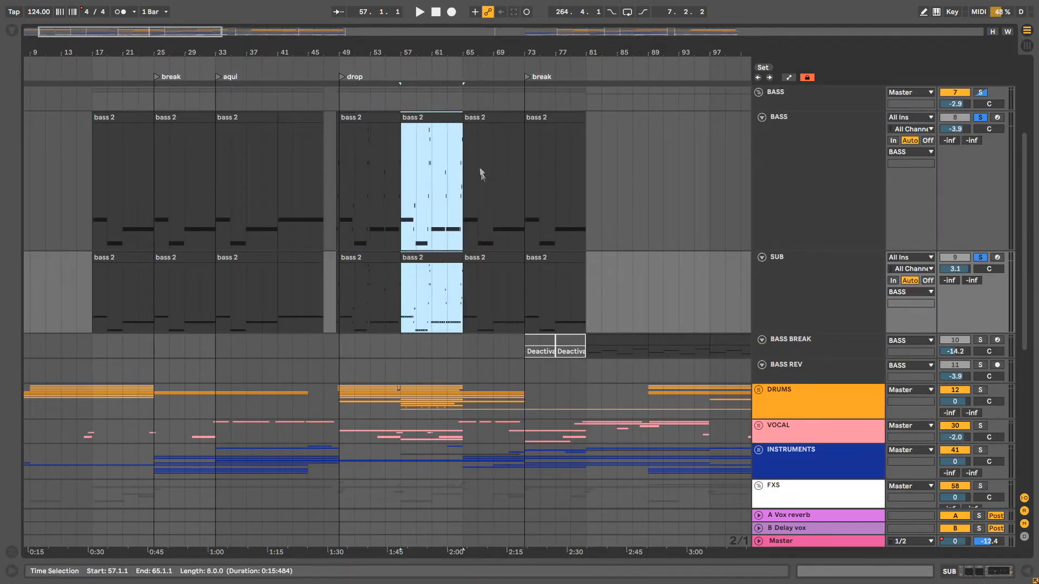
pyautogui.moveTo(465, 186); pyautogui.dragTo(584, 279)
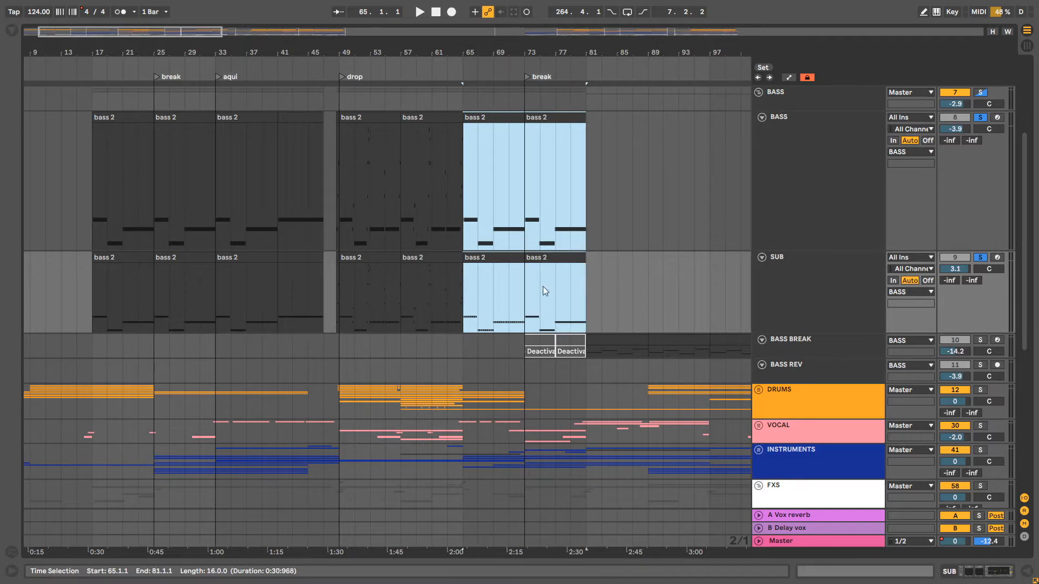
pyautogui.scroll(2, 461, 162)
pyautogui.click(470, 260)
pyautogui.moveTo(479, 259); pyautogui.dragTo(527, 315)
# Bring up the BASS group's device chain and show the automation of the LOW PASS macro in its FILTROS rack
pyautogui.doubleClick(826, 131)
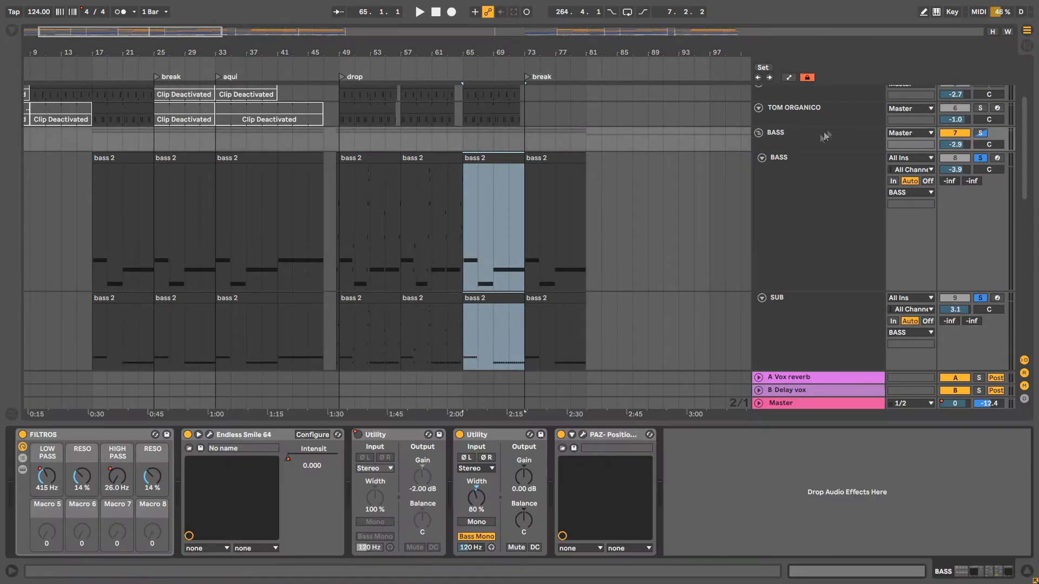
pyautogui.rightClick(47, 475)
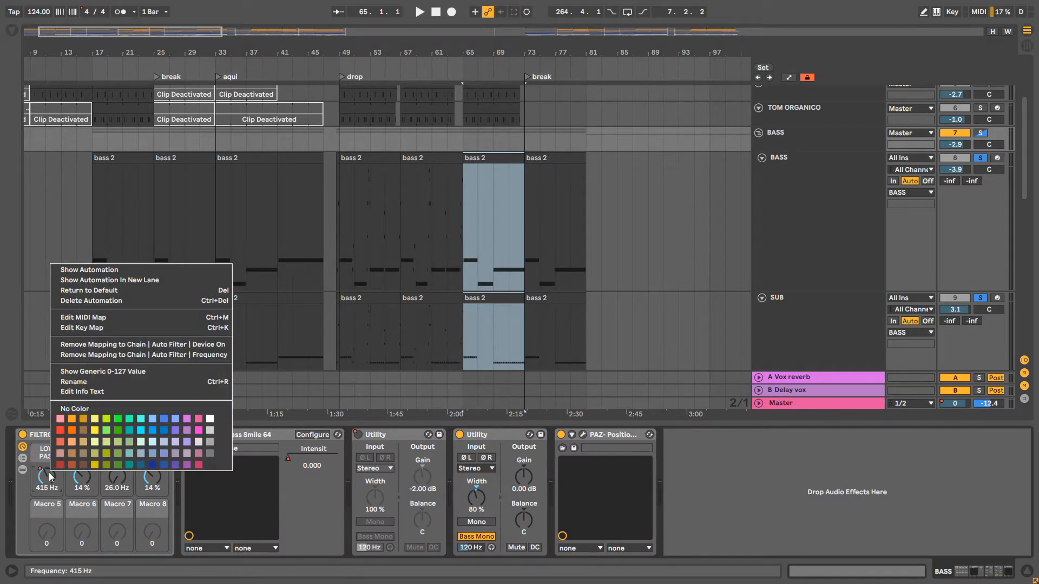
pyautogui.click(76, 270)
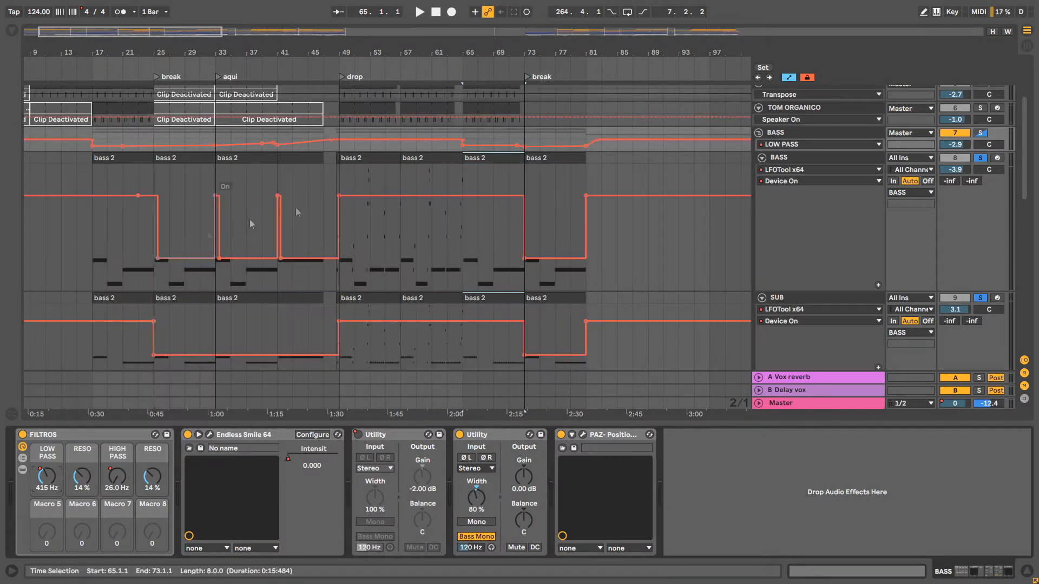
# Clear the bass solos and audition the full arrangement from bar 65, hiding the automation lanes during playback
pyautogui.click(446, 68)
pyautogui.click(982, 135)
pyautogui.click(983, 135)
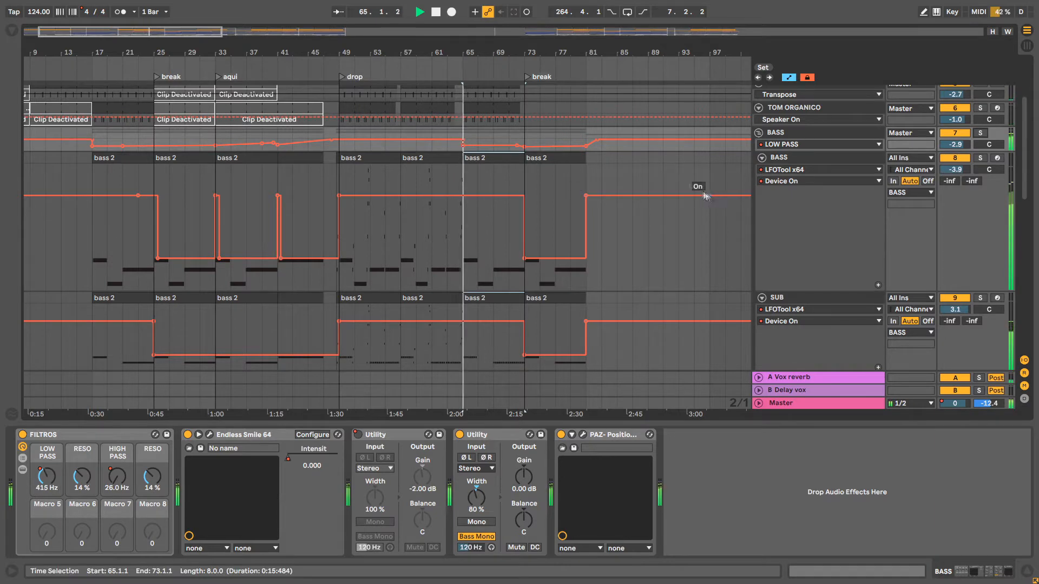
pyautogui.scroll(-4, 557, 189)
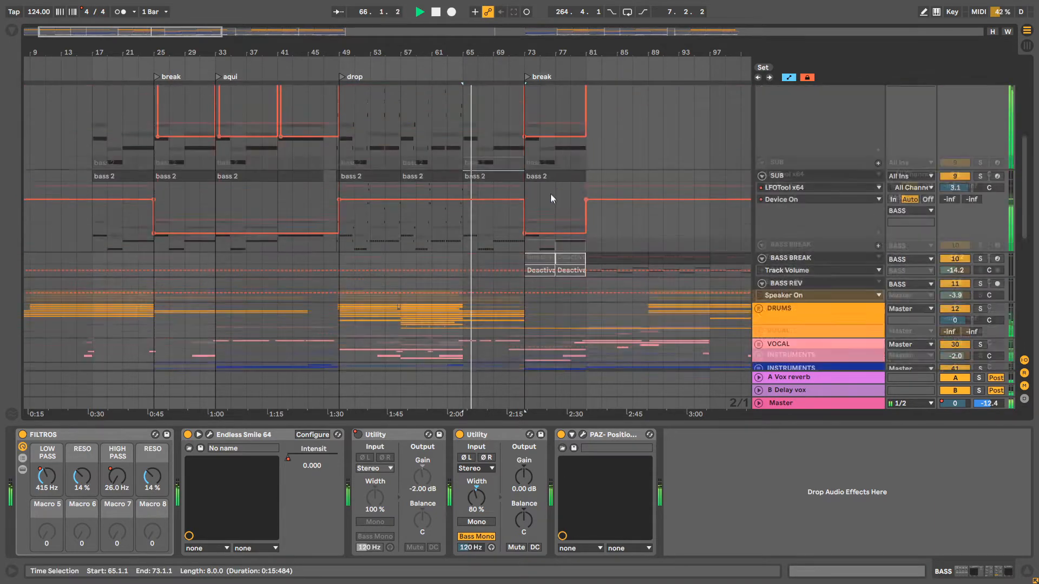
pyautogui.scroll(-2, 551, 194)
pyautogui.press('a')
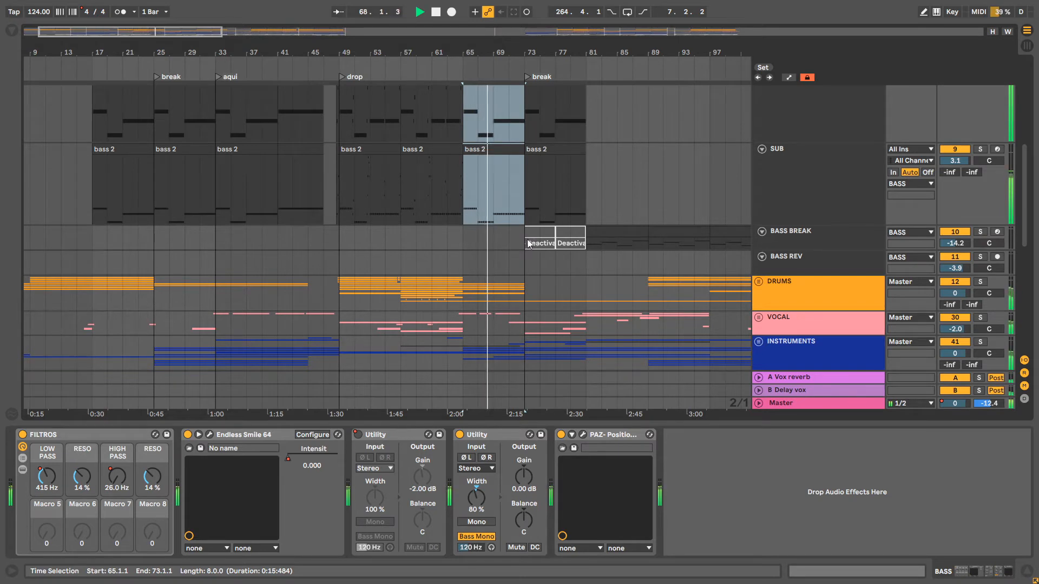
pyautogui.press('space')
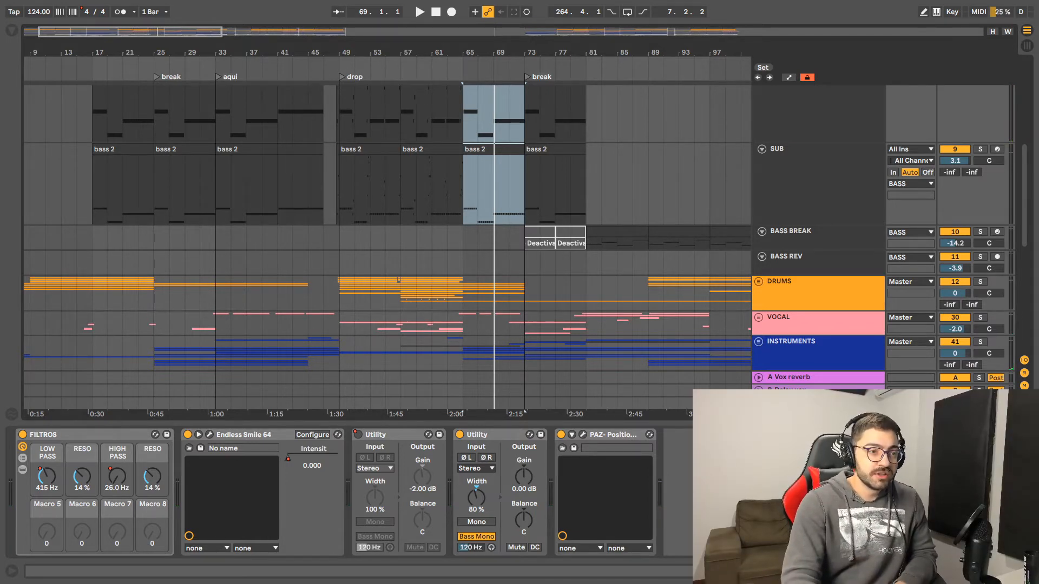
# Open the SUB track's bass 2 clip at bar 65 to examine its MIDI notes
pyautogui.doubleClick(473, 165)
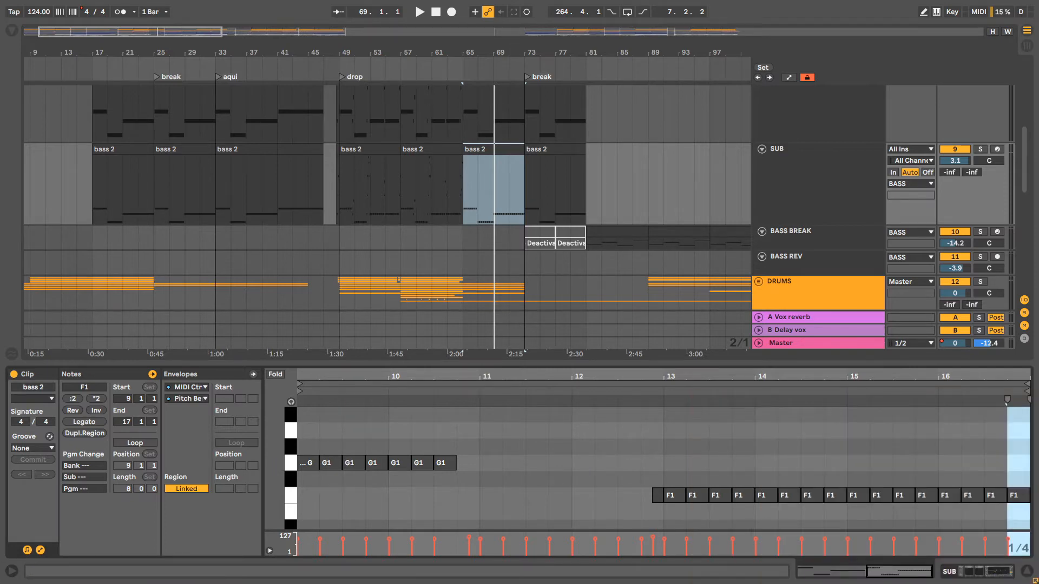
# Open the BASS BREAK track's clip at bar 81 to examine its MIDI notes
pyautogui.click(512, 150)
pyautogui.scroll(-1, 514, 165)
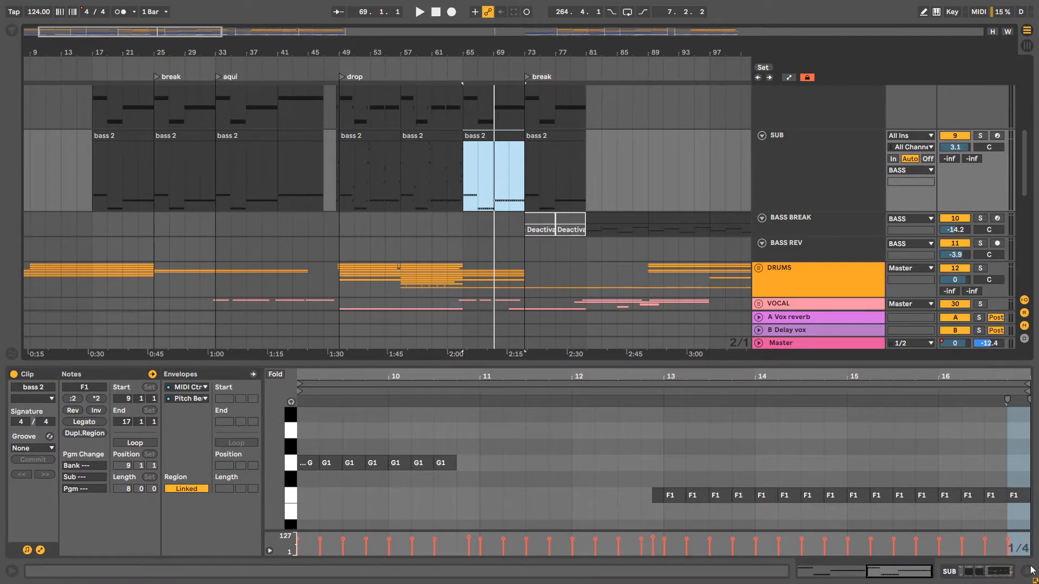
pyautogui.hotkey('ctrl', 'alt', 'l')
pyautogui.scroll(-1, 487, 235)
pyautogui.moveTo(575, 52); pyautogui.dragTo(574, 21)
pyautogui.moveTo(788, 197); pyautogui.dragTo(789, 244)
pyautogui.moveTo(348, 53); pyautogui.dragTo(347, 103)
pyautogui.doubleClick(371, 179)
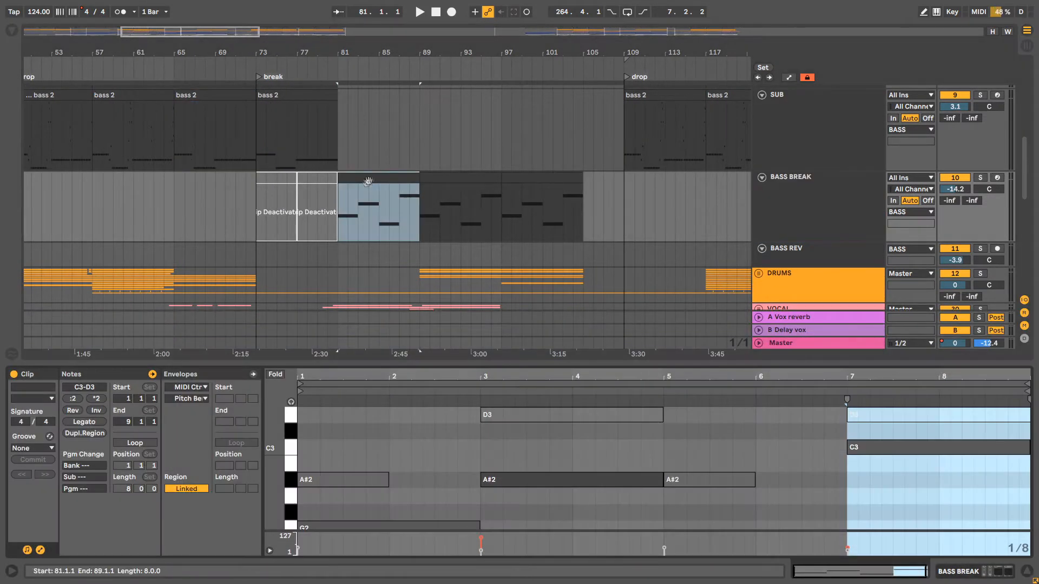
pyautogui.scroll(-2, 528, 434)
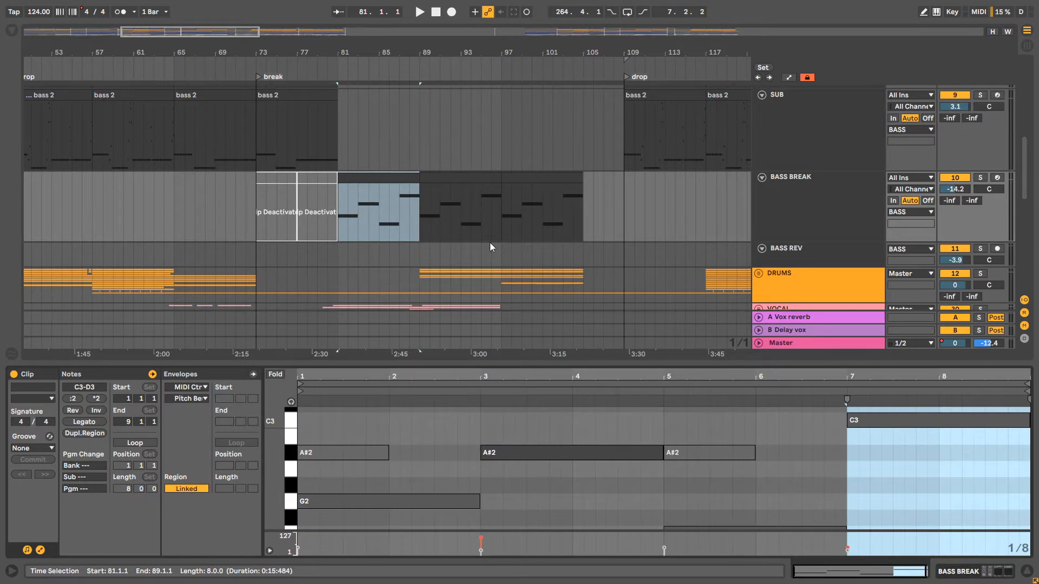
# Expand the INSTRUMENTS group and its PIANO track, and select the piano clip at bar 73 to view its notes
pyautogui.scroll(-3, 489, 242)
pyautogui.click(758, 266)
pyautogui.scroll(-5, 400, 225)
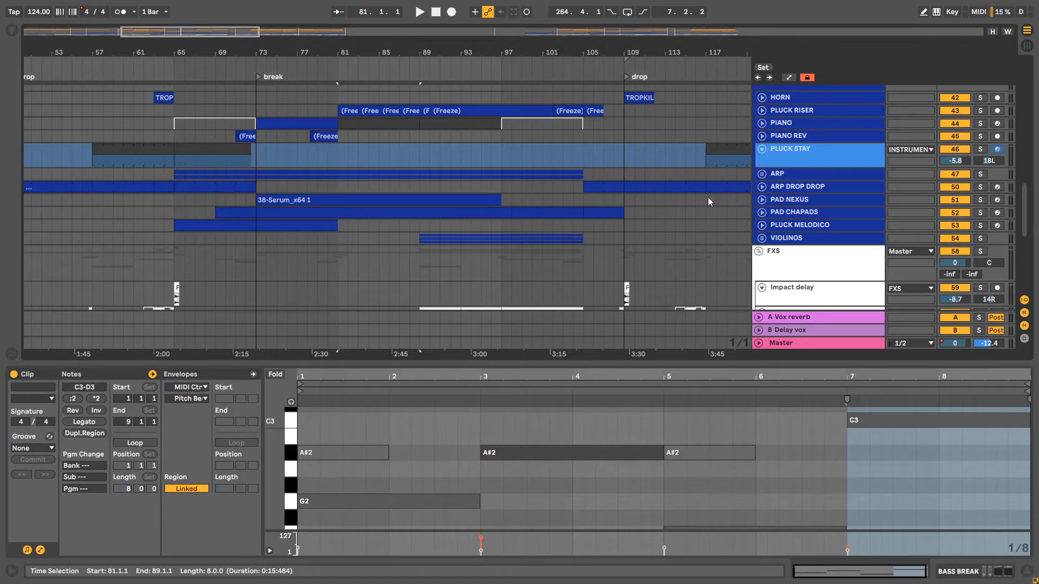
pyautogui.scroll(1, 755, 199)
pyautogui.click(761, 152)
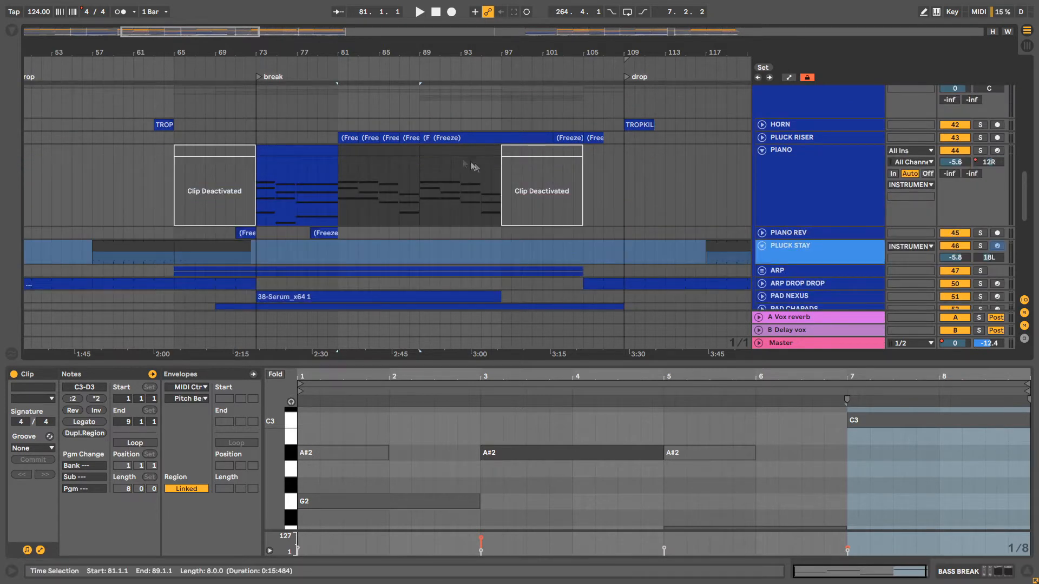
pyautogui.click(304, 165)
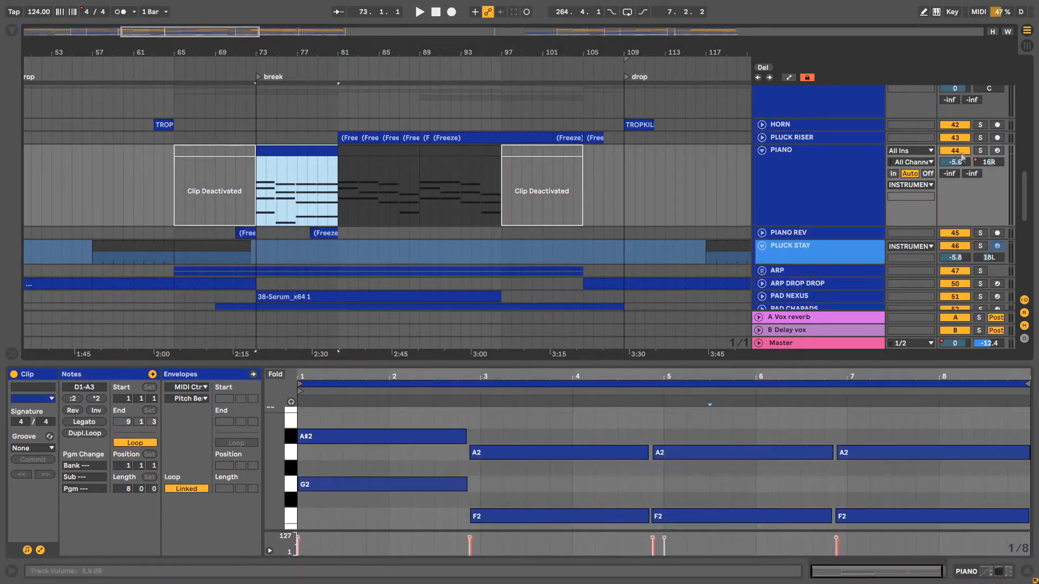
# Solo the PIANO track, audition it from bar 73 and show its device chain
pyautogui.click(979, 150)
pyautogui.press('space')
pyautogui.click(840, 179)
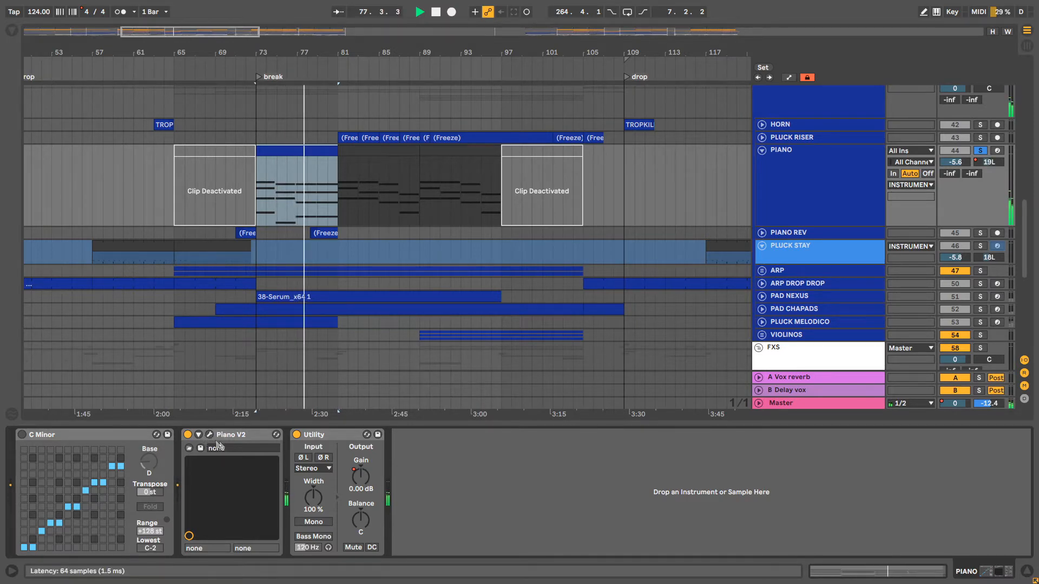
pyautogui.scroll(5, 634, 234)
pyautogui.scroll(5, 642, 220)
pyautogui.press('space')
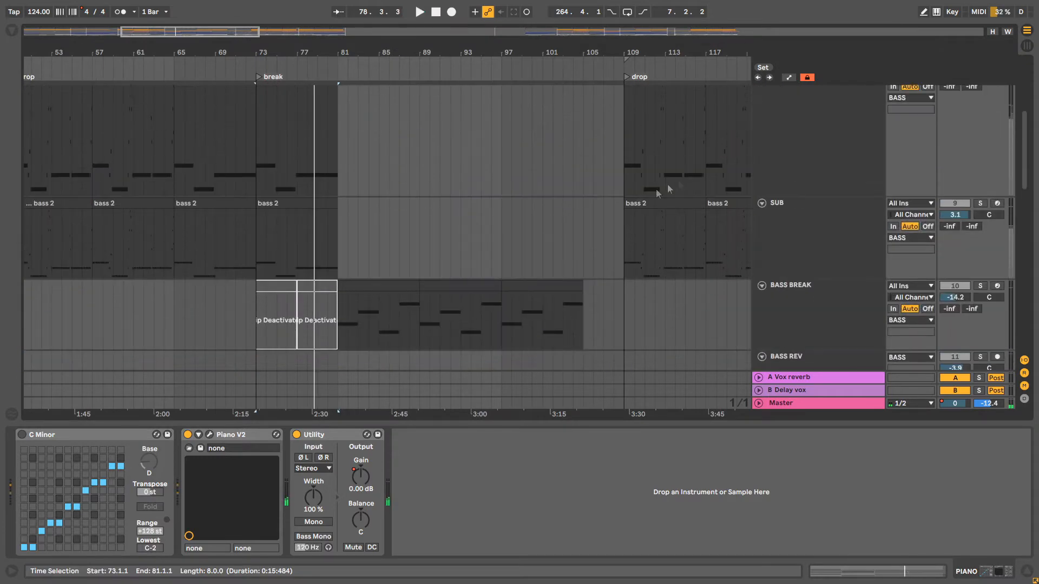
# Solo the BASS group with its BASS and SUB tracks alongside the piano and play them from bar 73
pyautogui.scroll(3, 984, 205)
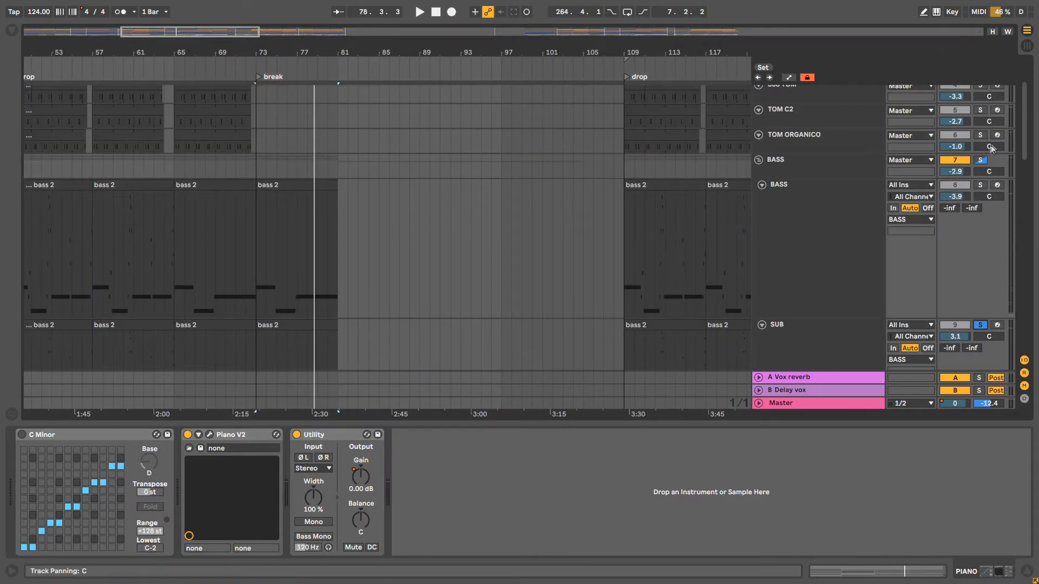
pyautogui.keyDown('ctrl'); pyautogui.click(980, 185); pyautogui.keyUp('ctrl')
pyautogui.press('space')
pyautogui.keyDown('ctrl'); pyautogui.click(980, 161); pyautogui.keyUp('ctrl')
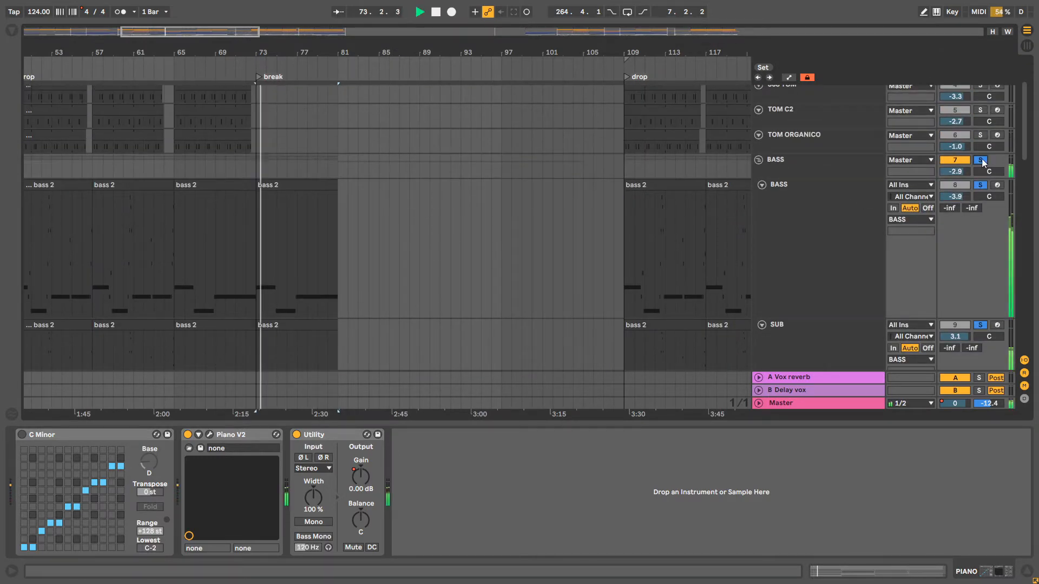
pyautogui.scroll(-10, 408, 184)
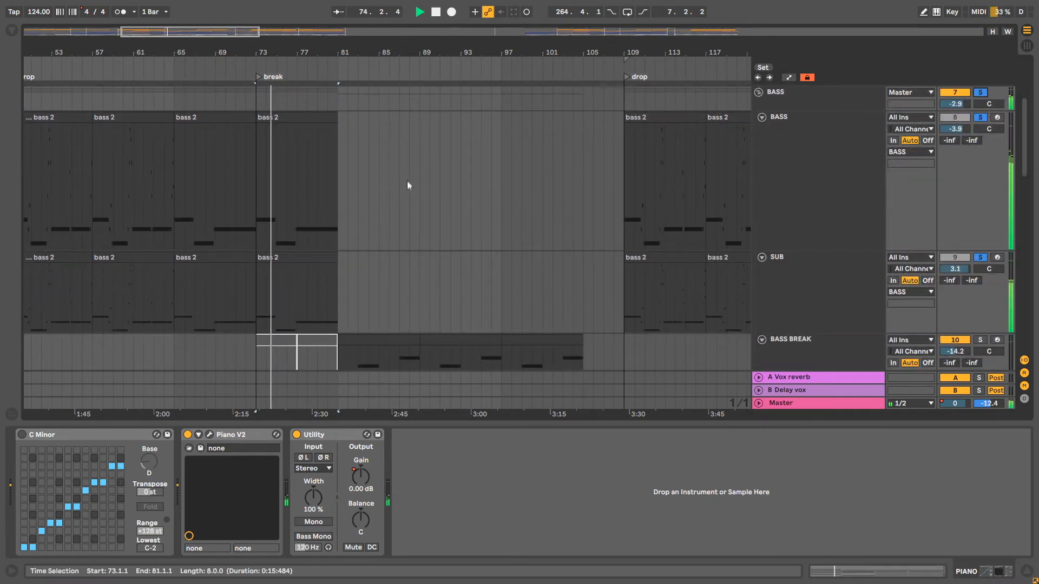
# Show the device chain of the BASS BREAK track and inspect the Jones The Bass preset in Analog Lab 4
pyautogui.click(381, 193)
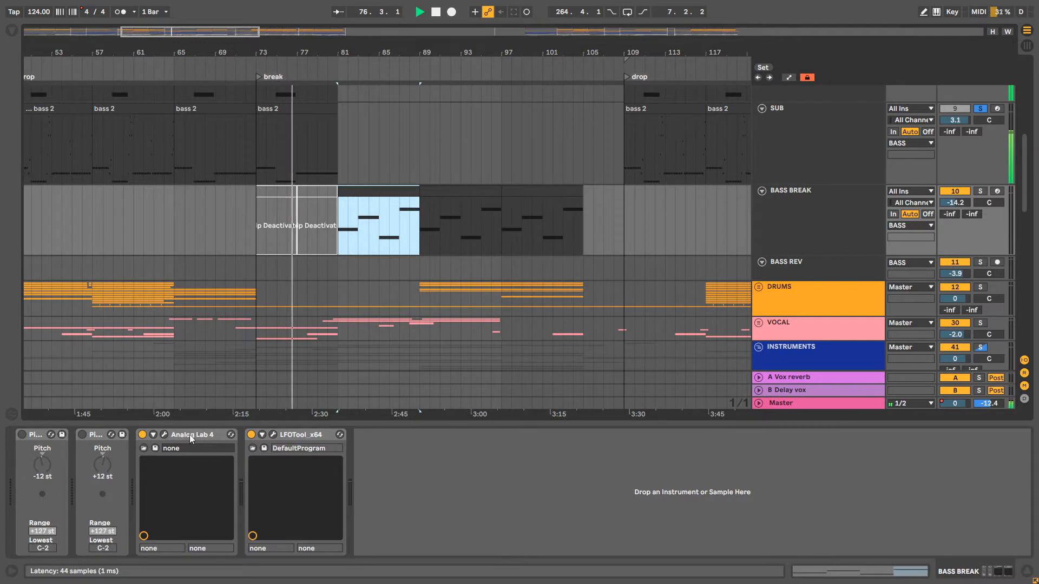
pyautogui.press('space')
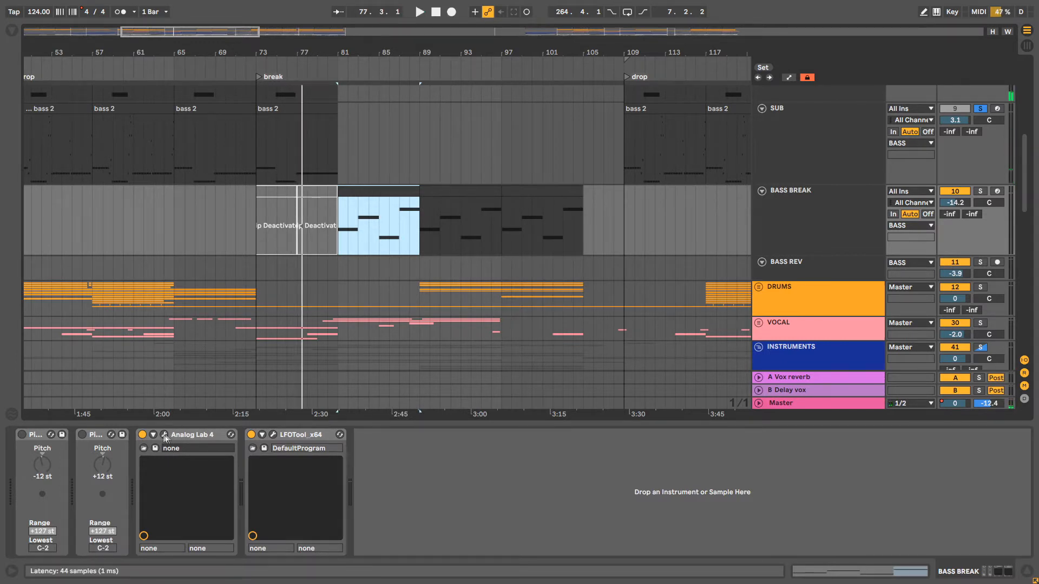
pyautogui.click(209, 437)
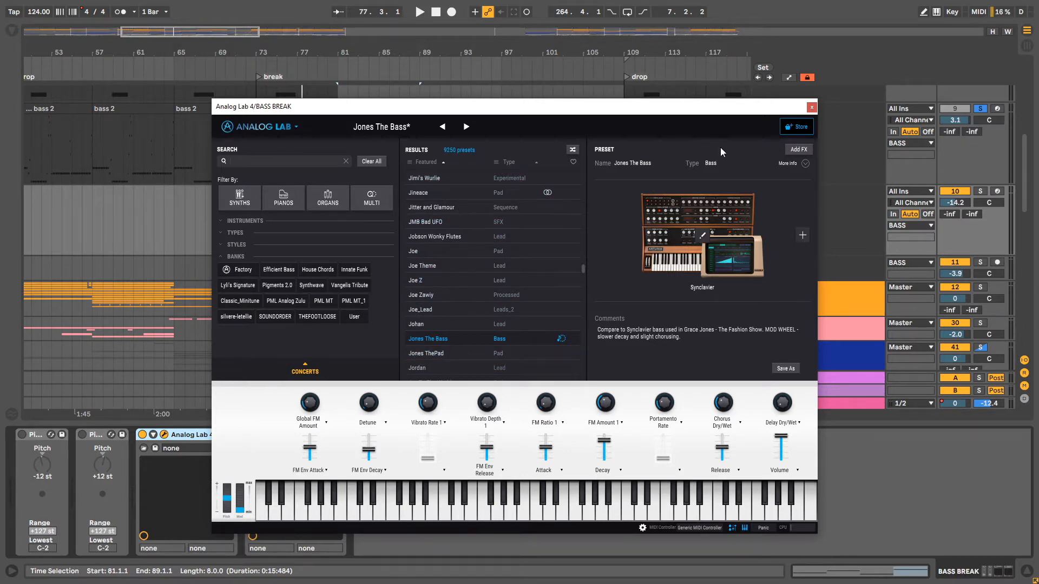
pyautogui.click(812, 107)
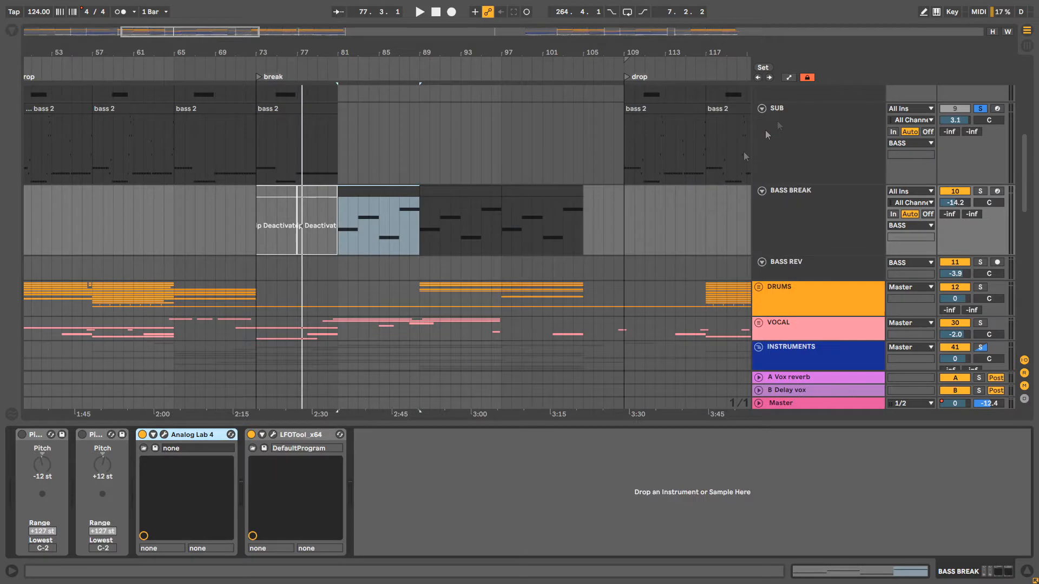
# Solo only the BASS BREAK track and audition its clip from bar 81
pyautogui.click(980, 191)
pyautogui.press('space')
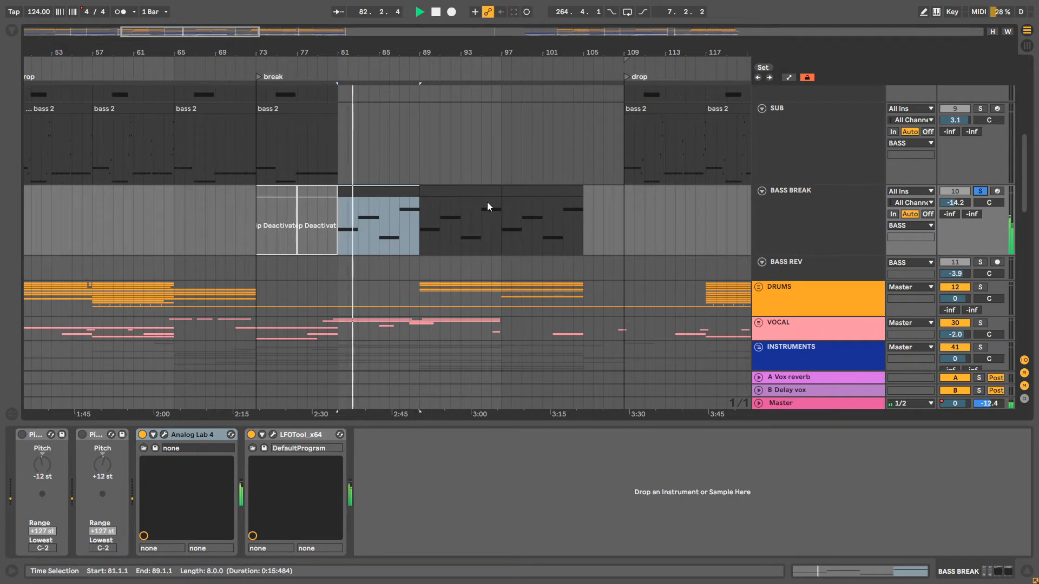
pyautogui.scroll(5, 957, 202)
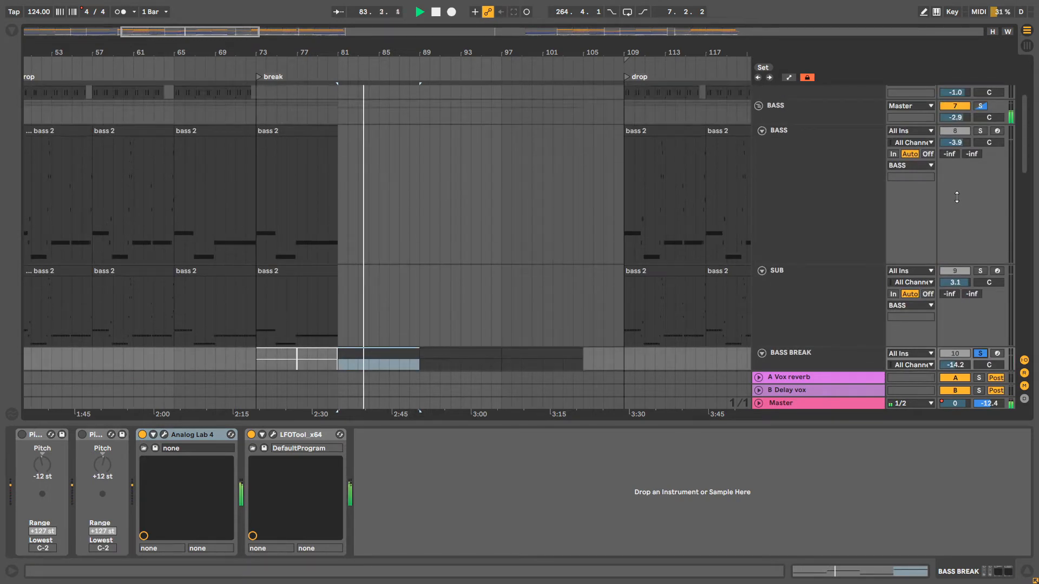
# Solo the whole BASS group together with the PIANO track and audition them over the break from around bar 81
pyautogui.click(981, 119)
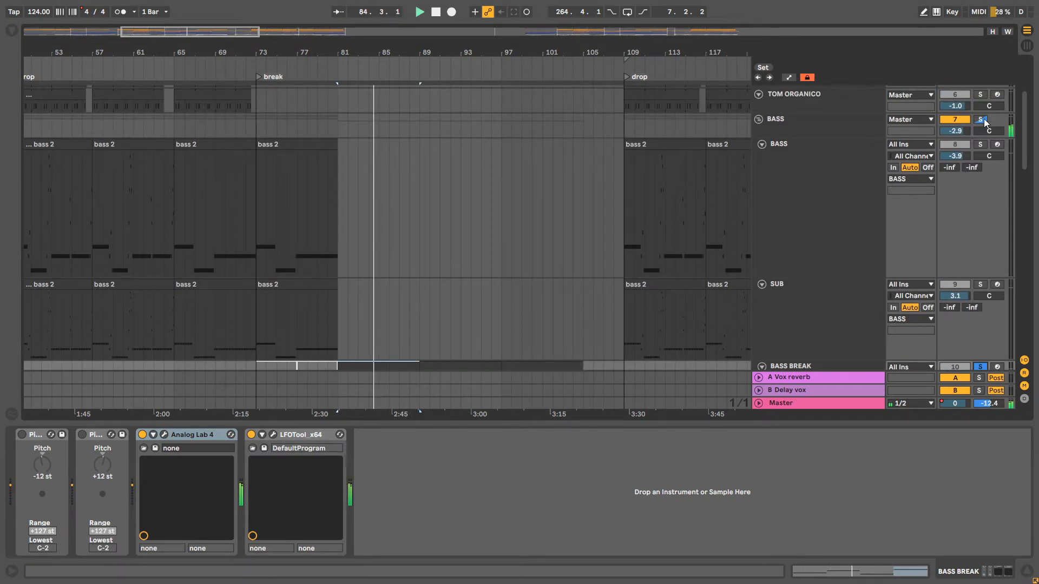
pyautogui.scroll(-15, 954, 192)
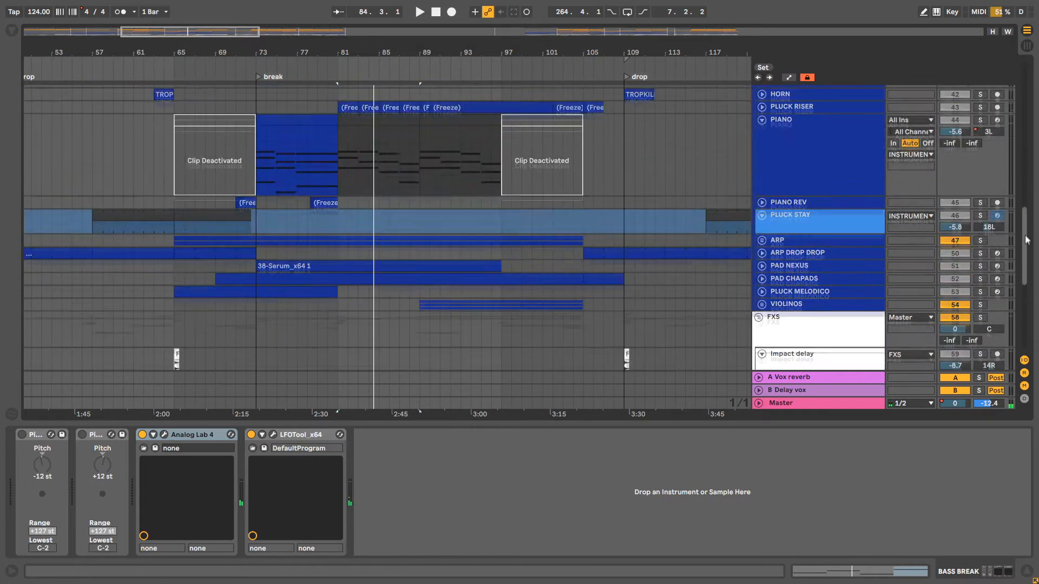
pyautogui.click(979, 159)
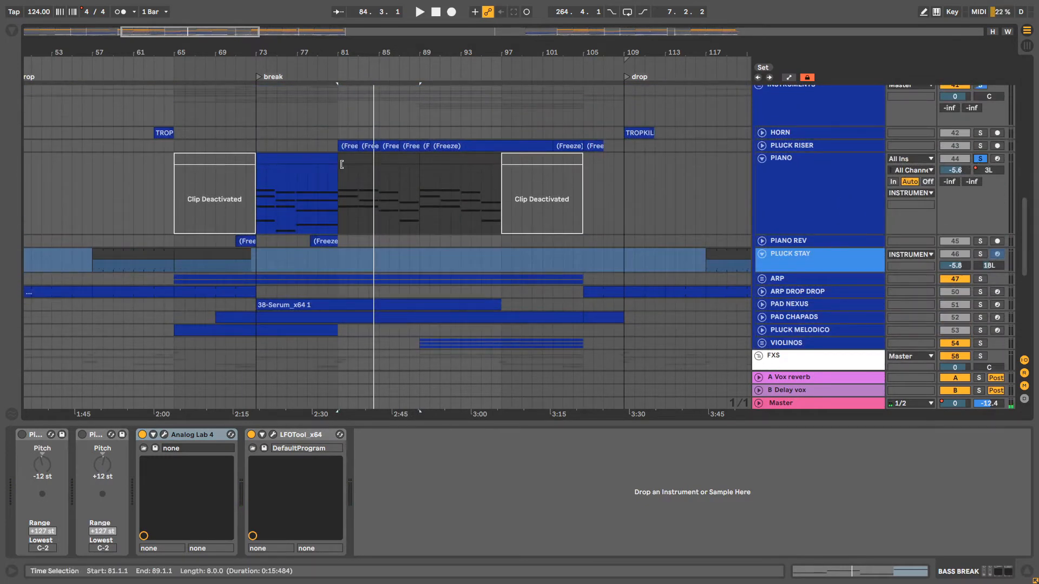
pyautogui.click(278, 70)
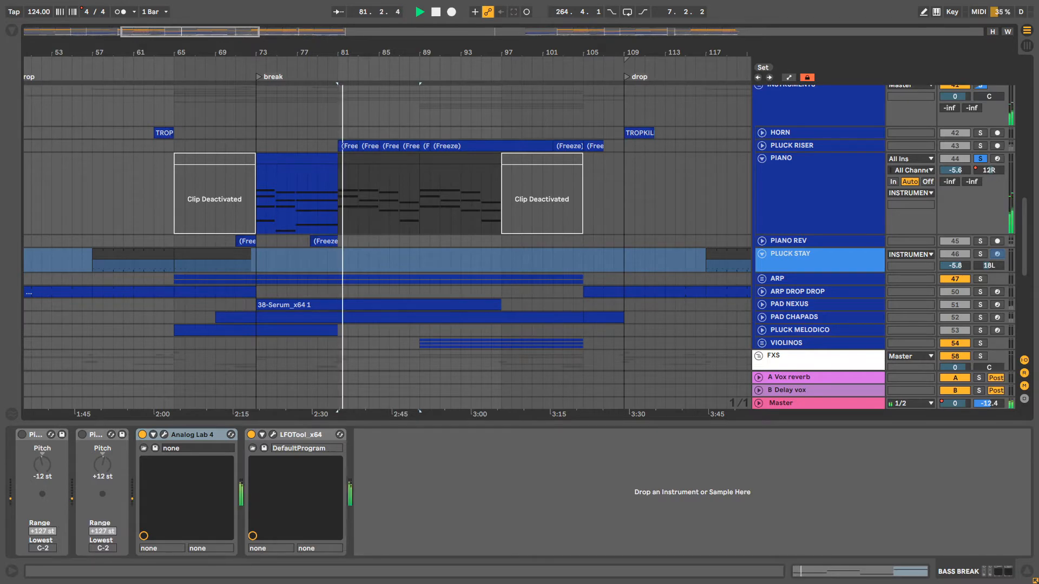
pyautogui.scroll(15, 305, 244)
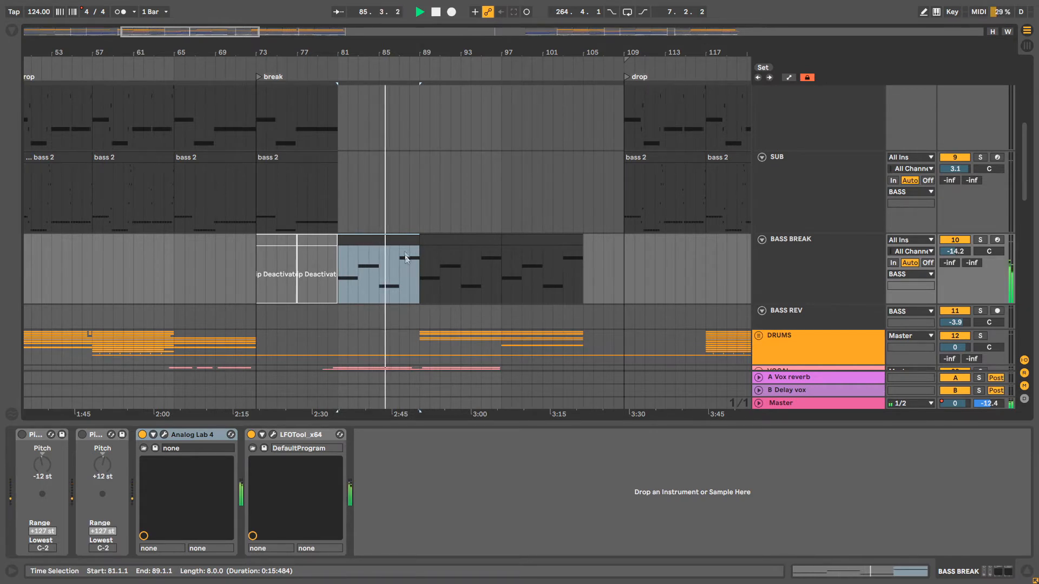
pyautogui.scroll(-1, 443, 254)
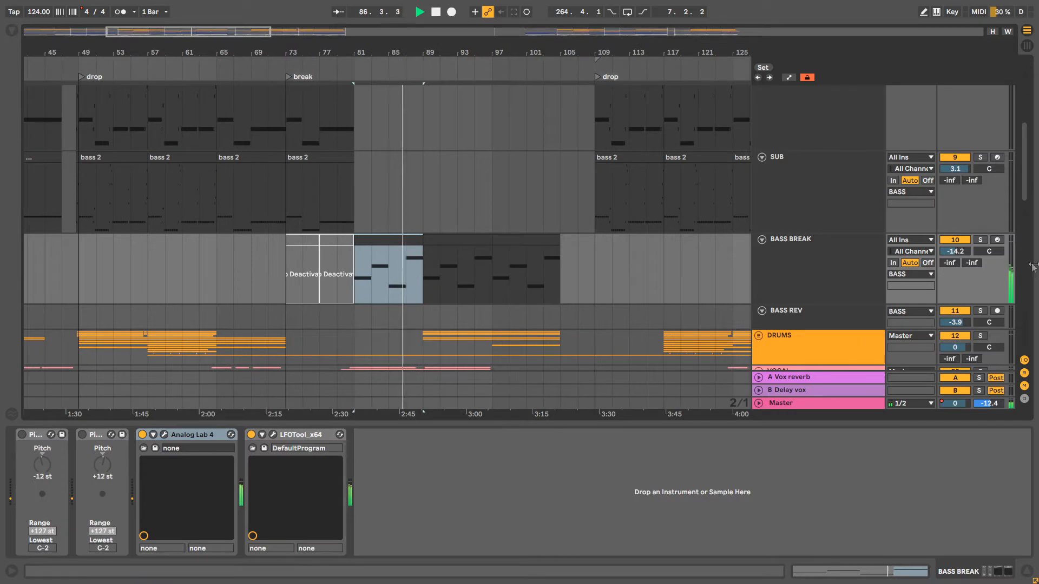
pyautogui.scroll(5, 926, 198)
pyautogui.scroll(1, 926, 202)
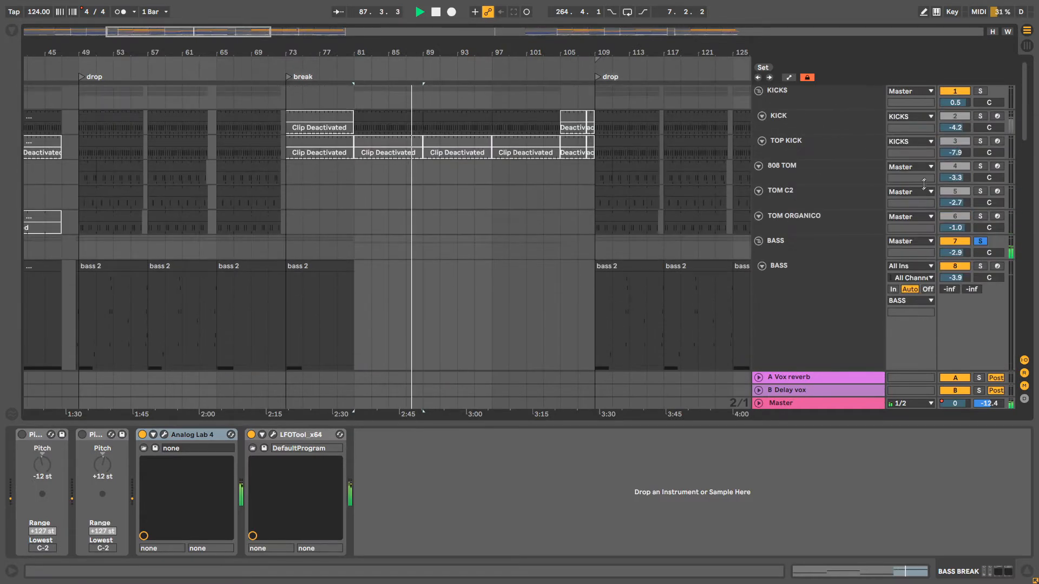
pyautogui.press('space')
# Clear the solos, select bars 81 to 99 of the VOCAL group and audition the full arrangement through the break
pyautogui.doubleClick(981, 91)
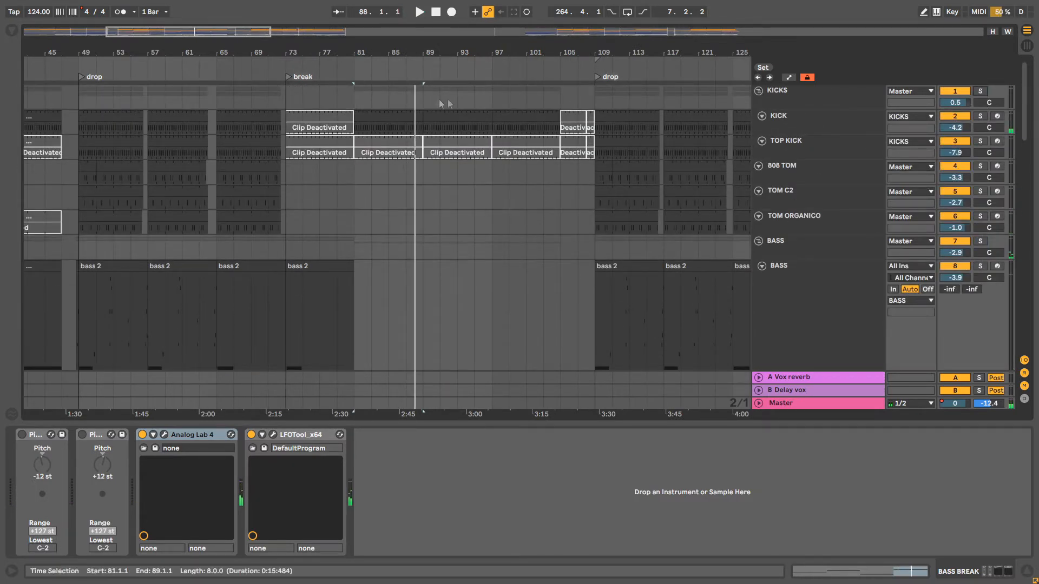
pyautogui.moveTo(319, 48); pyautogui.dragTo(346, 53)
pyautogui.moveTo(383, 177); pyautogui.dragTo(598, 180)
pyautogui.scroll(-10, 541, 222)
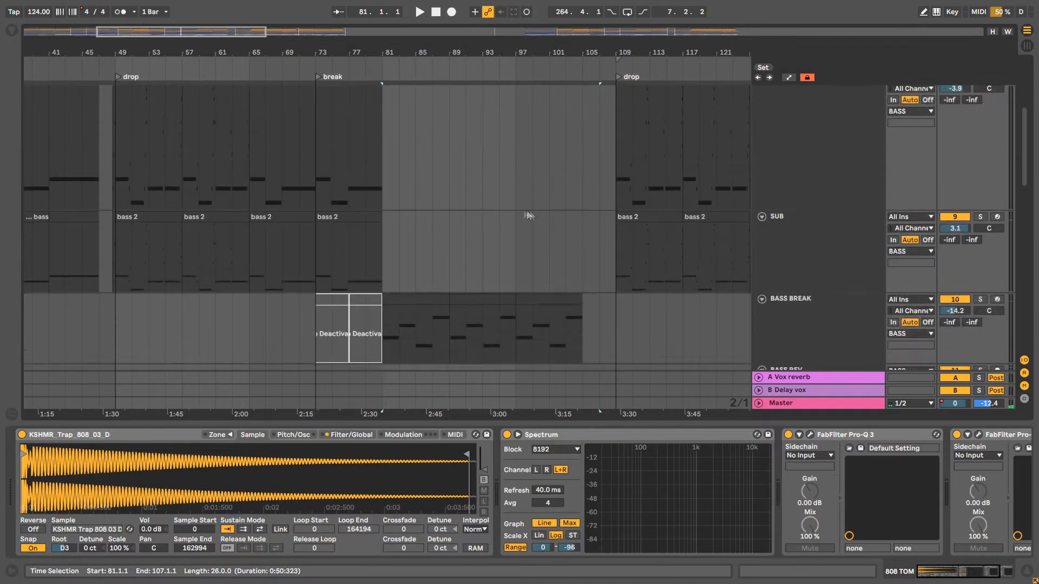
pyautogui.click(388, 270)
pyautogui.moveTo(411, 270); pyautogui.dragTo(528, 255)
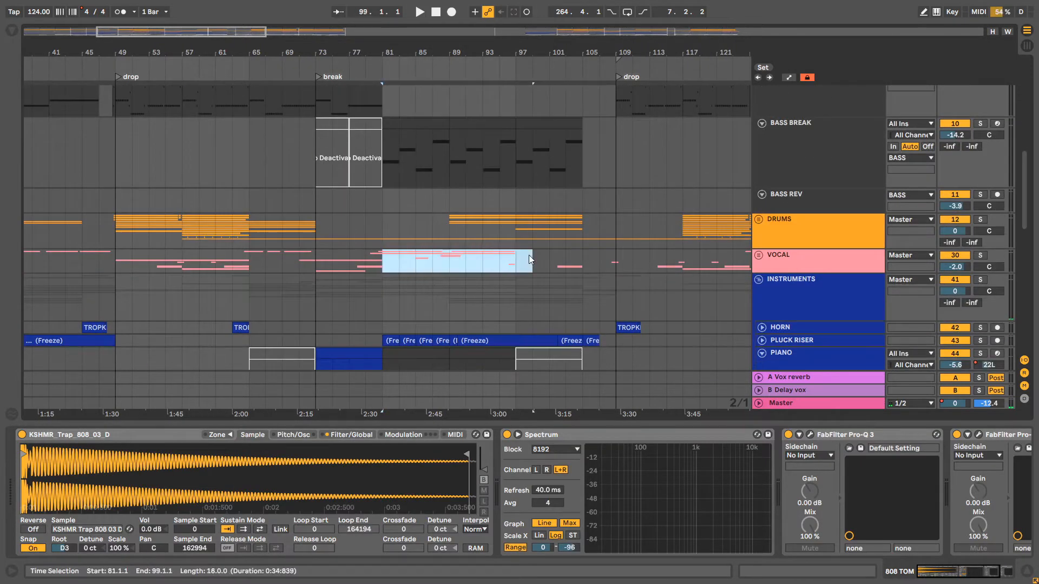
pyautogui.click(342, 65)
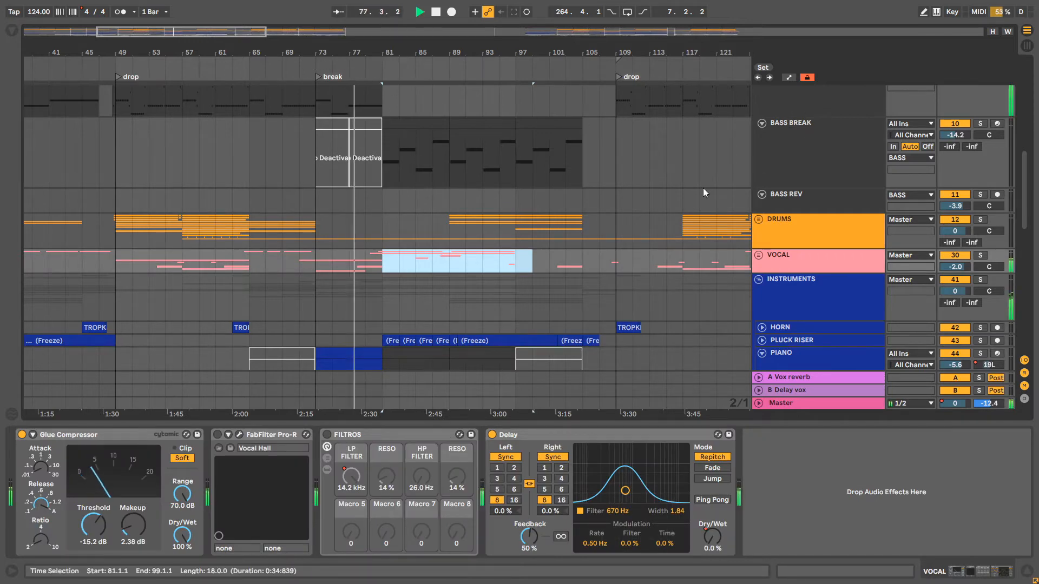
pyautogui.scroll(5, 628, 228)
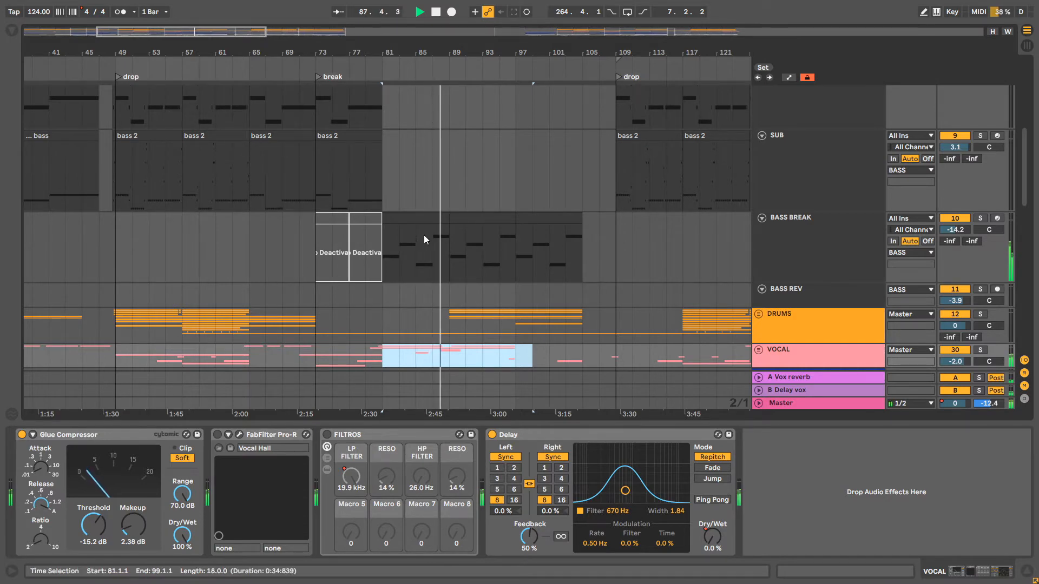
# Select the KICK clip from bar 81 to 89 and review it against the BASS BREAK and DRUMS parts of the break
pyautogui.scroll(-2, 427, 238)
pyautogui.scroll(-2, 479, 235)
pyautogui.scroll(6, 479, 238)
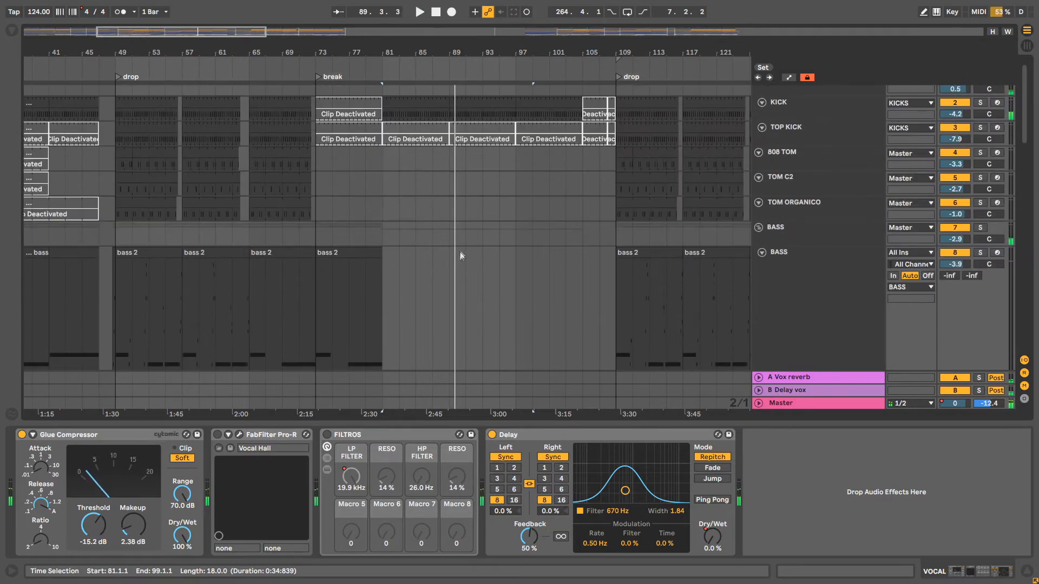
pyautogui.scroll(1, 422, 162)
pyautogui.click(402, 119)
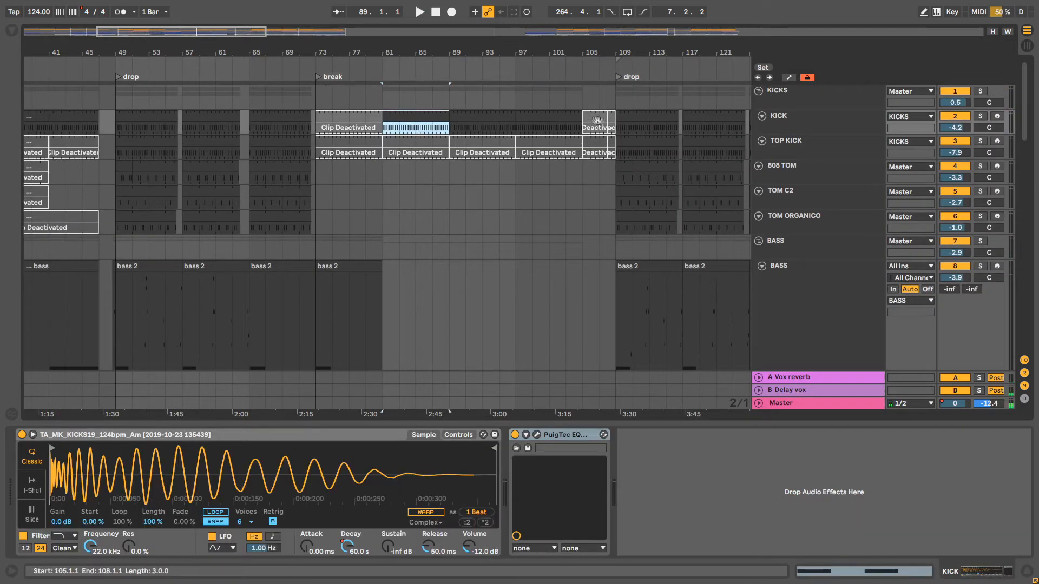
pyautogui.scroll(-3, 429, 231)
pyautogui.scroll(-5, 450, 217)
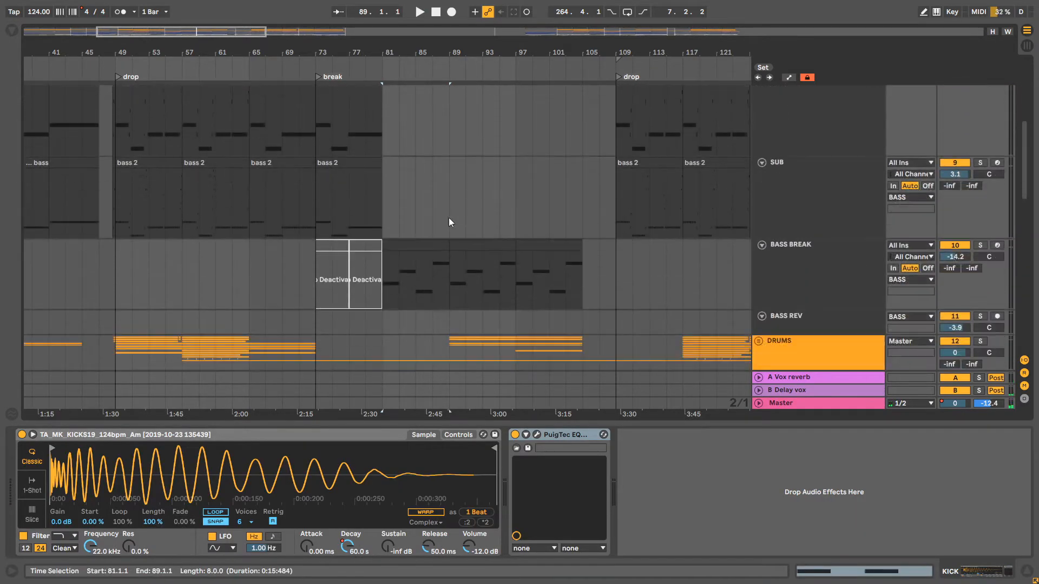
pyautogui.scroll(6, 772, 189)
pyautogui.scroll(4, 774, 184)
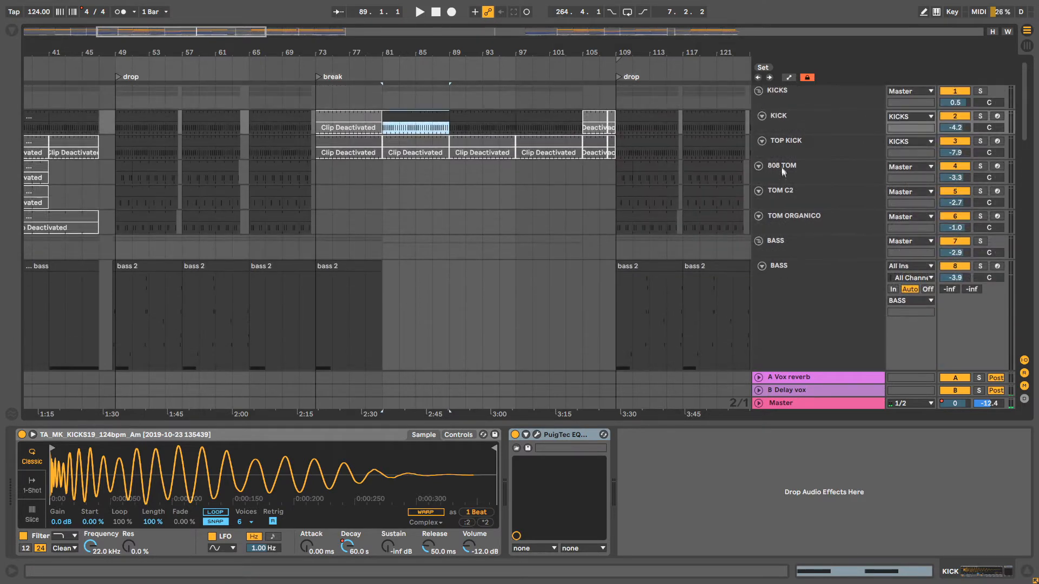
# Collapse the KICKS group and the 808 TOM, TOM C2 and TOM ORGANICO tracks, and select the BASS group
pyautogui.click(758, 91)
pyautogui.click(758, 104)
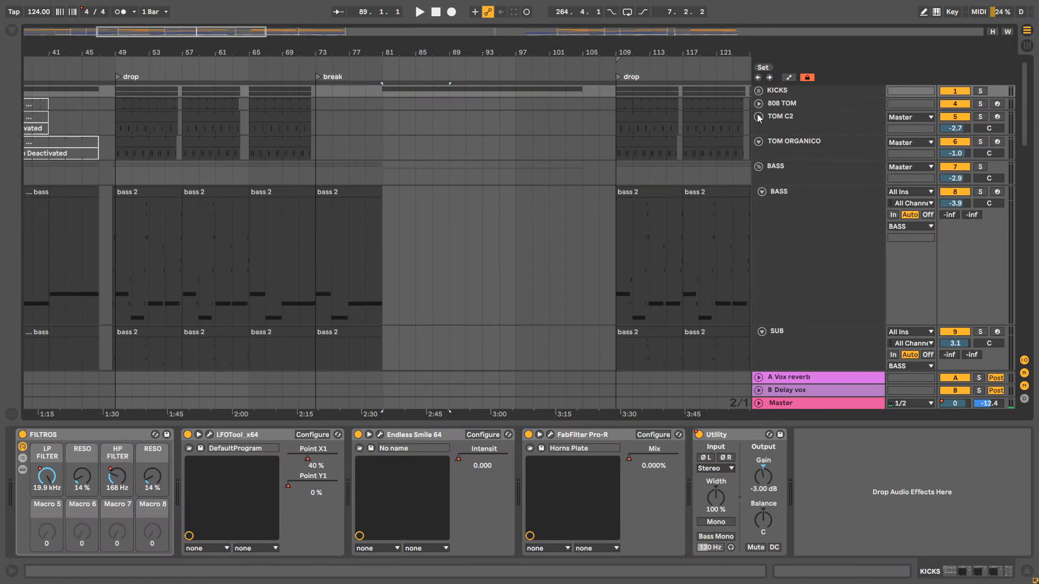
pyautogui.click(758, 117)
pyautogui.click(758, 130)
pyautogui.click(758, 142)
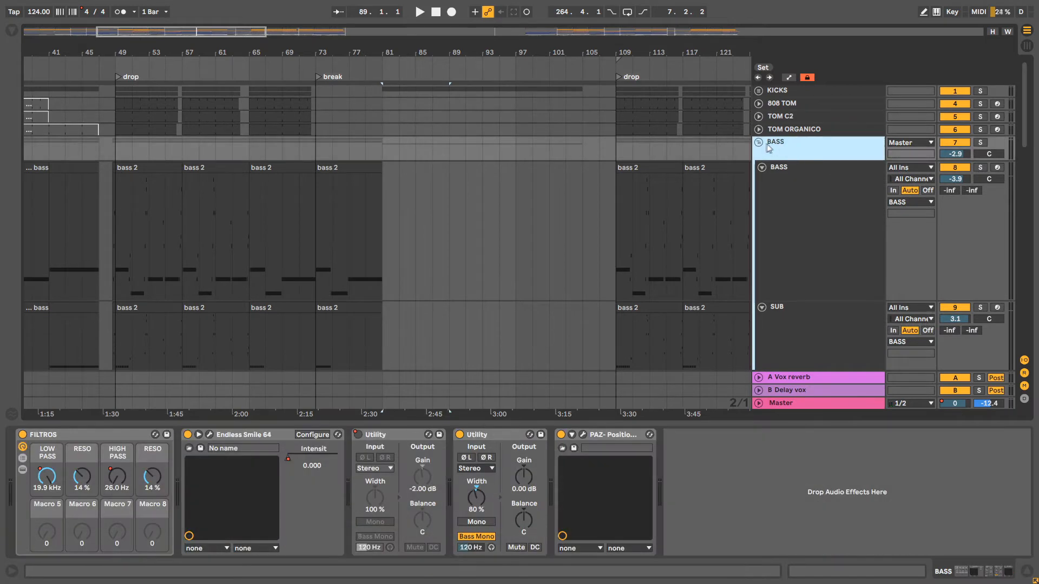
# Collapse the BASS group, then unfold the DRUMS group and its CLAPS subgroup around the drop at bar 49
pyautogui.click(788, 163)
pyautogui.click(758, 155)
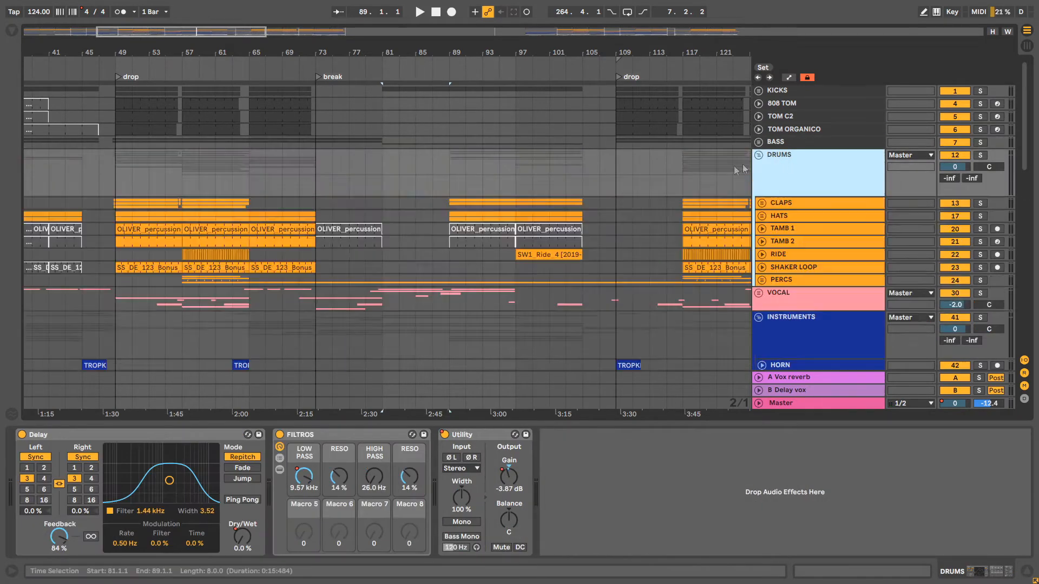
pyautogui.scroll(-3, 547, 141)
pyautogui.moveTo(116, 57); pyautogui.dragTo(169, 97)
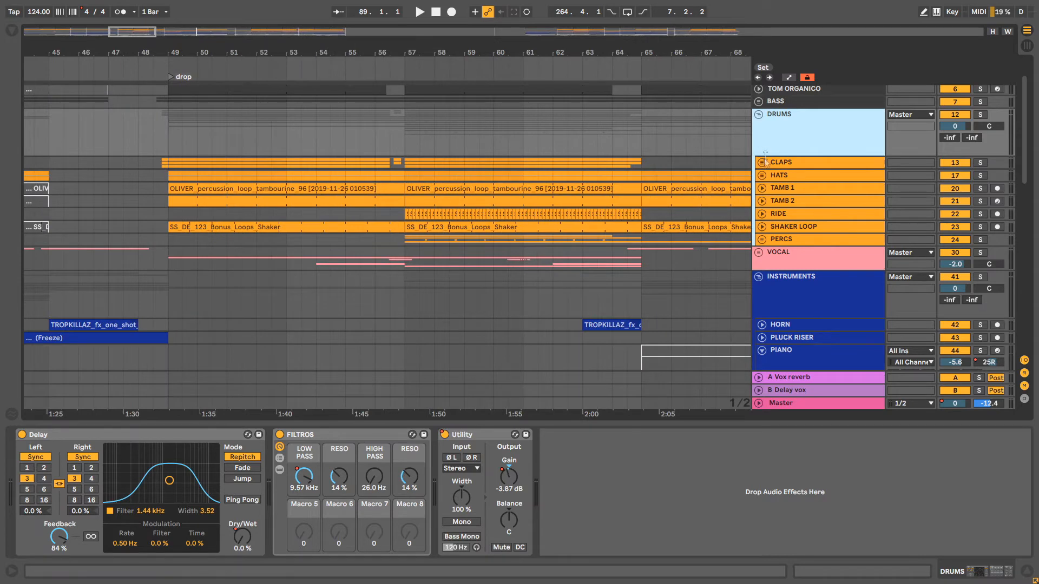
pyautogui.click(762, 162)
pyautogui.click(779, 169)
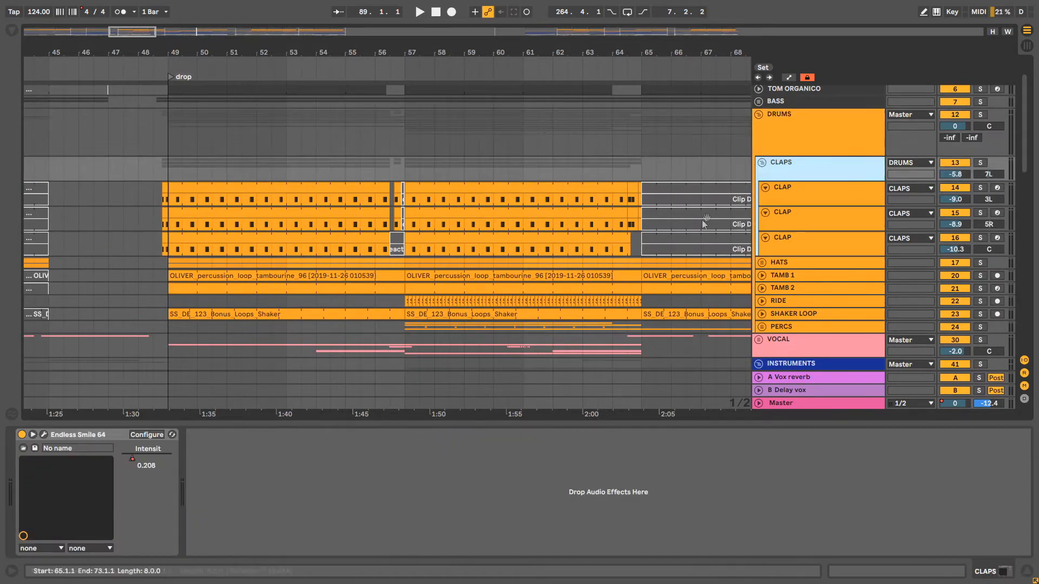
# Show the first CLAP track's devices and select the clips of all three CLAP tracks from bar 49 to 57
pyautogui.click(804, 200)
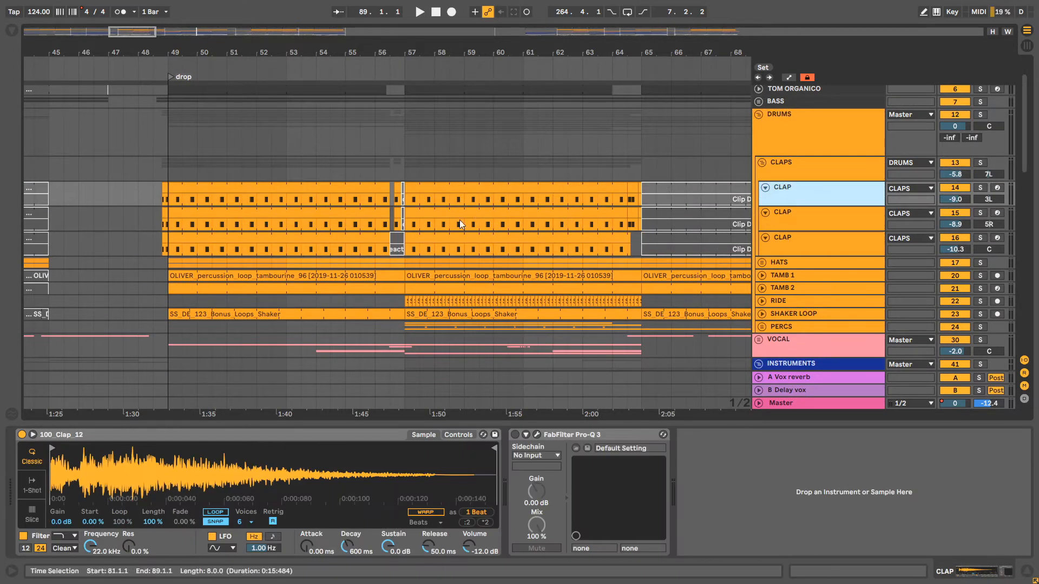
pyautogui.click(175, 204)
pyautogui.moveTo(175, 204); pyautogui.dragTo(405, 250)
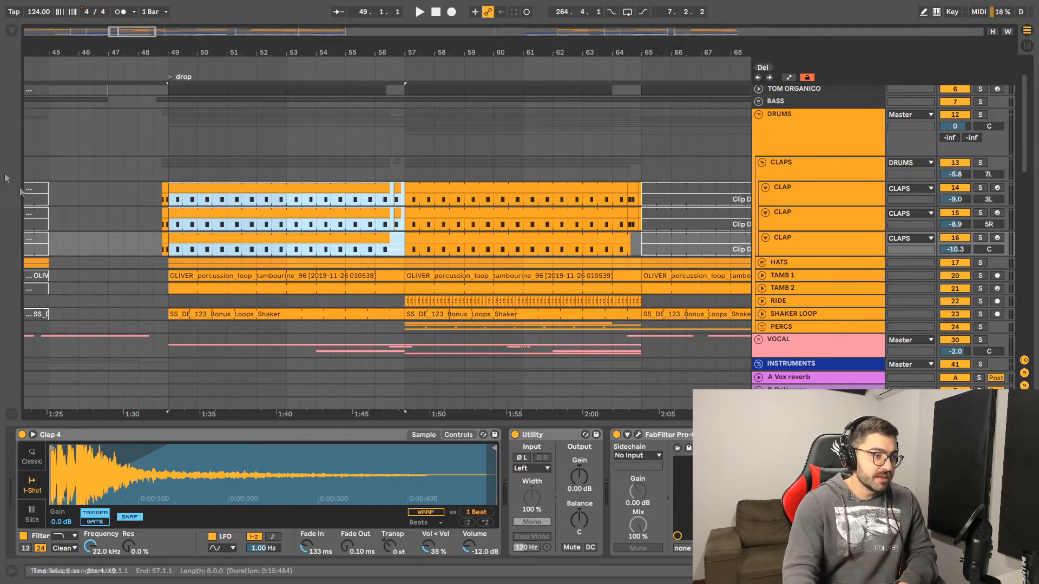
# Solo the CLAPS group and audition the layered claps from the start of the drop at bar 49
pyautogui.click(174, 165)
pyautogui.click(980, 163)
pyautogui.press('space')
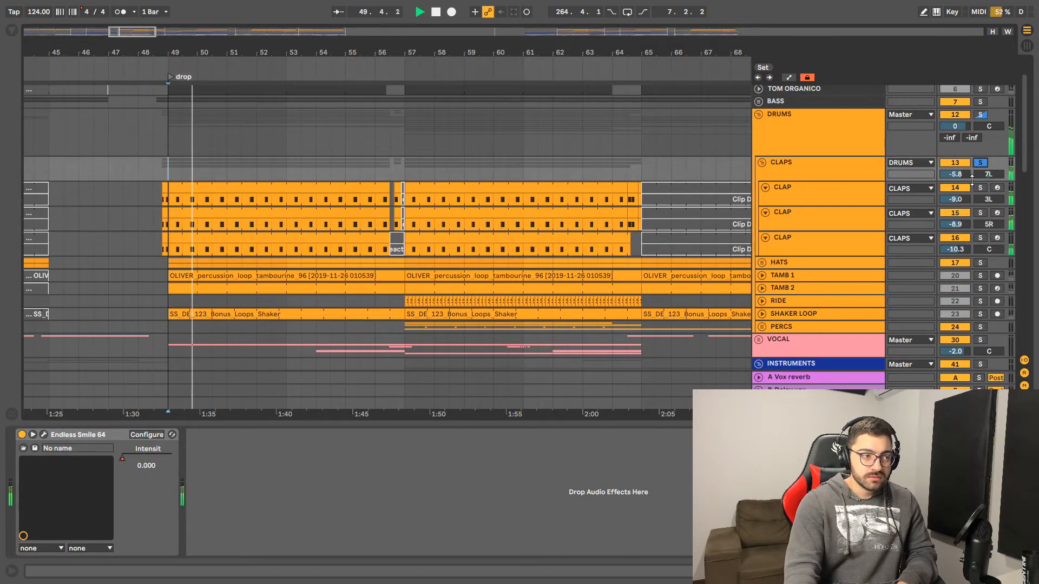
pyautogui.press('space')
pyautogui.press('space')
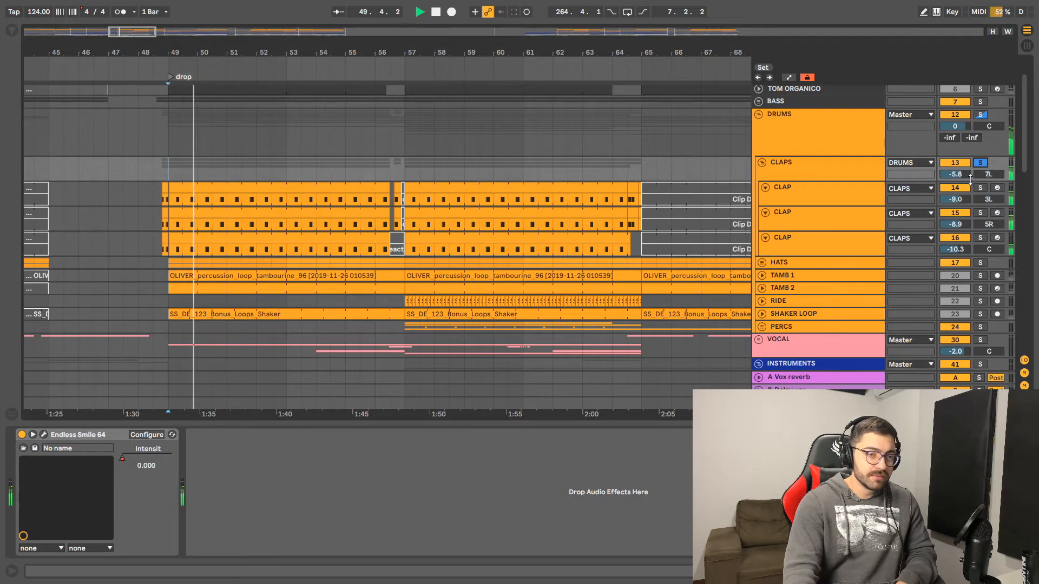
pyautogui.press('space')
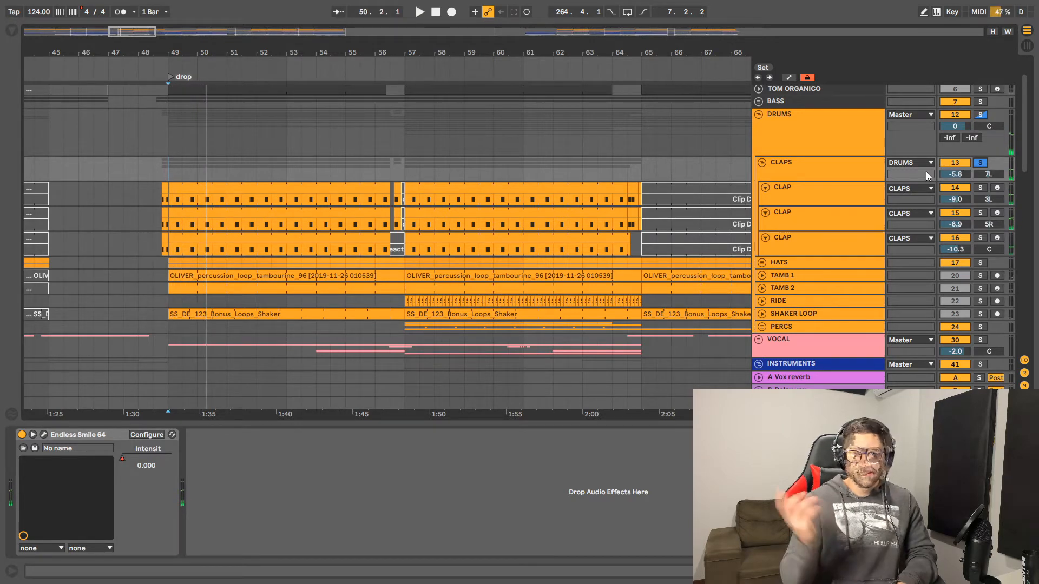
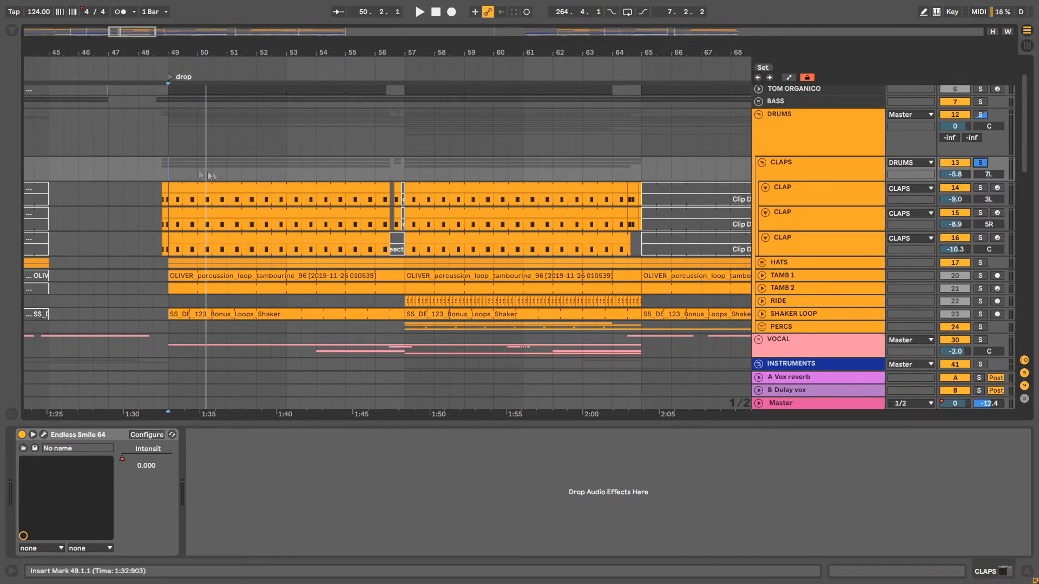
pyautogui.click(171, 172)
pyautogui.press('space')
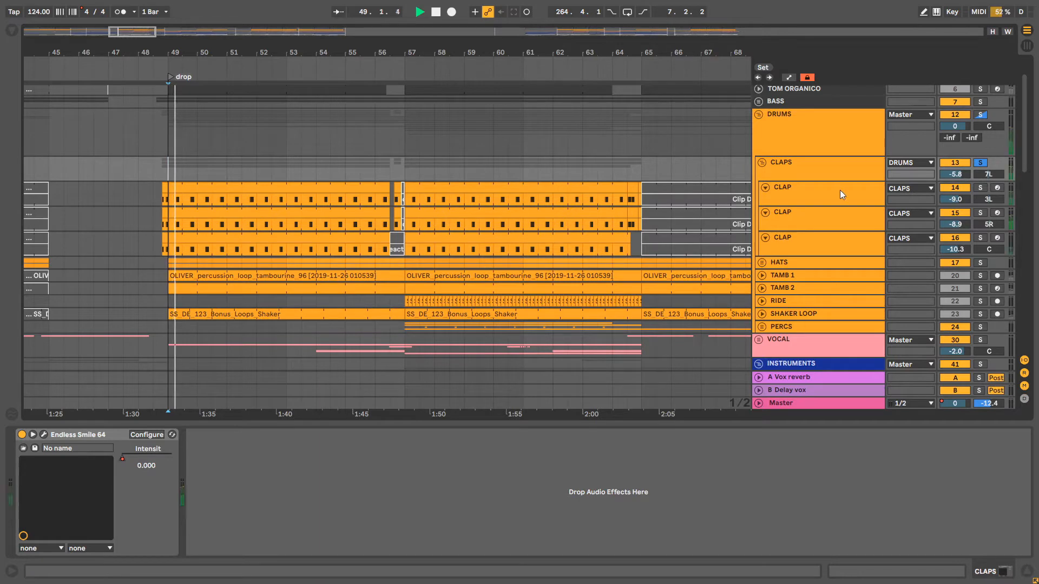
pyautogui.press('space')
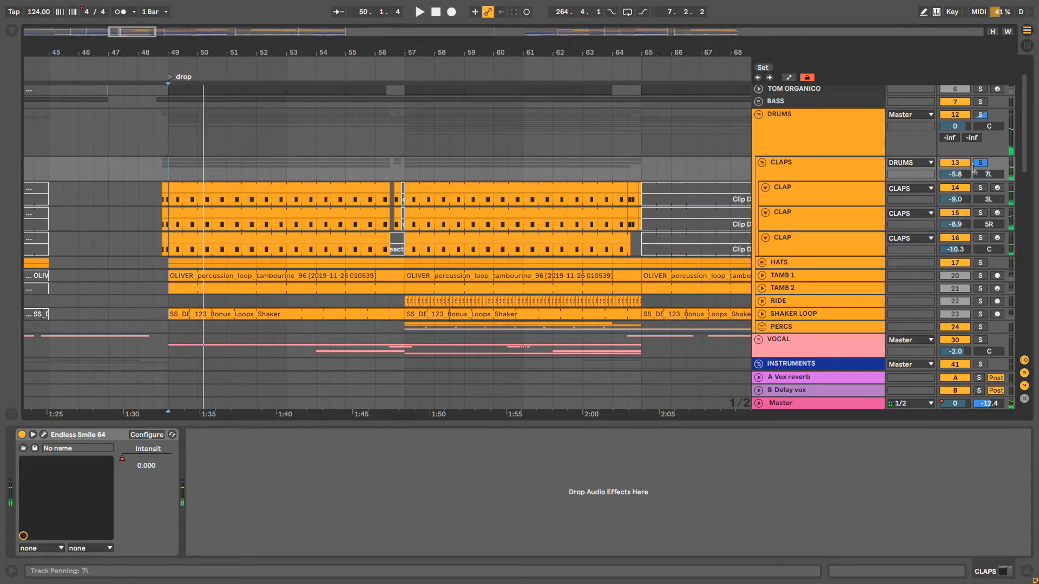
# Solo the three CLAP tracks individually to compare them, then solo all three together during playback
pyautogui.click(980, 188)
pyautogui.press('space')
pyautogui.click(981, 238)
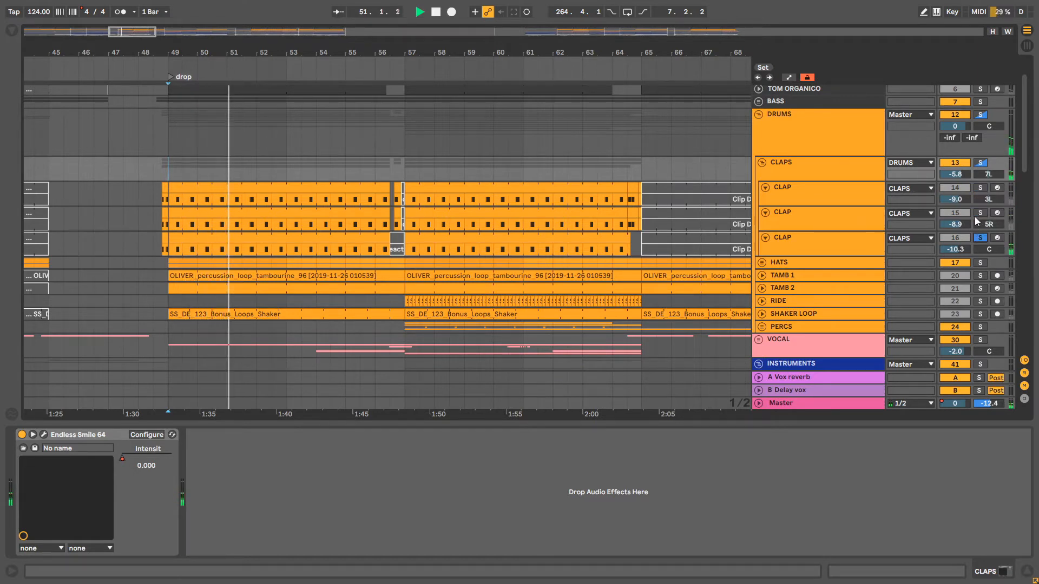
pyautogui.click(980, 188)
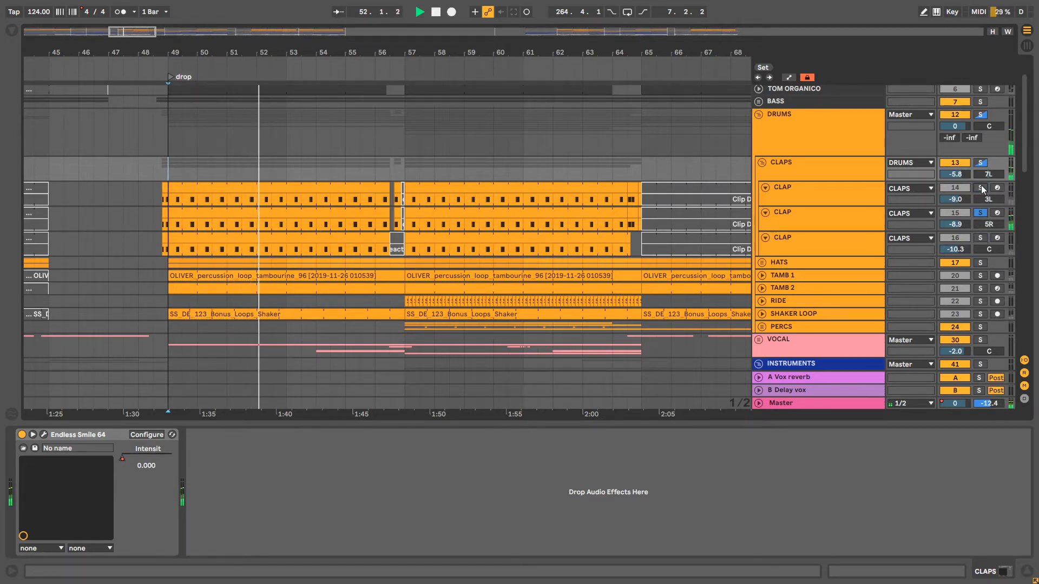
pyautogui.press('space')
pyautogui.press('space')
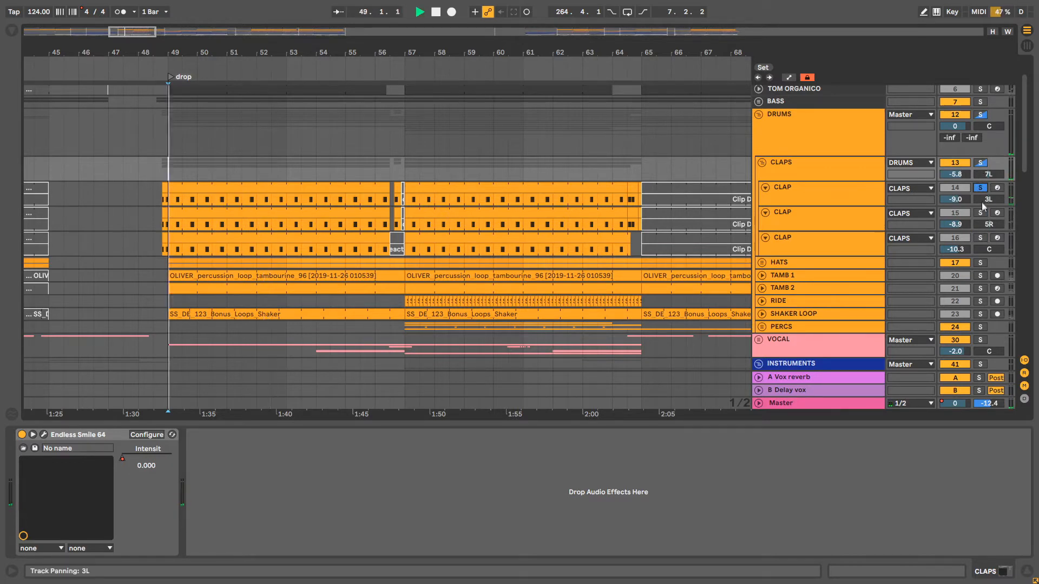
pyautogui.keyDown('ctrl'); pyautogui.click(980, 213); pyautogui.keyUp('ctrl')
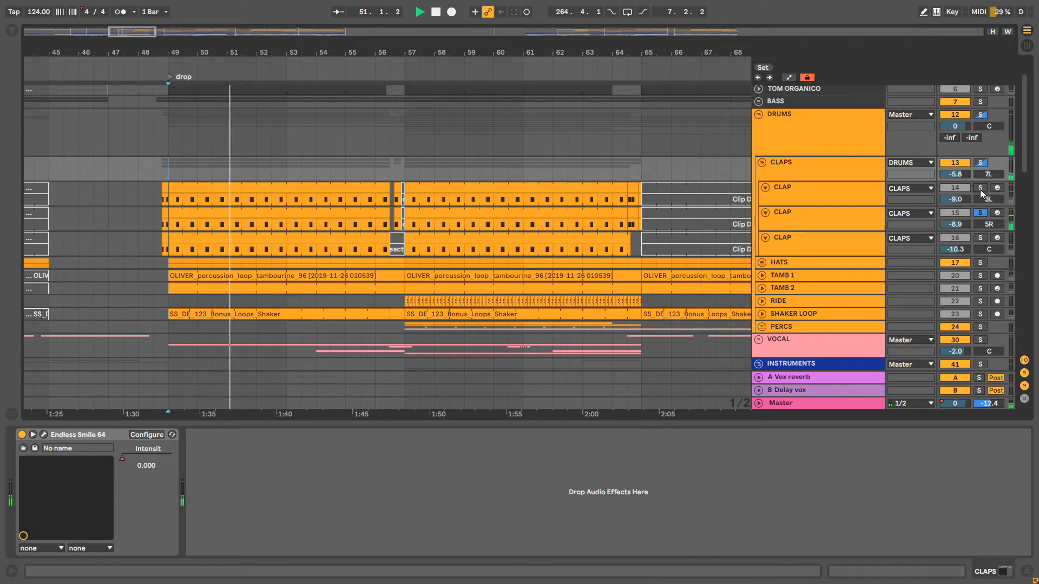
pyautogui.keyDown('ctrl'); pyautogui.click(980, 238); pyautogui.keyUp('ctrl')
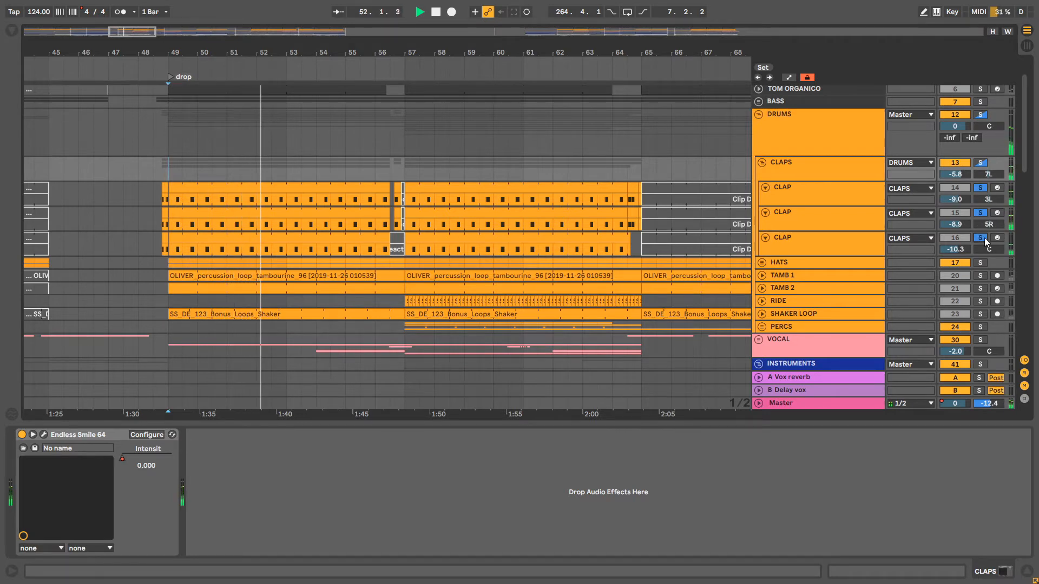
# Inspect the Clap 4 sample and the device chain on the third CLAP track, playing it back briefly
pyautogui.click(858, 238)
pyautogui.press('space')
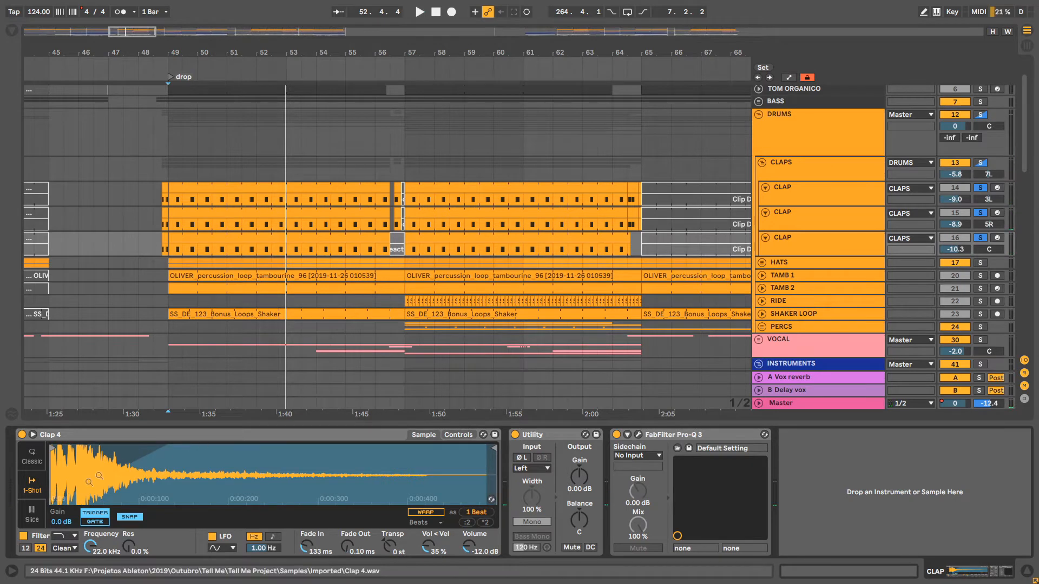
pyautogui.press('space')
pyautogui.press('space')
# Replace the individual clap solos with a solo of the whole DRUMS group and audition it
pyautogui.click(982, 114)
pyautogui.press('space')
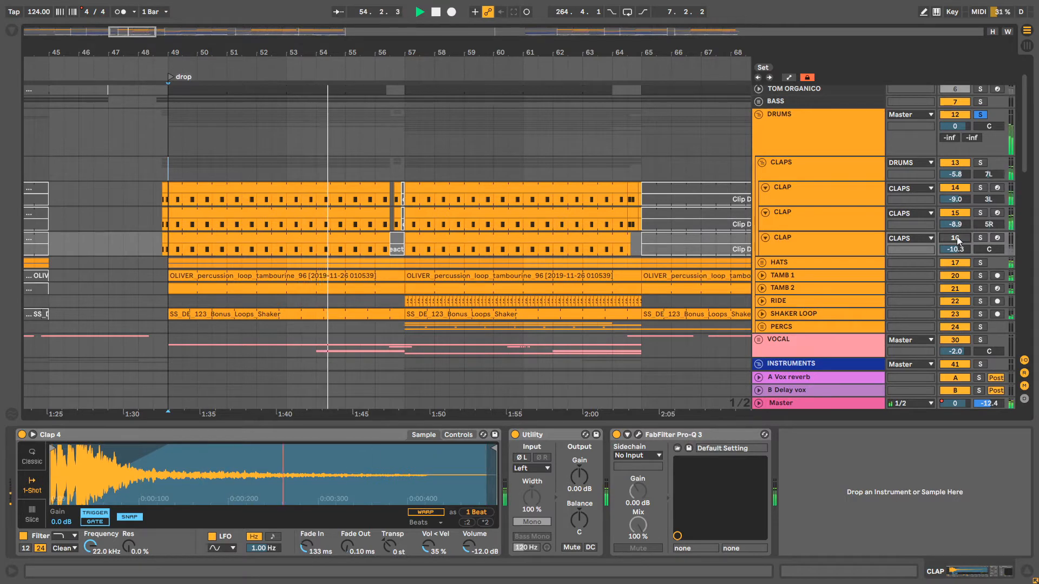
pyautogui.press('space')
# Unfold the HATS group and open the HAT track's MIDI clip at bar 49 to examine its notes
pyautogui.click(761, 263)
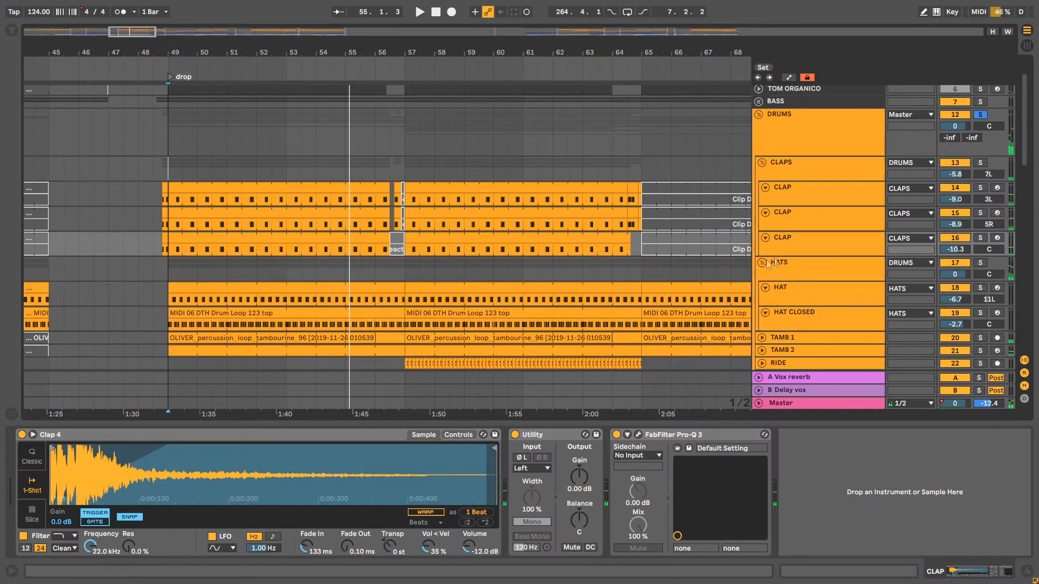
pyautogui.scroll(-1, 360, 248)
pyautogui.scroll(-3, 370, 247)
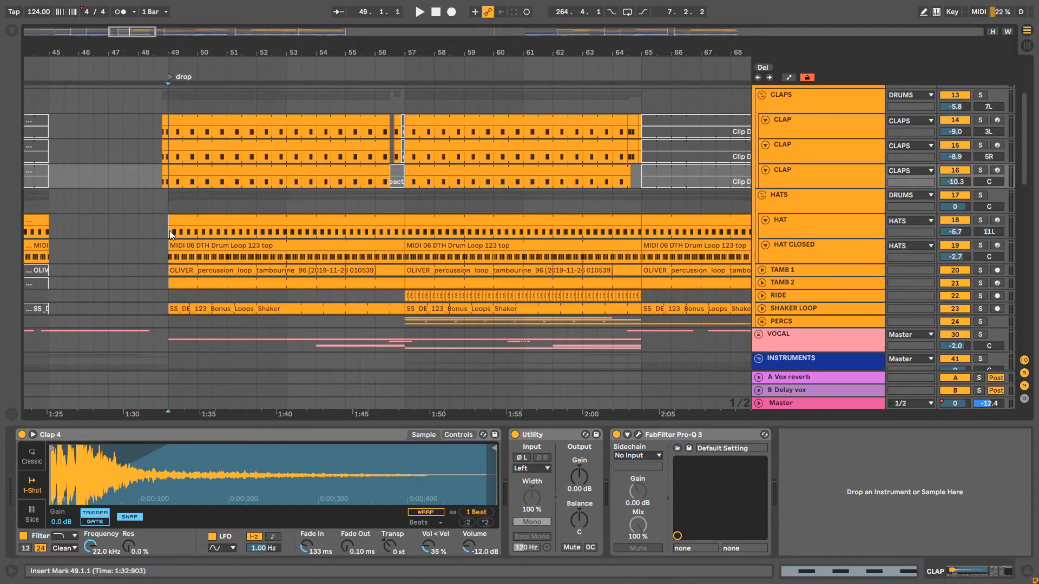
pyautogui.click(207, 220)
pyautogui.doubleClick(207, 219)
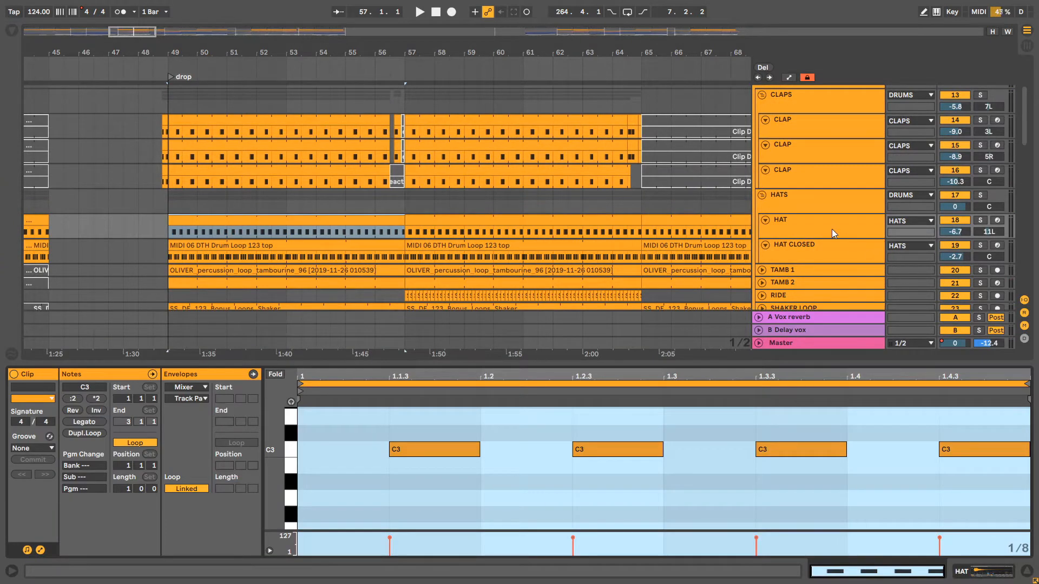
# Solo the HAT track, audition it from bar 49 and show its sampler
pyautogui.click(979, 220)
pyautogui.press('space')
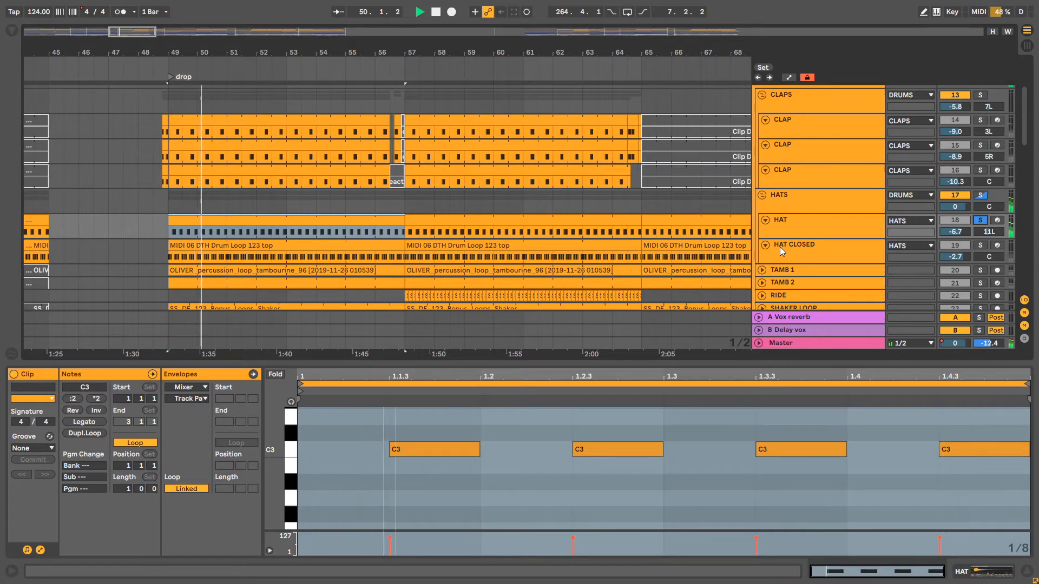
pyautogui.press('space')
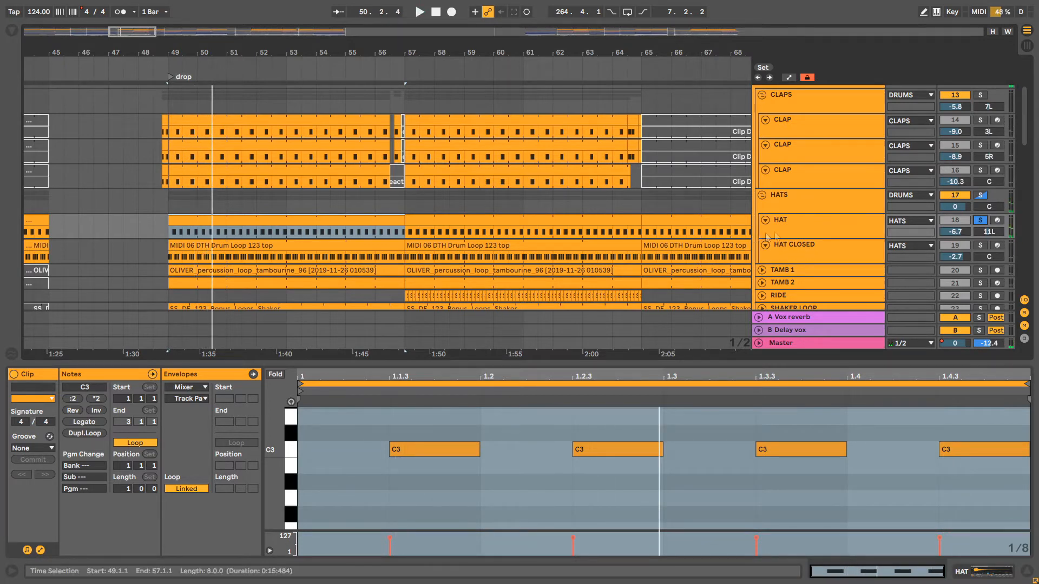
pyautogui.click(794, 227)
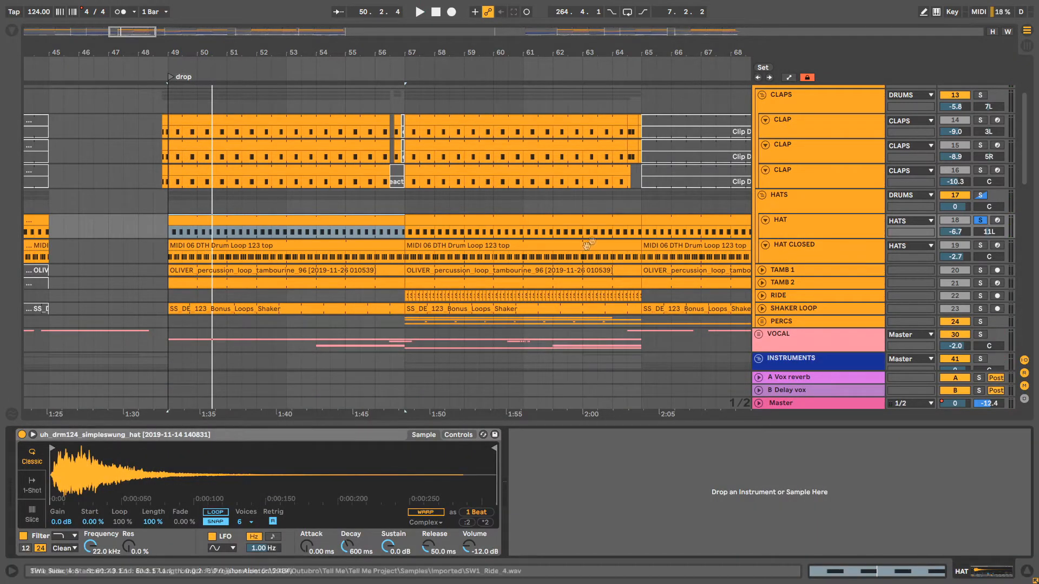
# Open the HAT CLOSED clip at bar 49 and examine its sixteenth-note pattern and velocities up close
pyautogui.click(266, 247)
pyautogui.doubleClick(265, 247)
pyautogui.moveTo(309, 431); pyautogui.dragTo(1029, 552)
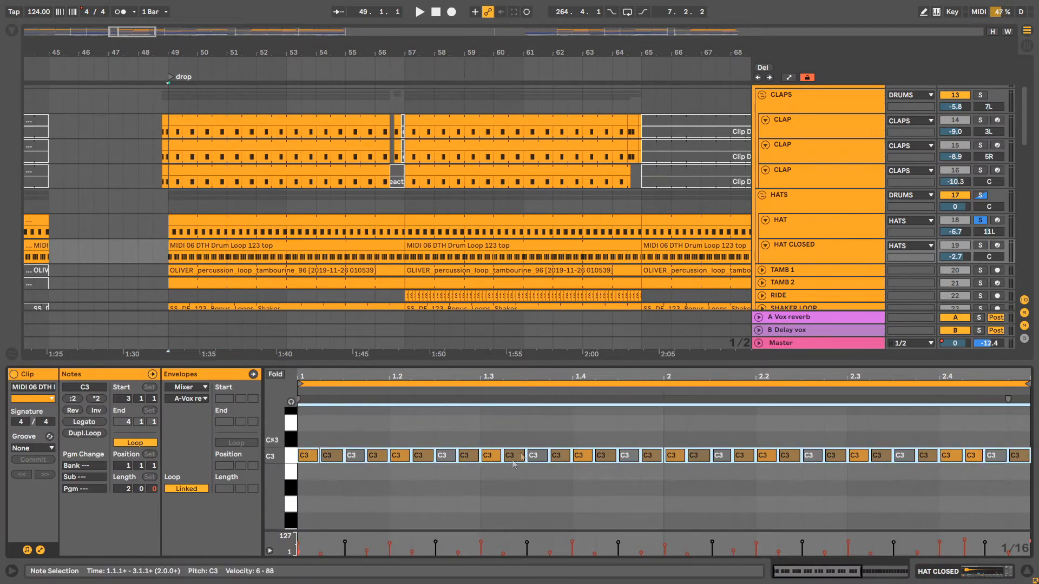
pyautogui.click(435, 497)
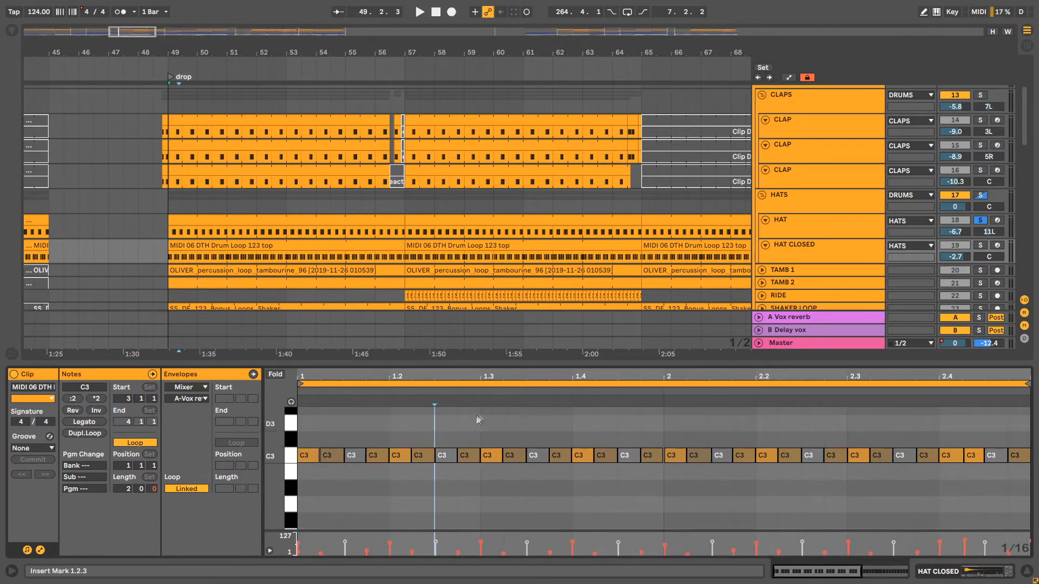
pyautogui.moveTo(315, 375); pyautogui.dragTo(316, 468)
pyautogui.moveTo(412, 377); pyautogui.dragTo(395, 376)
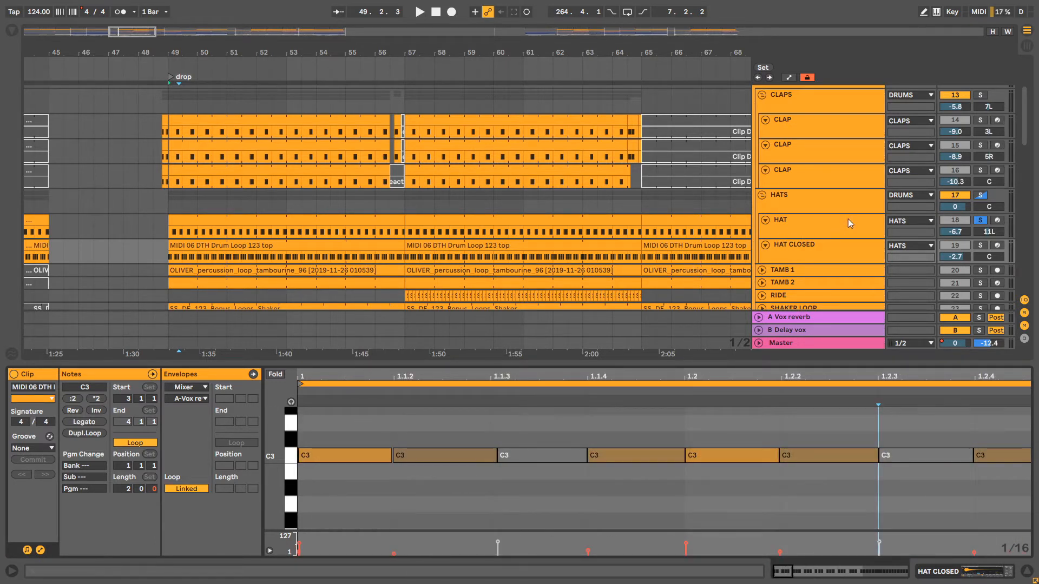
# Inspect the devices on the HAT and HAT CLOSED tracks and on the HATS group
pyautogui.click(810, 234)
pyautogui.click(798, 251)
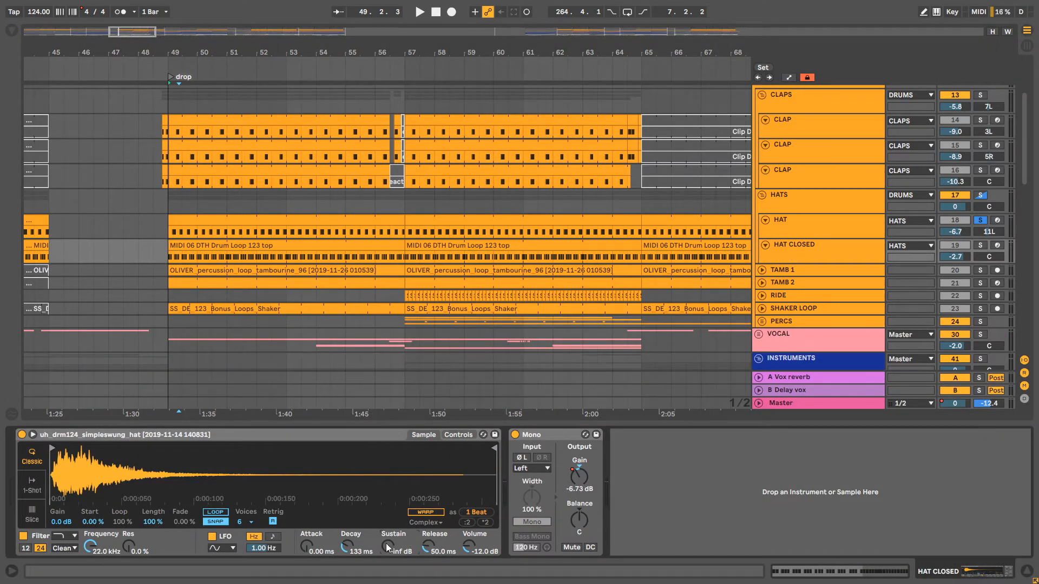
pyautogui.click(823, 208)
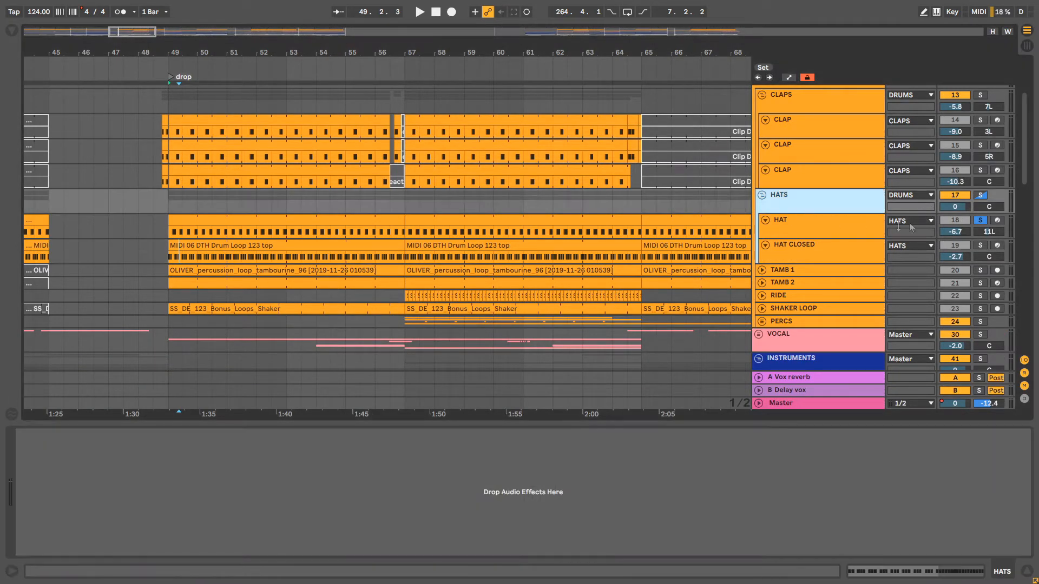
# Try the HAT track's sampler with its sustain at -inf dB while auditioning the hat
pyautogui.click(827, 231)
pyautogui.press('space')
pyautogui.press('space')
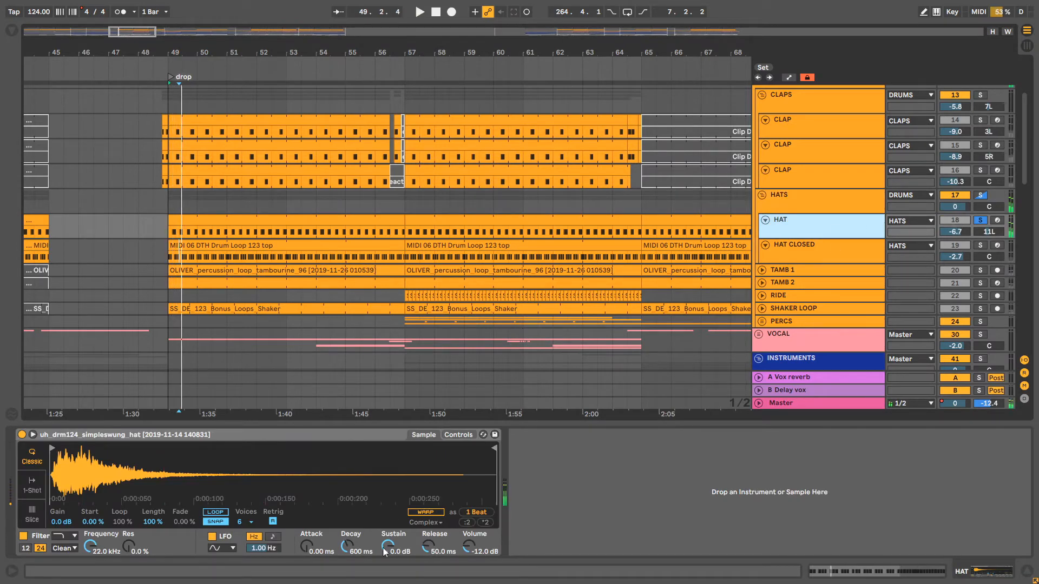
pyautogui.moveTo(387, 545); pyautogui.dragTo(387, 558)
pyautogui.press('space')
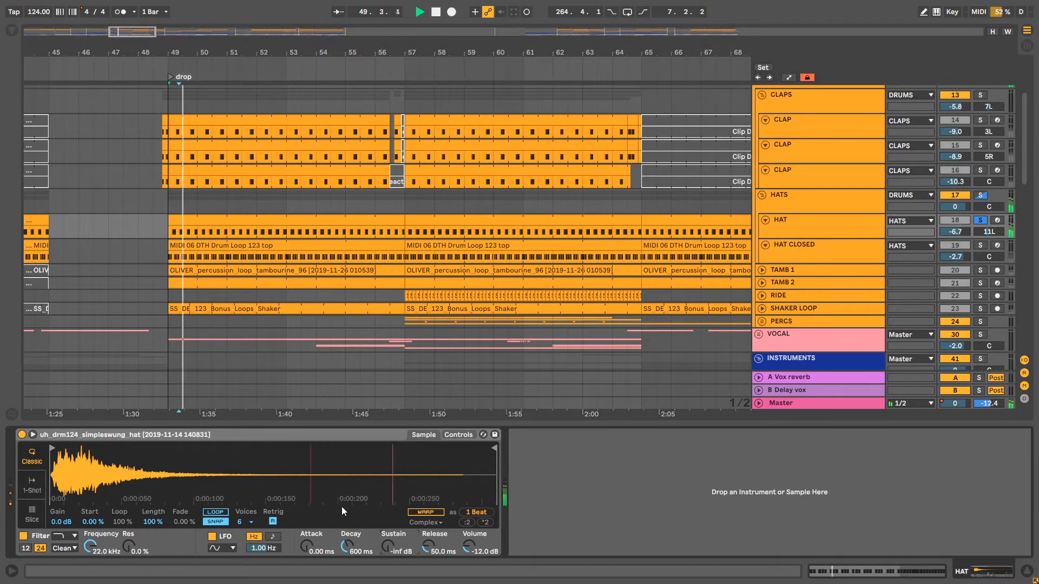
# Set the HAT sampler's decay to 93.7 ms and its sustain to 0.0 dB, then audition the hat
pyautogui.moveTo(348, 548); pyautogui.dragTo(388, 497)
pyautogui.press('space')
pyautogui.press('space')
pyautogui.press('space')
# Add HAT CLOSED and the KICKS group to the soloed HAT track and audition them together at the drop
pyautogui.click(979, 245)
pyautogui.press('space')
pyautogui.scroll(4, 768, 212)
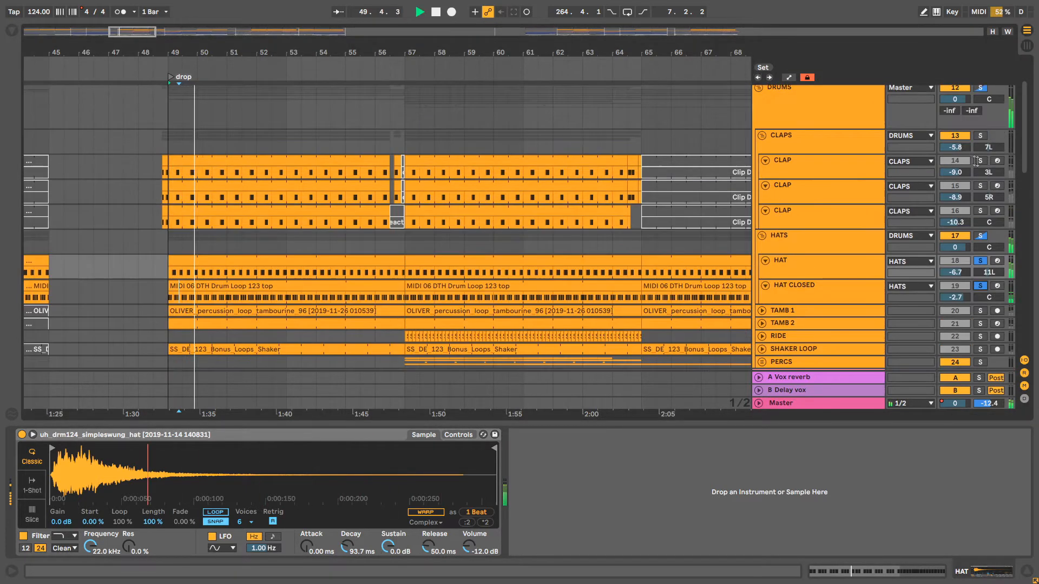
pyautogui.press('space')
pyautogui.press('space')
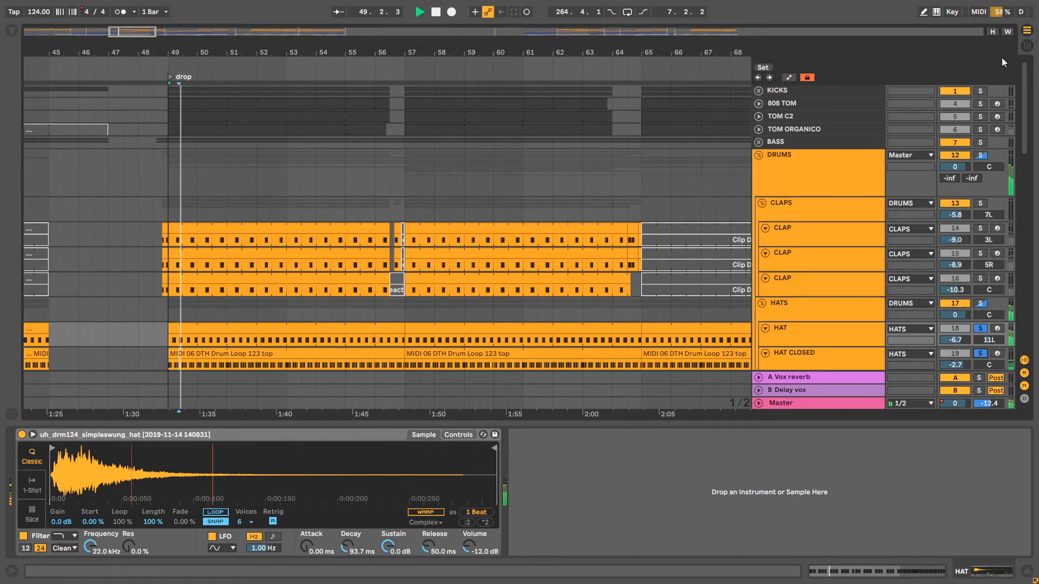
pyautogui.click(980, 91)
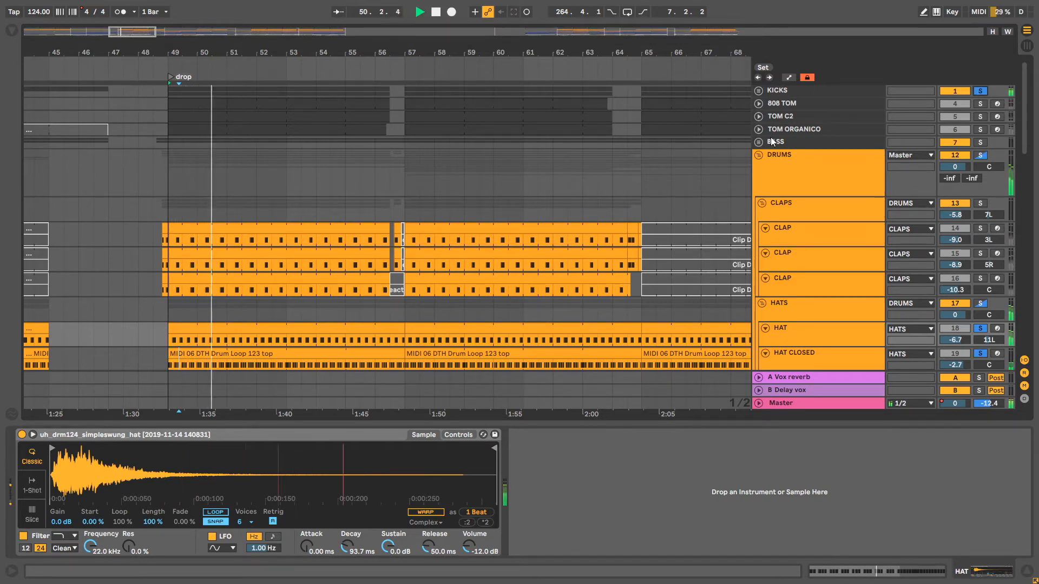
pyautogui.scroll(-5, 492, 199)
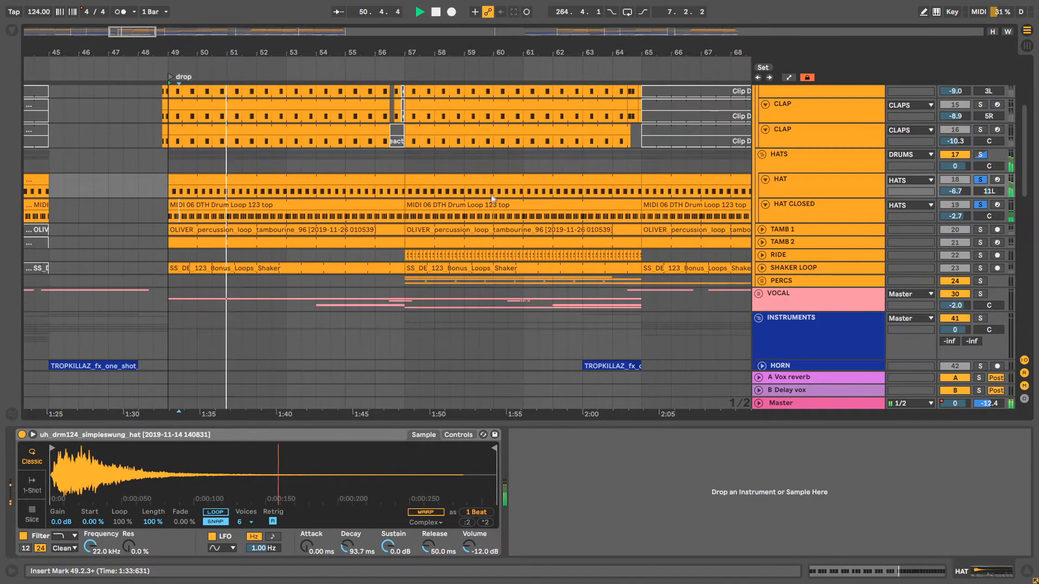
# Unfold the TAMB 1 track, add it to the soloed hats and audition them together from the drop
pyautogui.press('space')
pyautogui.click(762, 229)
pyautogui.click(797, 232)
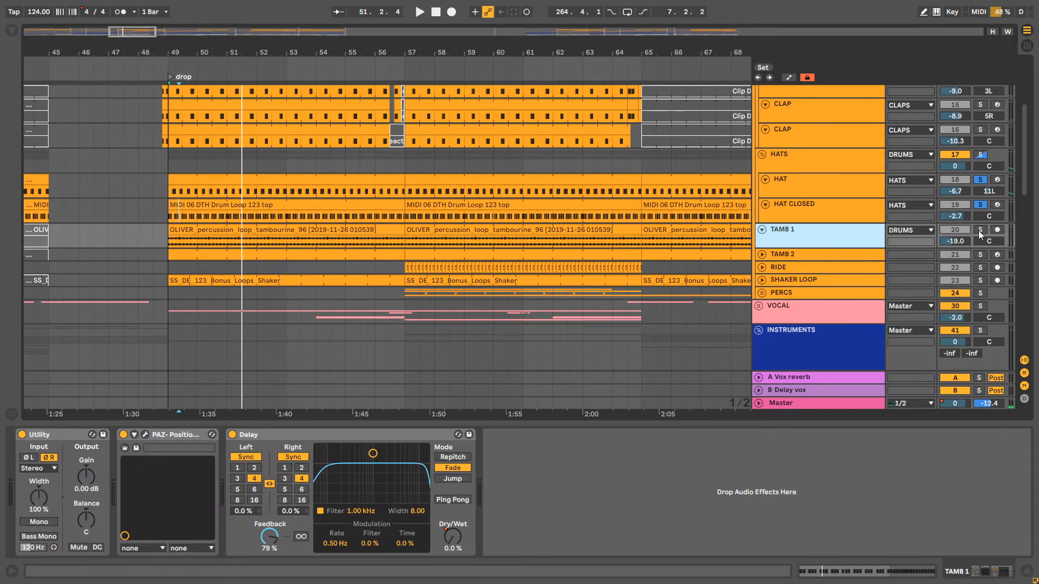
pyautogui.click(979, 230)
pyautogui.press('space')
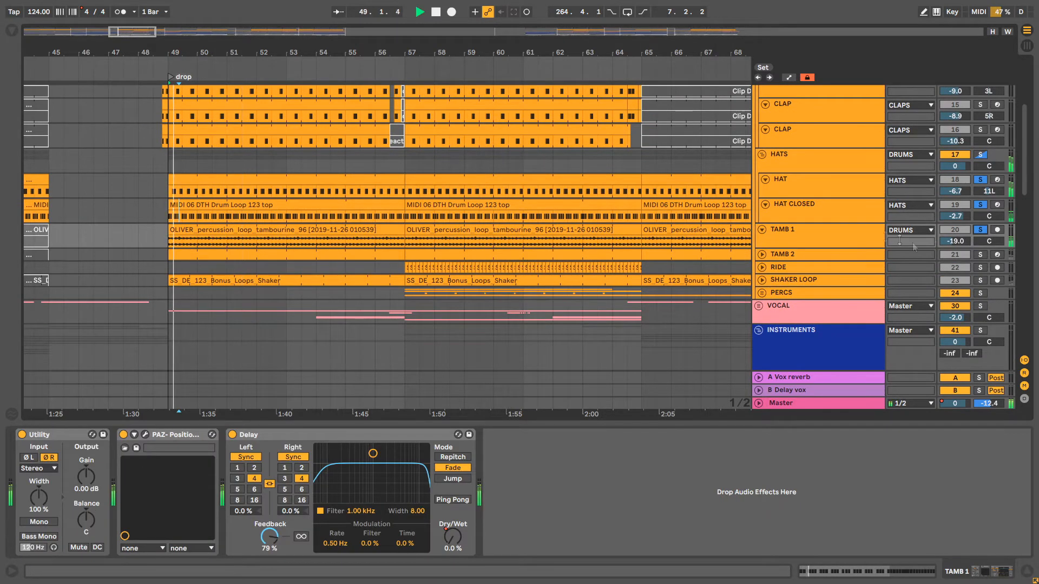
# Unfold the TAMB 2 track and add it to the soloed tracks, then unfold the RIDE track
pyautogui.click(762, 254)
pyautogui.click(980, 255)
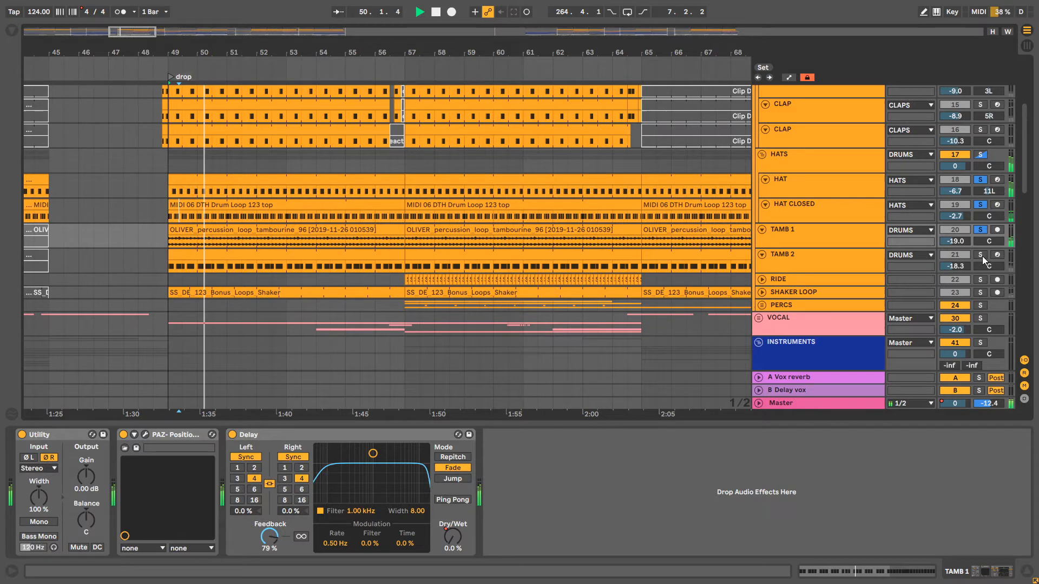
pyautogui.click(762, 279)
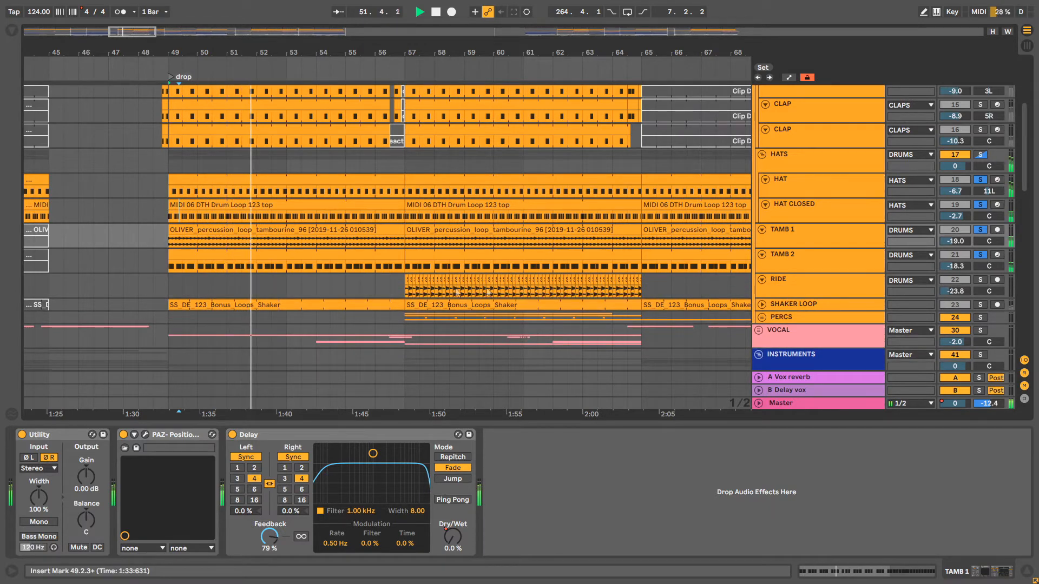
# Open the TAMB 2 clip's notes and audition TAMB 2 on its own, then together with TAMB 1
pyautogui.press('space')
pyautogui.doubleClick(387, 254)
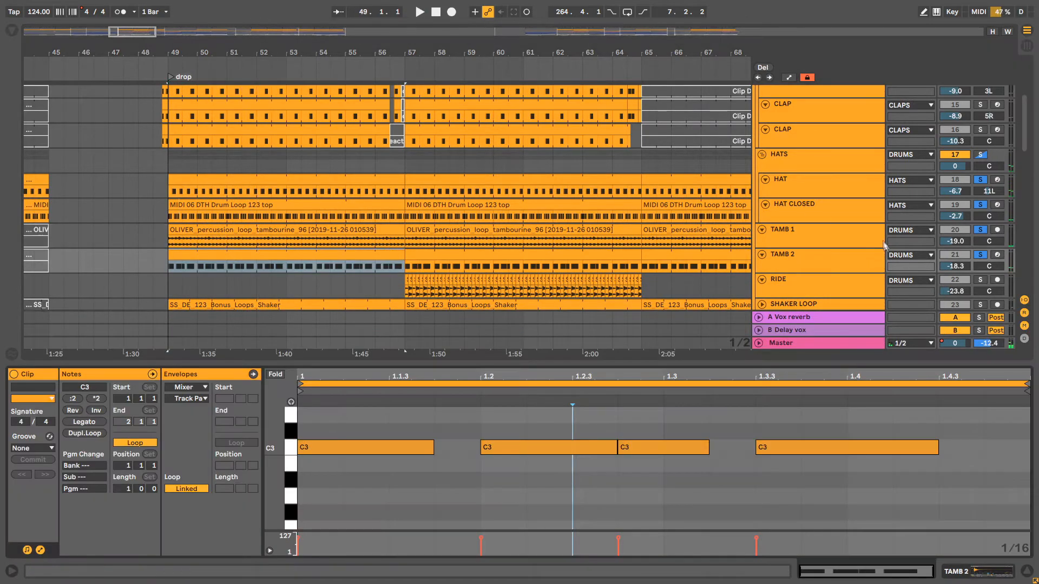
pyautogui.click(981, 254)
pyautogui.press('space')
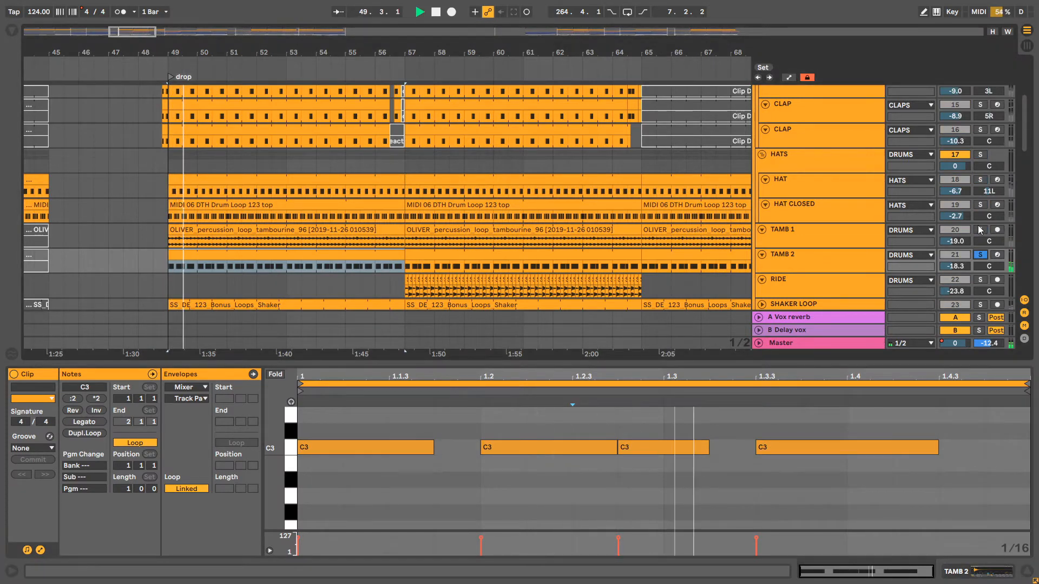
pyautogui.keyDown('ctrl'); pyautogui.click(981, 229); pyautogui.keyUp('ctrl')
# Unfold SHAKER LOOP and add it to the soloed tambourines during playback
pyautogui.scroll(-3, 408, 230)
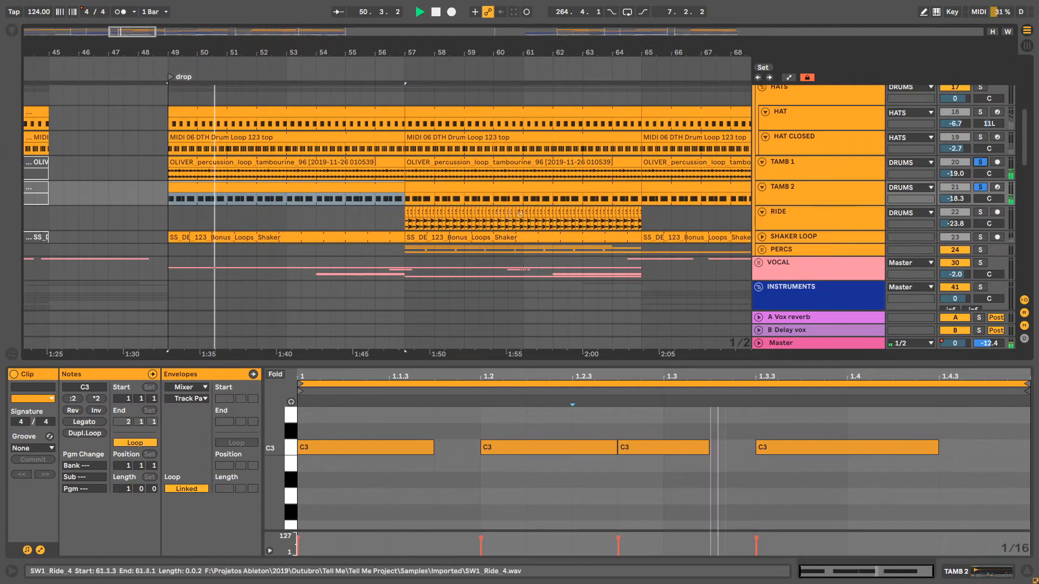
pyautogui.click(763, 237)
pyautogui.keyDown('ctrl'); pyautogui.click(981, 238); pyautogui.keyUp('ctrl')
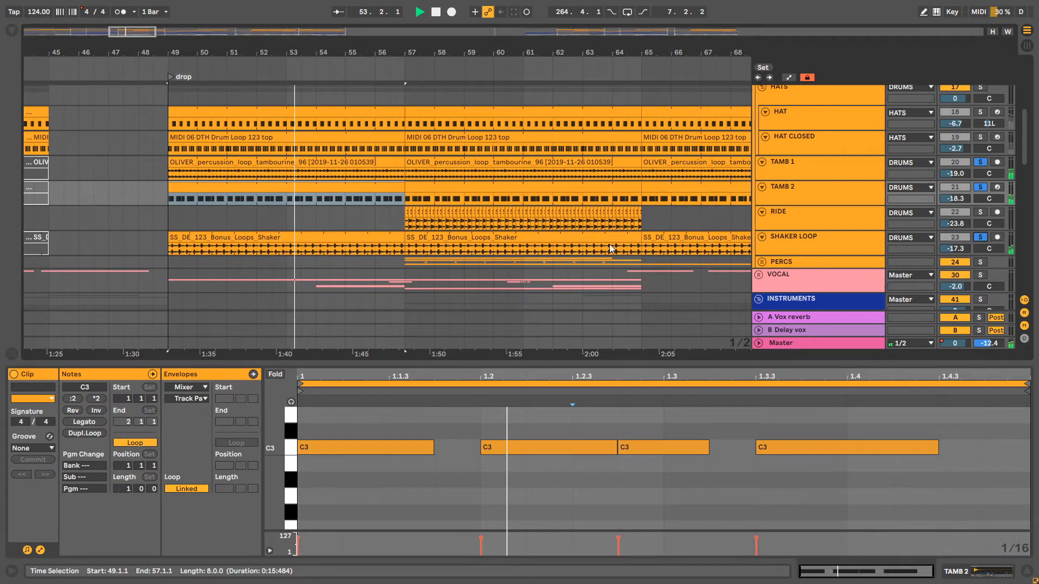
# Show the RIDE clip at bar 57, add RIDE to the soloed tracks and audition them from there
pyautogui.click(617, 219)
pyautogui.press('space')
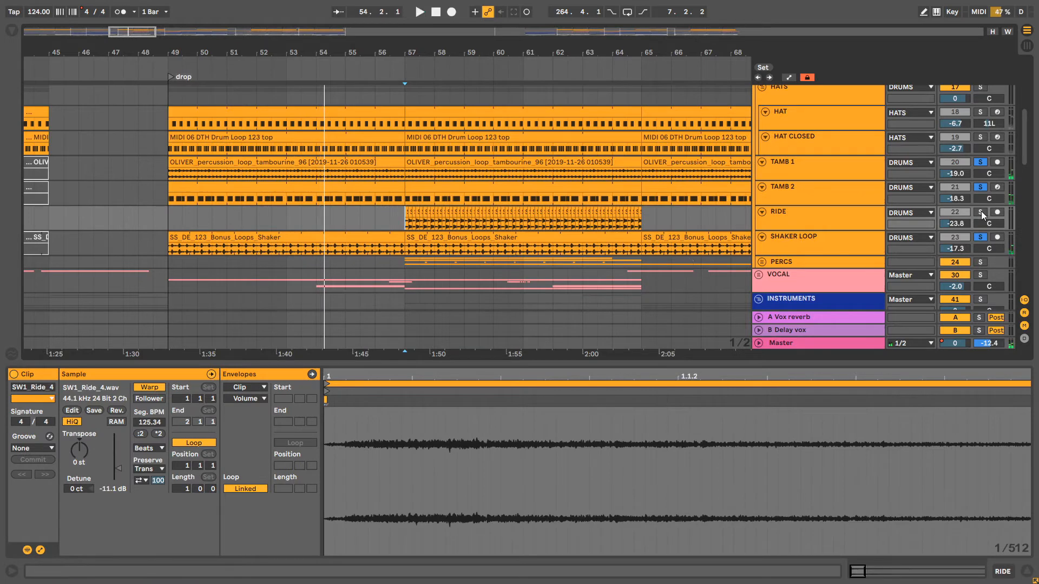
pyautogui.press('space')
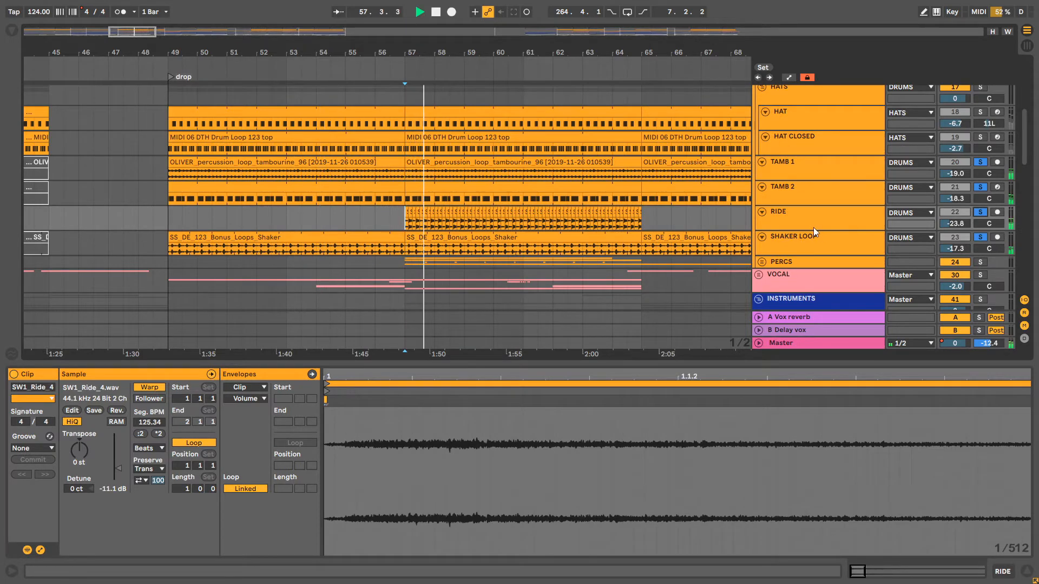
pyautogui.moveTo(549, 53); pyautogui.dragTo(548, 16)
pyautogui.press('space')
# Examine where the ride enters across the arrangement, comparing bars 49–57 with bars 57–65 and the second drop
pyautogui.moveTo(517, 54); pyautogui.dragTo(517, 26)
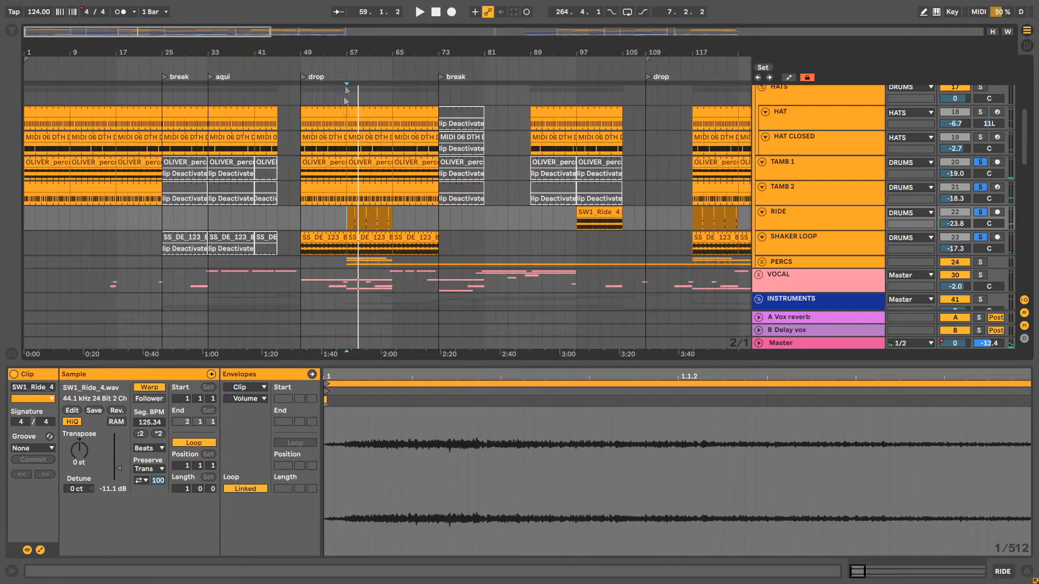
pyautogui.moveTo(301, 218); pyautogui.dragTo(371, 253)
pyautogui.moveTo(697, 56); pyautogui.dragTo(570, 69)
pyautogui.moveTo(554, 221); pyautogui.dragTo(623, 219)
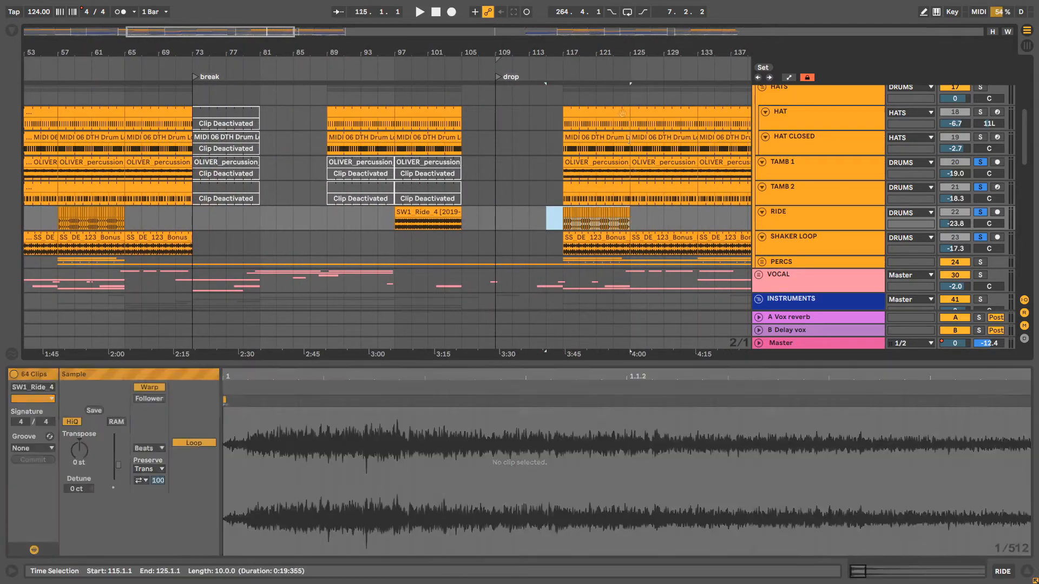
pyautogui.moveTo(586, 52); pyautogui.dragTo(588, 16)
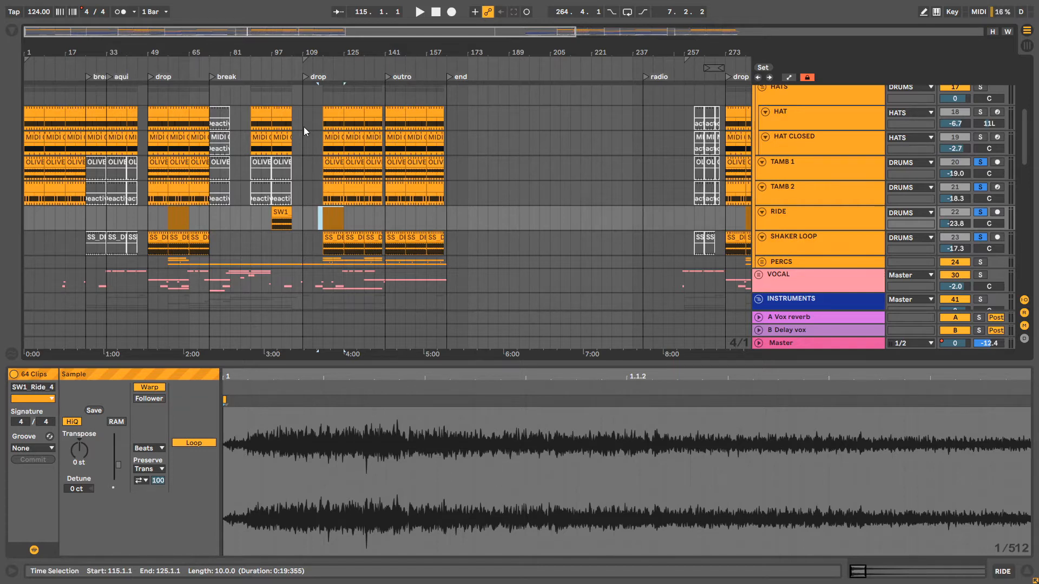
pyautogui.moveTo(154, 52); pyautogui.dragTo(227, 249)
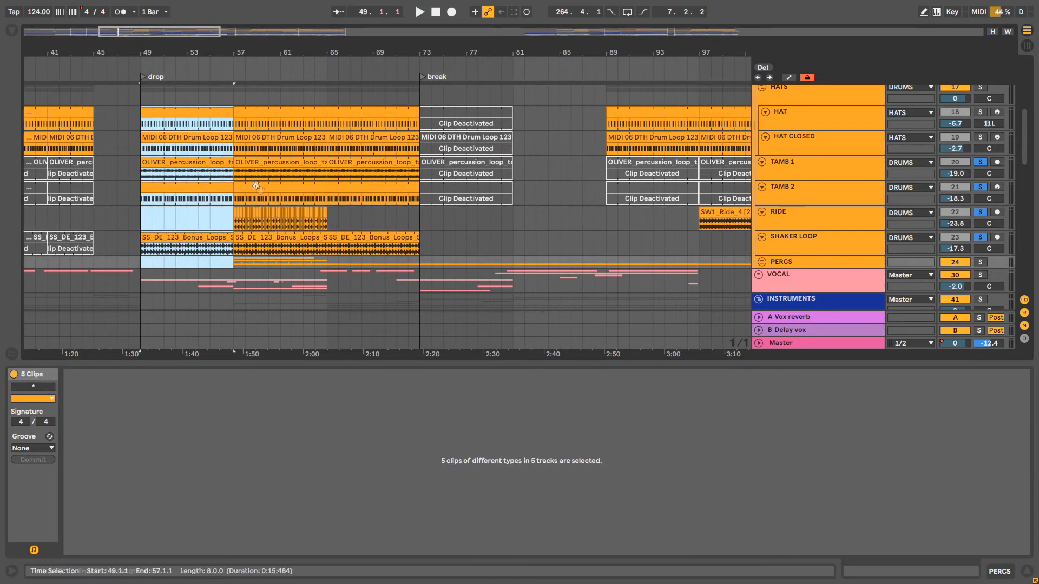
pyautogui.moveTo(233, 225); pyautogui.dragTo(323, 225)
# Unfold the PERCS group and show the FL_HHP_124_PERC_78A_G clip at bar 57 on the first PERC 1 track
pyautogui.scroll(-1, 340, 216)
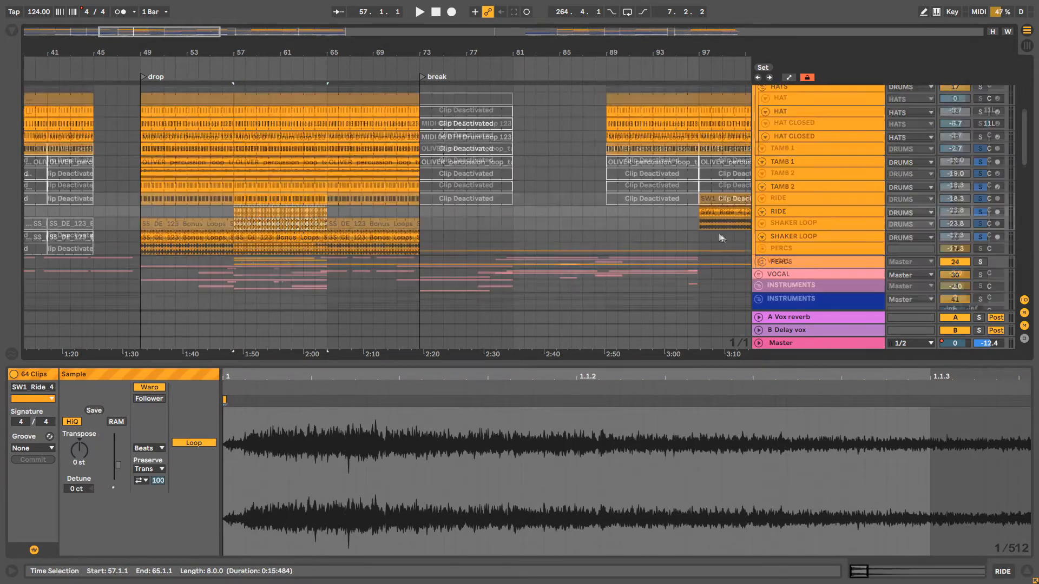
pyautogui.click(762, 238)
pyautogui.scroll(-2, 702, 232)
pyautogui.scroll(-1, 323, 210)
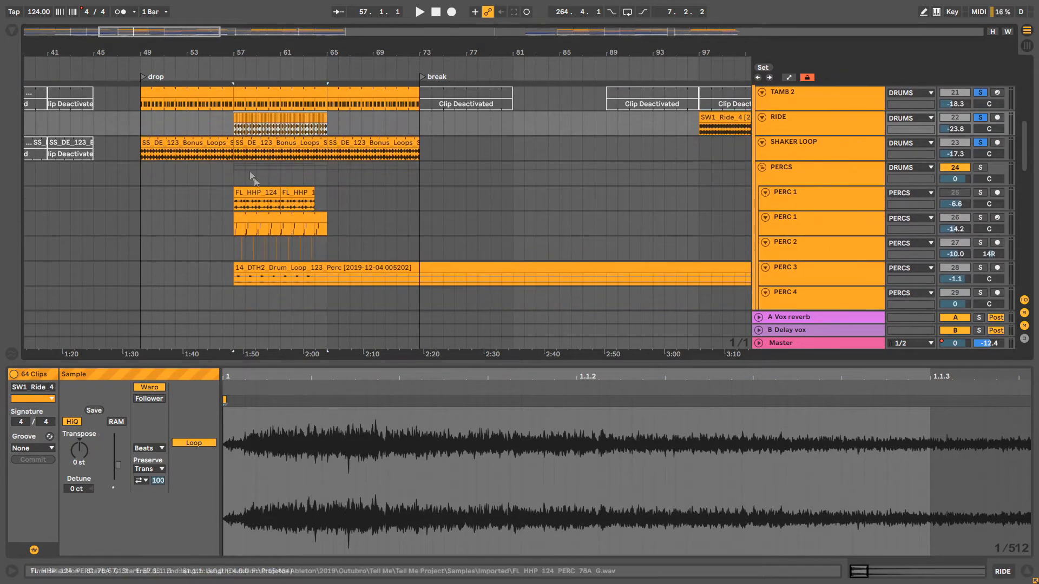
pyautogui.moveTo(241, 53); pyautogui.dragTo(250, 108)
pyautogui.click(300, 199)
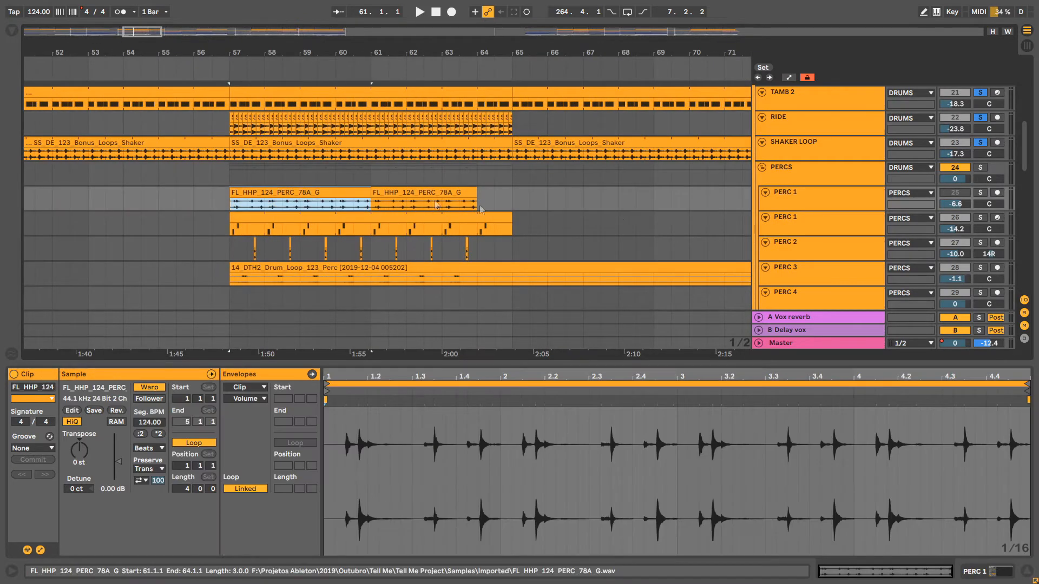
# Clear the solos and delete the PERC 1 audio track that holds the FL_HHP_124_PERC_78A_G clips
pyautogui.click(980, 193)
pyautogui.click(981, 193)
pyautogui.click(828, 201)
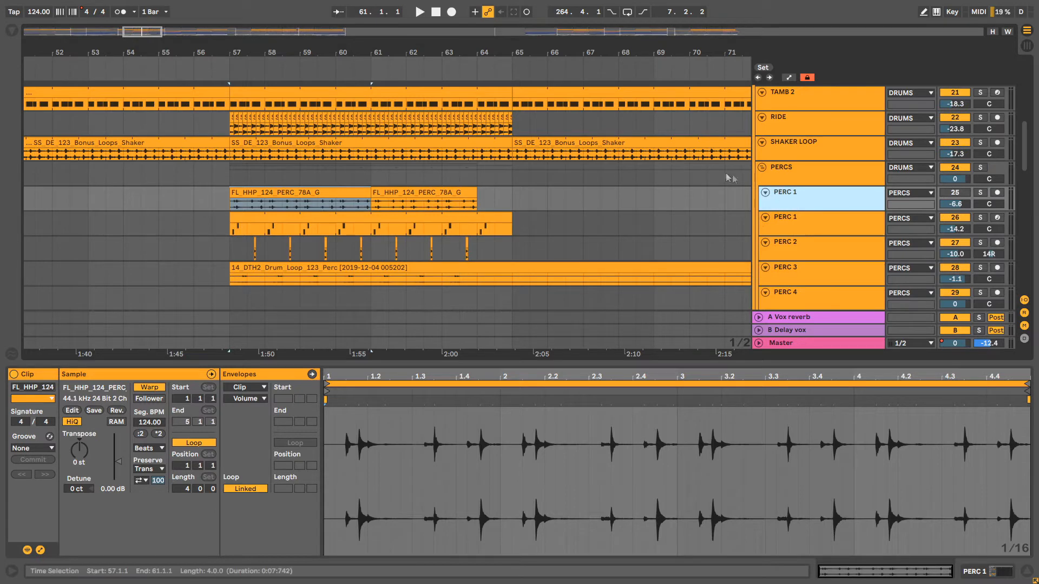
pyautogui.press('Delete')
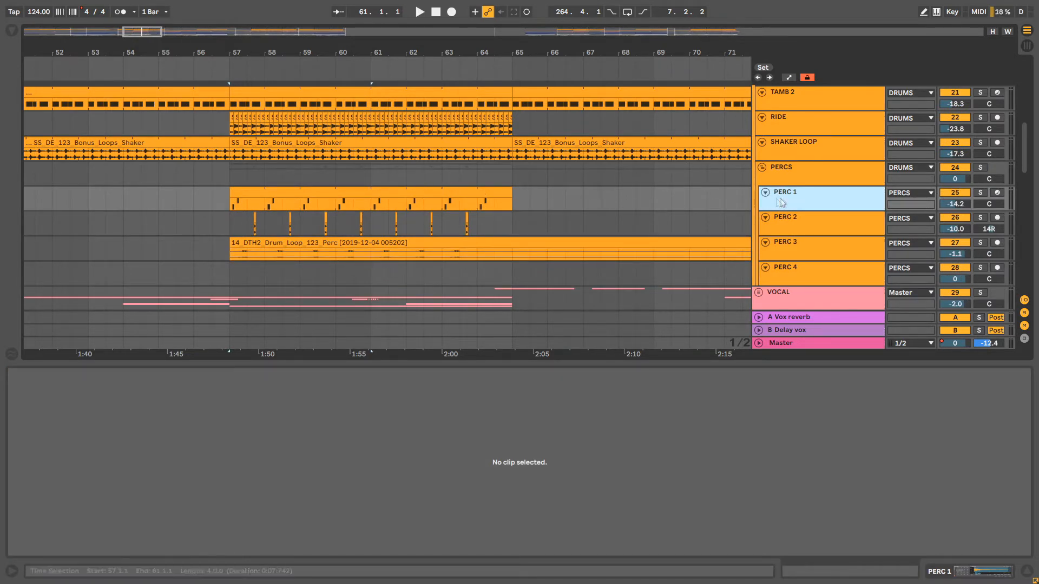
# Inspect the remaining PERC 1 track's Drum Rack and its ESWSL Bongo 01 and ESWSL Bongo 04 pads
pyautogui.doubleClick(811, 199)
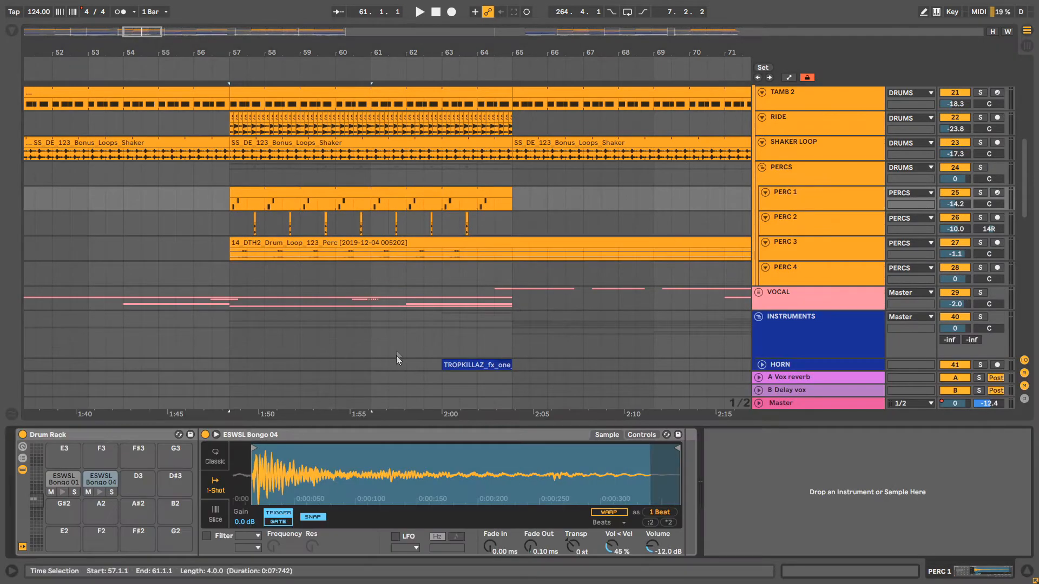
pyautogui.click(79, 436)
pyautogui.click(63, 479)
pyautogui.click(103, 480)
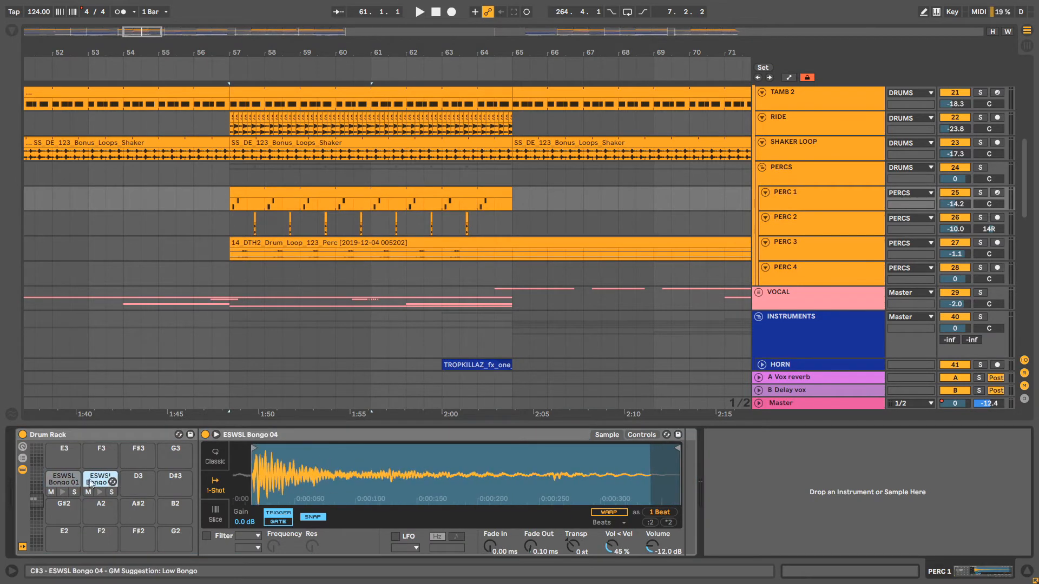
# Solo and audition PERC 1 from bar 57, and open its clip to view the bongo notes
pyautogui.click(981, 193)
pyautogui.press('space')
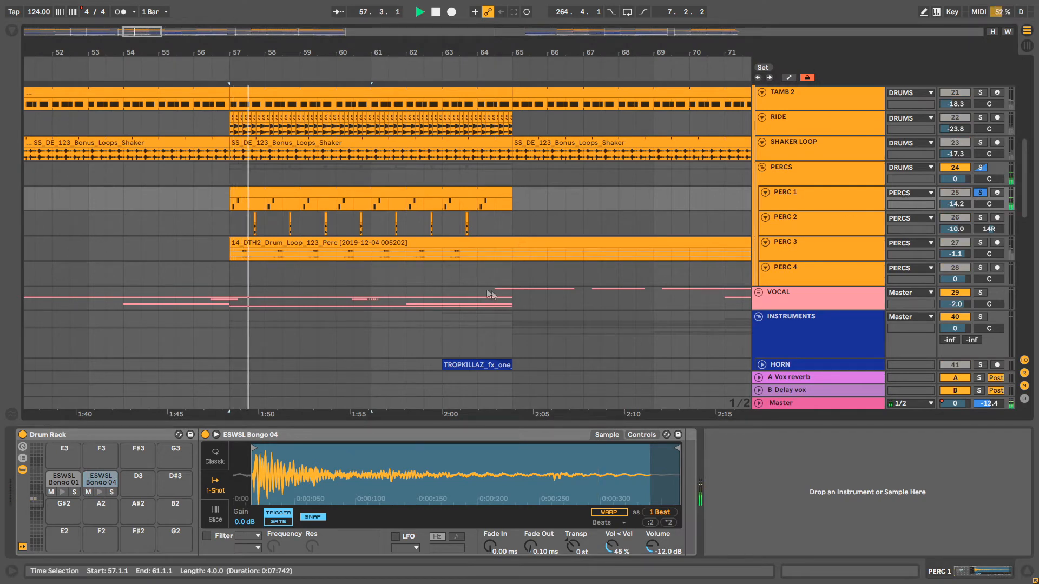
pyautogui.click(347, 192)
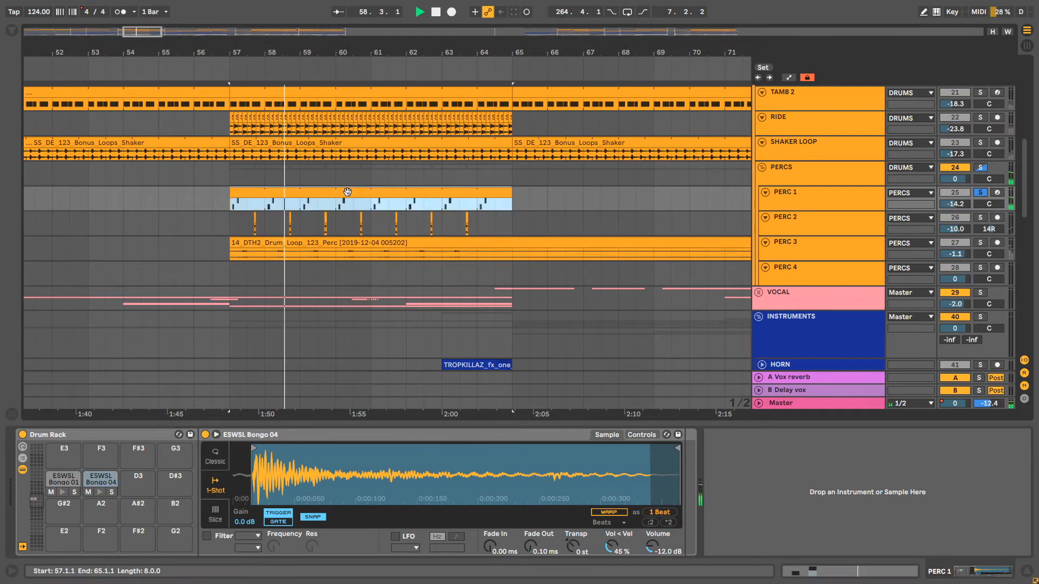
pyautogui.doubleClick(347, 192)
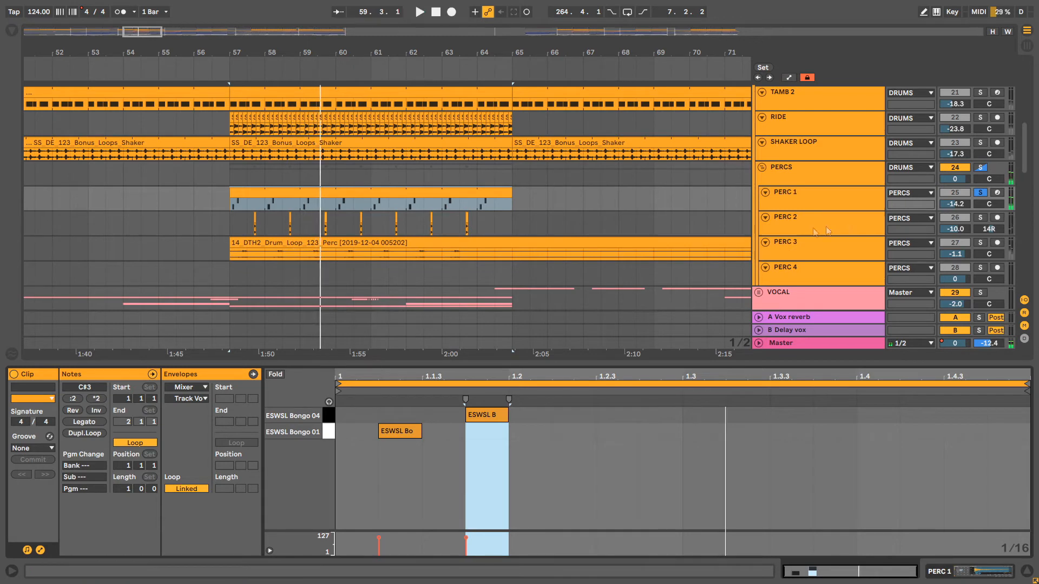
# Add PERC 2 and PERC 3 to the soloed PERC 1 and audition the percussion from bar 57
pyautogui.click(981, 218)
pyautogui.click(237, 224)
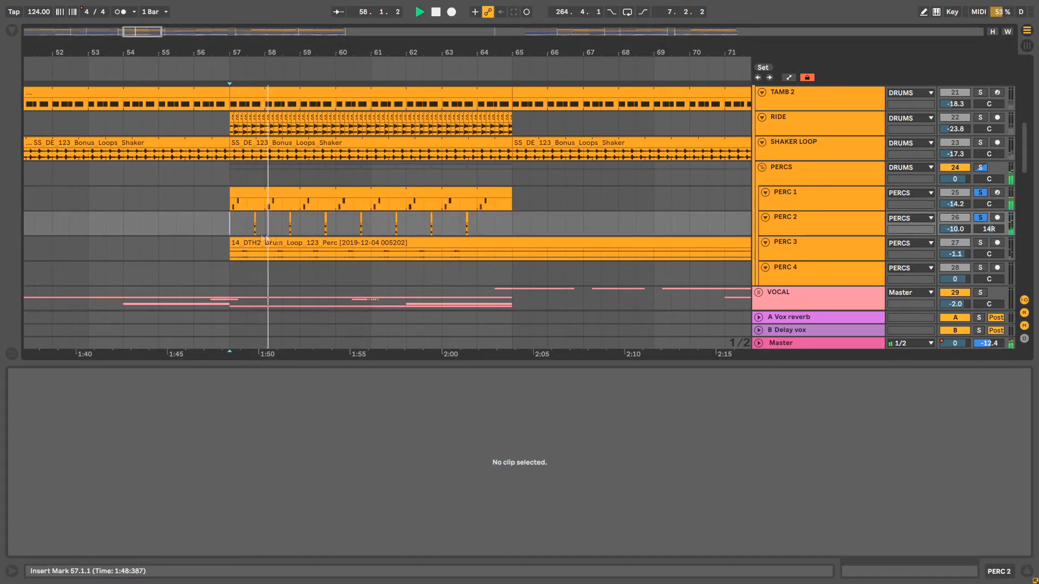
pyautogui.click(980, 242)
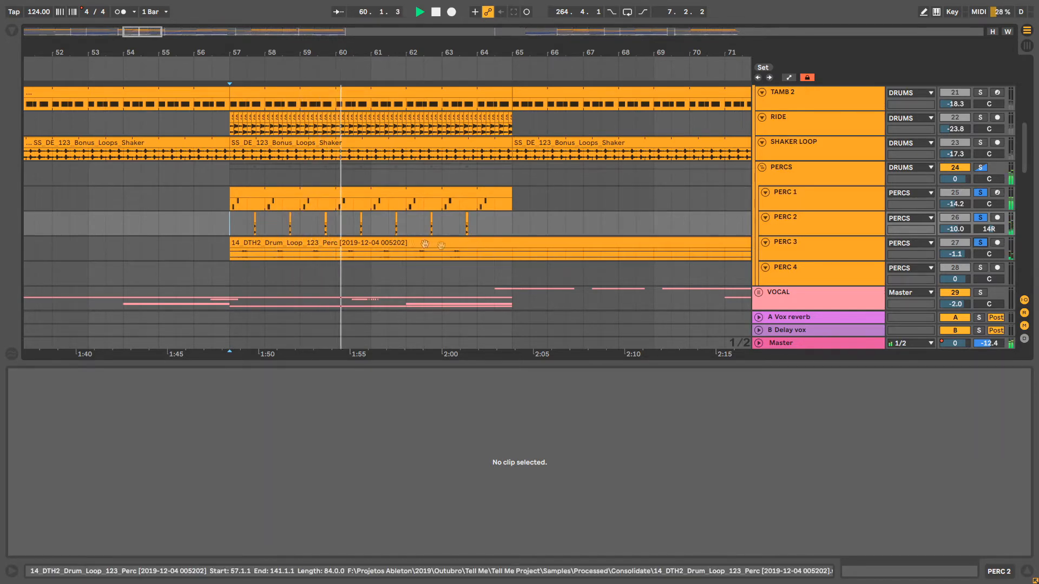
# Solo the whole DRUMS group and play it from bar 57
pyautogui.scroll(6, 904, 189)
pyautogui.press('space')
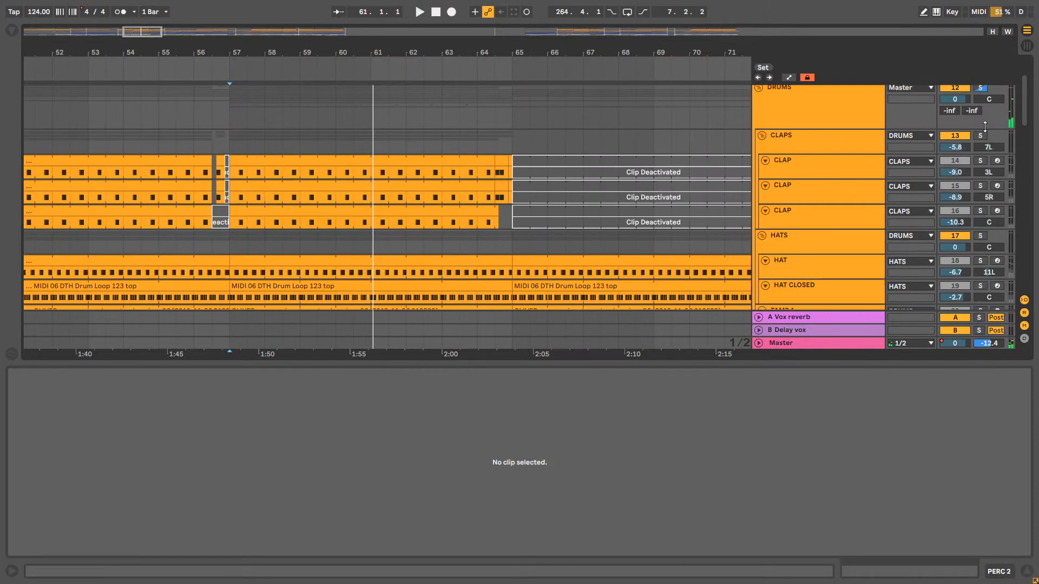
pyautogui.scroll(1, 974, 121)
pyautogui.click(981, 128)
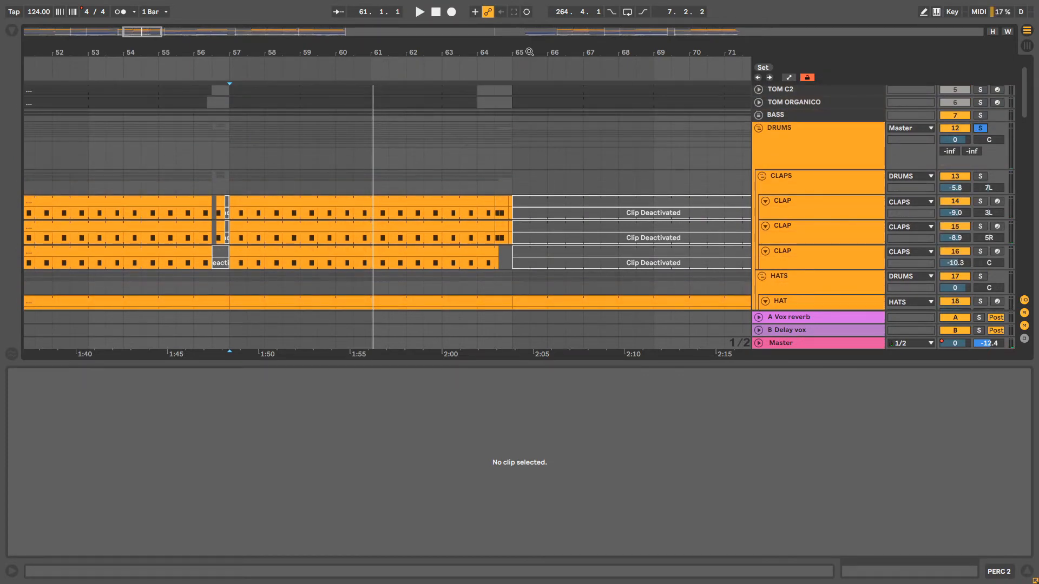
pyautogui.moveTo(530, 52); pyautogui.dragTo(670, 34)
pyautogui.click(484, 68)
# Review the DRUMS group's tracks from the claps and hats to the percussion while the group plays
pyautogui.scroll(-3, 530, 171)
pyautogui.scroll(-5, 530, 172)
pyautogui.scroll(-3, 527, 187)
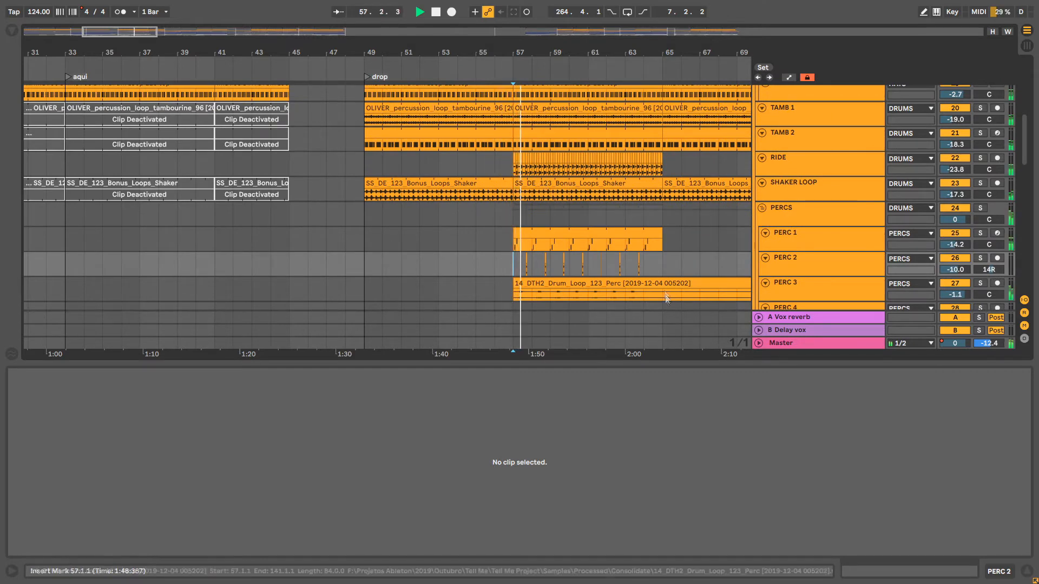
pyautogui.scroll(-2, 583, 230)
pyautogui.scroll(4, 583, 230)
pyautogui.scroll(-5, 574, 210)
pyautogui.scroll(4, 581, 205)
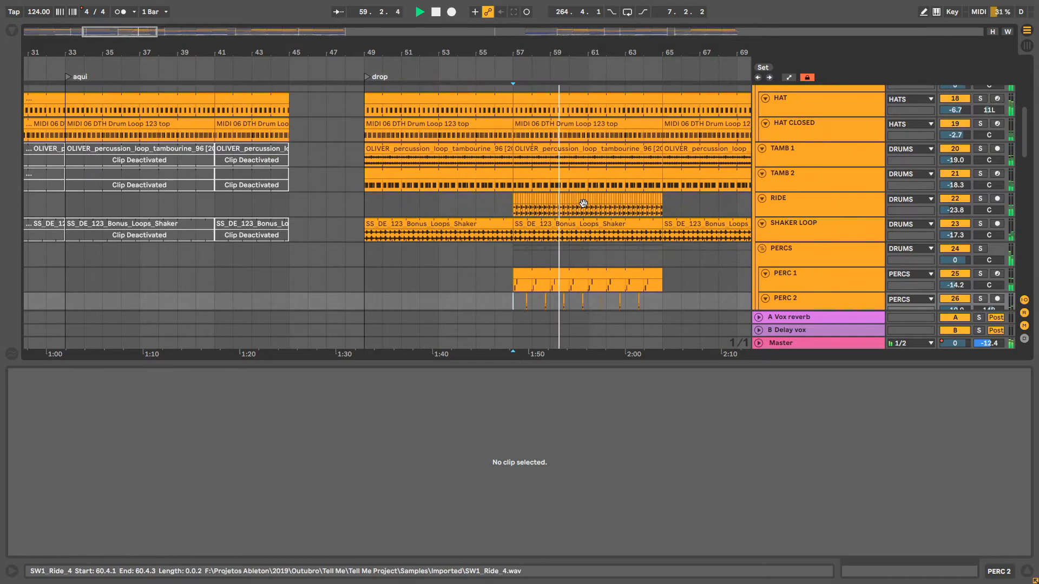
pyautogui.scroll(5, 579, 206)
pyautogui.press('space')
# Show the CLAPS group's Endless Smile 64 Intensit automation, enlarge its lane and examine the ramp before bar 57
pyautogui.click(792, 135)
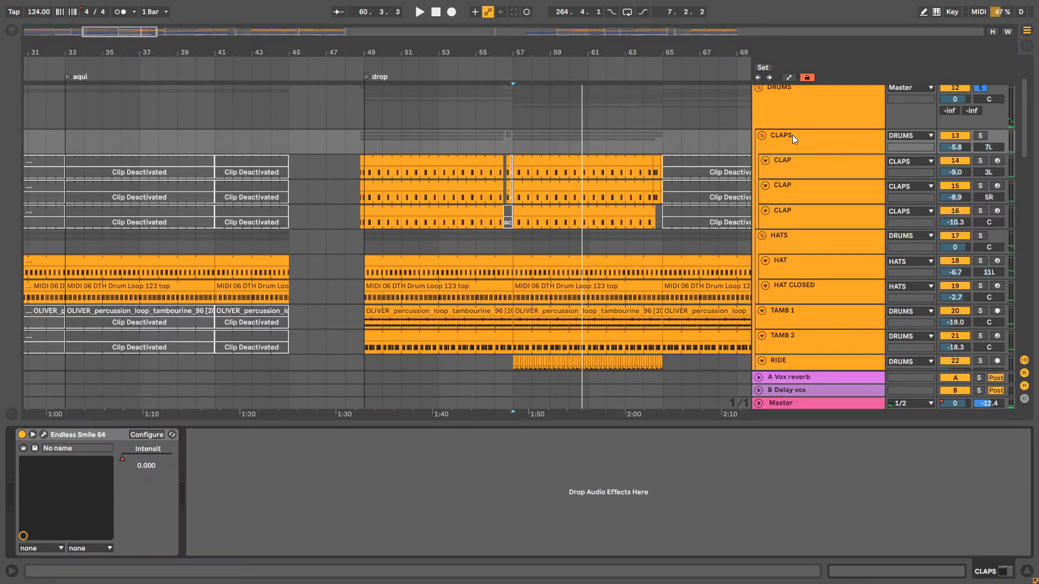
pyautogui.rightClick(124, 461)
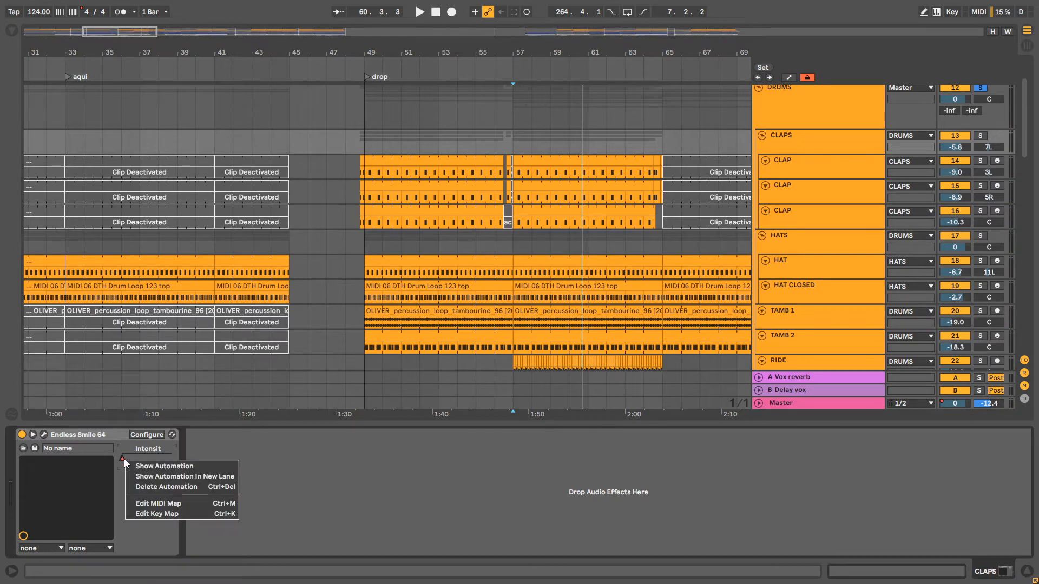
pyautogui.click(143, 467)
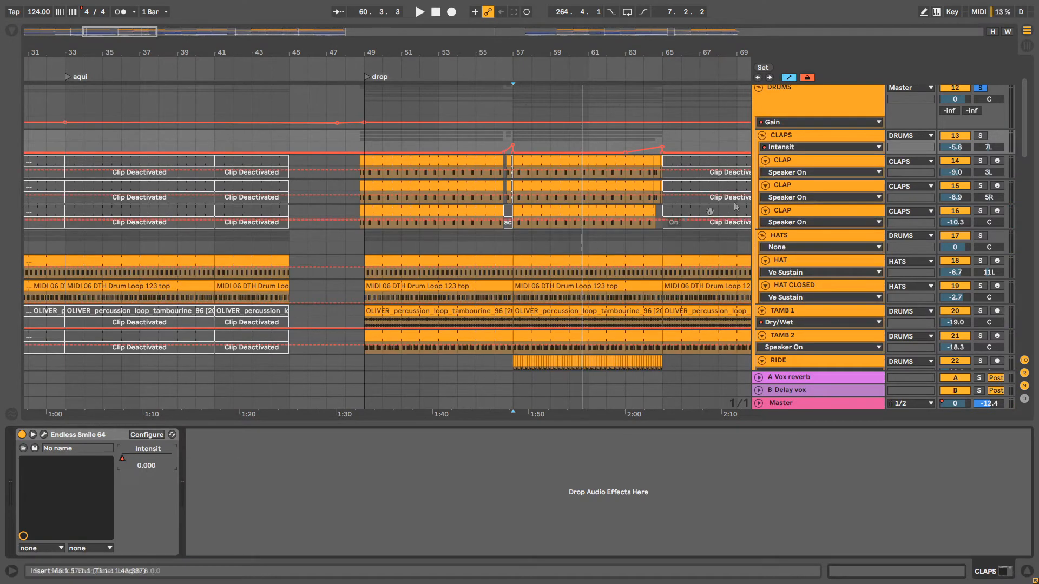
pyautogui.moveTo(830, 156); pyautogui.dragTo(829, 235)
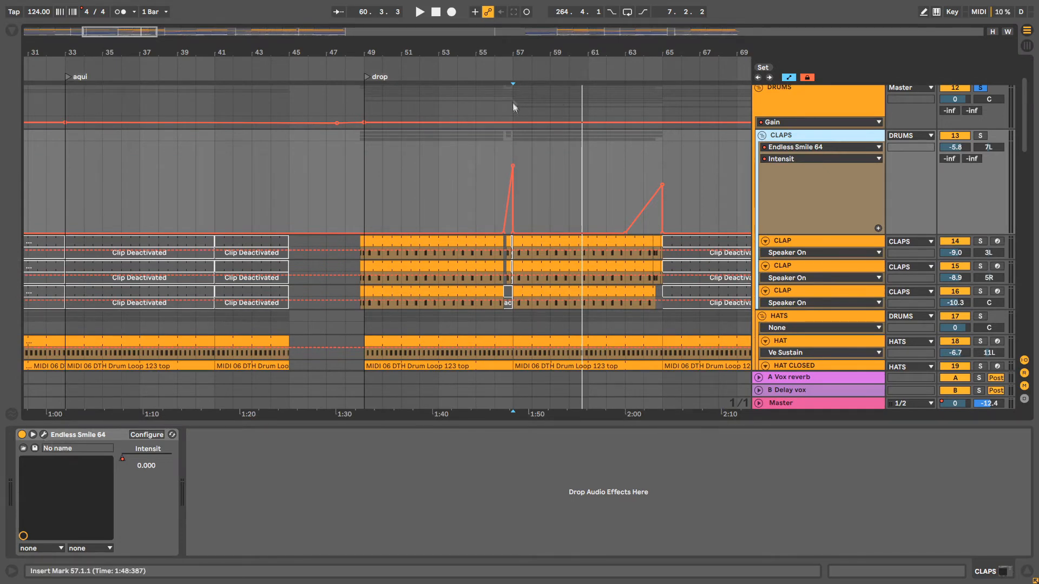
pyautogui.moveTo(517, 44); pyautogui.dragTo(490, 209)
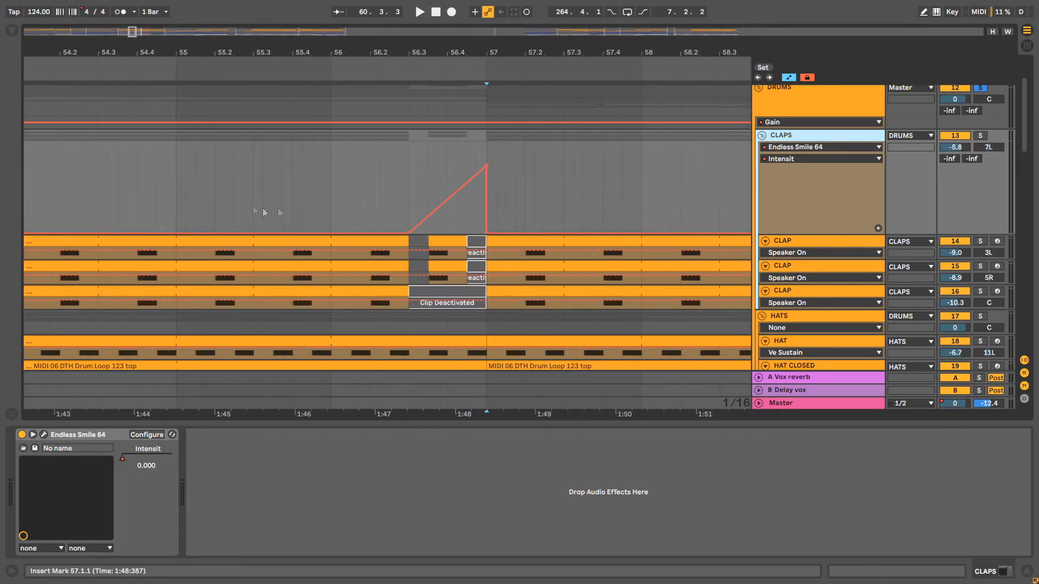
# Play the soloed drums from about bar 55 through the CLAPS group's Endless Smile ramp before bar 57
pyautogui.click(168, 183)
pyautogui.press('space')
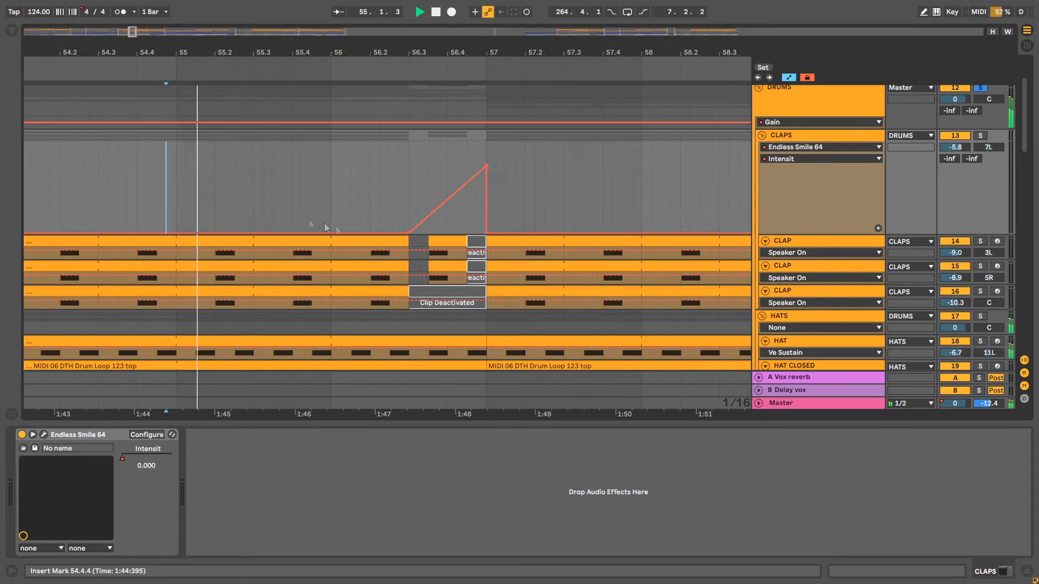
pyautogui.click(218, 205)
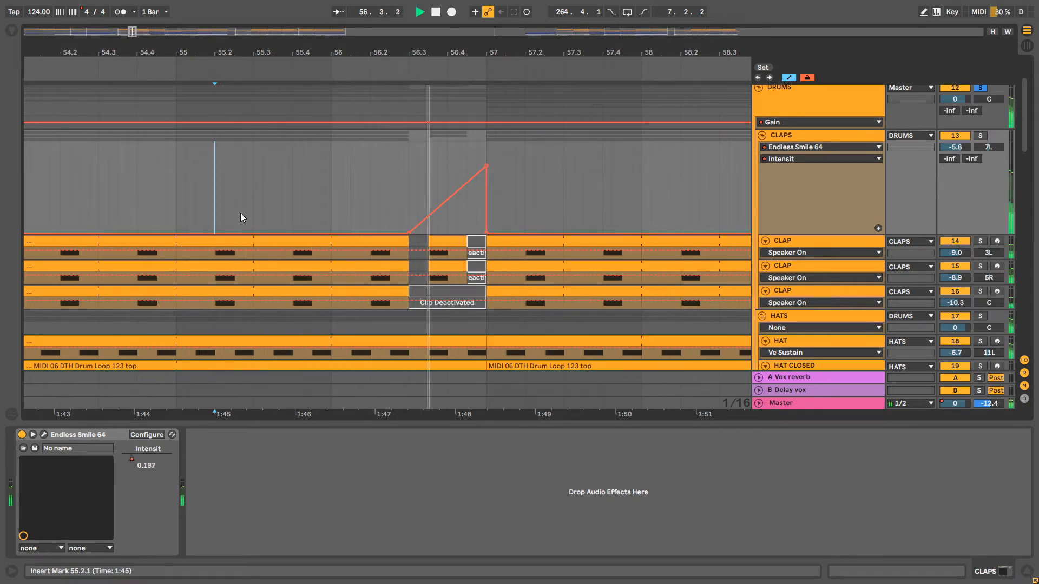
pyautogui.moveTo(498, 52); pyautogui.dragTo(308, 22)
pyautogui.press('space')
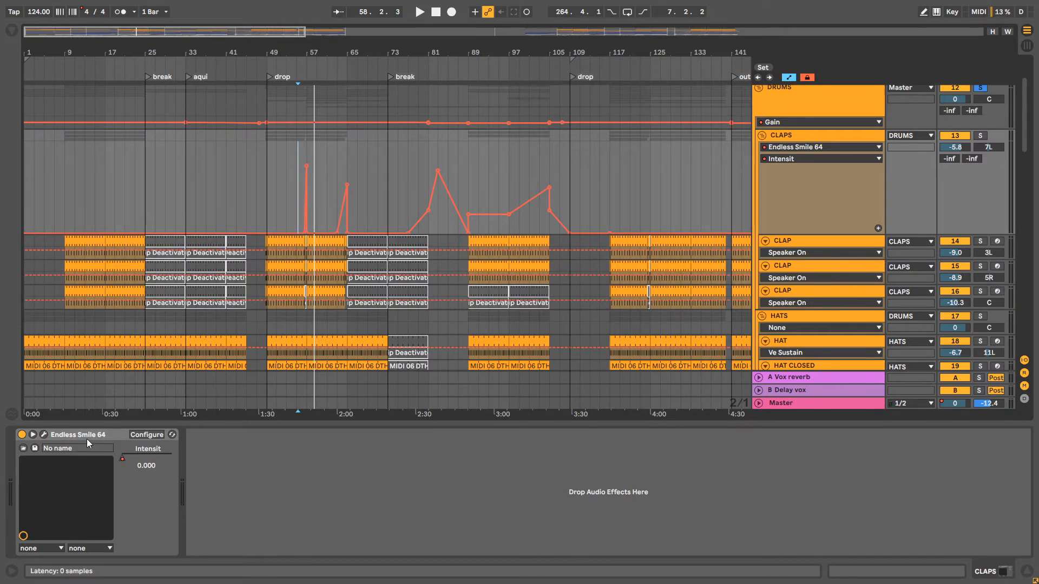
# Look over the CLAPS automation ramps in the first drop and hide the arrangement's automation lanes
pyautogui.moveTo(305, 54); pyautogui.dragTo(306, 86)
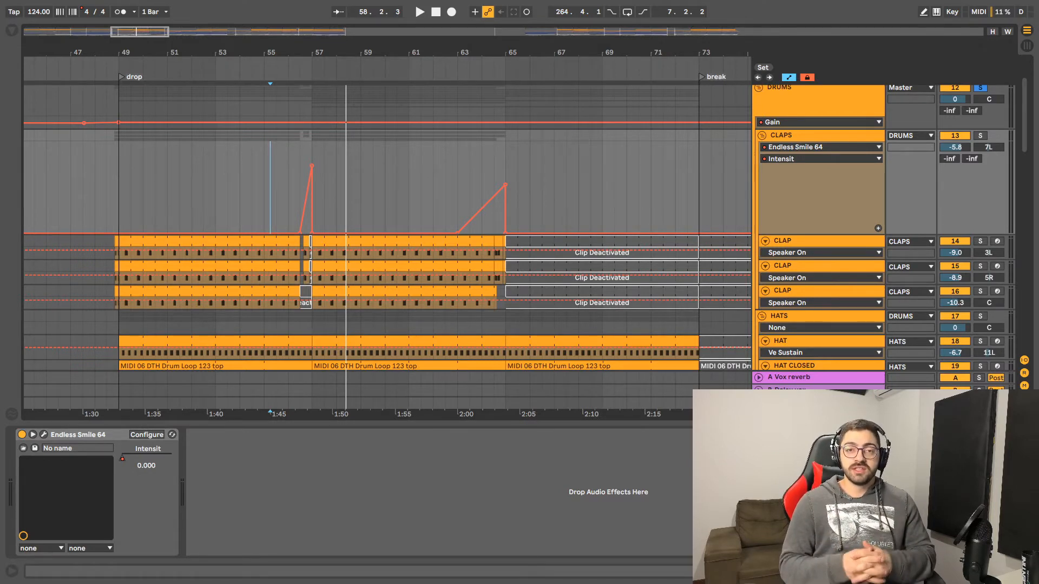
pyautogui.scroll(-3, 437, 267)
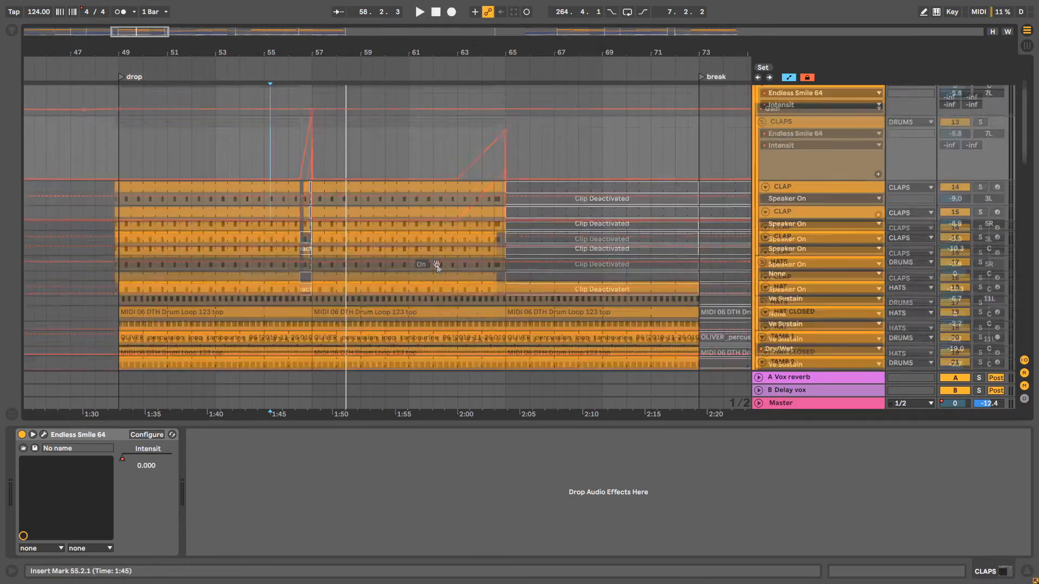
pyautogui.scroll(-8, 437, 266)
pyautogui.scroll(10, 740, 216)
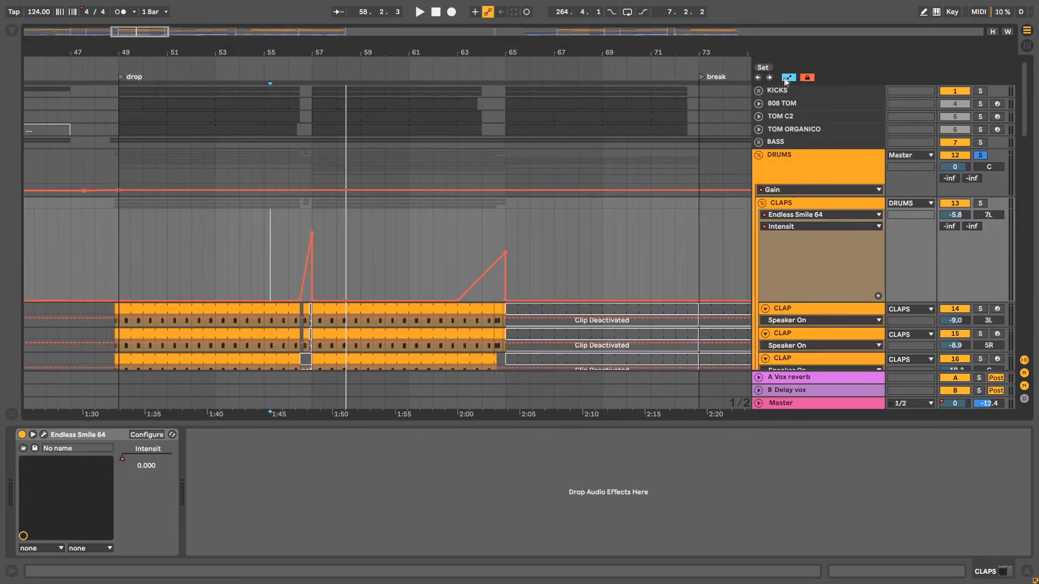
pyautogui.click(787, 78)
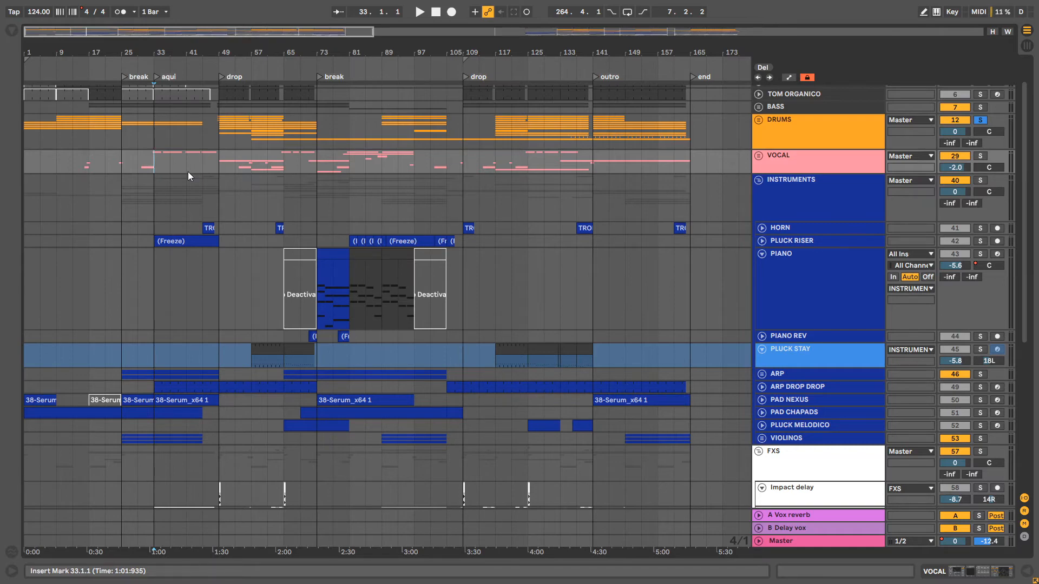
# Unfold the AMBIENCIAS group below the FXS tracks and review its tracks AMB 1 to AMB 6
pyautogui.scroll(-10, 187, 171)
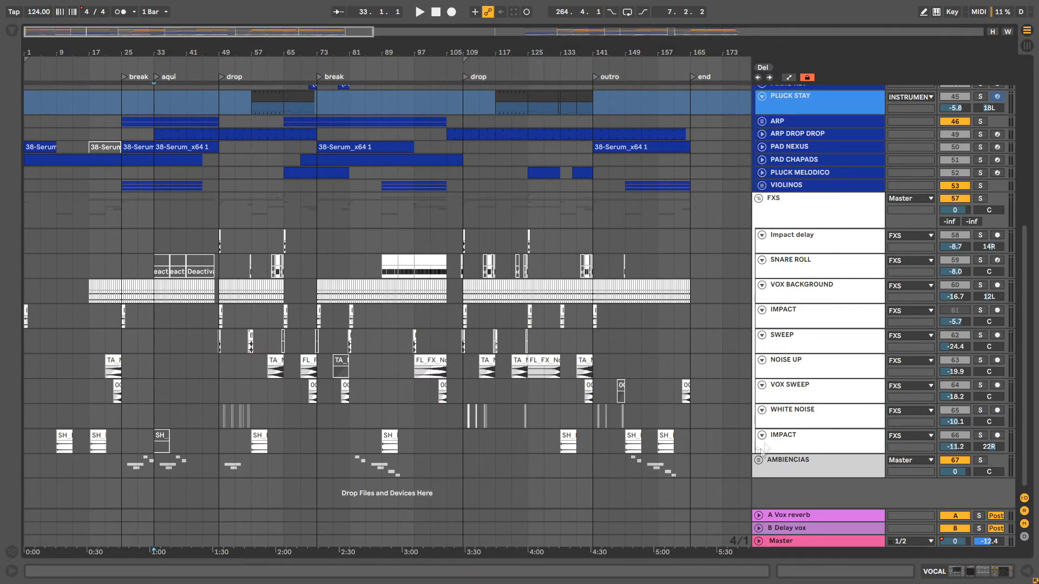
pyautogui.click(758, 461)
pyautogui.scroll(-4, 800, 434)
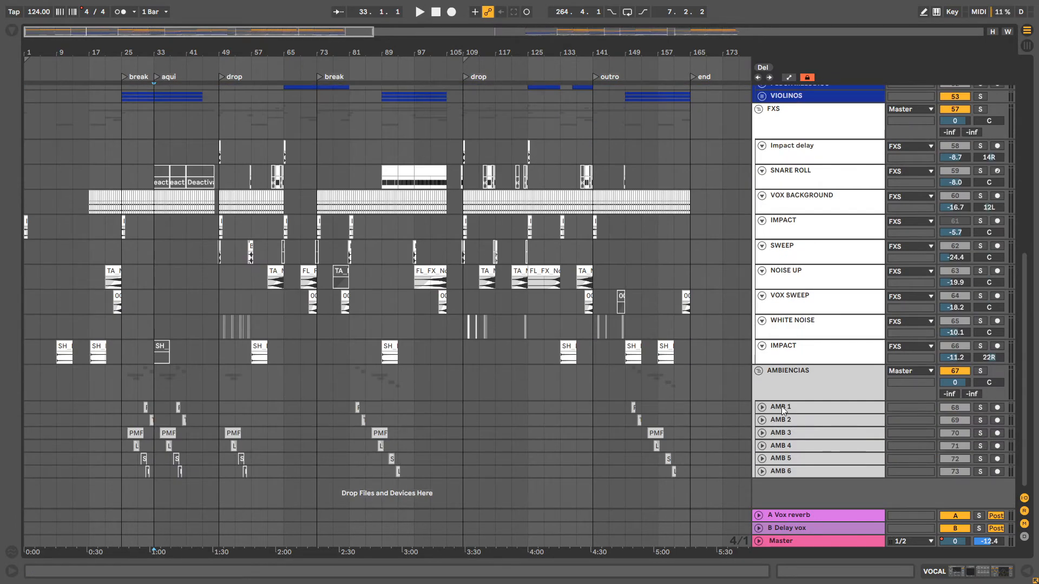
pyautogui.scroll(2, 785, 404)
pyautogui.click(785, 412)
pyautogui.scroll(5, 768, 379)
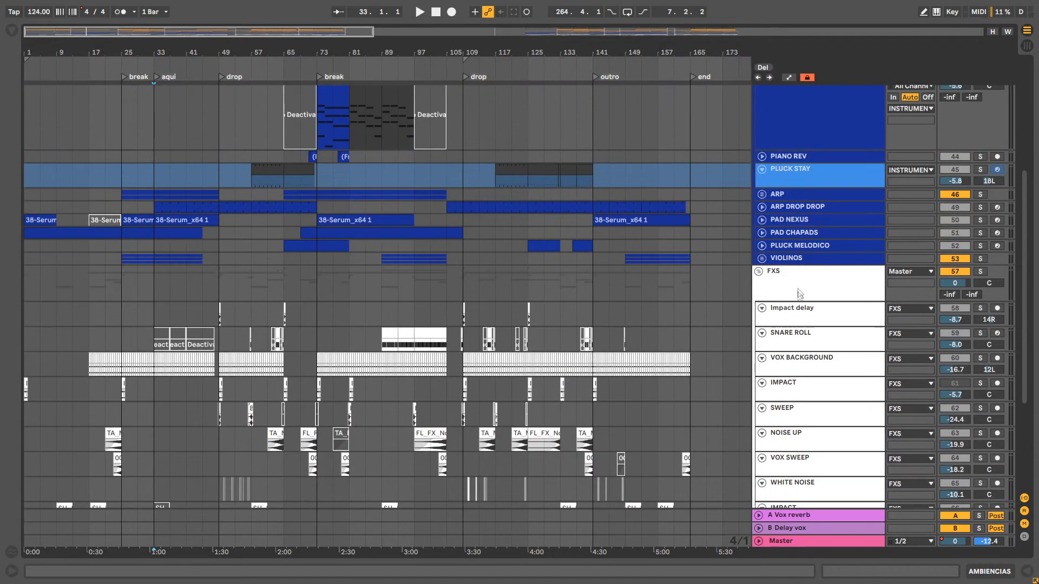
pyautogui.scroll(9, 755, 352)
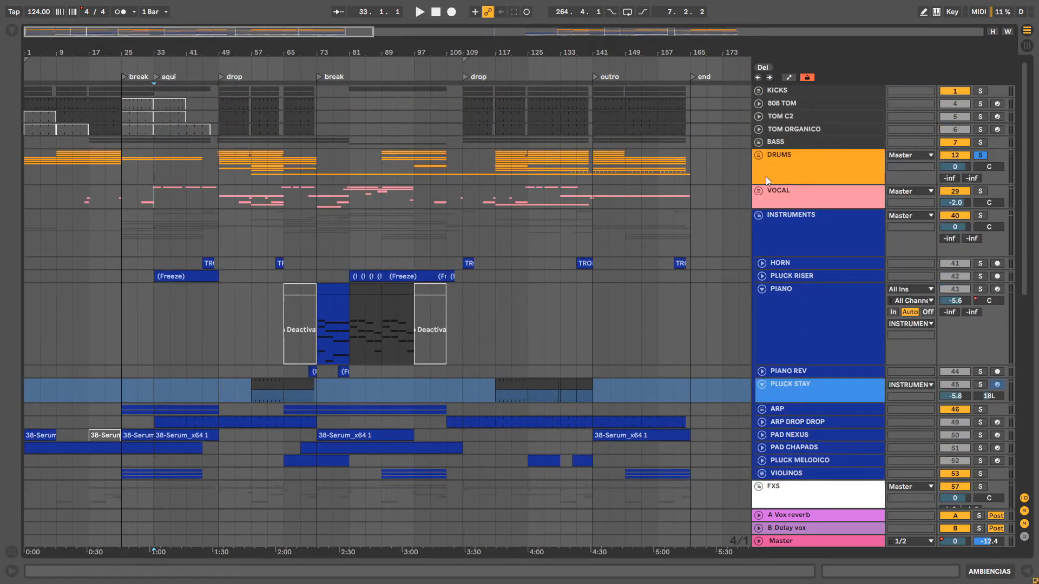
# Collapse the CLAPS group inside DRUMS and fold the whole DRUMS group
pyautogui.click(758, 160)
pyautogui.click(768, 242)
pyautogui.scroll(-1, 757, 240)
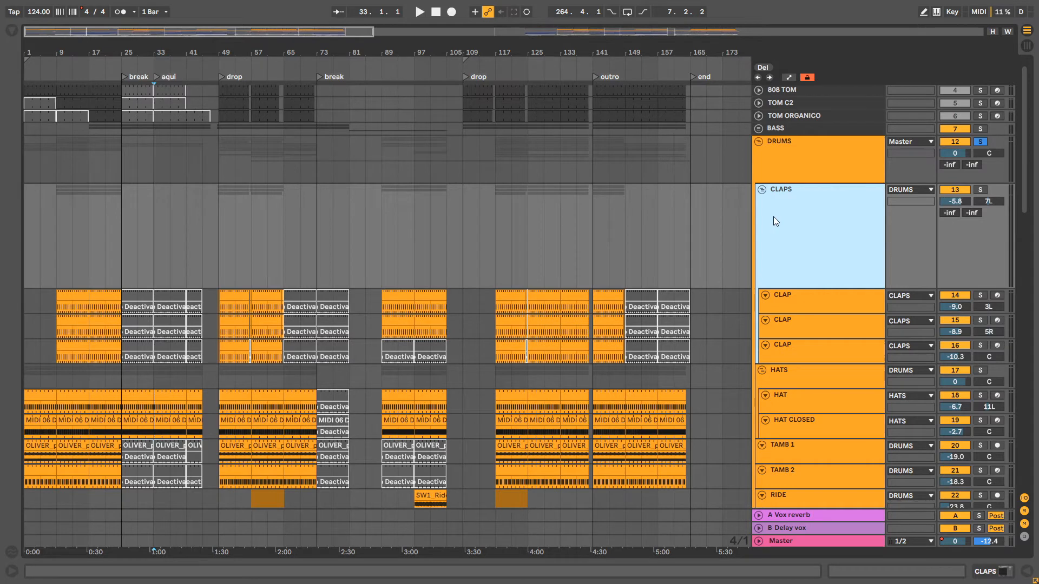
pyautogui.click(760, 190)
pyautogui.click(759, 143)
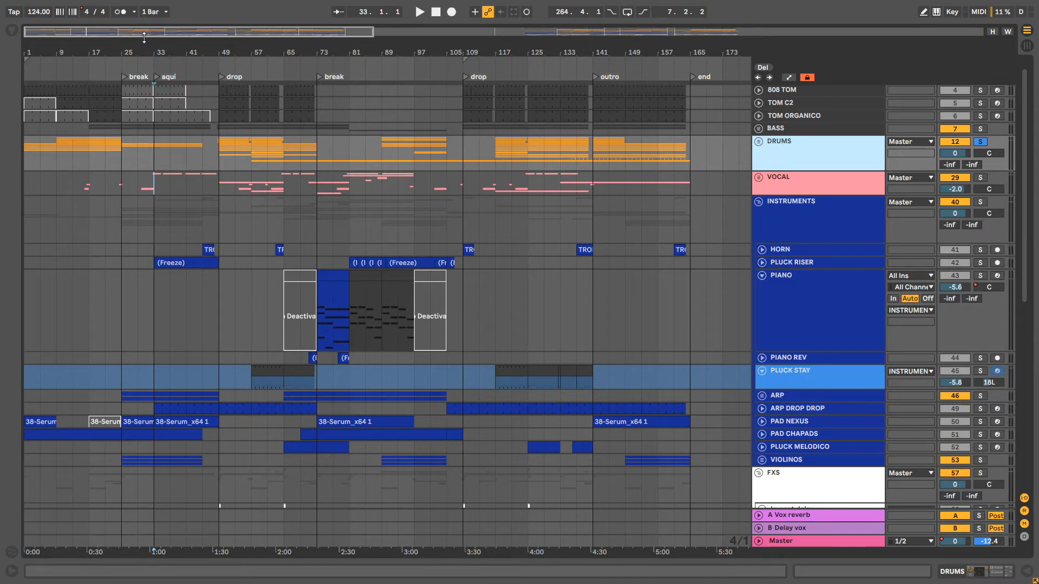
# Unfold the VOCAL group and review its tracks from VERSOS NORMAIS to indian vocal
pyautogui.moveTo(156, 48); pyautogui.dragTo(155, 103)
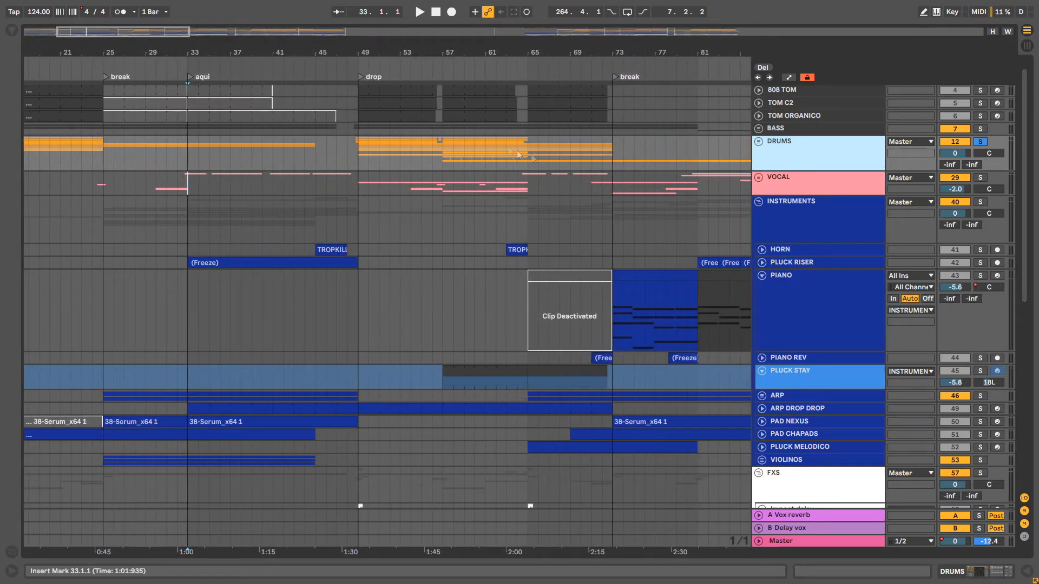
pyautogui.click(759, 177)
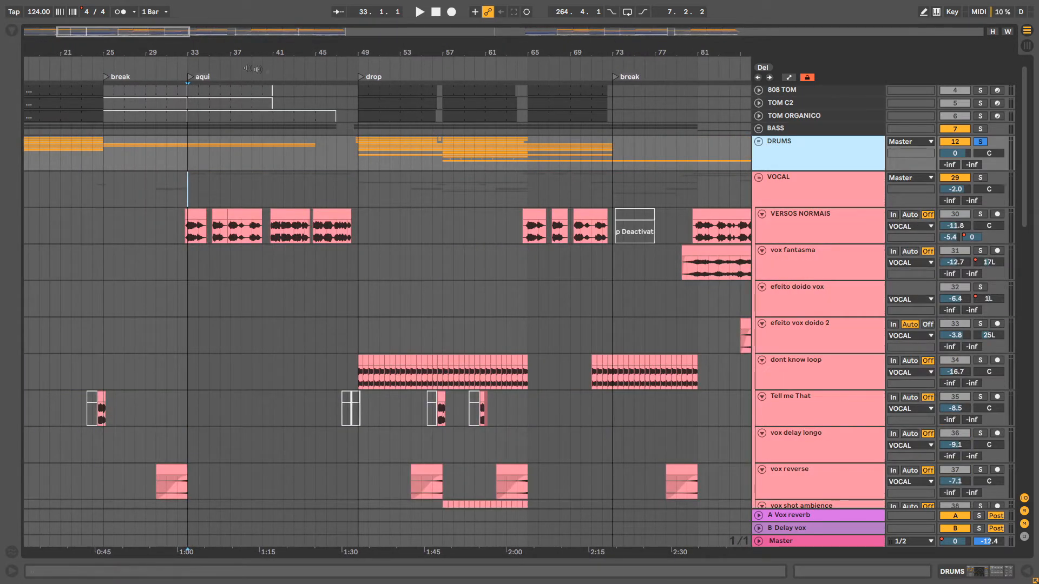
pyautogui.moveTo(189, 52); pyautogui.dragTo(243, 41)
pyautogui.scroll(-3, 644, 258)
pyautogui.scroll(-2, 638, 262)
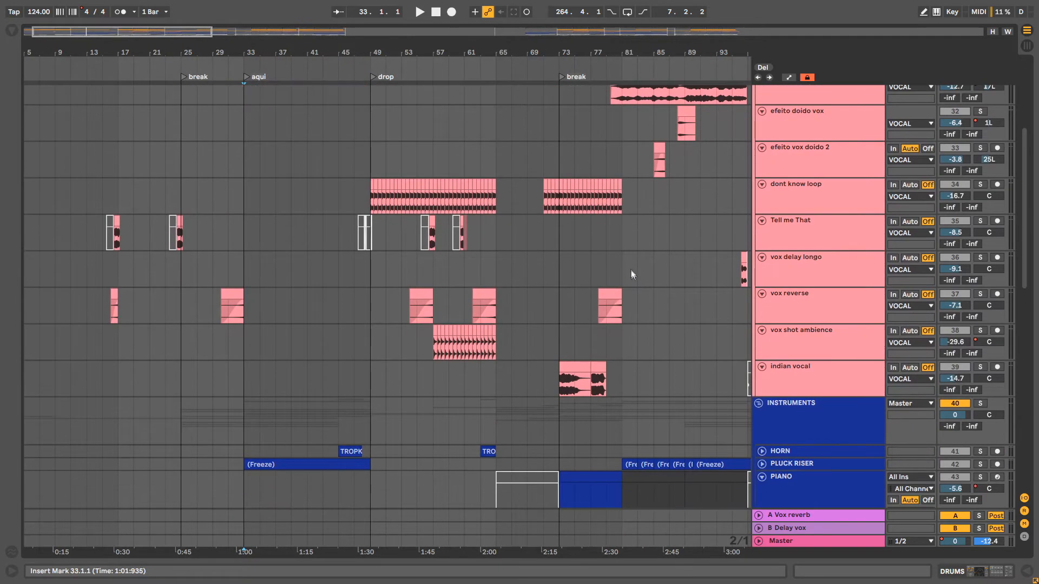
pyautogui.scroll(4, 631, 269)
pyautogui.scroll(2, 535, 271)
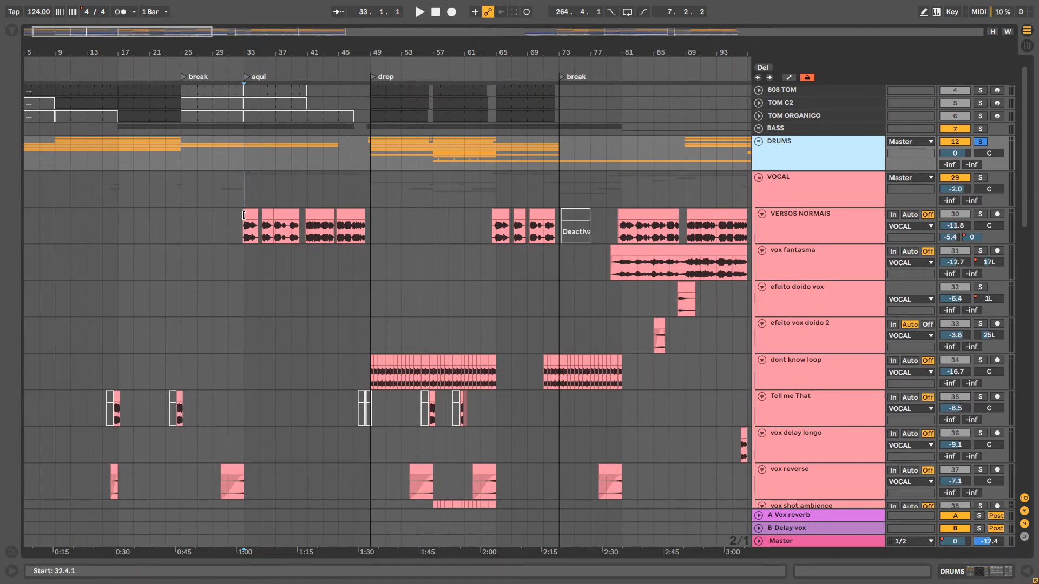
# Solo the VERSOS NORMAIS track and audition its first clip from 32.4.1
pyautogui.click(244, 215)
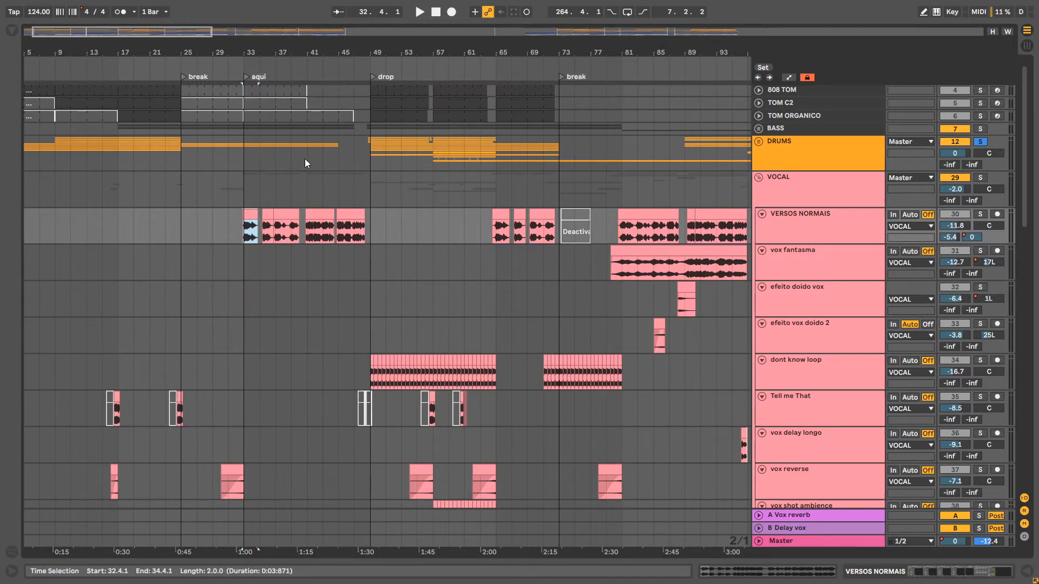
pyautogui.moveTo(259, 51); pyautogui.dragTo(259, 70)
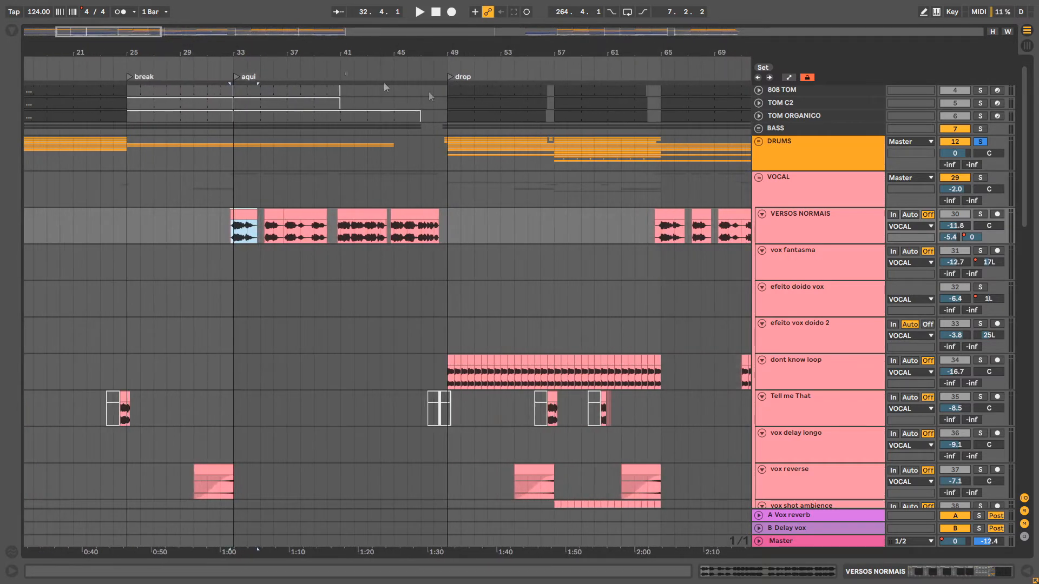
pyautogui.click(979, 214)
pyautogui.press('space')
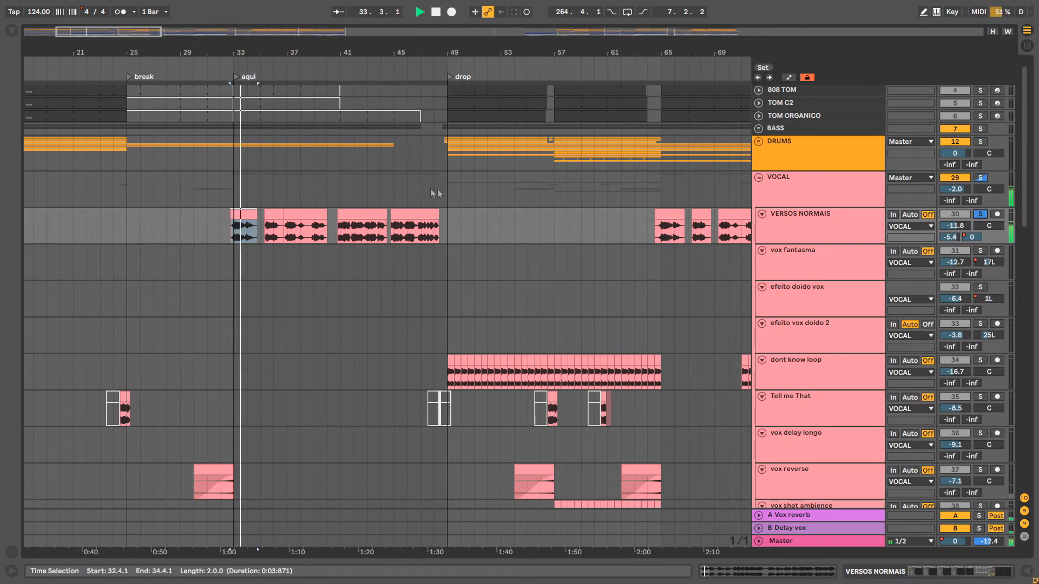
pyautogui.press('space')
# Mark the first verse from bar 32 and audition the soloed VERSOS NORMAIS clip starting at 40.4.1
pyautogui.moveTo(224, 227); pyautogui.dragTo(327, 229)
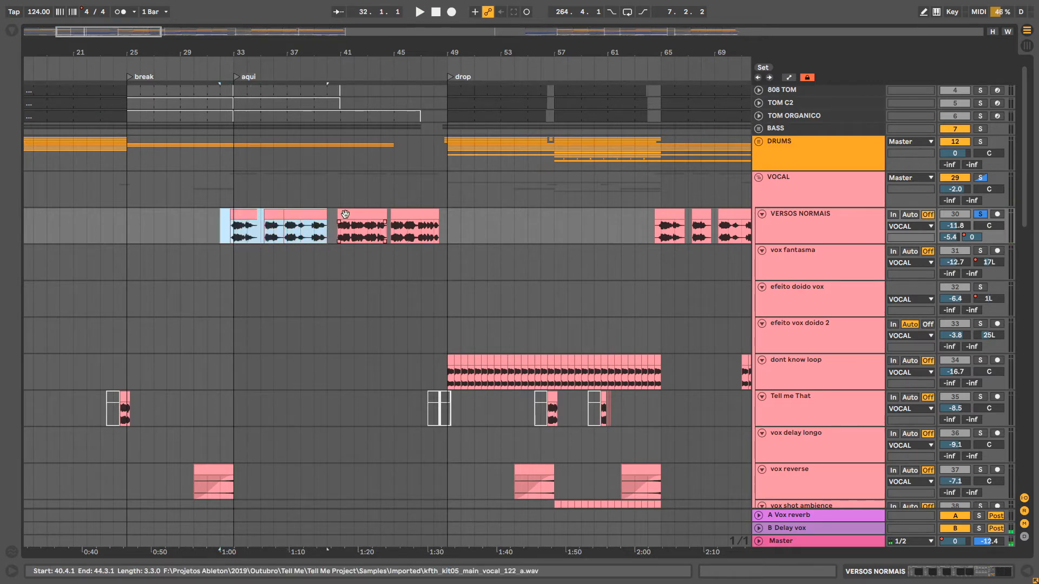
pyautogui.click(345, 214)
pyautogui.moveTo(376, 54); pyautogui.dragTo(323, 45)
pyautogui.moveTo(292, 187); pyautogui.dragTo(378, 185)
pyautogui.click(303, 212)
pyautogui.press('space')
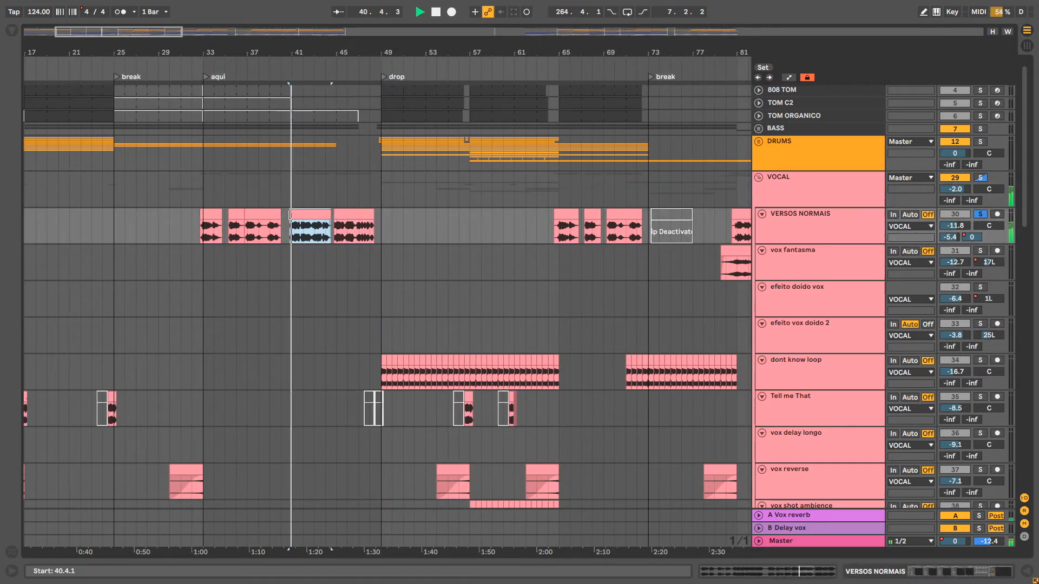
pyautogui.moveTo(488, 51); pyautogui.dragTo(366, 44)
pyautogui.press('space')
# Mark the VOCAL group's drop section from bar 49 to 65 and audition the VERSOS NORMAIS clip at 64.3.1
pyautogui.scroll(1, 418, 133)
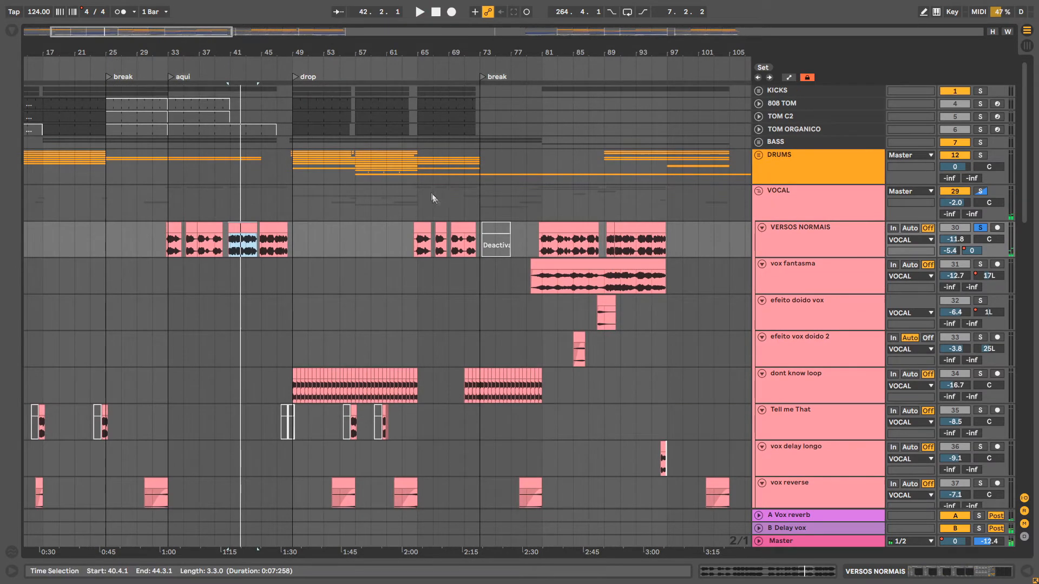
pyautogui.moveTo(292, 204); pyautogui.dragTo(414, 203)
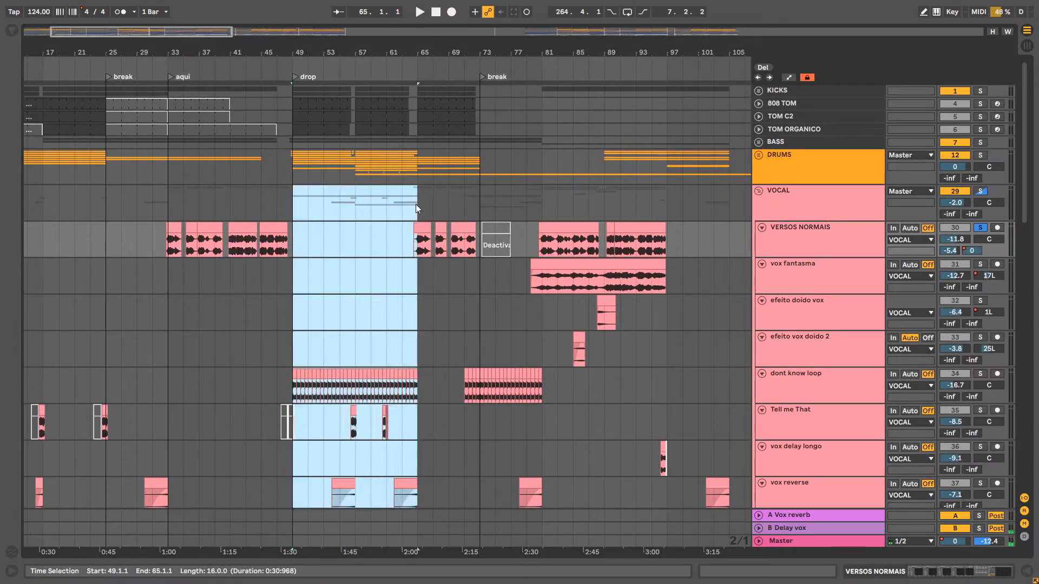
pyautogui.click(422, 227)
pyautogui.press('space')
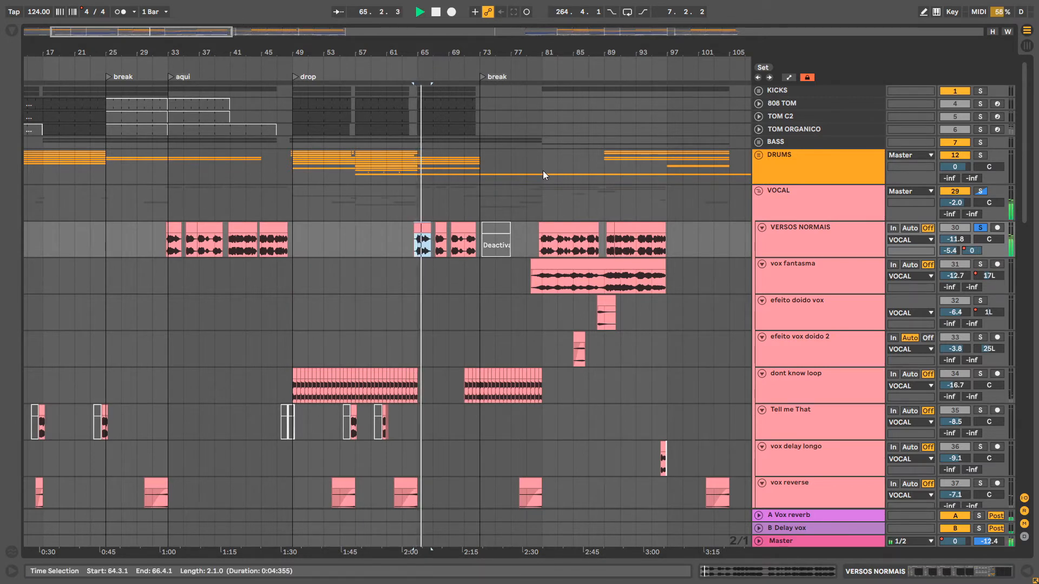
pyautogui.press('space')
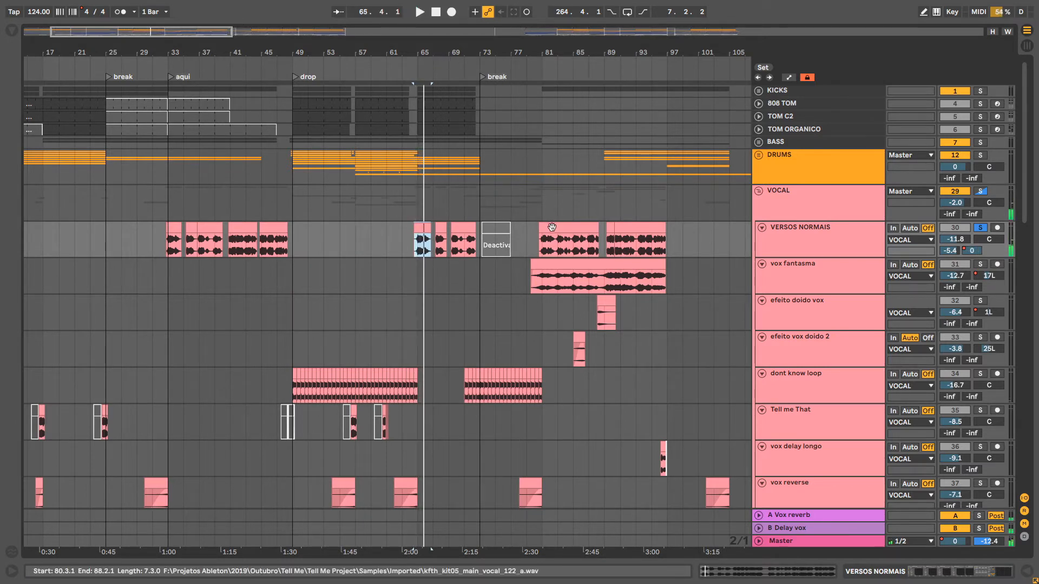
# Unsolo VERSOS NORMAIS and play the full mix from bar 33, and again from the clip at 40.4.1
pyautogui.click(980, 228)
pyautogui.click(167, 68)
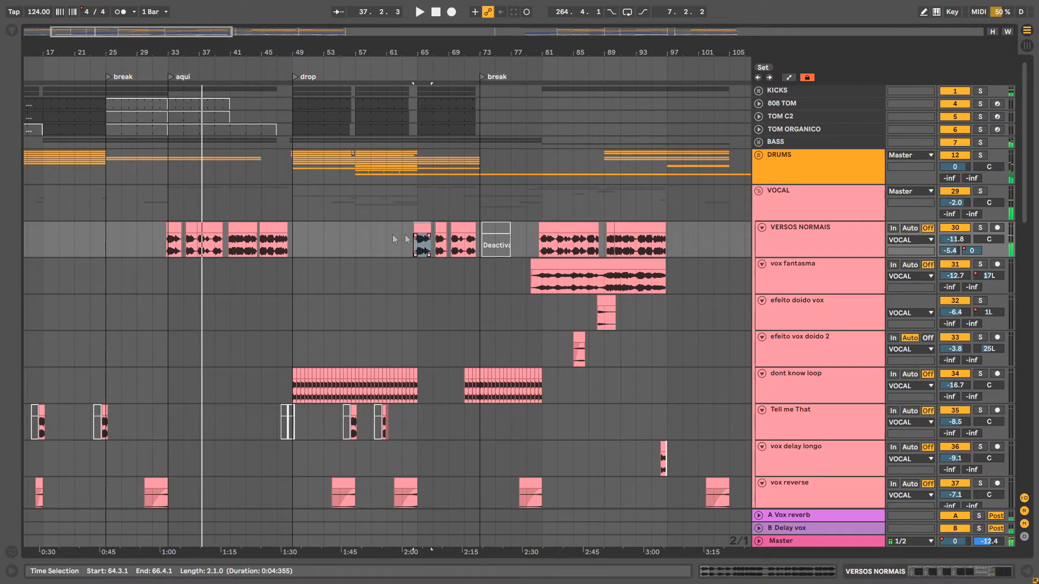
pyautogui.click(238, 224)
pyautogui.press('space')
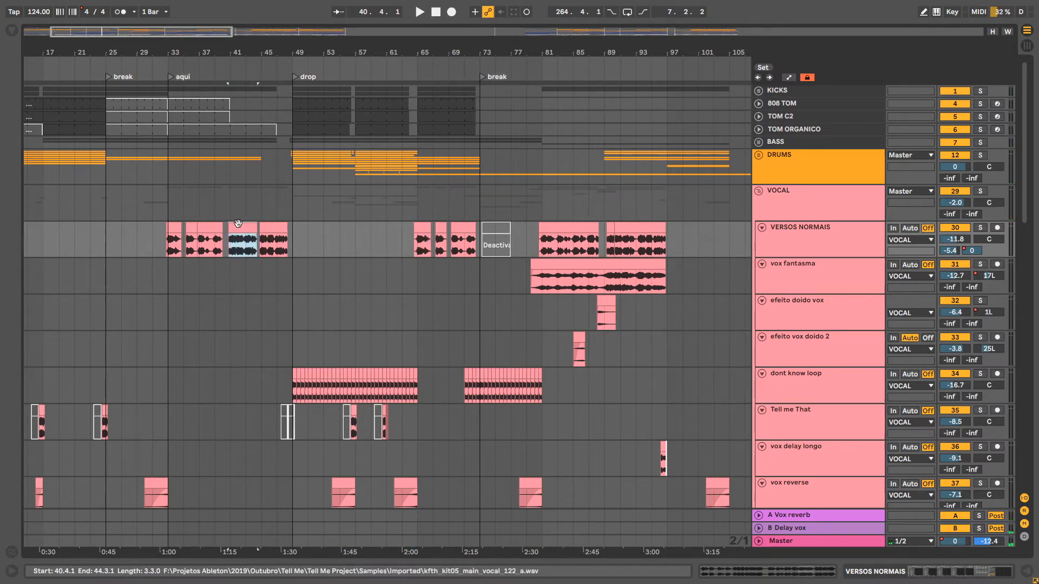
pyautogui.press('space')
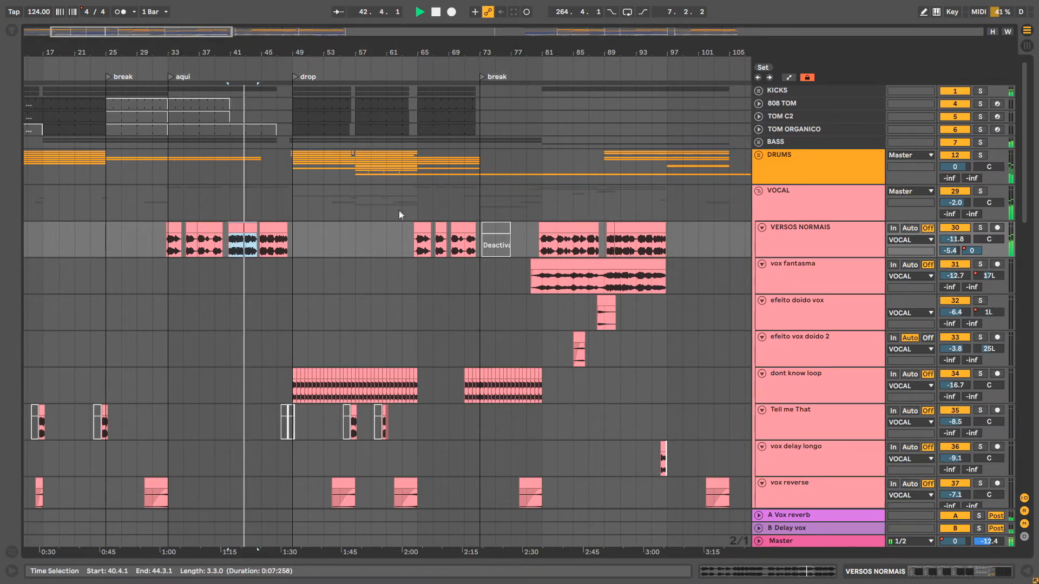
pyautogui.press('space')
# Unfold the BASS group and play the full mix across the VERSOS NORMAIS clip at 80.3.1 in the break
pyautogui.moveTo(561, 54); pyautogui.dragTo(412, 57)
pyautogui.click(398, 227)
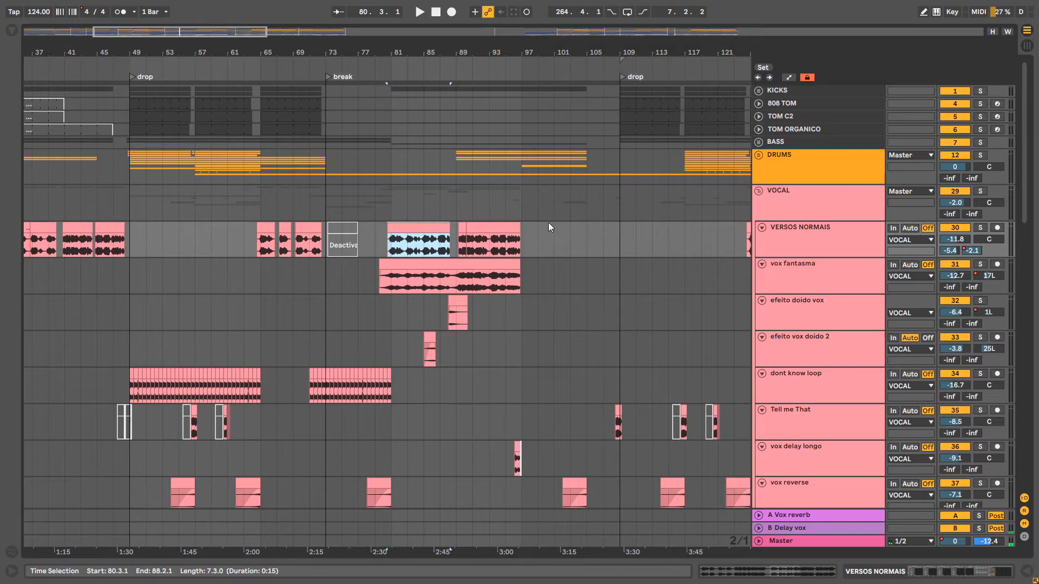
pyautogui.click(761, 141)
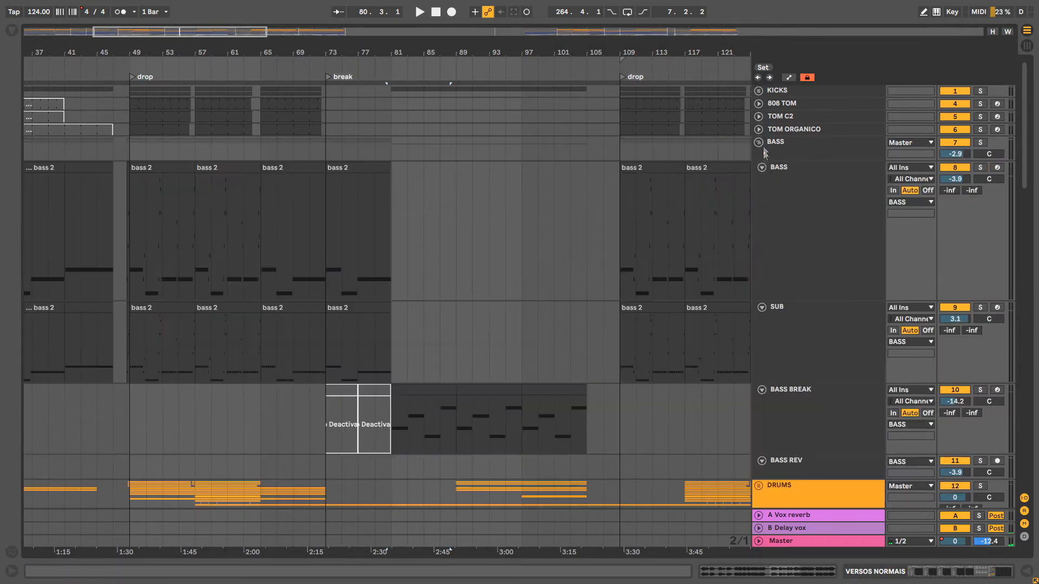
pyautogui.scroll(-5, 658, 213)
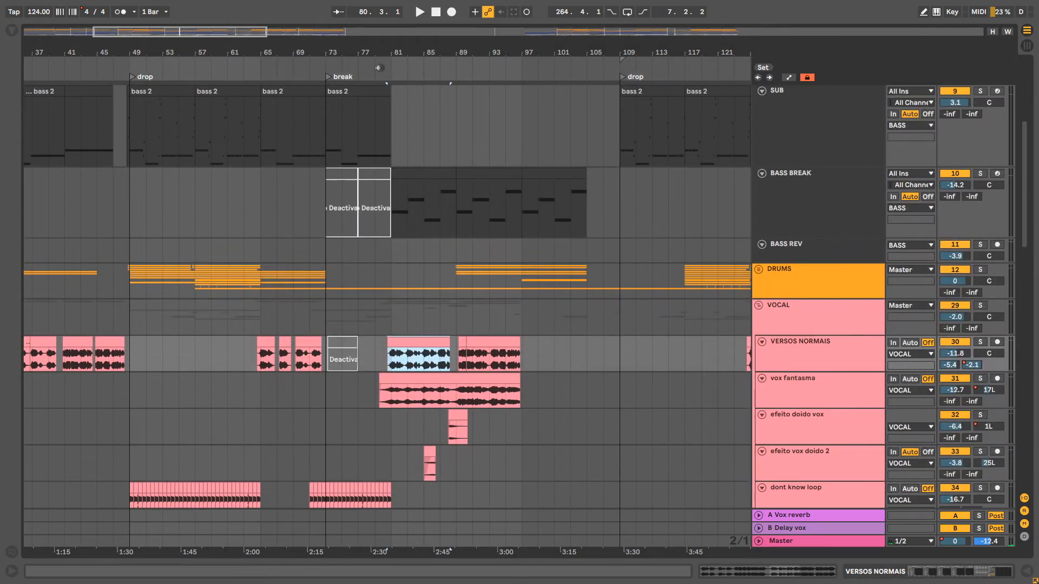
pyautogui.click(376, 67)
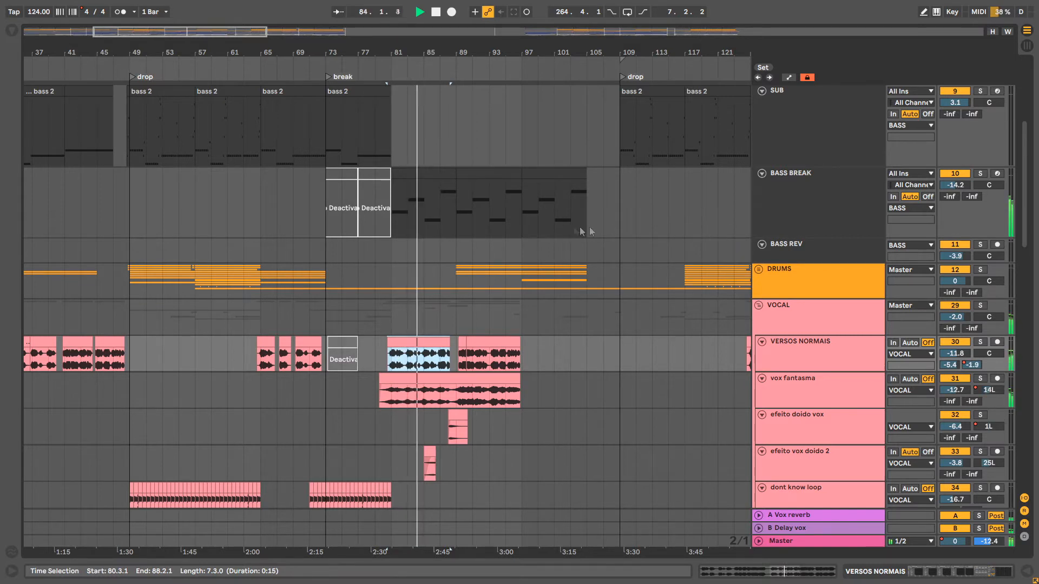
pyautogui.press('space')
# Show the device chain of the efeito doido vox track, solo the track and audition its clip at 88.1.1
pyautogui.scroll(-4, 589, 255)
pyautogui.scroll(-3, 494, 213)
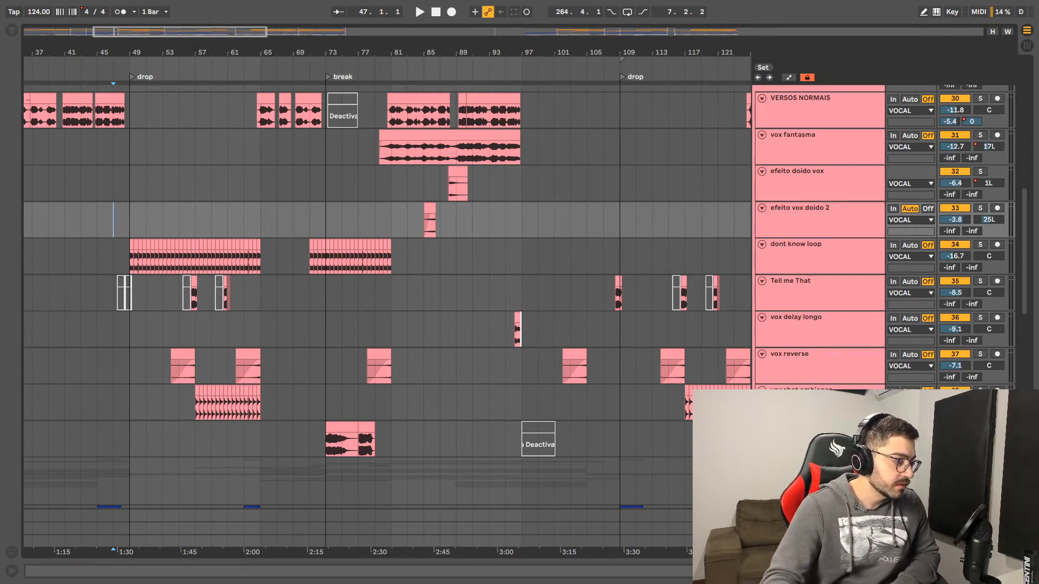
pyautogui.scroll(1, 339, 161)
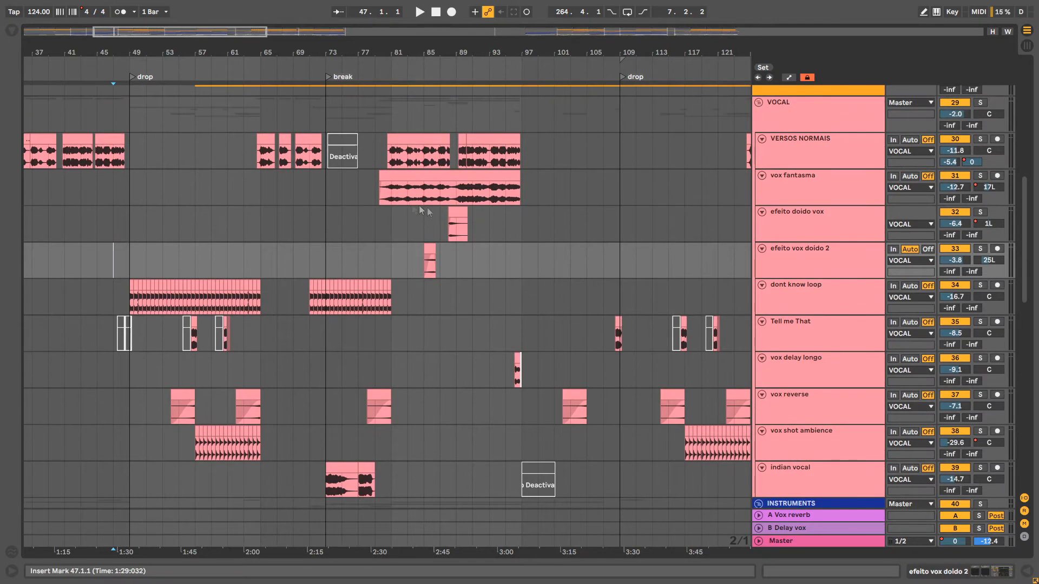
pyautogui.click(457, 211)
pyautogui.moveTo(467, 53); pyautogui.dragTo(468, 103)
pyautogui.doubleClick(815, 222)
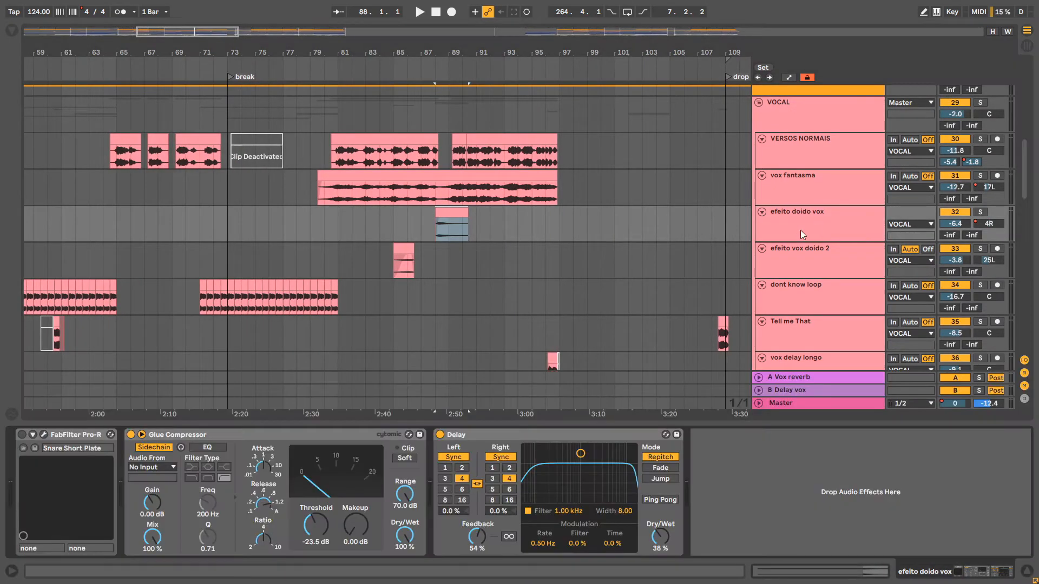
pyautogui.click(980, 211)
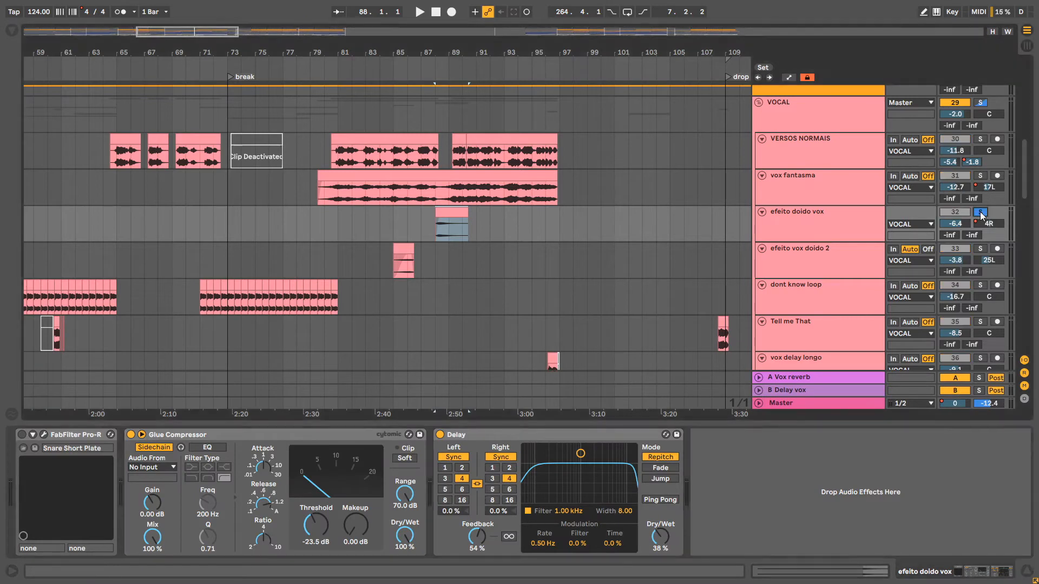
pyautogui.press('space')
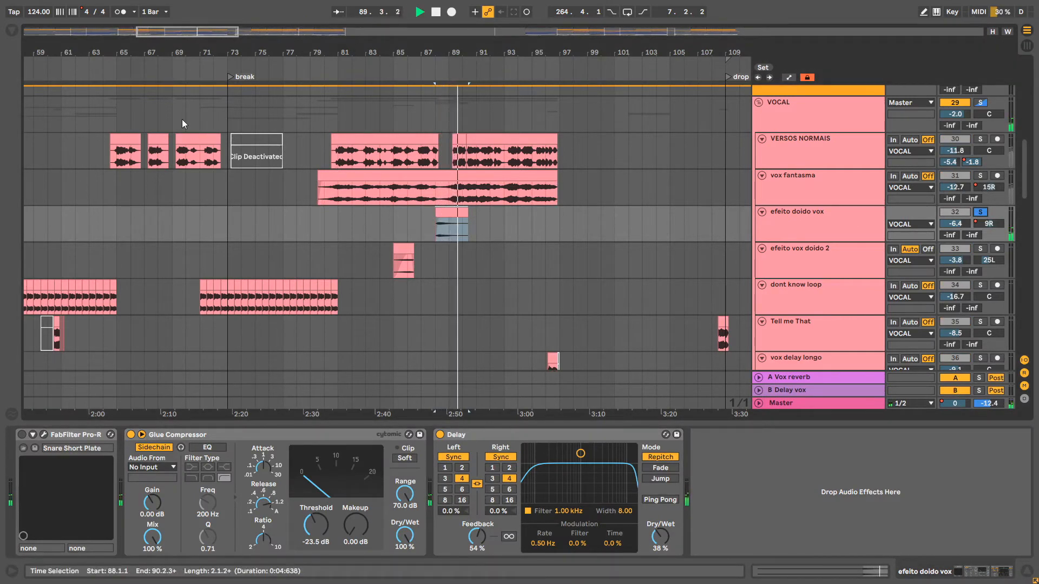
# Stop playback, search the browser for "soundtoy" and point out the Tremolator, Crystallizer and EchoBoy plug-ins
pyautogui.click(12, 31)
pyautogui.press('space')
pyautogui.hotkey('ctrl', 'f')
pyautogui.write('sou')
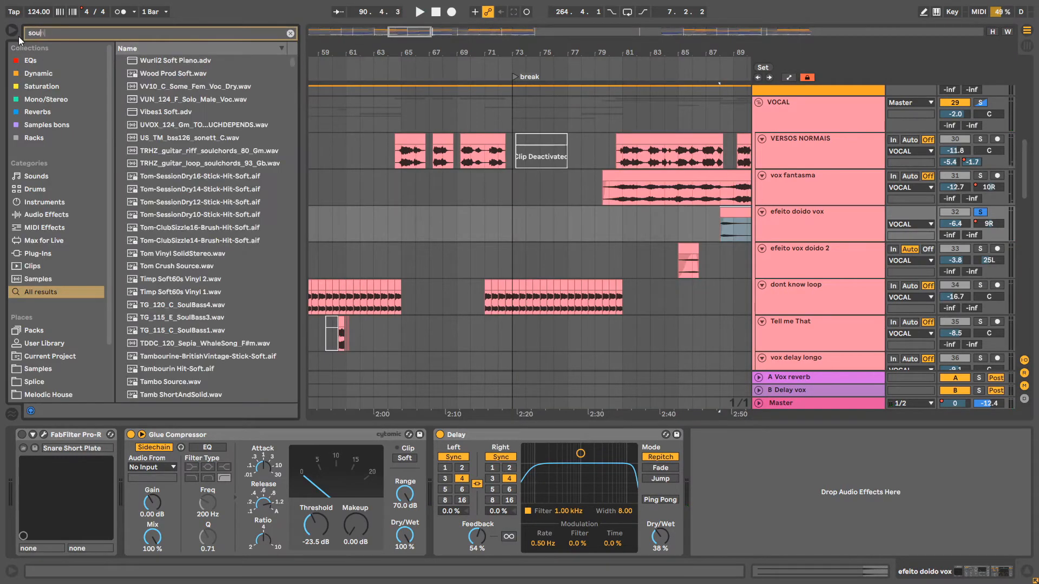
pyautogui.write('ndtoy')
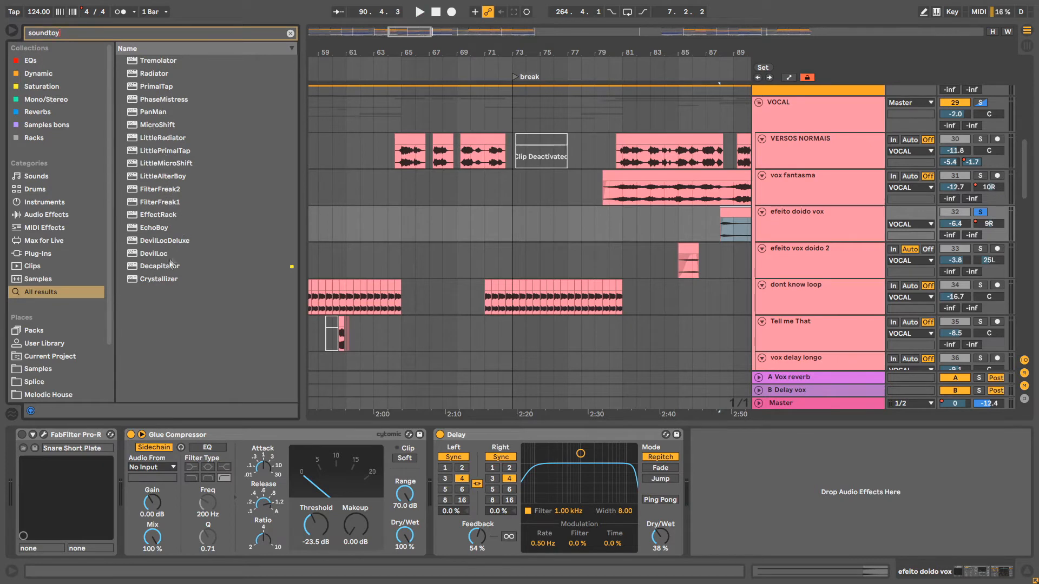
pyautogui.click(174, 283)
pyautogui.click(170, 61)
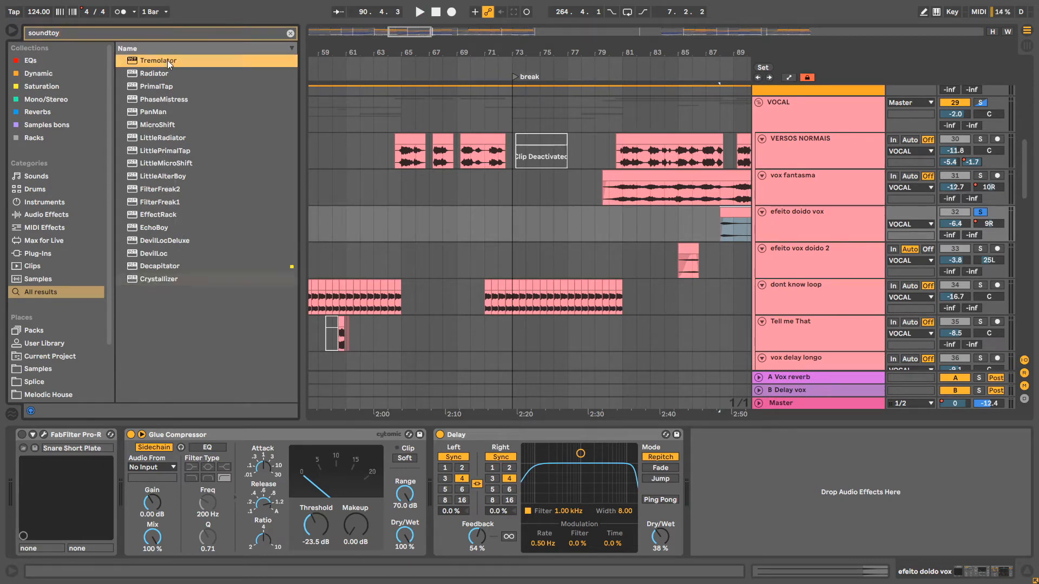
pyautogui.click(168, 281)
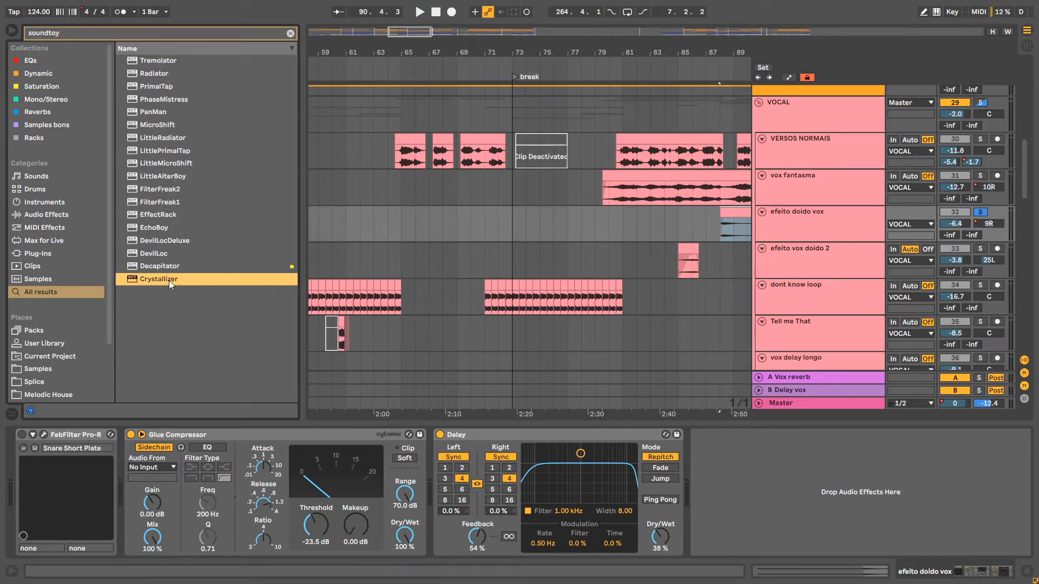
pyautogui.click(161, 228)
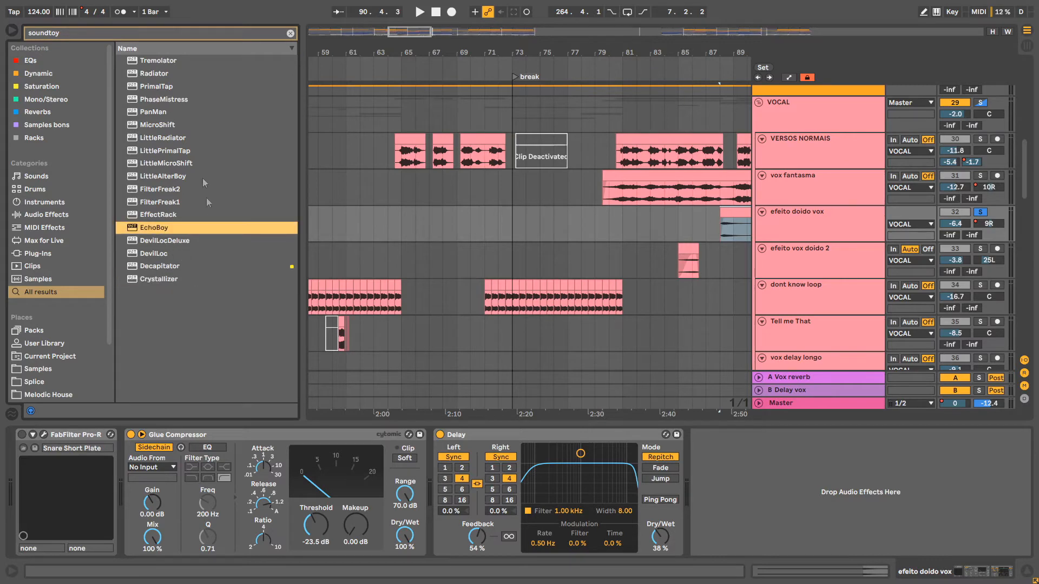
# Examine the efeito doido vox clip at 88.1.1 up close against the neighbouring vocal clips
pyautogui.moveTo(651, 48); pyautogui.dragTo(498, 48)
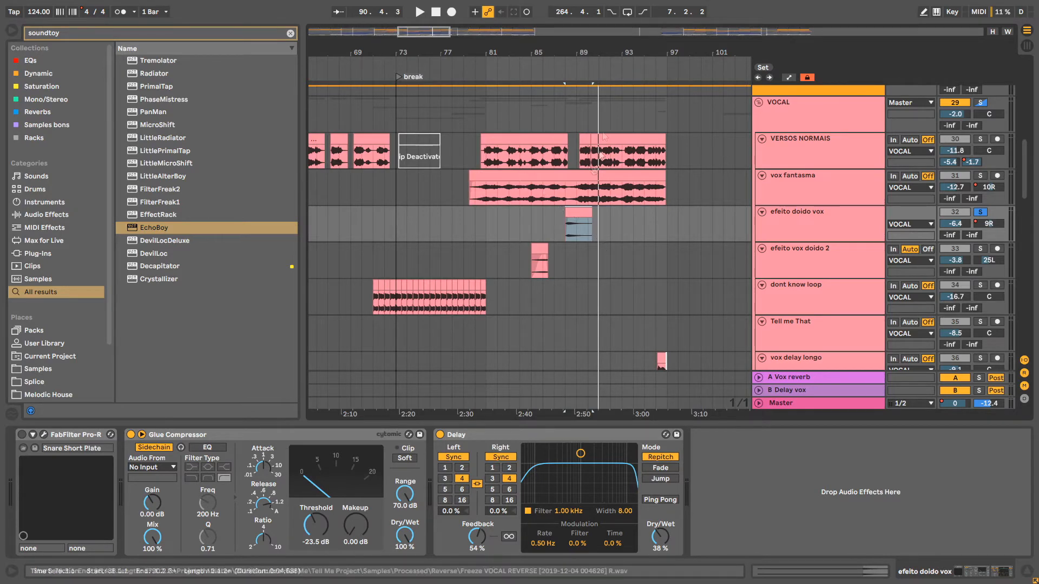
pyautogui.moveTo(591, 54); pyautogui.dragTo(563, 95)
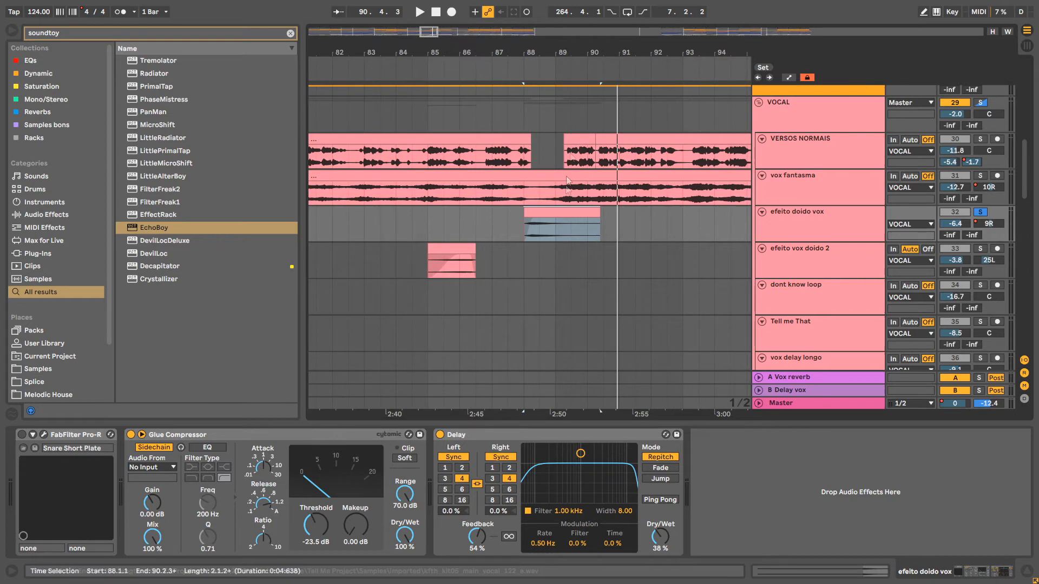
# Listen to the soloed efeito doido vox clip from bar 88
pyautogui.click(537, 215)
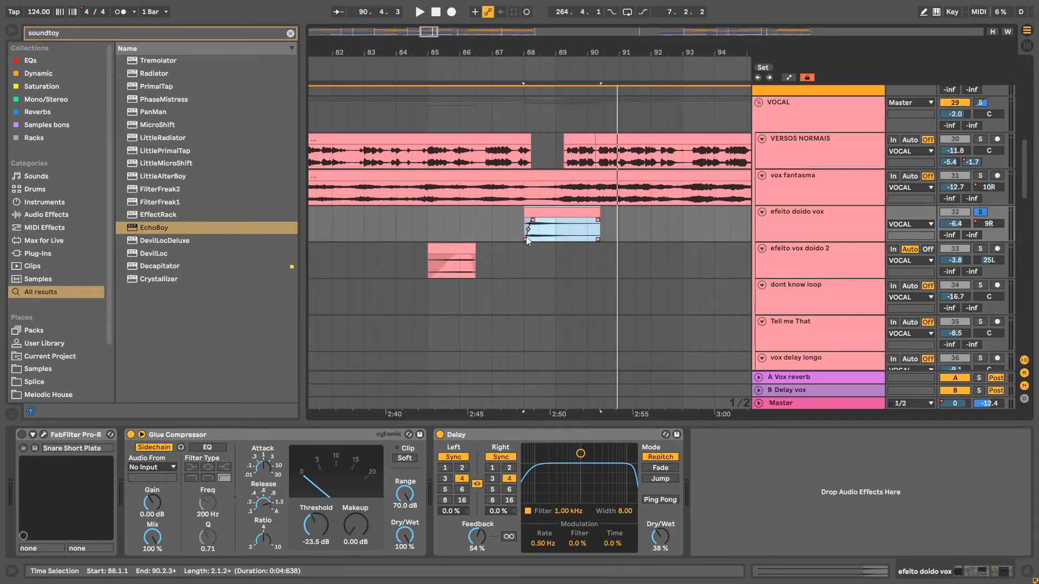
pyautogui.moveTo(499, 227); pyautogui.dragTo(607, 215)
pyautogui.moveTo(594, 52); pyautogui.dragTo(556, 25)
pyautogui.click(545, 212)
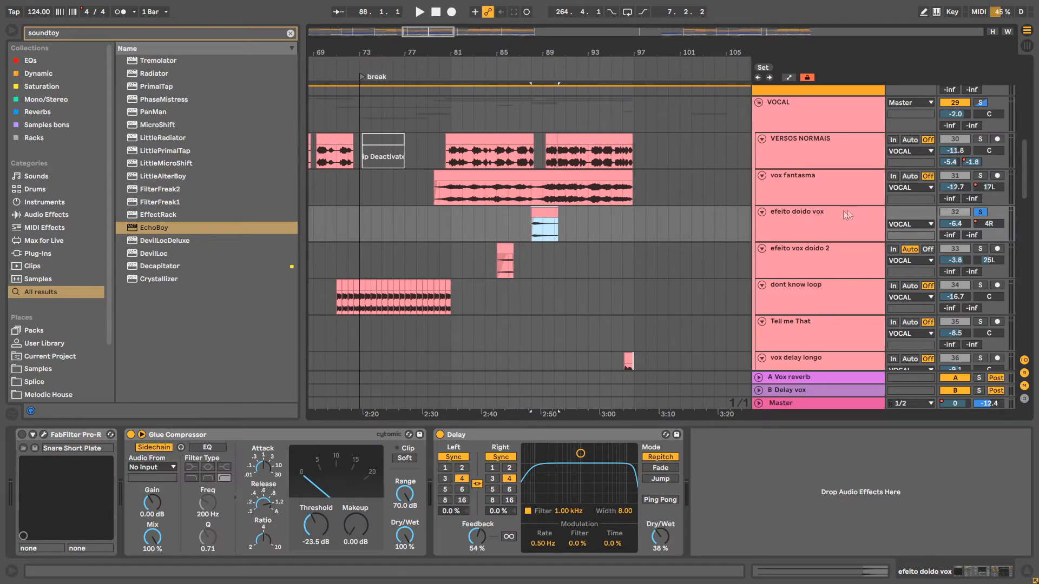
pyautogui.click(798, 218)
pyautogui.press('space')
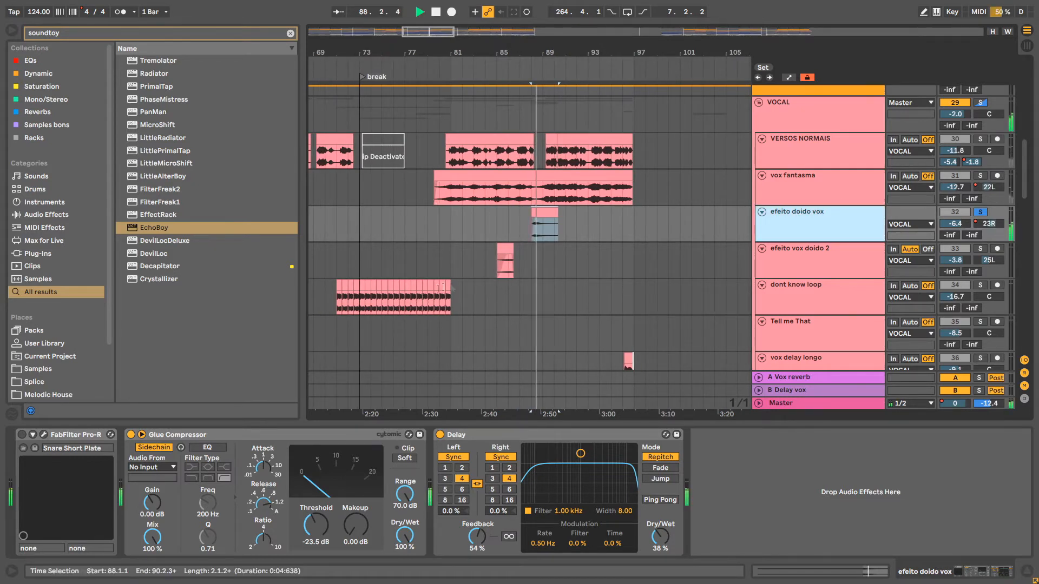
# Solo the efeito vox doido 2 track and play its clip from bar 85
pyautogui.click(506, 249)
pyautogui.press('space')
pyautogui.click(980, 248)
pyautogui.press('space')
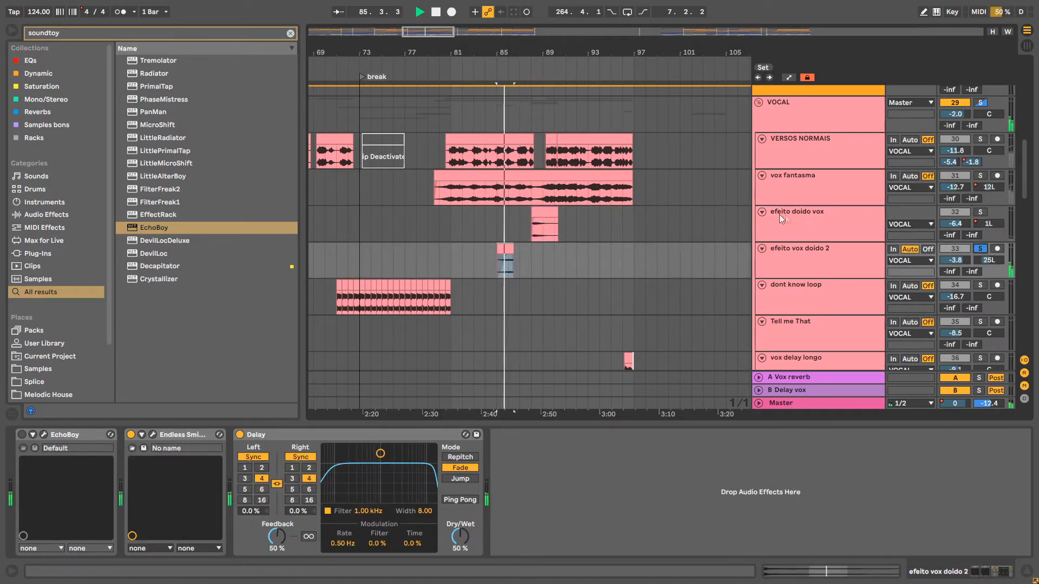
# Turn off the solo on efeito vox doido 2 and play the vocal effects within the full mix
pyautogui.press('space')
pyautogui.click(981, 249)
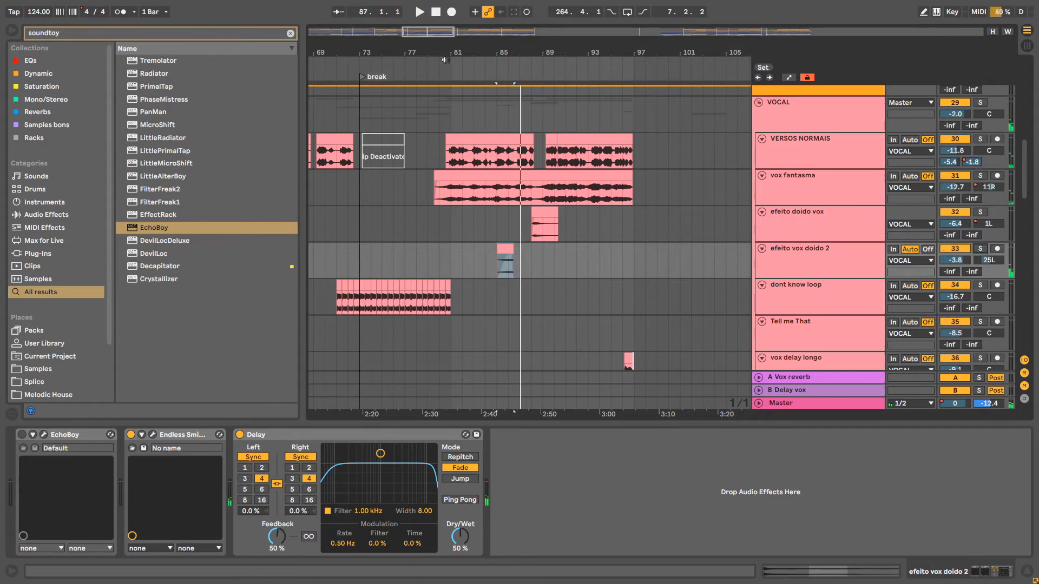
pyautogui.press('space')
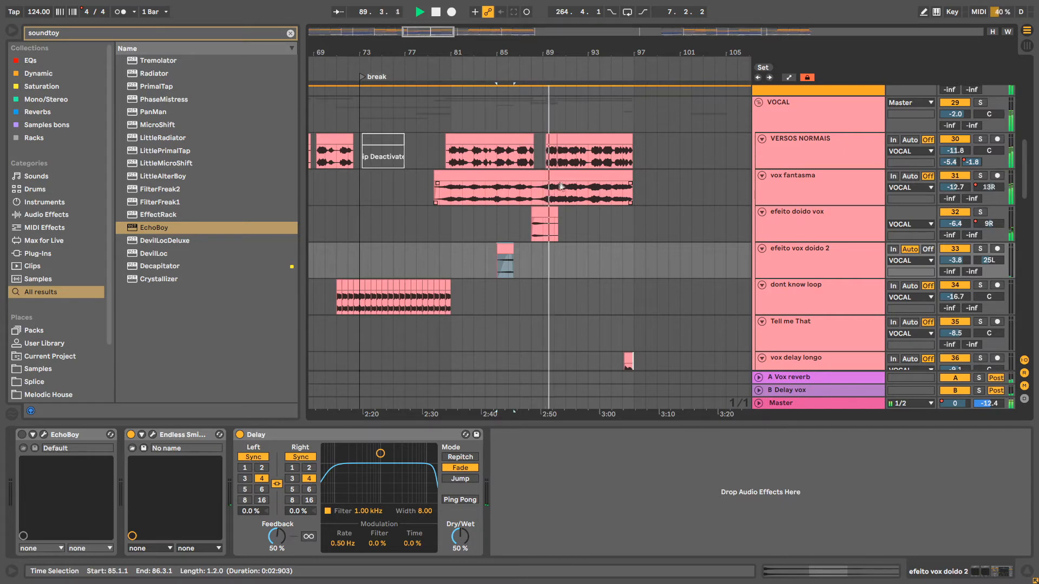
# Select the vox fantasma clip and clear the browser search to list all the audio effects
pyautogui.click(476, 174)
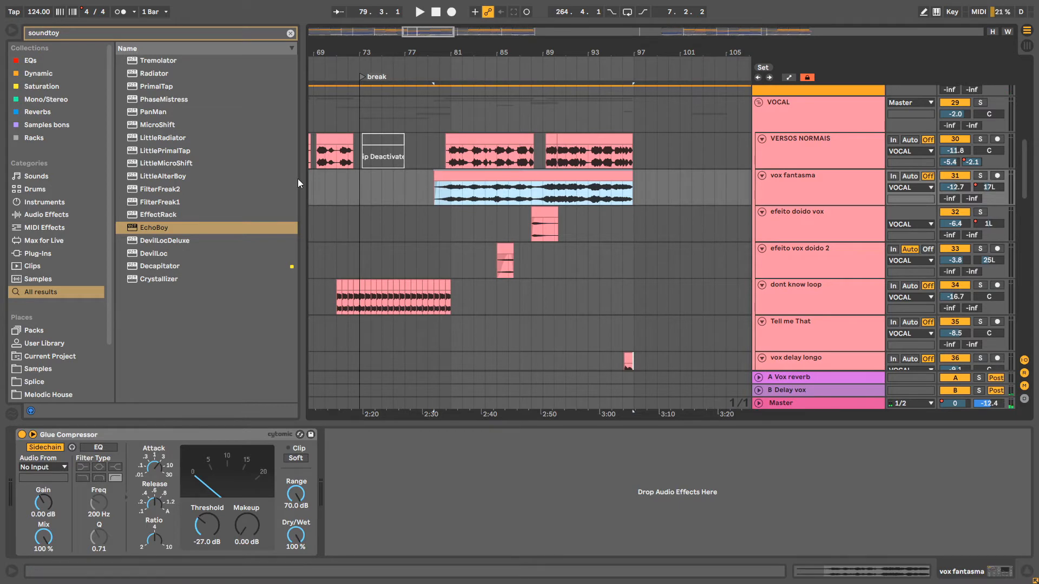
pyautogui.click(47, 215)
pyautogui.click(290, 33)
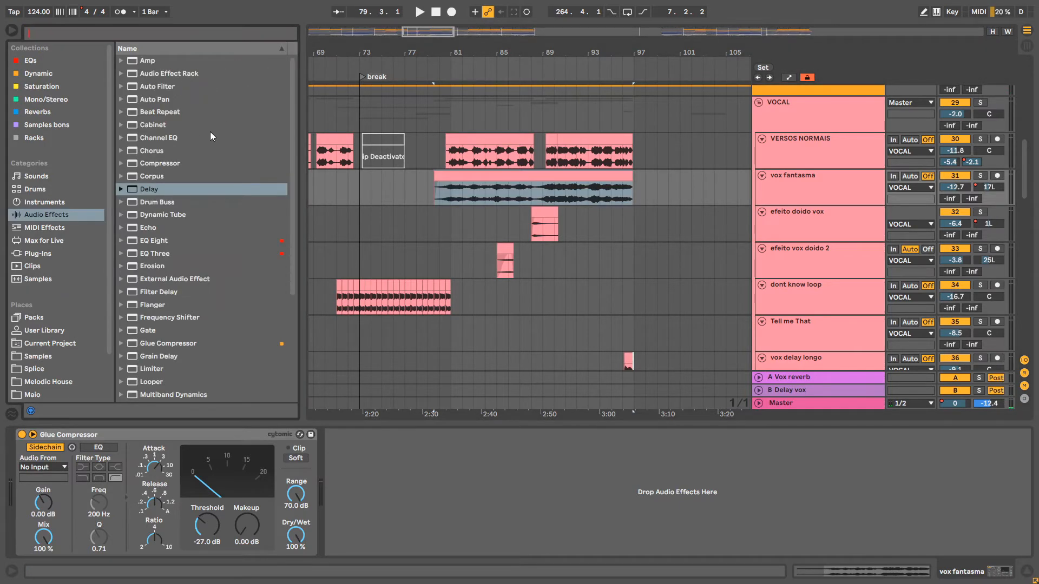
# Go through the audio effects list as far as Corpus and examine the Corpus presets
pyautogui.press('Down')
pyautogui.press('Down')
pyautogui.press('Down')
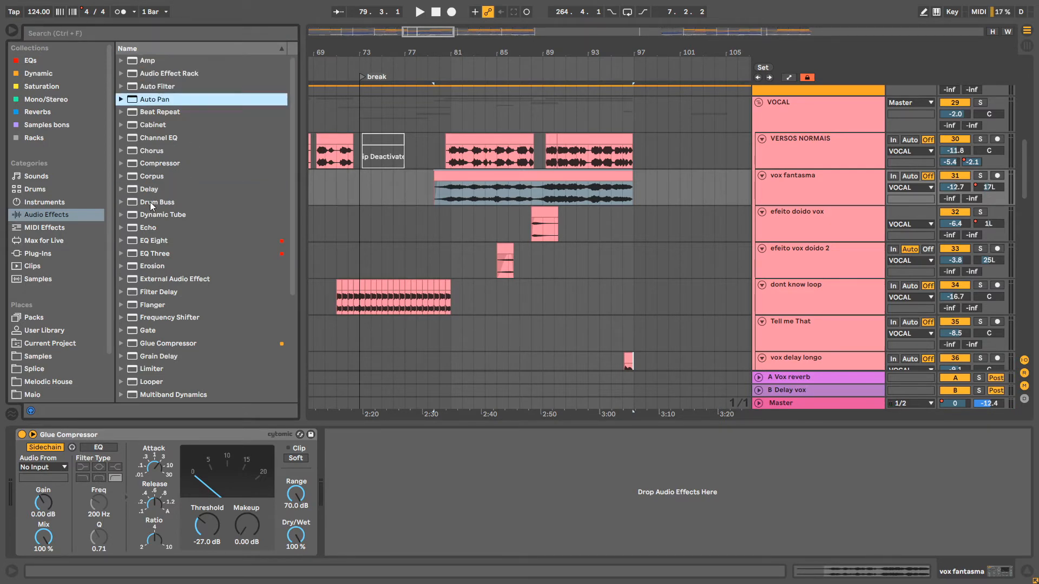
pyautogui.press('Down')
pyautogui.press('Down')
pyautogui.press('Down')
pyautogui.press('Down')
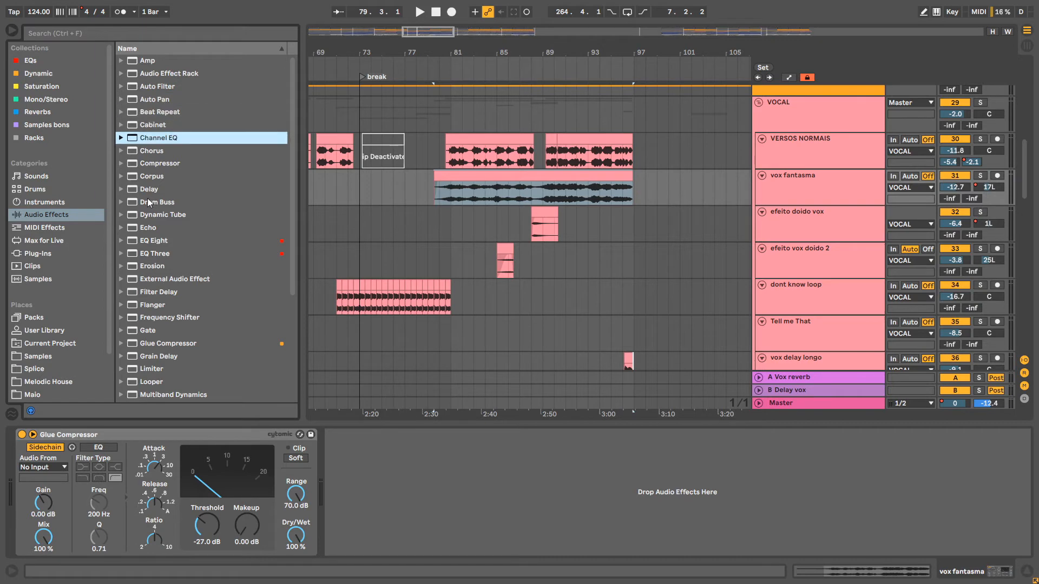
pyautogui.press('Down')
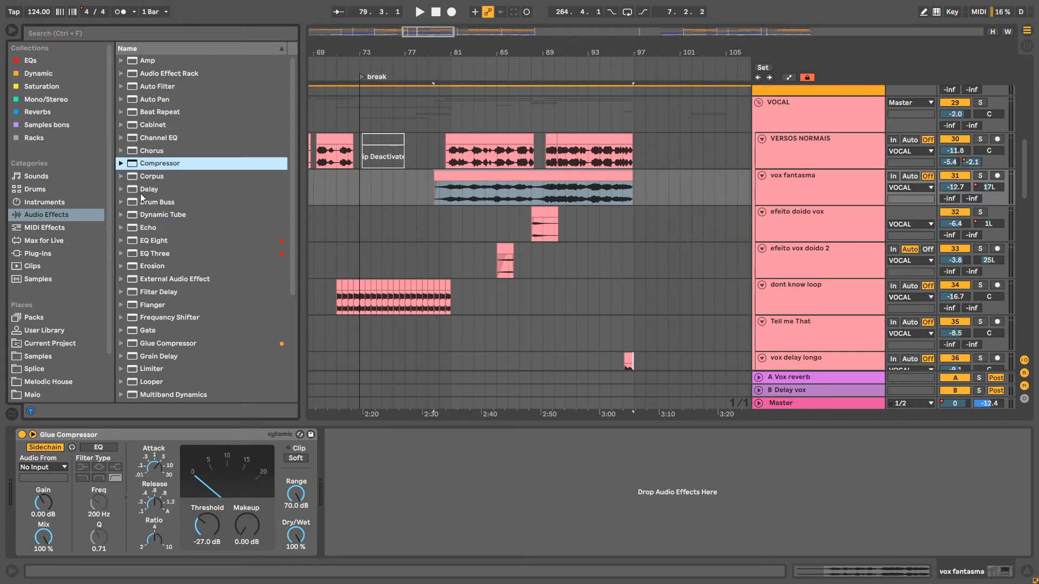
pyautogui.press('Down')
pyautogui.click(120, 177)
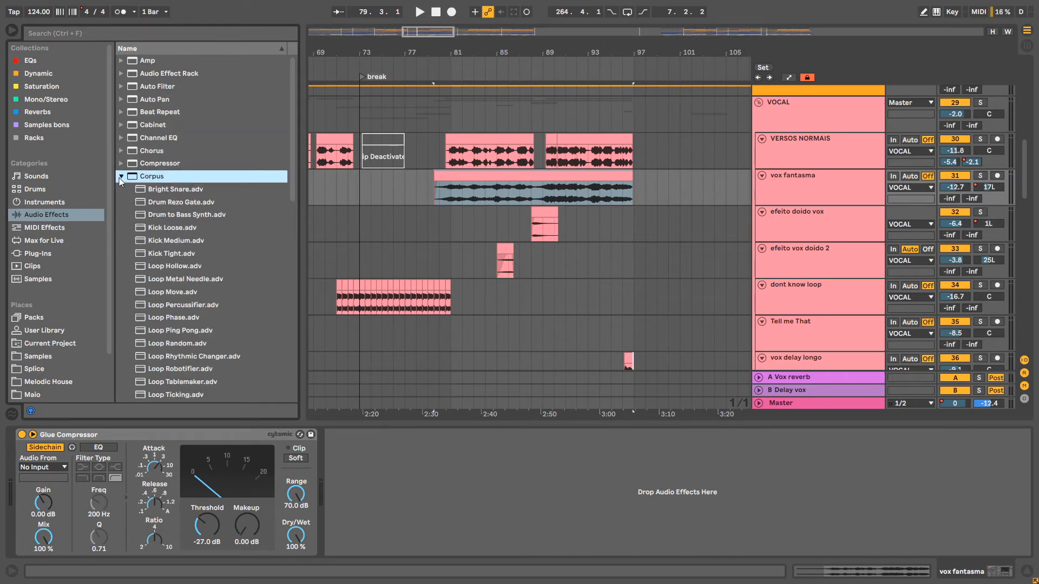
pyautogui.click(120, 177)
# Review the audio effects from Delay through EQ Eight to Erosion
pyautogui.press('Down')
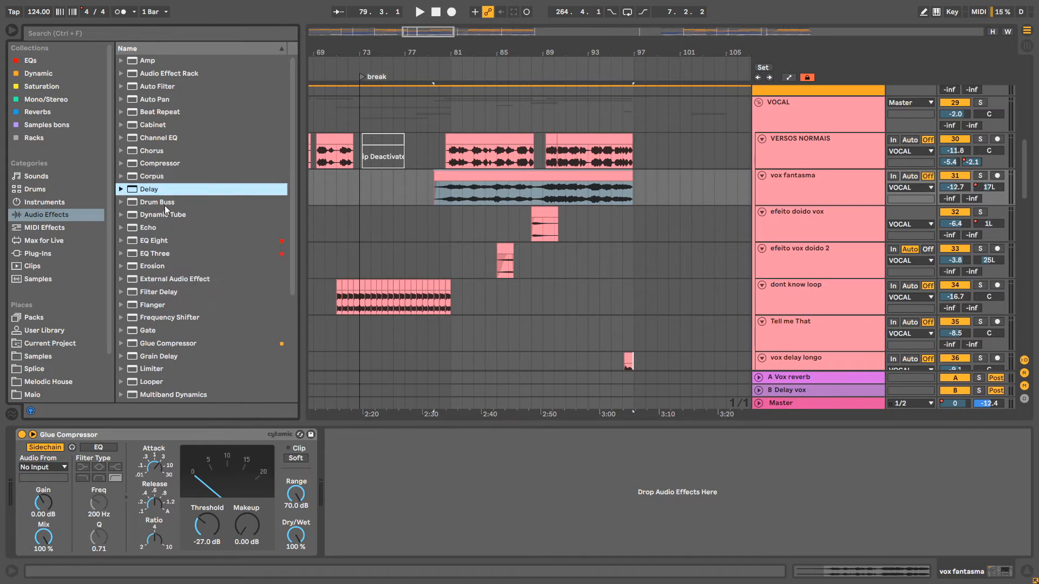
pyautogui.press('Down')
pyautogui.press('Down')
pyautogui.press('Up')
pyautogui.press('Up')
pyautogui.press('Down')
pyautogui.press('Down')
pyautogui.press('Down')
pyautogui.press('Down')
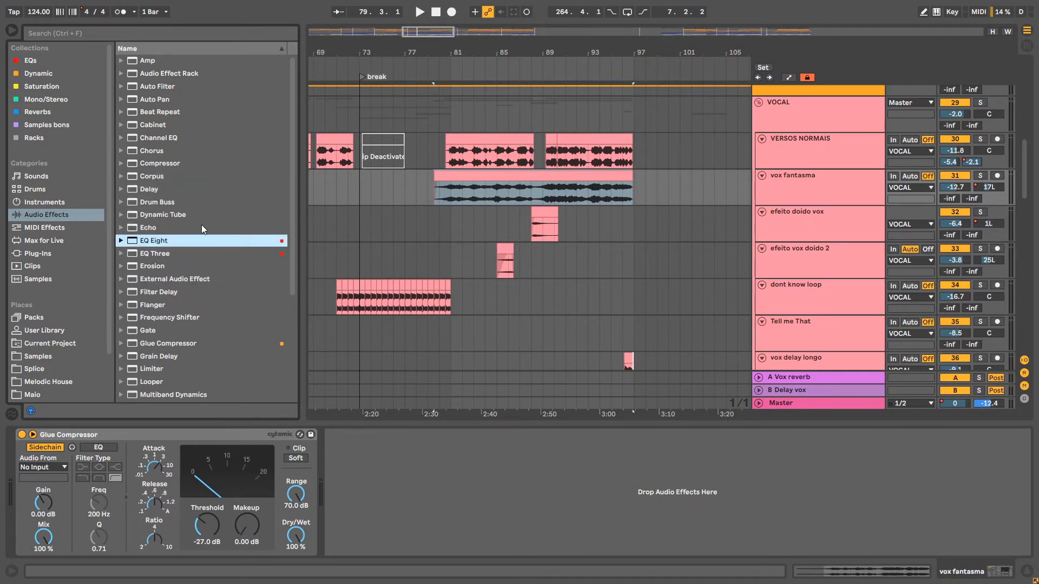
pyautogui.press('Down')
pyautogui.press('Down')
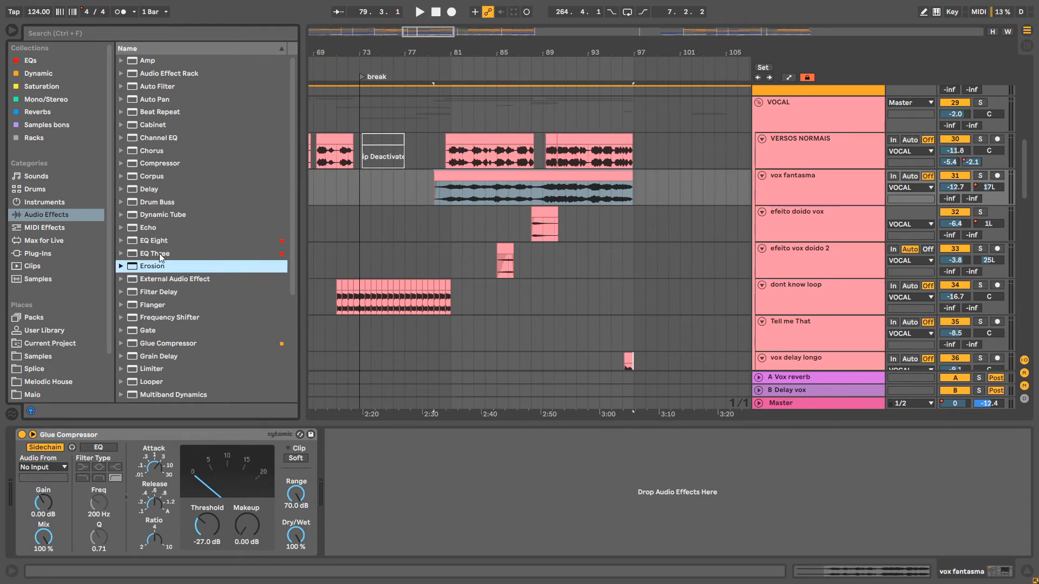
# Examine the remaining audio effects, including Filter Delay, Flanger, Grain Delay, Resonators, Reverb and Saturator
pyautogui.scroll(-3, 160, 257)
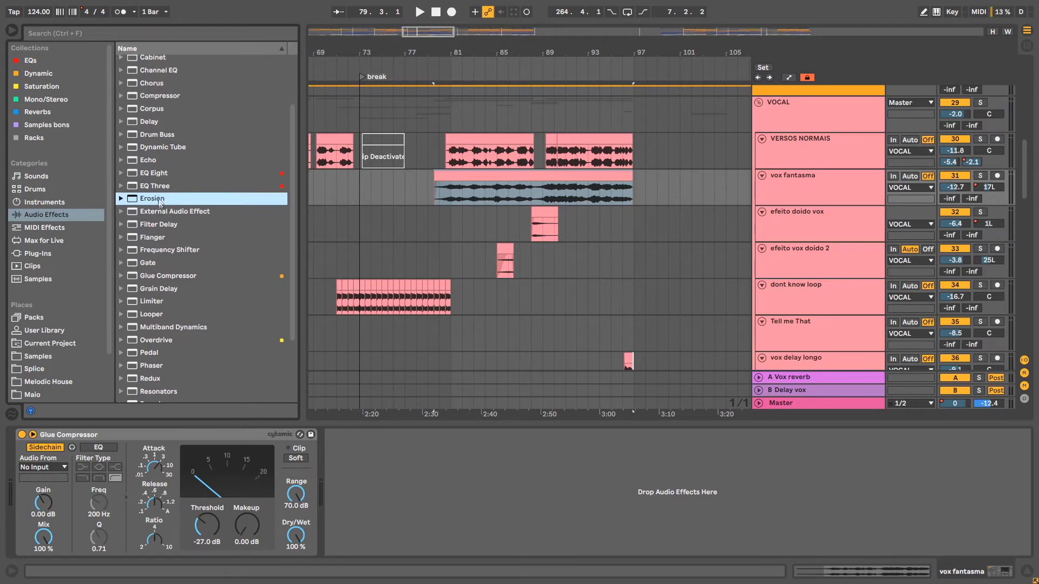
pyautogui.click(169, 225)
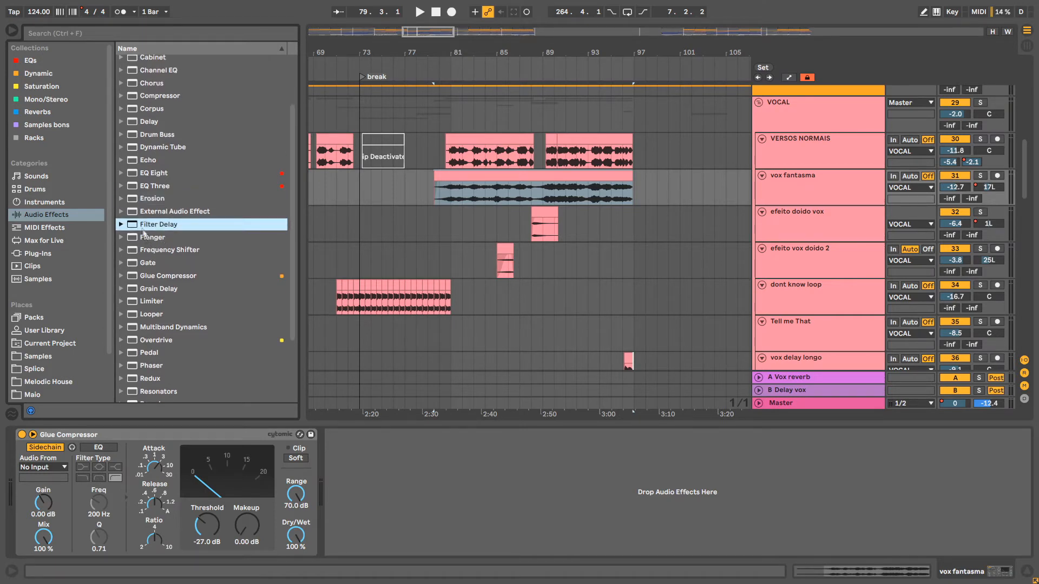
pyautogui.click(126, 237)
pyautogui.scroll(-3, 180, 237)
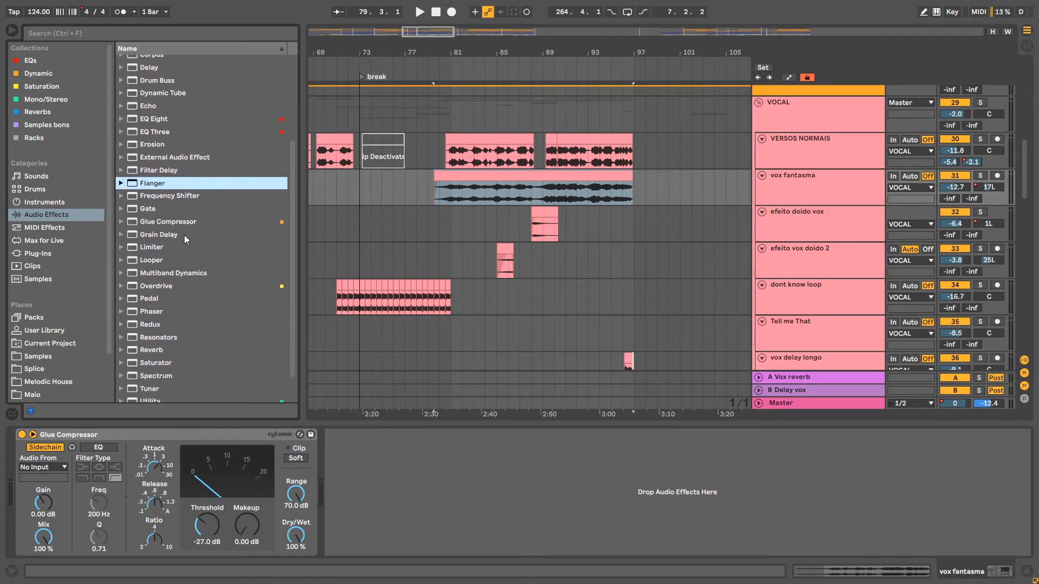
pyautogui.click(159, 226)
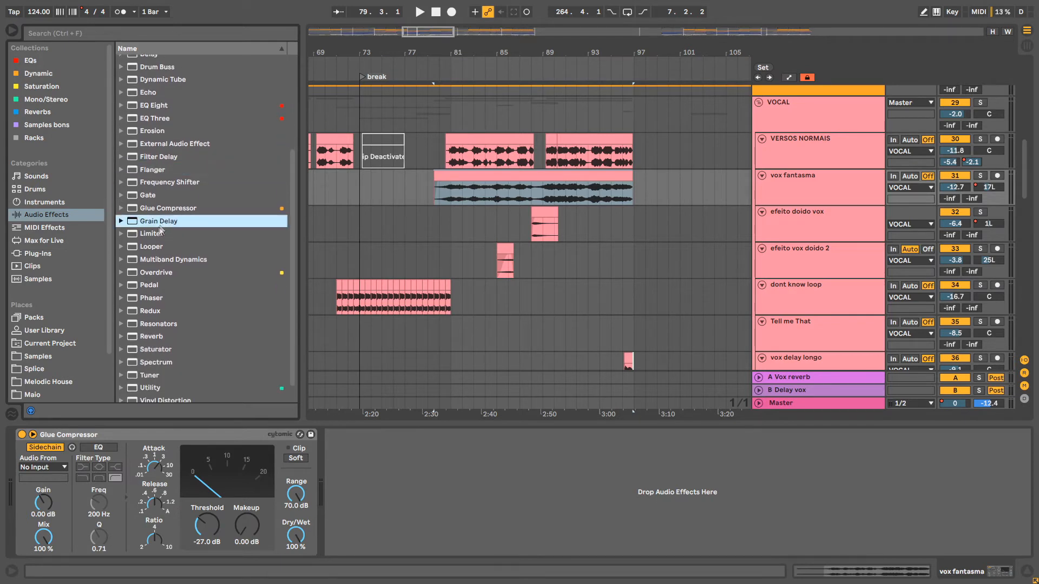
pyautogui.scroll(-1, 144, 298)
pyautogui.click(147, 309)
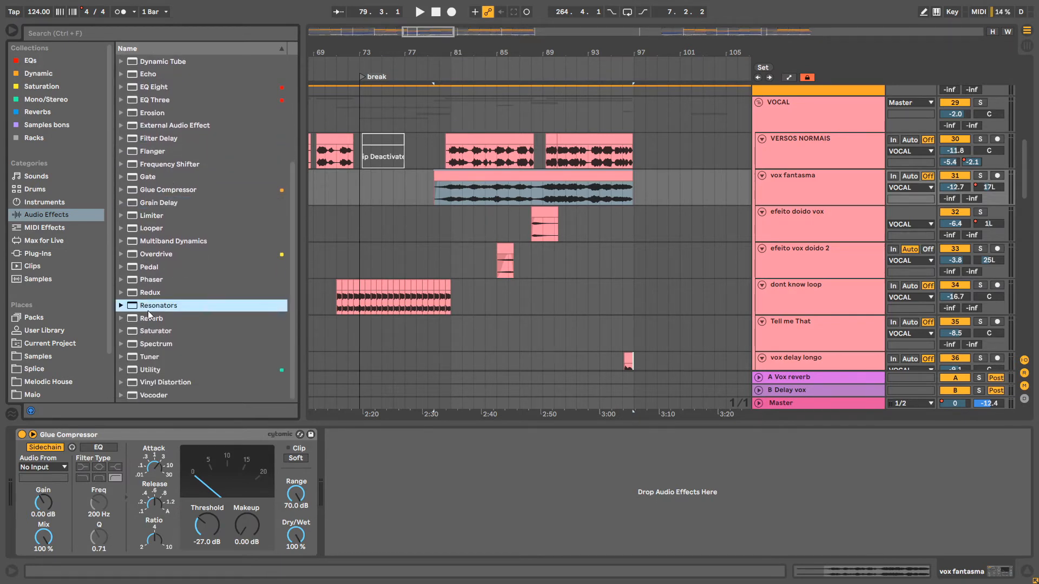
pyautogui.click(158, 322)
pyautogui.click(165, 332)
pyautogui.click(157, 318)
pyautogui.click(155, 330)
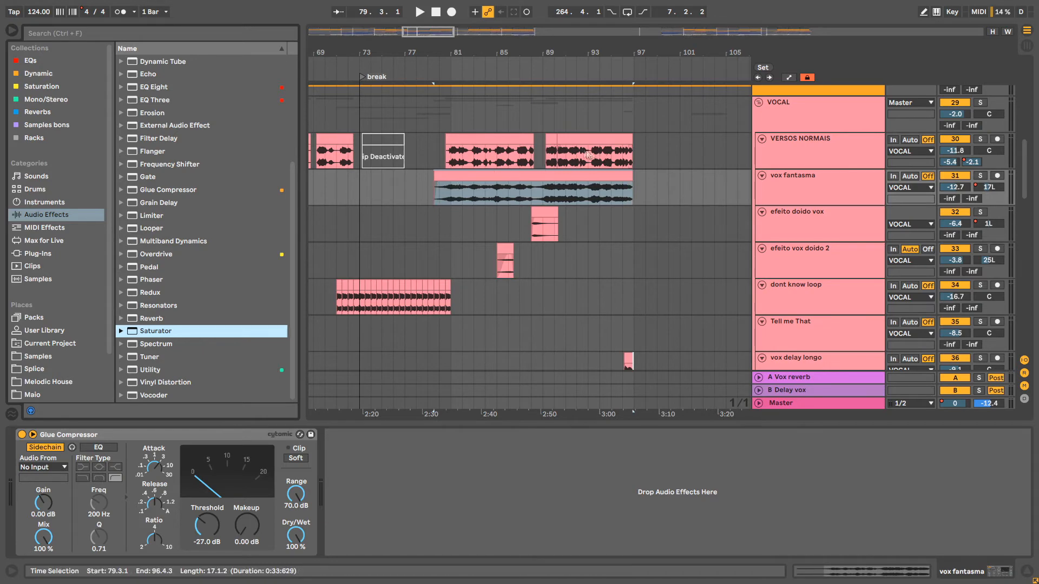
# Solo the vox fantasma track and play its clip from the start
pyautogui.scroll(1, 477, 207)
pyautogui.click(478, 206)
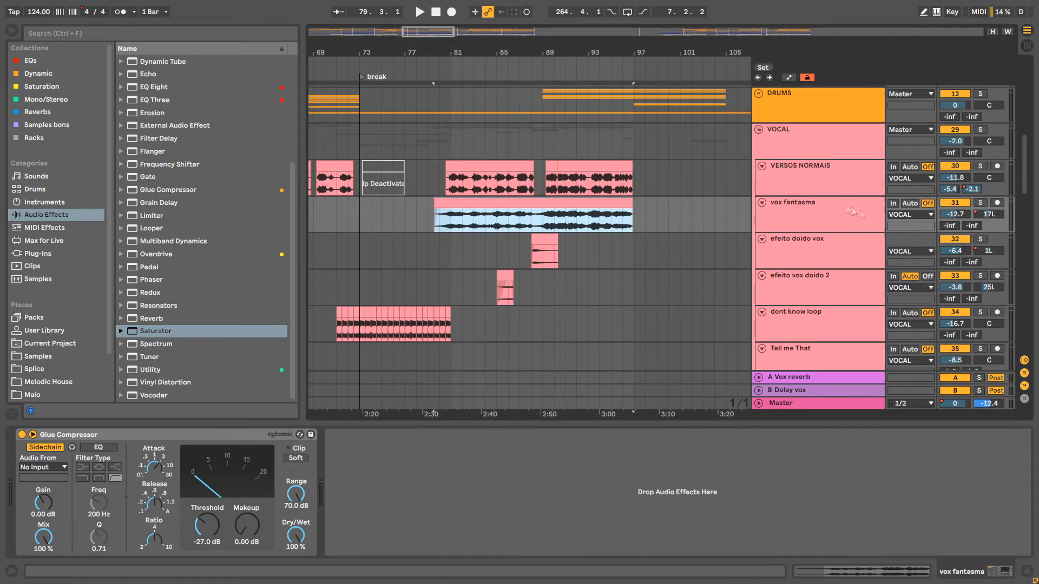
pyautogui.click(876, 221)
pyautogui.click(980, 202)
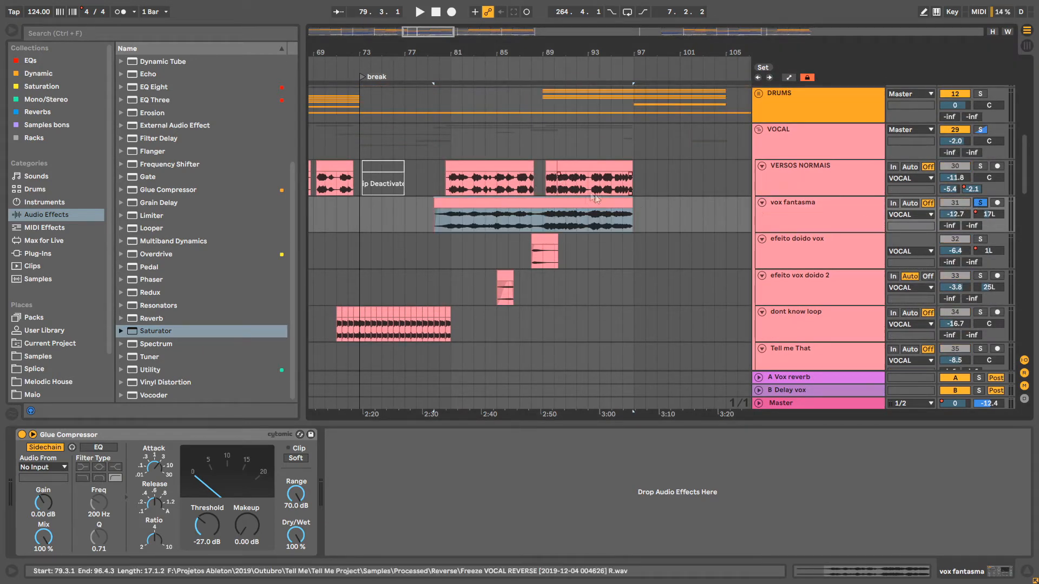
pyautogui.moveTo(459, 48); pyautogui.dragTo(460, 68)
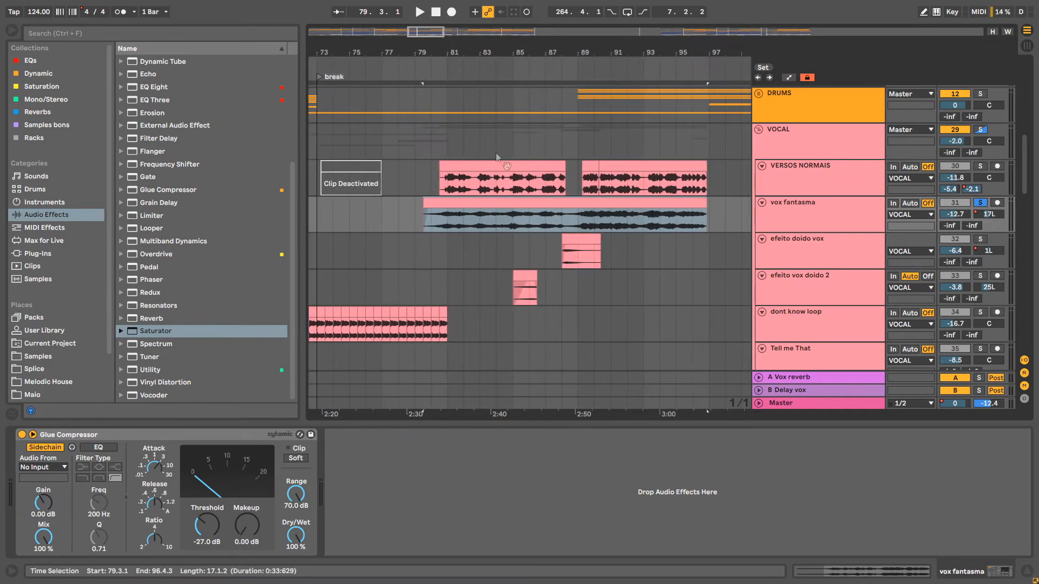
pyautogui.press('space')
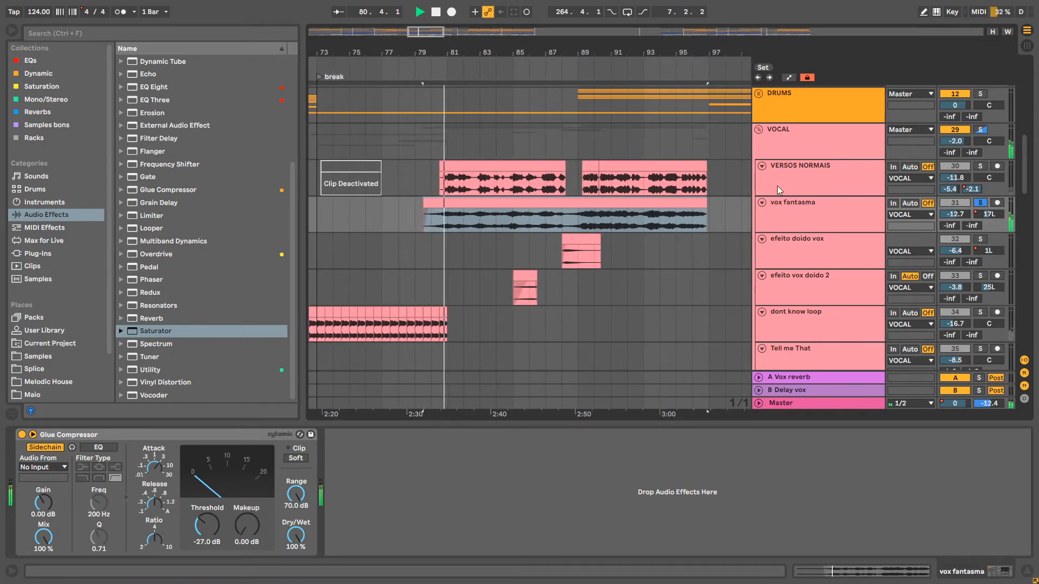
# Solo VERSOS NORMAIS as well and listen to it together with vox fantasma
pyautogui.press('space')
pyautogui.click(980, 166)
pyautogui.press('space')
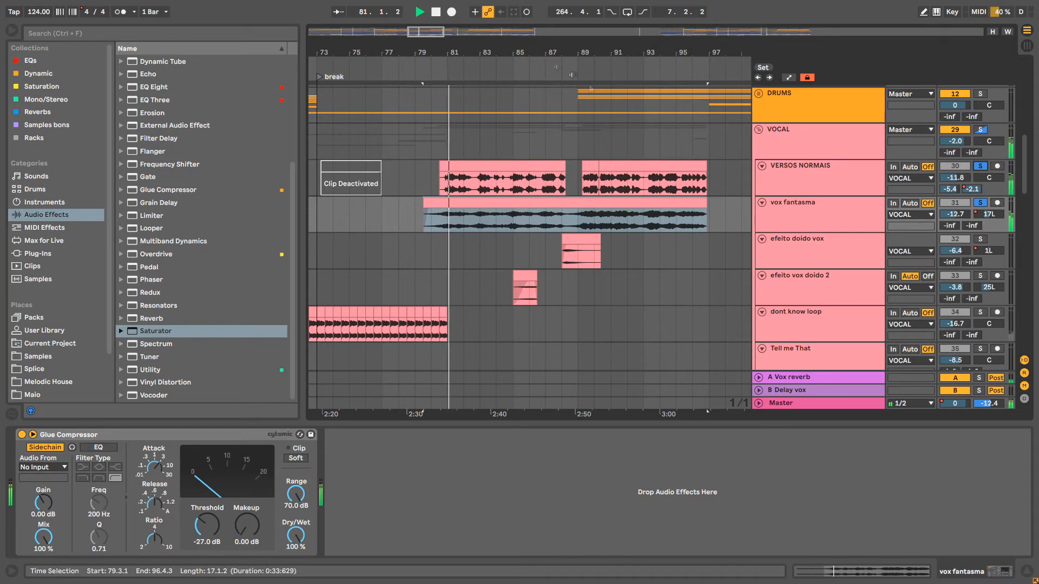
pyautogui.moveTo(466, 46); pyautogui.dragTo(495, 11)
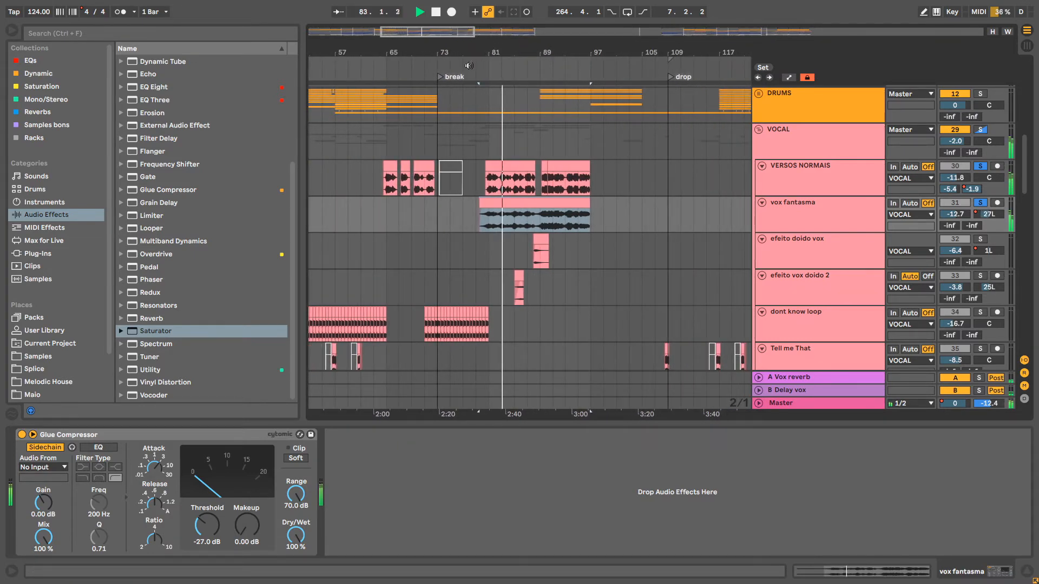
pyautogui.press('space')
# Insert a new audio track directly below the VERSOS NORMAIS track
pyautogui.click(798, 168)
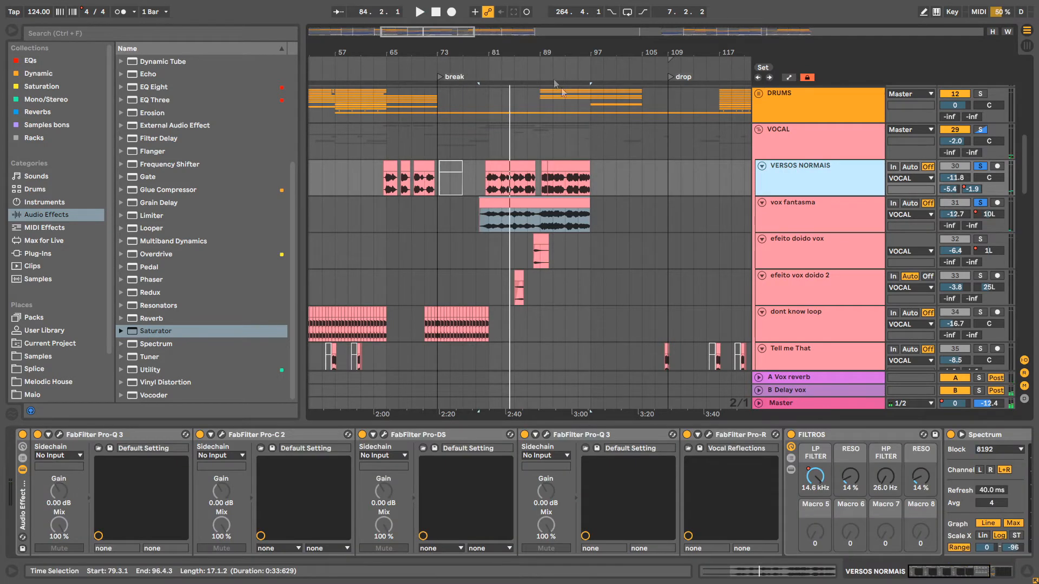
pyautogui.moveTo(515, 50)
pyautogui.mouseDown()
pyautogui.moveTo(514, 81)
pyautogui.moveTo(515, 55)
pyautogui.mouseUp()
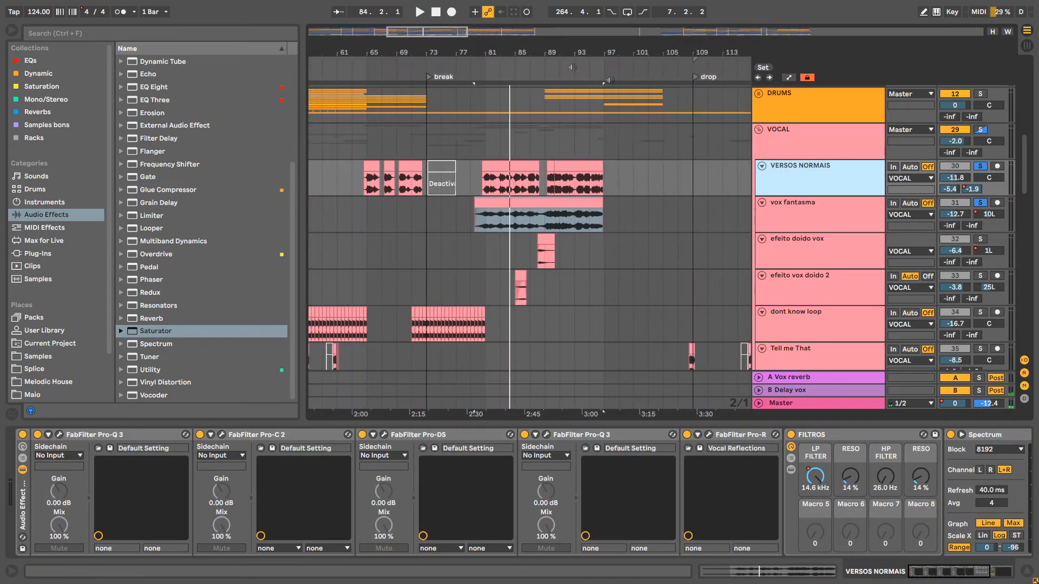
pyautogui.rightClick(790, 174)
pyautogui.click(846, 274)
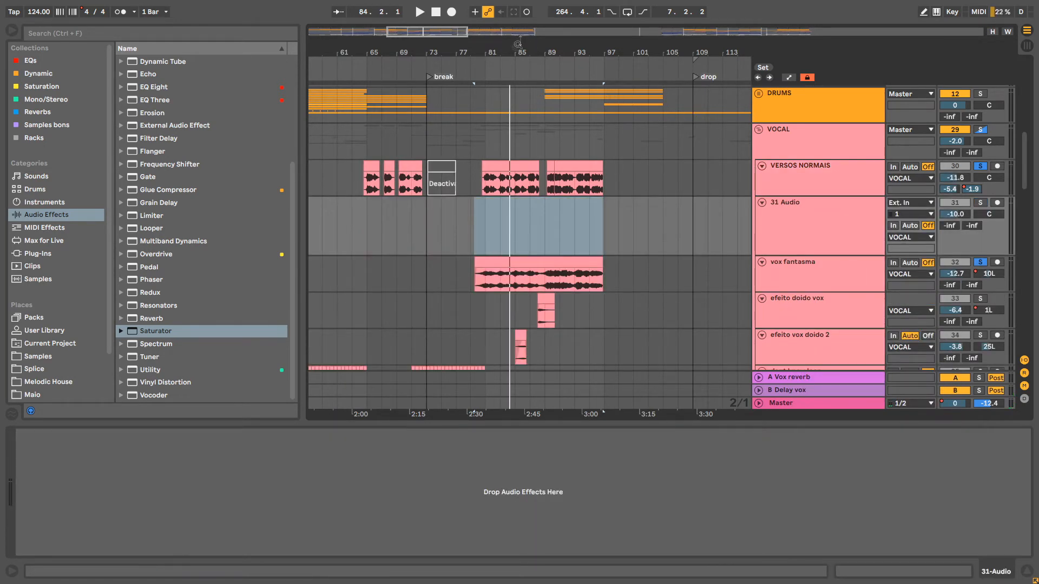
# Copy the VERSOS NORMAIS vocal from bar 80 to 88.3 onto the new audio track at the same position
pyautogui.moveTo(516, 52); pyautogui.dragTo(414, 175)
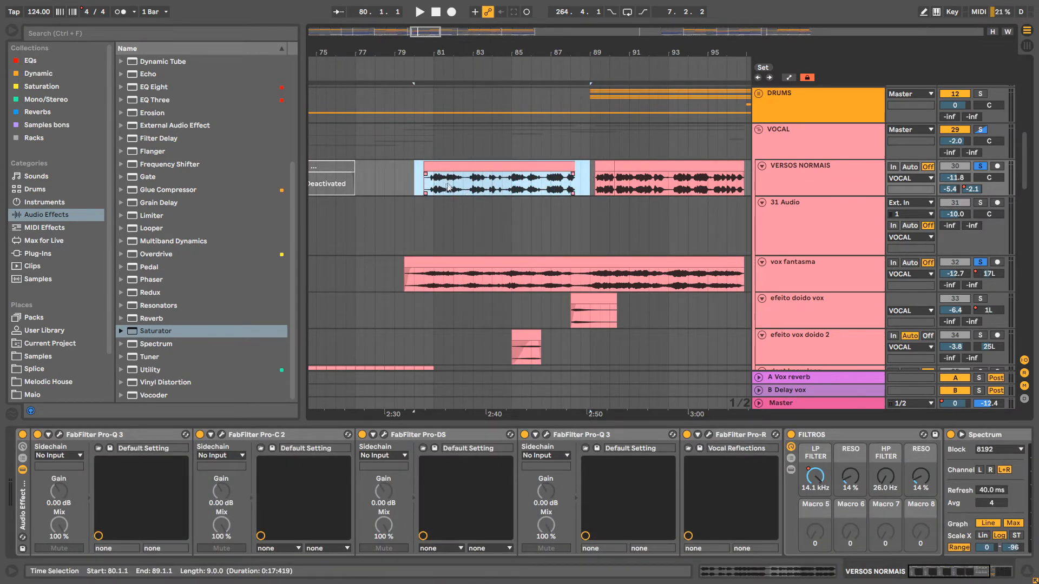
pyautogui.keyDown('shift'); pyautogui.click(418, 223); pyautogui.keyUp('shift')
pyautogui.moveTo(415, 177); pyautogui.dragTo(583, 175)
pyautogui.click(412, 232)
pyautogui.hotkey('ctrl', 'v')
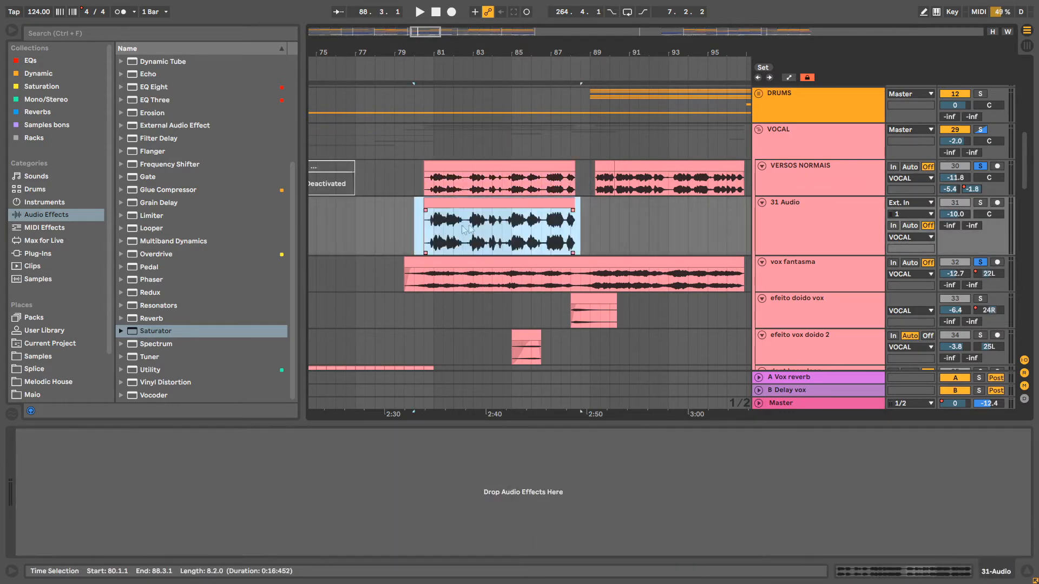
# Reverse the copied vocal clip on the new audio track
pyautogui.click(500, 203)
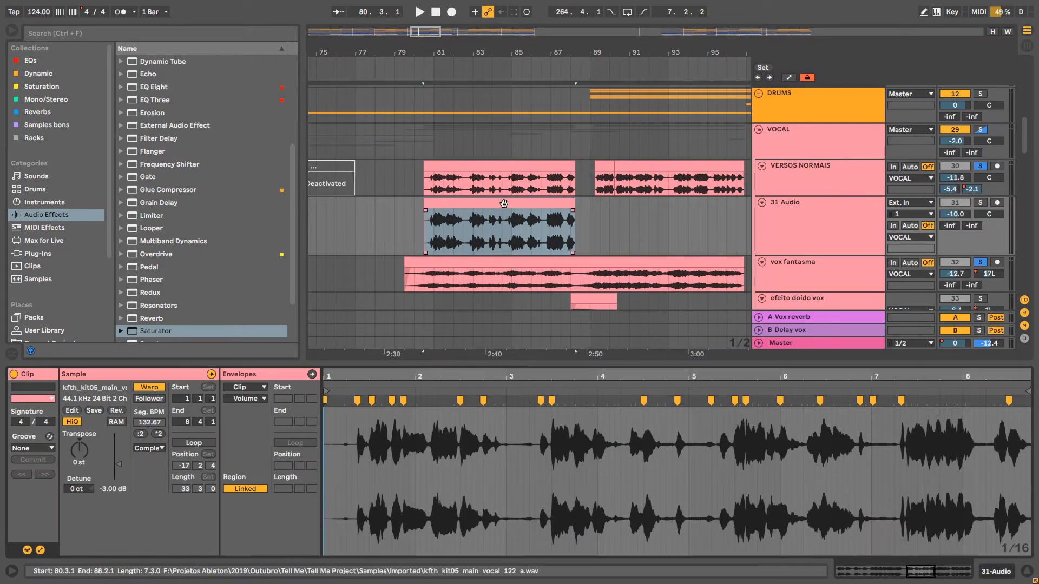
pyautogui.rightClick(503, 203)
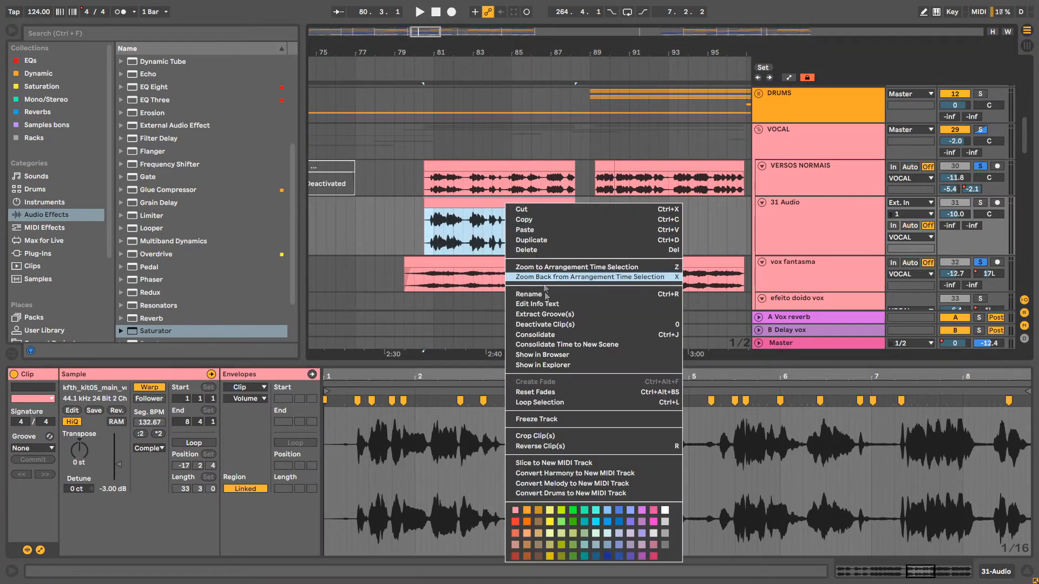
pyautogui.click(532, 447)
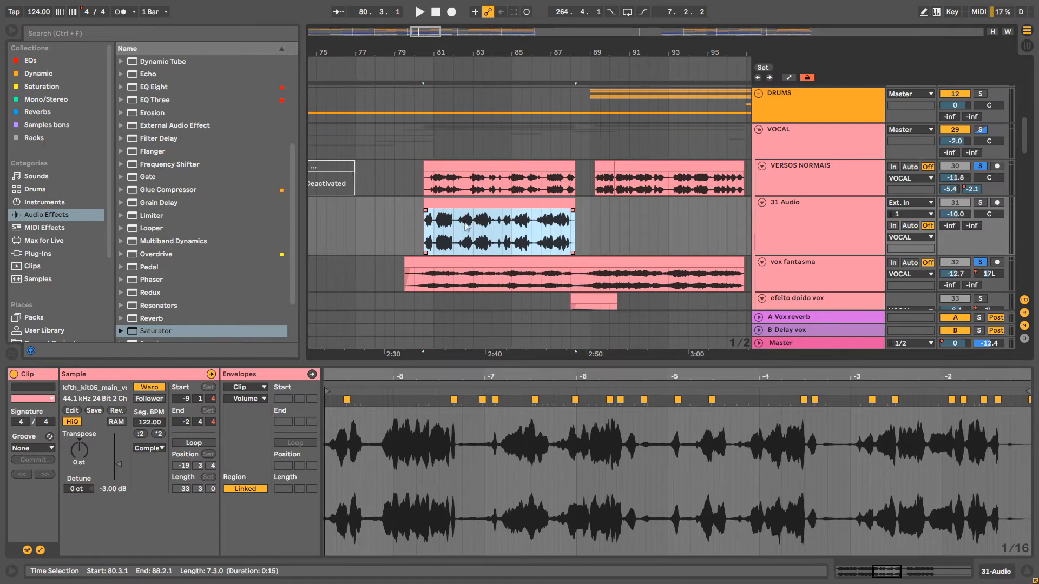
# Find the Reverb preset Cathedral among the audio effects and add it to the 31 Audio track with the reversed vocal
pyautogui.hotkey('ctrl', 'f')
pyautogui.write('reverb')
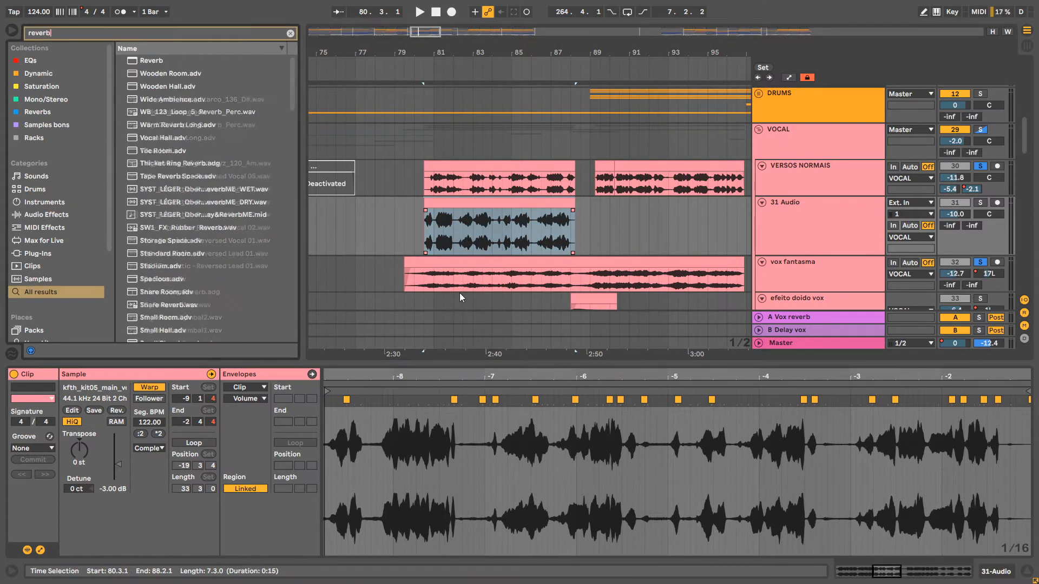
pyautogui.write(' cat')
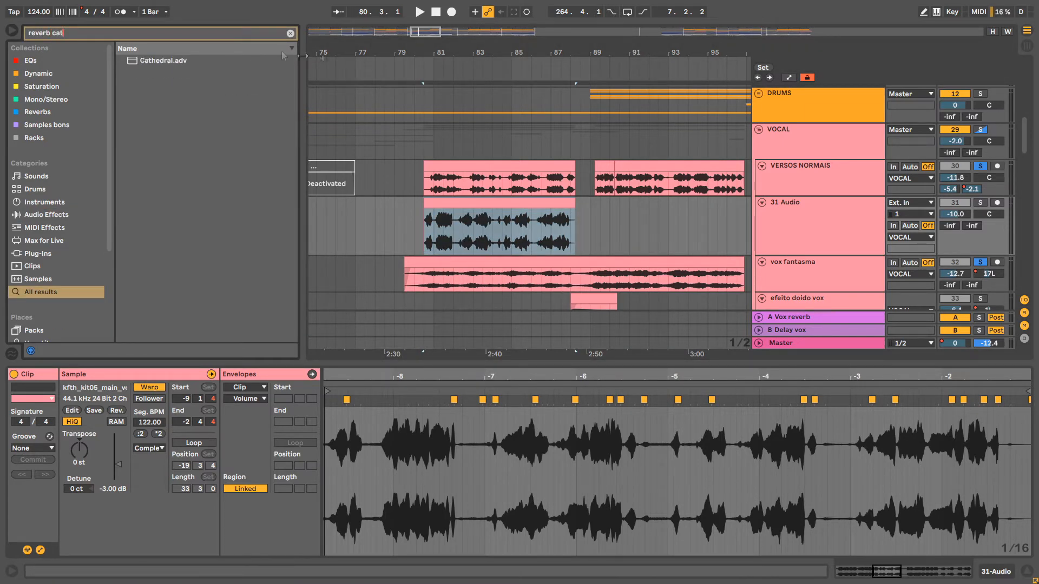
pyautogui.click(56, 215)
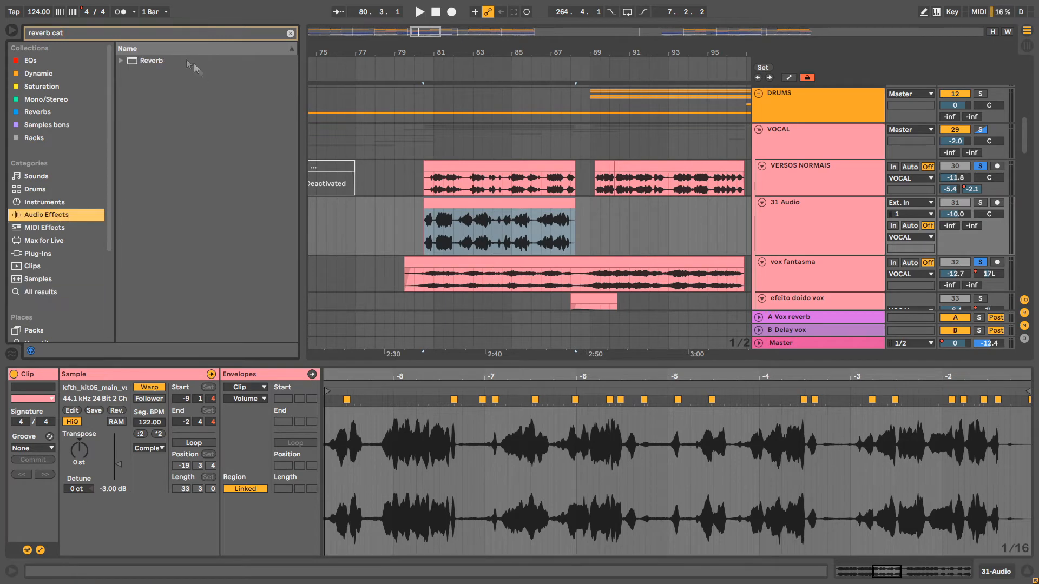
pyautogui.click(128, 63)
pyautogui.click(130, 73)
pyautogui.moveTo(154, 88); pyautogui.dragTo(483, 224)
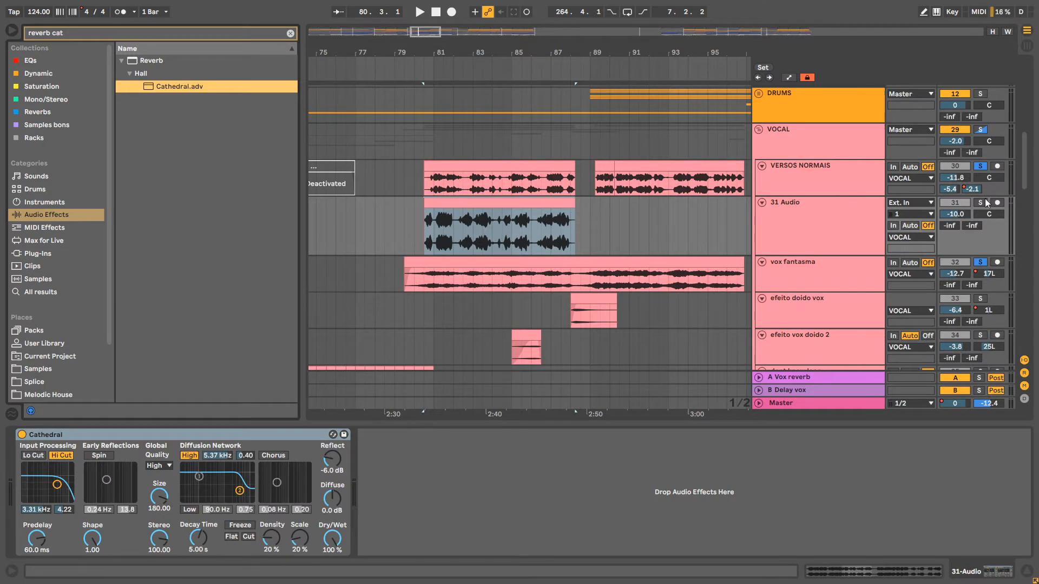
# Solo the 31 Audio track and listen to the reversed vocal through the Cathedral reverb
pyautogui.click(980, 203)
pyautogui.press('space')
pyautogui.click(547, 281)
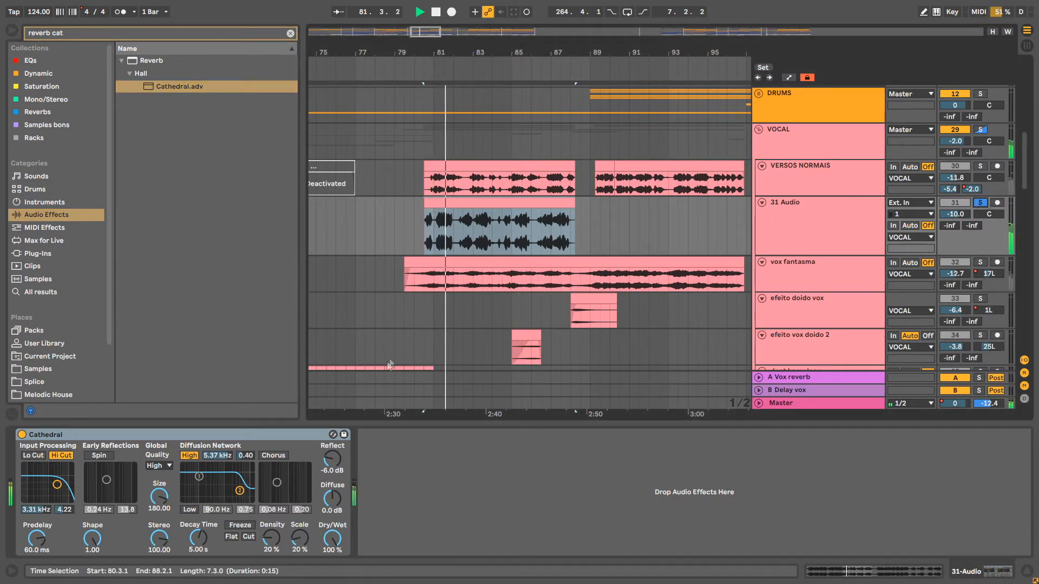
pyautogui.press('space')
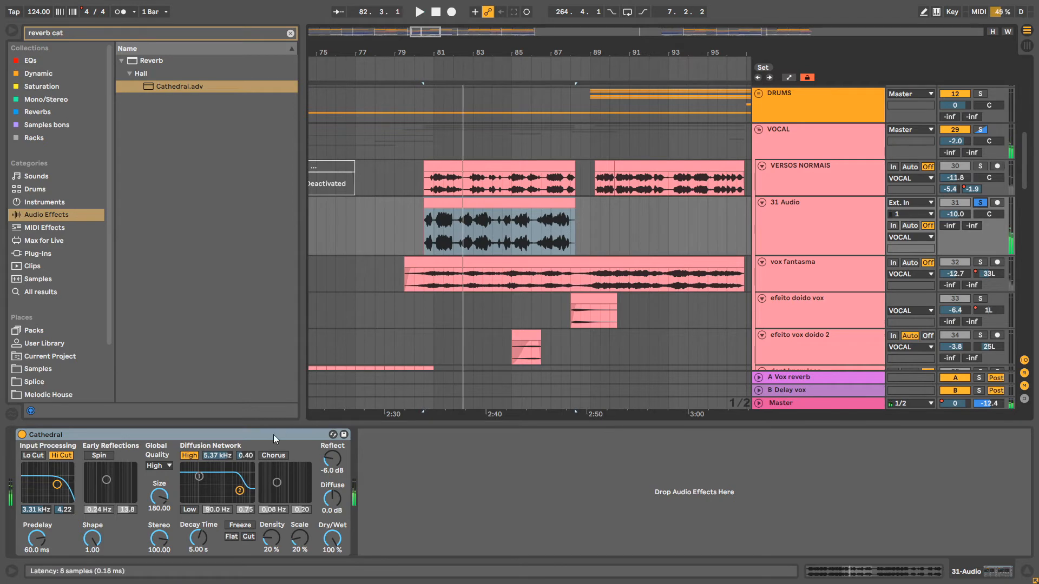
pyautogui.click(330, 542)
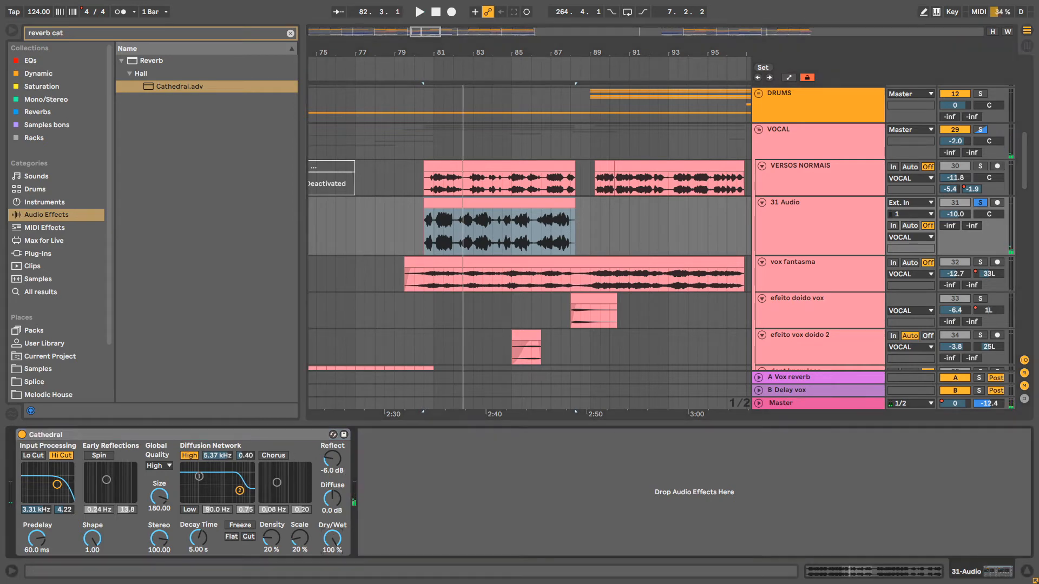
pyautogui.click(157, 467)
pyautogui.click(158, 496)
# Freeze and flatten the 31 Audio track to render the Cathedral reverb into the vocal
pyautogui.rightClick(771, 234)
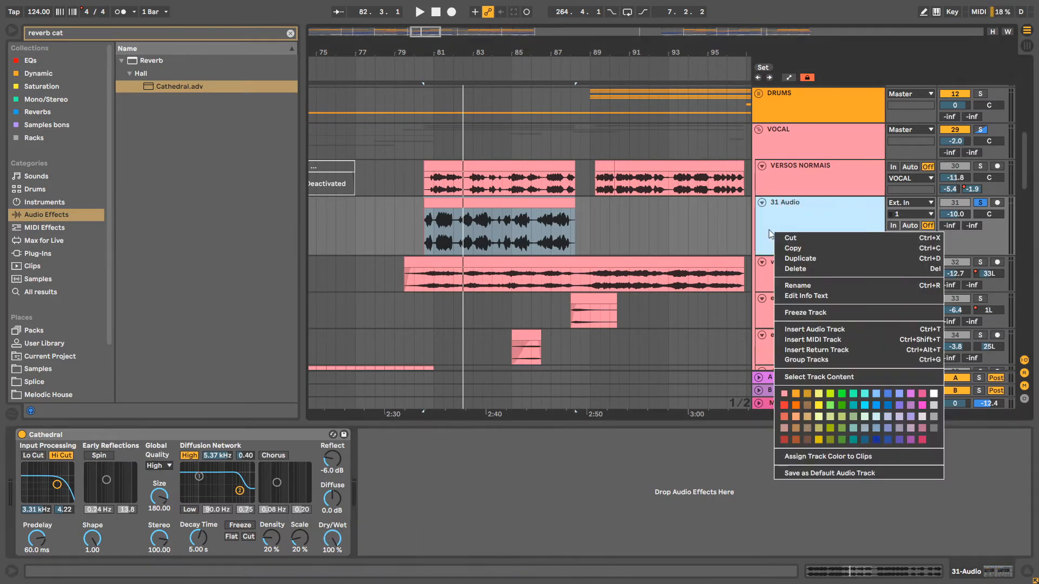
pyautogui.click(806, 313)
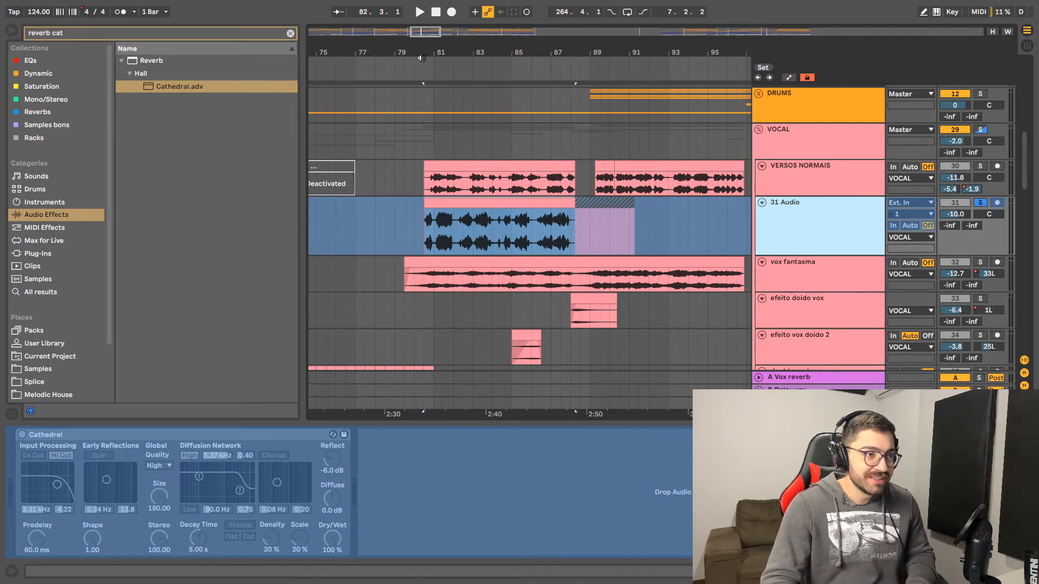
pyautogui.moveTo(423, 55); pyautogui.dragTo(423, 71)
pyautogui.rightClick(793, 229)
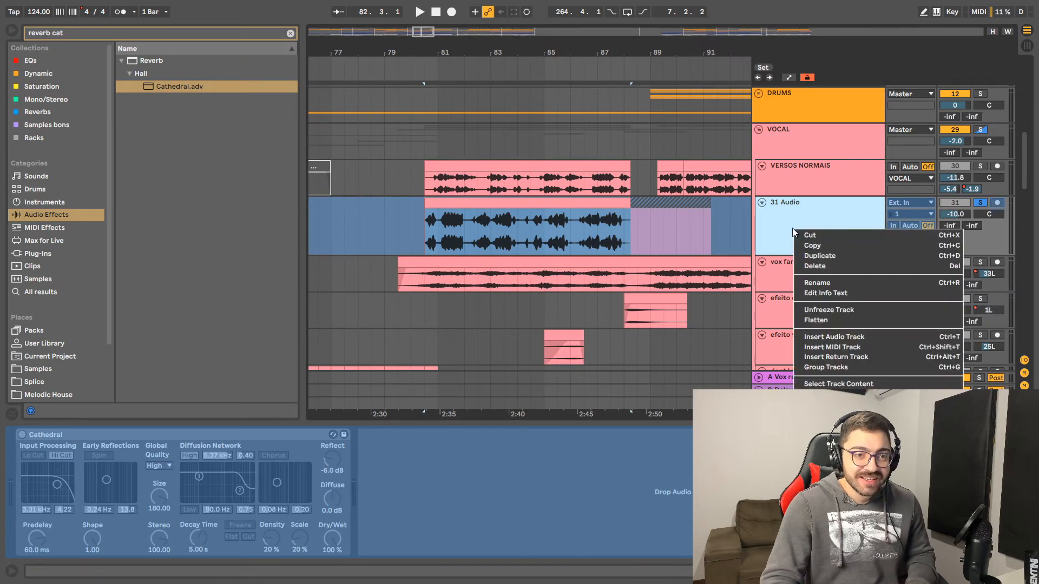
pyautogui.click(810, 322)
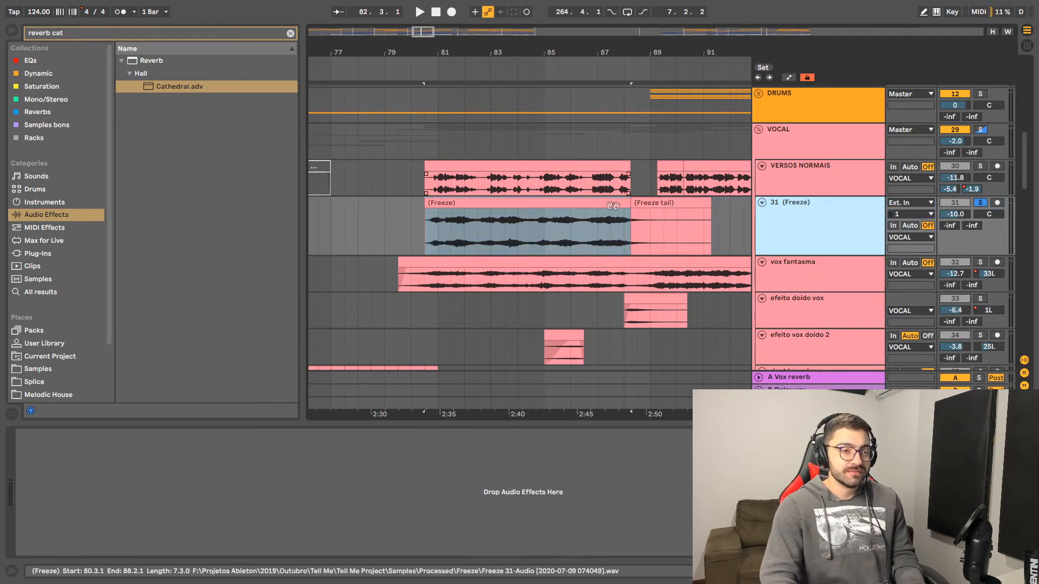
# Select the flattened vocal clip starting at 80.3.1 and play it
pyautogui.click(862, 214)
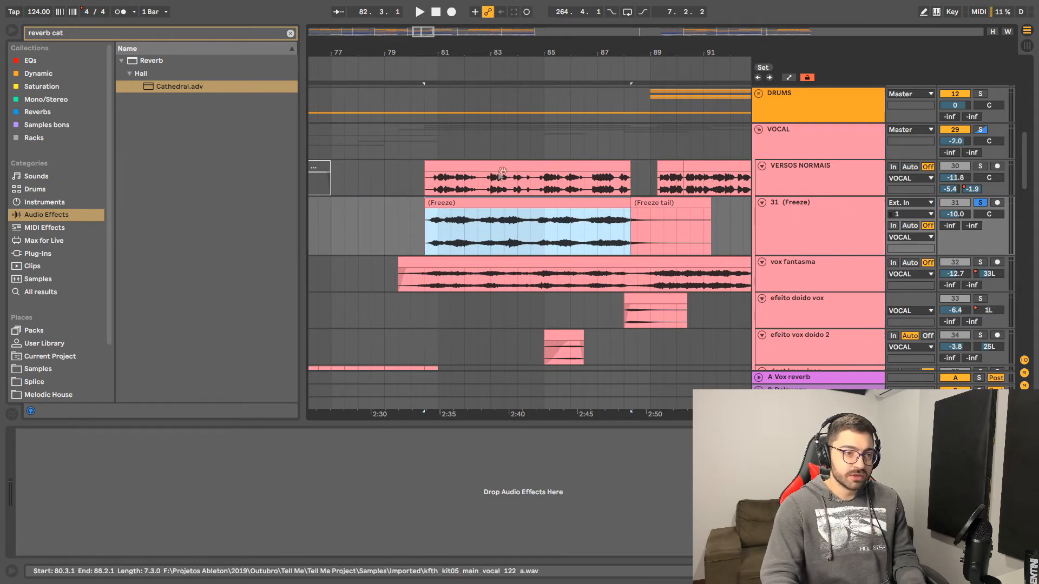
pyautogui.click(504, 204)
pyautogui.press('space')
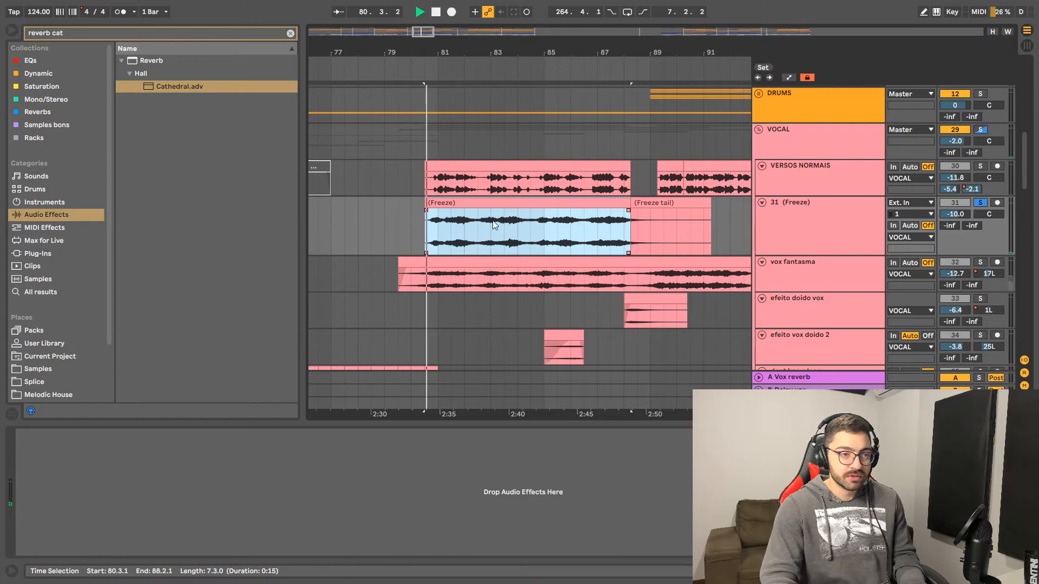
pyautogui.press('space')
# Reverse the flattened reverb vocal clip and listen to it
pyautogui.rightClick(543, 203)
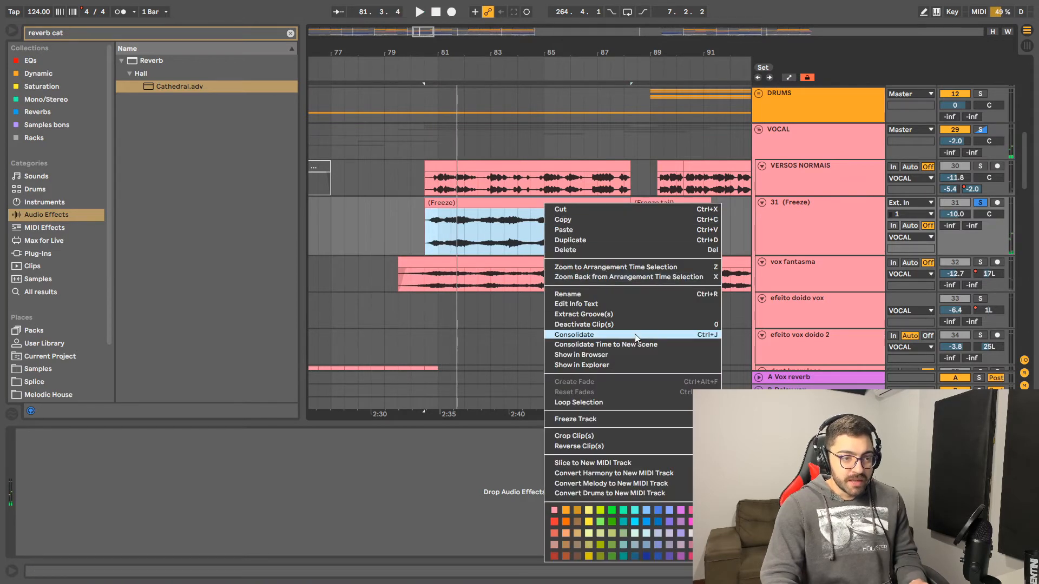
pyautogui.click(580, 447)
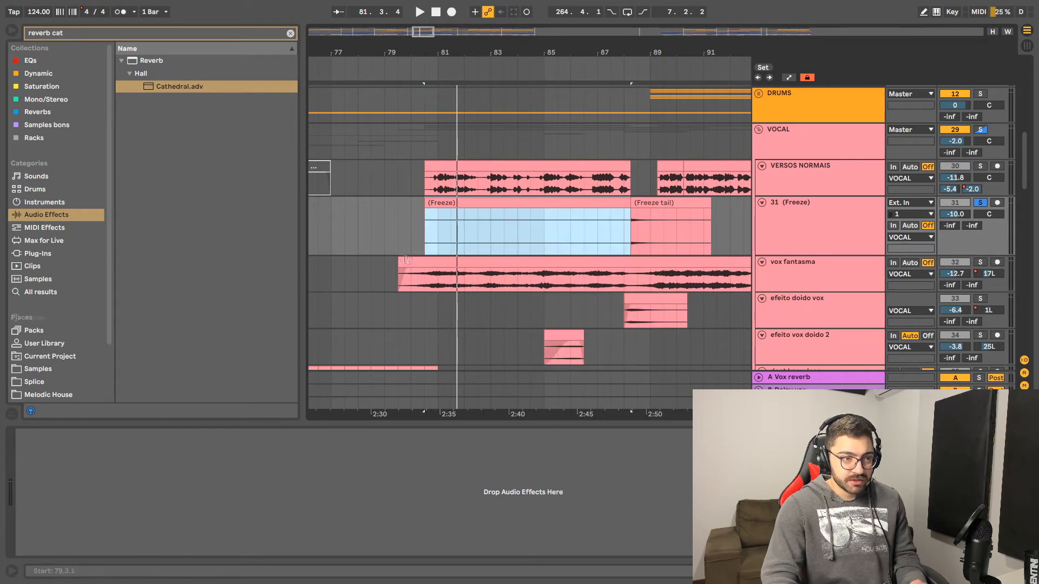
pyautogui.press('space')
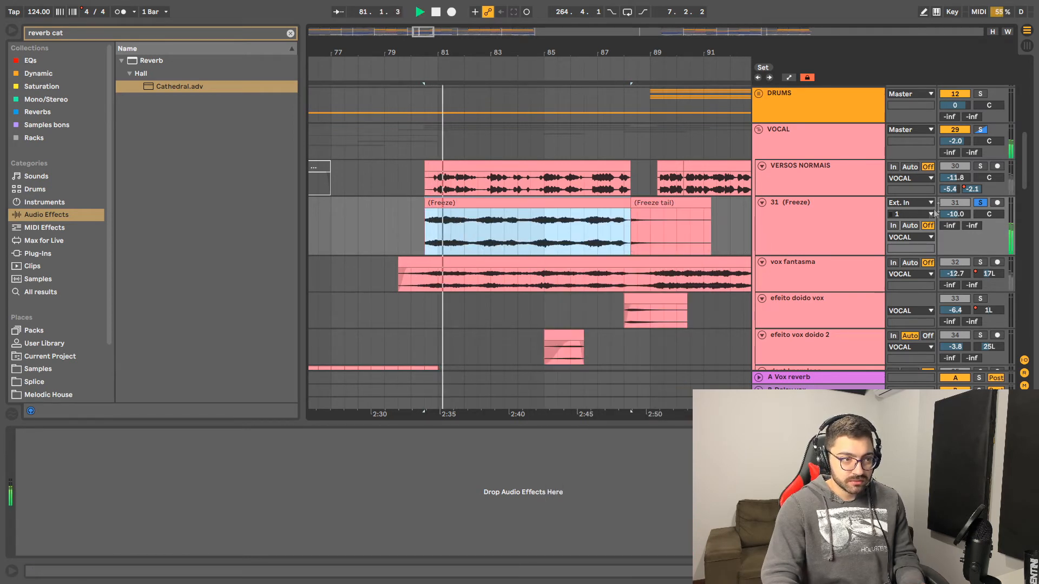
pyautogui.press('space')
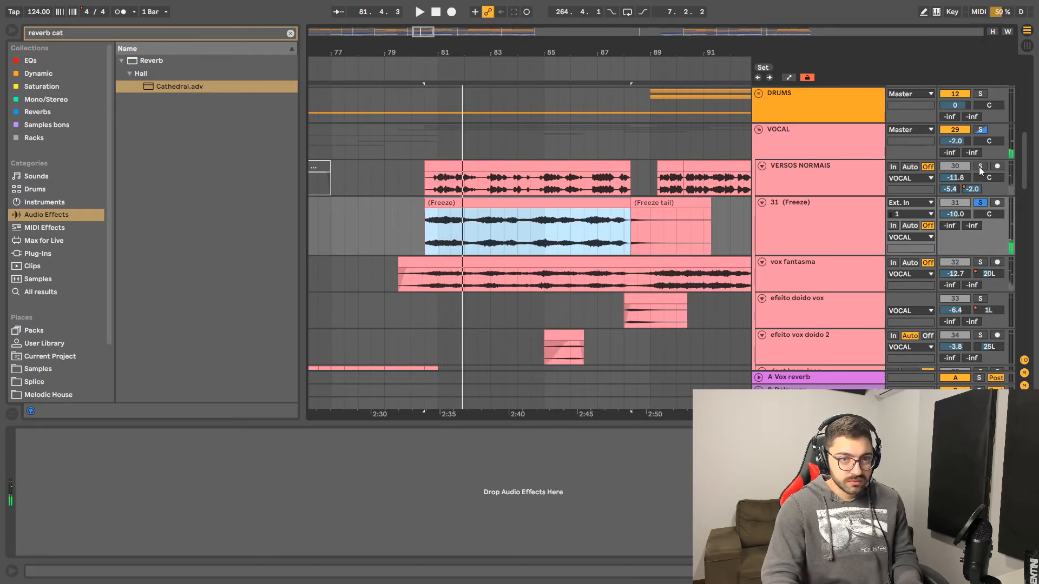
# Solo VERSOS NORMAIS as well and lower the 31 (Freeze) track volume to -21.7 dB during playback
pyautogui.click(978, 166)
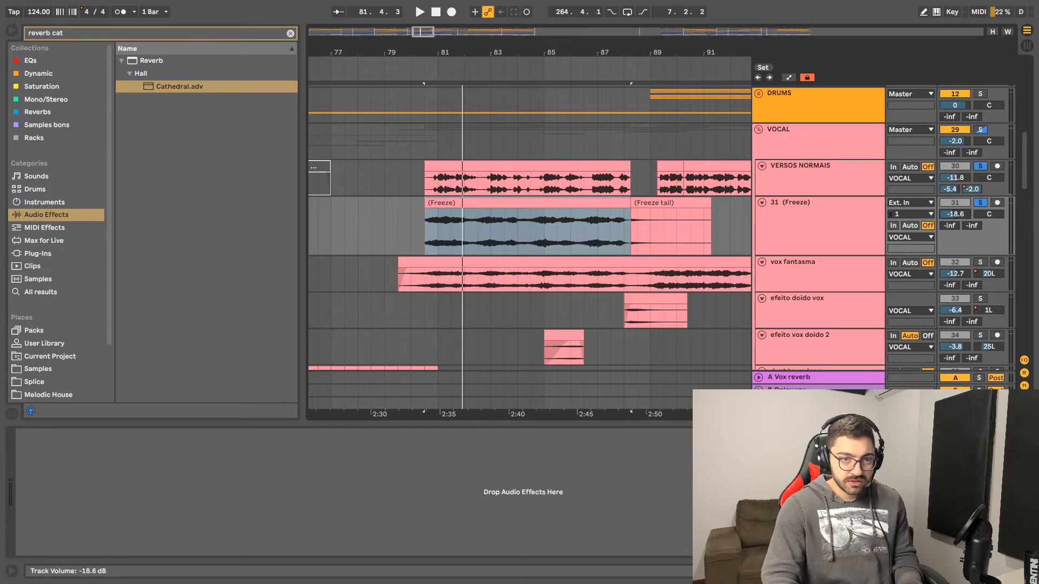
pyautogui.press('space')
pyautogui.moveTo(955, 215); pyautogui.dragTo(954, 198)
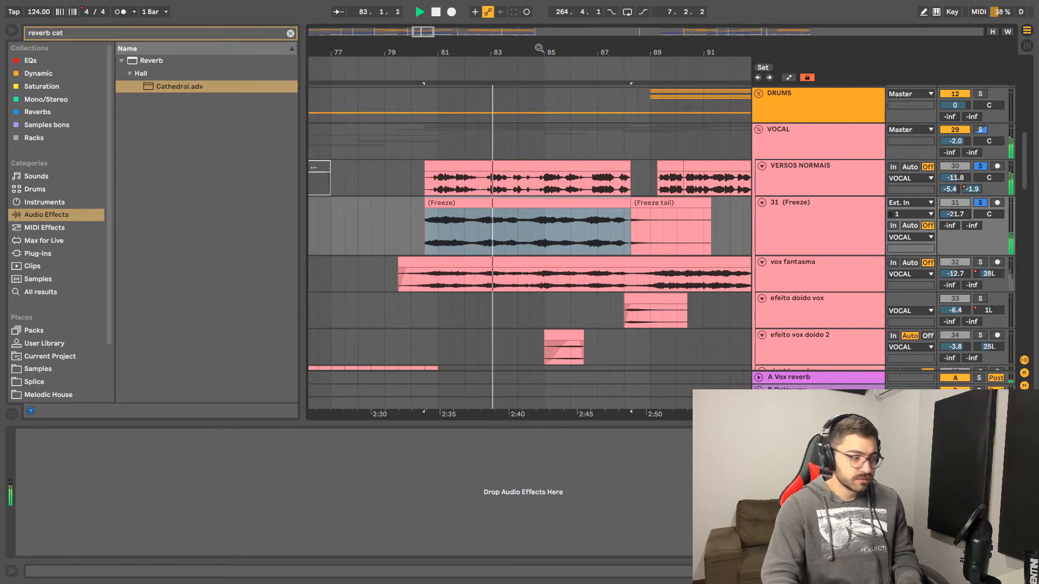
# Stop playback and delete the 31 (Freeze) track
pyautogui.moveTo(591, 52); pyautogui.dragTo(591, 22)
pyautogui.press('space')
pyautogui.click(806, 217)
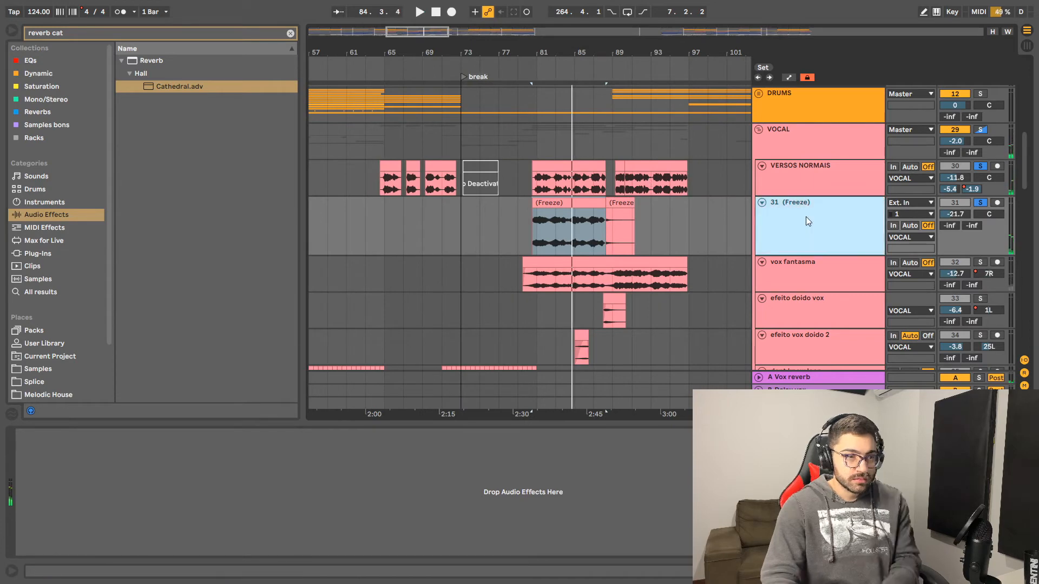
pyautogui.press('Delete')
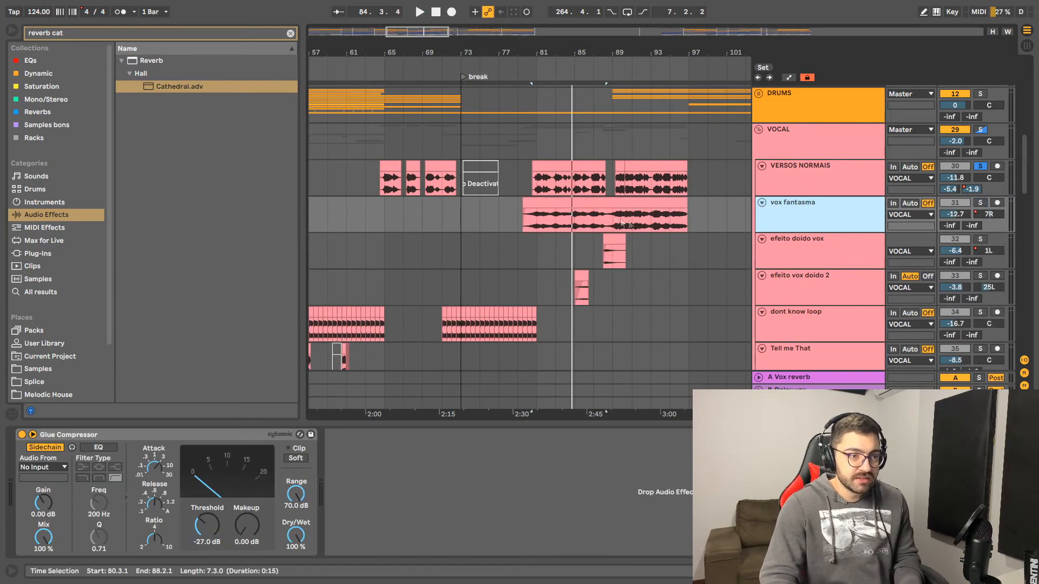
# Solo the dont know loop track and play it from bar 71, examining its EQ Eight filter movement
pyautogui.scroll(-2, 602, 217)
pyautogui.moveTo(468, 53)
pyautogui.mouseDown()
pyautogui.moveTo(468, 66)
pyautogui.moveTo(490, 54)
pyautogui.mouseUp()
pyautogui.click(467, 222)
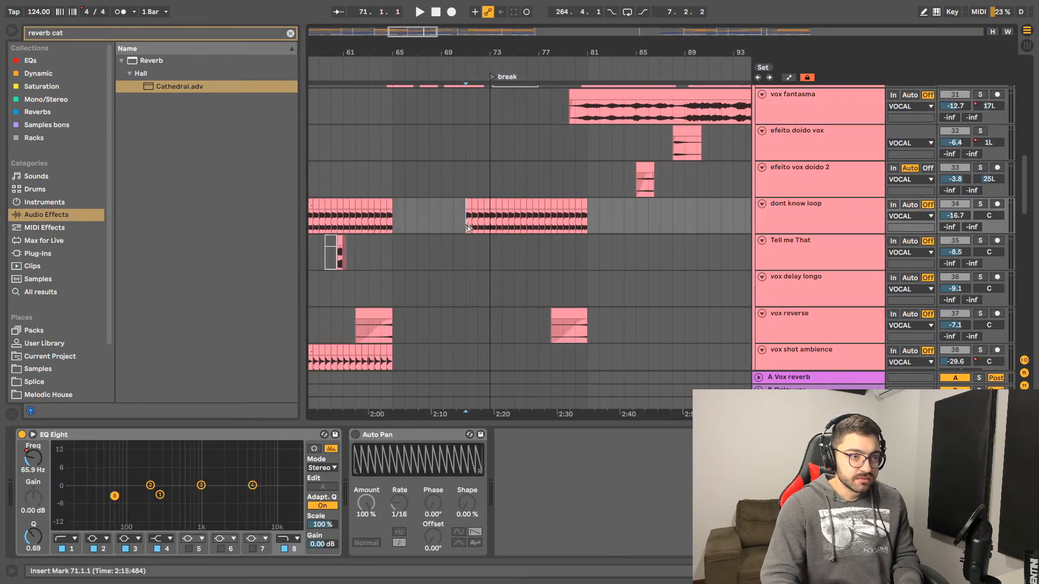
pyautogui.click(980, 204)
pyautogui.press('space')
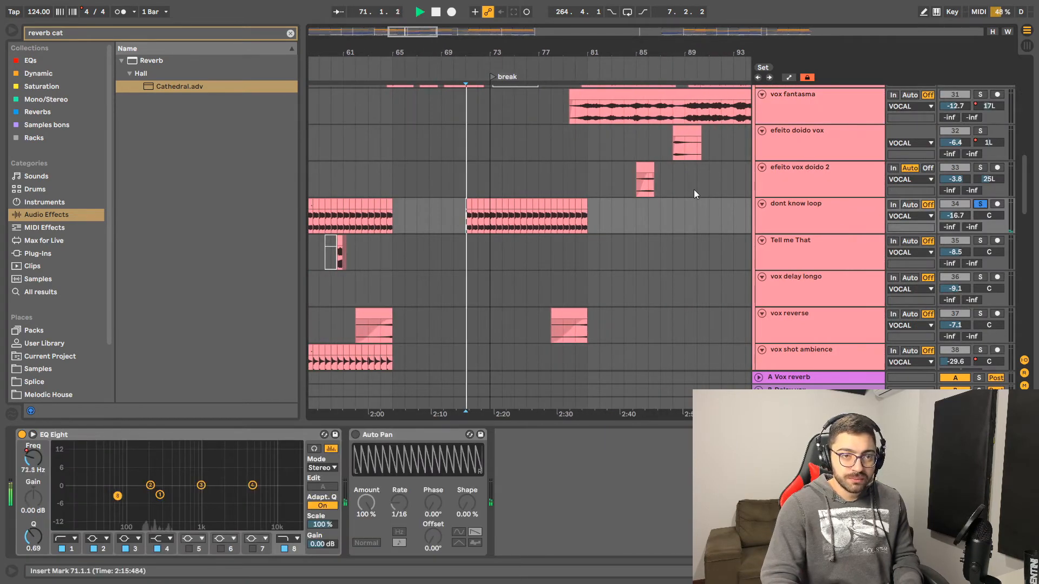
pyautogui.click(839, 211)
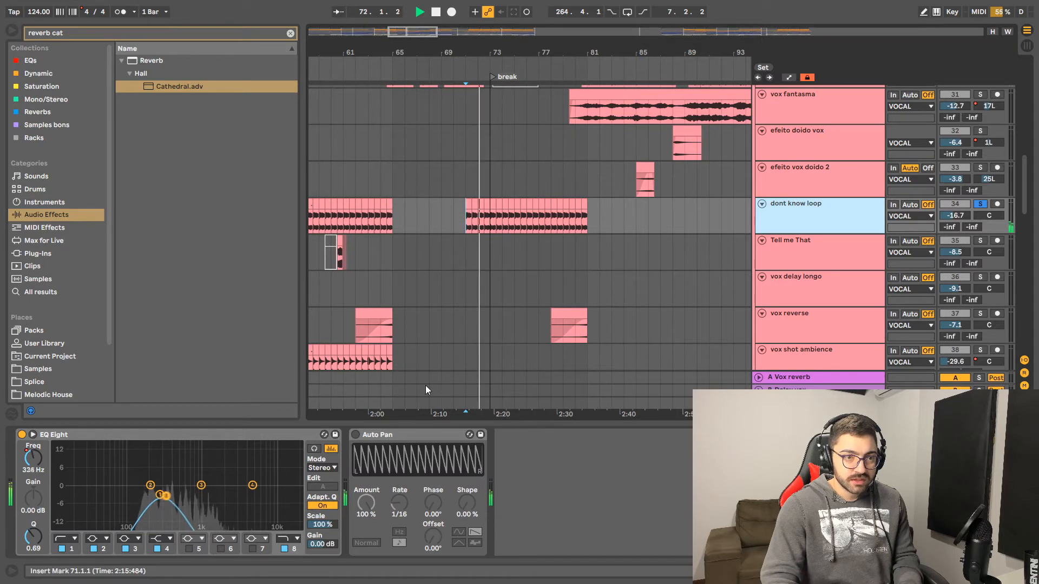
pyautogui.moveTo(153, 496); pyautogui.dragTo(211, 496)
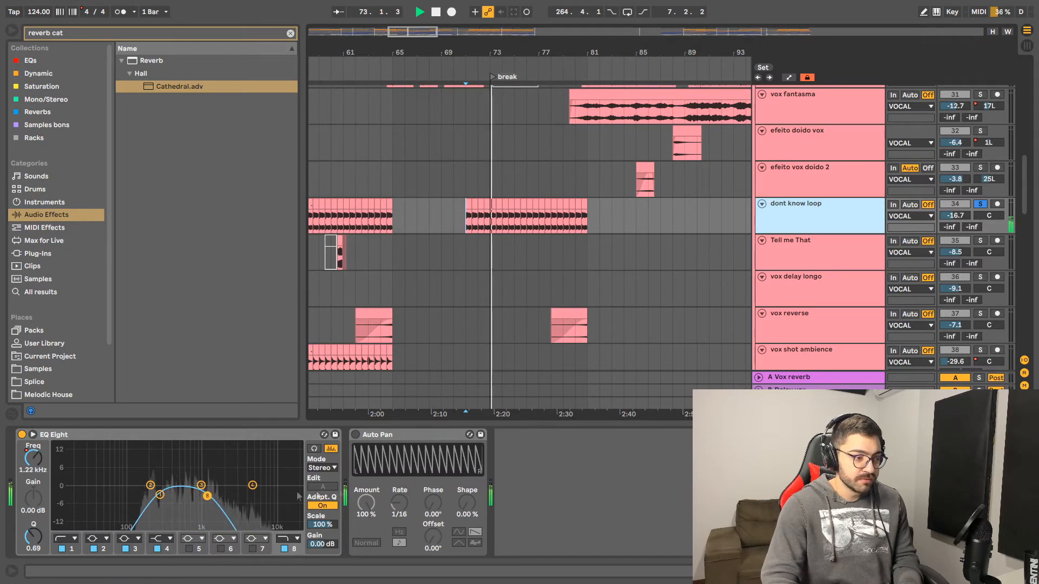
pyautogui.press('space')
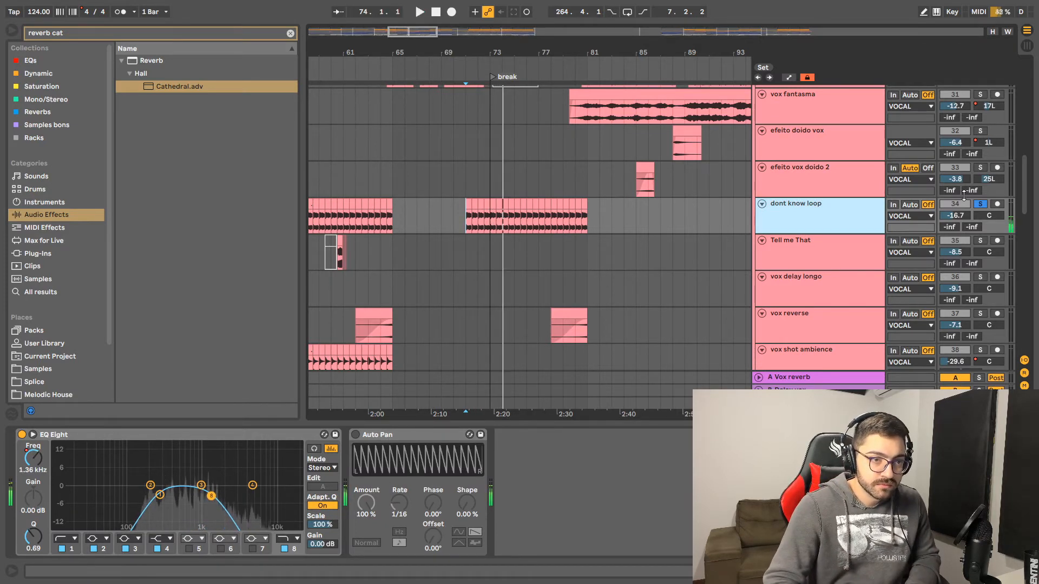
# Unsolo dont know loop and listen to it in the full mix from bar 71
pyautogui.click(979, 204)
pyautogui.press('space')
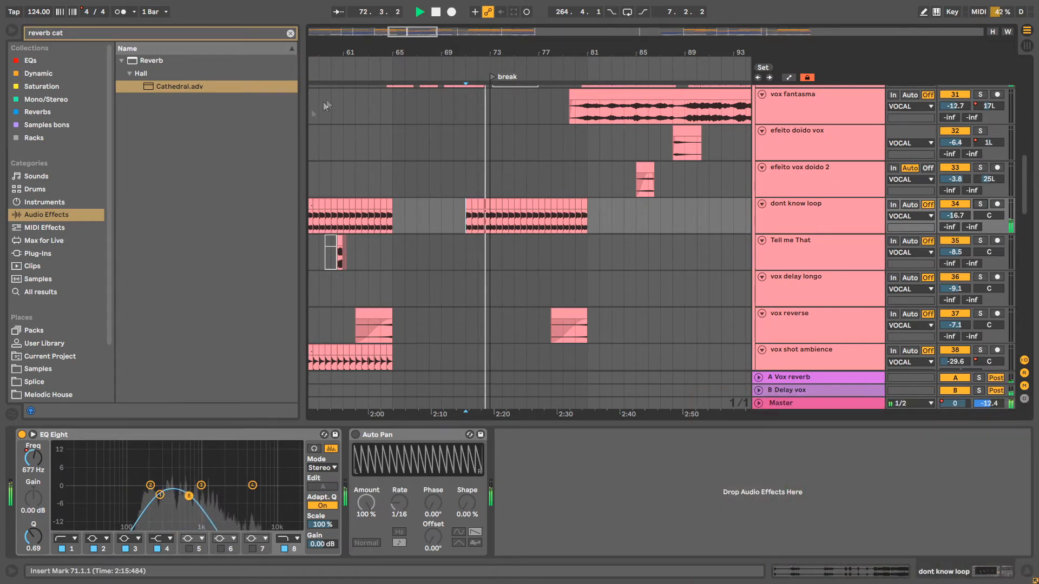
pyautogui.moveTo(490, 52); pyautogui.dragTo(600, 48)
pyautogui.press('space')
# Solo the Tell me That track and play its clip near bar 56, starting from bar 55
pyautogui.click(415, 238)
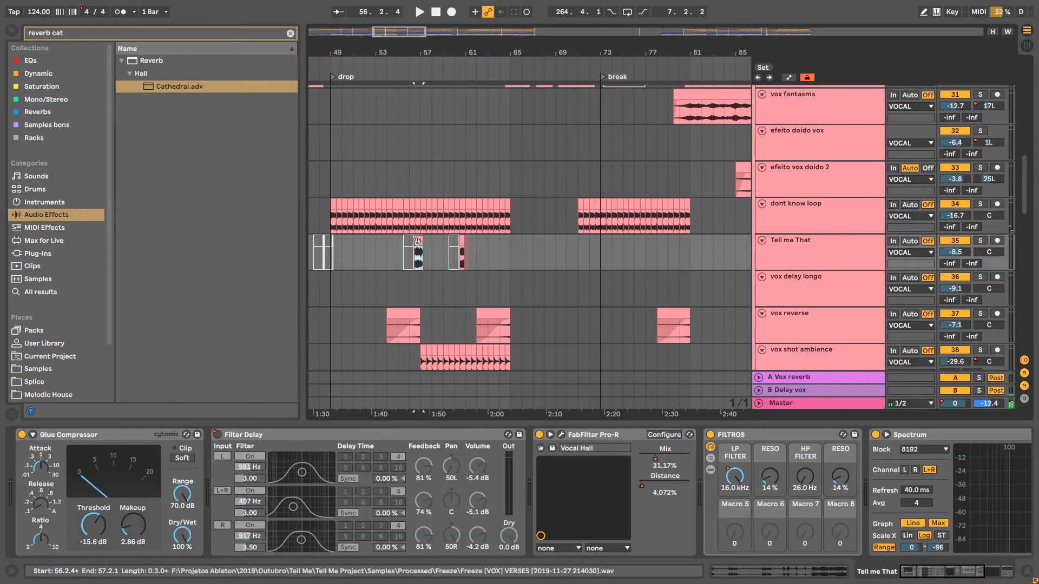
pyautogui.click(981, 243)
pyautogui.moveTo(422, 53); pyautogui.dragTo(417, 272)
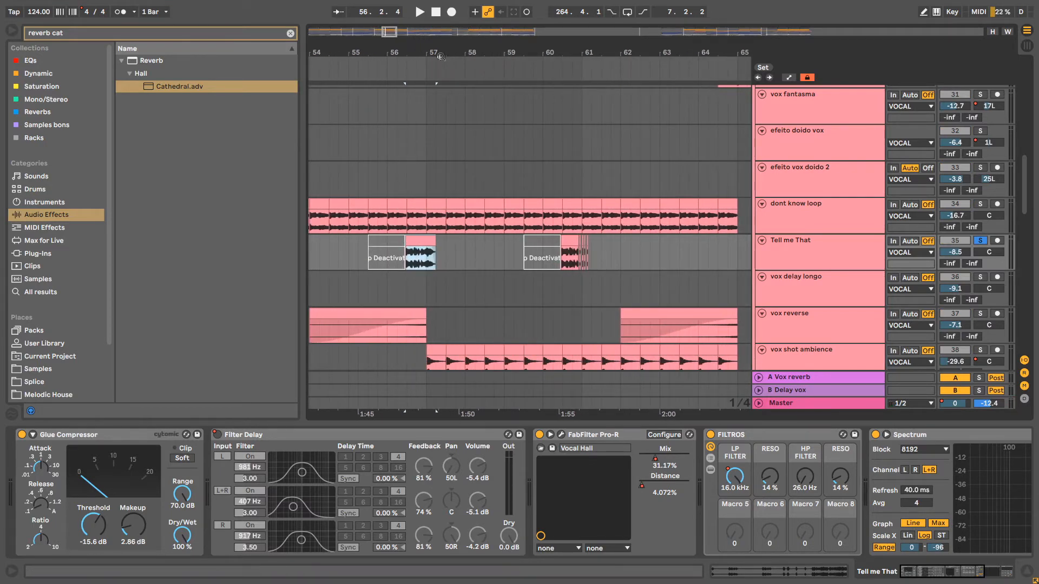
pyautogui.moveTo(448, 52); pyautogui.dragTo(521, 54)
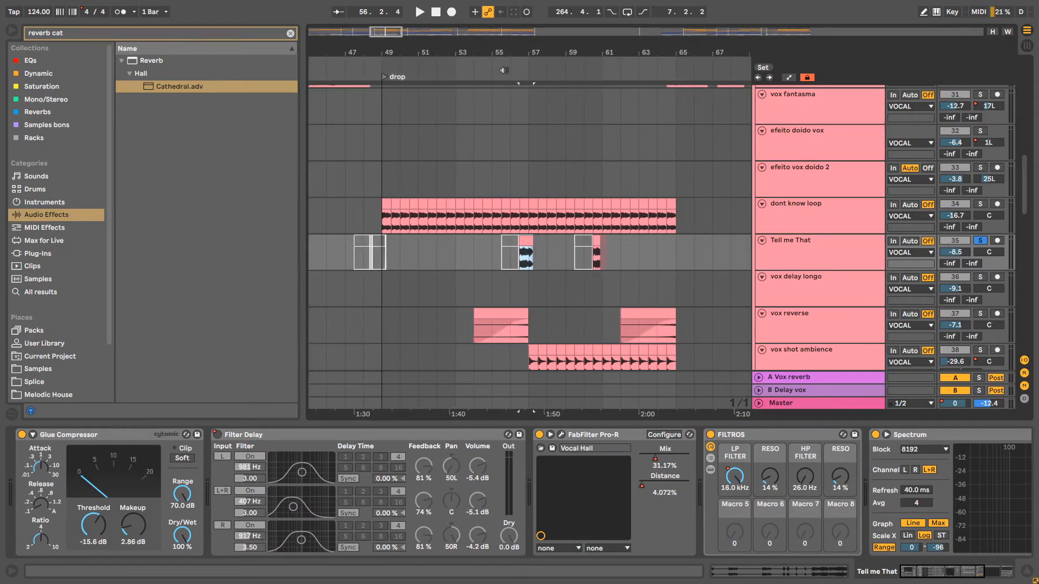
pyautogui.click(506, 70)
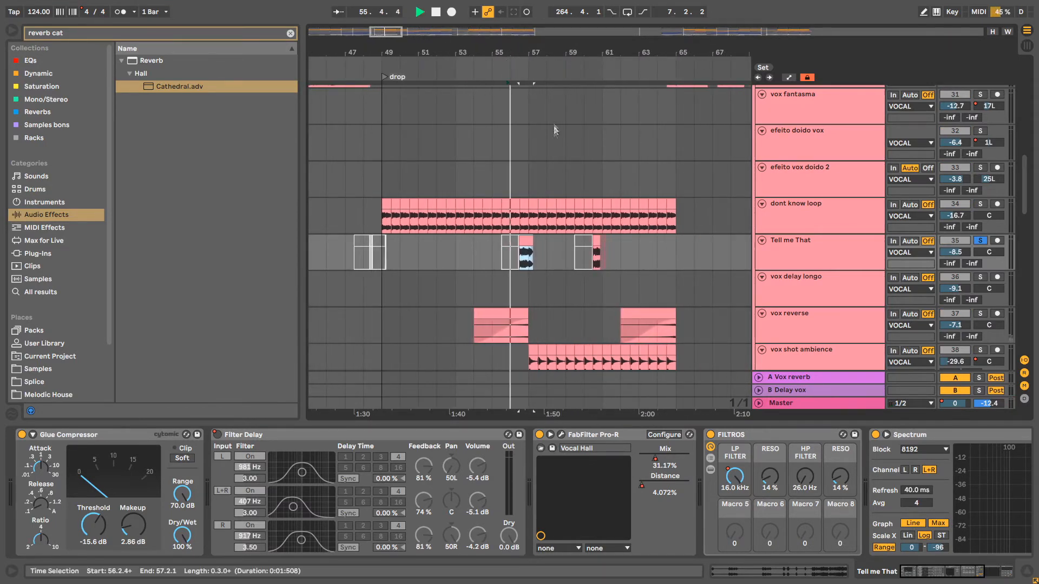
# Unsolo Tell me That and listen to its vocal clips in the full mix from bar 55
pyautogui.click(979, 241)
pyautogui.click(508, 74)
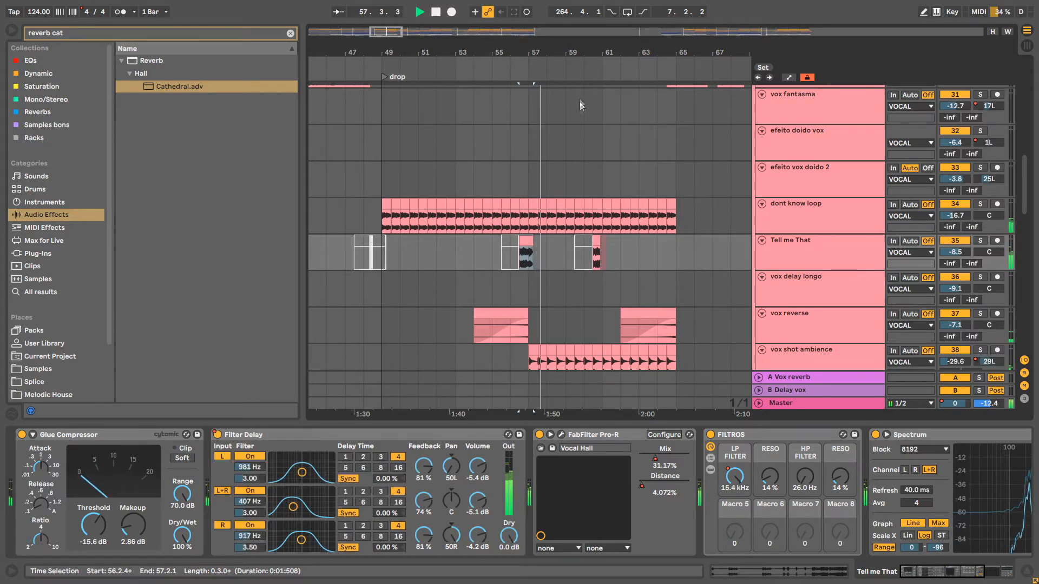
pyautogui.moveTo(603, 53); pyautogui.dragTo(599, 124)
pyautogui.press('space')
# Select the chopped Tell me That clips from 60.2.4 to 61.2.1 and play them in the full mix
pyautogui.moveTo(611, 258); pyautogui.dragTo(498, 258)
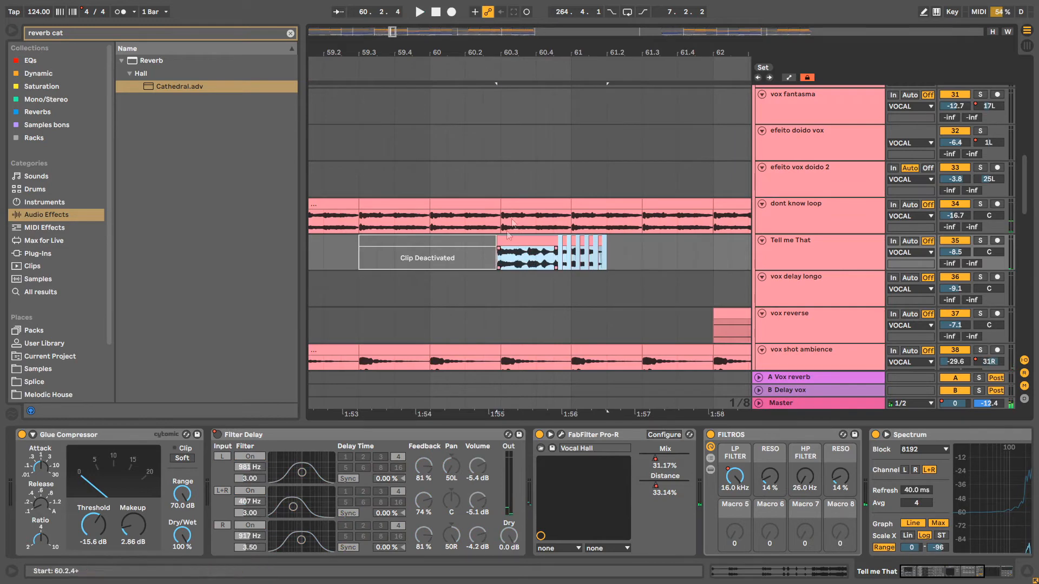
pyautogui.moveTo(546, 46); pyautogui.dragTo(545, 5)
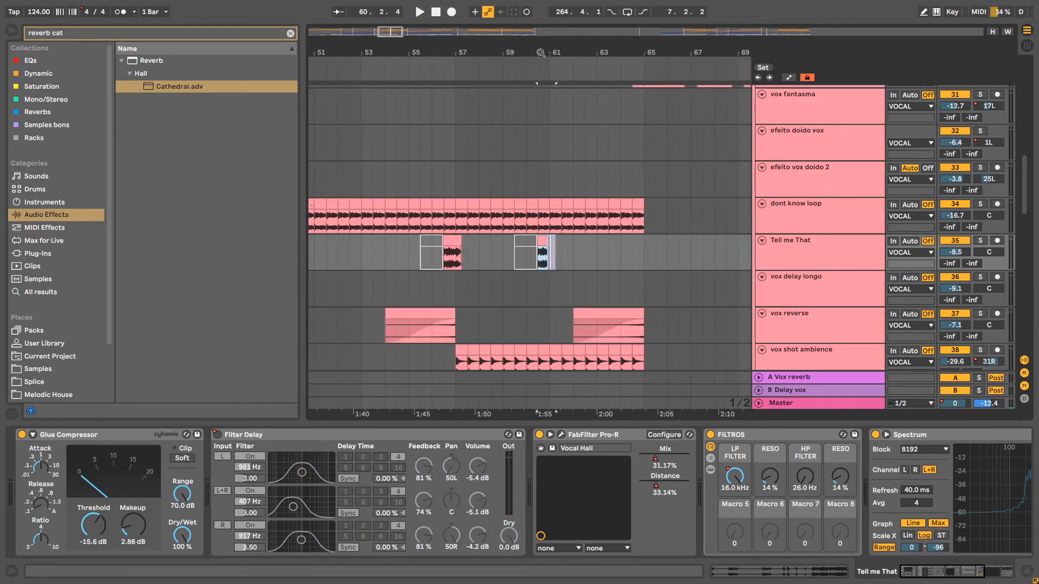
pyautogui.moveTo(540, 53); pyautogui.dragTo(536, 58)
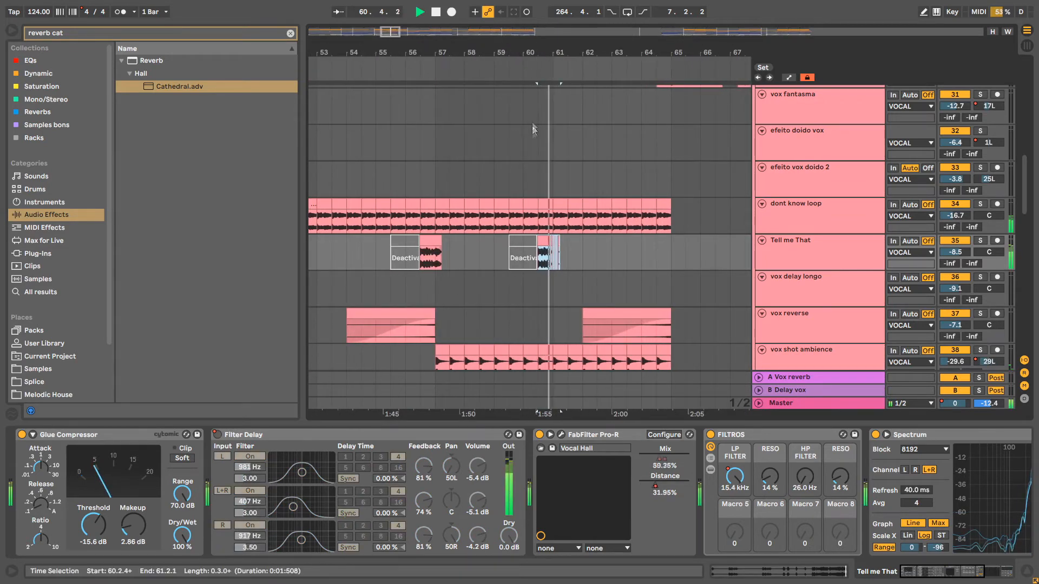
# Solo the Tell me That track and show the automation of FabFilter Pro-R's Mix in its lane
pyautogui.moveTo(565, 62); pyautogui.dragTo(609, 228)
pyautogui.press('space')
pyautogui.click(781, 245)
pyautogui.press('s')
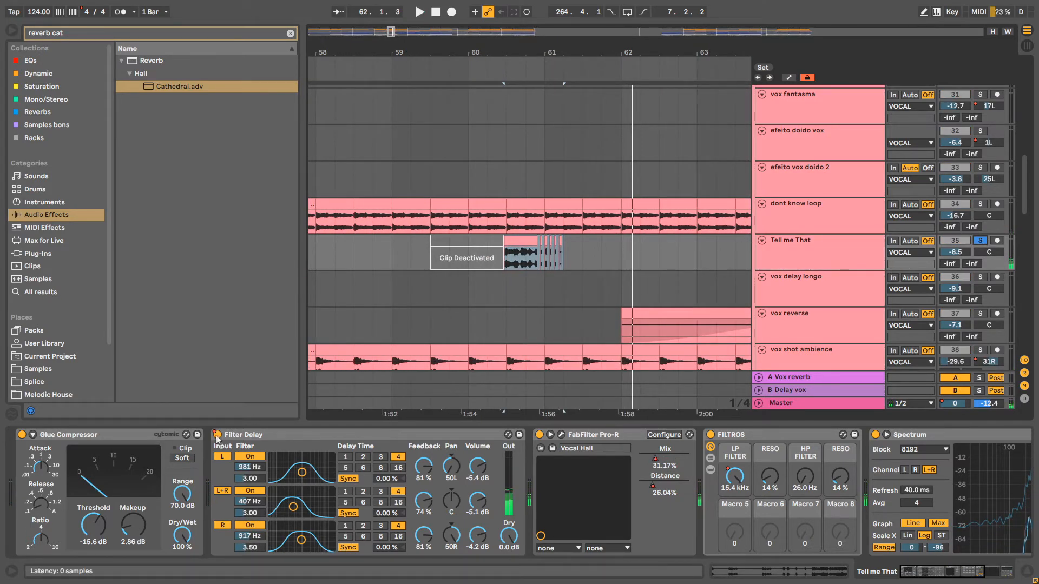
pyautogui.click(931, 577)
pyautogui.rightClick(453, 458)
pyautogui.click(465, 466)
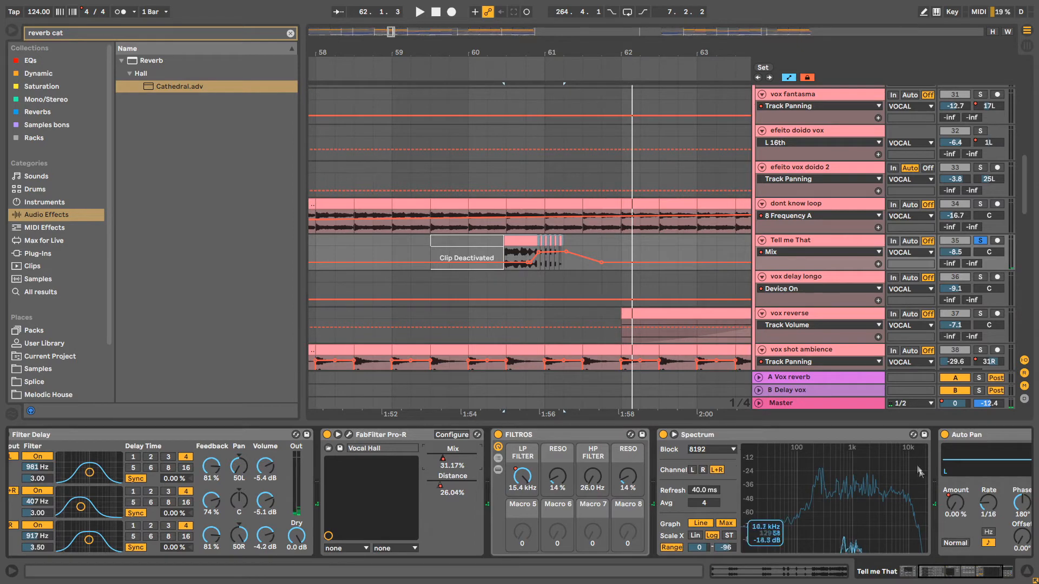
# Show the Auto Pan Amount automation on Tell me That and play its soloed clips between bars 60 and 62
pyautogui.doubleClick(838, 435)
pyautogui.click(694, 509)
pyautogui.click(415, 292)
pyautogui.press('space')
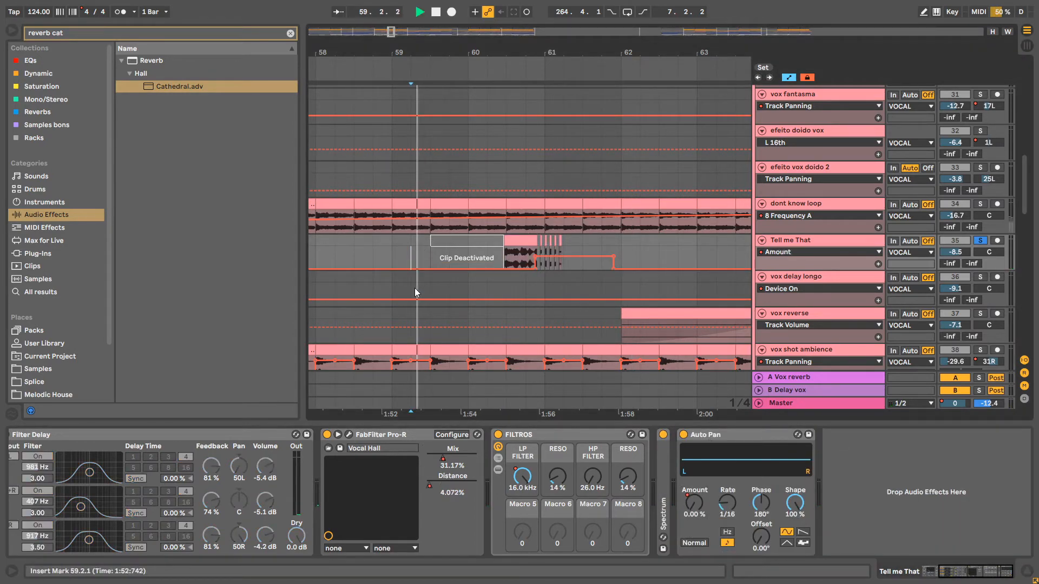
pyautogui.click(512, 254)
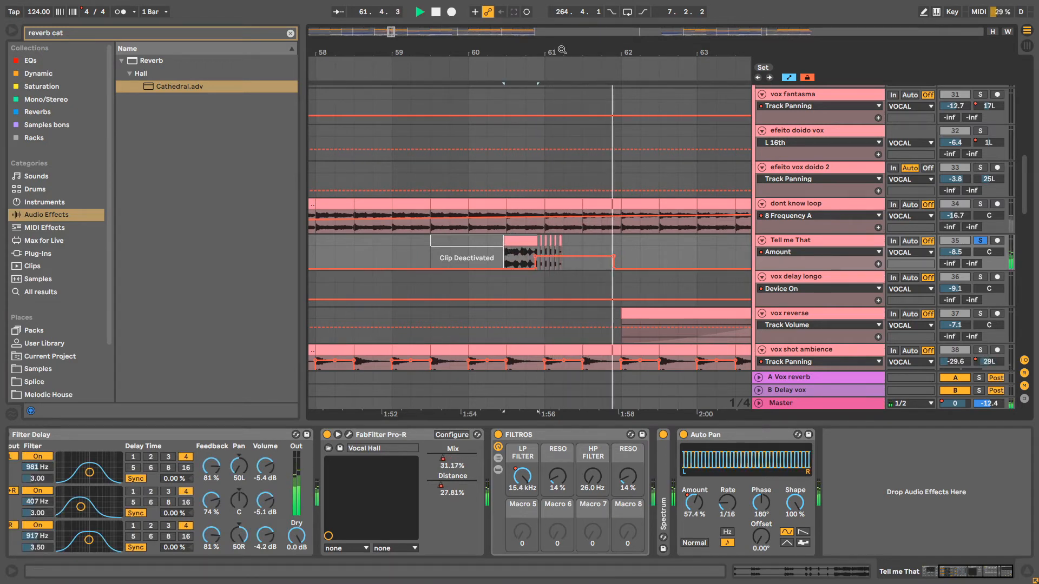
pyautogui.moveTo(562, 49); pyautogui.dragTo(562, 18)
pyautogui.press('space')
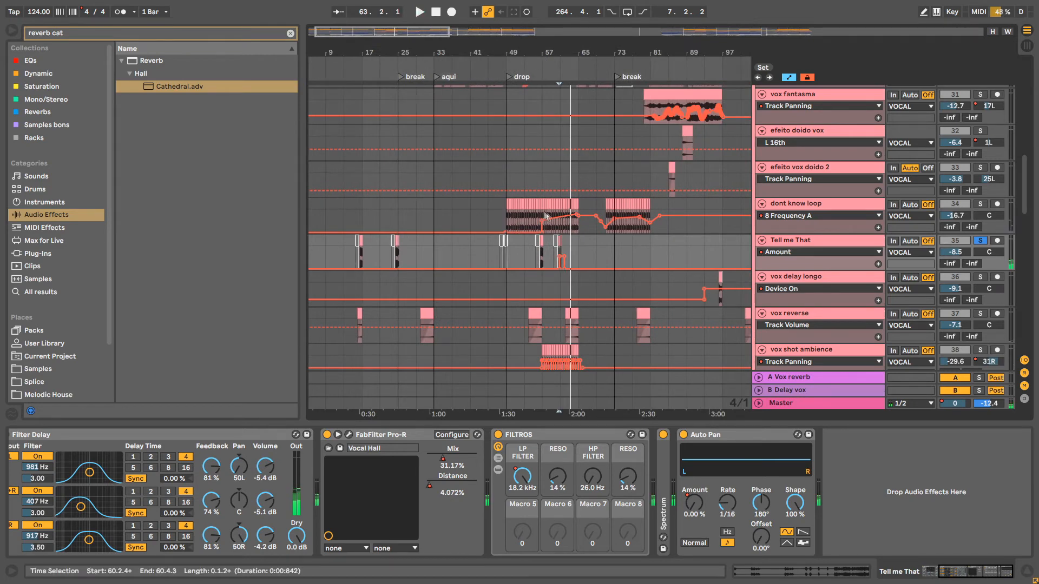
# Hide the automation lanes, solo the vox delay longo track and play its clip at 96.1.3
pyautogui.press('a')
pyautogui.moveTo(738, 48); pyautogui.dragTo(421, 252)
pyautogui.click(396, 290)
pyautogui.moveTo(511, 41); pyautogui.dragTo(511, 18)
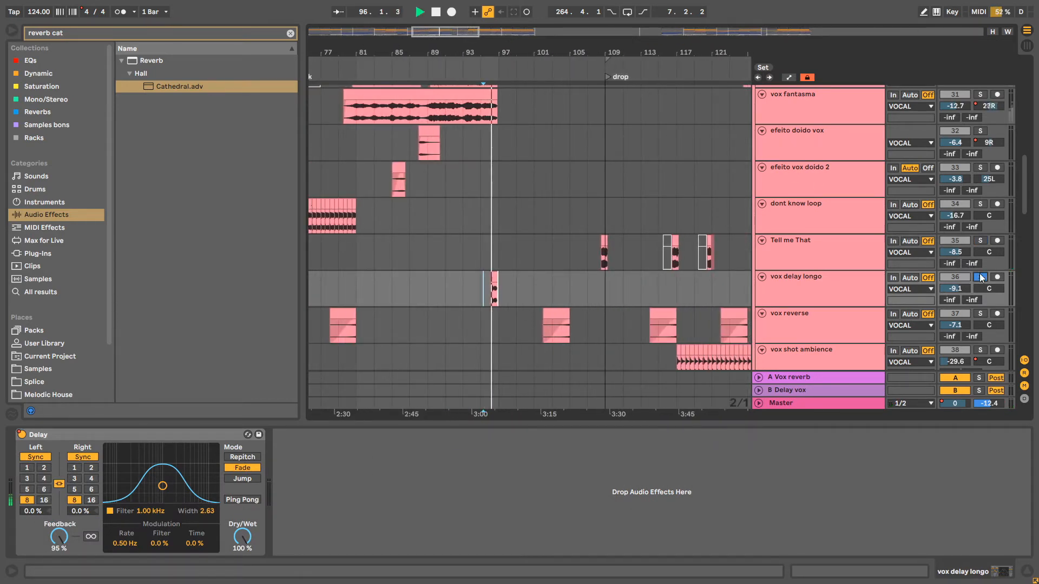
pyautogui.press('space')
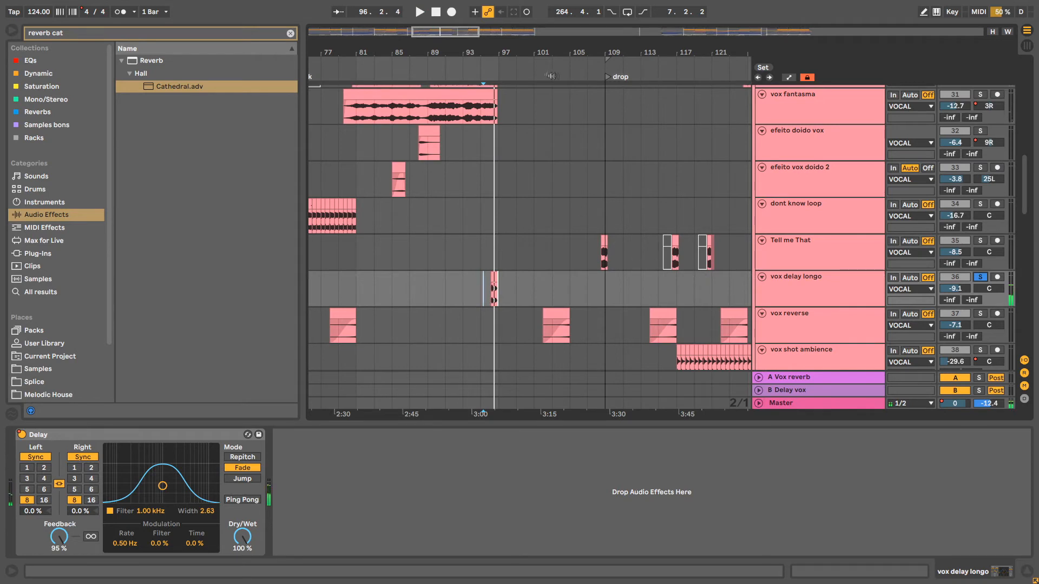
pyautogui.moveTo(492, 52); pyautogui.dragTo(489, 168)
pyautogui.click(498, 276)
pyautogui.press('space')
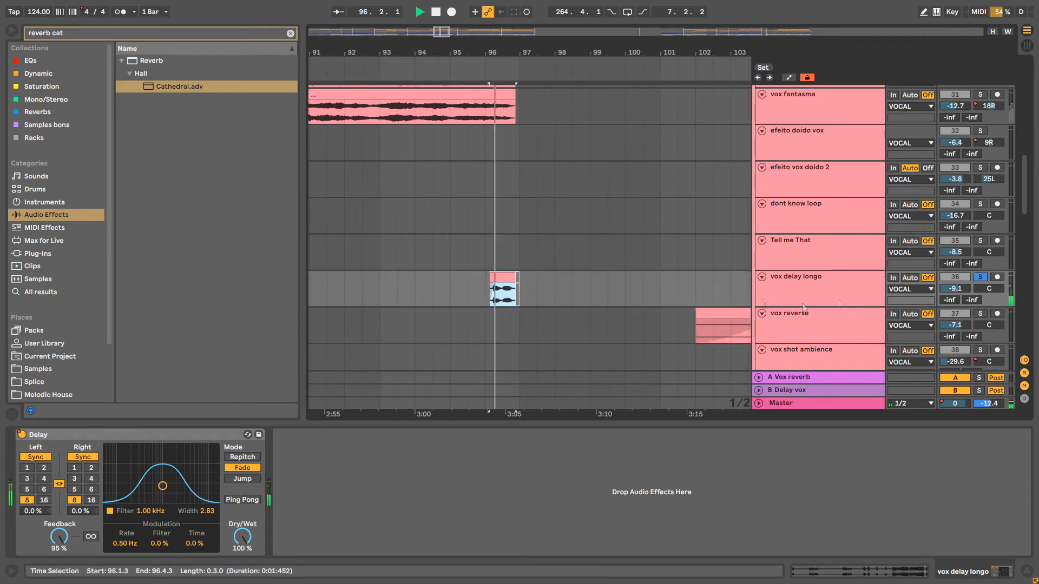
# Unsolo vox delay longo and listen to its long delay in the full mix
pyautogui.click(980, 277)
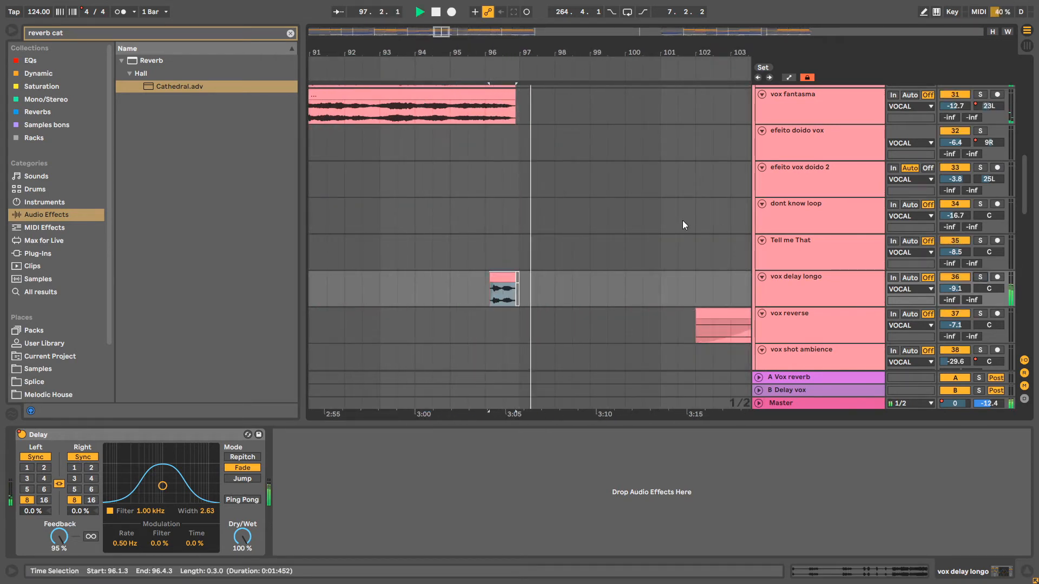
pyautogui.moveTo(479, 50); pyautogui.dragTo(586, 3)
pyautogui.scroll(-3, 611, 184)
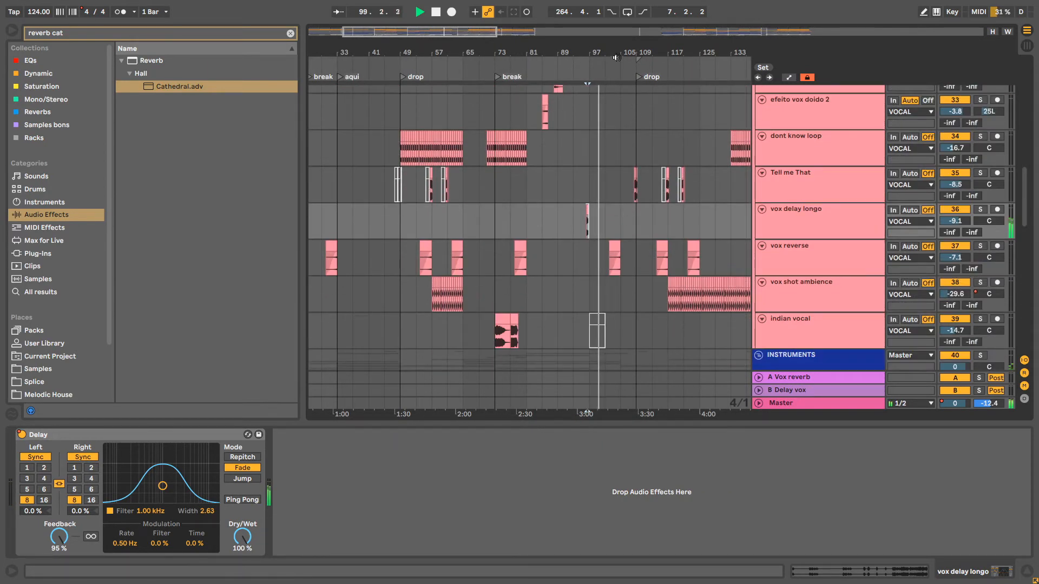
# Solo the vox reverse track and play its clip from bar 102 and again from 104.1.1
pyautogui.moveTo(621, 52); pyautogui.dragTo(621, 100)
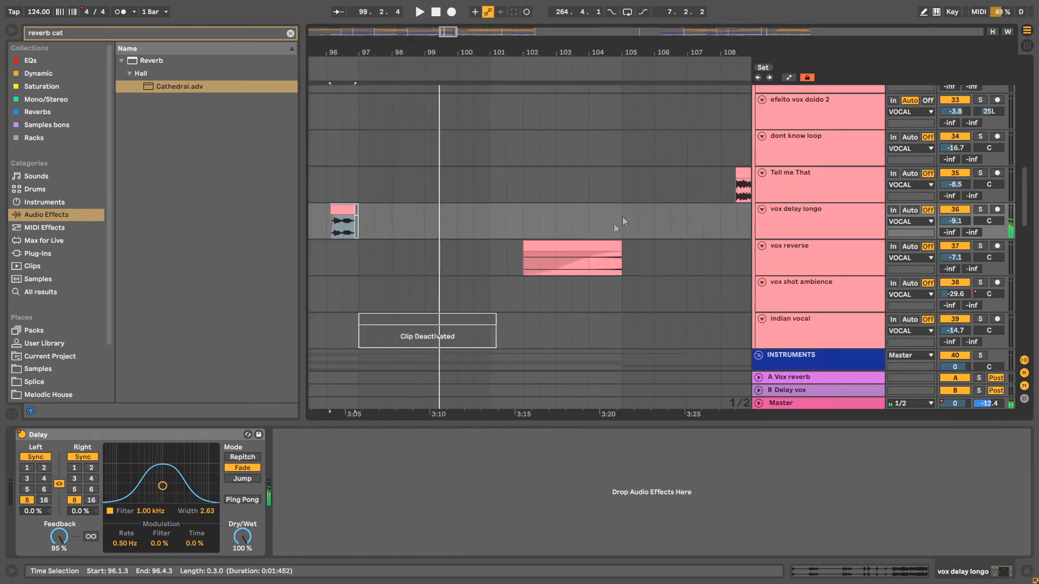
pyautogui.click(558, 247)
pyautogui.click(979, 246)
pyautogui.press('space')
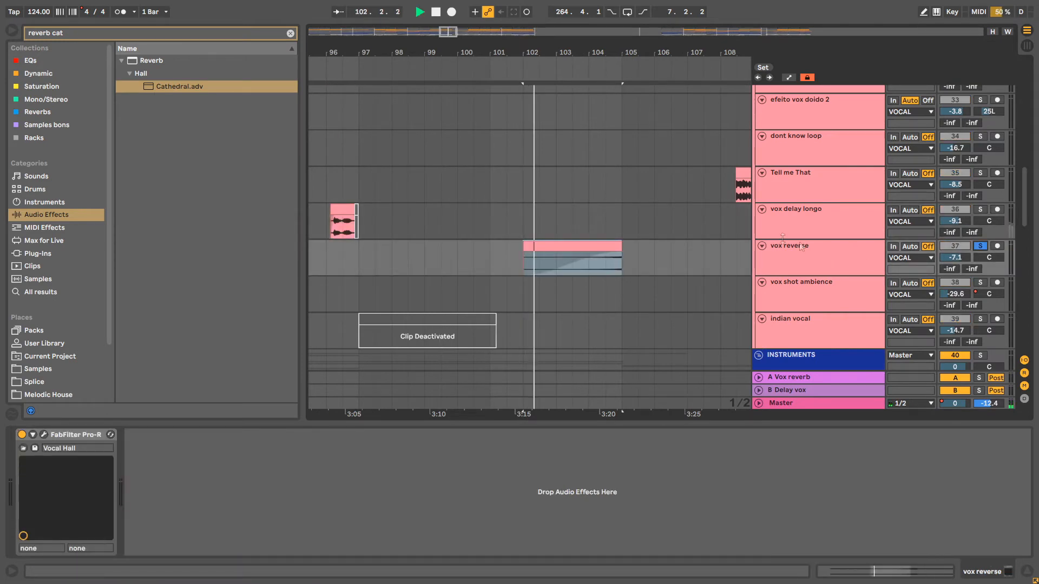
pyautogui.click(591, 271)
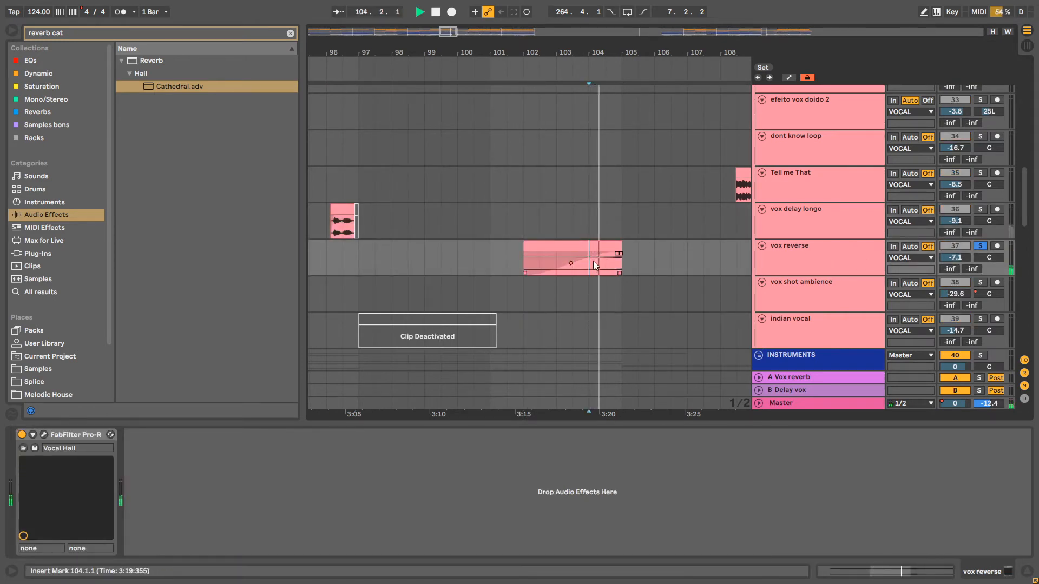
pyautogui.press('space')
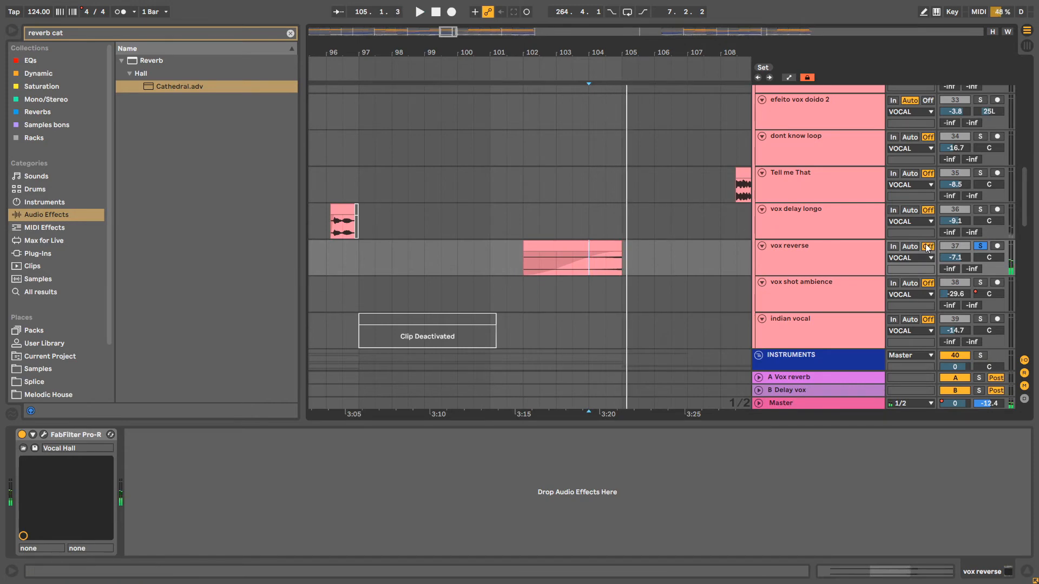
# Unsolo vox reverse and play the full mix from 104.1.1
pyautogui.click(979, 247)
pyautogui.press('space')
pyautogui.scroll(10, 789, 220)
pyautogui.press('space')
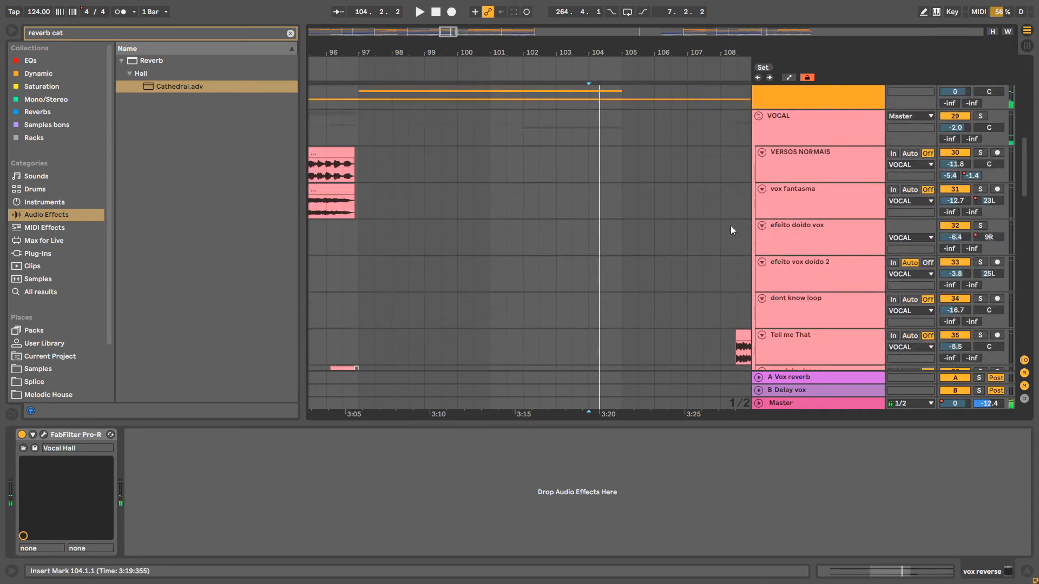
# Insert a new audio track directly below VERSOS NORMAIS in the VOCAL group
pyautogui.scroll(-5, 523, 122)
pyautogui.moveTo(472, 62); pyautogui.dragTo(685, 45)
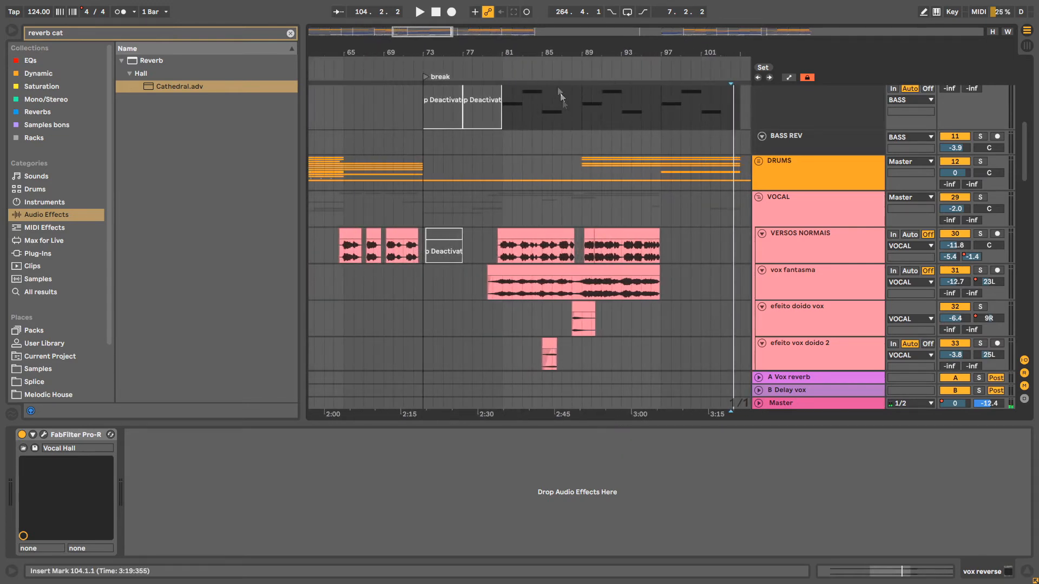
pyautogui.moveTo(505, 52); pyautogui.dragTo(505, 122)
pyautogui.rightClick(804, 244)
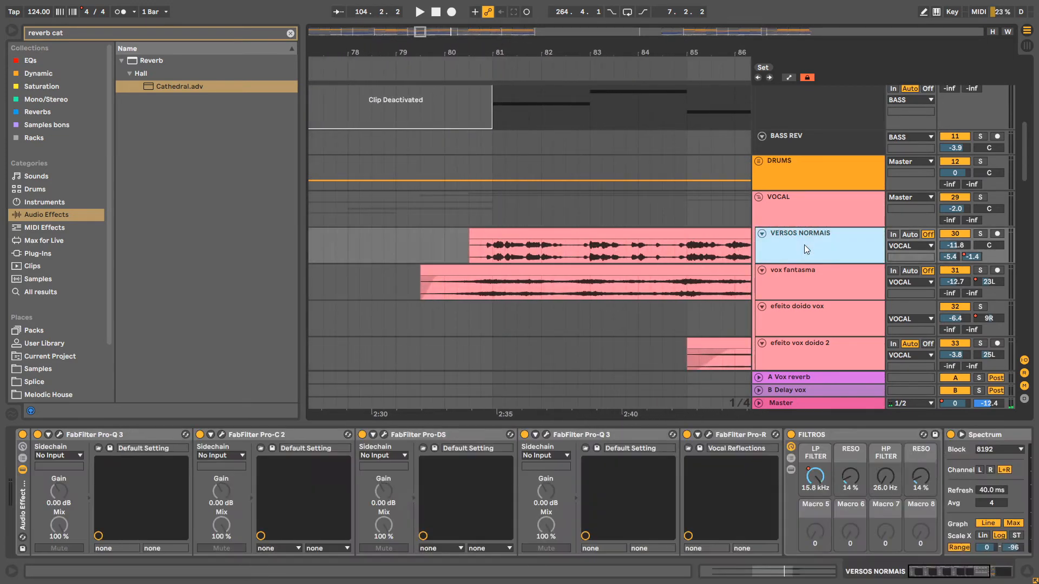
pyautogui.click(842, 345)
# Select the start of the vocal phrase at 81.1.1 on VERSOS NORMAIS and play it soloed
pyautogui.moveTo(497, 53); pyautogui.dragTo(497, 122)
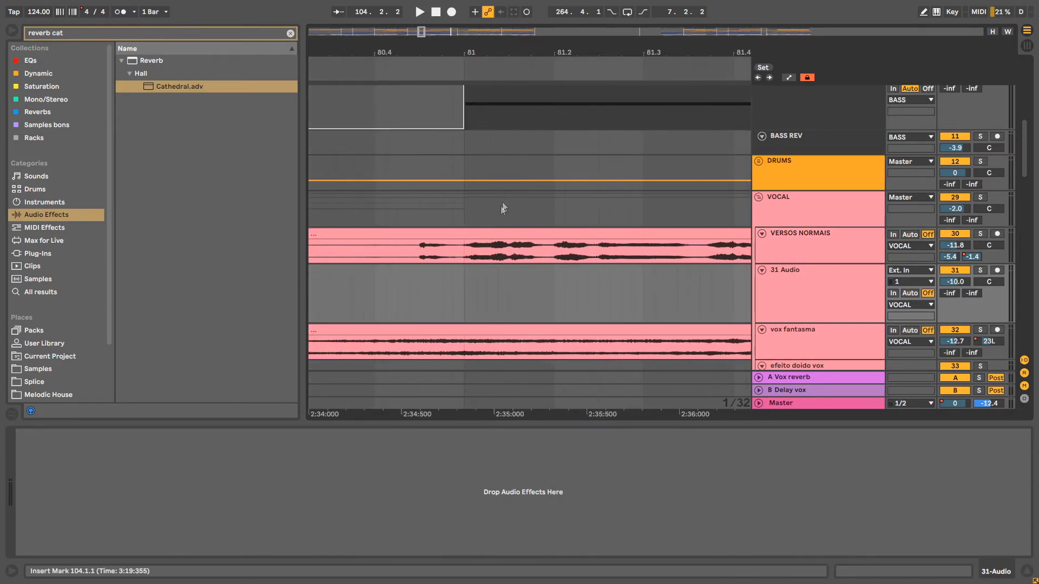
pyautogui.moveTo(464, 255); pyautogui.dragTo(495, 258)
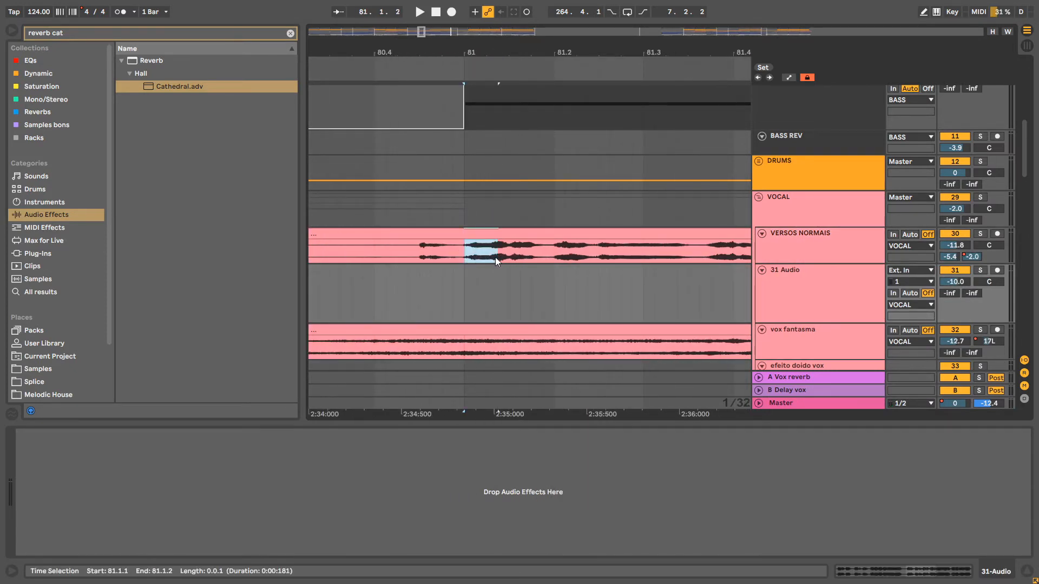
pyautogui.click(985, 233)
pyautogui.press('space')
# Copy the vocal slice from 81.1.1 to 81.1.3 onto the new audio track and play it soloed
pyautogui.moveTo(469, 254); pyautogui.dragTo(471, 292)
pyautogui.click(980, 270)
pyautogui.press('space')
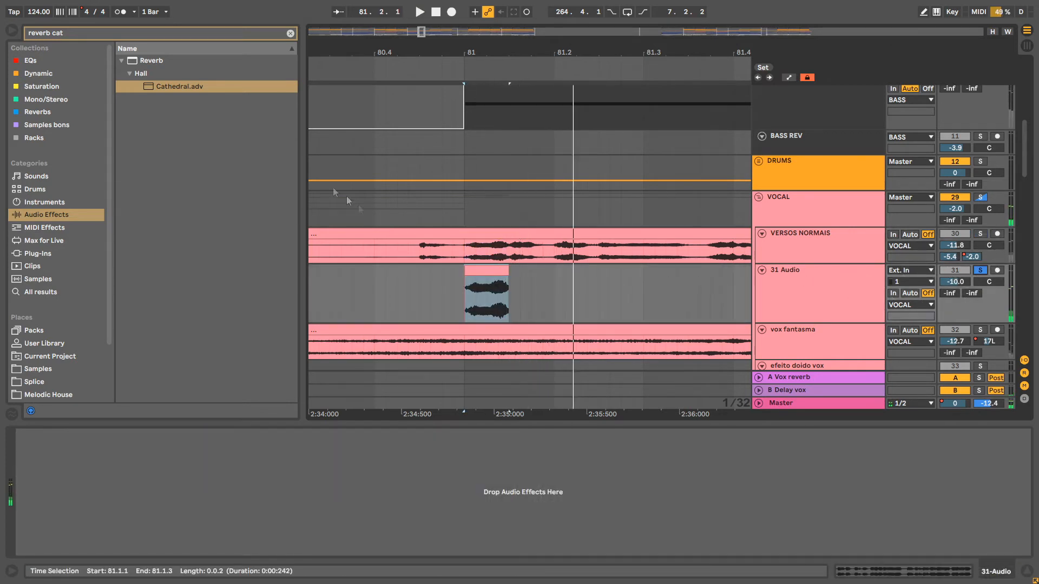
# Add the Cathedral reverb preset to the new audio track, set its Decay Time to 9.81 s and play the slice
pyautogui.moveTo(151, 87); pyautogui.dragTo(452, 232)
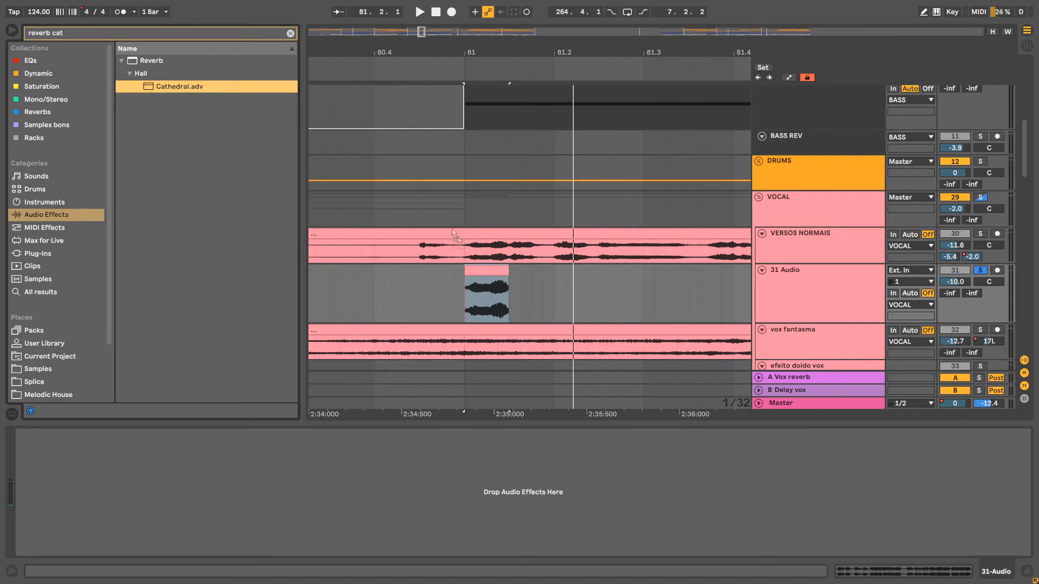
pyautogui.moveTo(461, 299); pyautogui.dragTo(240, 506)
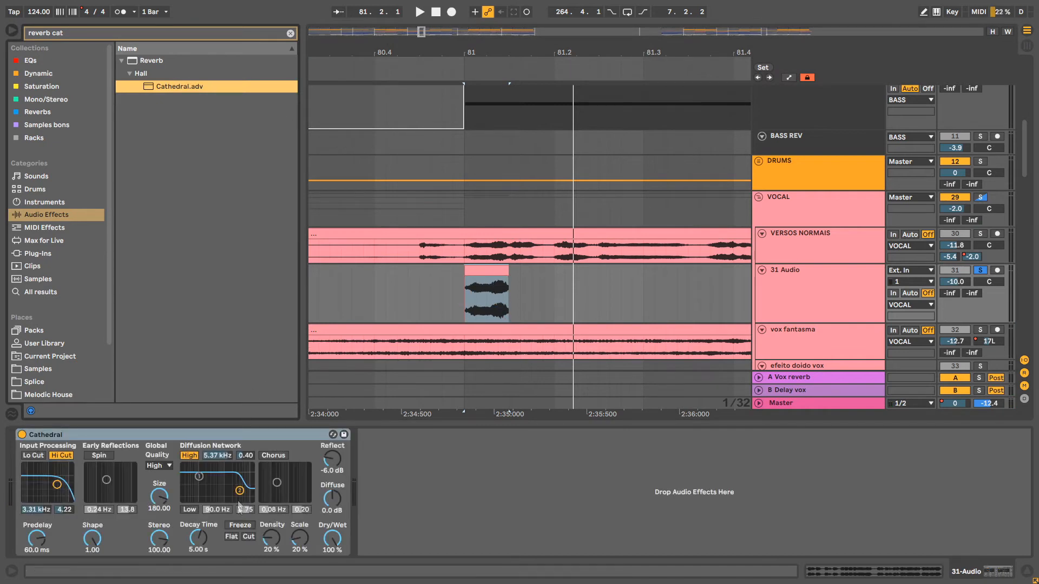
pyautogui.click(190, 530)
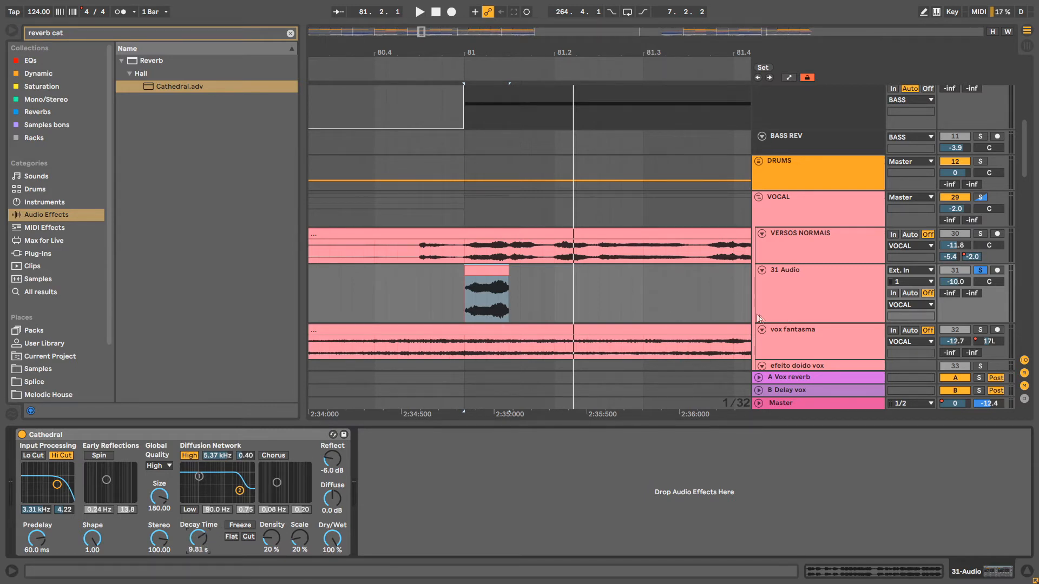
pyautogui.press('space')
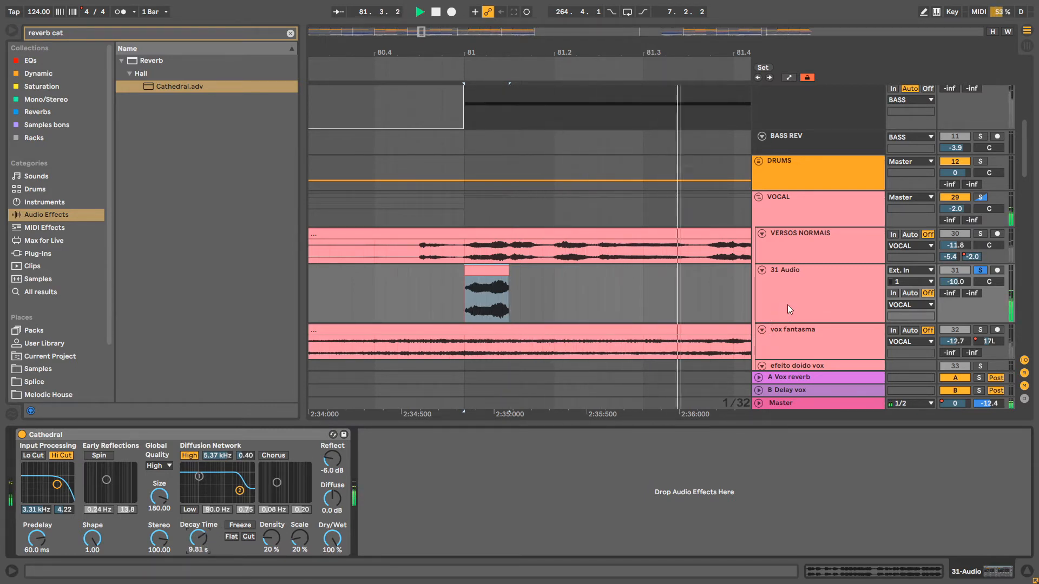
# Freeze and flatten the new audio track to render the Cathedral reverb into audio
pyautogui.rightClick(806, 287)
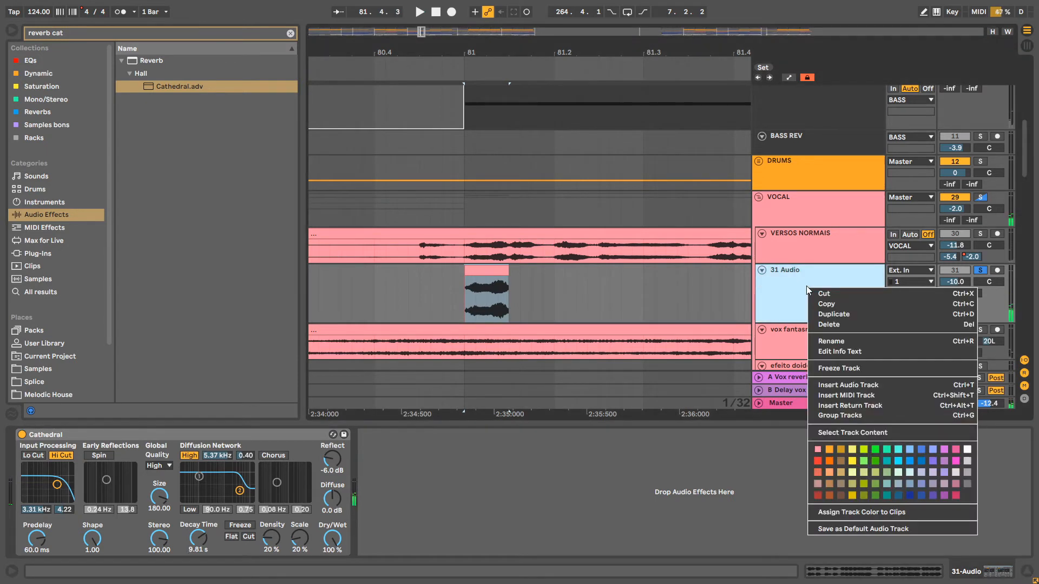
pyautogui.click(848, 367)
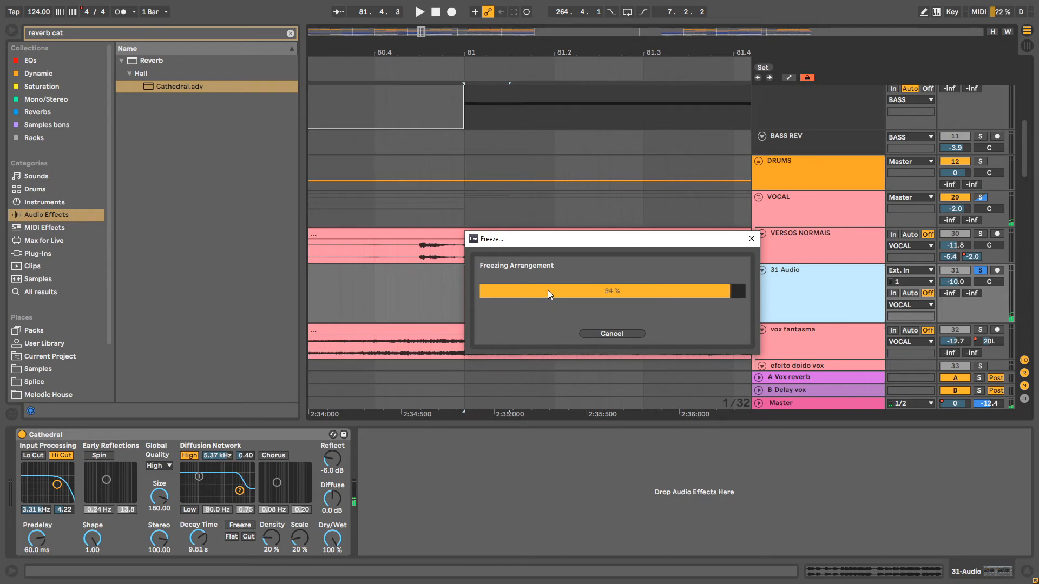
pyautogui.rightClick(800, 288)
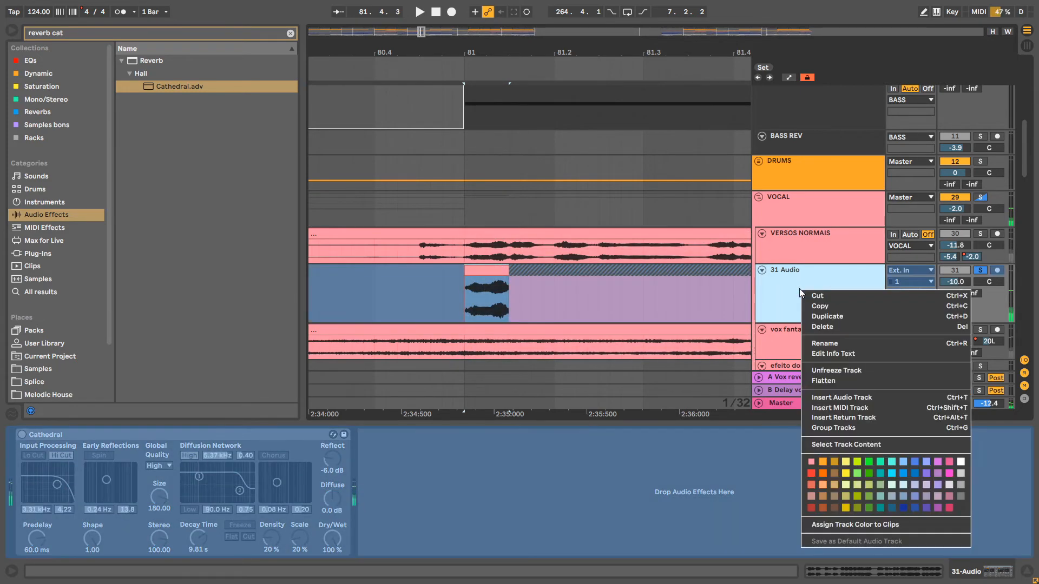
pyautogui.click(824, 381)
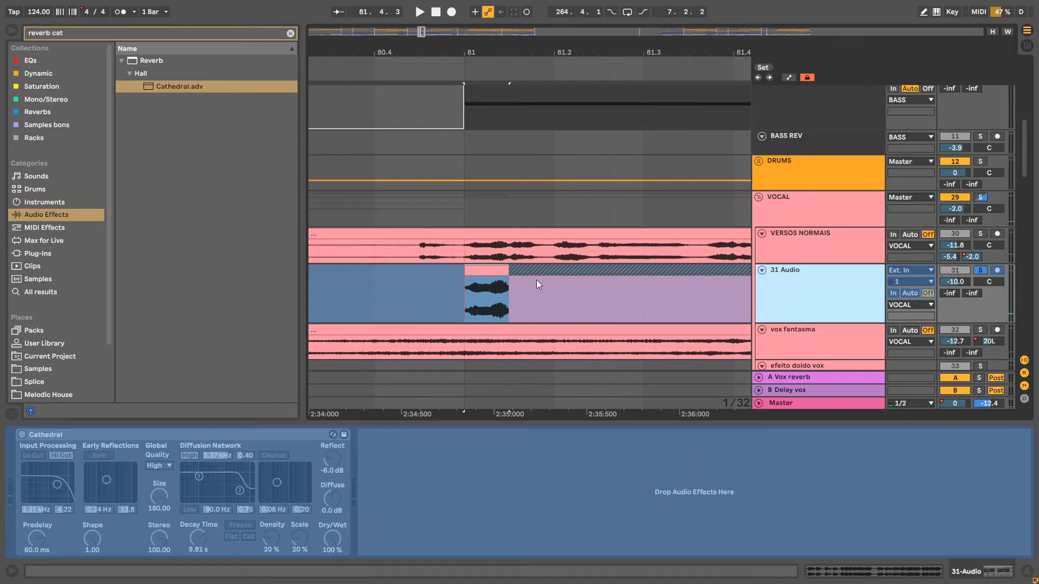
# Keep only the rendered reverb tail, starting at 81.1.1 and trimmed to end at 83.1.1
pyautogui.click(512, 277)
pyautogui.moveTo(512, 277)
pyautogui.mouseDown()
pyautogui.moveTo(483, 280)
pyautogui.moveTo(503, 278)
pyautogui.mouseUp()
pyautogui.moveTo(520, 44); pyautogui.dragTo(471, 1)
pyautogui.moveTo(615, 268); pyautogui.dragTo(513, 273)
# Reverse the freeze tail clip and move it to span 79.1.1 to 81.1.1, just before the vocal phrase
pyautogui.rightClick(471, 271)
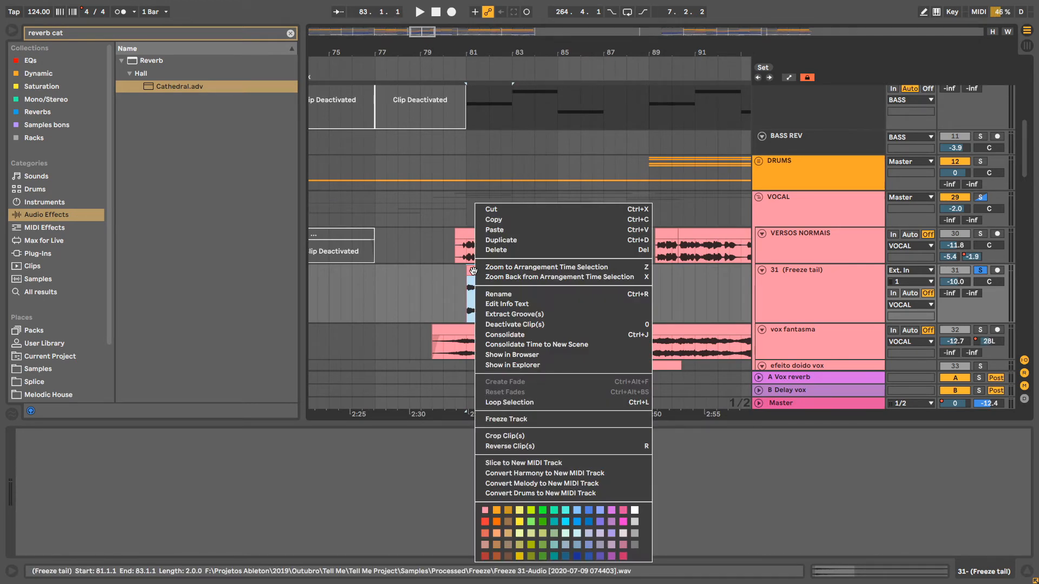
pyautogui.click(539, 449)
pyautogui.moveTo(495, 276); pyautogui.dragTo(449, 275)
pyautogui.moveTo(427, 52); pyautogui.dragTo(430, 151)
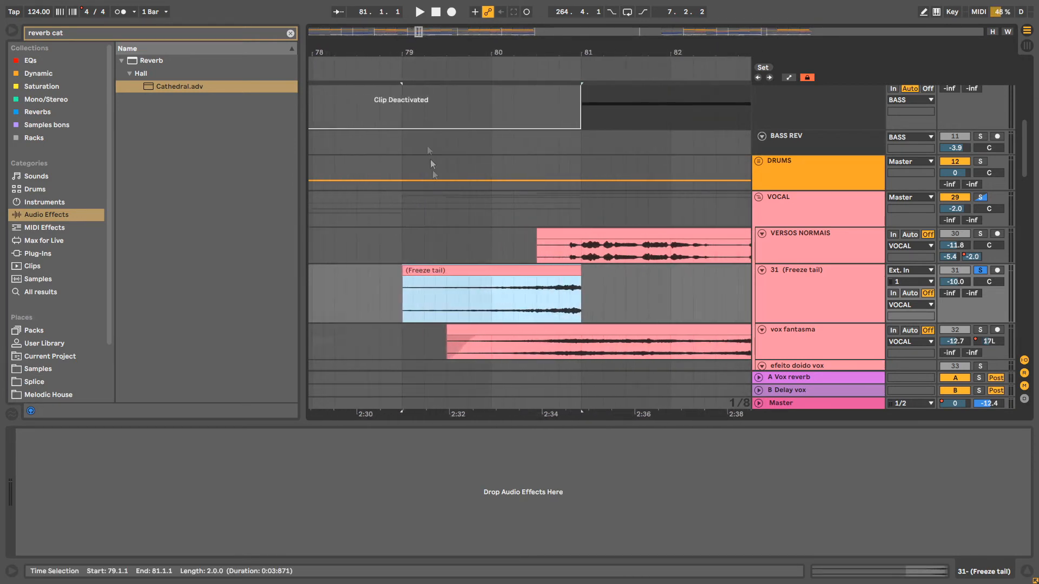
# Trim the reversed tail's start to shortly before bar 80, add a curved fade-in and play it soloed with VERSOS NORMAIS
pyautogui.moveTo(407, 282); pyautogui.dragTo(615, 297)
pyautogui.click(513, 301)
pyautogui.click(980, 233)
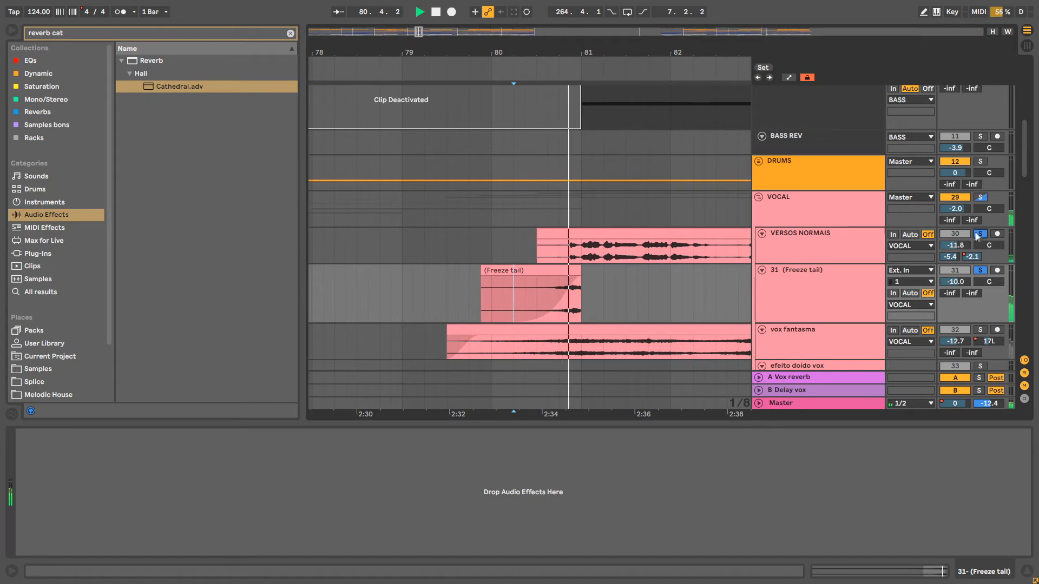
# Lower the reversed tail track's volume to -14.0 dB while playing it with the vocal
pyautogui.moveTo(969, 285); pyautogui.dragTo(959, 285)
pyautogui.press('space')
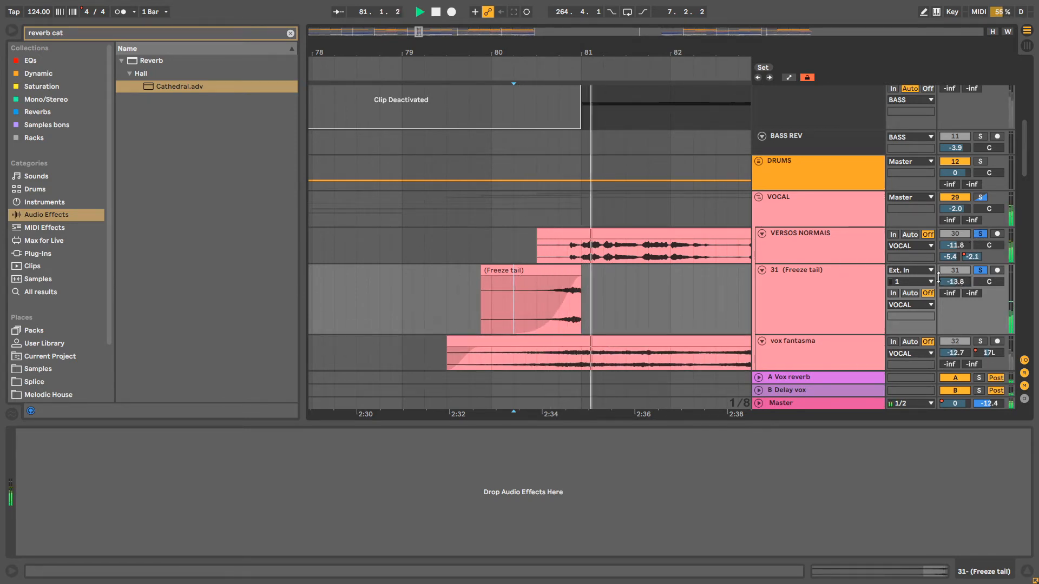
pyautogui.moveTo(968, 284); pyautogui.dragTo(968, 285)
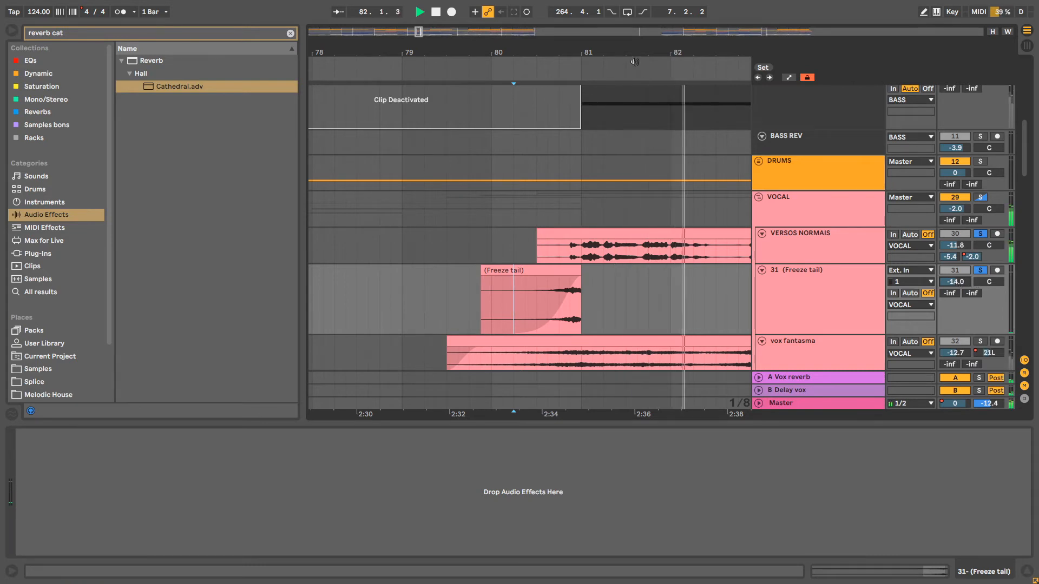
# Stop playback, clear the solos and select the reversed tail track below VERSOS NORMAIS
pyautogui.moveTo(631, 52); pyautogui.dragTo(511, 27)
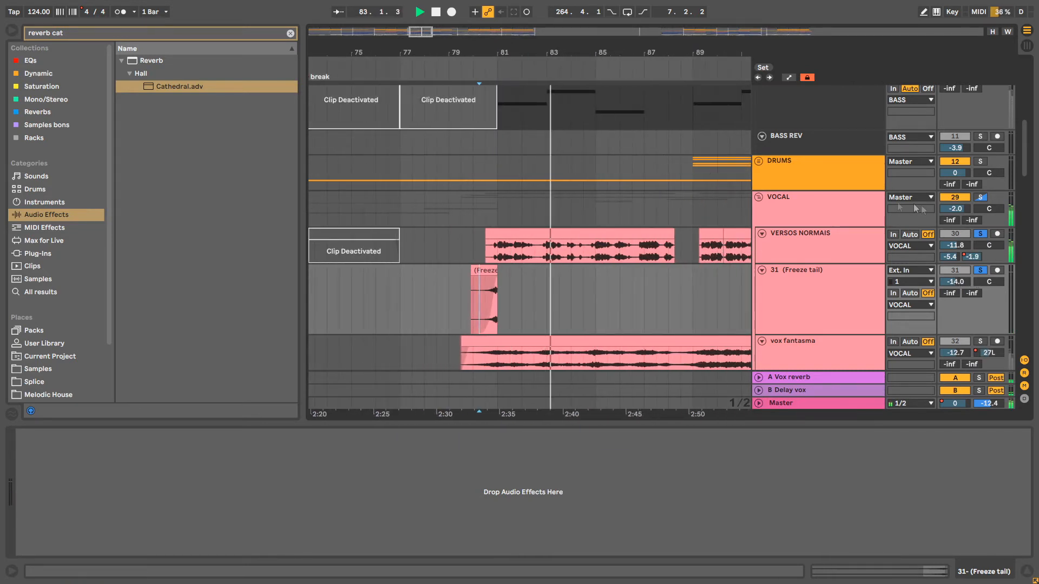
pyautogui.press('space')
pyautogui.click(980, 271)
pyautogui.moveTo(521, 50); pyautogui.dragTo(566, 38)
pyautogui.scroll(-2, 811, 250)
pyautogui.scroll(-3, 797, 201)
pyautogui.scroll(4, 810, 236)
pyautogui.click(810, 235)
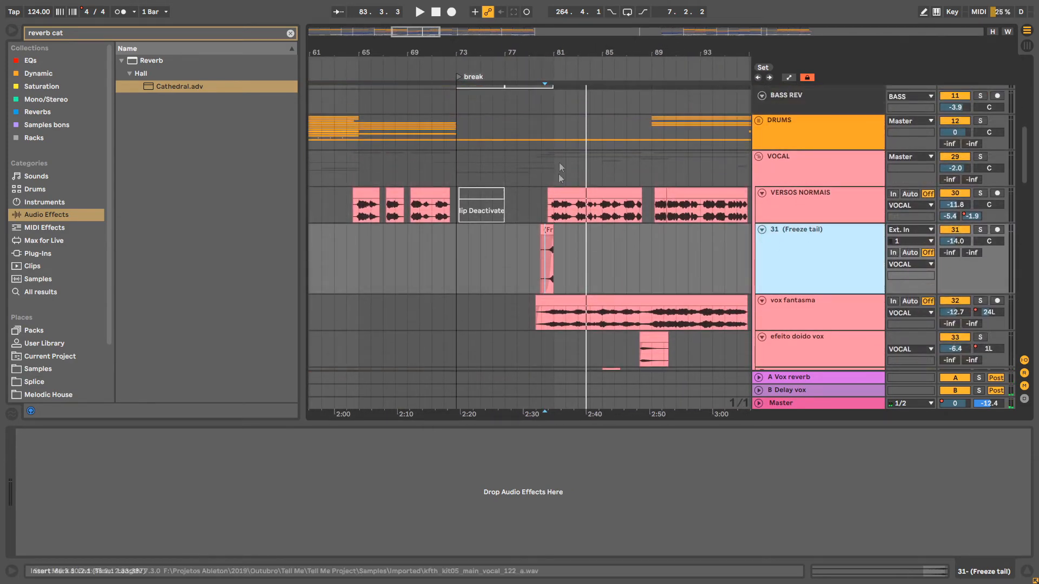
# Delete the reversed freeze tail track below VERSOS NORMAIS
pyautogui.moveTo(547, 51); pyautogui.dragTo(544, 260)
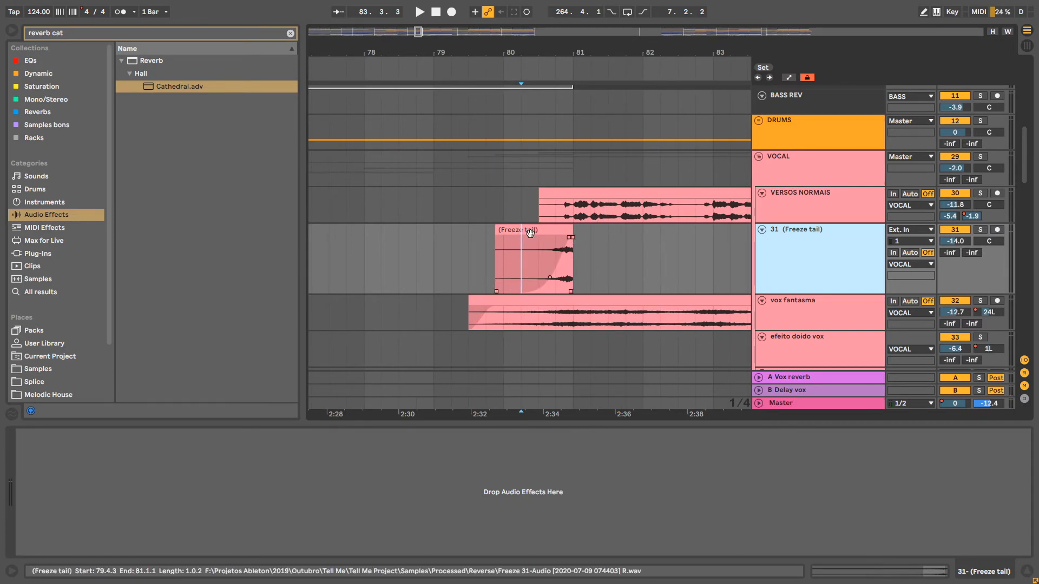
pyautogui.click(569, 237)
pyautogui.moveTo(595, 47); pyautogui.dragTo(536, 55)
pyautogui.click(764, 243)
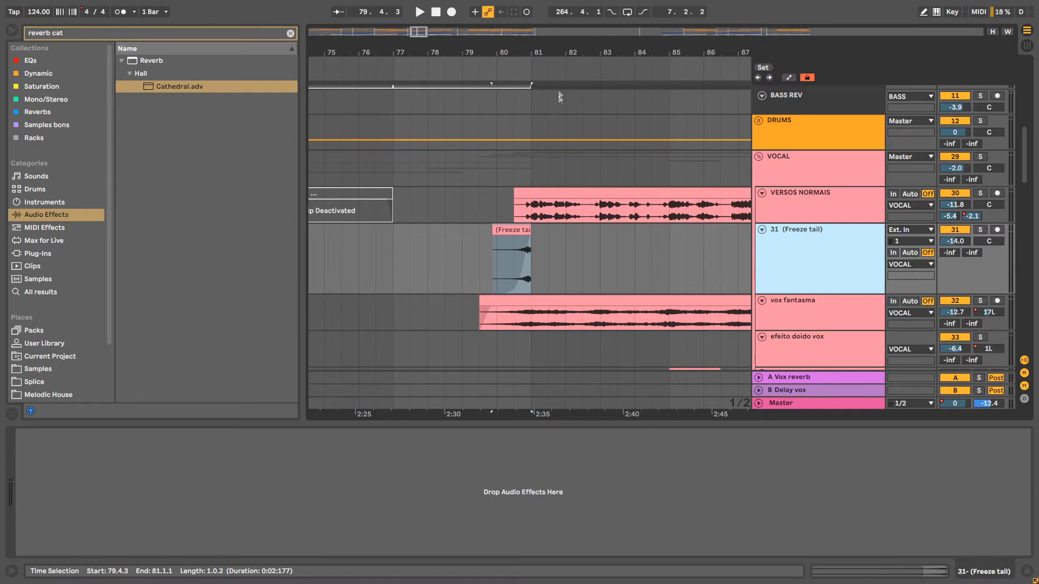
pyautogui.press('Delete')
# Solo the vox shot ambience track and play its clips from bar 57
pyautogui.moveTo(548, 56); pyautogui.dragTo(548, 25)
pyautogui.scroll(-3, 595, 209)
pyautogui.scroll(-2, 597, 212)
pyautogui.hscroll(-3, 591, 182)
pyautogui.scroll(-4, 483, 248)
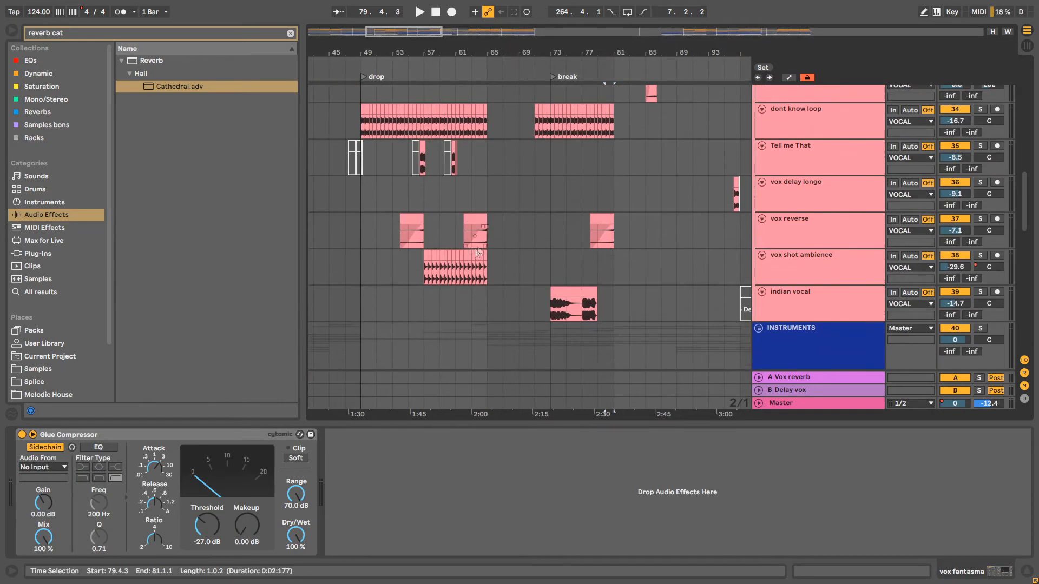
pyautogui.click(879, 273)
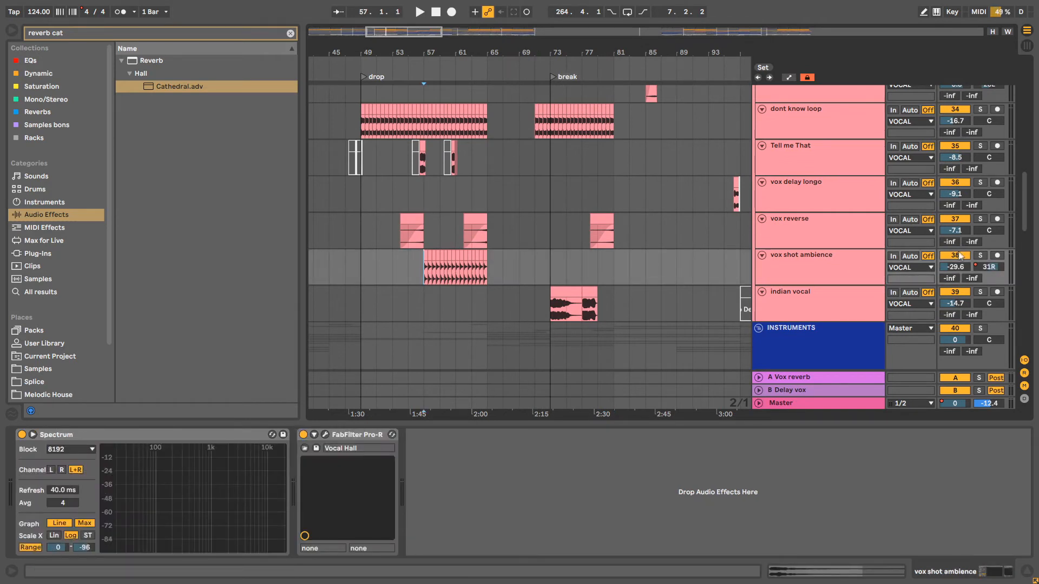
pyautogui.click(980, 255)
pyautogui.press('space')
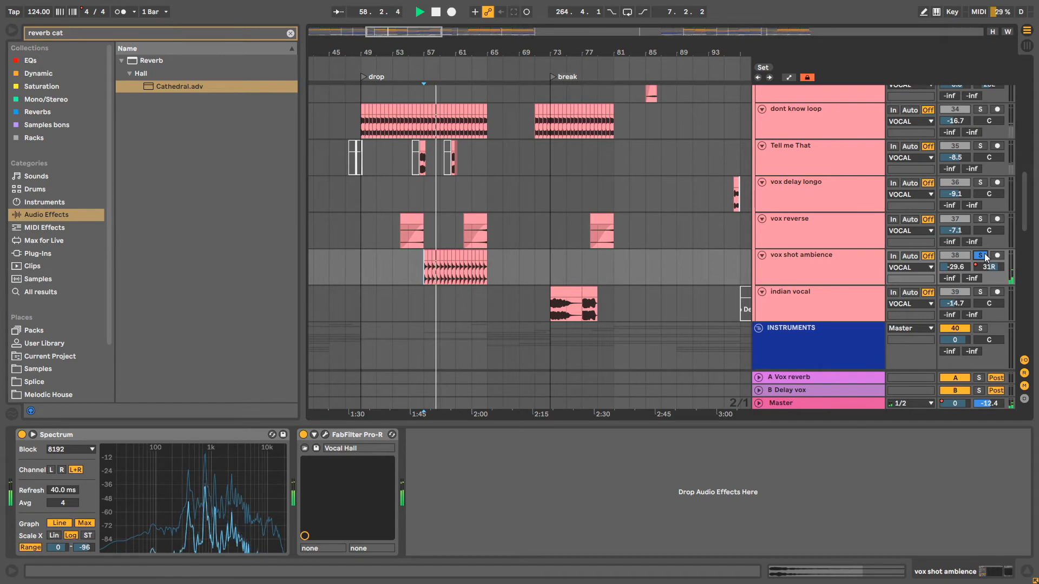
# Clear the vox shot ambience solo and play the drop section in the full mix
pyautogui.press('space')
pyautogui.click(981, 255)
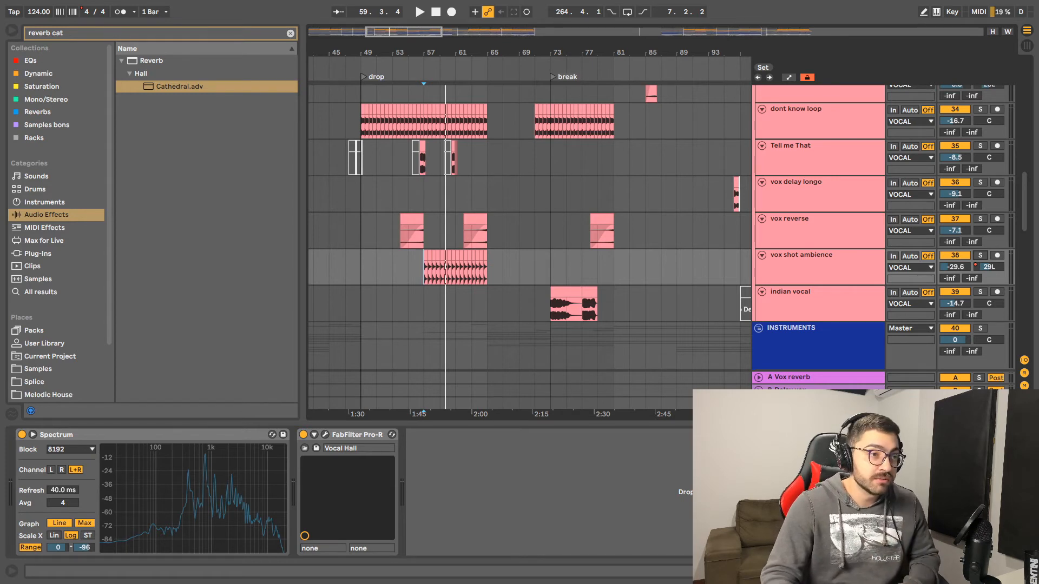
pyautogui.press('space')
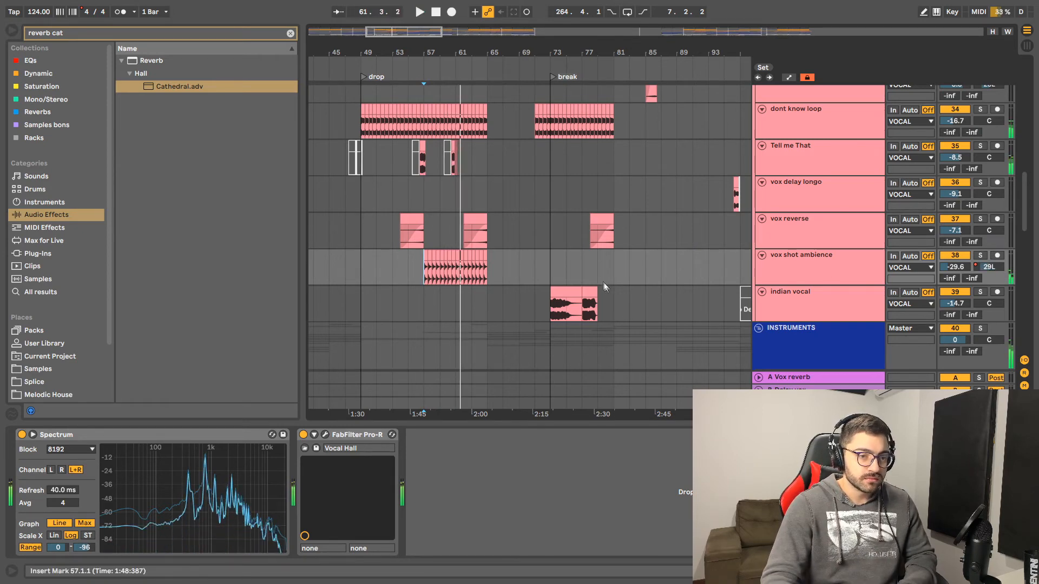
pyautogui.scroll(-2, 569, 254)
pyautogui.press('space')
# Solo and enlarge the indian vocal track, open its first clip, play it from bar 73, and clear the solo
pyautogui.click(554, 256)
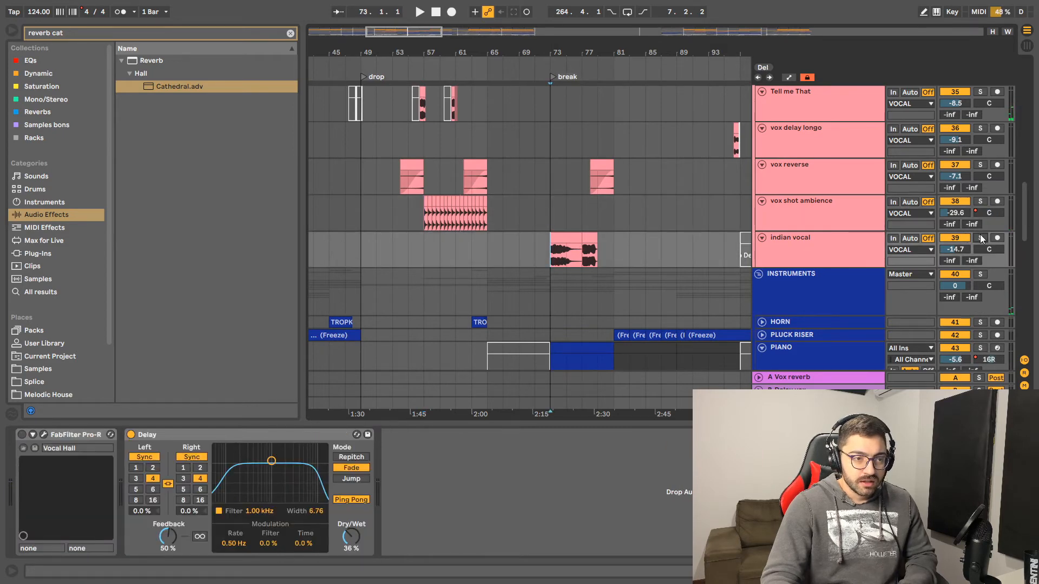
pyautogui.click(980, 238)
pyautogui.moveTo(840, 264); pyautogui.dragTo(841, 299)
pyautogui.doubleClick(574, 262)
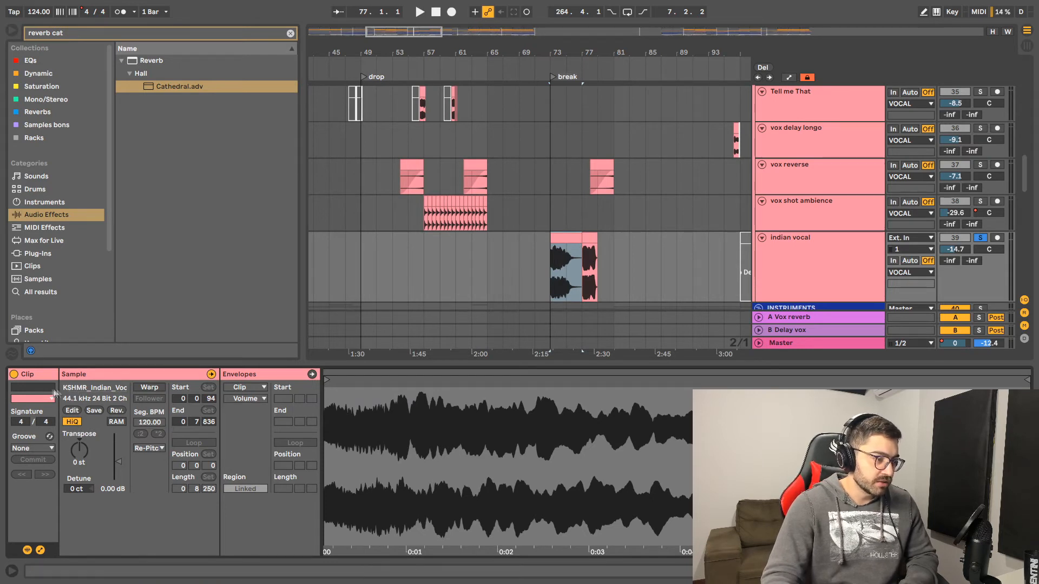
pyautogui.press('space')
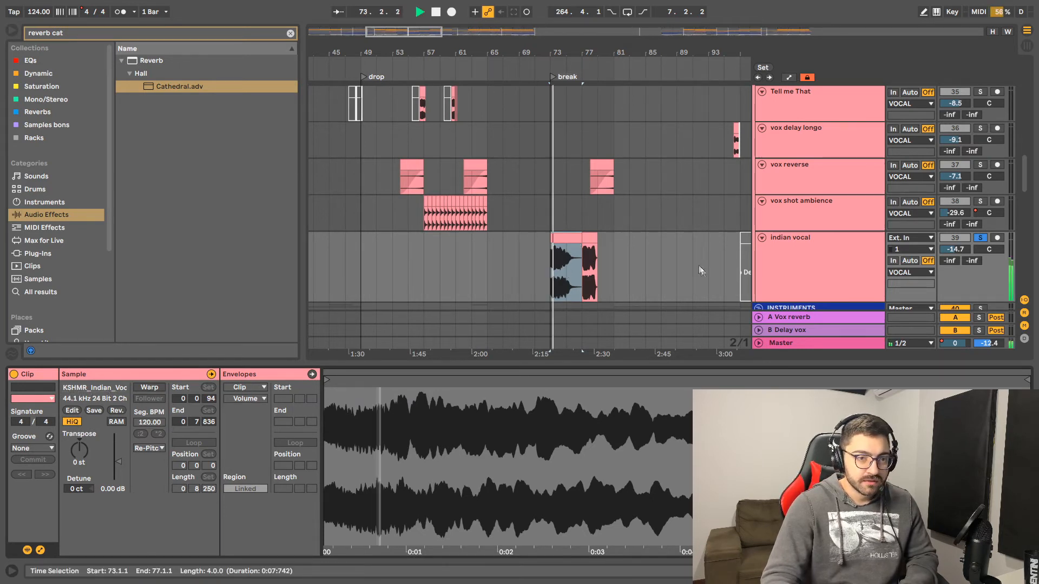
pyautogui.click(981, 238)
pyautogui.press('space')
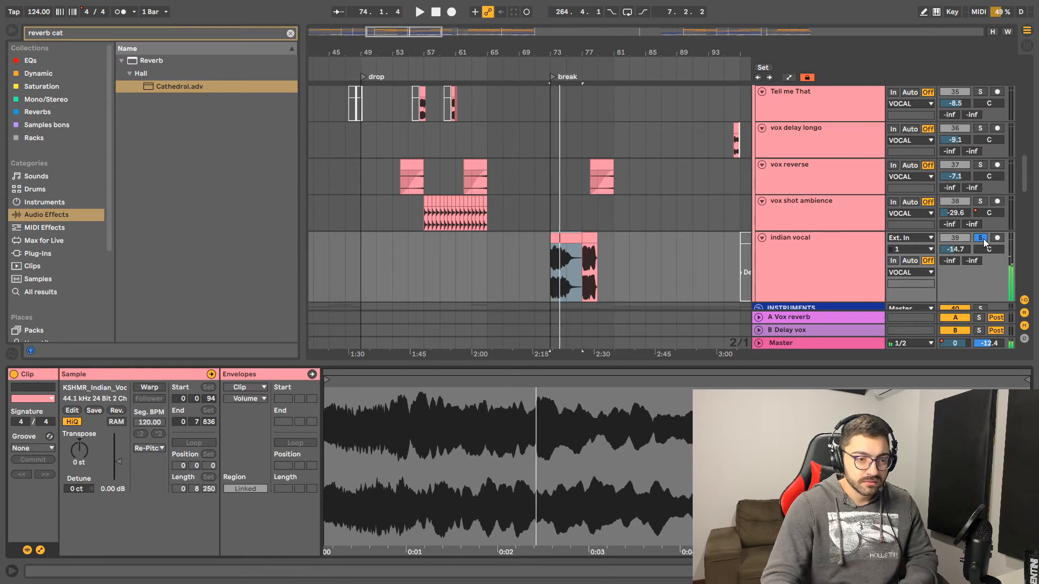
# Select bars 73 to 81 across the bass tracks and play the break with the indian vocal in the full mix
pyautogui.scroll(5, 1000, 205)
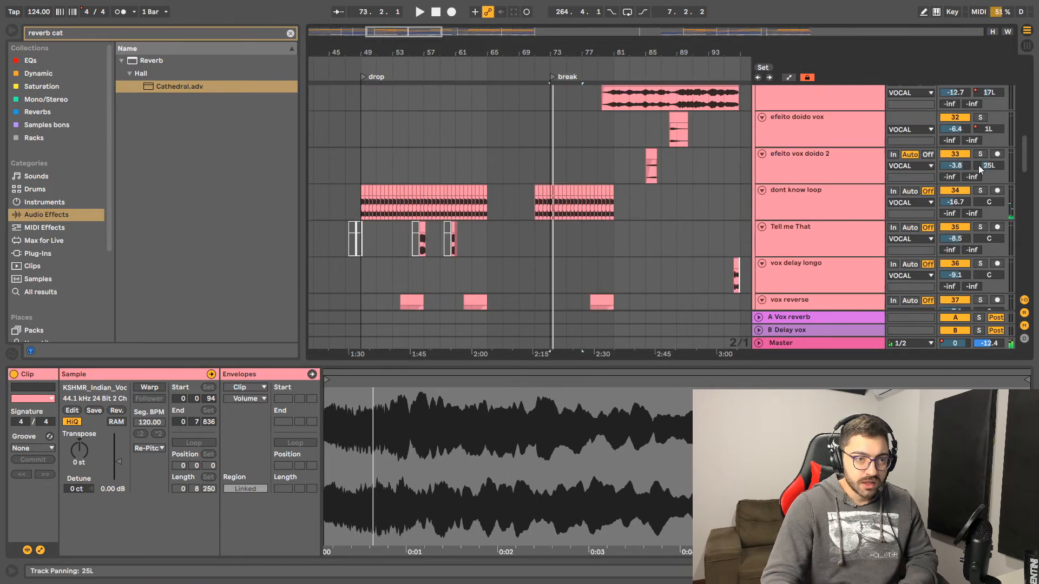
pyautogui.moveTo(1027, 159); pyautogui.dragTo(1009, 67)
pyautogui.moveTo(559, 134); pyautogui.dragTo(619, 157)
pyautogui.scroll(-15, 649, 178)
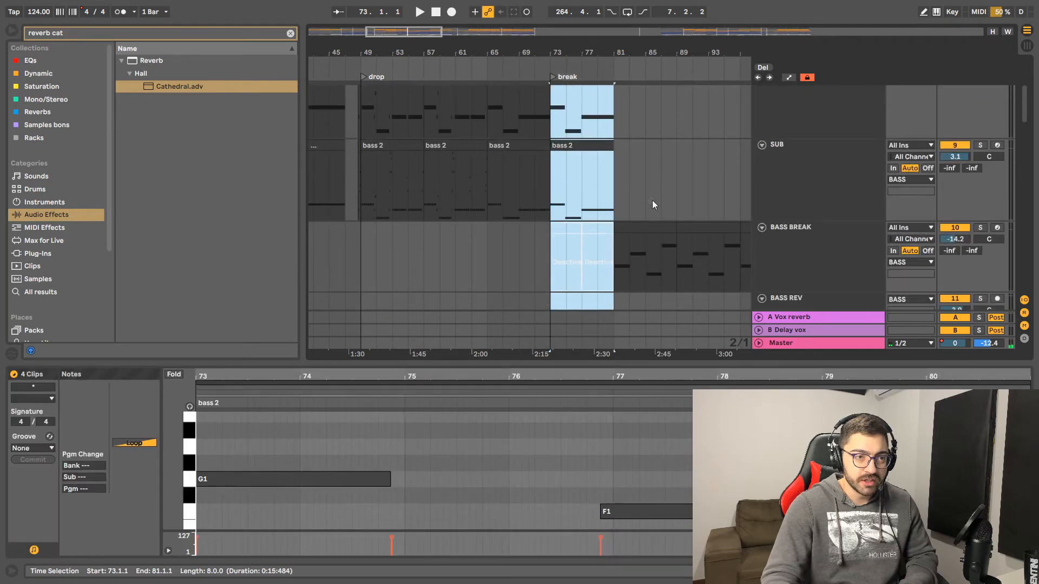
pyautogui.scroll(-5, 598, 183)
pyautogui.press('space')
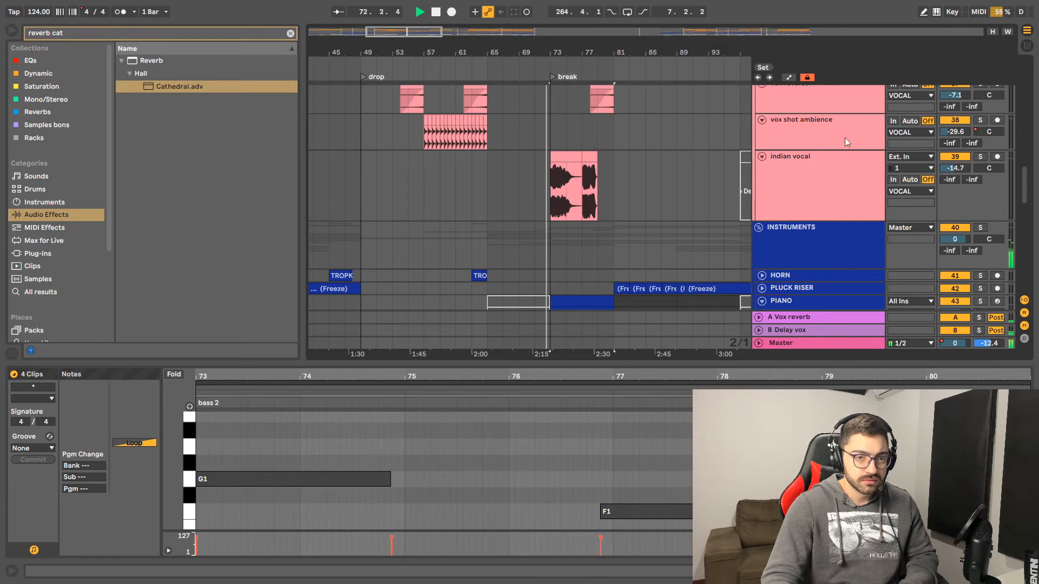
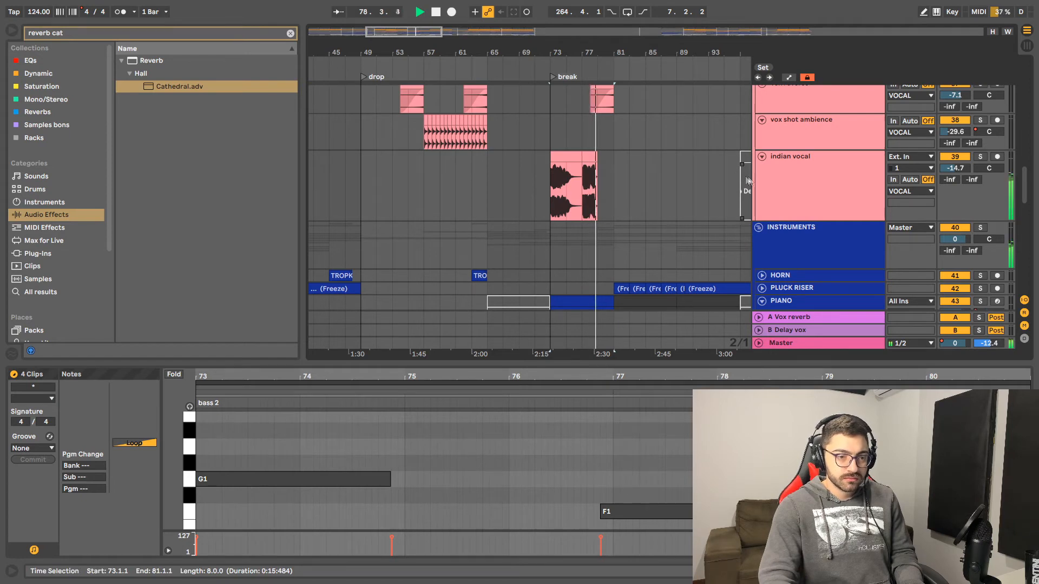
pyautogui.scroll(-3, 679, 189)
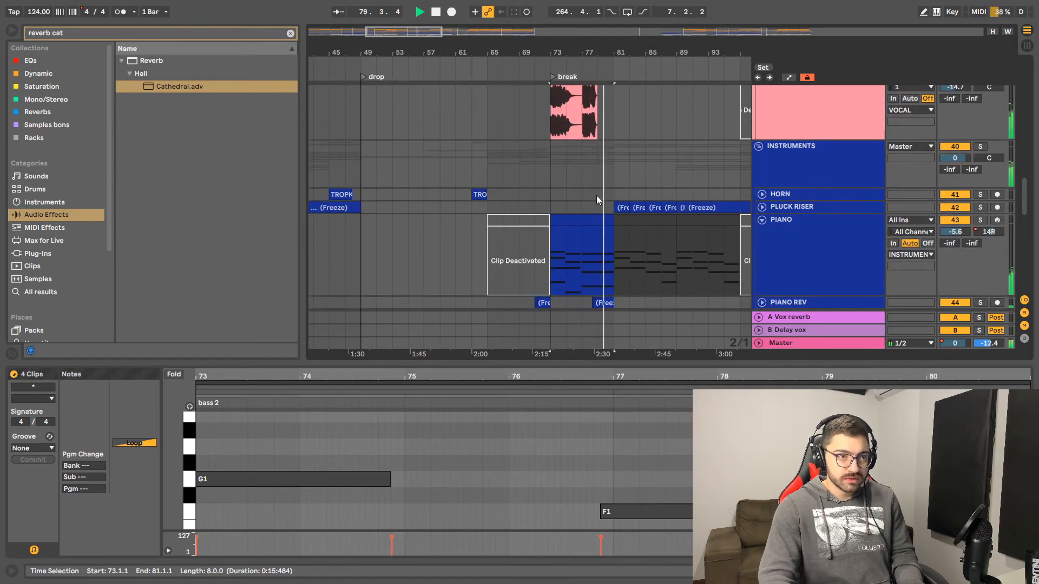
pyautogui.press('space')
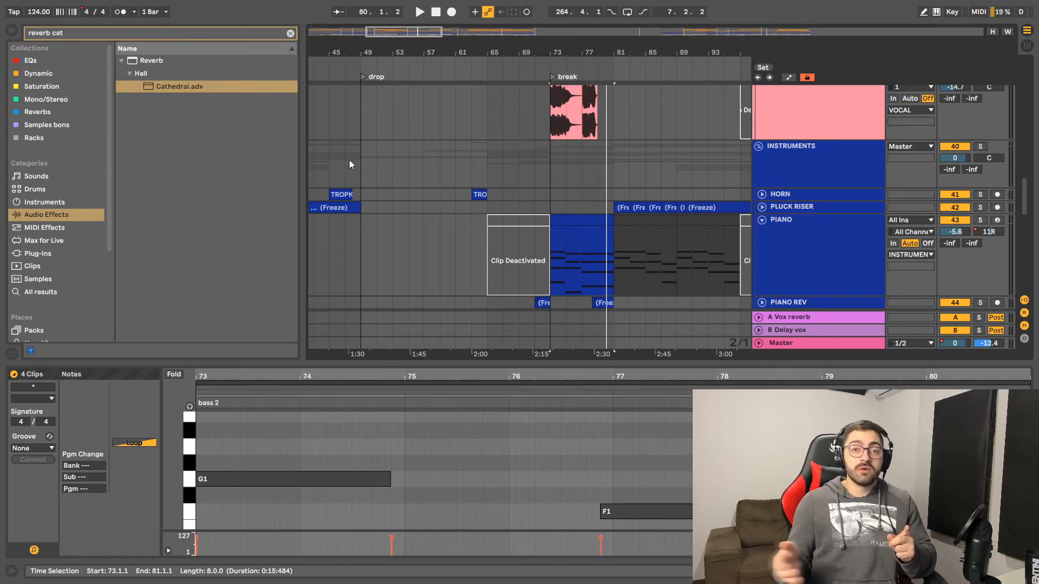
# Select bars 73 to 81 on the indian vocal track
pyautogui.scroll(3, 324, 162)
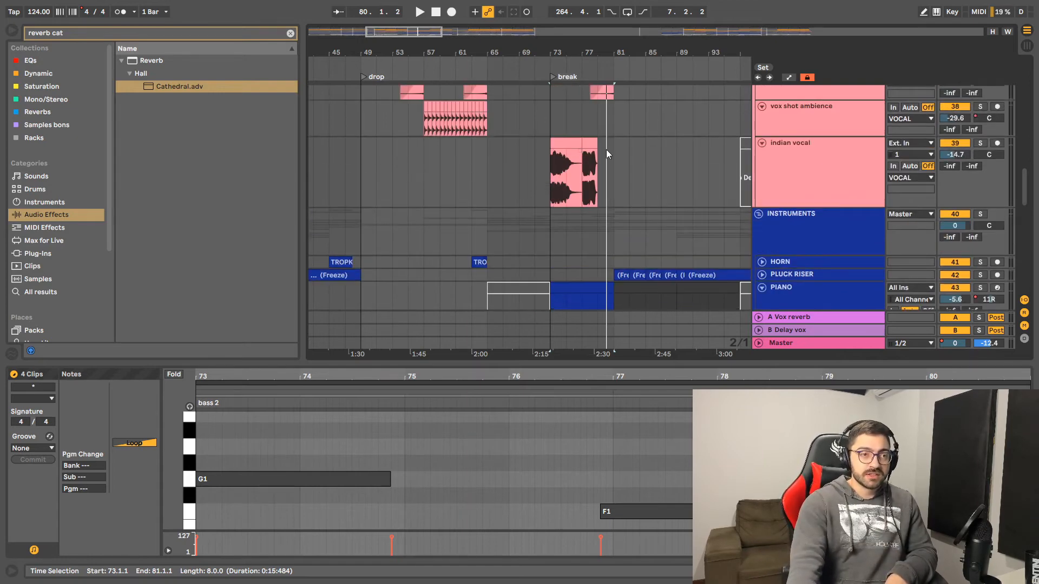
pyautogui.click(554, 167)
pyautogui.scroll(5, 606, 170)
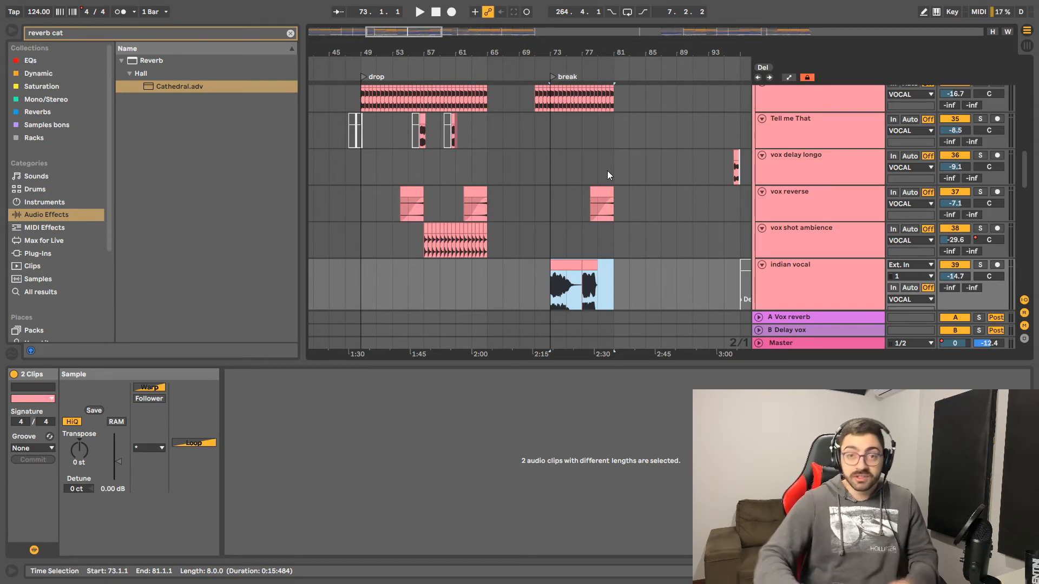
pyautogui.scroll(-3, 575, 249)
pyautogui.scroll(-1, 597, 256)
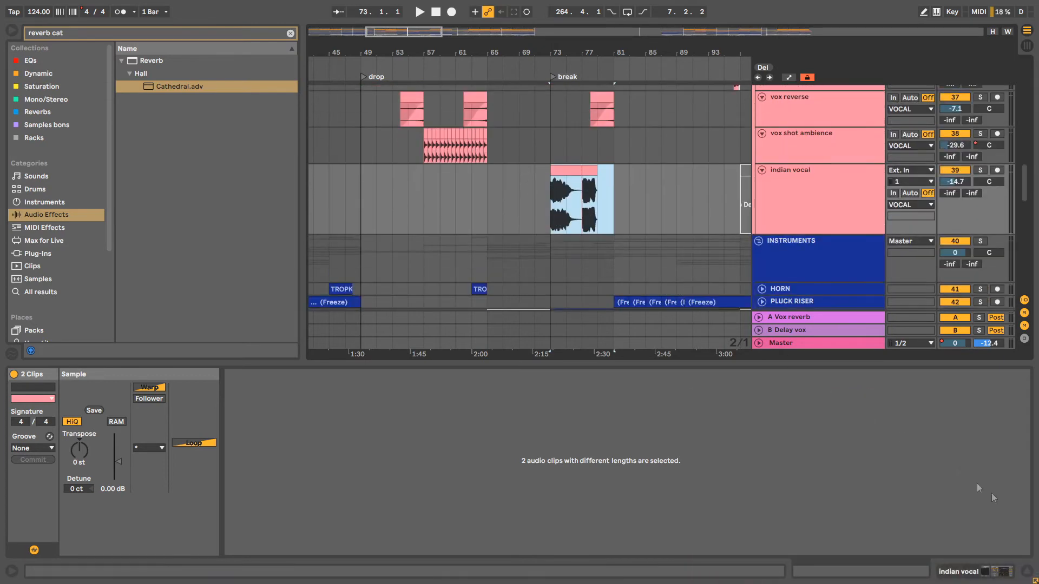
# Hide the clip detail view and the browser, and show the arrangement from bar 1 to the outro
pyautogui.click(1024, 572)
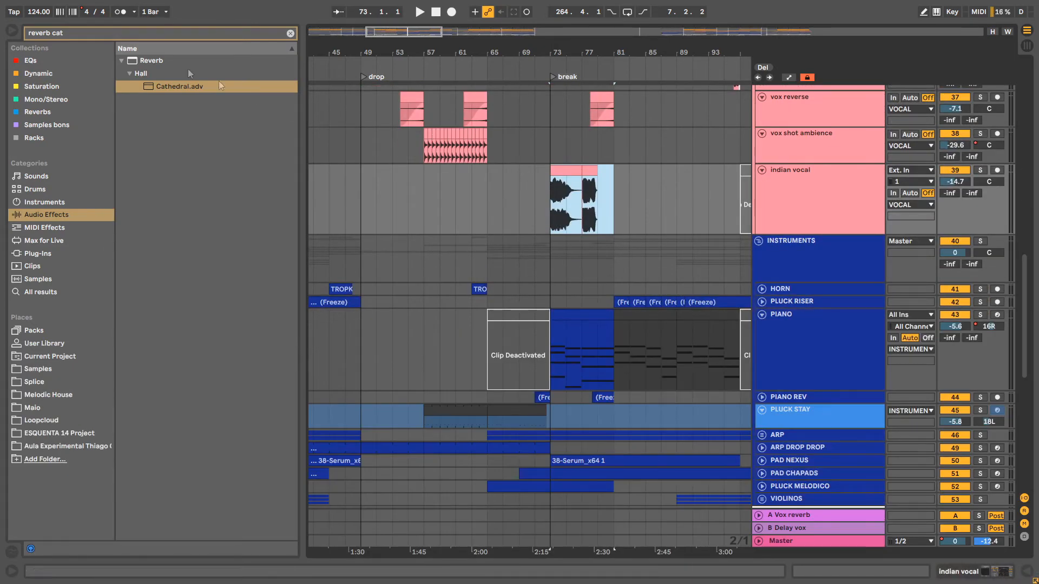
pyautogui.click(9, 30)
pyautogui.moveTo(166, 53); pyautogui.dragTo(313, 44)
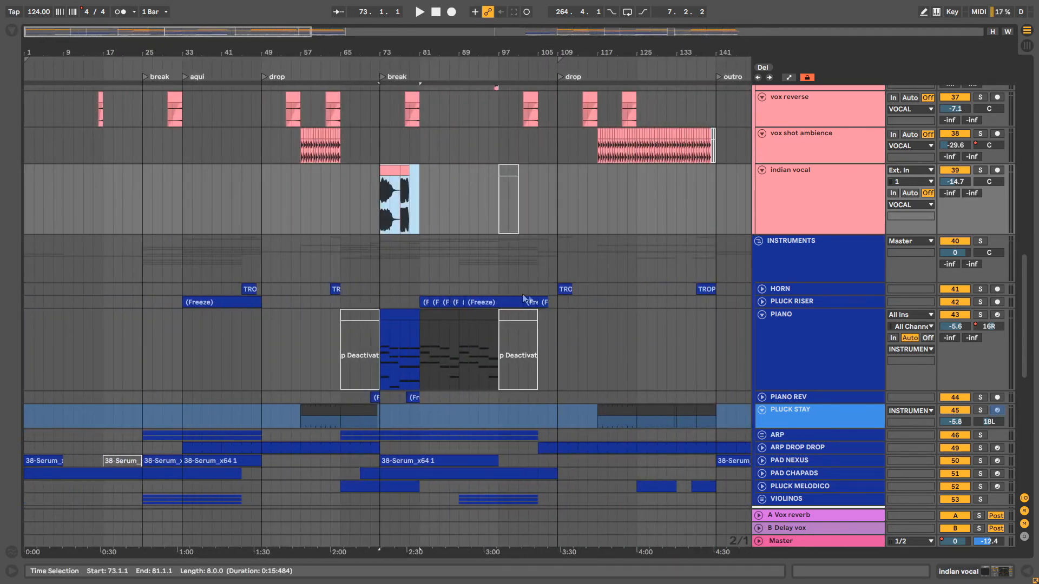
# Look over the INSTRUMENTS, FXS and AMBIENCIAS groups, selecting the FXS group
pyautogui.scroll(-5, 561, 302)
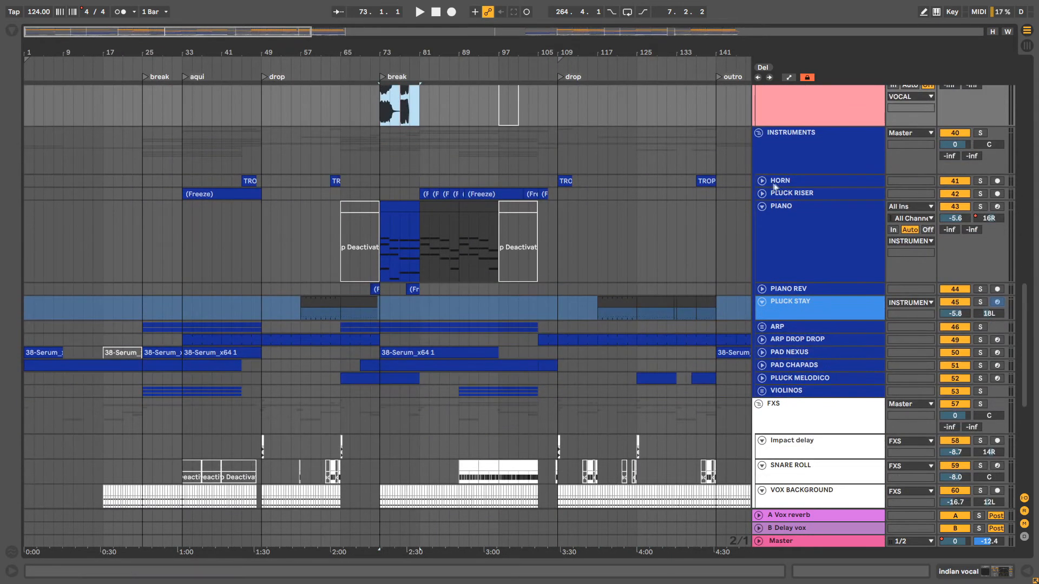
pyautogui.click(767, 184)
pyautogui.scroll(-7, 792, 263)
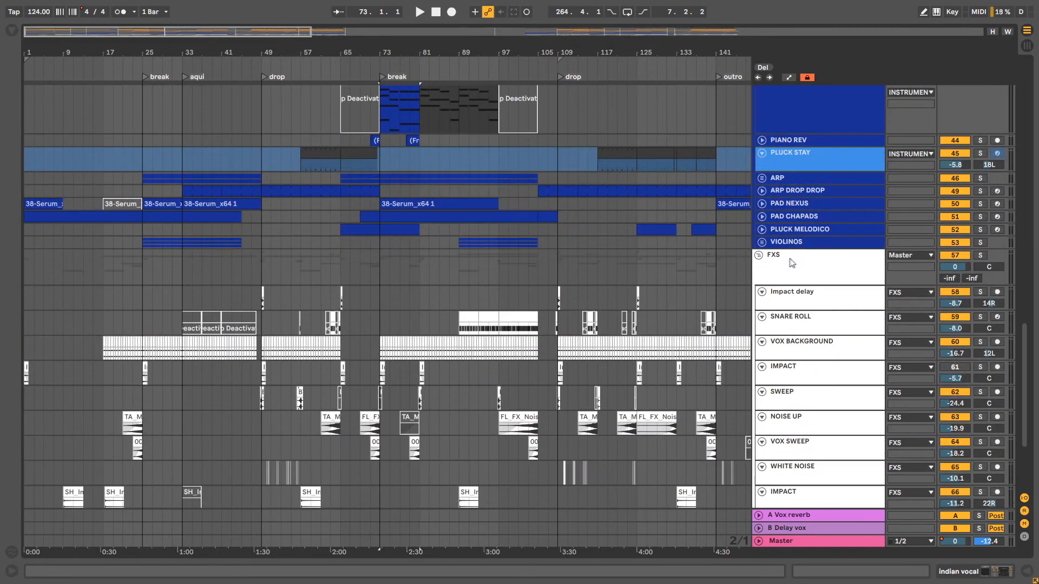
pyautogui.click(777, 265)
pyautogui.scroll(-6, 667, 250)
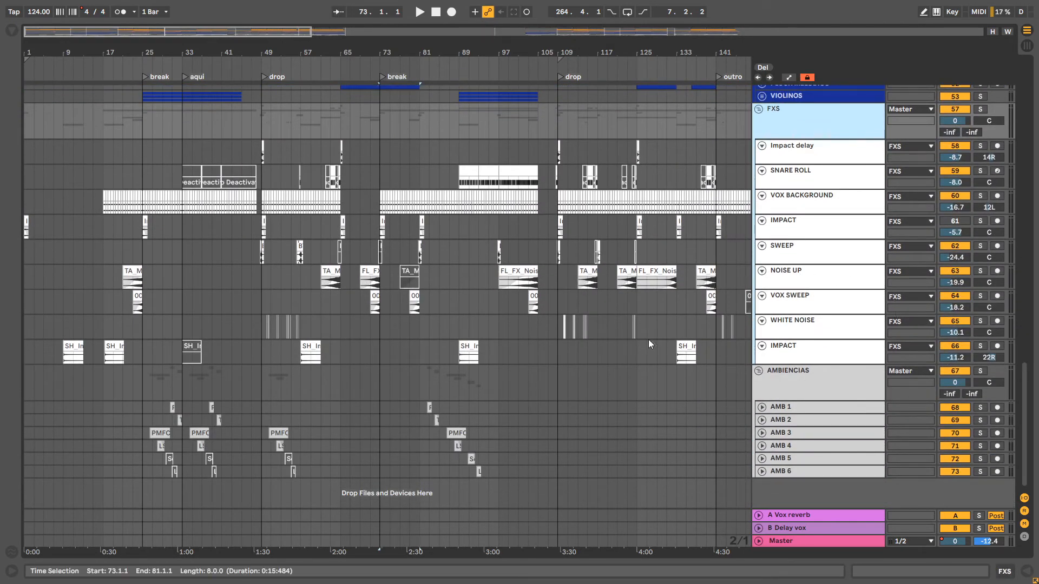
pyautogui.scroll(3, 809, 366)
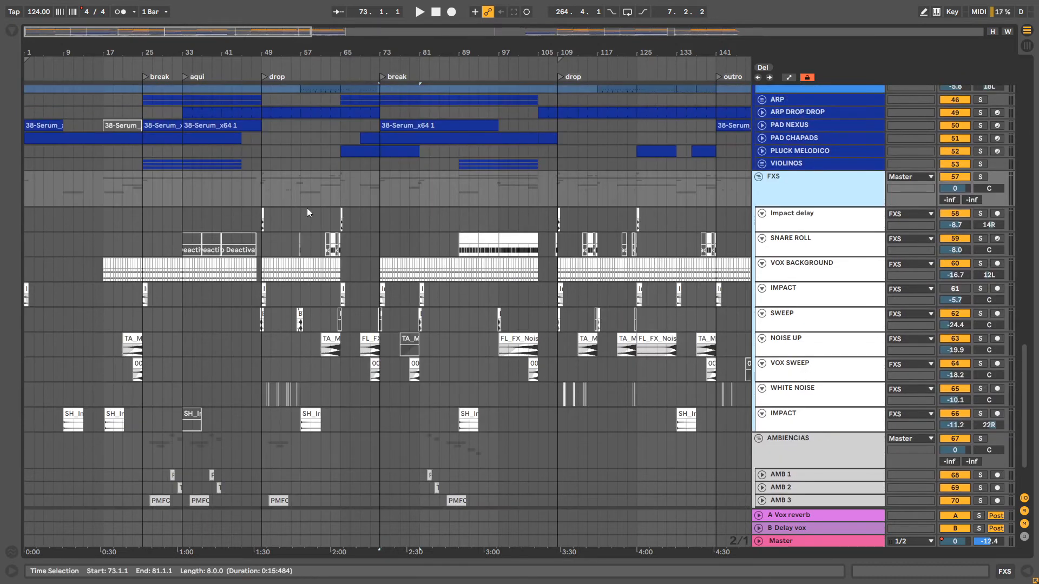
# Solo the Impact delay track and play its clip at the first drop, bar 49
pyautogui.moveTo(187, 213); pyautogui.dragTo(486, 254)
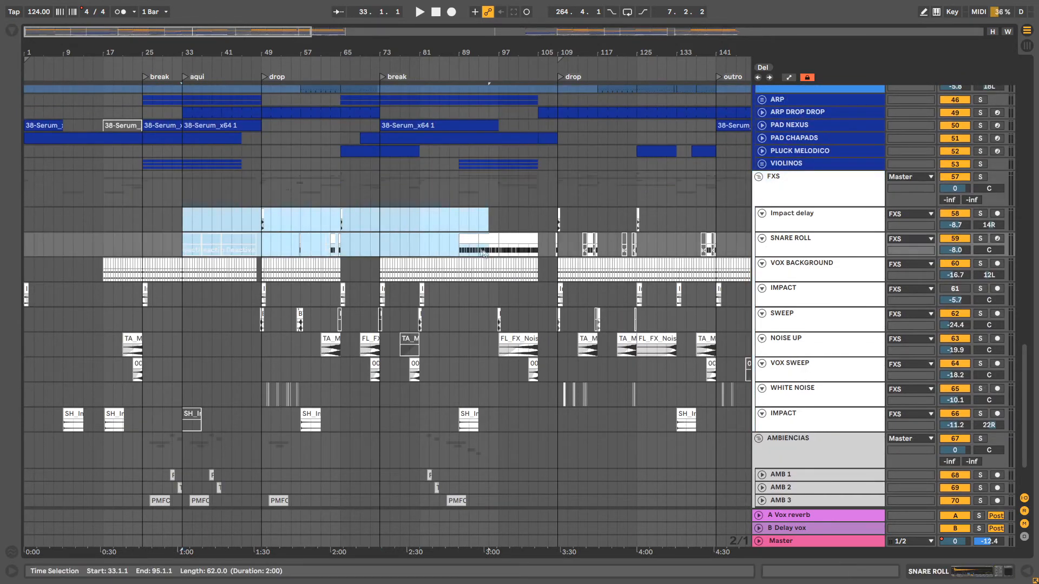
pyautogui.click(262, 219)
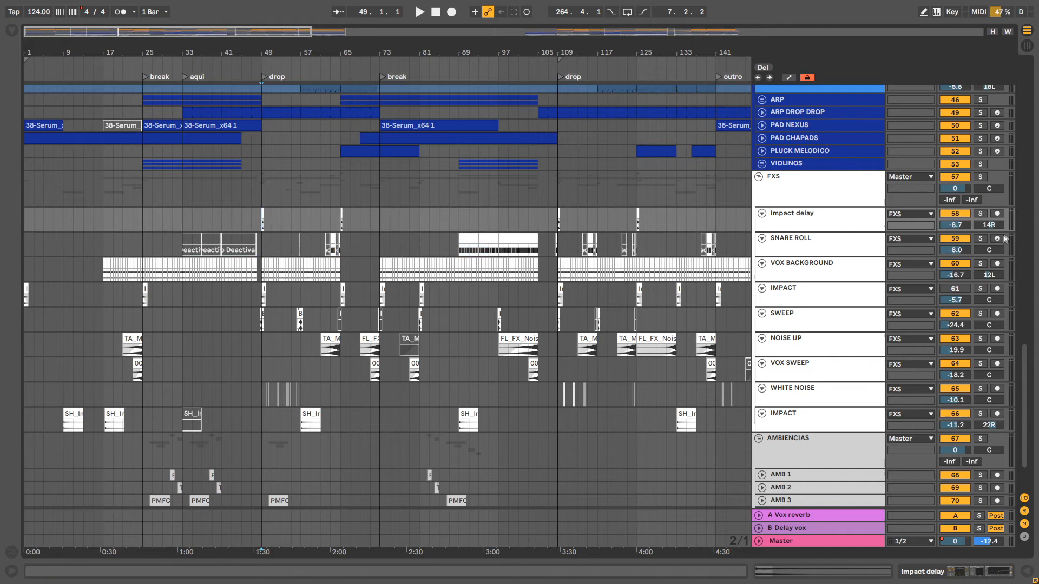
pyautogui.click(980, 213)
pyautogui.press('space')
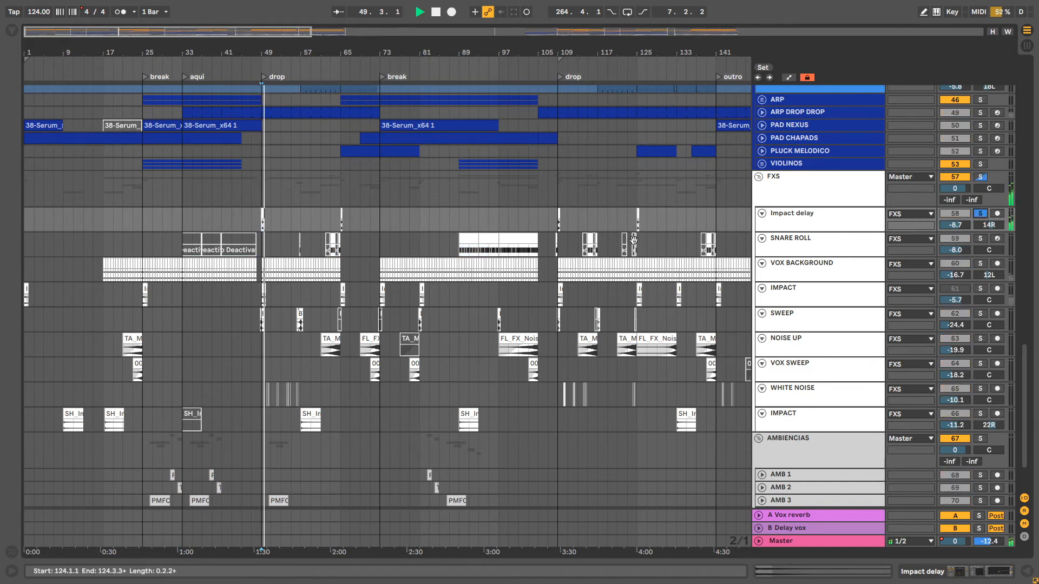
pyautogui.press('space')
# Solo the SNARE ROLL track and play it from bar 97
pyautogui.click(497, 253)
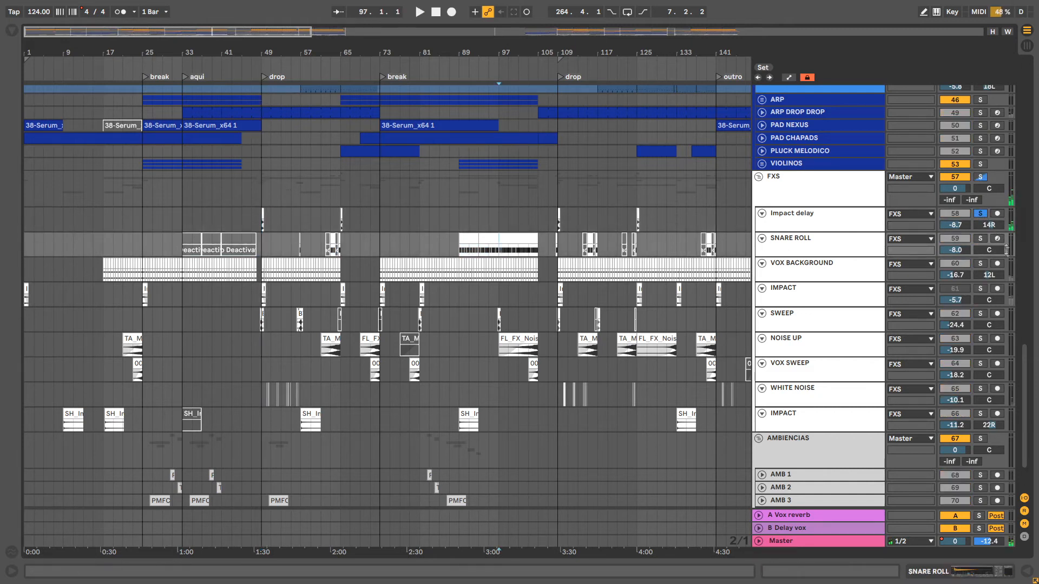
pyautogui.click(981, 239)
pyautogui.press('space')
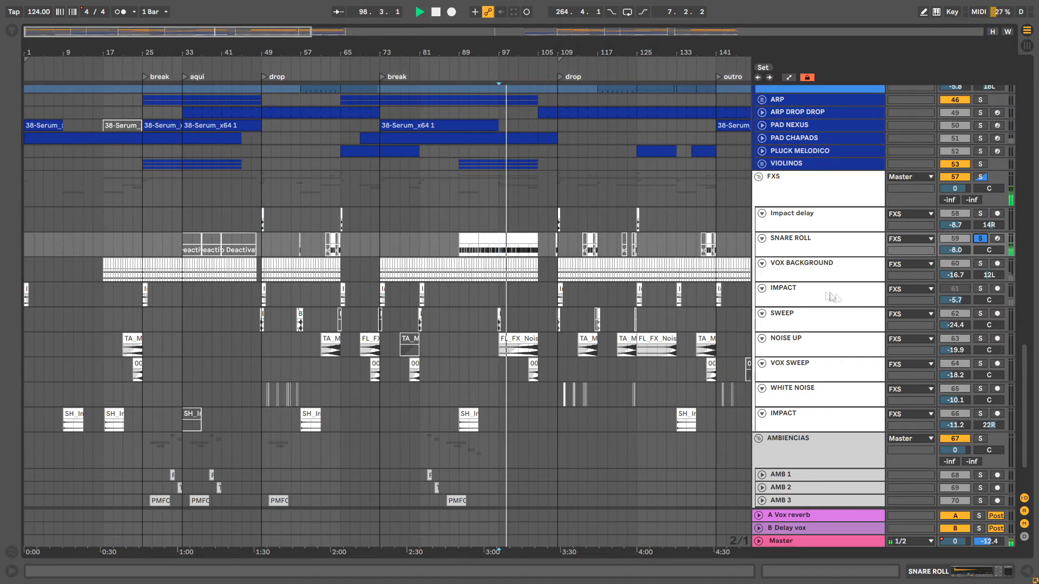
pyautogui.press('space')
# Solo the VOX BACKGROUND track and play it briefly from bar 97
pyautogui.click(973, 263)
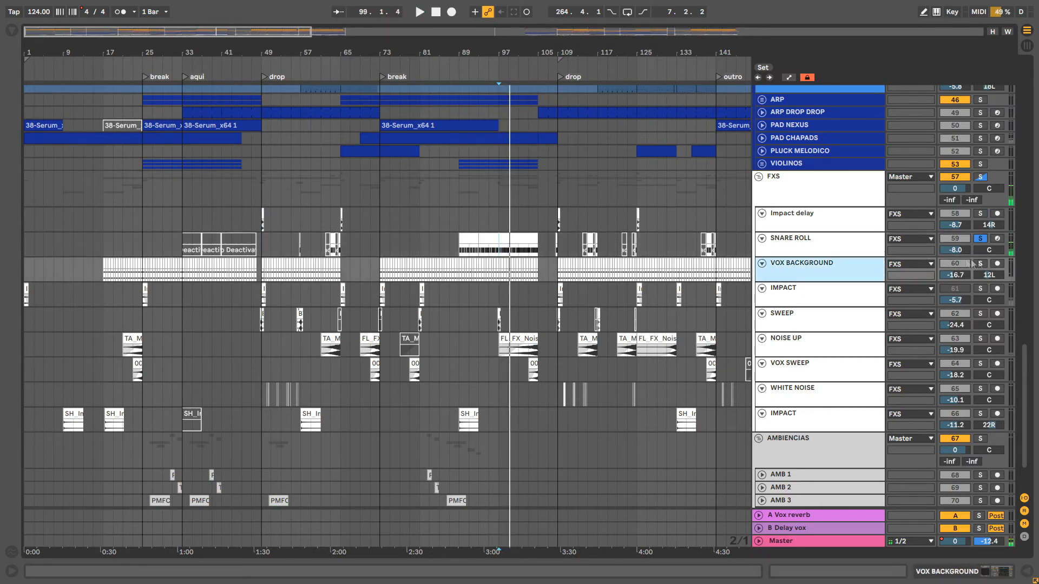
pyautogui.click(982, 263)
pyautogui.press('space')
pyautogui.press('space')
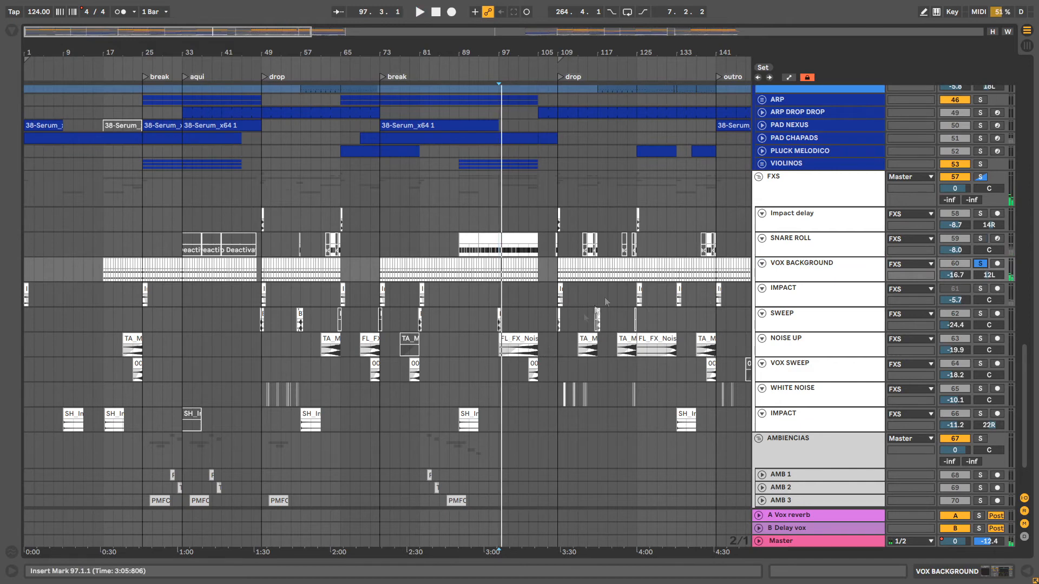
# Solo the NOISE UP track with the insert mark placed at bar 101
pyautogui.click(518, 351)
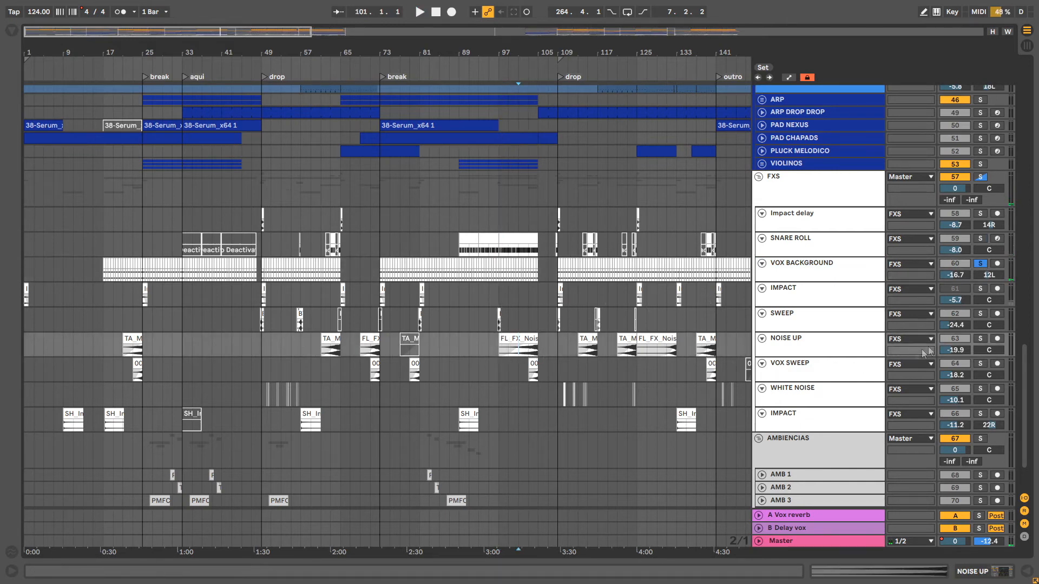
pyautogui.scroll(-2, 569, 350)
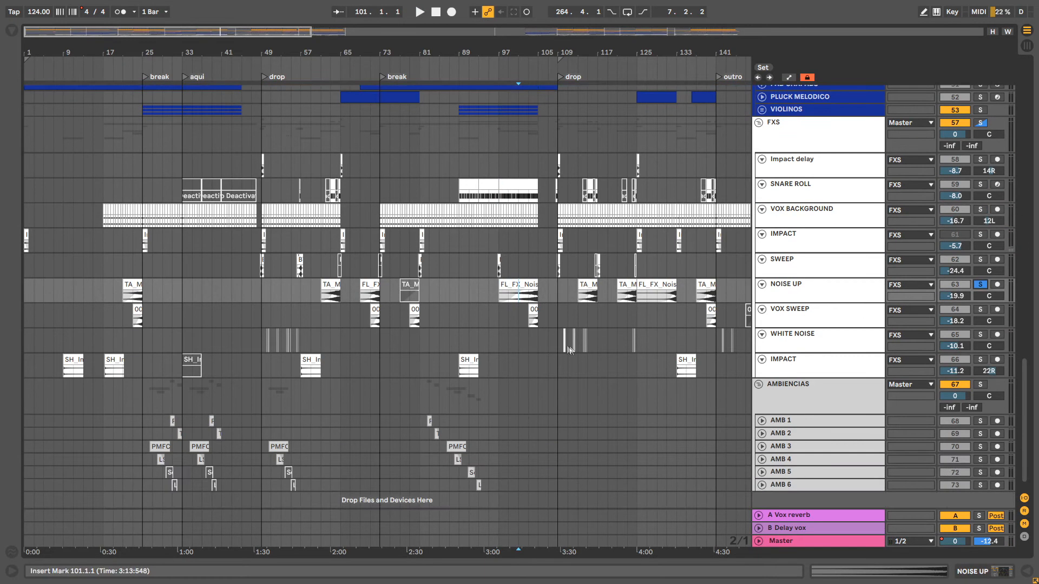
# Solo the IMPACT track below WHITE NOISE, play its clip at bar 89 briefly, and turn the solo off
pyautogui.click(475, 372)
pyautogui.click(983, 360)
pyautogui.press('space')
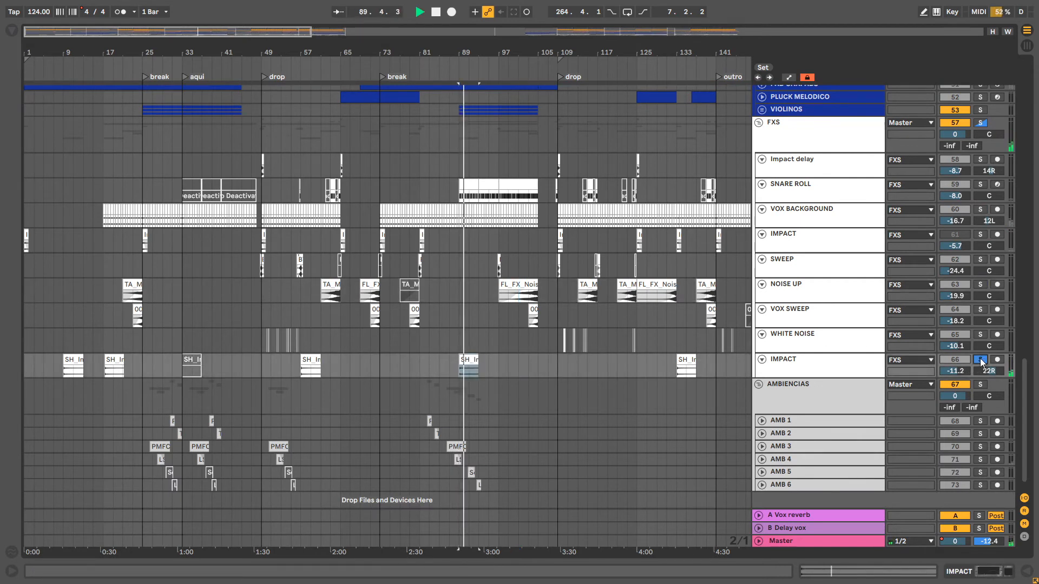
pyautogui.press('space')
pyautogui.click(981, 360)
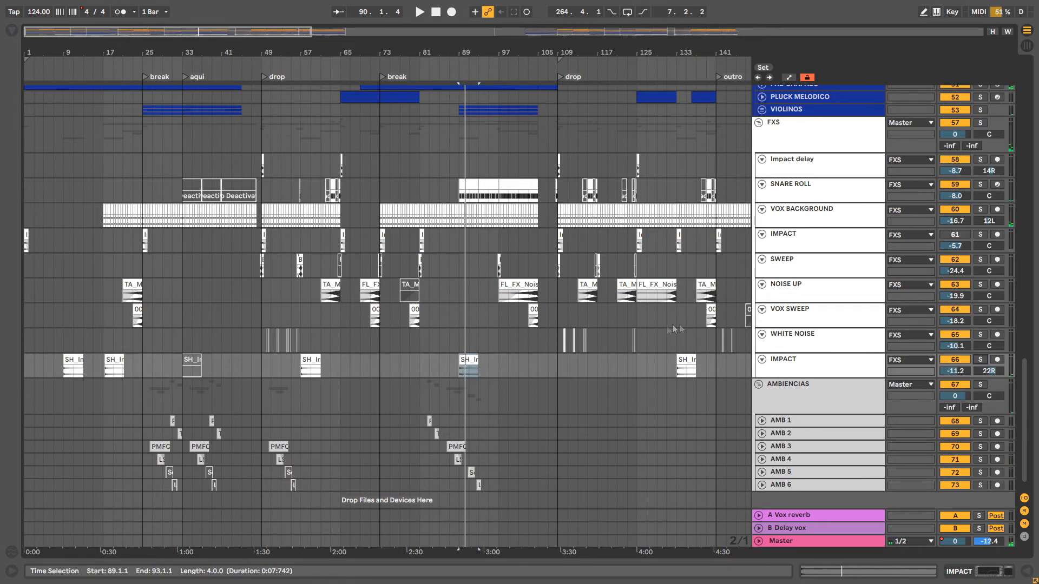
# Select the FXS tracks' clips across the second drop, bars 109 to 141, and fold the FXS group
pyautogui.scroll(3, 686, 330)
pyautogui.moveTo(714, 214); pyautogui.dragTo(557, 418)
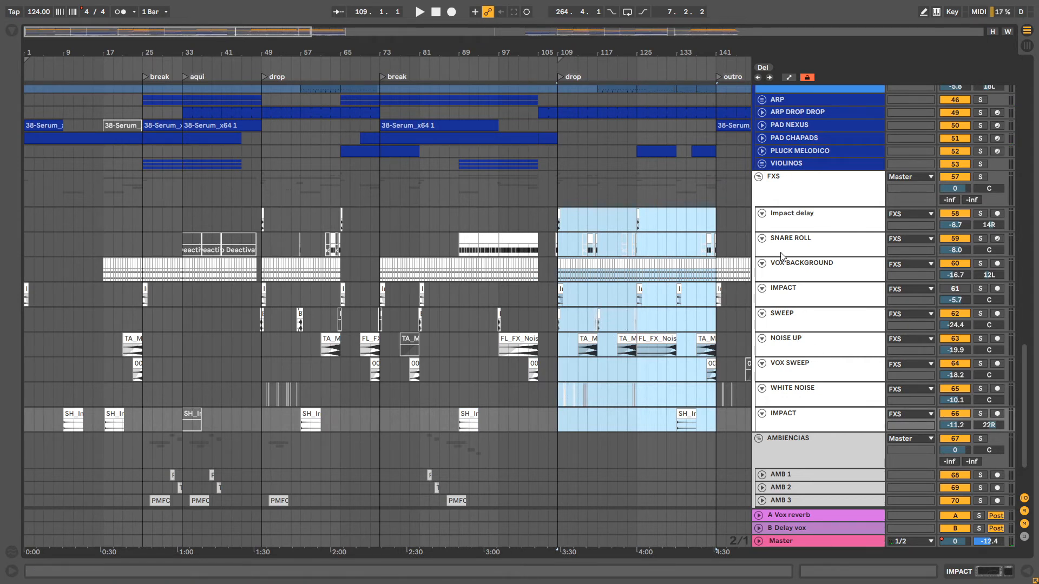
pyautogui.click(759, 176)
pyautogui.scroll(10, 771, 217)
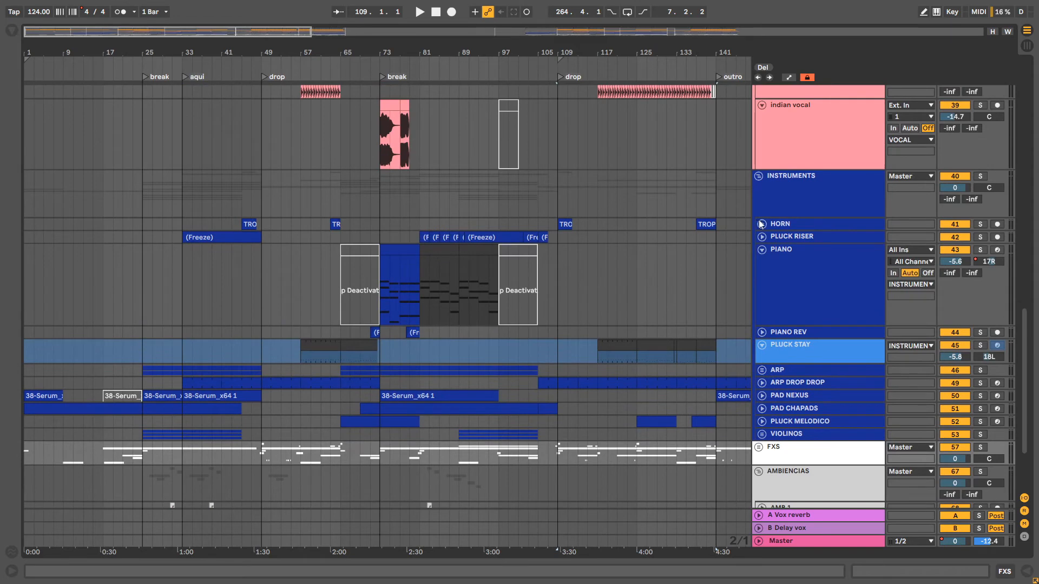
# Unfold the HORN track and play its clip at bar 109 in solo
pyautogui.click(761, 224)
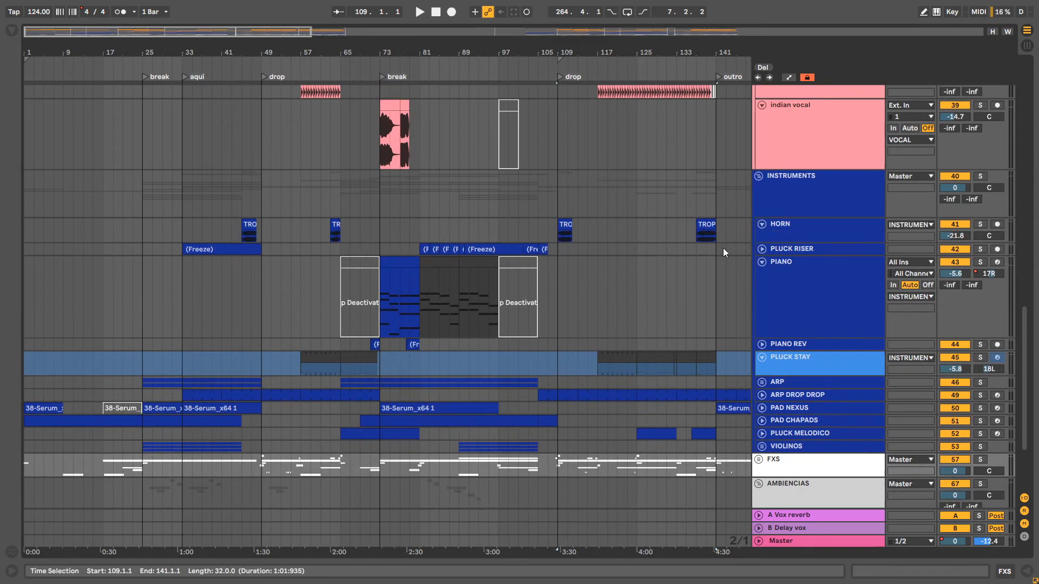
pyautogui.moveTo(564, 56); pyautogui.dragTo(573, 213)
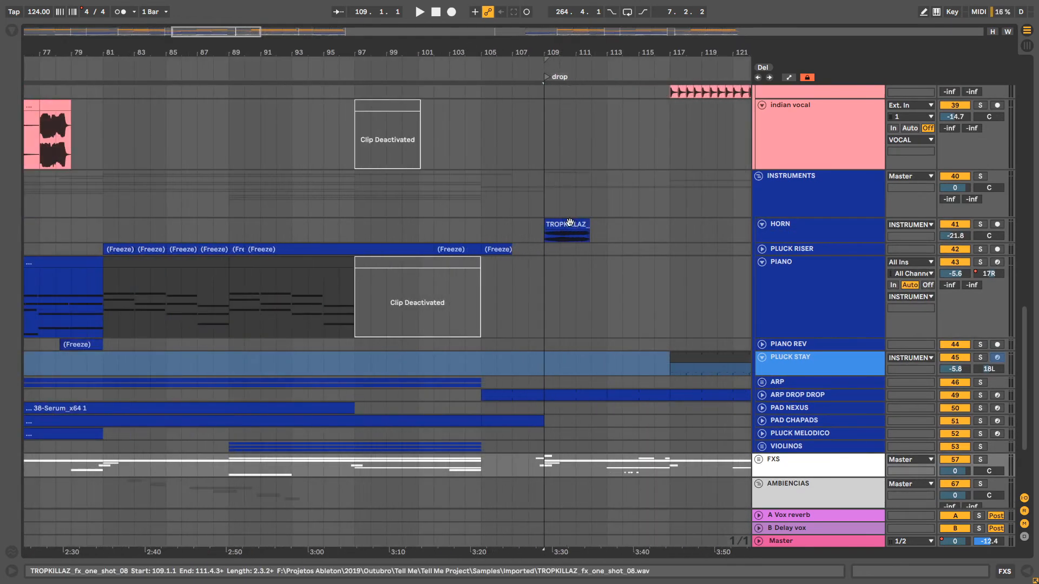
pyautogui.click(571, 224)
pyautogui.click(979, 224)
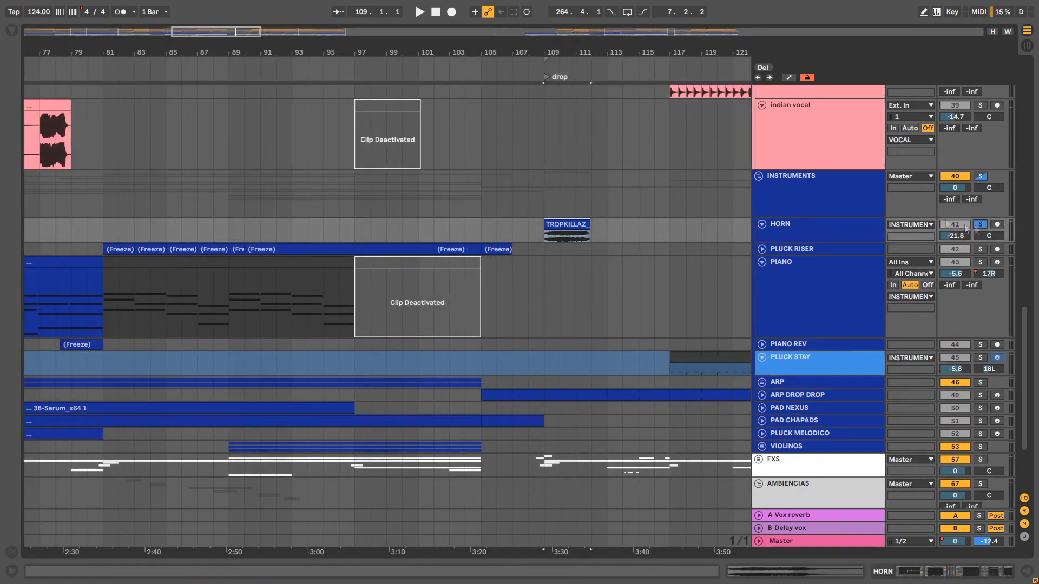
pyautogui.moveTo(574, 52); pyautogui.dragTo(582, 2)
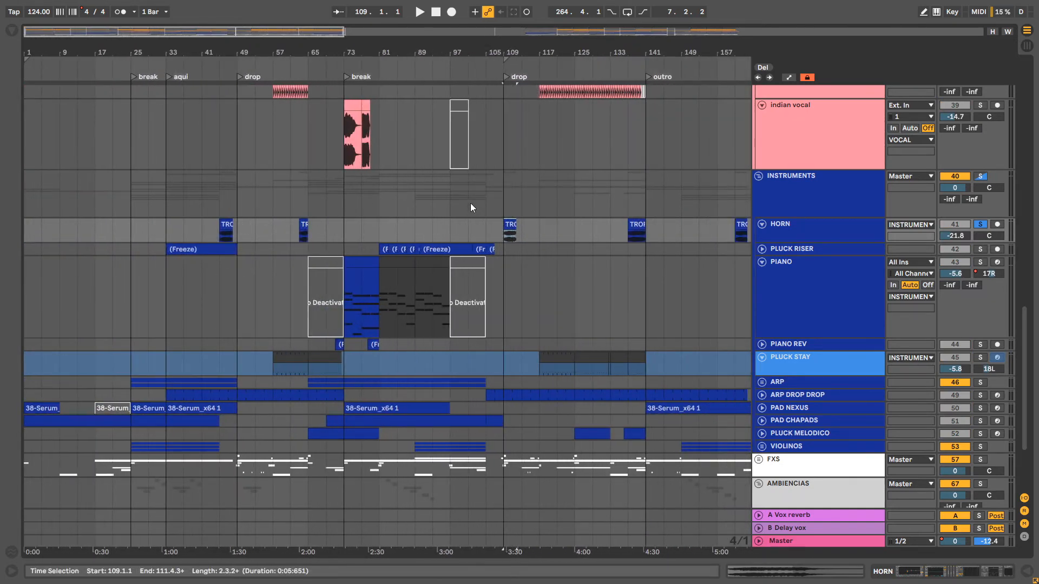
pyautogui.press('space')
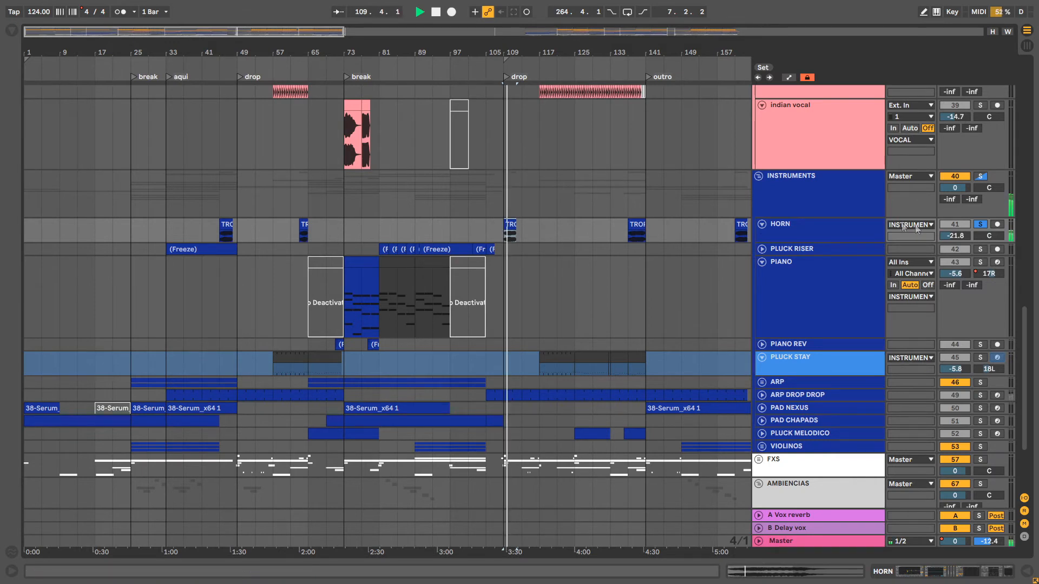
# Unsolo the HORN track, listen to the second drop in the full mix from bar 109, and select the track
pyautogui.click(979, 224)
pyautogui.press('space')
pyautogui.click(494, 68)
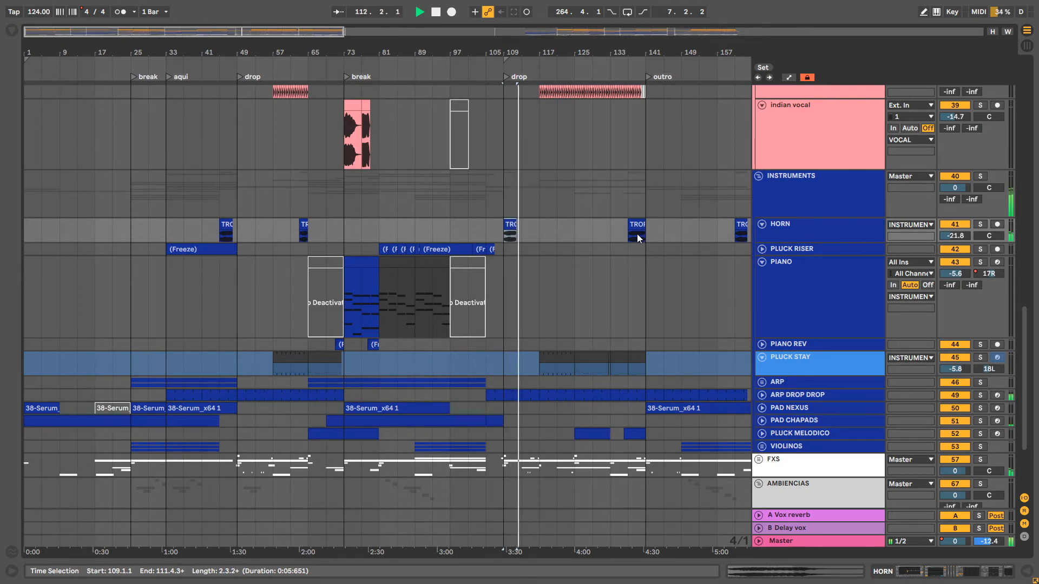
pyautogui.press('space')
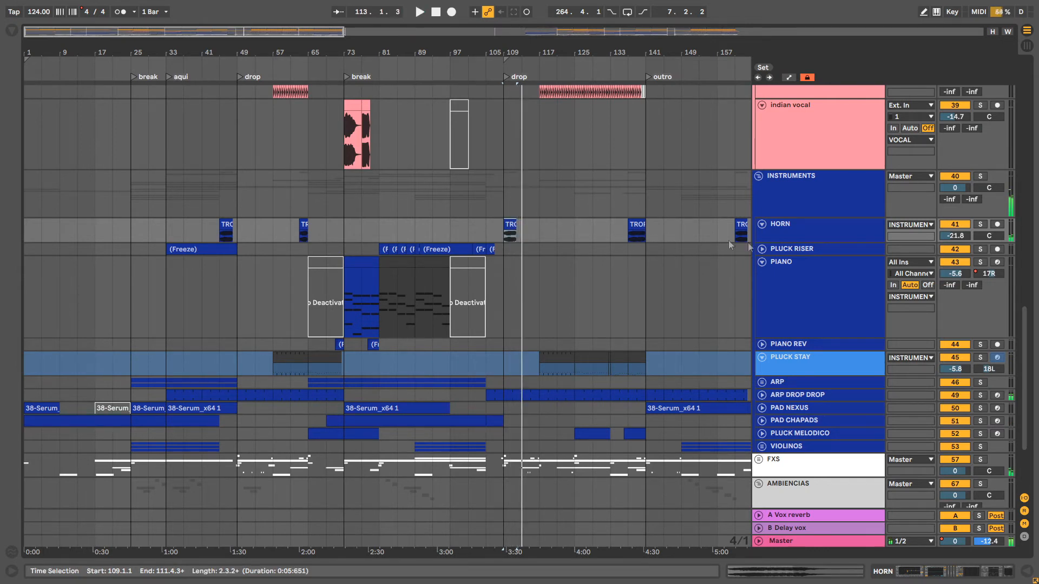
pyautogui.click(782, 232)
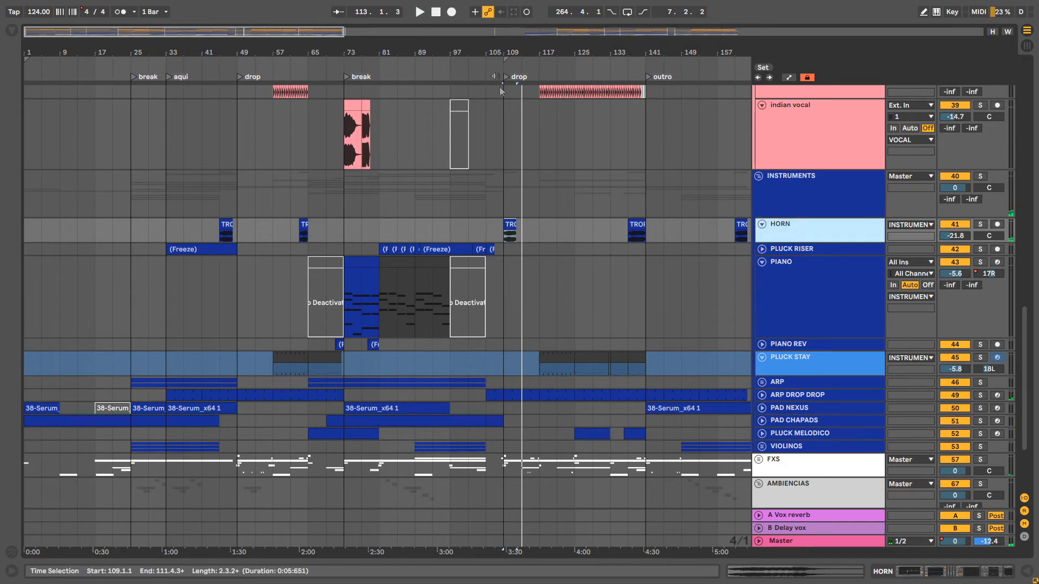
pyautogui.moveTo(512, 49)
pyautogui.mouseDown()
pyautogui.moveTo(512, 190)
pyautogui.moveTo(515, 52)
pyautogui.mouseUp()
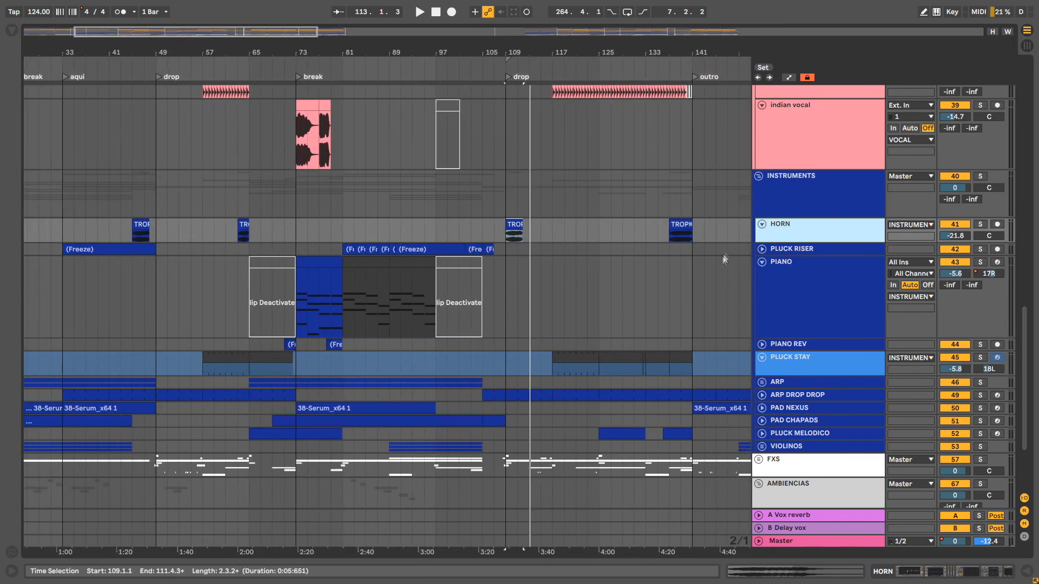
# Unfold and enlarge the PLUCK RISER track and select its clip starting at bar 81
pyautogui.click(761, 249)
pyautogui.moveTo(814, 268); pyautogui.dragTo(812, 317)
pyautogui.click(344, 252)
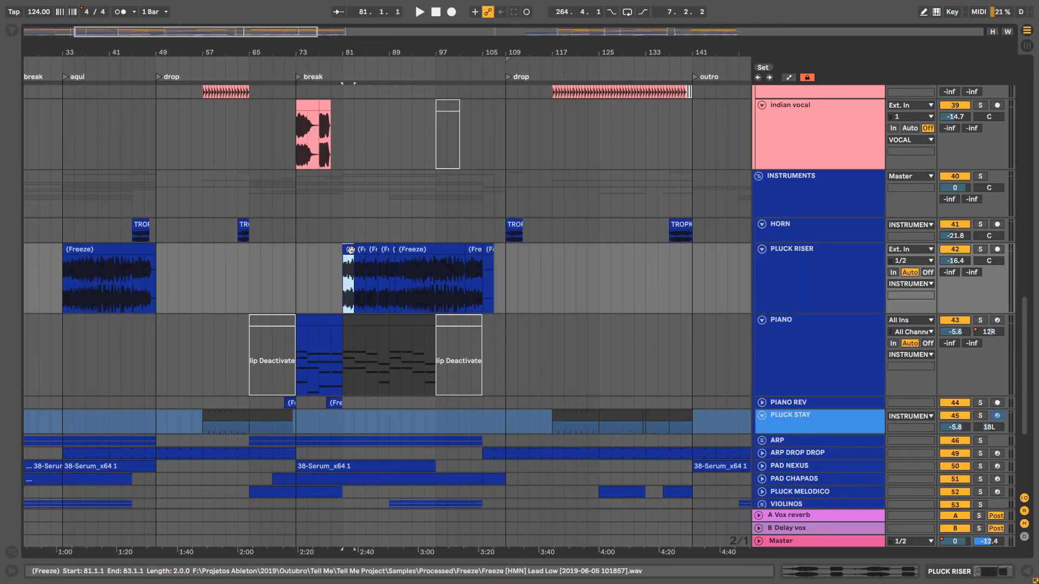
# Play the PLUCK RISER track in solo from bar 81, and unsolo it to hear it in the full mix
pyautogui.click(980, 249)
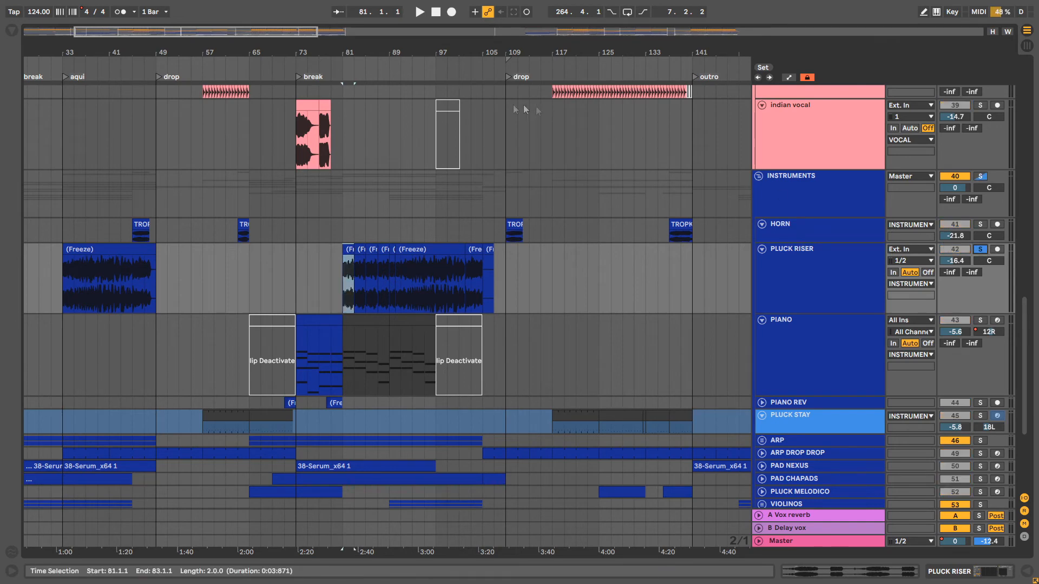
pyautogui.moveTo(347, 50); pyautogui.dragTo(388, 197)
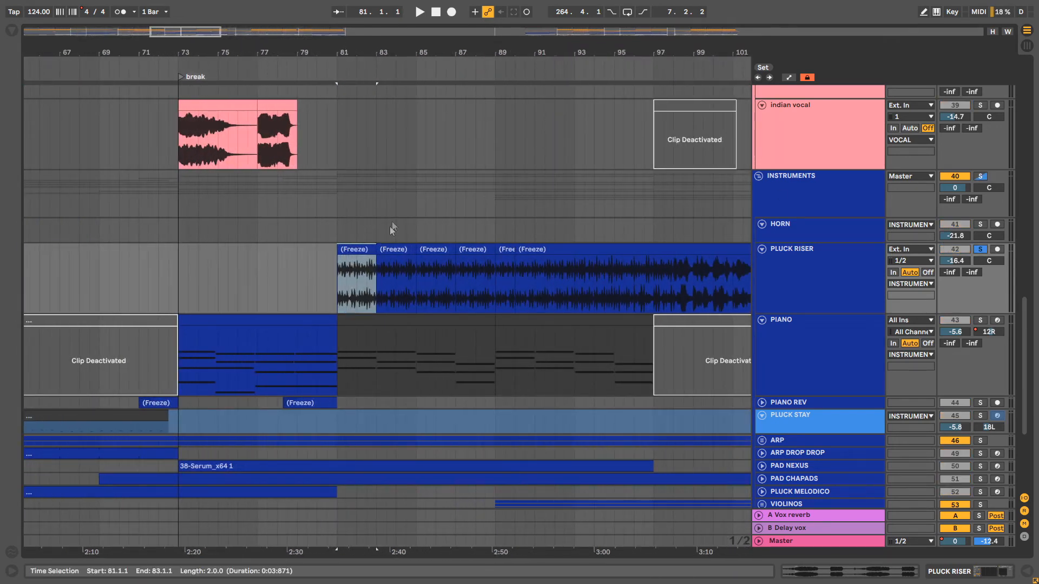
pyautogui.moveTo(398, 53); pyautogui.dragTo(339, 53)
pyautogui.click(825, 273)
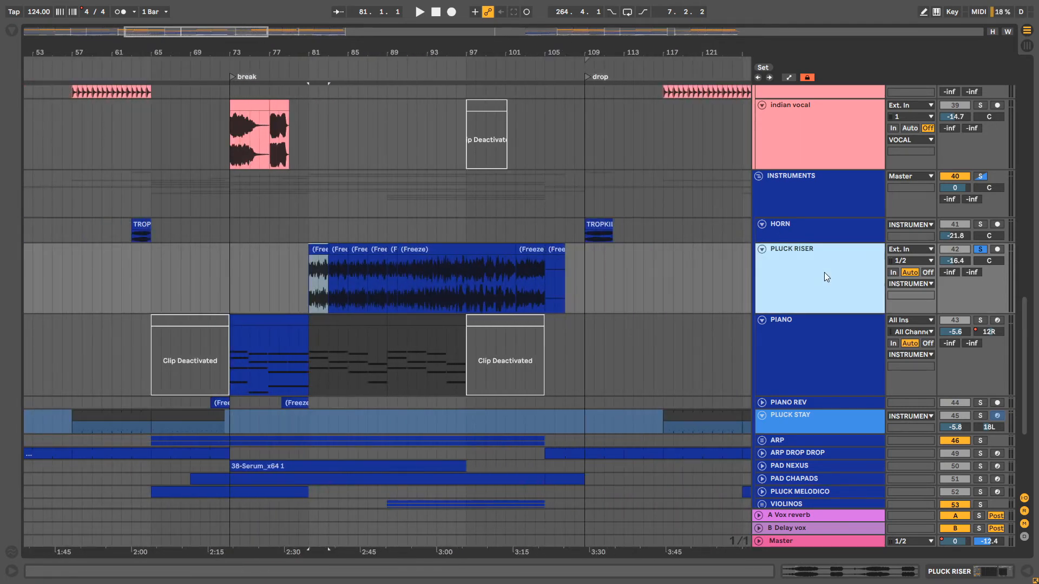
pyautogui.press('space')
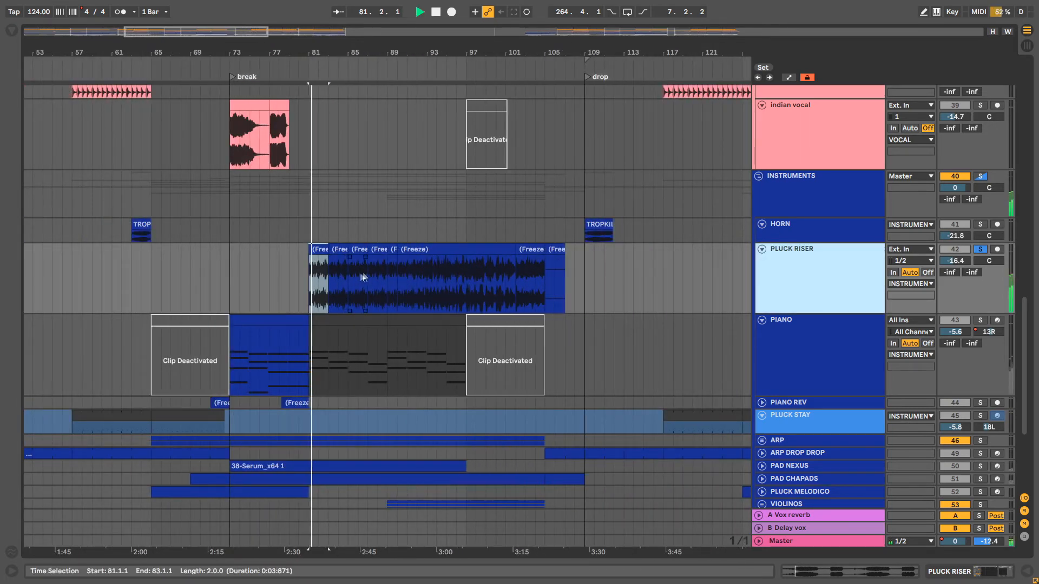
pyautogui.click(329, 281)
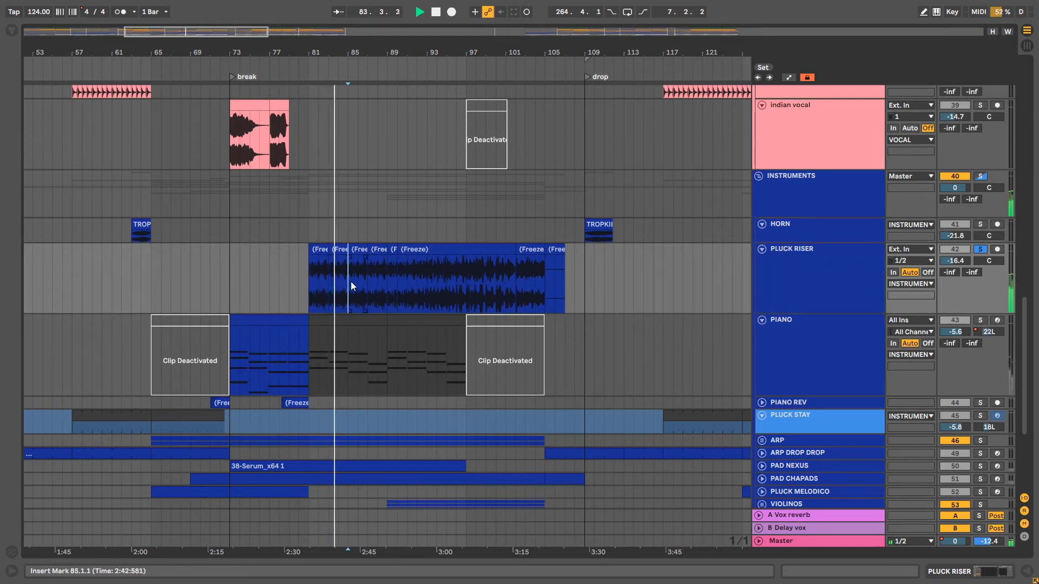
pyautogui.click(981, 251)
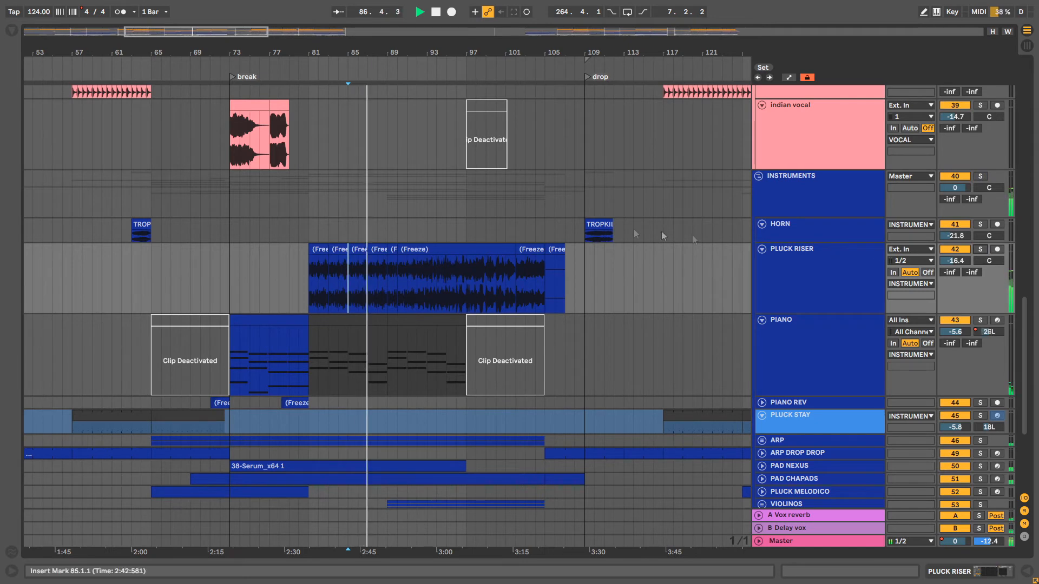
pyautogui.press('space')
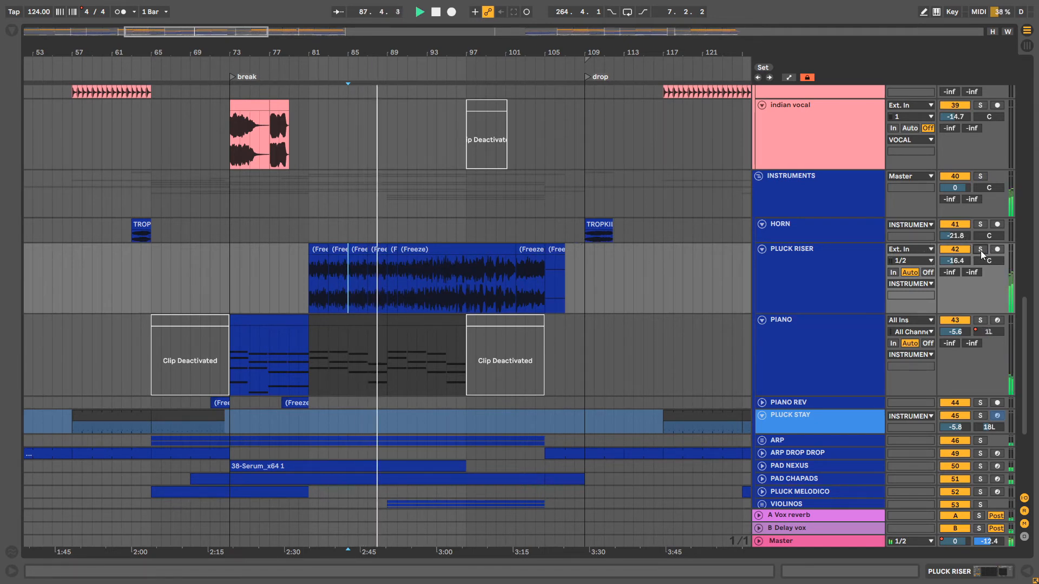
# Audition the PLUCK RISER track from bars 94 and 97, switching between solo and the full mix, and stop playback
pyautogui.click(980, 250)
pyautogui.click(439, 284)
pyautogui.press('space')
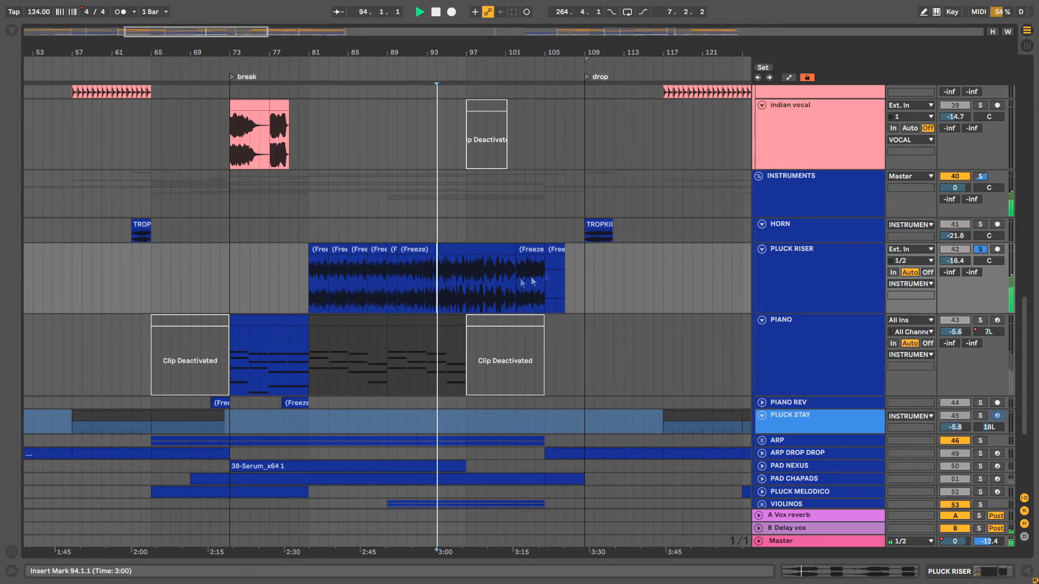
pyautogui.click(469, 294)
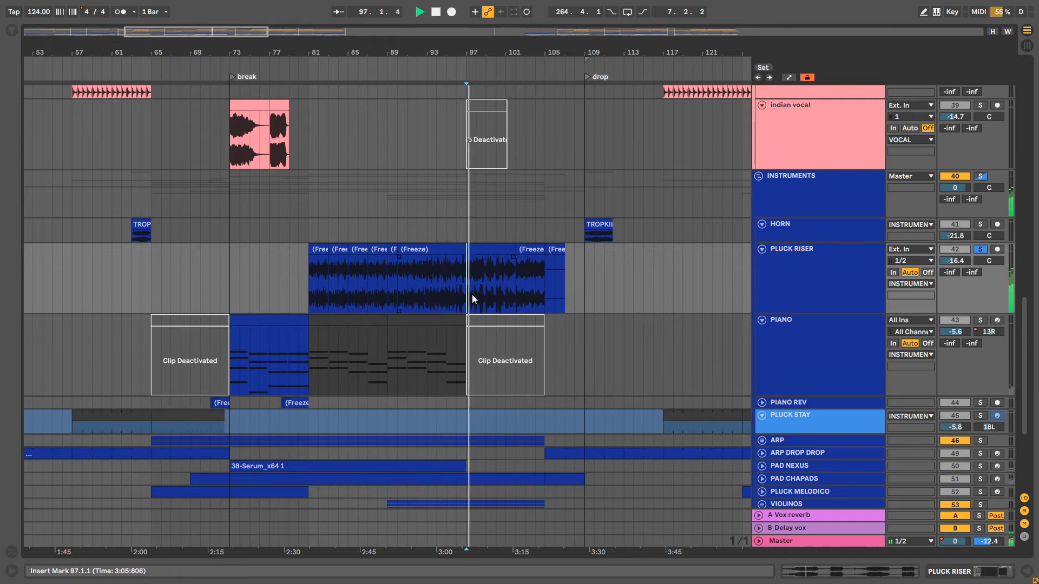
pyautogui.click(981, 249)
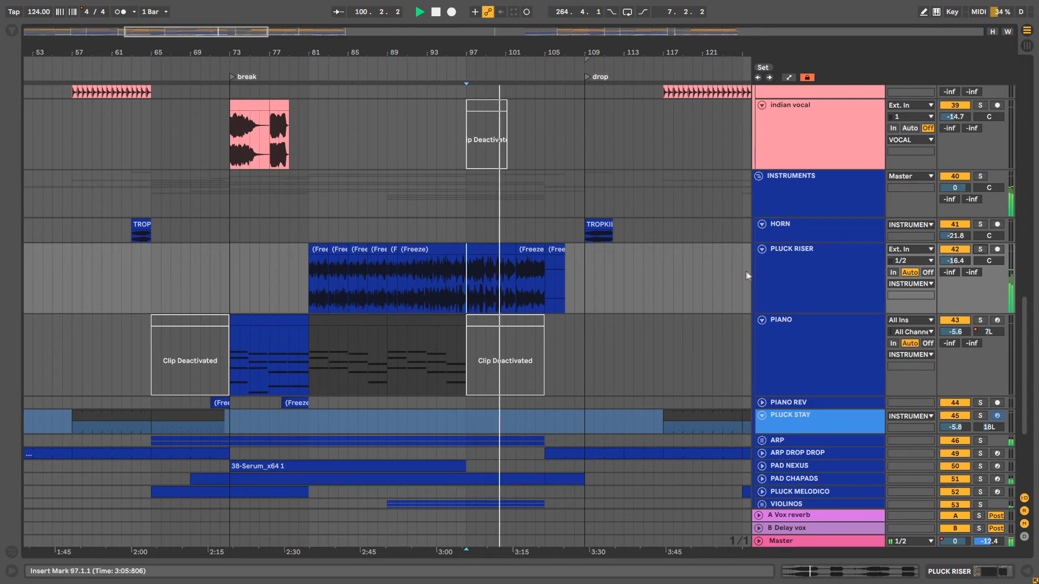
pyautogui.click(980, 249)
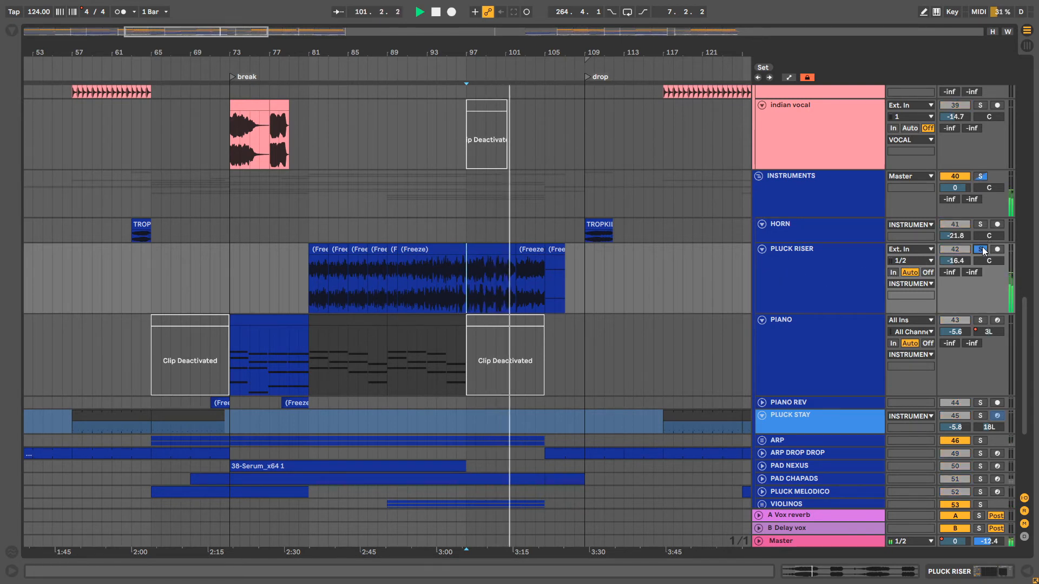
pyautogui.click(982, 249)
pyautogui.press('space')
# Solo the PIANO track with its clip at bar 73 selected and bring up the track's devices
pyautogui.scroll(-1, 548, 253)
pyautogui.scroll(-3, 548, 255)
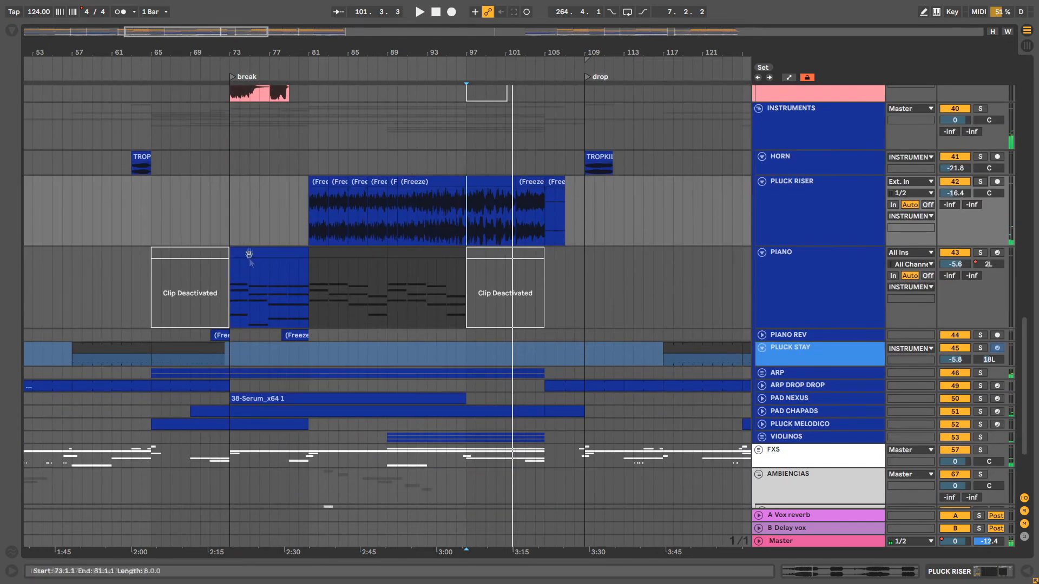
pyautogui.doubleClick(255, 258)
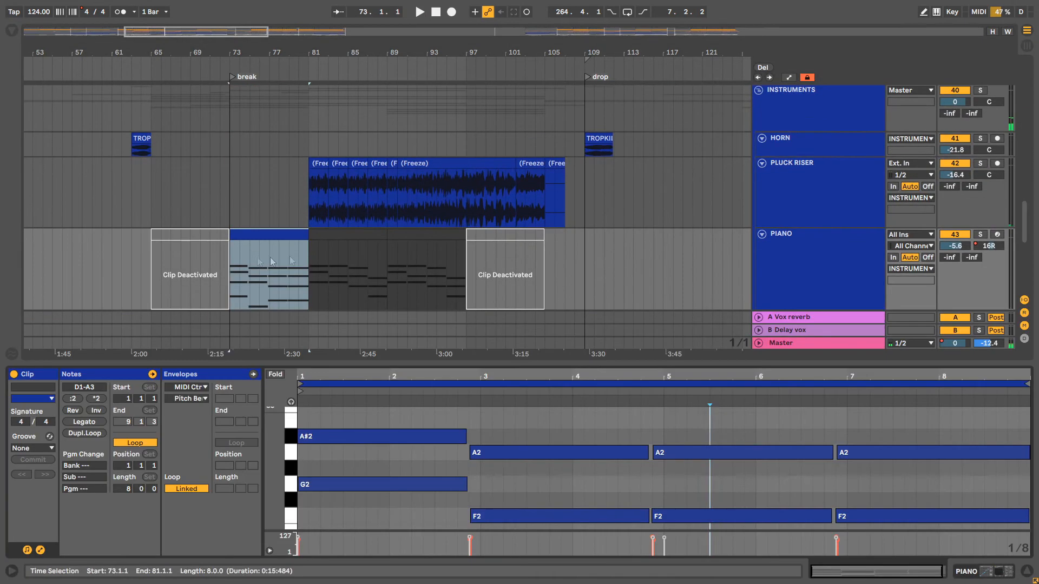
pyautogui.click(979, 234)
pyautogui.scroll(-2, 543, 333)
pyautogui.click(802, 243)
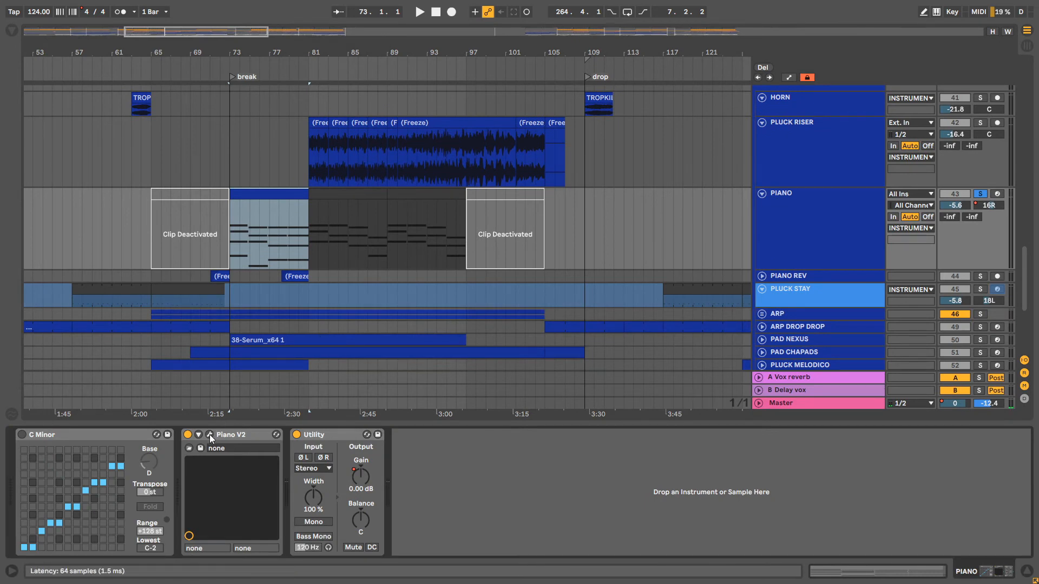
# Reopen the notes of the PIANO clip at bar 73 and select the first chord, G1 to A#2
pyautogui.doubleClick(278, 192)
pyautogui.moveTo(329, 358); pyautogui.dragTo(302, 292)
pyautogui.moveTo(318, 235); pyautogui.dragTo(365, 507)
# Enlarge the PIANO clip's note editor and make its velocity lane taller
pyautogui.moveTo(416, 188); pyautogui.dragTo(415, 70)
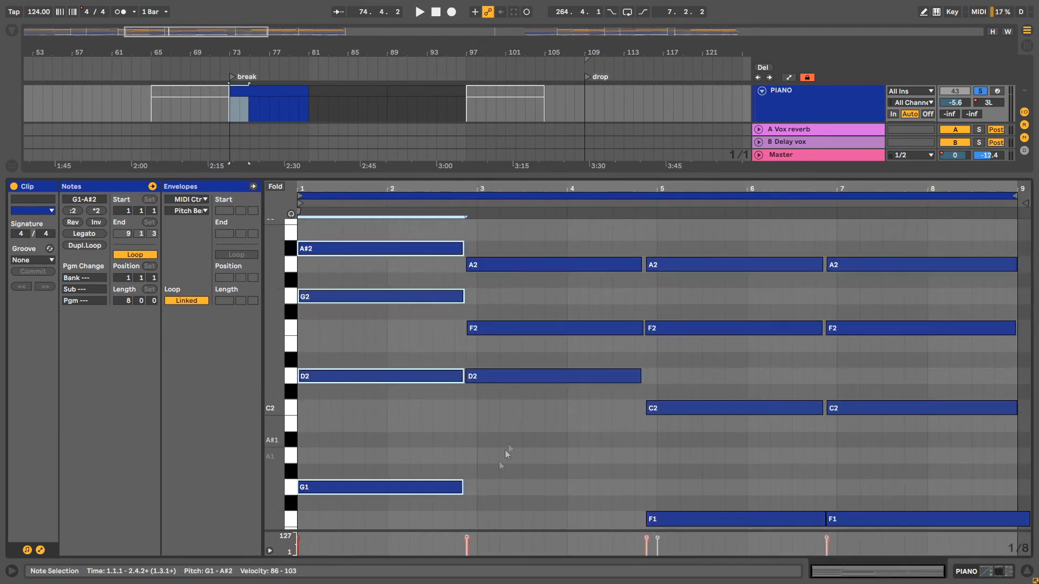
pyautogui.moveTo(514, 529); pyautogui.dragTo(513, 504)
pyautogui.scroll(-3, 481, 354)
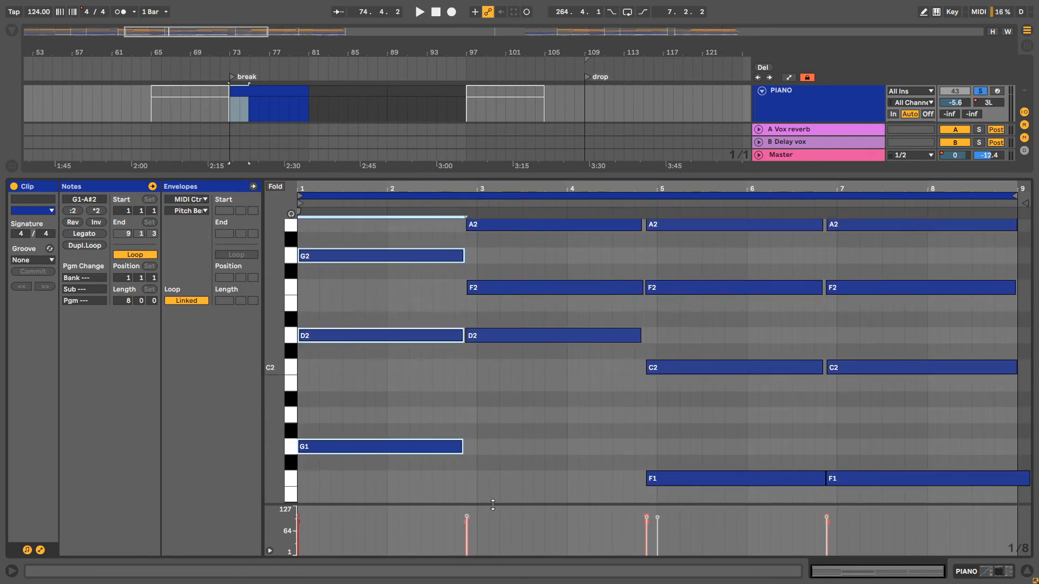
pyautogui.moveTo(491, 504); pyautogui.dragTo(498, 470)
# Delete the high notes above the chords in the PIANO clip, leaving nothing higher than A#2
pyautogui.scroll(6, 500, 379)
pyautogui.scroll(15, 487, 373)
pyautogui.moveTo(434, 291); pyautogui.dragTo(897, 437)
pyautogui.press('Delete')
pyautogui.scroll(-6, 592, 399)
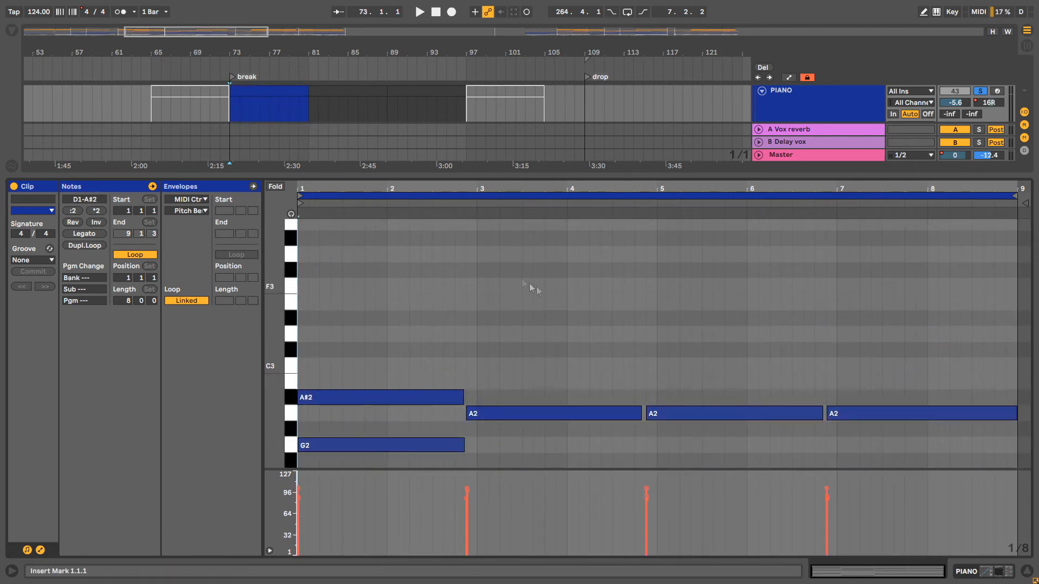
# Raise the first chord's D2 note in the PIANO clip by an octave to D3
pyautogui.moveTo(472, 190)
pyautogui.mouseDown()
pyautogui.moveTo(472, 228)
pyautogui.moveTo(472, 190)
pyautogui.mouseUp()
pyautogui.scroll(-4, 530, 319)
pyautogui.scroll(-3, 611, 377)
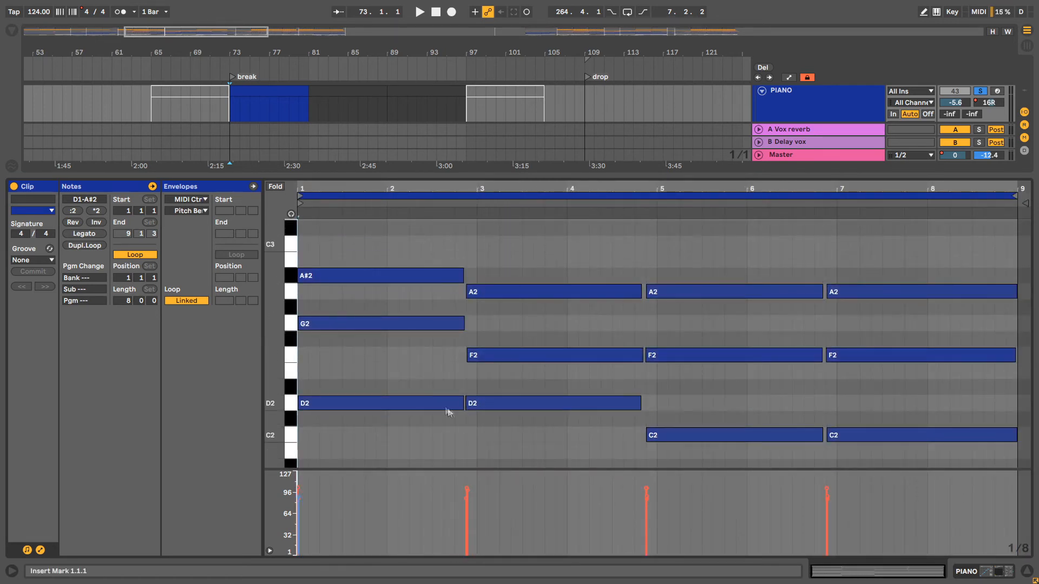
pyautogui.scroll(2, 379, 361)
pyautogui.scroll(-3, 417, 385)
pyautogui.moveTo(271, 377)
pyautogui.mouseDown()
pyautogui.moveTo(238, 377)
pyautogui.moveTo(271, 377)
pyautogui.mouseUp()
pyautogui.moveTo(377, 364); pyautogui.dragTo(407, 420)
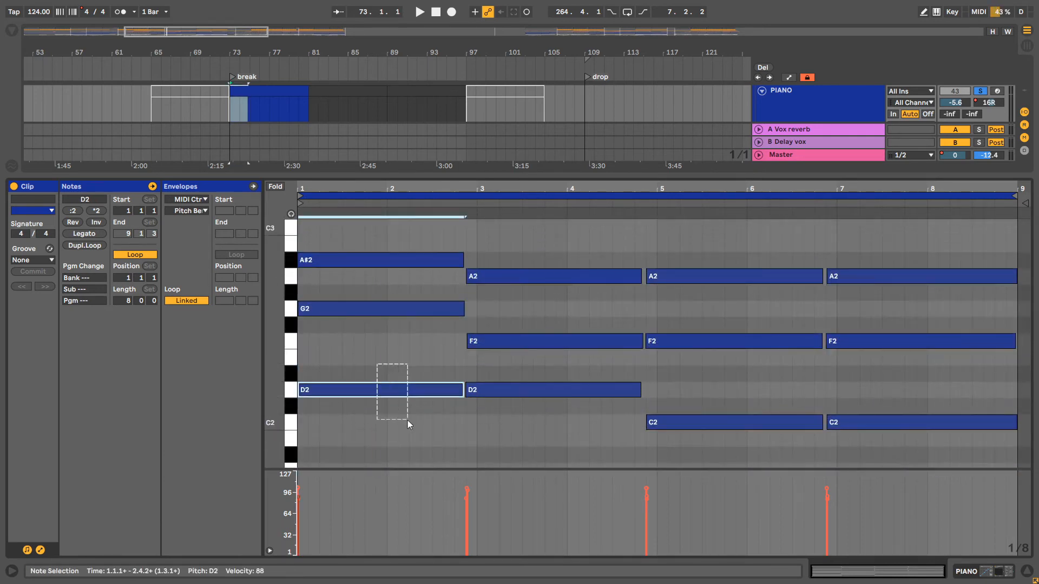
pyautogui.hotkey('shift', 'Up')
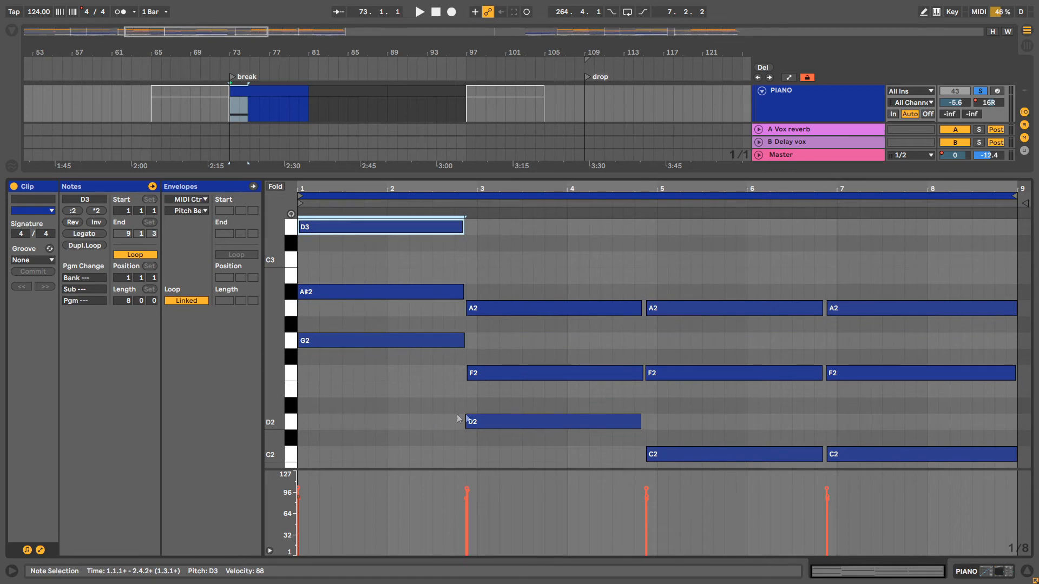
# Raise the third chord's C2 note by an octave to C3
pyautogui.moveTo(501, 404); pyautogui.dragTo(518, 426)
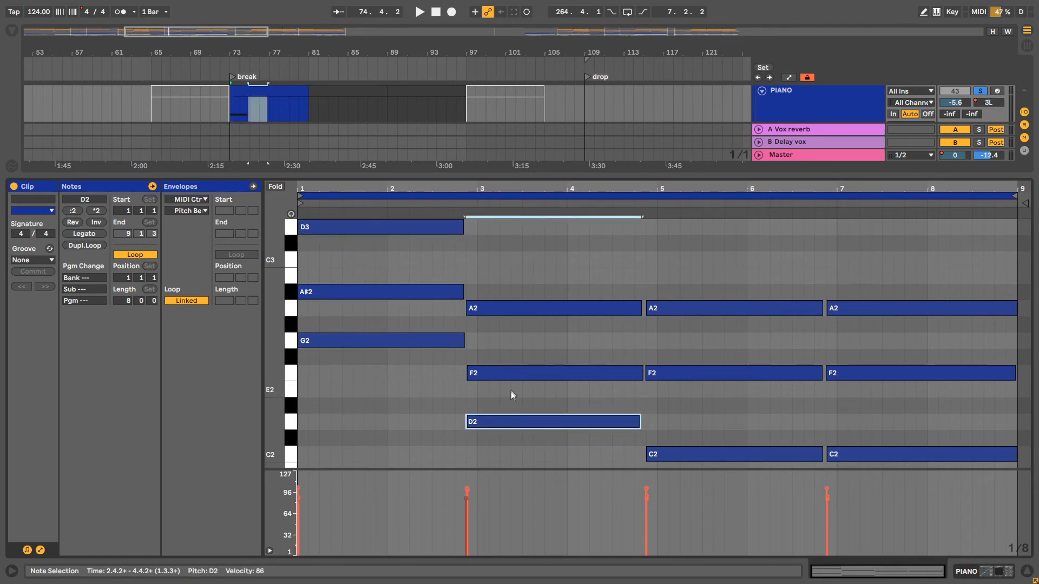
pyautogui.moveTo(684, 421); pyautogui.dragTo(715, 480)
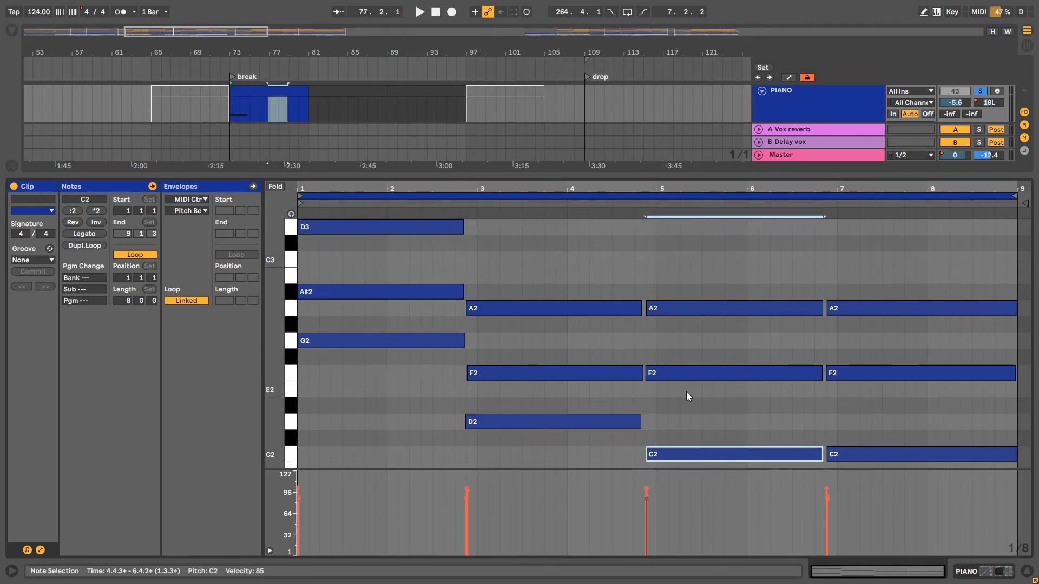
pyautogui.hotkey('shift', 'Up')
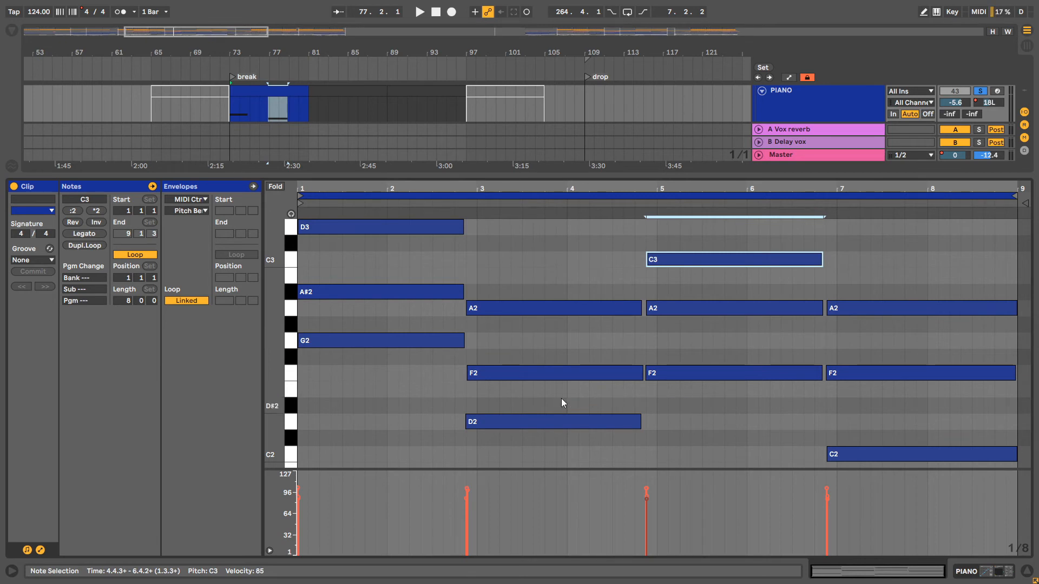
# Try the second chord's D2 note an octave higher and return it to D2
pyautogui.moveTo(560, 403); pyautogui.dragTo(575, 434)
pyautogui.hotkey('shift', 'Up')
pyautogui.hotkey('shift', 'Down')
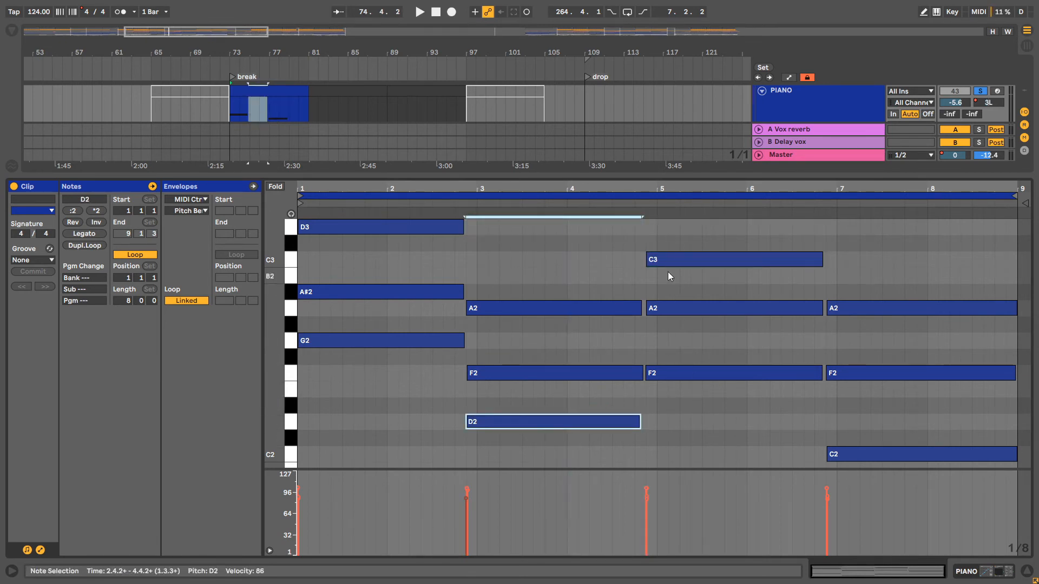
# Raise the last chord's C2 note by an octave to C3 and hide the clip's note editor
pyautogui.click(876, 455)
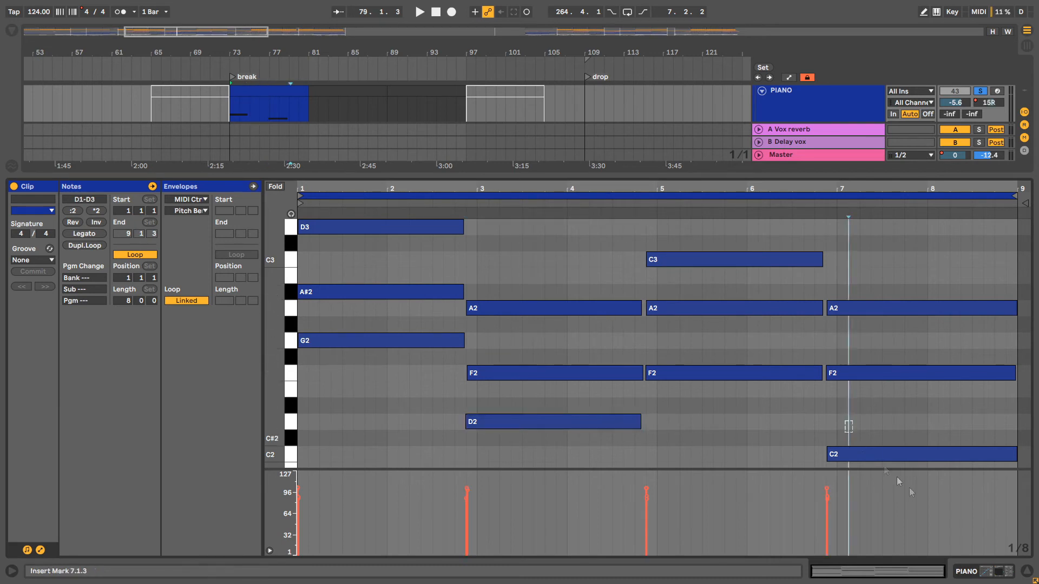
pyautogui.hotkey('shift', 'Up')
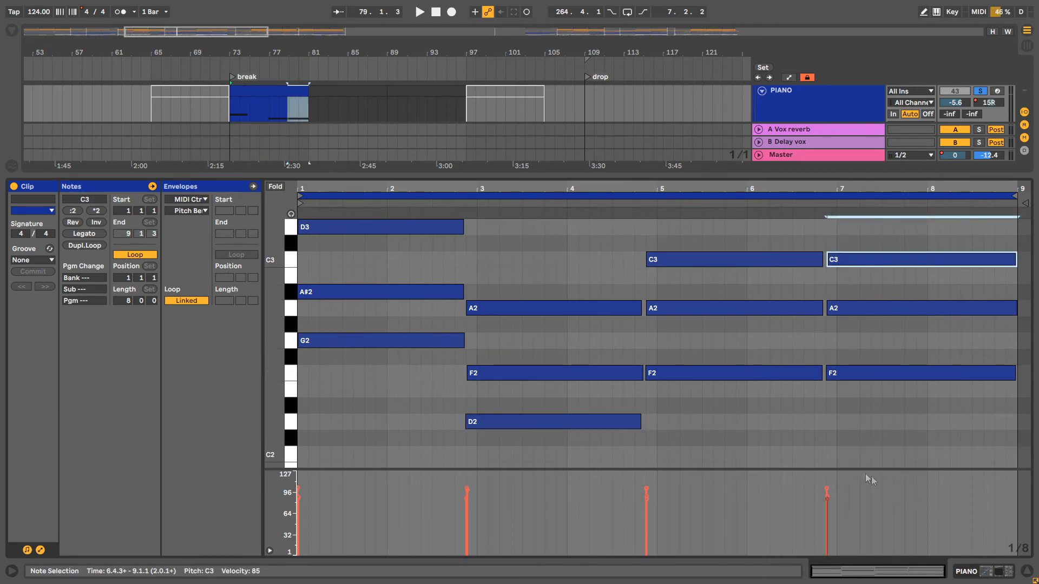
pyautogui.click(1026, 571)
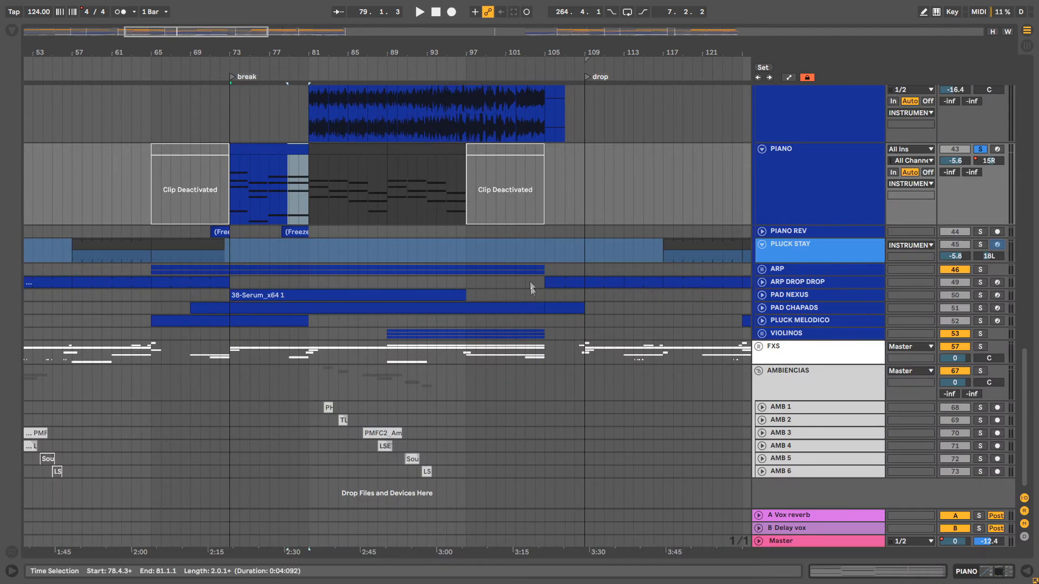
# Reopen the PIANO clip at bar 73 and try the second chord's D2 and F2 an octave higher, returning both to their original octave
pyautogui.doubleClick(262, 152)
pyautogui.moveTo(498, 349); pyautogui.dragTo(548, 455)
pyautogui.hotkey('shift', 'Up')
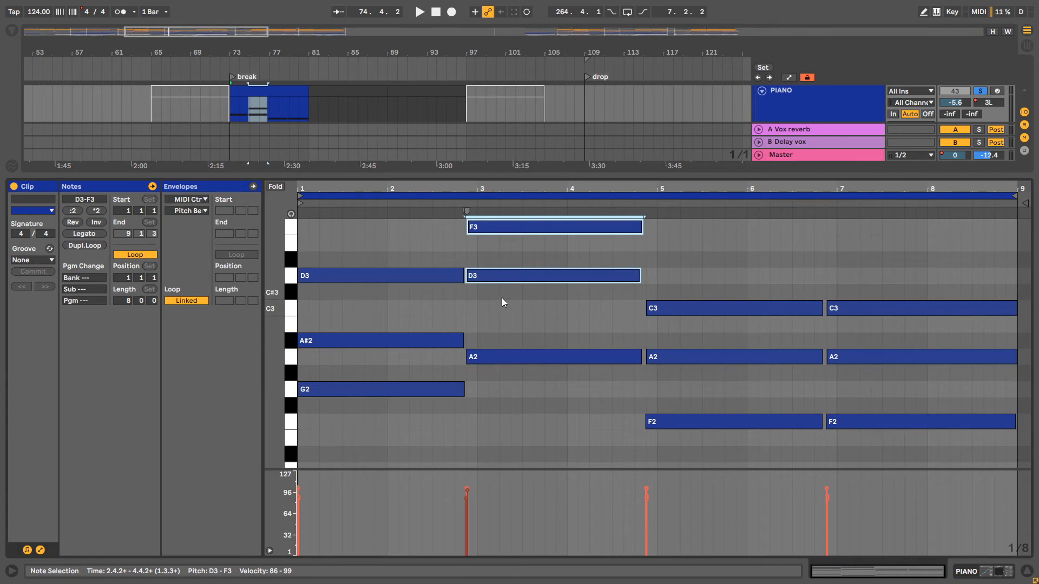
pyautogui.hotkey('shift', 'Down')
# Play the PIANO clip from bar 73 to hear the revoiced chords
pyautogui.press('space')
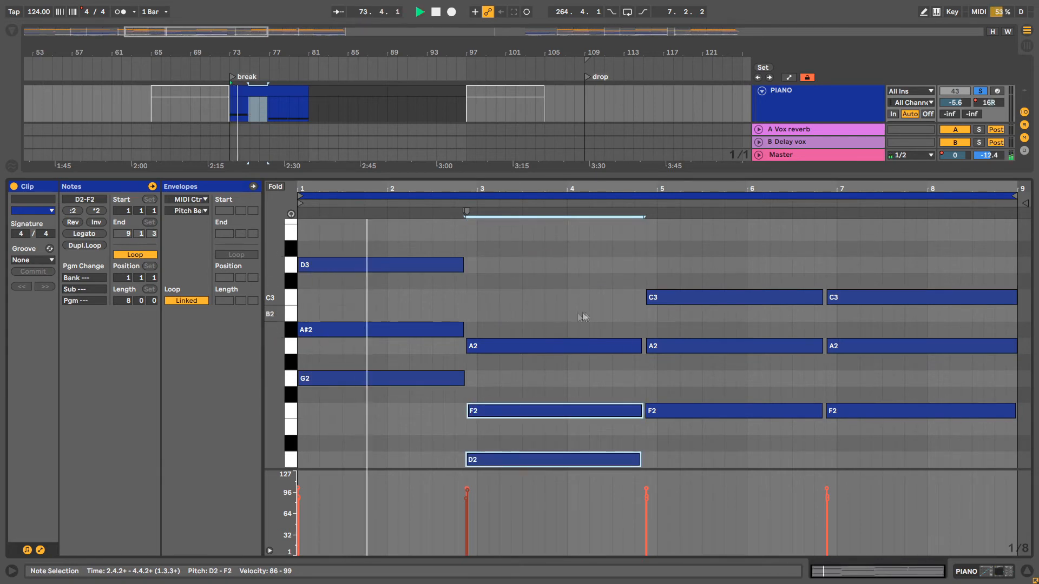
pyautogui.scroll(-2, 658, 320)
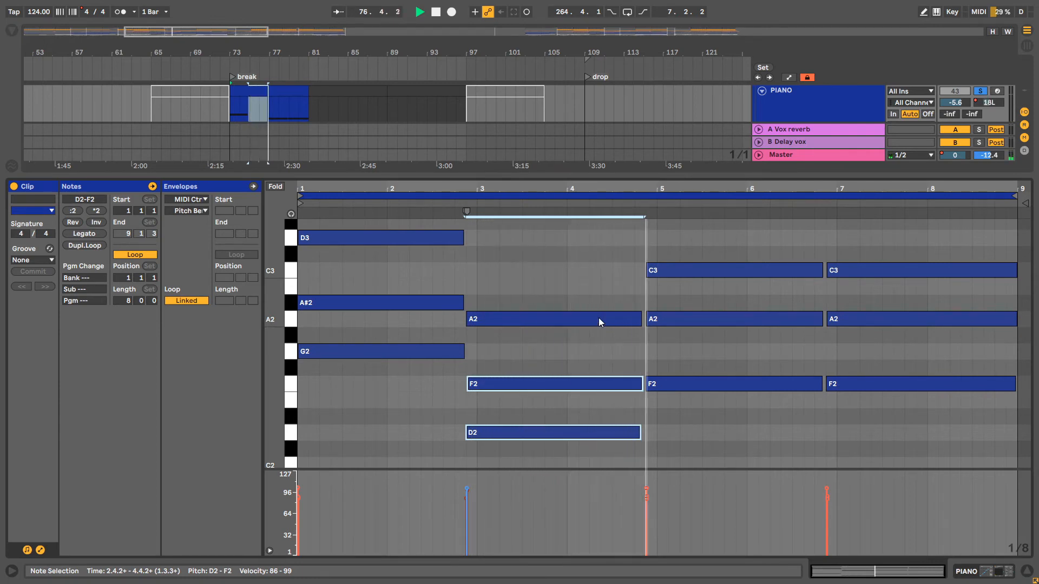
pyautogui.scroll(1, 595, 311)
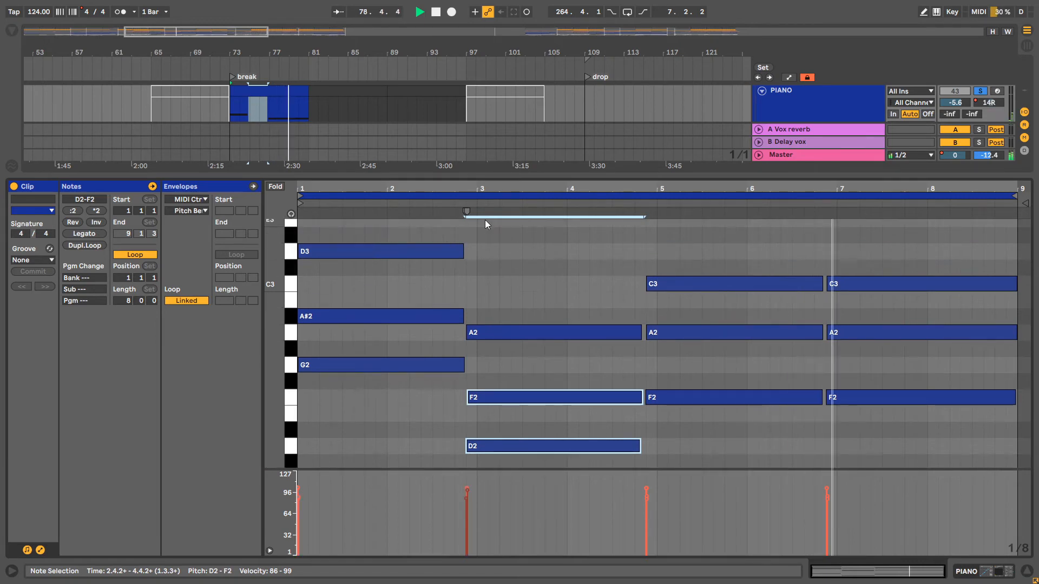
# Enlarge the PIANO clip's note editor and select all the bass notes from D1 to G1
pyautogui.moveTo(568, 173); pyautogui.dragTo(563, 100)
pyautogui.scroll(-5, 429, 222)
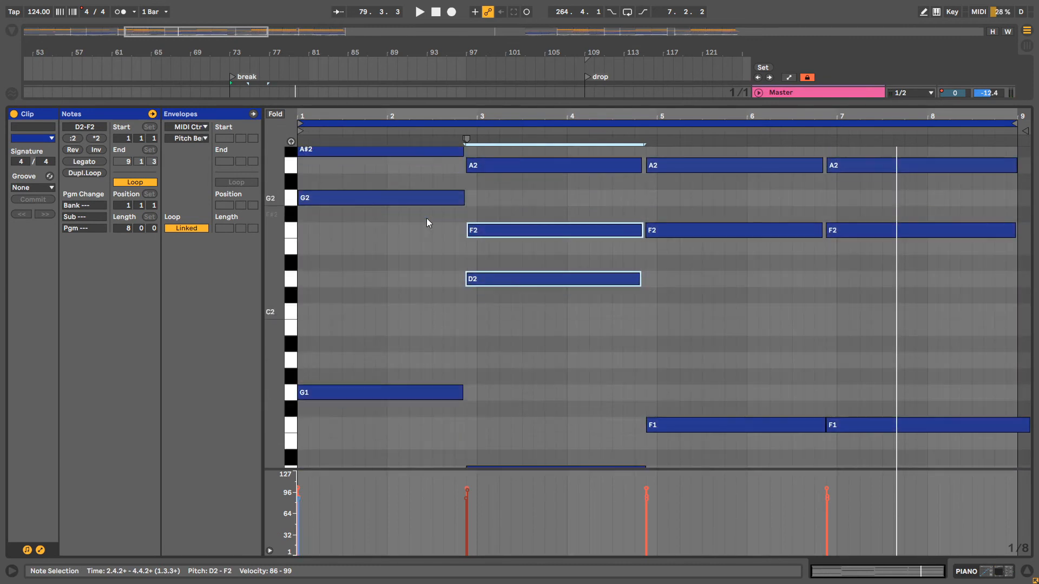
pyautogui.click(387, 321)
pyautogui.scroll(1, 384, 205)
pyautogui.click(361, 201)
pyautogui.scroll(-1, 365, 358)
pyautogui.click(338, 323)
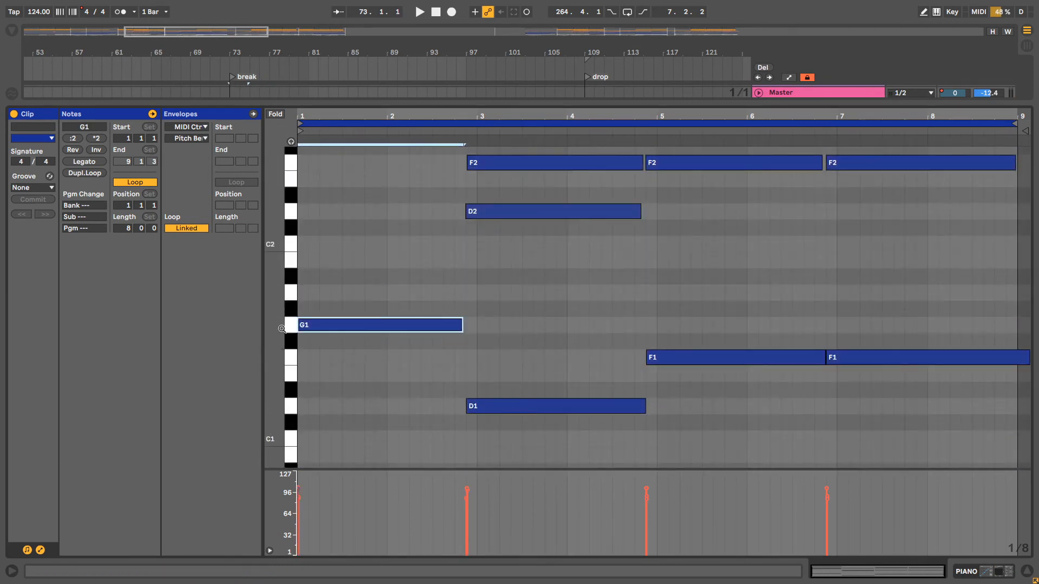
pyautogui.moveTo(285, 328); pyautogui.dragTo(291, 406)
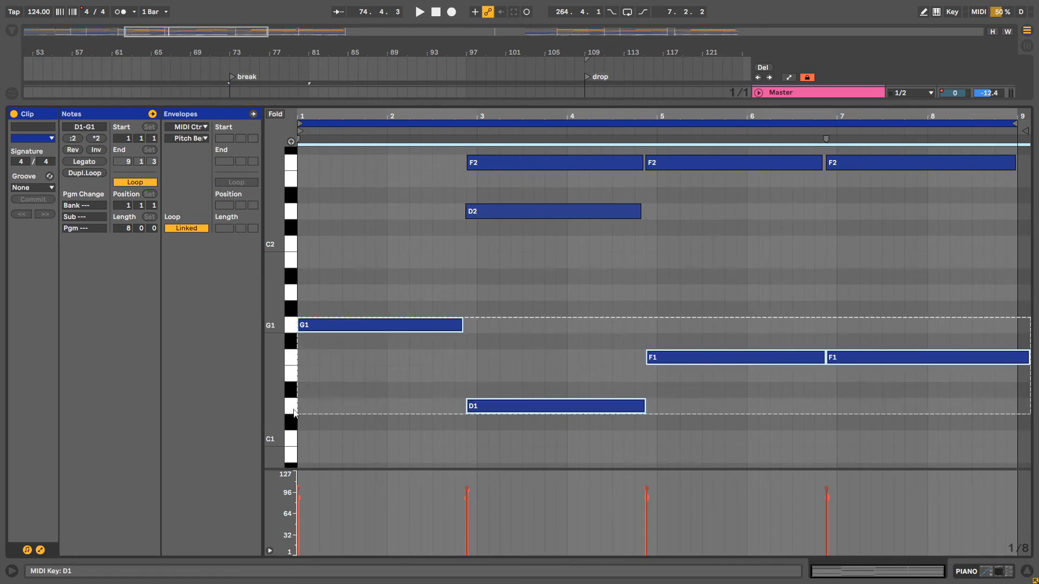
# Select the chord notes that double the bass an octave higher one by one: G2, D2, F2 and F2
pyautogui.scroll(2, 363, 255)
pyautogui.click(340, 212)
pyautogui.click(517, 297)
pyautogui.click(717, 246)
pyautogui.click(877, 250)
pyautogui.scroll(-3, 693, 335)
pyautogui.scroll(3, 595, 314)
pyautogui.scroll(2, 472, 272)
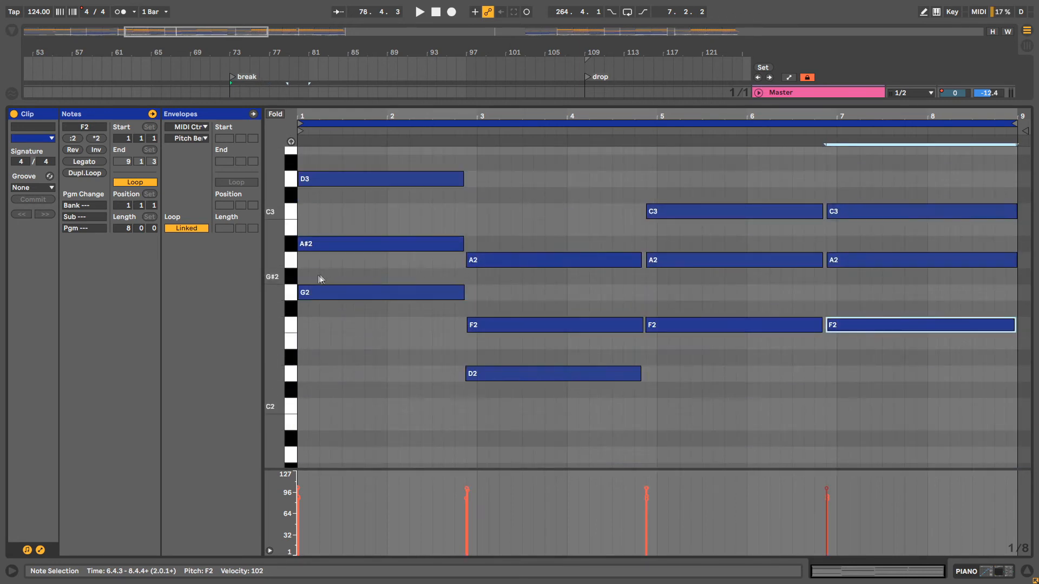
# Lower the first chord's D3 to D2 and the last two chords' C3 notes to C2
pyautogui.moveTo(269, 276); pyautogui.dragTo(275, 274)
pyautogui.moveTo(417, 161); pyautogui.dragTo(431, 193)
pyautogui.hotkey('shift', 'Down')
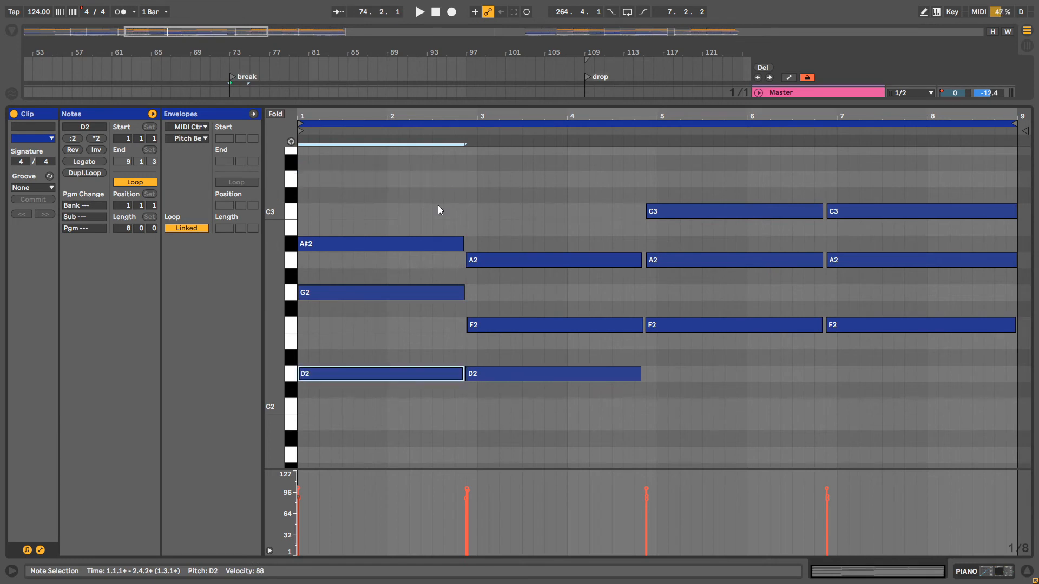
pyautogui.moveTo(641, 171); pyautogui.dragTo(886, 235)
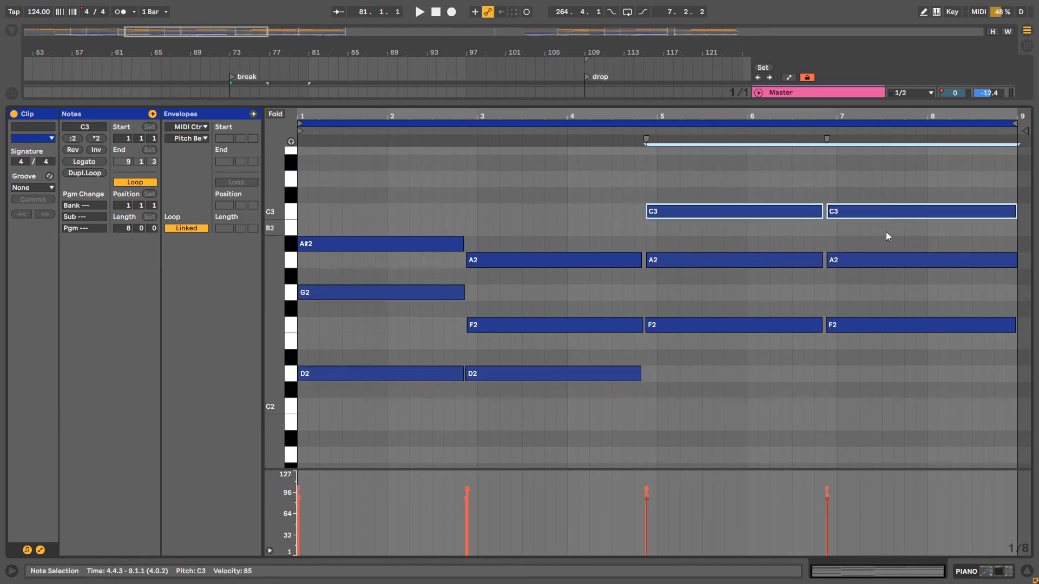
pyautogui.hotkey('shift', 'Down')
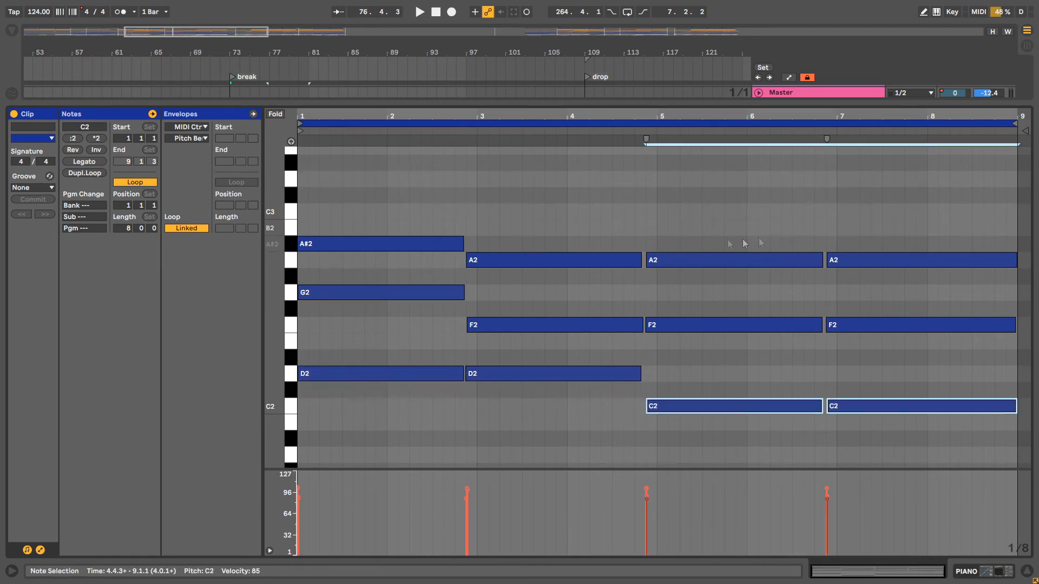
# Play the PIANO clip to hear the chords in their original voicing together with the bass notes below them
pyautogui.press('space')
pyautogui.press('space')
pyautogui.click(604, 300)
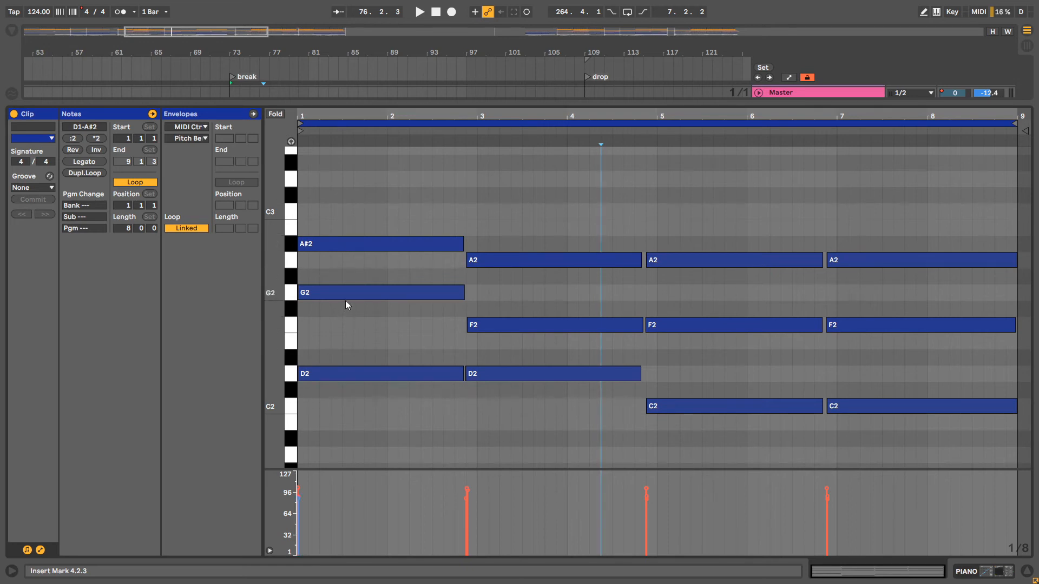
pyautogui.press('space')
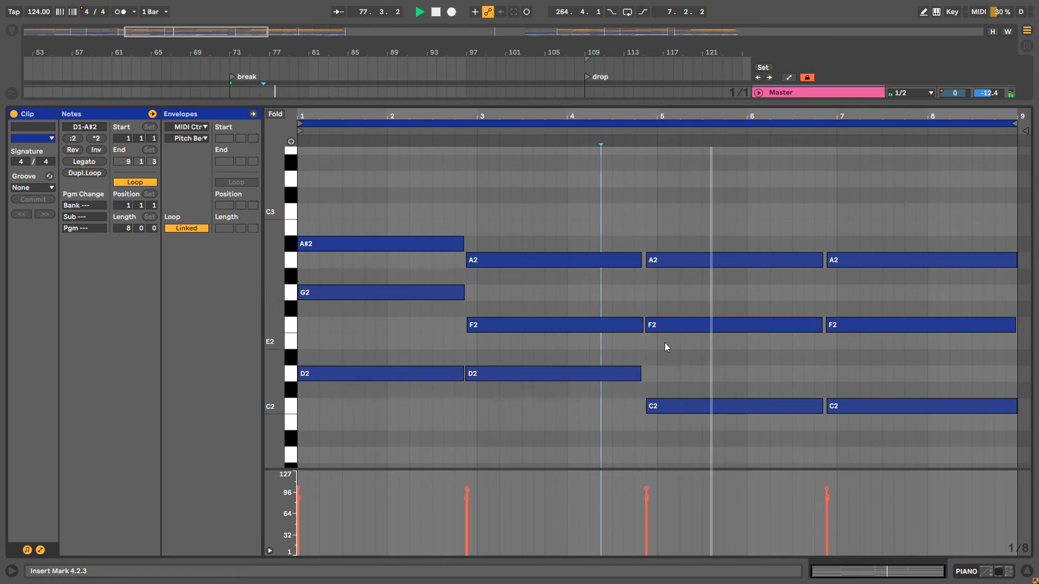
pyautogui.scroll(-5, 700, 341)
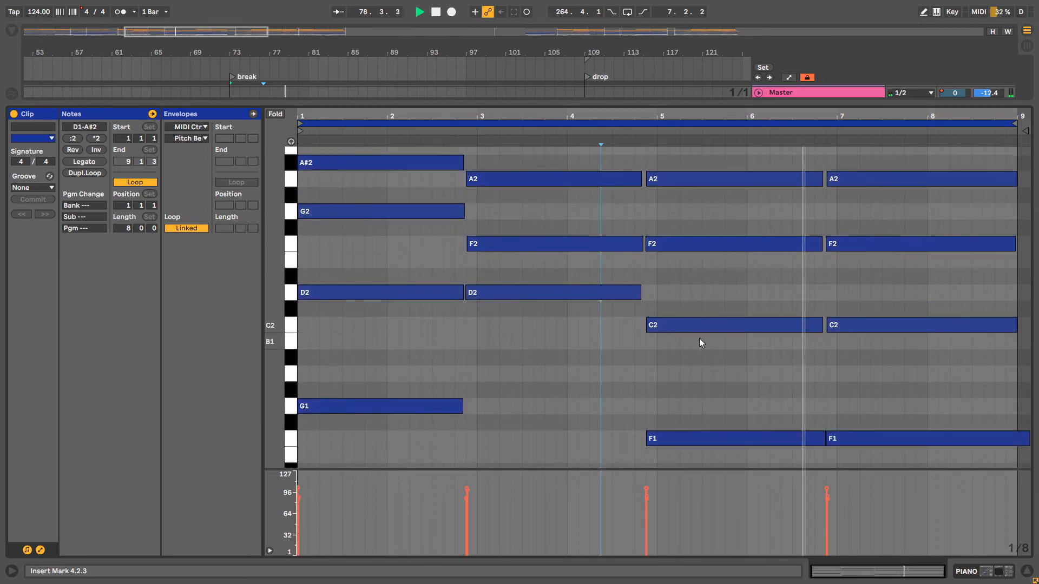
pyautogui.scroll(-1, 697, 339)
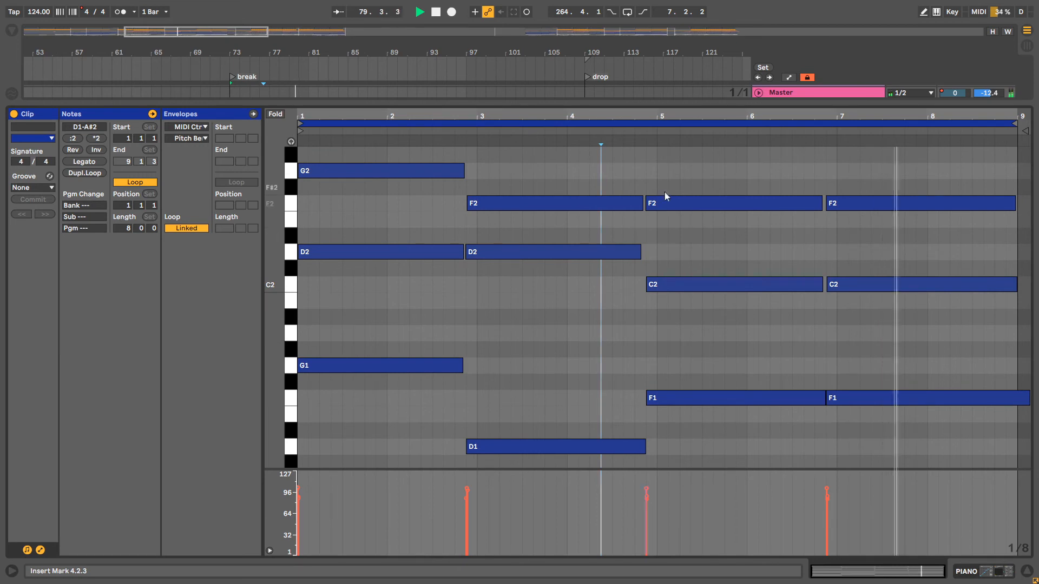
pyautogui.press('space')
# Enlarge the note editor further and select the first chord's G1 and G2 notes in turn
pyautogui.moveTo(672, 103); pyautogui.dragTo(670, 57)
pyautogui.scroll(5, 665, 228)
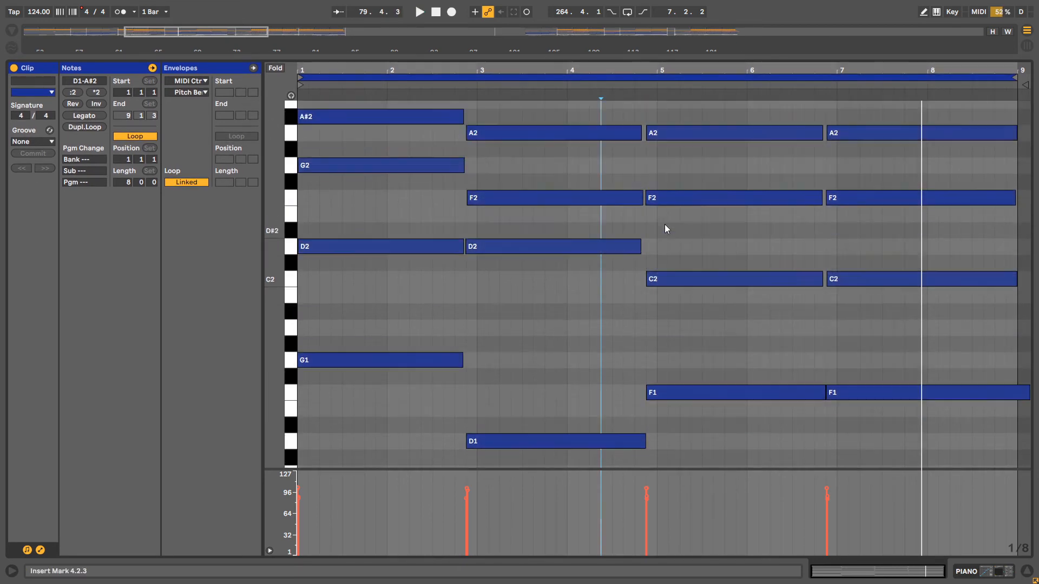
pyautogui.scroll(-3, 542, 290)
pyautogui.click(365, 347)
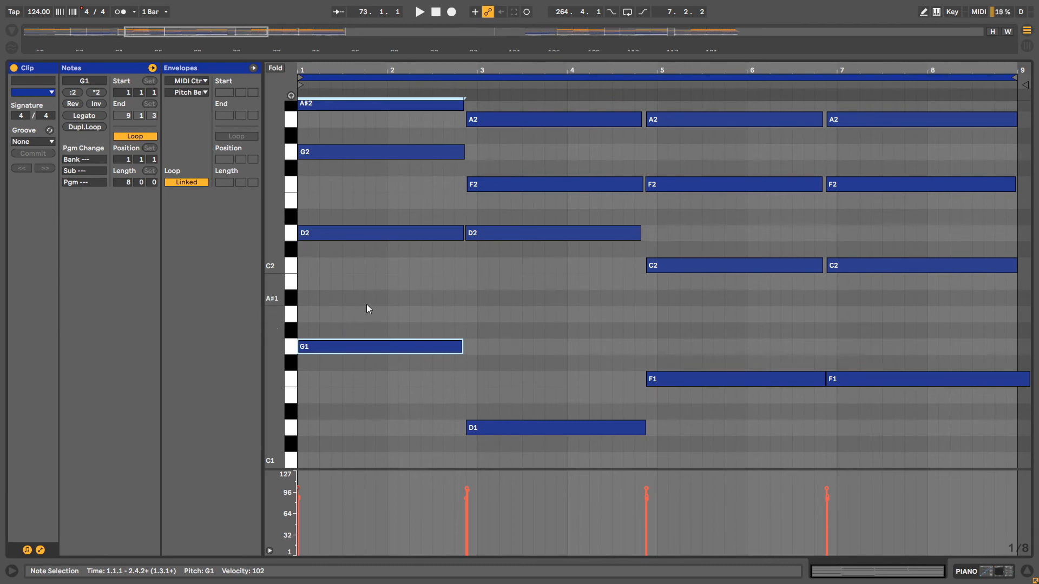
pyautogui.scroll(3, 359, 306)
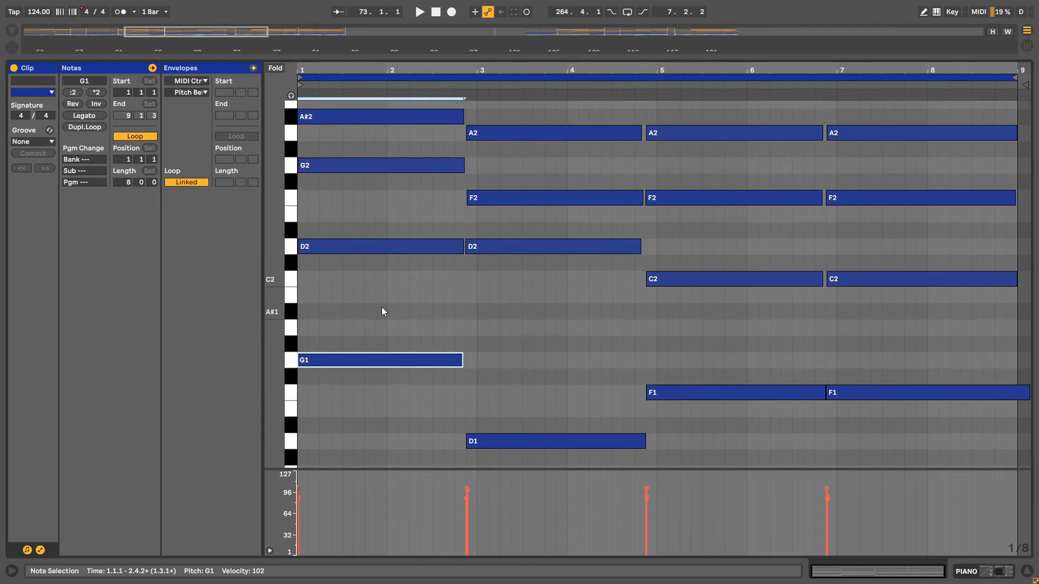
pyautogui.click(345, 211)
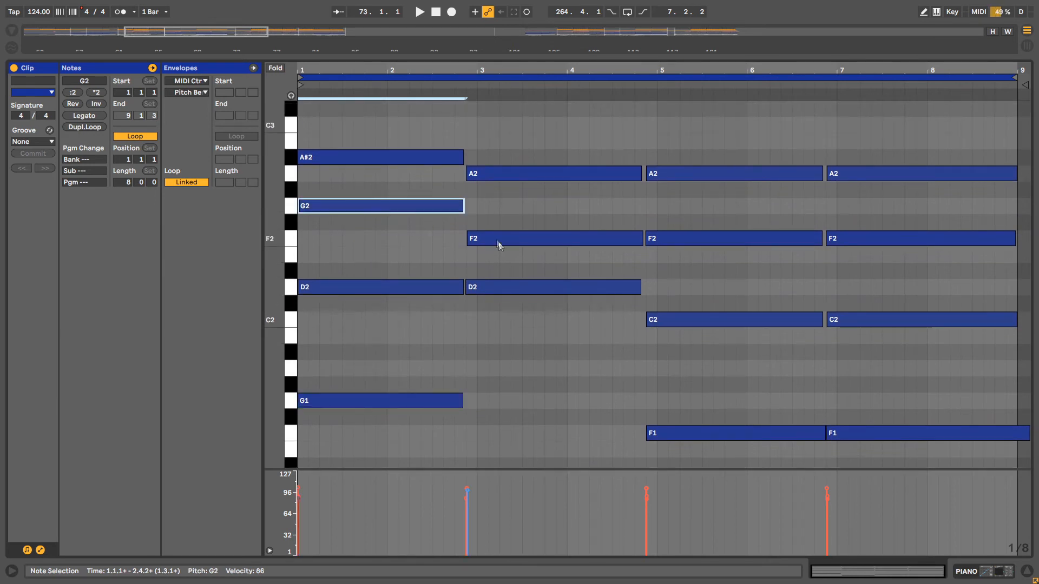
pyautogui.scroll(-4, 534, 284)
pyautogui.scroll(3, 417, 270)
# Raise the first chord's D2 to D3 and the C2 notes of the last two chords to C3
pyautogui.click(417, 263)
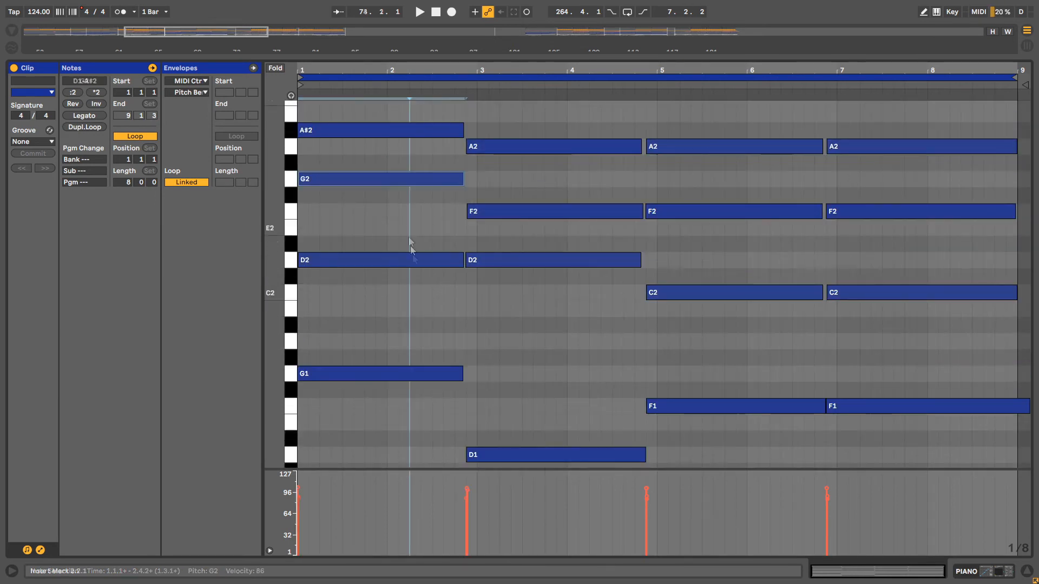
pyautogui.scroll(4, 453, 309)
pyautogui.hotkey('shift', 'Up')
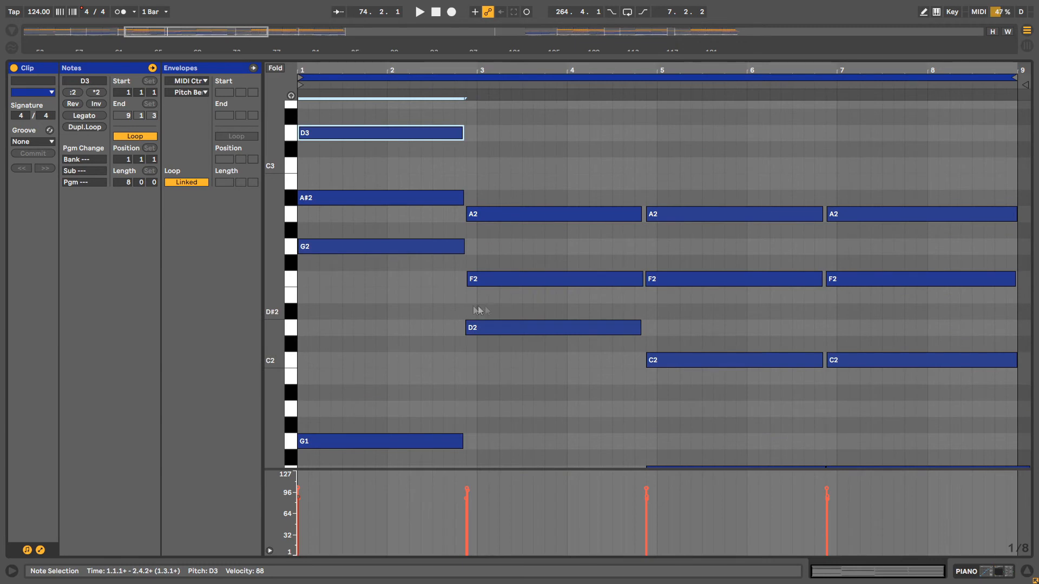
pyautogui.moveTo(682, 324); pyautogui.dragTo(942, 423)
pyautogui.hotkey('shift', 'Up')
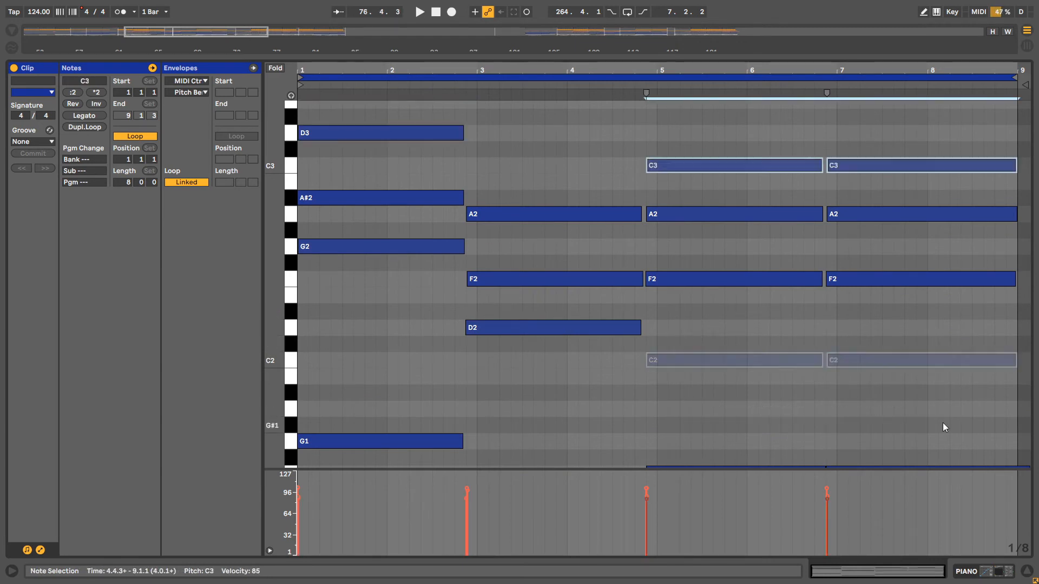
# Select the thirds of the four chords together: A#2 in the first, F2 in the second, and A2 in the last two
pyautogui.scroll(2, 837, 434)
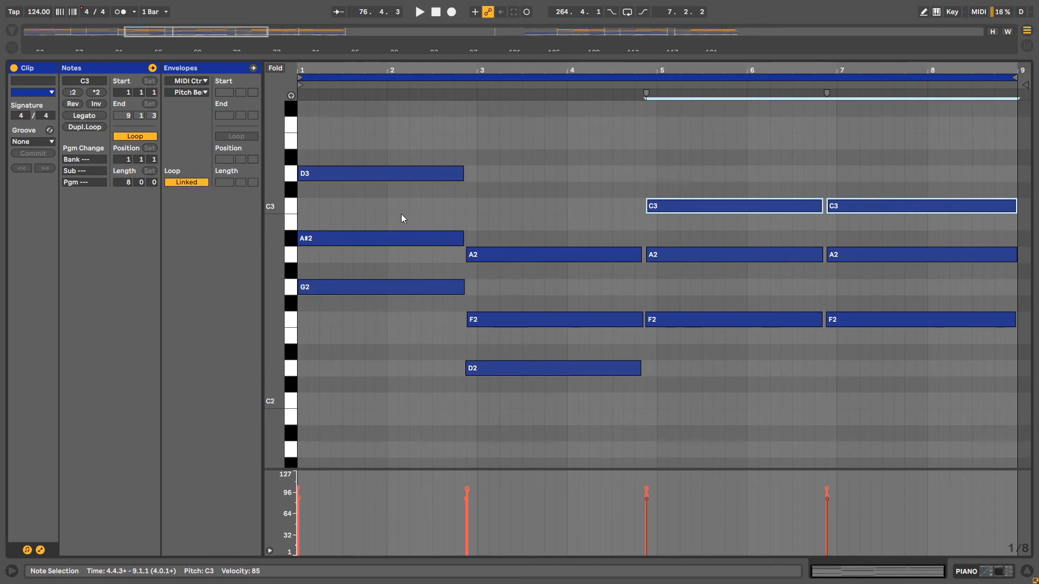
pyautogui.moveTo(401, 213); pyautogui.dragTo(434, 256)
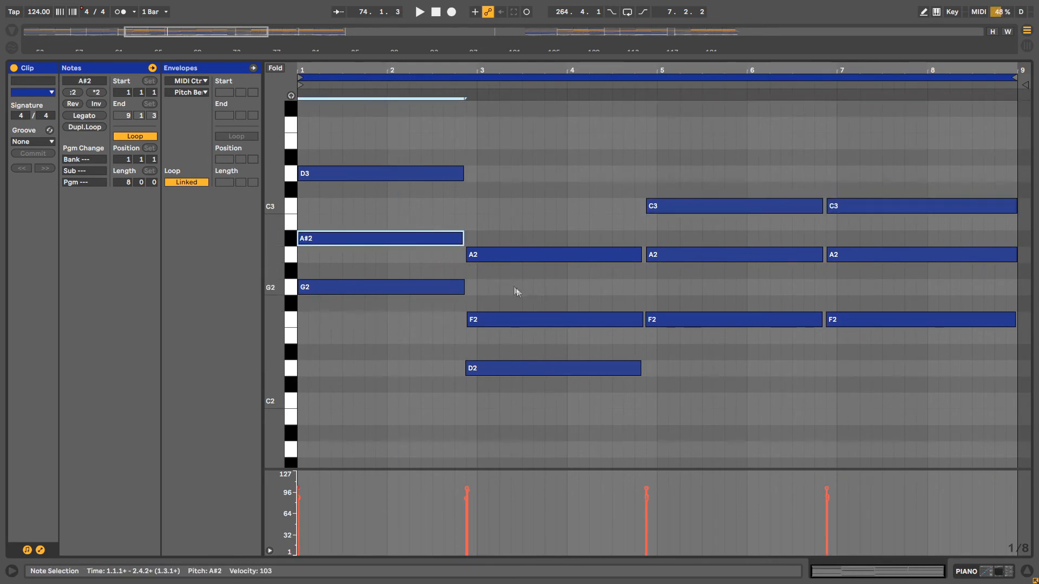
pyautogui.keyDown('shift'); pyautogui.click(616, 323); pyautogui.keyUp('shift')
pyautogui.moveTo(681, 239); pyautogui.dragTo(784, 266)
pyautogui.moveTo(857, 244); pyautogui.dragTo(936, 280)
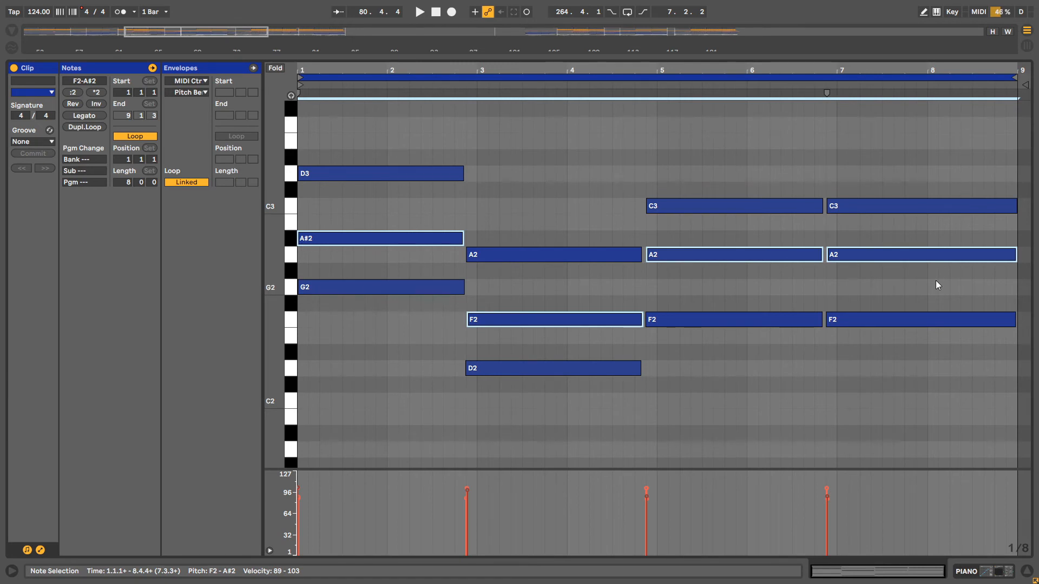
# Raise the selected thirds of the four chords by one octave and play the clip to hear the open voicing
pyautogui.hotkey('shift', 'Up')
pyautogui.press('space')
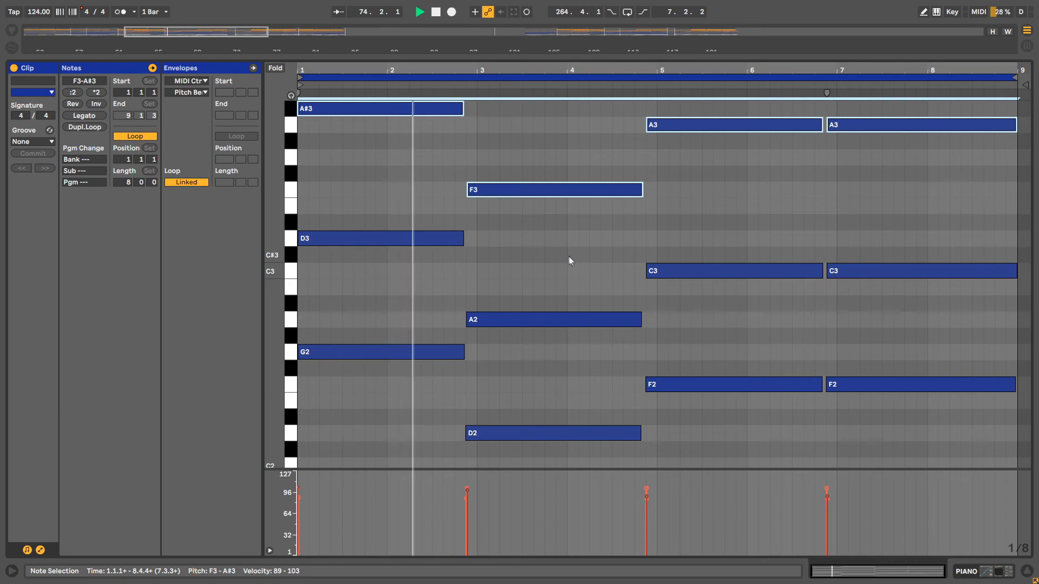
pyautogui.press('space')
pyautogui.press('space')
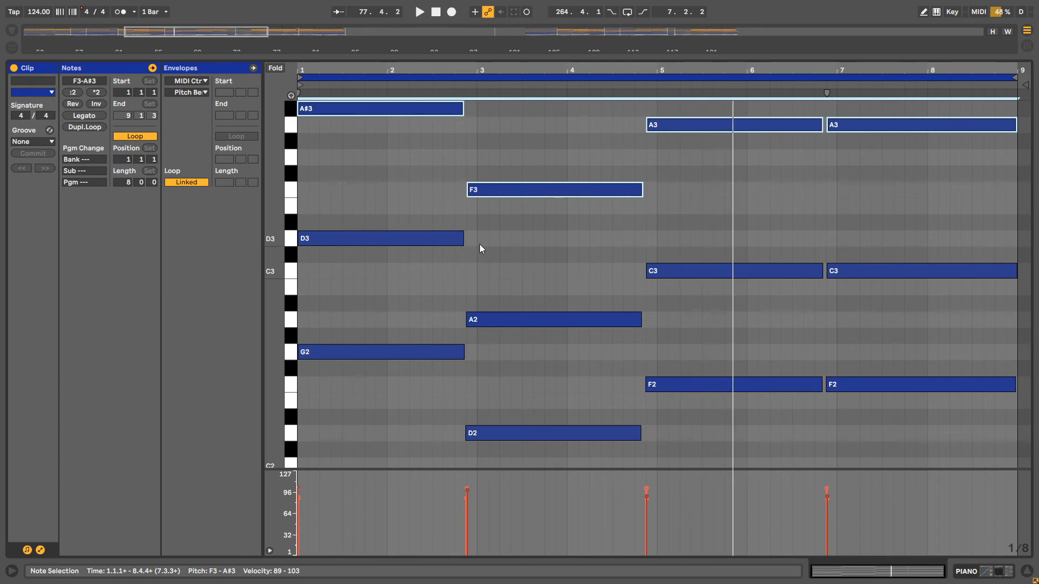
# Restore the original voicing by lowering the thirds one octave, the first chord's D3 to D2 and the last two chords' C3 notes to C2
pyautogui.hotkey('shift', 'Down')
pyautogui.moveTo(449, 196); pyautogui.dragTo(485, 255)
pyautogui.hotkey('shift', 'Down')
pyautogui.moveTo(644, 229); pyautogui.dragTo(851, 292)
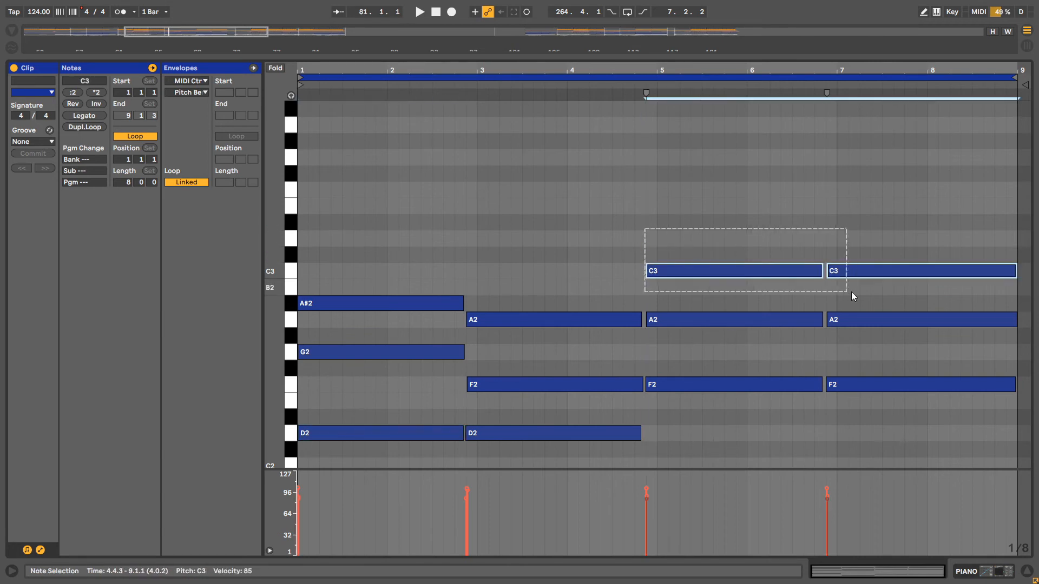
pyautogui.hotkey('shift', 'Down')
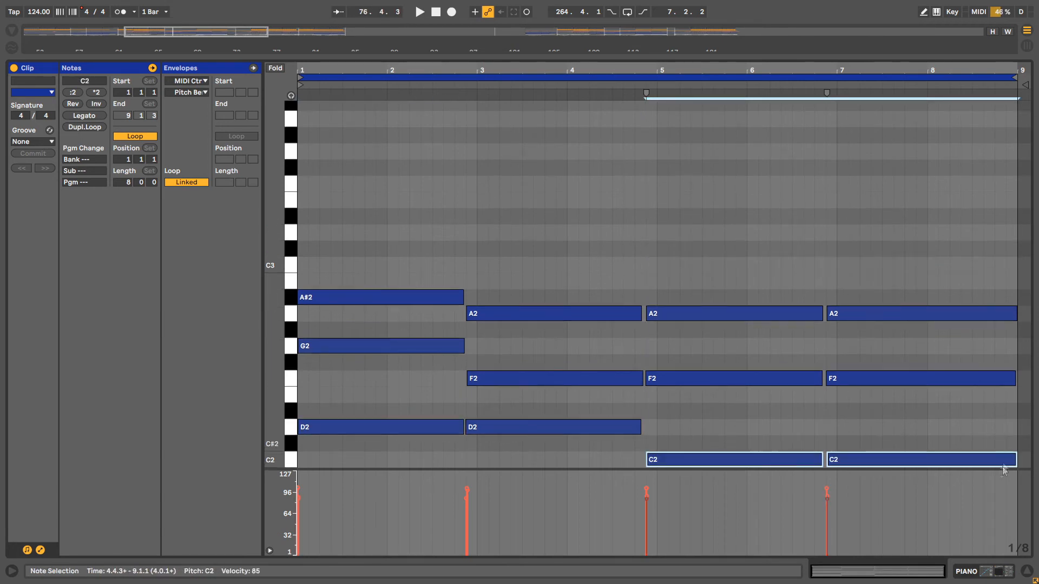
# Return to the arrangement and examine the notes of the deactivated PIANO clip that starts at bar 81
pyautogui.click(1026, 571)
pyautogui.click(340, 147)
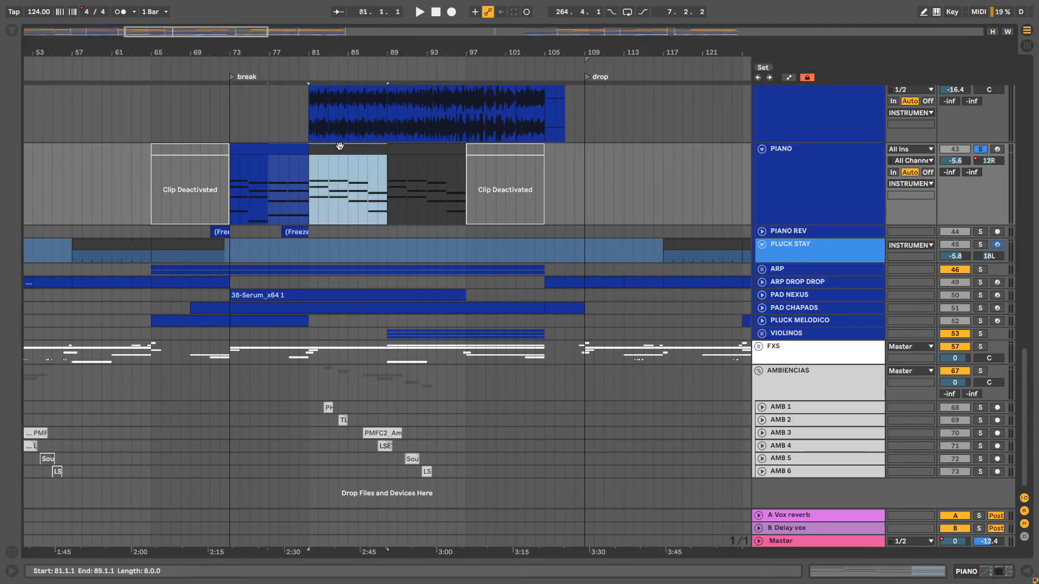
pyautogui.doubleClick(340, 146)
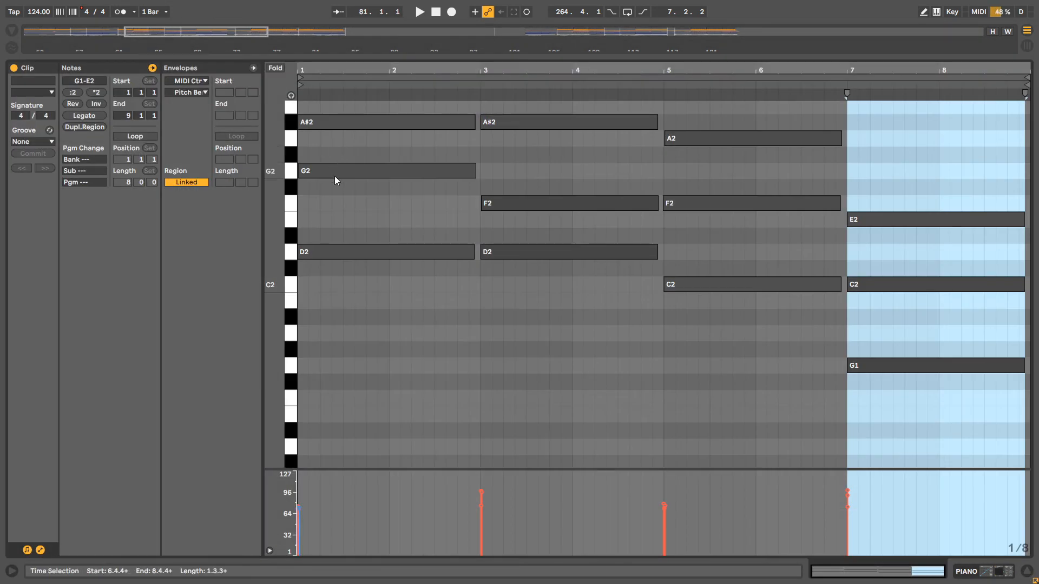
pyautogui.click(1022, 572)
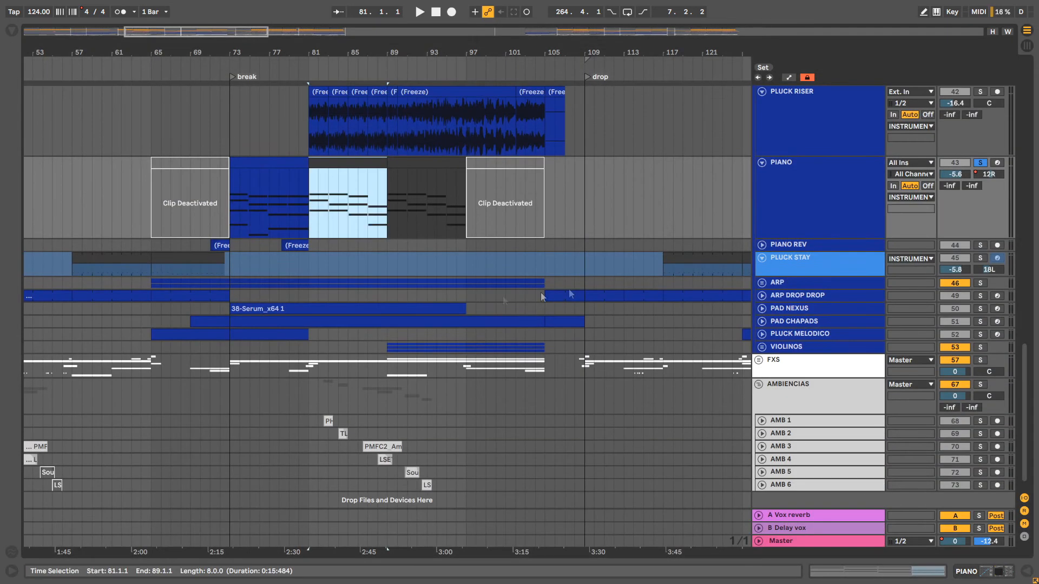
# Expand the PIANO REV track, select its frozen clip at bar 71 and solo the track together with PIANO
pyautogui.click(762, 244)
pyautogui.moveTo(222, 51); pyautogui.dragTo(242, 130)
pyautogui.click(167, 246)
pyautogui.press('space')
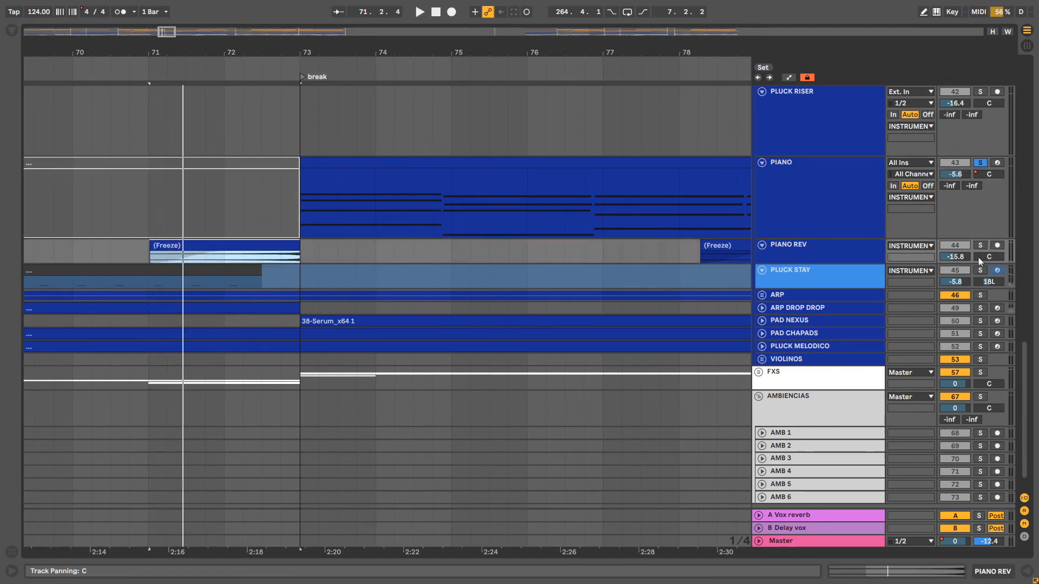
pyautogui.click(980, 245)
pyautogui.keyDown('ctrl'); pyautogui.click(980, 163); pyautogui.keyUp('ctrl')
# Make the PIANO REV track taller and play it with PIANO to hear the reversed piano leading into the chords
pyautogui.press('space')
pyautogui.moveTo(824, 264); pyautogui.dragTo(823, 298)
pyautogui.click(258, 66)
pyautogui.moveTo(423, 56); pyautogui.dragTo(430, 30)
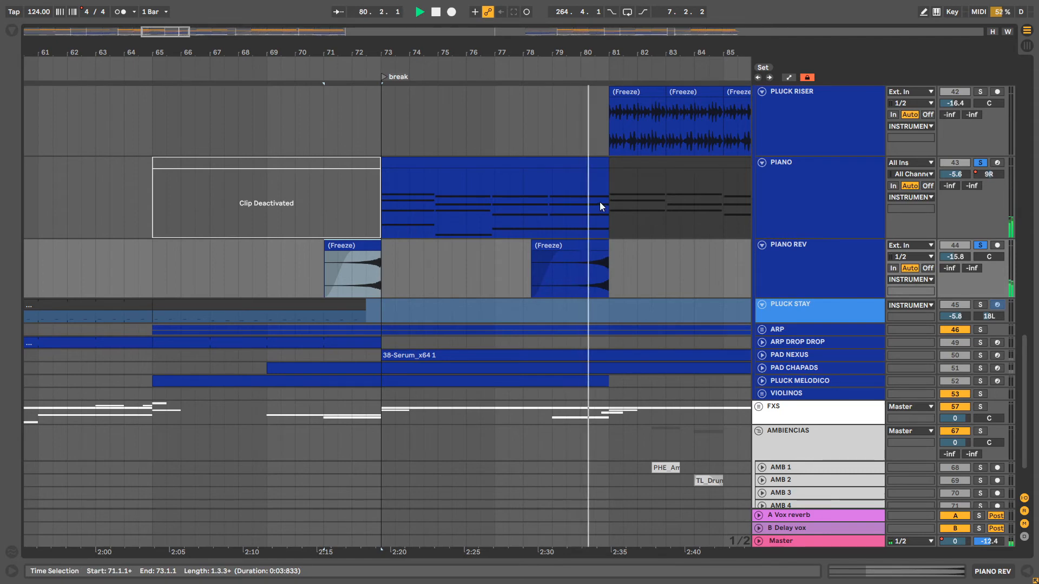
pyautogui.moveTo(605, 57); pyautogui.dragTo(417, 16)
pyautogui.press('space')
# Duplicate the PIANO track and delete everything on the copy from bar 81 onward
pyautogui.click(803, 185)
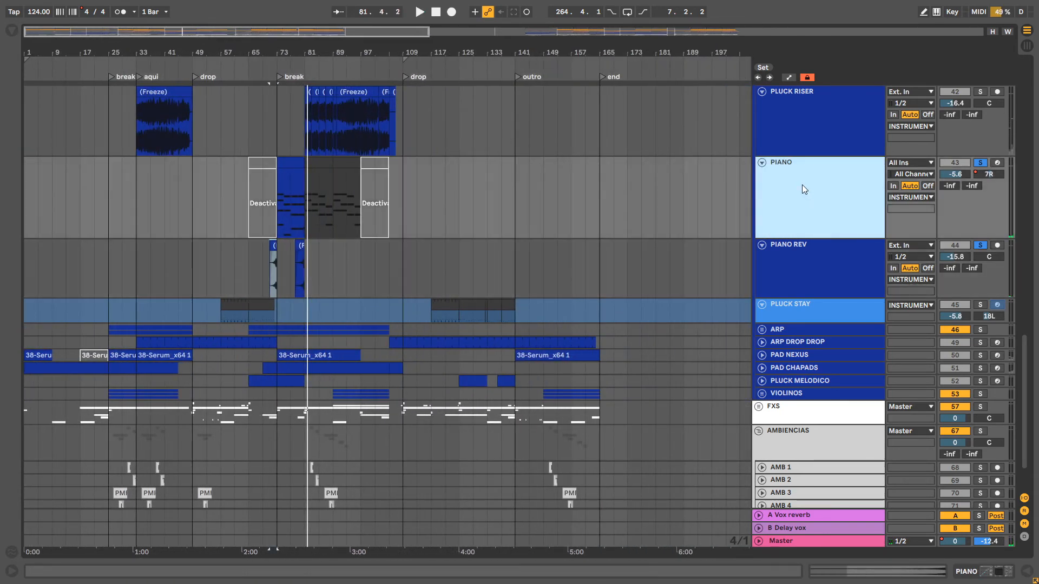
pyautogui.rightClick(803, 185)
pyautogui.press('Escape')
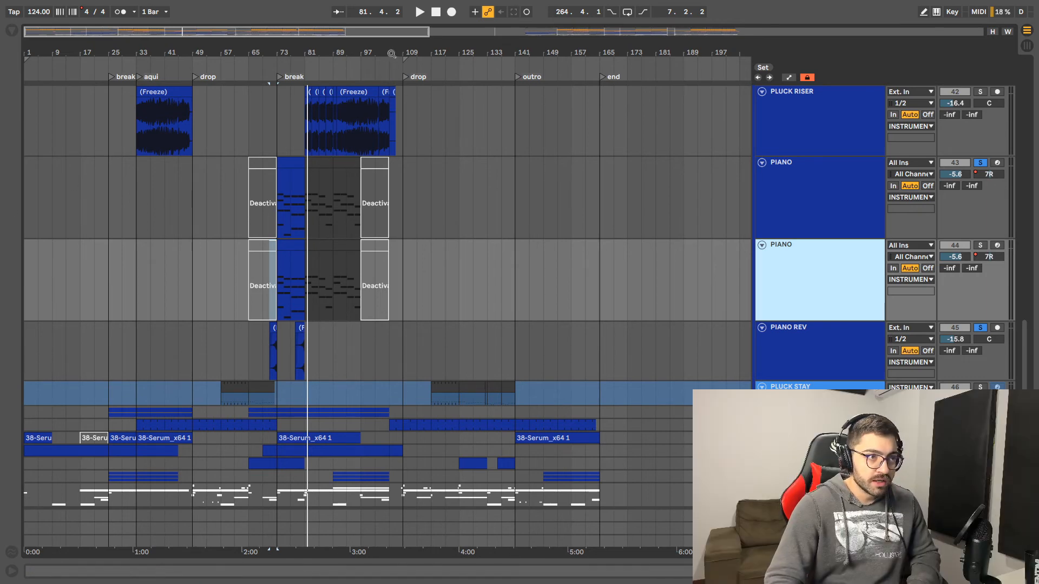
pyautogui.press('w')
pyautogui.moveTo(577, 271); pyautogui.dragTo(143, 259)
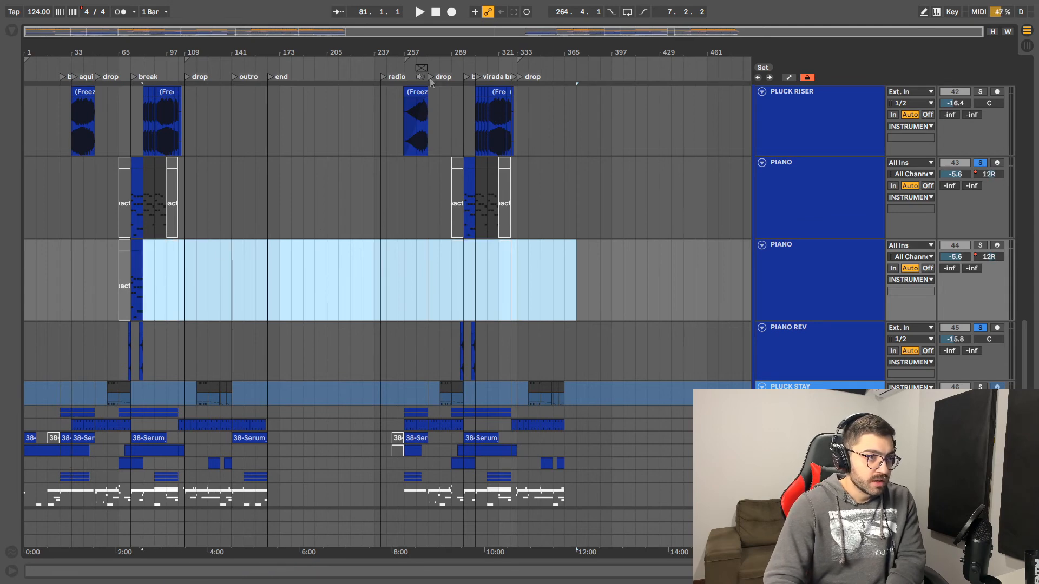
pyautogui.moveTo(381, 130); pyautogui.dragTo(511, 130)
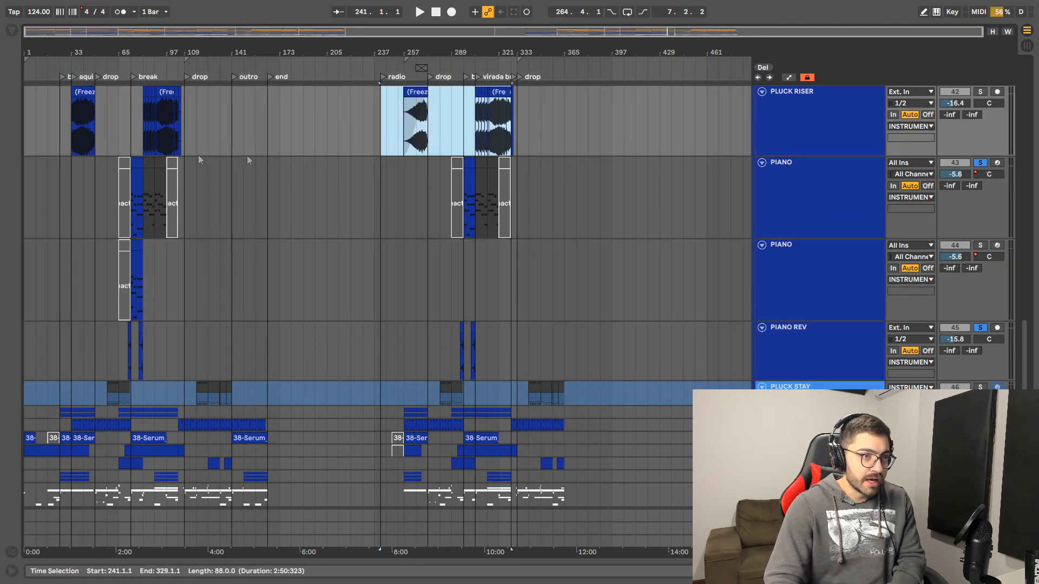
pyautogui.scroll(5, 264, 138)
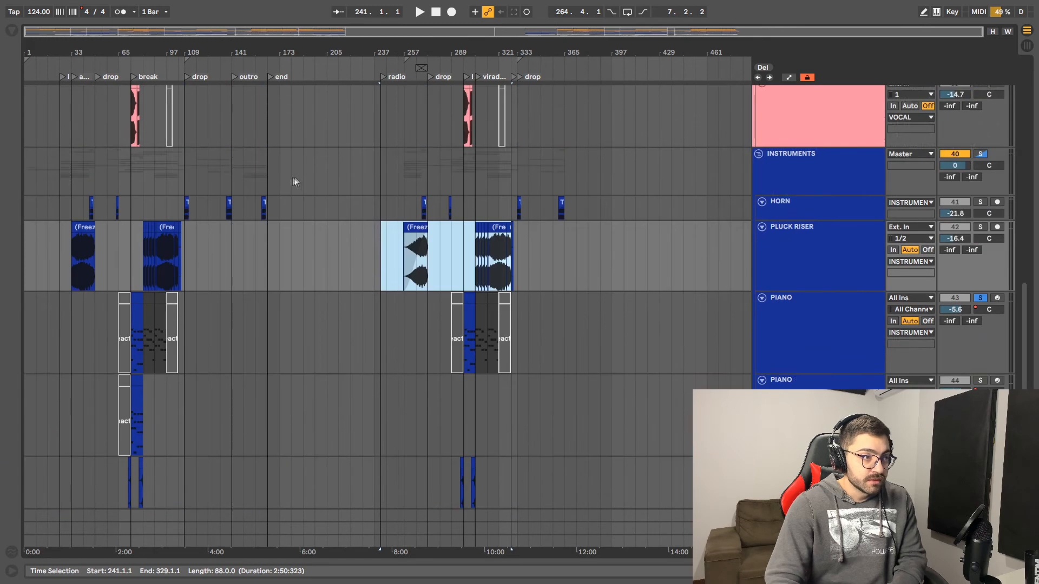
pyautogui.scroll(3, 289, 180)
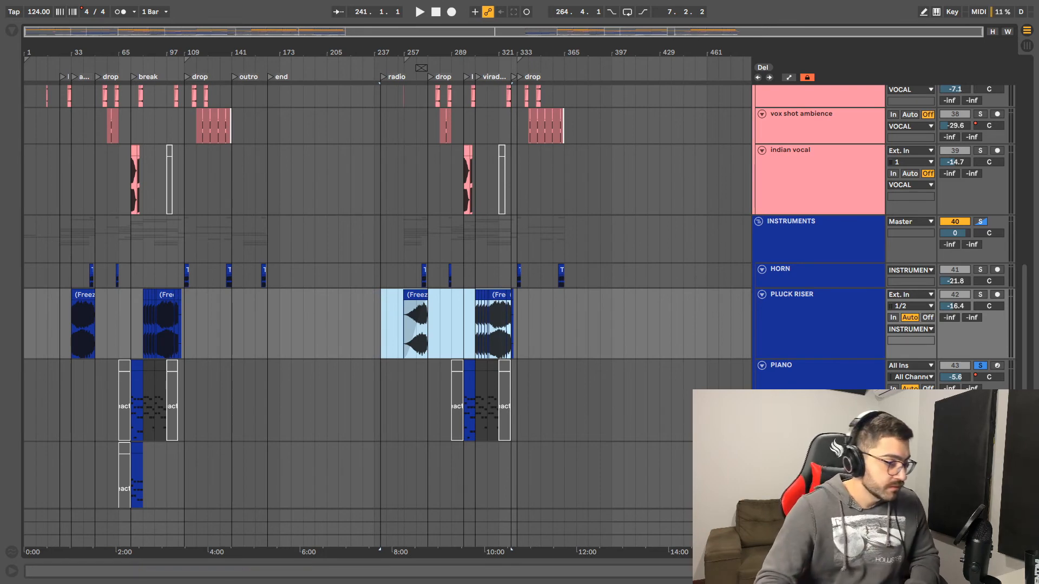
pyautogui.scroll(-3, 381, 270)
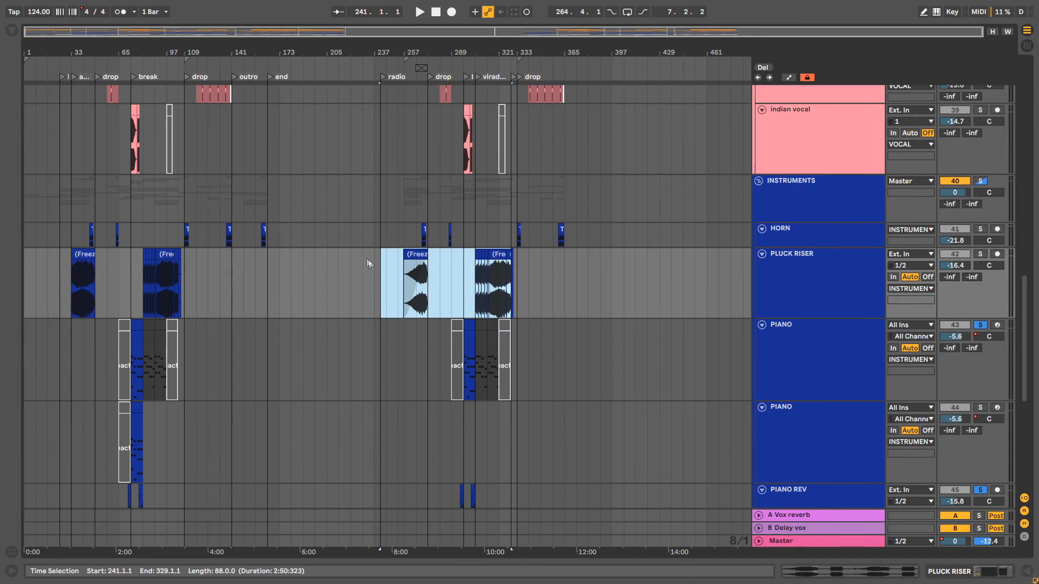
pyautogui.scroll(-10, 380, 271)
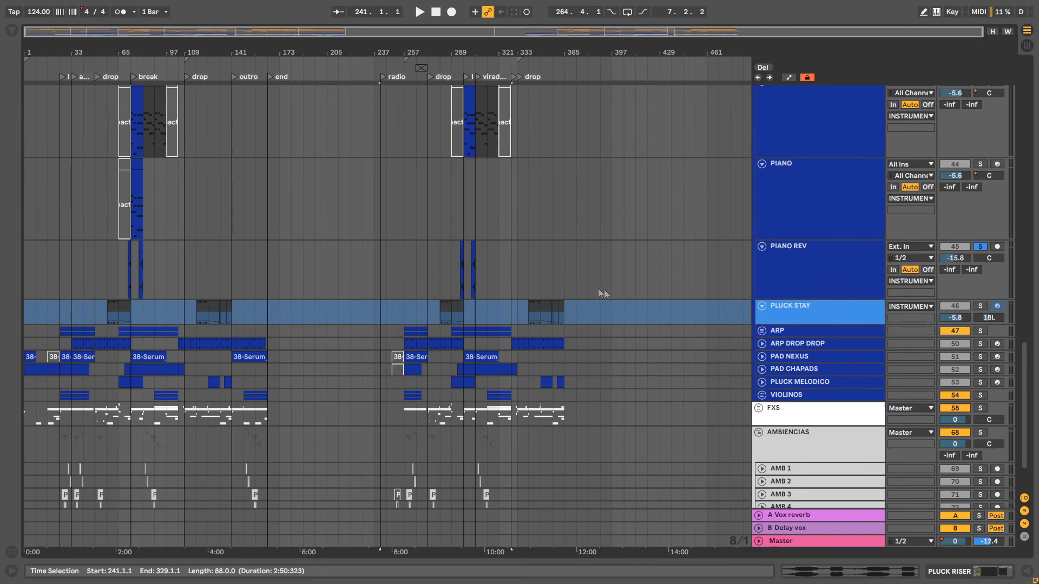
pyautogui.scroll(4, 504, 248)
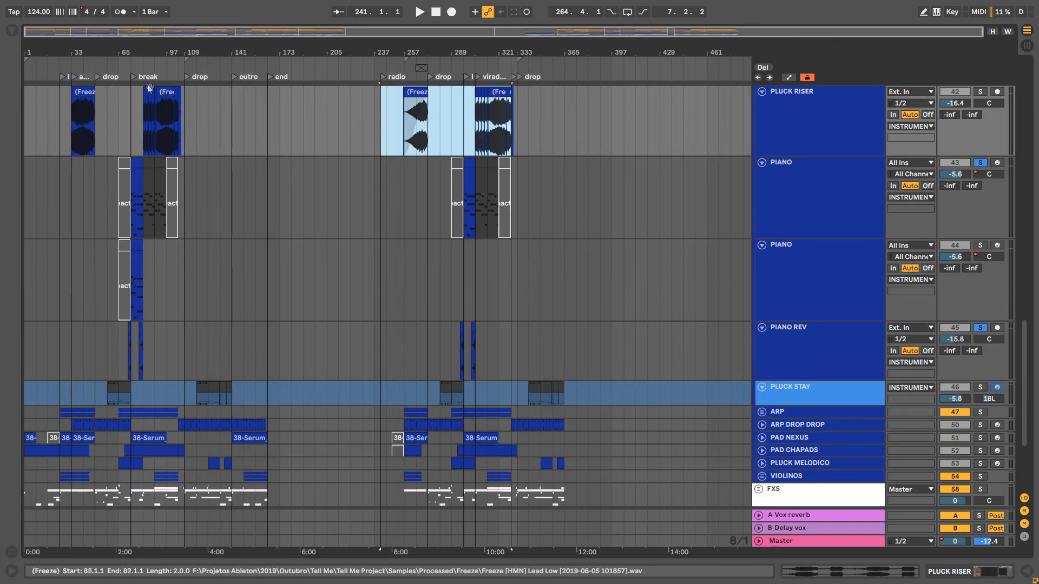
# Trim the copied PIANO clip after its first chord by deleting everything from position 74.4.2 onward
pyautogui.moveTo(127, 53); pyautogui.dragTo(128, 103)
pyautogui.moveTo(246, 254); pyautogui.dragTo(540, 303)
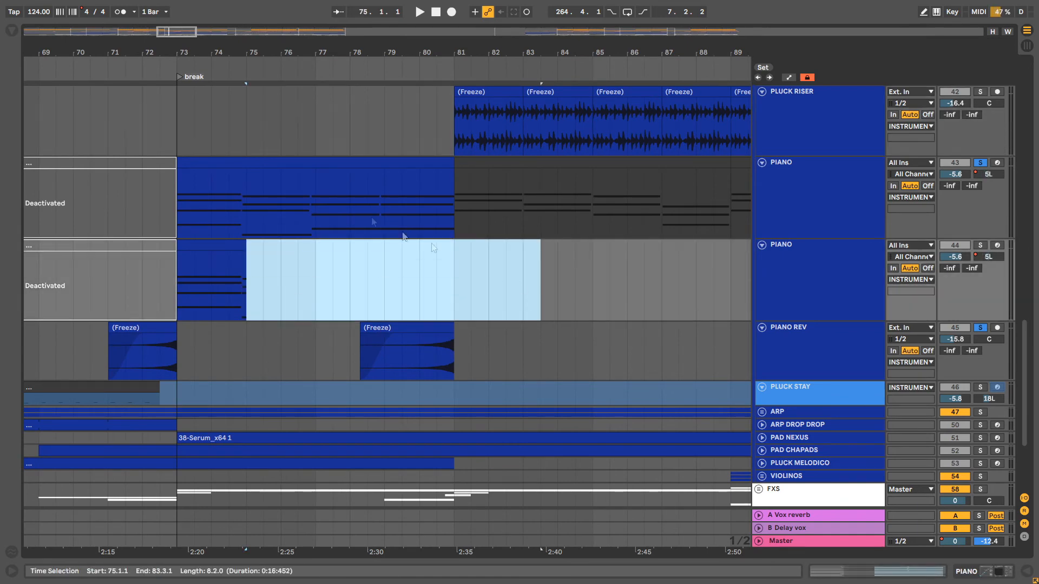
pyautogui.moveTo(245, 66); pyautogui.dragTo(371, 290)
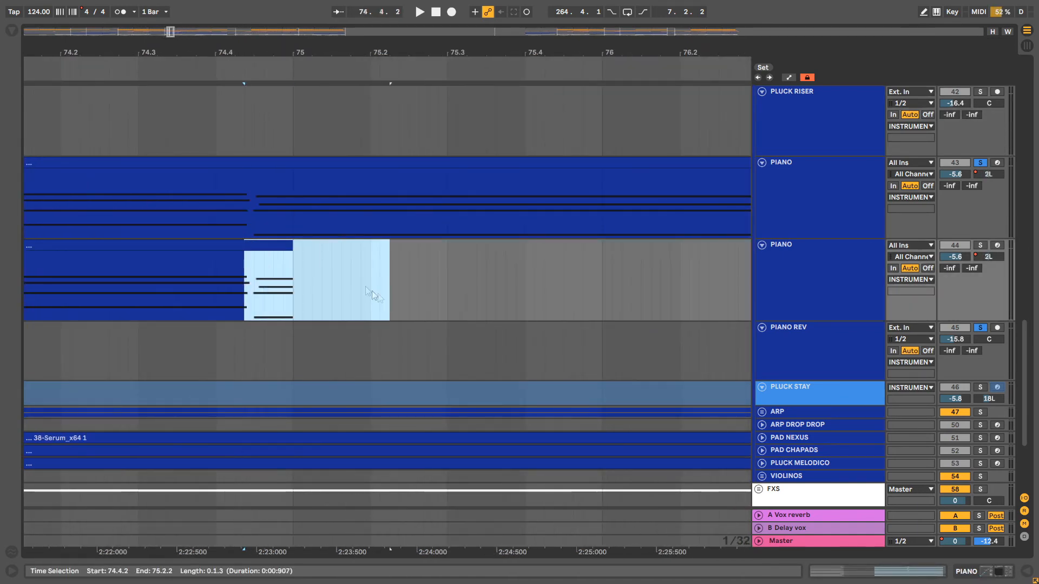
# Freeze the copied PIANO track and flatten it to audio
pyautogui.rightClick(834, 281)
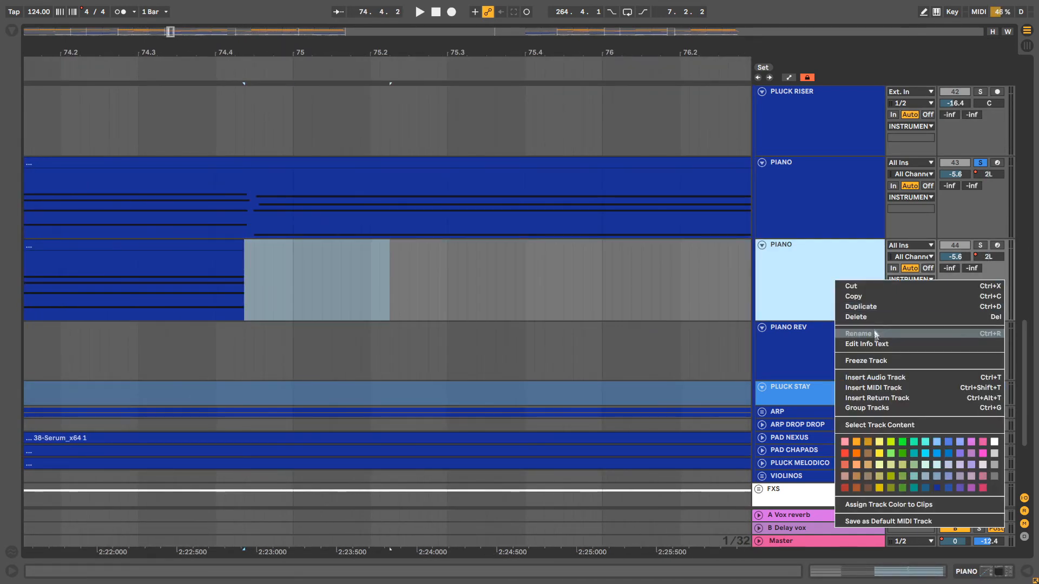
pyautogui.click(877, 365)
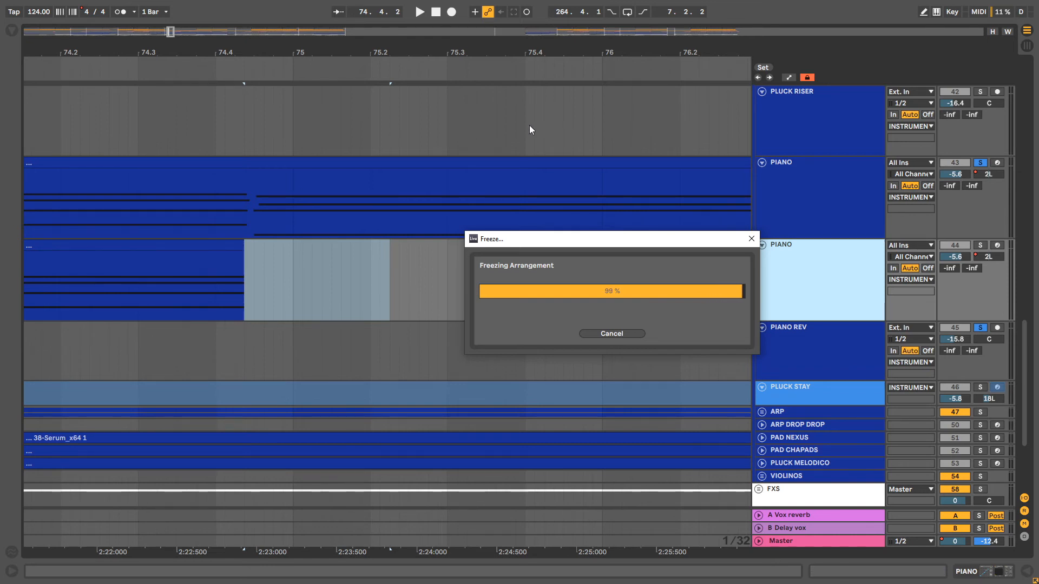
pyautogui.rightClick(792, 270)
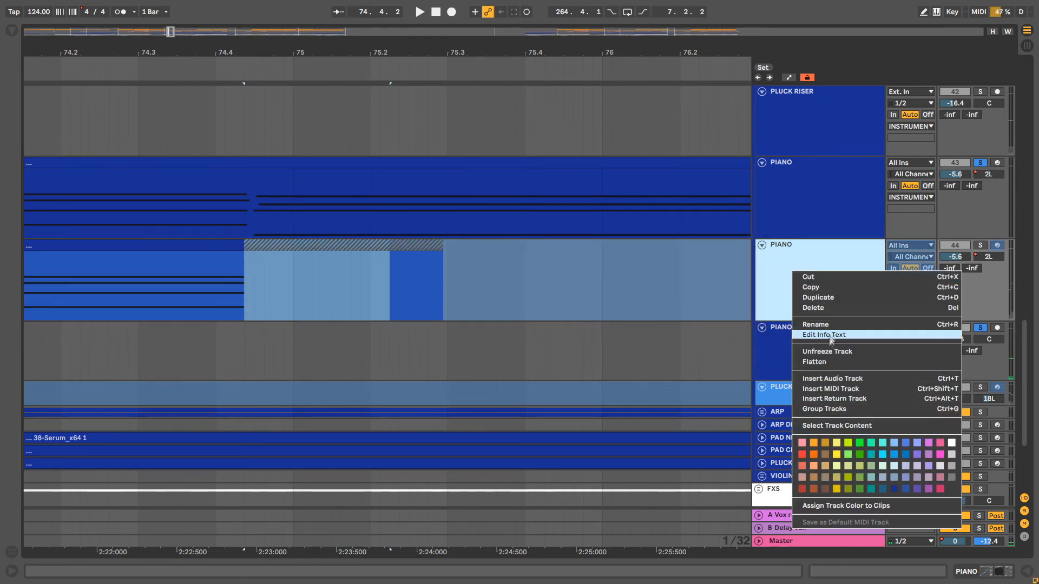
pyautogui.click(820, 361)
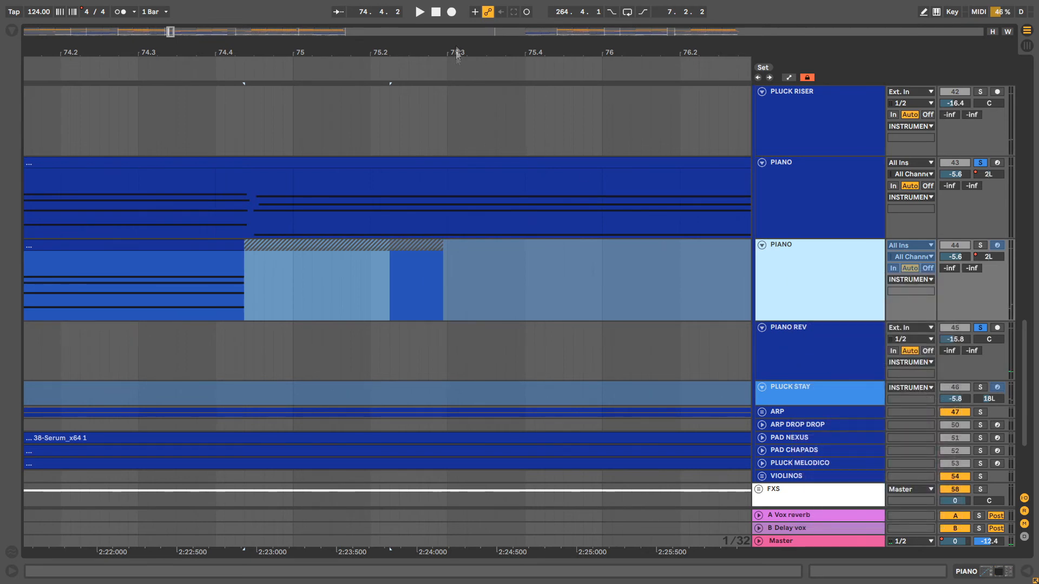
pyautogui.moveTo(433, 51); pyautogui.dragTo(505, 6)
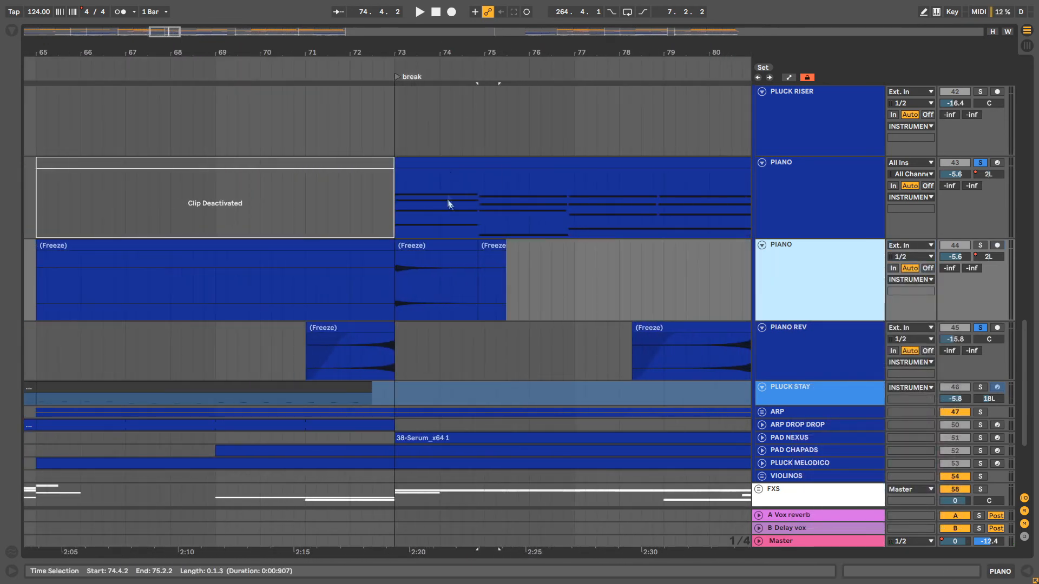
# Delete the flattened clips before and after the first chord on the copied PIANO track
pyautogui.click(329, 246)
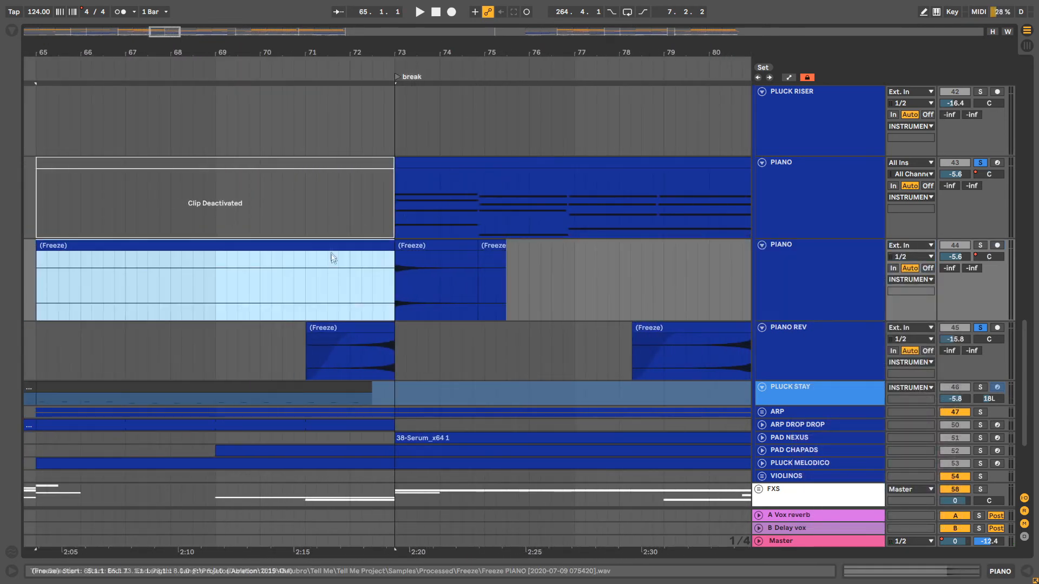
pyautogui.press('Delete')
pyautogui.click(485, 258)
pyautogui.press('Delete')
# Reverse the first chord's audio clip, extended to bar 75, and move it to start at bar 71 before the break
pyautogui.click(425, 248)
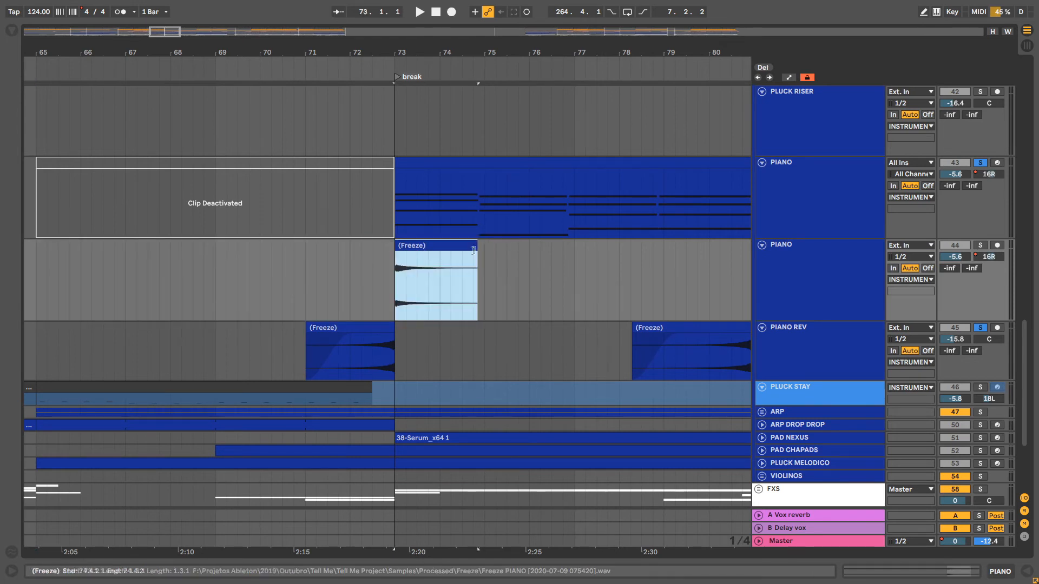
pyautogui.moveTo(476, 246); pyautogui.dragTo(485, 246)
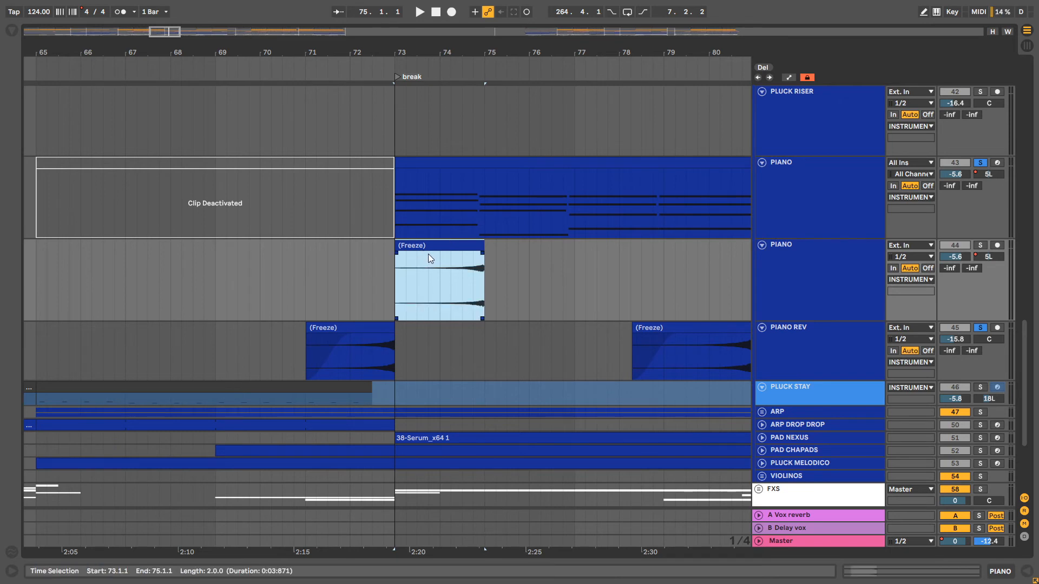
pyautogui.moveTo(428, 252); pyautogui.dragTo(352, 243)
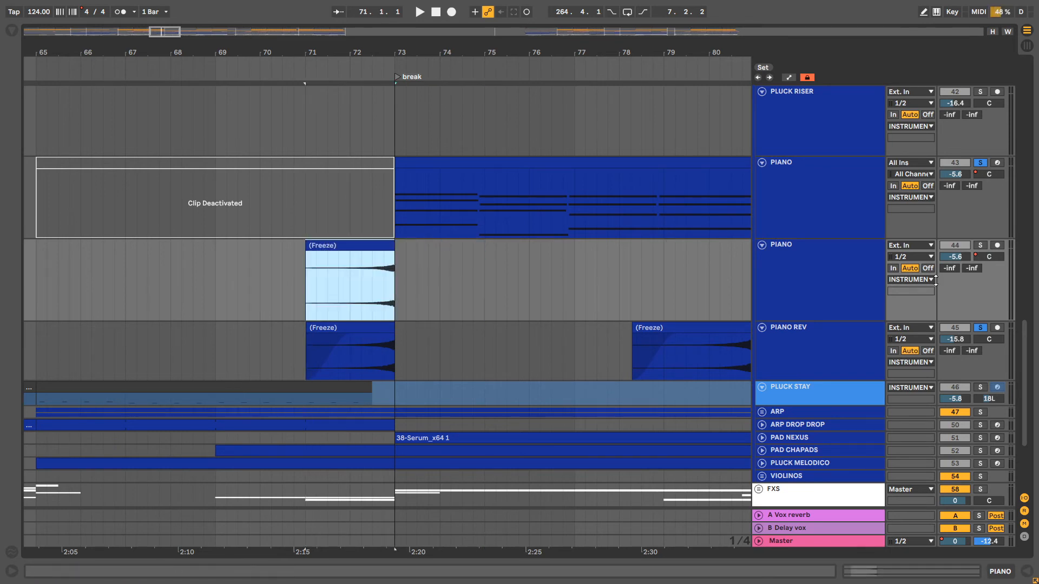
# Solo the copied PIANO track and shape a curved fade-in across the reversed clip while playing it
pyautogui.click(980, 245)
pyautogui.press('space')
pyautogui.click(373, 284)
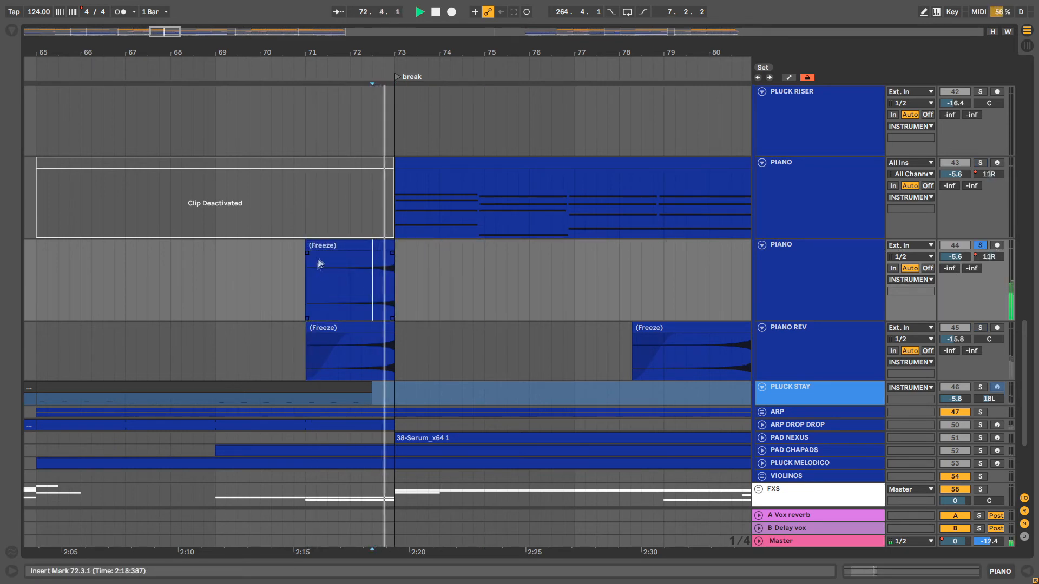
pyautogui.moveTo(349, 286); pyautogui.dragTo(381, 325)
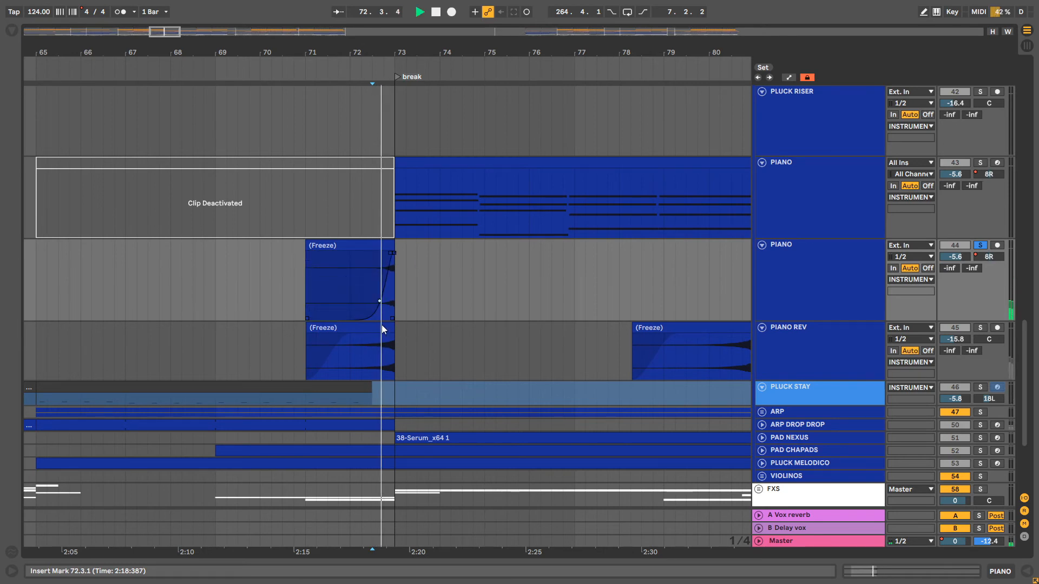
# Delete the copied PIANO track and clear the solos on the remaining tracks
pyautogui.click(817, 284)
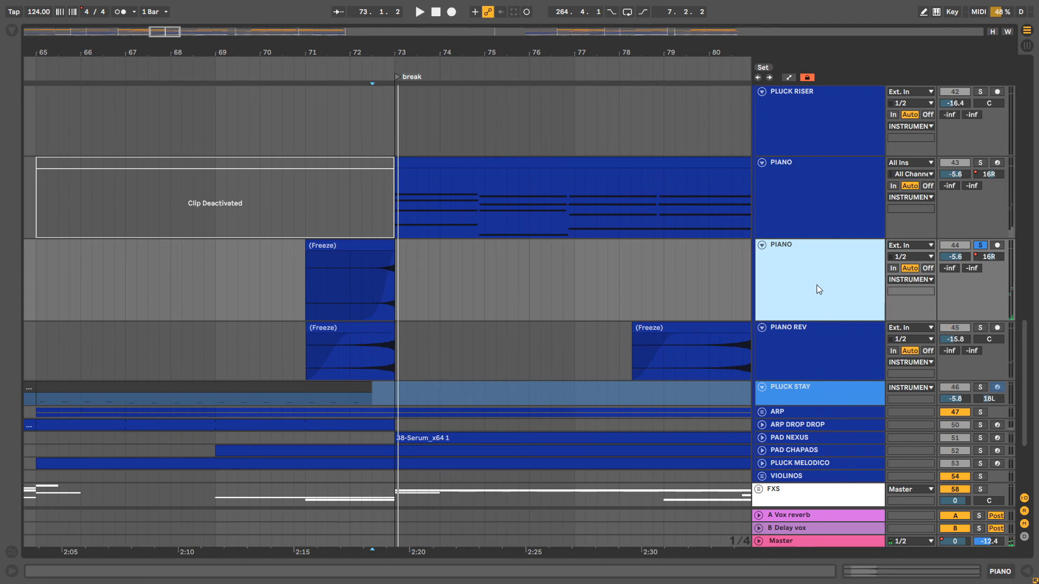
pyautogui.press('Delete')
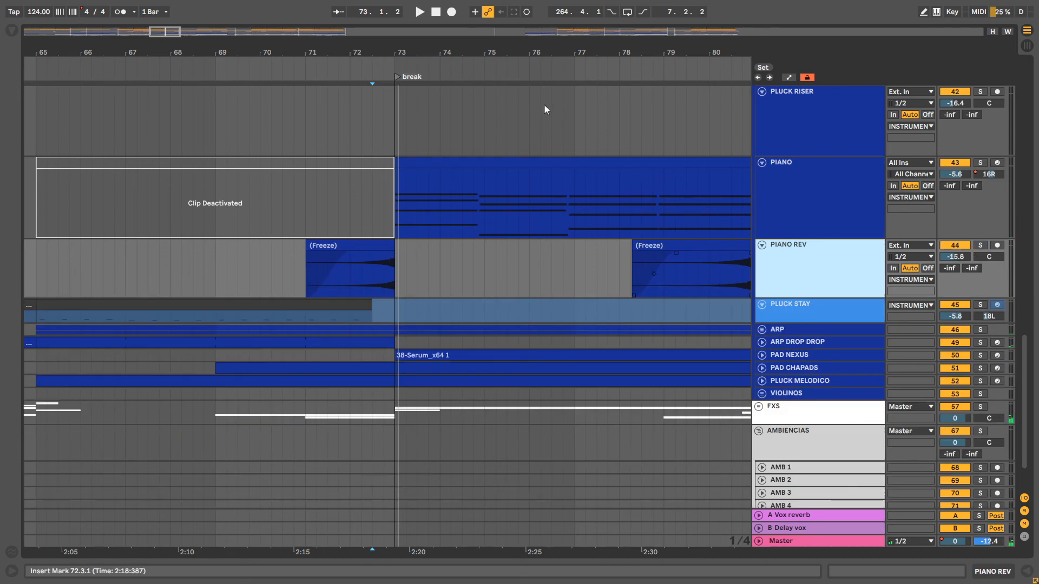
# Solo the PLUCK STAY track, play it from bar 57 and show its device chain
pyautogui.moveTo(507, 50); pyautogui.dragTo(603, 50)
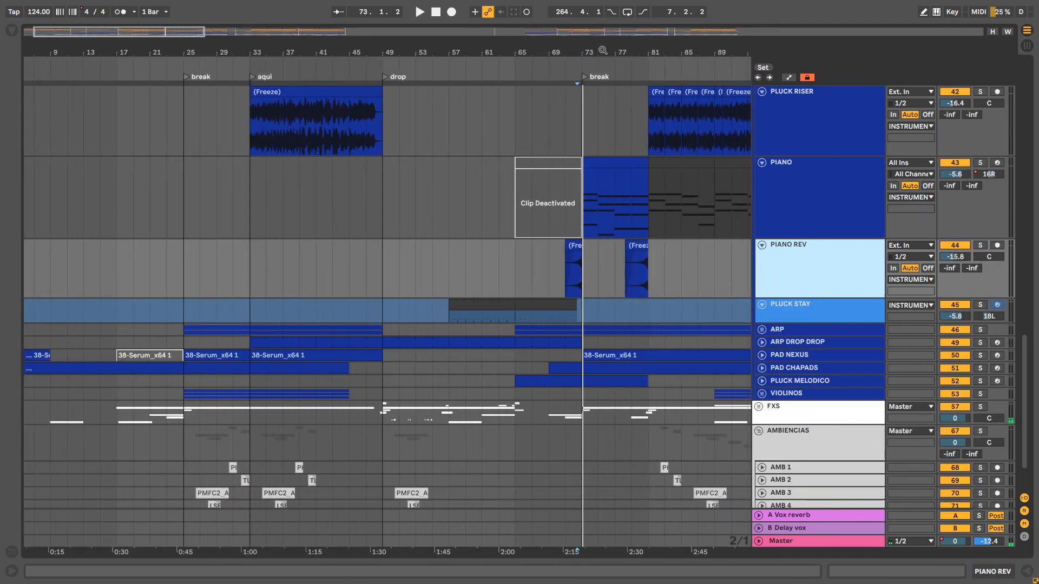
pyautogui.click(803, 317)
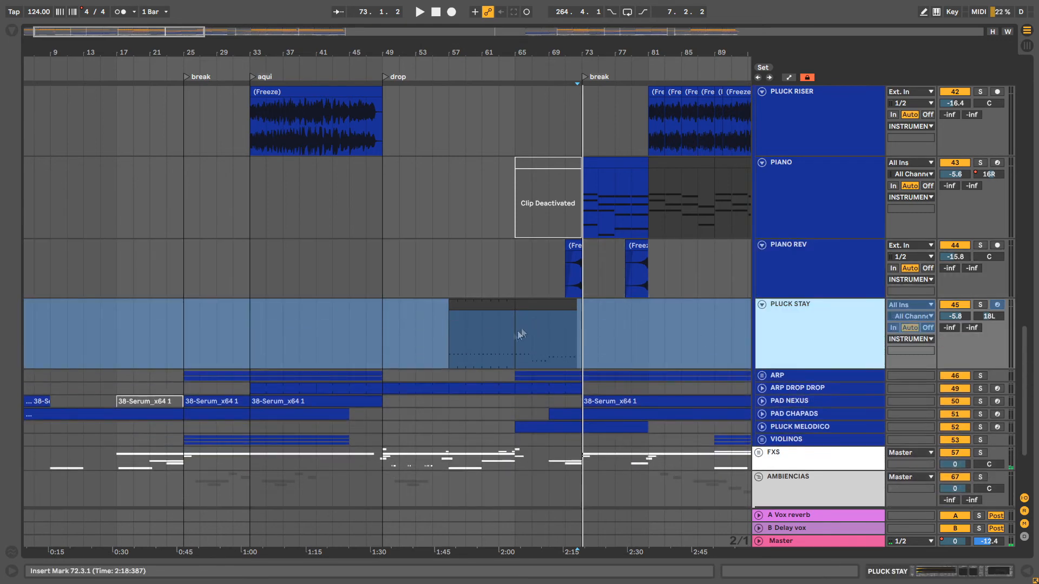
pyautogui.click(449, 348)
pyautogui.click(979, 305)
pyautogui.press('space')
pyautogui.doubleClick(861, 316)
pyautogui.press('space')
# Search all browser results for "tfp2_plu" and preview the sample TFP2_pluck_hold_Gm.wav
pyautogui.click(12, 31)
pyautogui.moveTo(64, 34); pyautogui.dragTo(2, 27)
pyautogui.write('tfp2_plu')
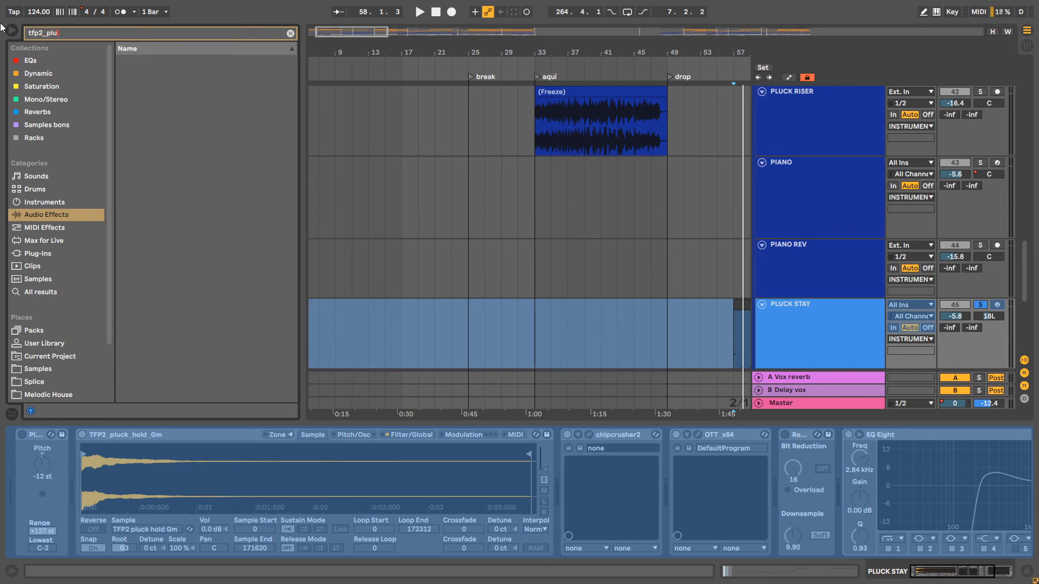
pyautogui.click(54, 292)
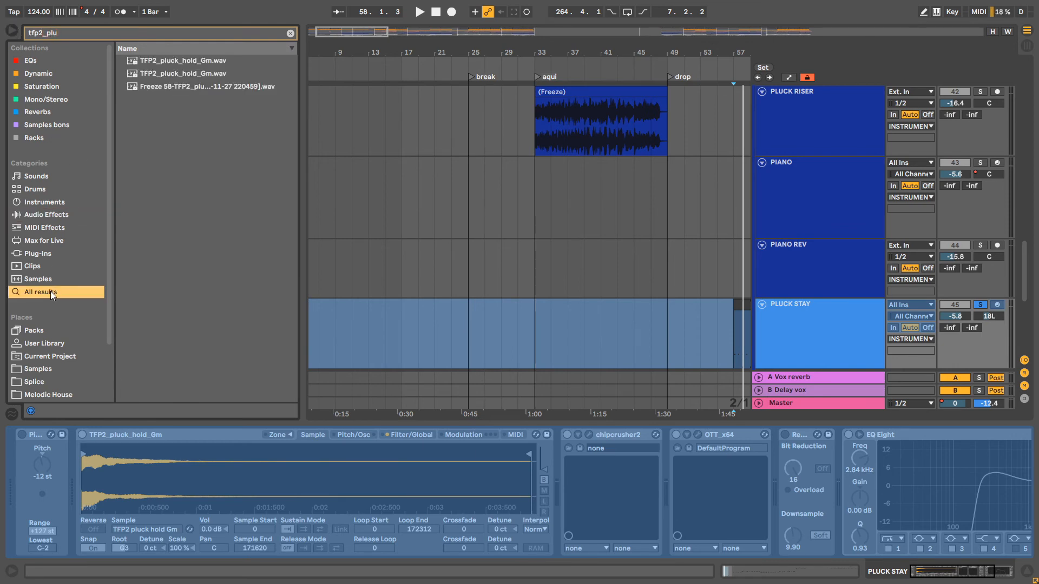
pyautogui.click(170, 61)
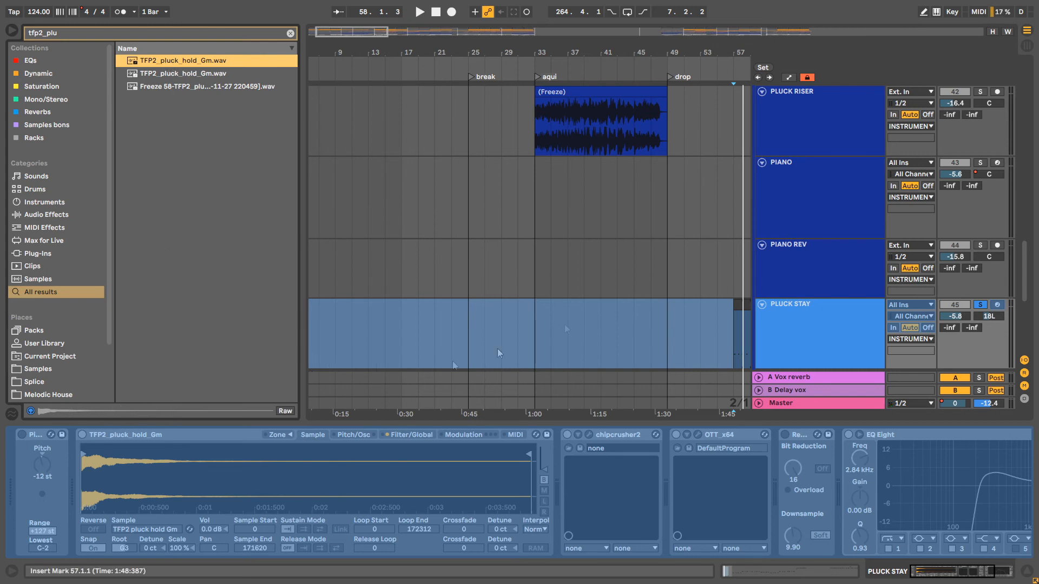
# Review the PLUCK STAY device chain through to the EQ Eight, with its clips between bars 57 and 73 in view
pyautogui.click(781, 323)
pyautogui.moveTo(580, 57); pyautogui.dragTo(450, 47)
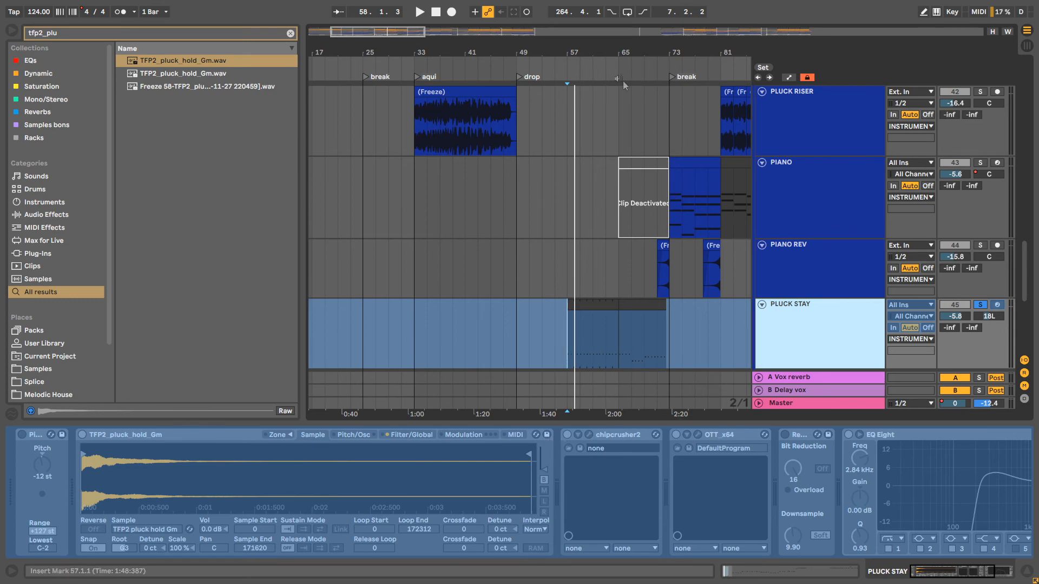
pyautogui.moveTo(608, 58); pyautogui.dragTo(509, 51)
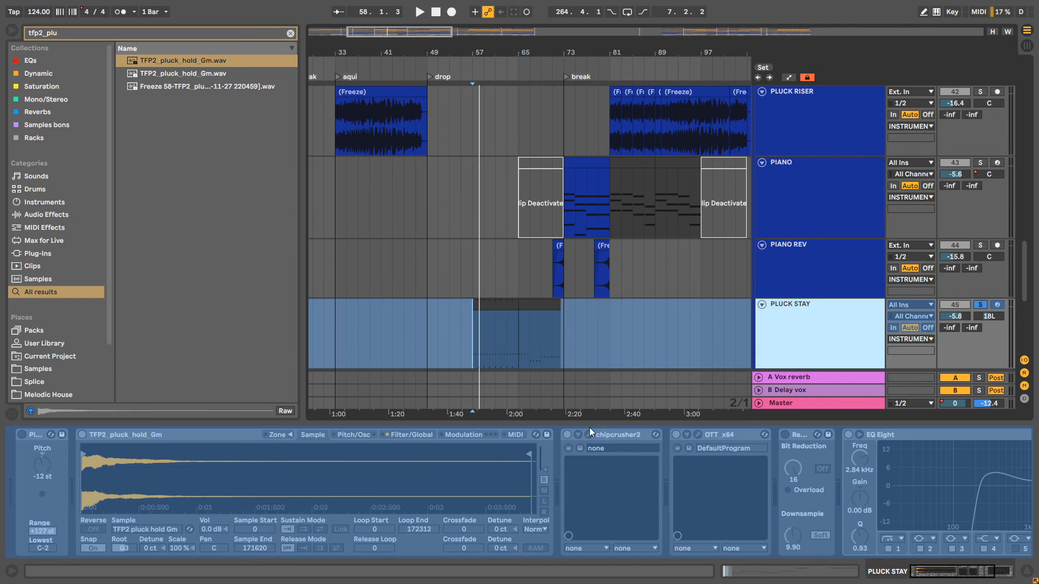
pyautogui.moveTo(939, 573); pyautogui.dragTo(967, 572)
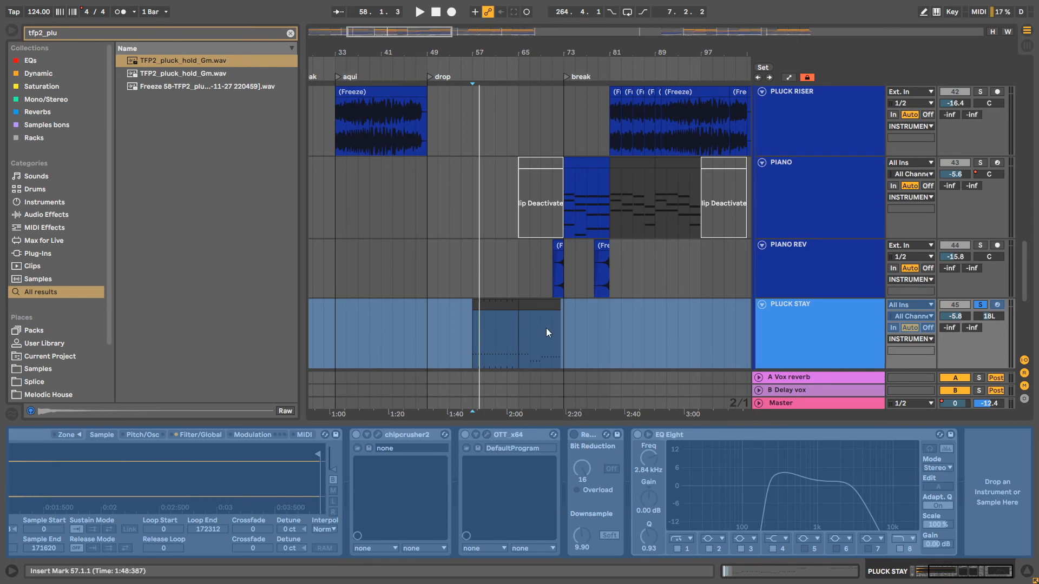
pyautogui.scroll(-3, 547, 328)
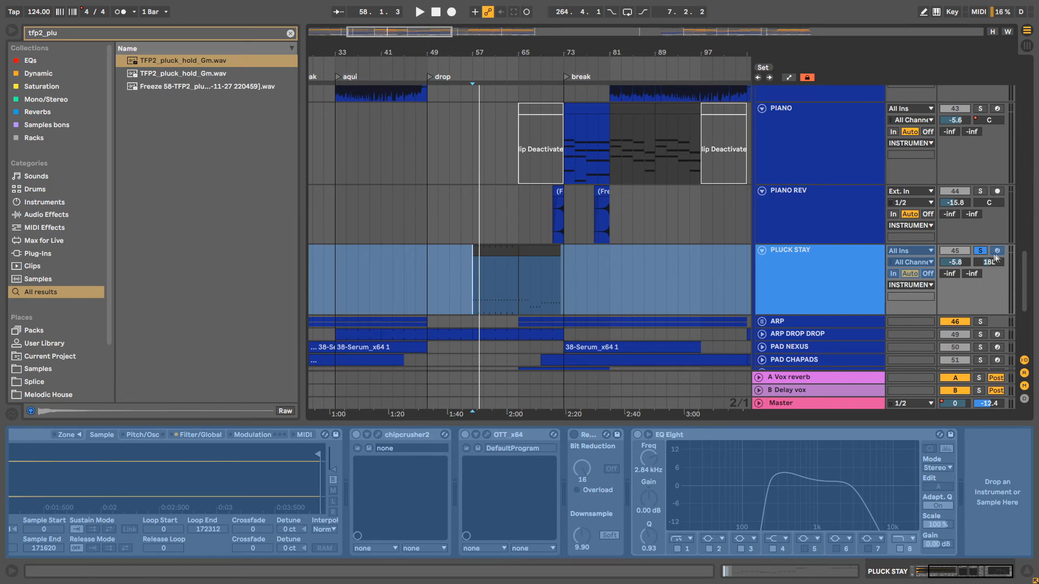
# Play PLUCK STAY from bar 57 with KICKS, 808 TOM and the BASS group soloed, and clear the solos to hear the full mix
pyautogui.press('space')
pyautogui.press('space')
pyautogui.moveTo(1023, 274); pyautogui.dragTo(1023, 85)
pyautogui.press('space')
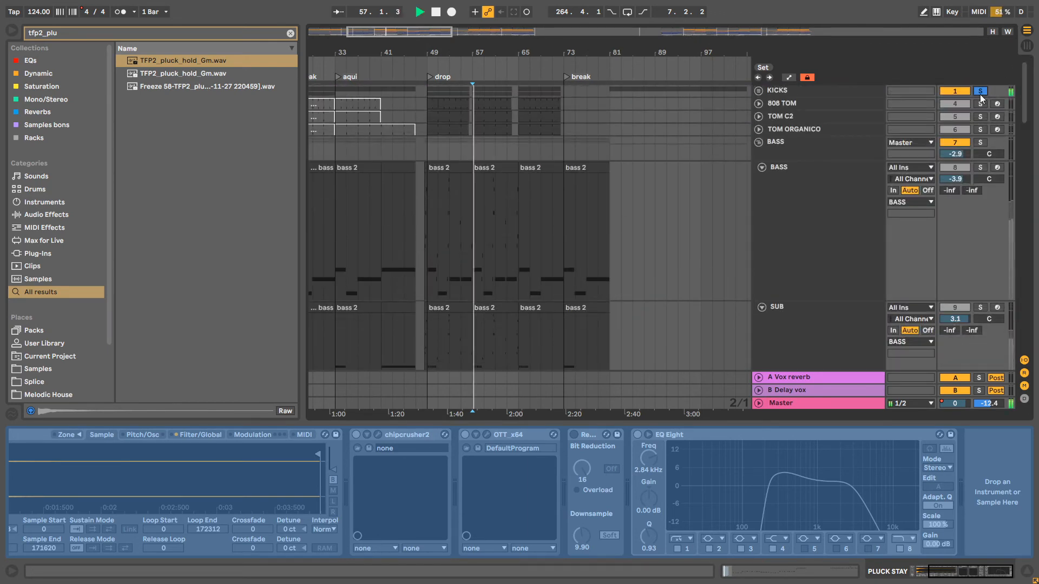
pyautogui.click(980, 104)
pyautogui.click(980, 142)
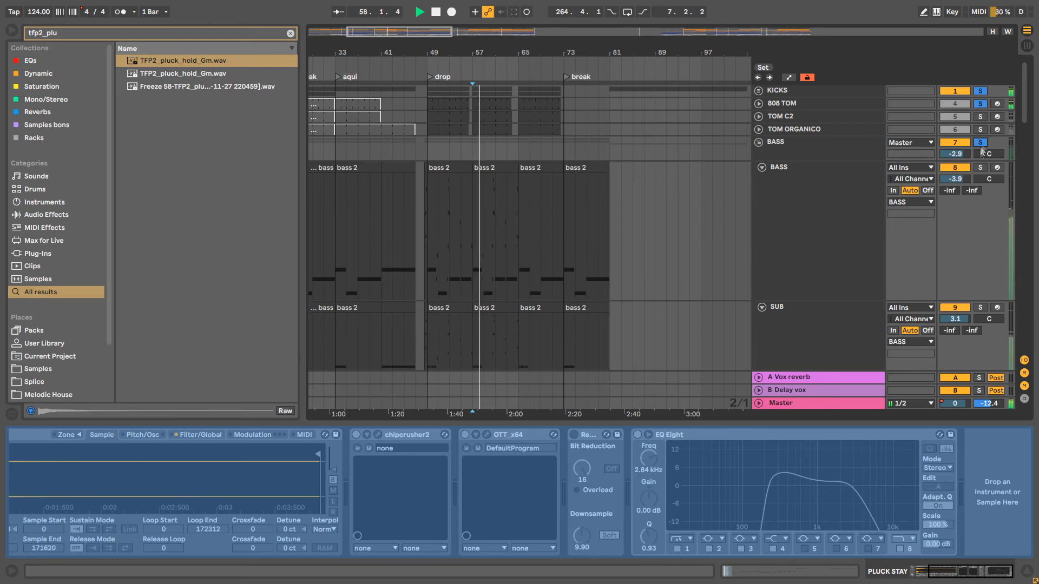
pyautogui.click(980, 93)
pyautogui.scroll(-10, 589, 169)
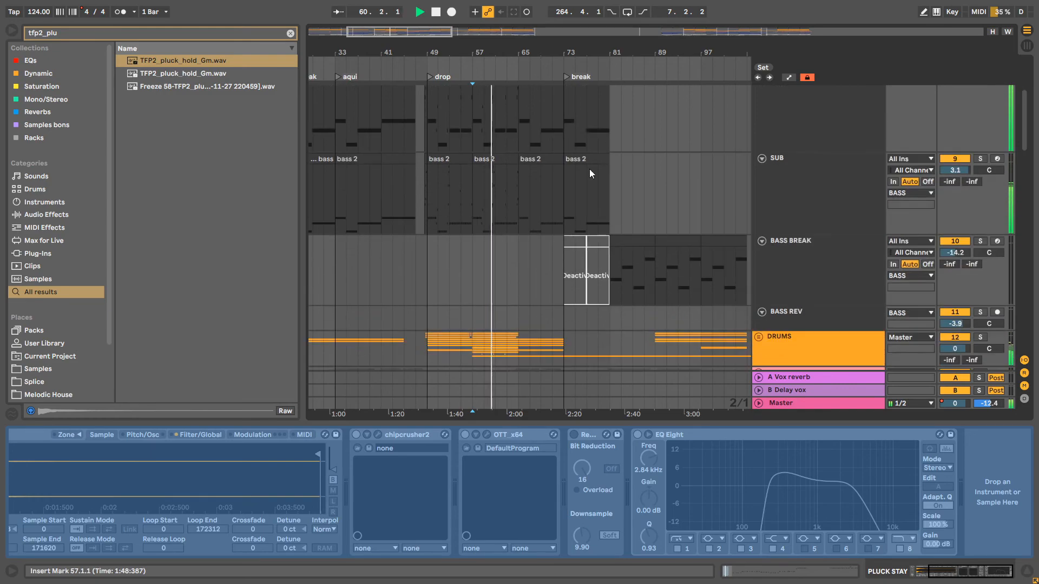
pyautogui.scroll(-10, 585, 200)
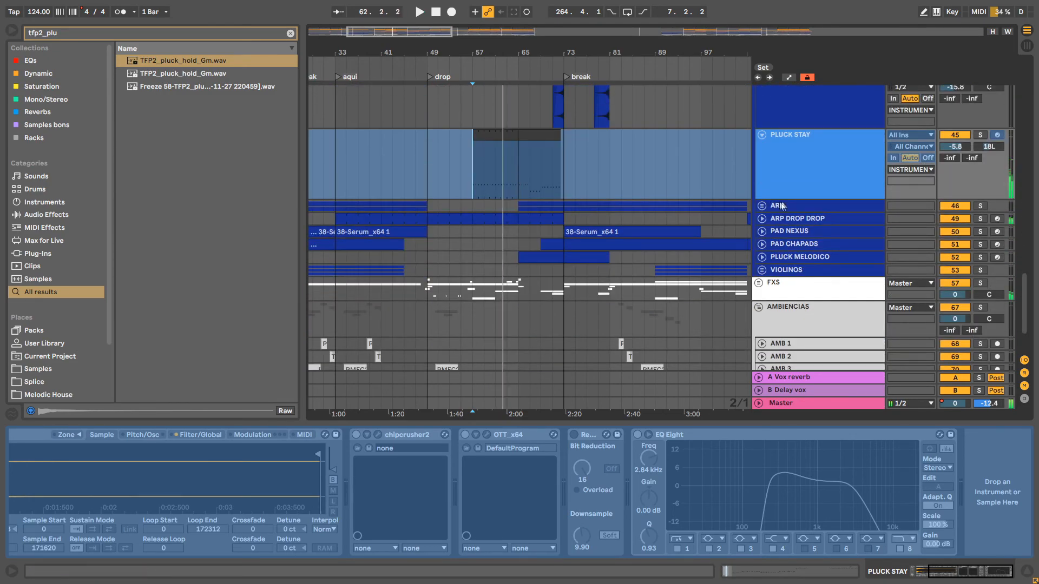
# Expand the ARP group and show the device chains of the ANALOG ARP and ANALOG ARP 2 tracks
pyautogui.click(763, 206)
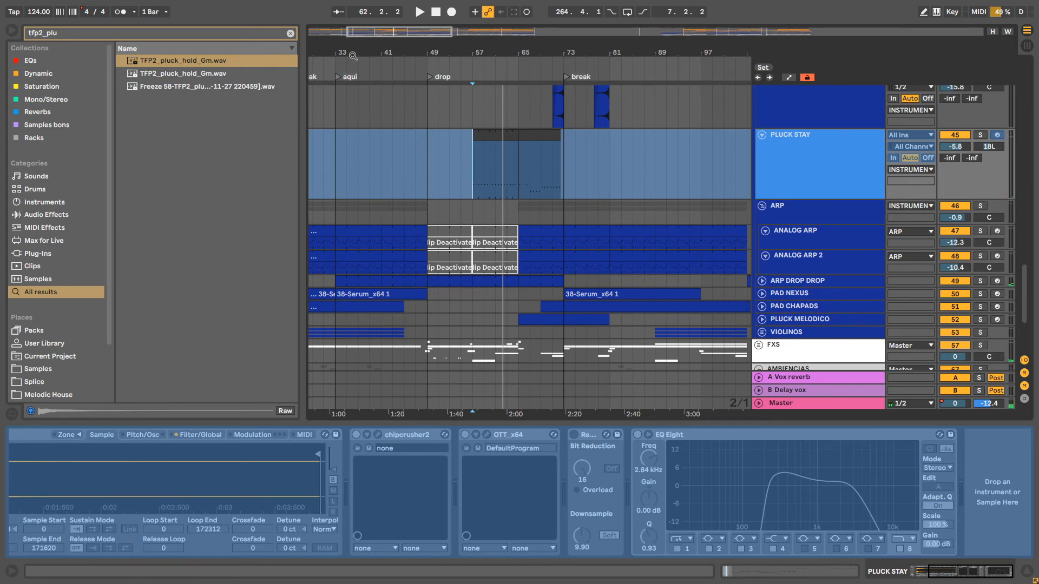
pyautogui.moveTo(349, 52); pyautogui.dragTo(404, 53)
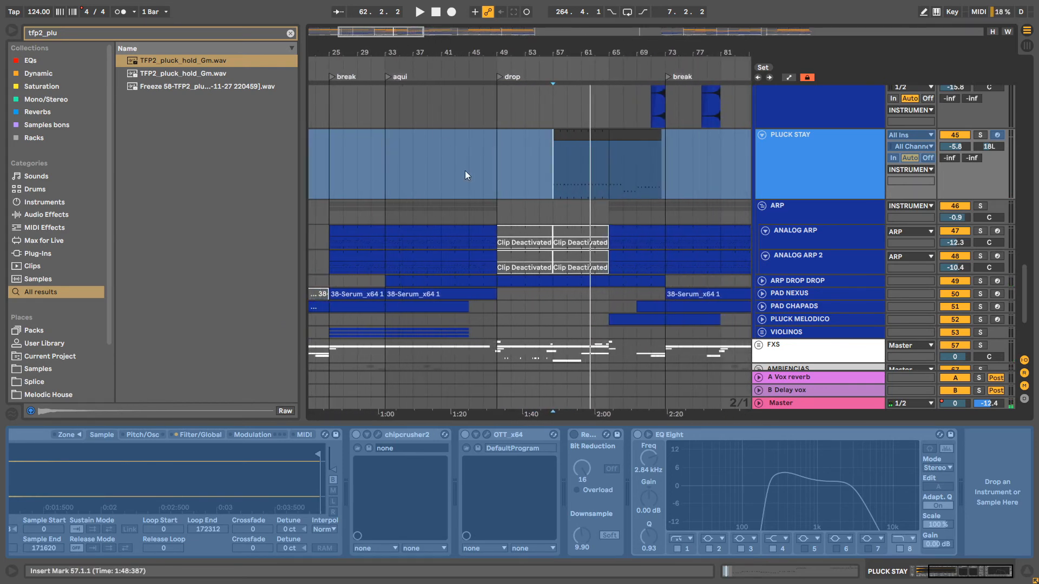
pyautogui.scroll(-2, 452, 202)
pyautogui.click(400, 205)
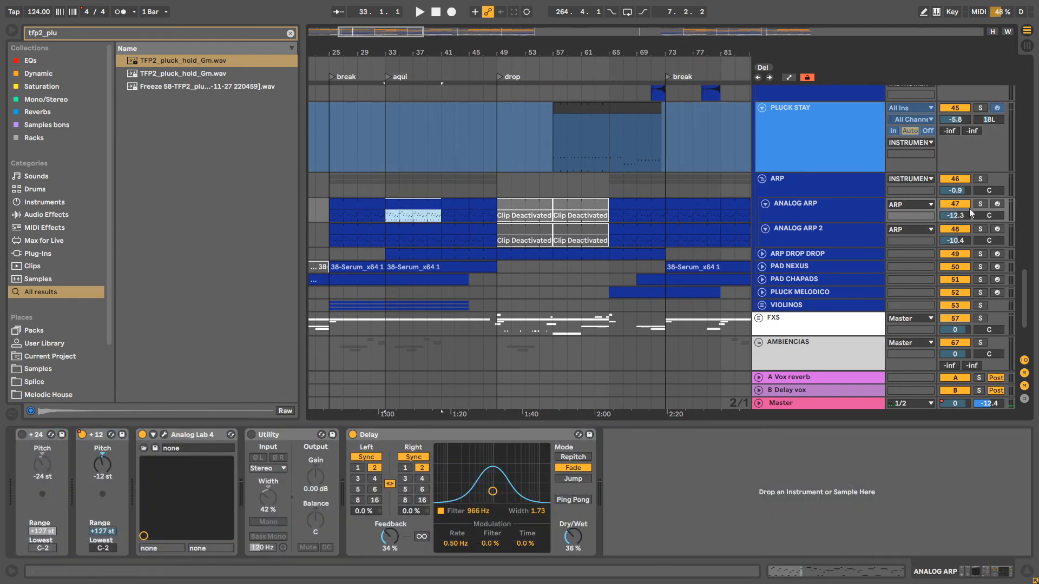
pyautogui.doubleClick(832, 212)
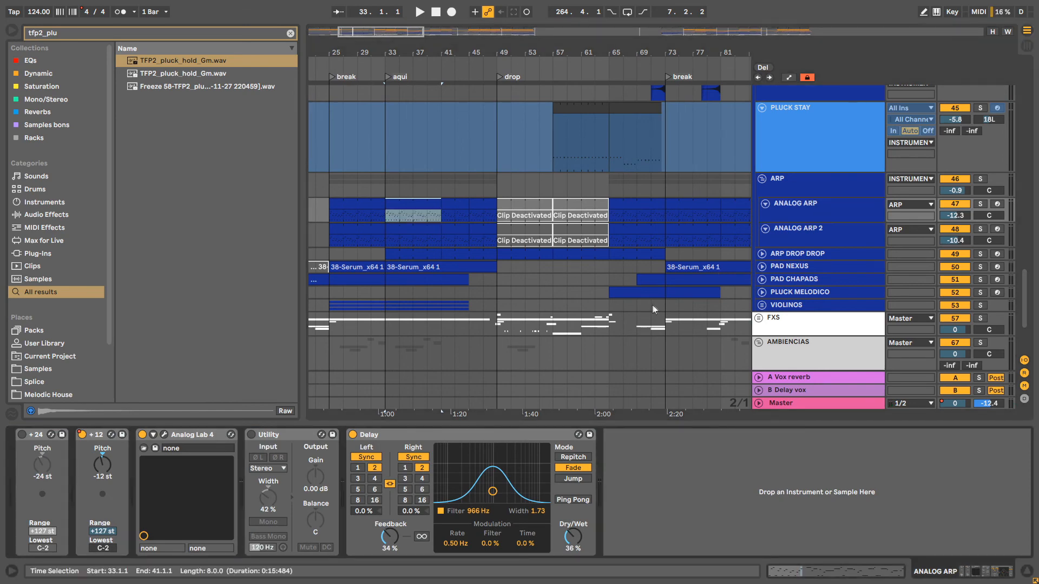
pyautogui.click(836, 230)
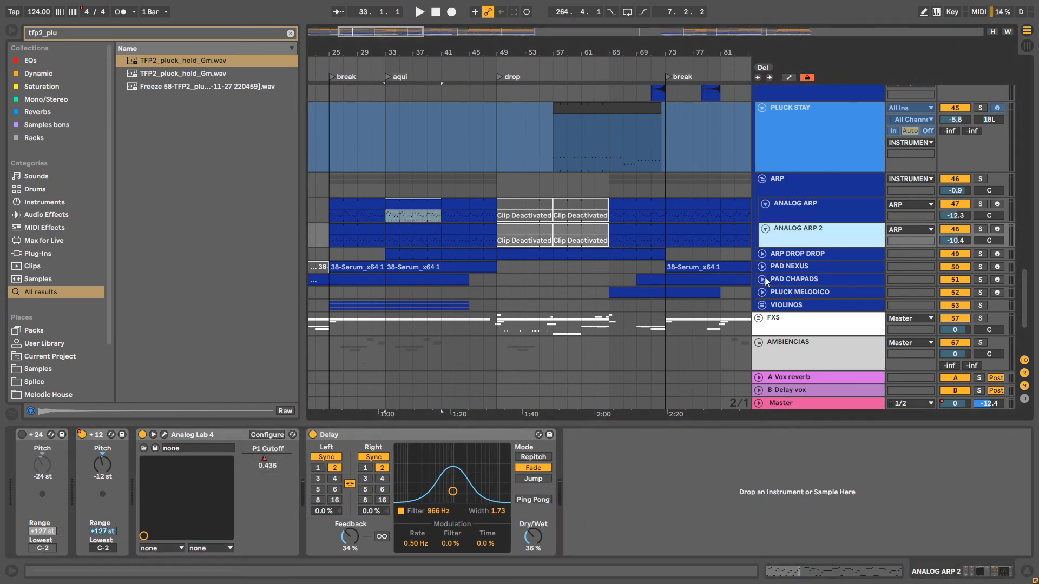
# Unfold the ARP DROP DROP track, show its devices and play it soloed from bar 33
pyautogui.click(761, 254)
pyautogui.click(806, 258)
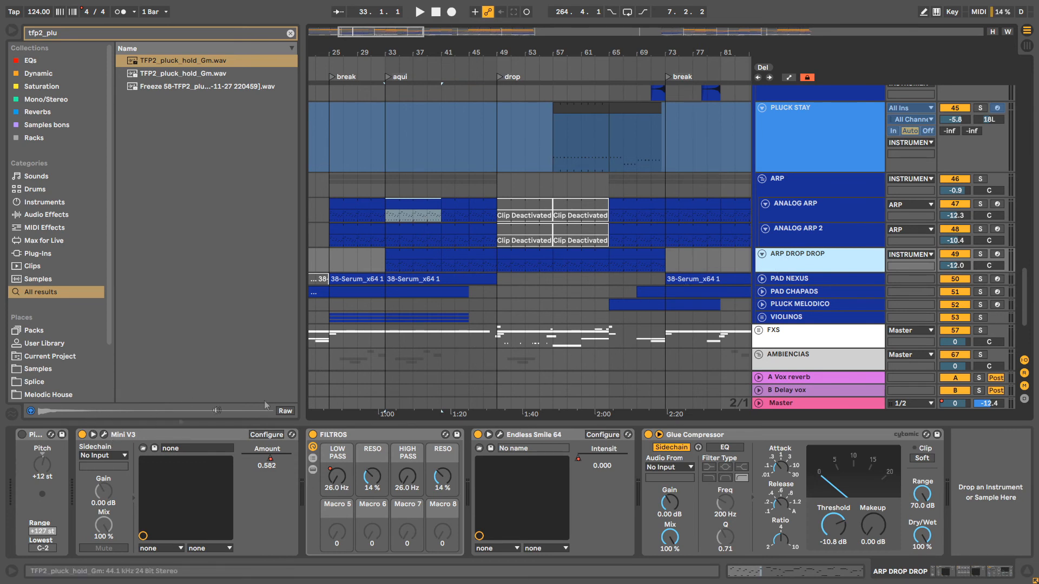
pyautogui.click(980, 254)
pyautogui.press('space')
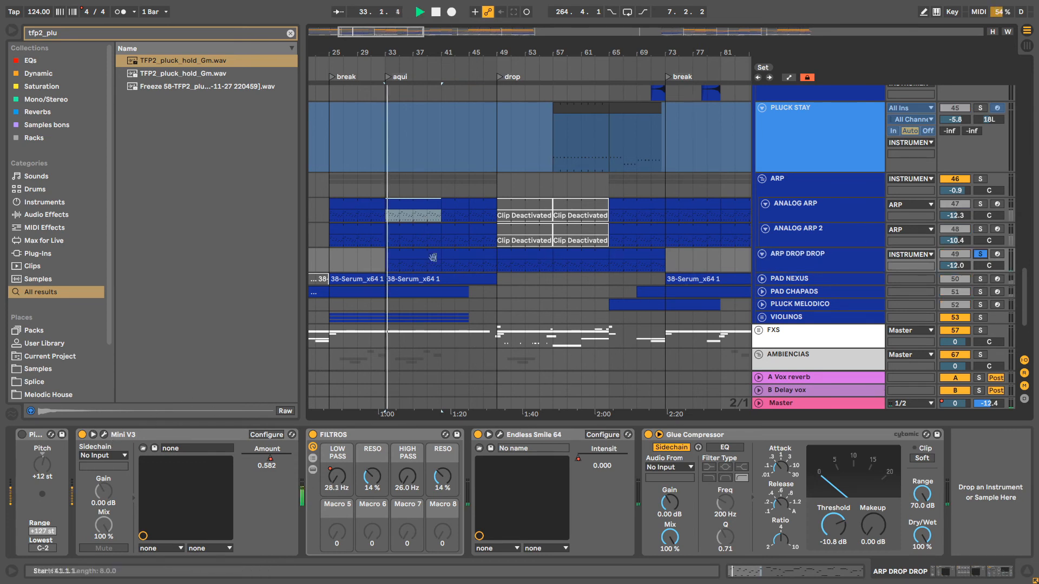
pyautogui.click(476, 256)
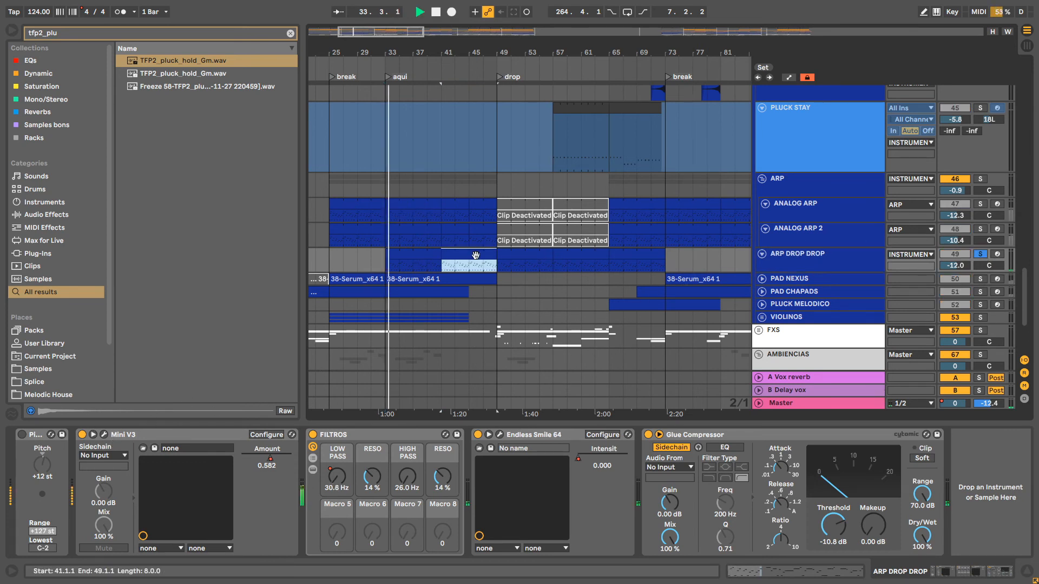
# Solo the ARP group and open the ANALOG ARP clip at bar 41 to examine its notes during playback
pyautogui.click(453, 201)
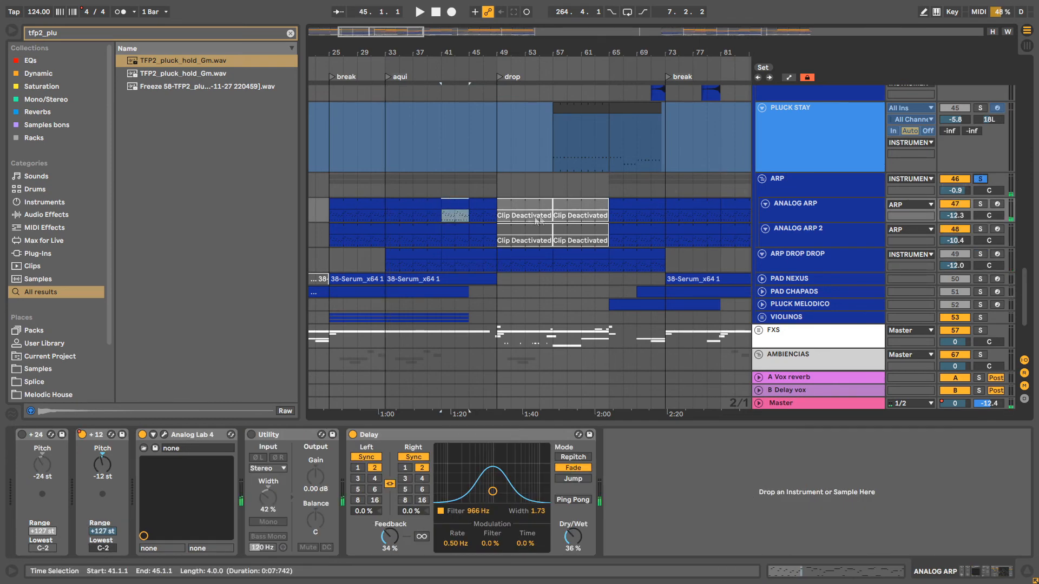
pyautogui.doubleClick(452, 200)
pyautogui.click(430, 206)
pyautogui.press('space')
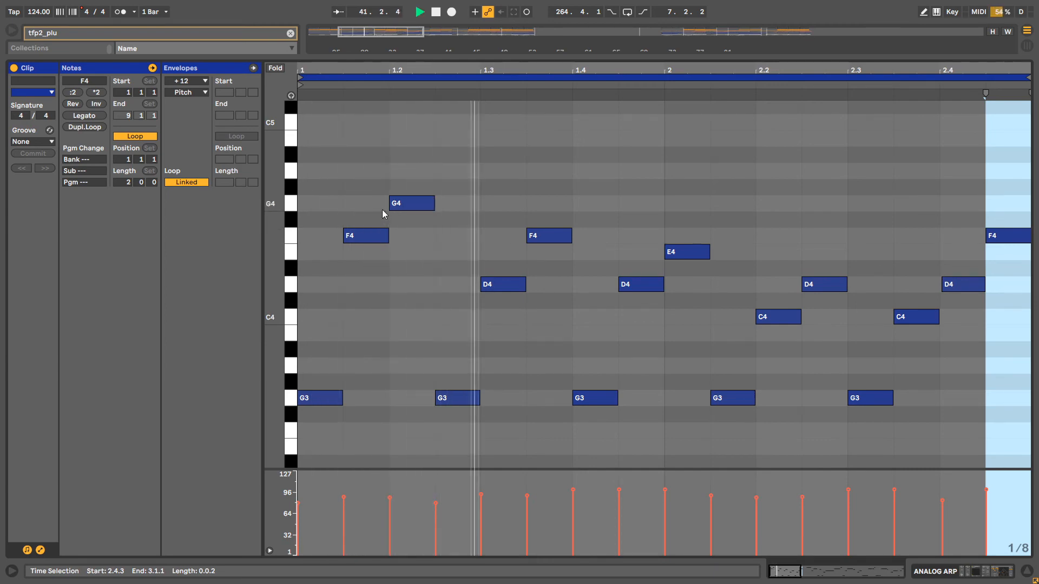
pyautogui.moveTo(727, 58); pyautogui.dragTo(737, 241)
pyautogui.scroll(-3, 741, 297)
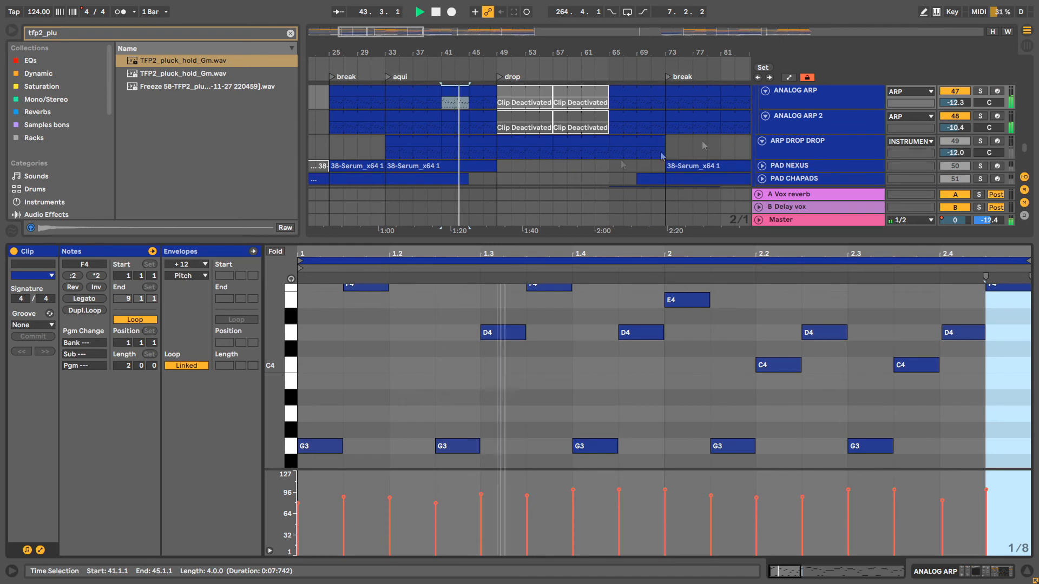
# Listen to ANALOG ARP 2 on its own, and solo it together with ANALOG ARP and ARP DROP DROP
pyautogui.click(980, 116)
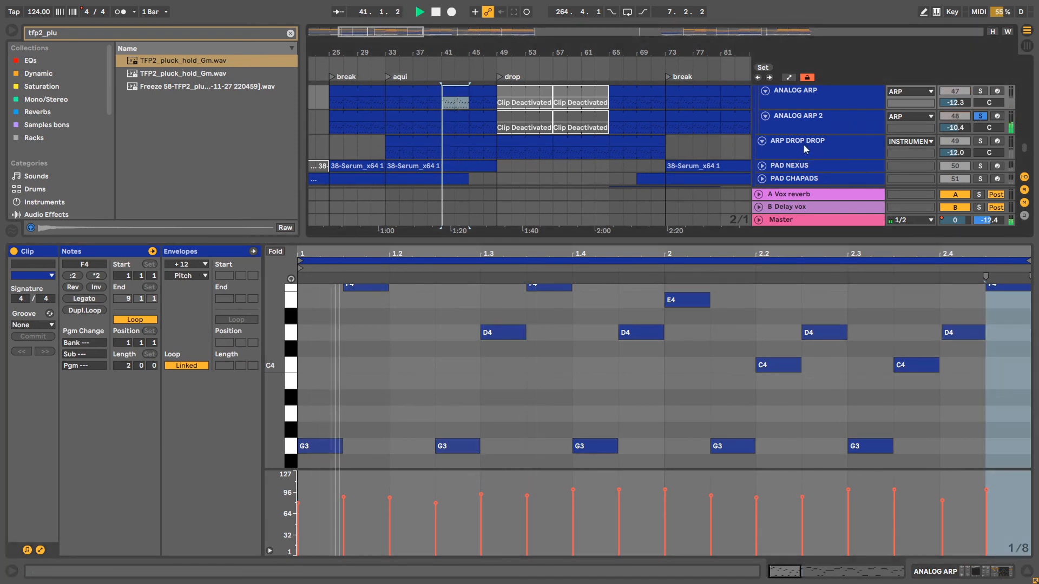
pyautogui.scroll(1, 790, 157)
pyautogui.click(981, 118)
pyautogui.scroll(-1, 745, 132)
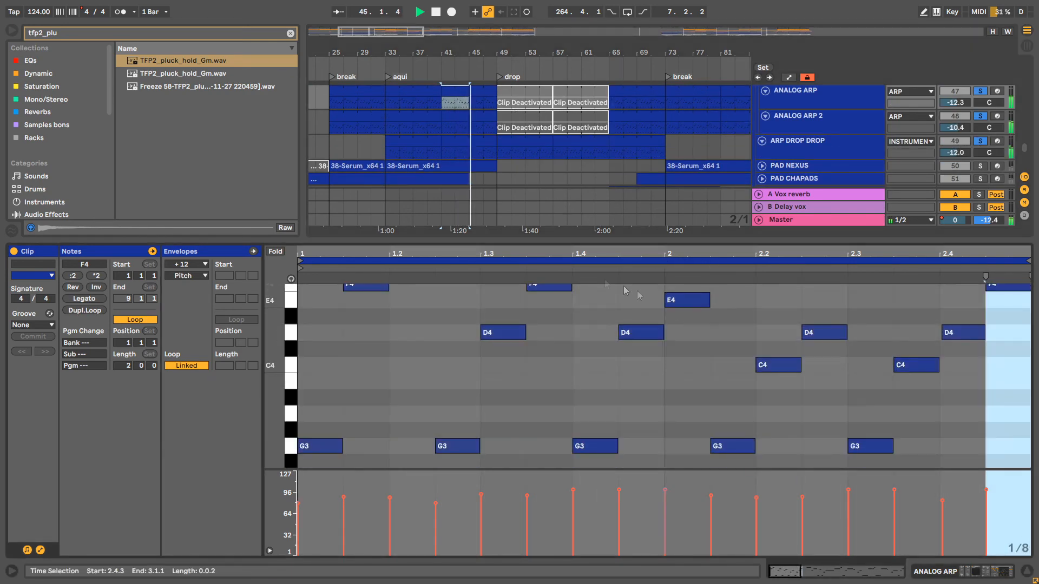
# Play the soloed arps from the drop at bar 49 and display the LOW PASS automation on ARP DROP DROP
pyautogui.click(504, 143)
pyautogui.press('space')
pyautogui.press('space')
pyautogui.click(801, 149)
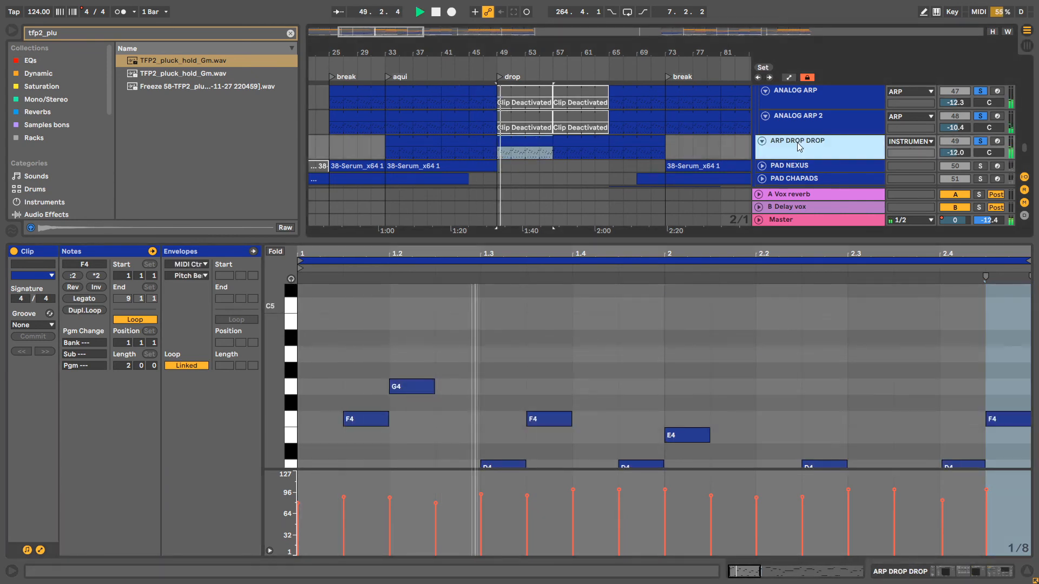
pyautogui.press('a')
pyautogui.press('space')
pyautogui.click(801, 150)
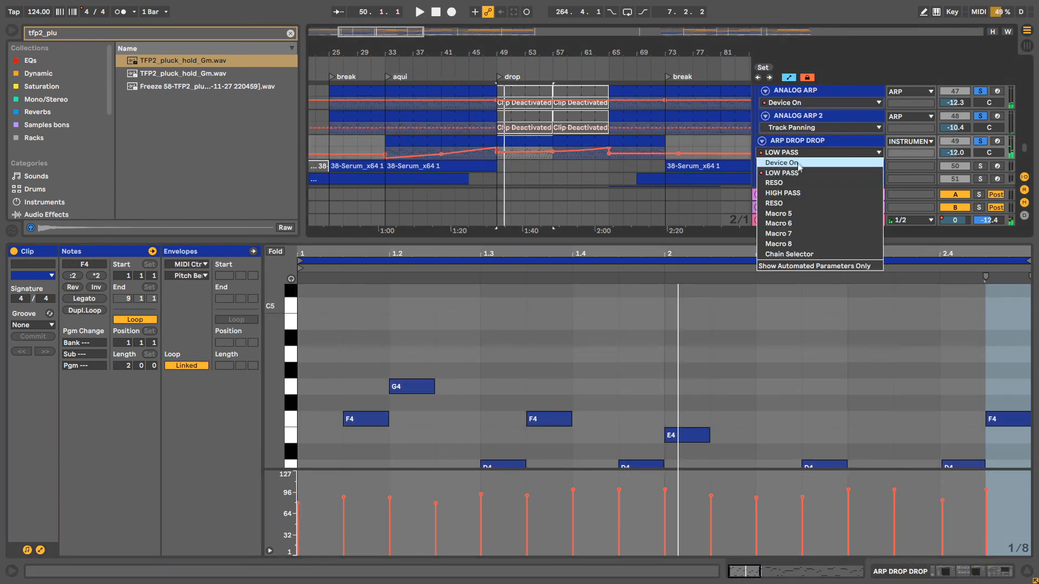
pyautogui.click(796, 173)
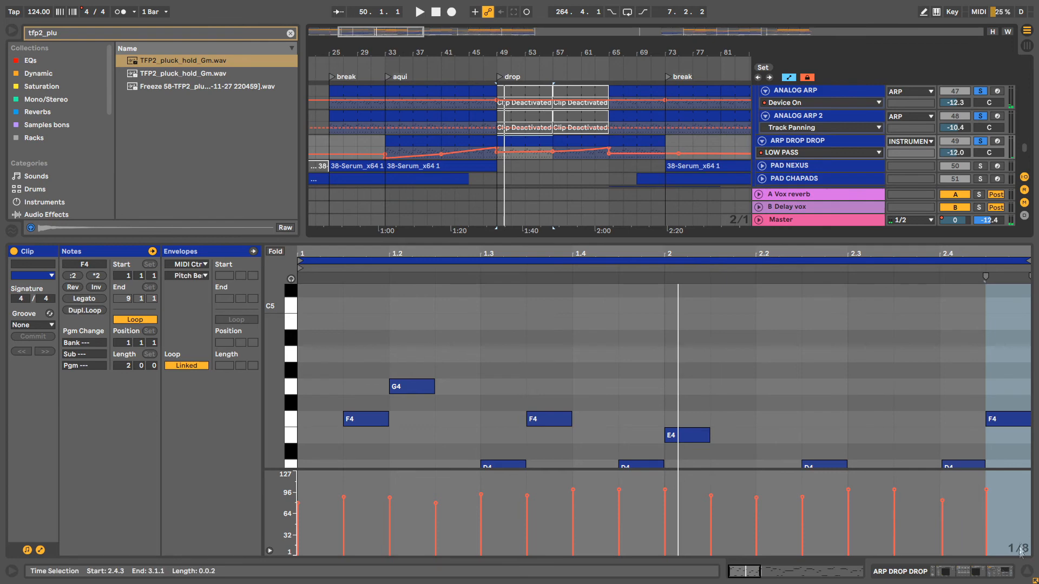
# Close the clip view, enlarge the ARP DROP DROP track and display its Mini V3 Amount automation
pyautogui.click(1026, 571)
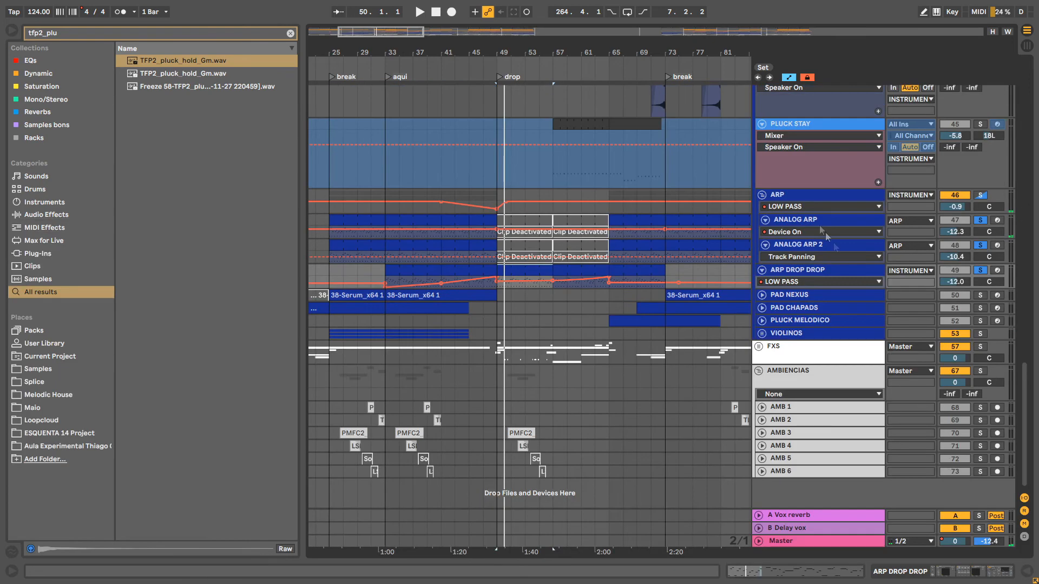
pyautogui.moveTo(810, 293); pyautogui.dragTo(810, 350)
pyautogui.click(801, 293)
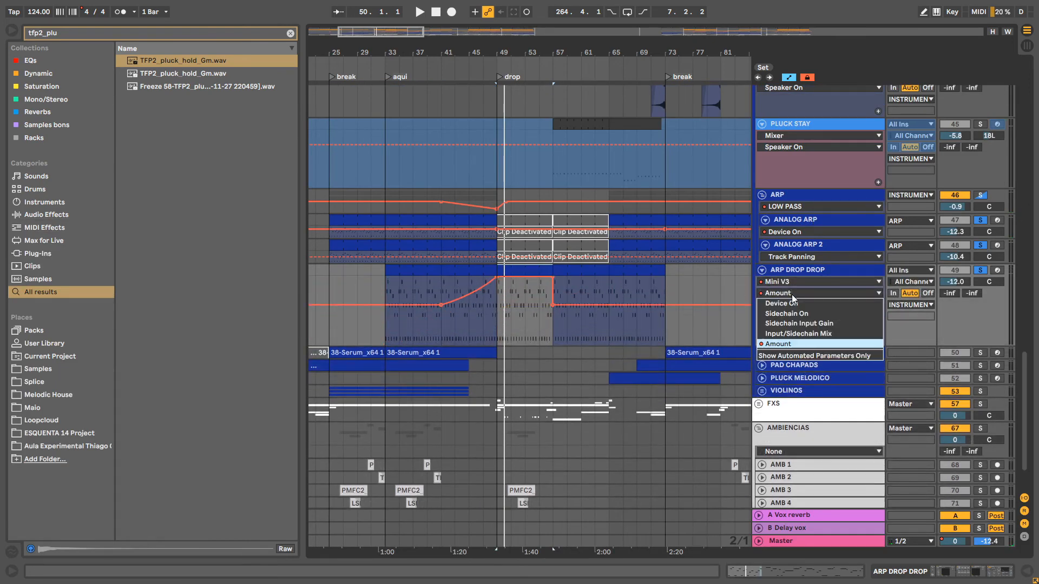
pyautogui.click(777, 274)
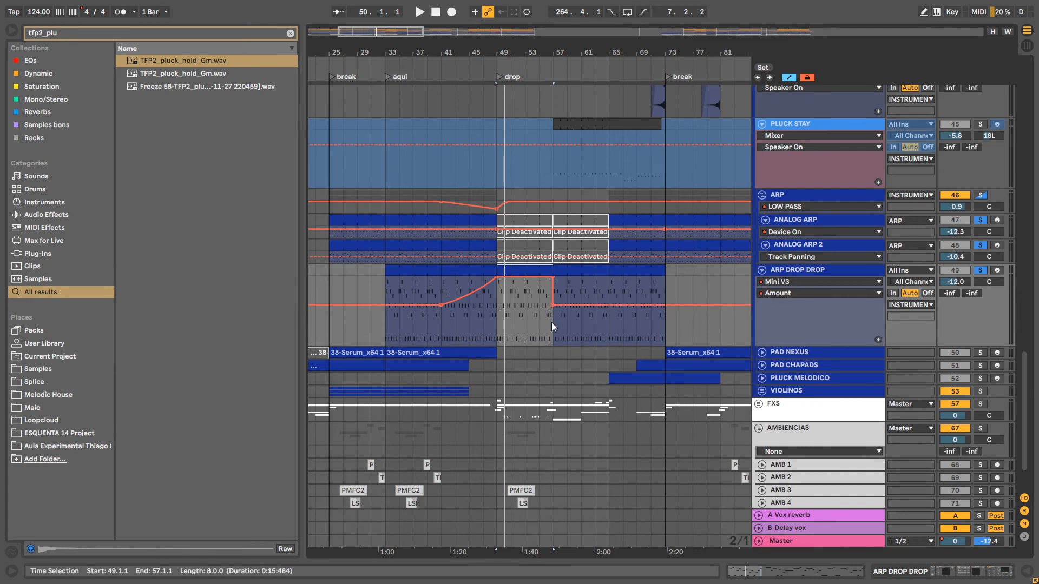
# Select bars 49 to 57 on ARP DROP DROP and play the section with the whole arrangement in view
pyautogui.moveTo(551, 323); pyautogui.dragTo(497, 322)
pyautogui.moveTo(540, 44); pyautogui.dragTo(437, 12)
pyautogui.press('space')
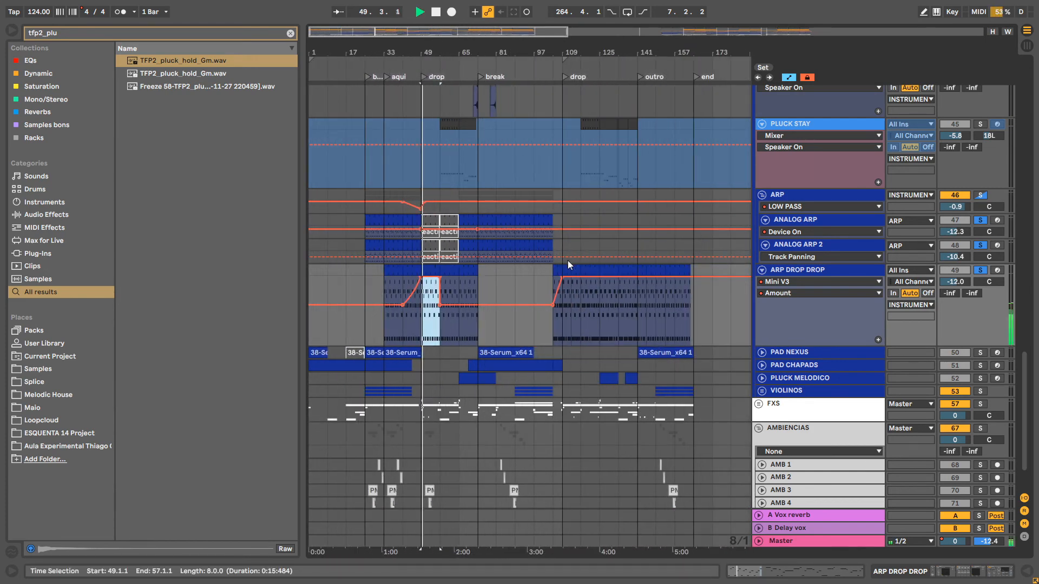
# Open the ARP DROP DROP clip leading into the second drop, play it and select its doubled notes between C4 and G4
pyautogui.doubleClick(568, 269)
pyautogui.press('space')
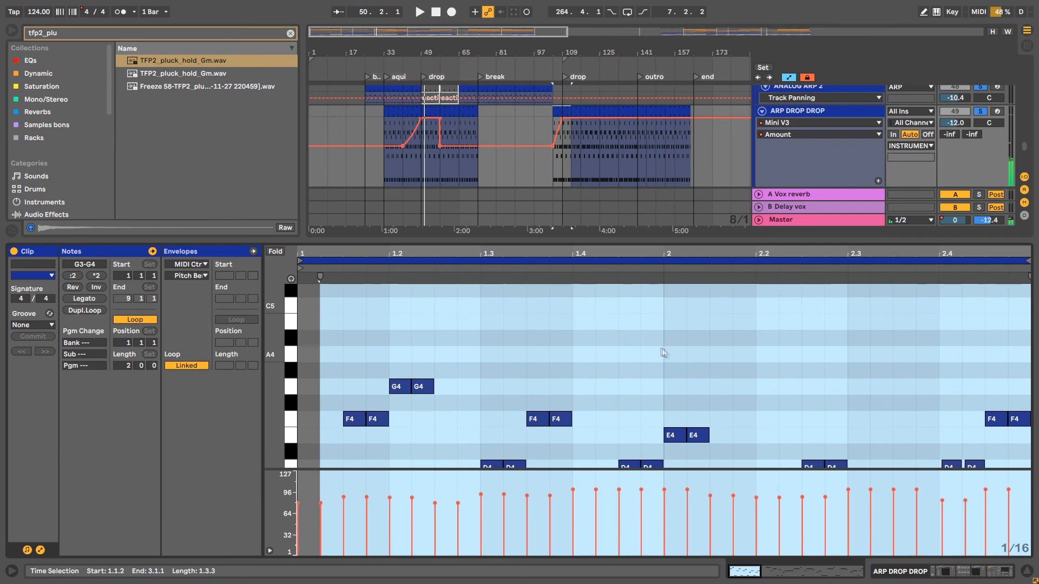
pyautogui.scroll(-3, 541, 364)
pyautogui.scroll(1, 391, 318)
pyautogui.moveTo(345, 313); pyautogui.dragTo(814, 450)
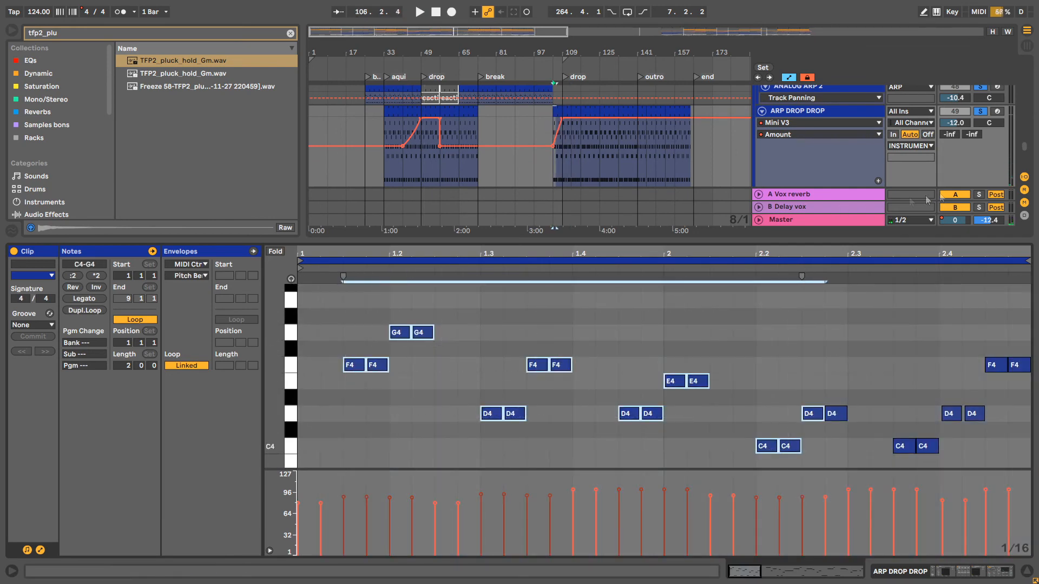
# Play the second drop from bar 109 with ARP DROP DROP no longer soloed
pyautogui.moveTo(577, 47); pyautogui.dragTo(586, 79)
pyautogui.click(547, 164)
pyautogui.press('space')
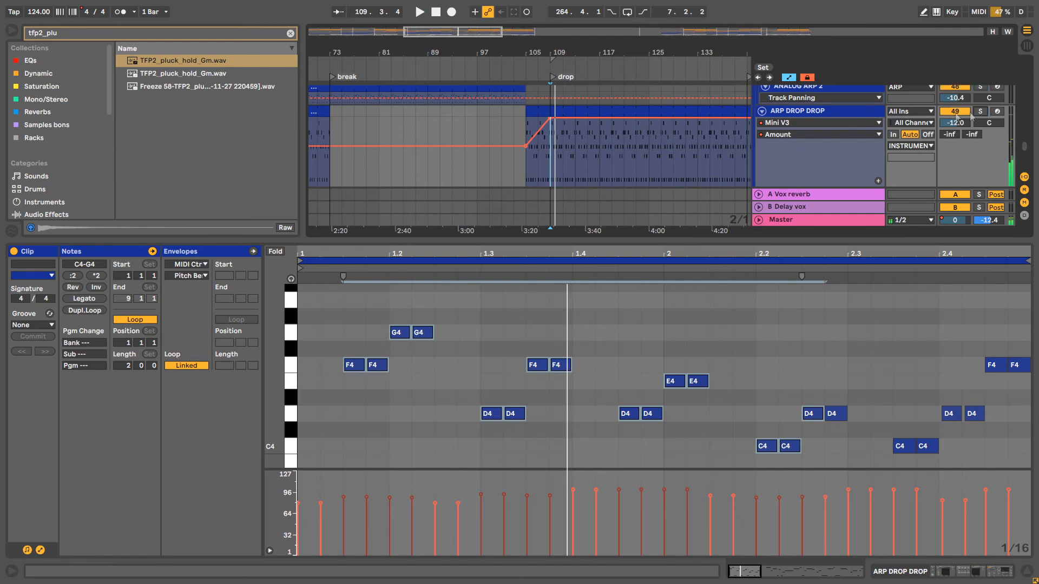
pyautogui.press('space')
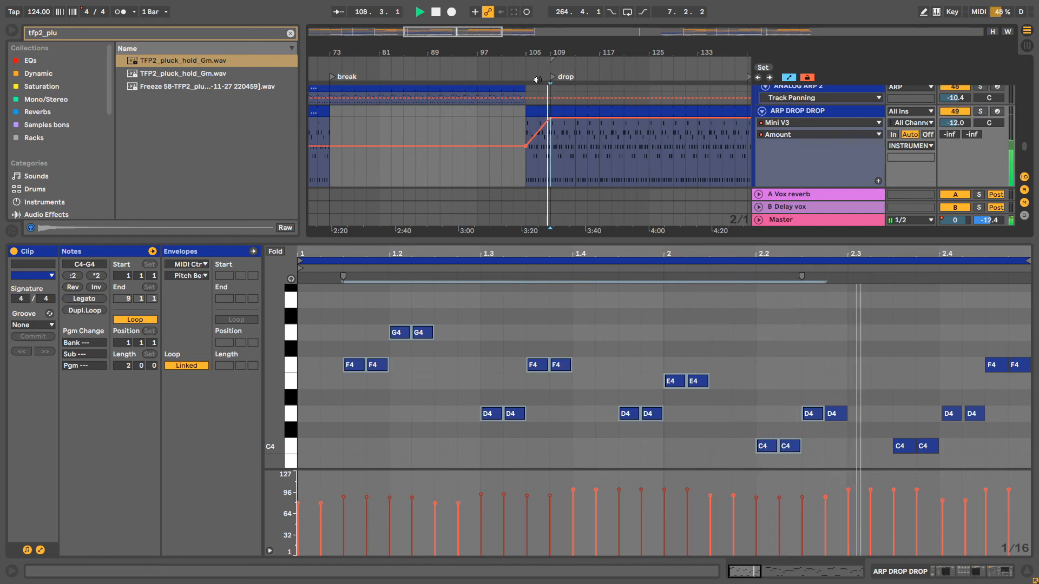
# Close the clip view, hide the automation lanes and unfold the PAD NEXUS, PAD CHAPADS, PLUCK MELODICO and VIOLINOS tracks
pyautogui.click(1026, 571)
pyautogui.moveTo(575, 54); pyautogui.dragTo(545, 54)
pyautogui.press('a')
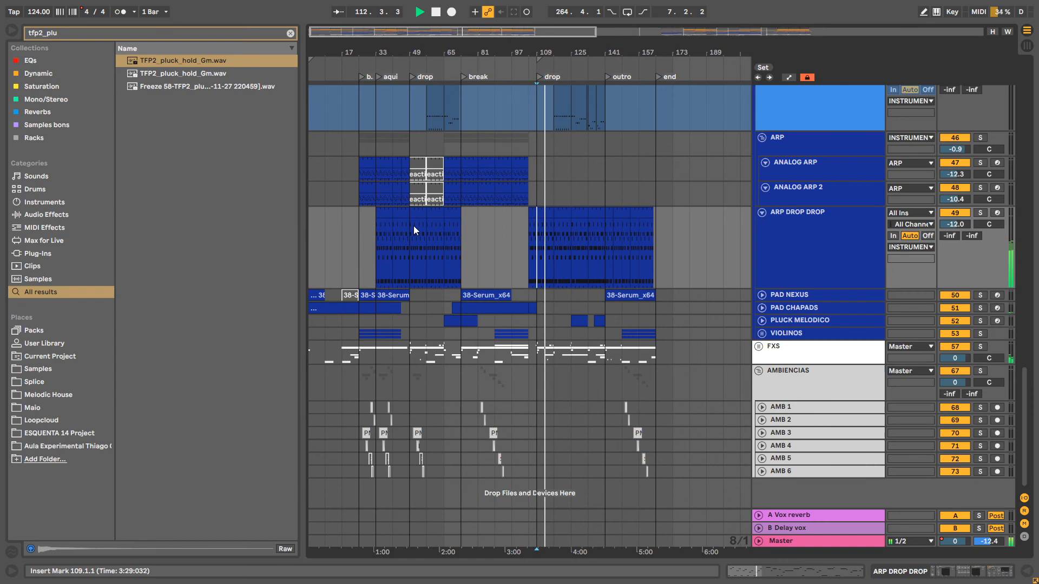
pyautogui.click(762, 295)
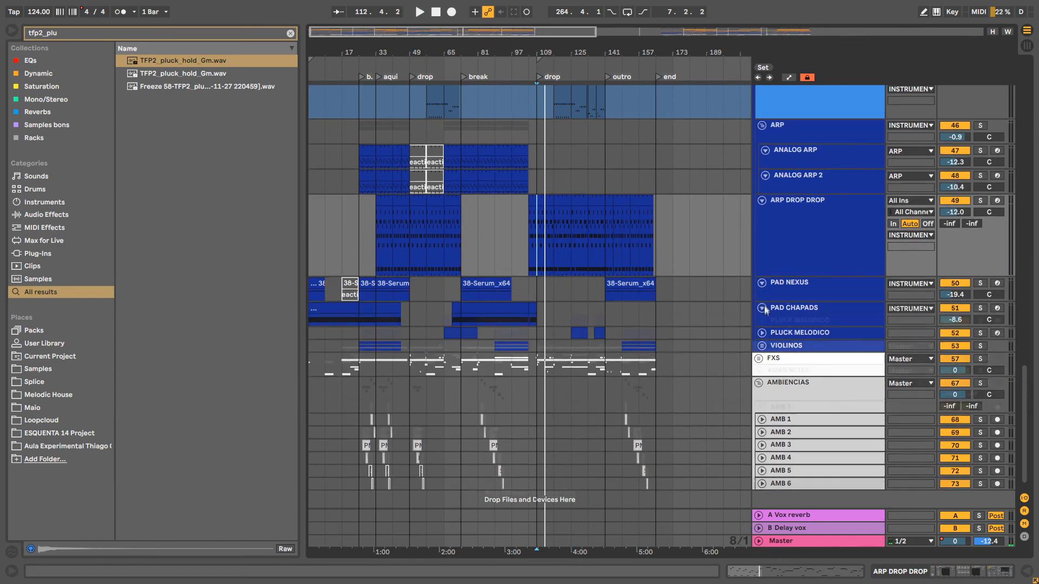
pyautogui.click(764, 304)
pyautogui.click(762, 321)
pyautogui.click(762, 346)
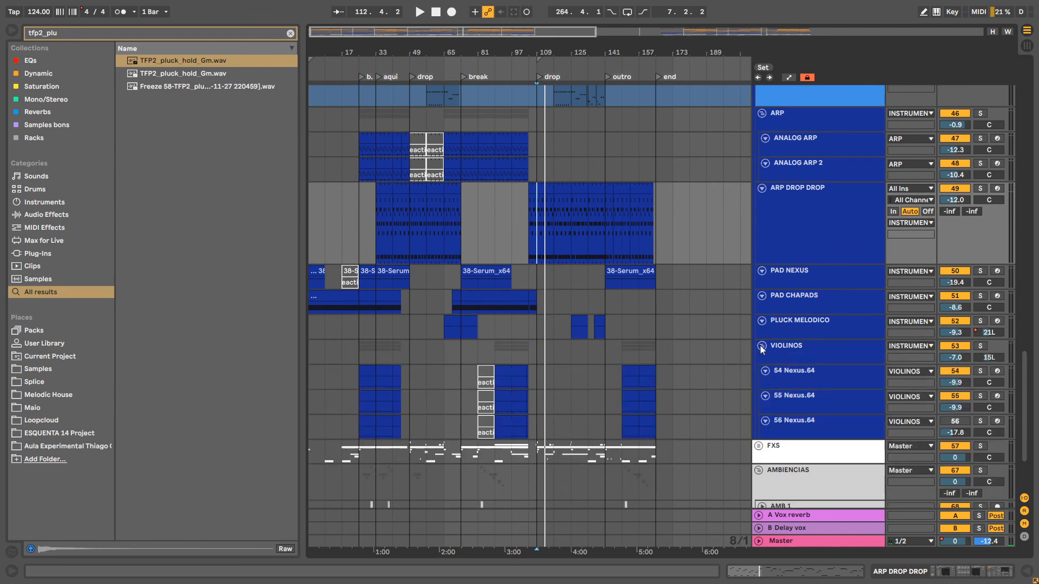
# Solo PAD NEXUS, display its devices and play its clip from the start of the break at bar 73
pyautogui.moveTo(499, 44); pyautogui.dragTo(542, 96)
pyautogui.click(498, 271)
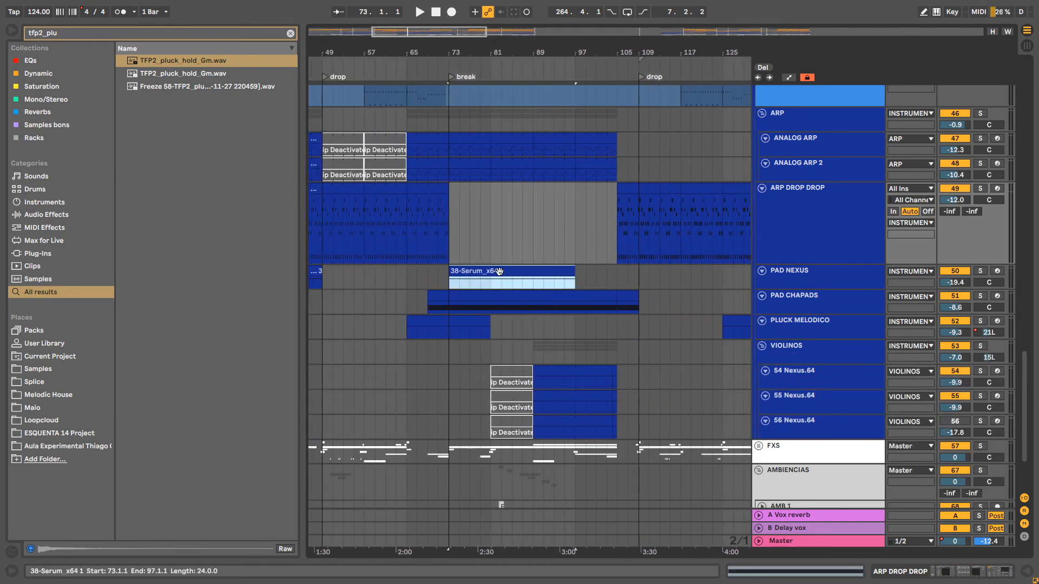
pyautogui.click(981, 271)
pyautogui.doubleClick(804, 271)
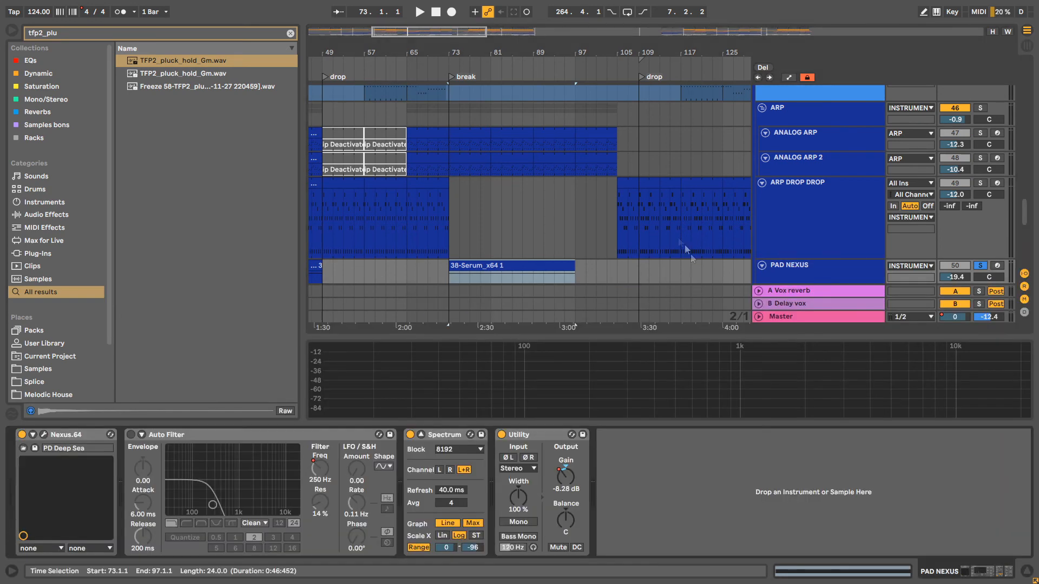
pyautogui.scroll(-3, 685, 248)
pyautogui.press('space')
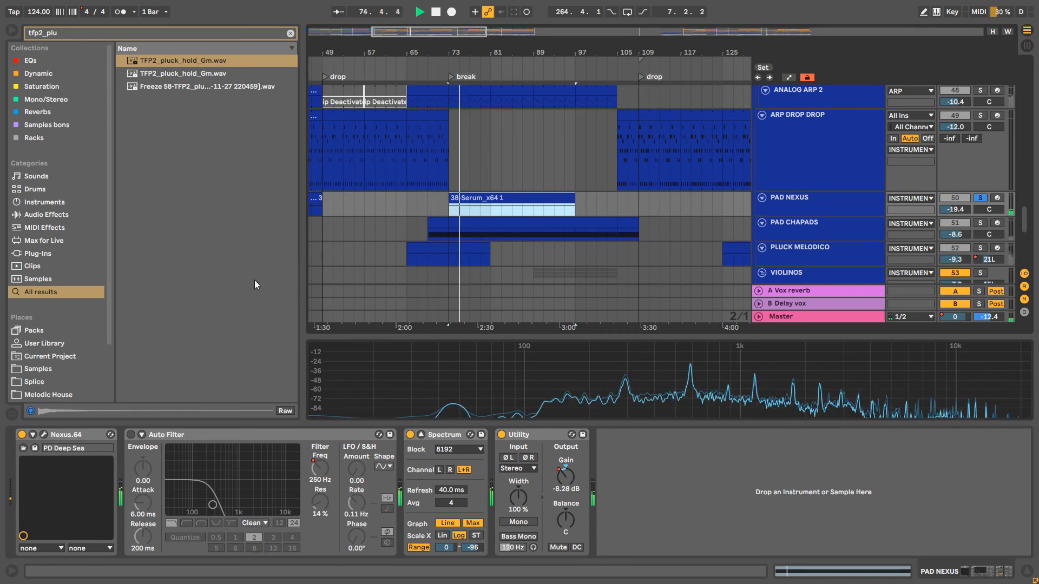
pyautogui.press('space')
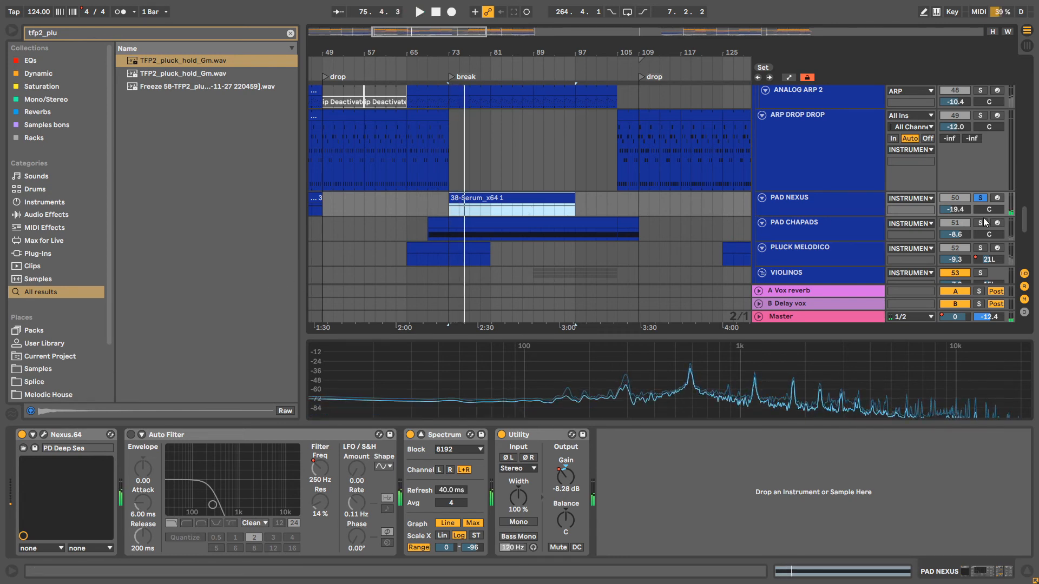
# Solo PAD CHAPADS, play it into the break, and try its volume at 3.3 dB before undoing that change
pyautogui.click(980, 222)
pyautogui.click(562, 236)
pyautogui.press('space')
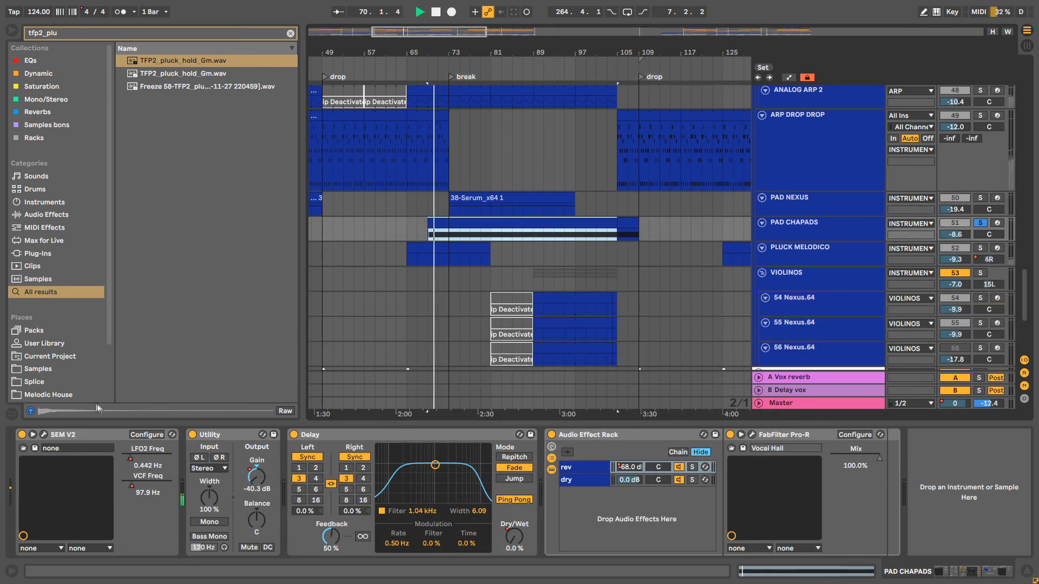
pyautogui.click(450, 237)
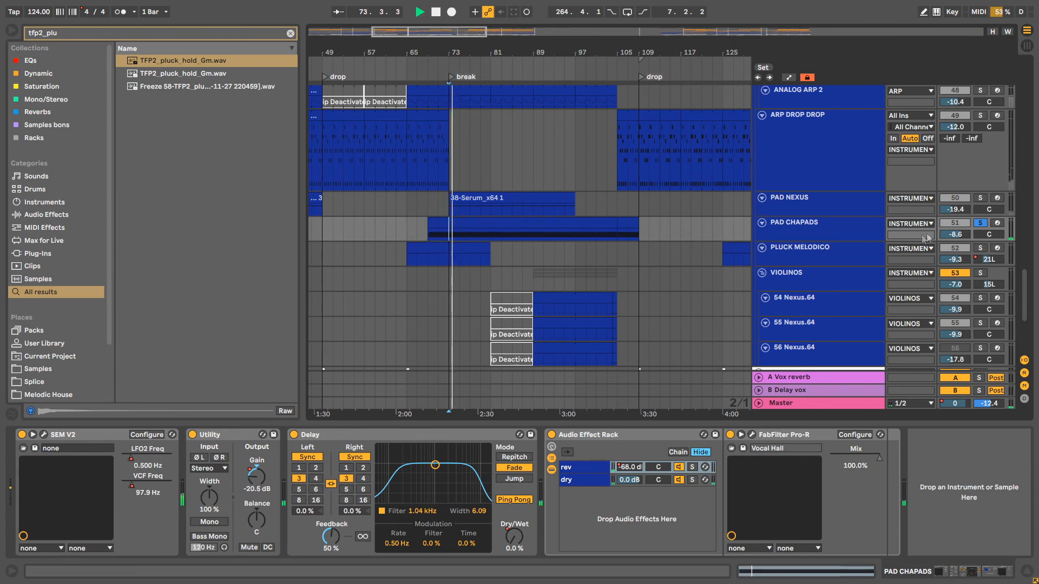
pyautogui.moveTo(954, 235); pyautogui.dragTo(955, 205)
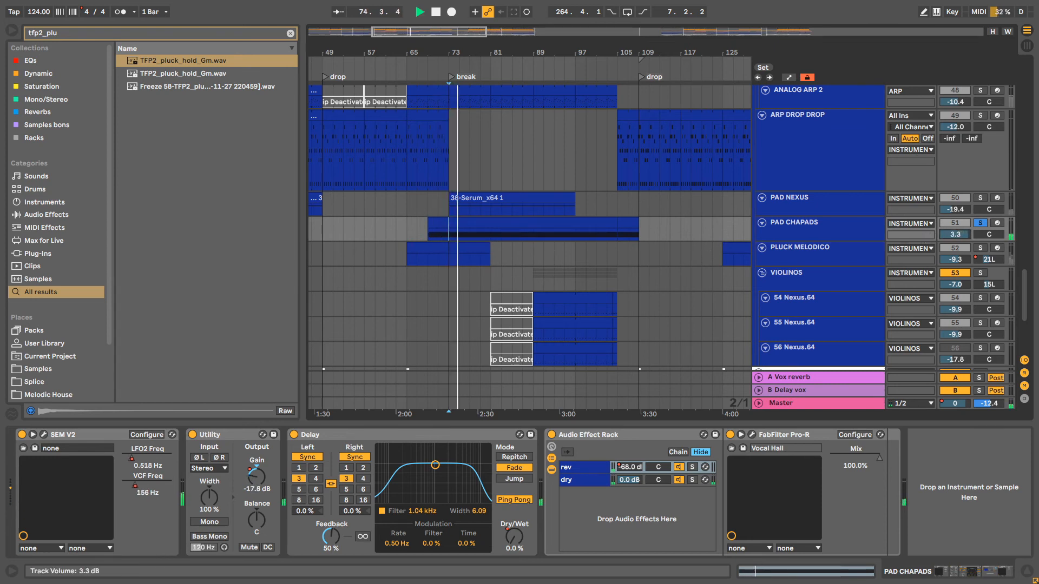
pyautogui.hotkey('ctrl', 'z')
pyautogui.press('space')
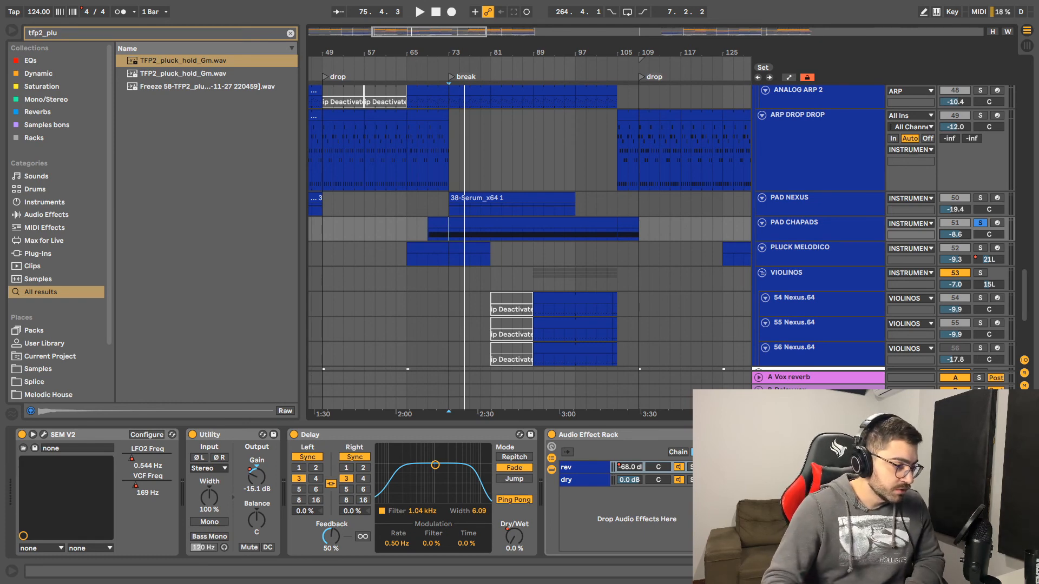
# Display the PLUCK MELODICO devices, enlarge the track and bring its clip around bar 69 into closer view
pyautogui.click(821, 252)
pyautogui.scroll(-1, 821, 253)
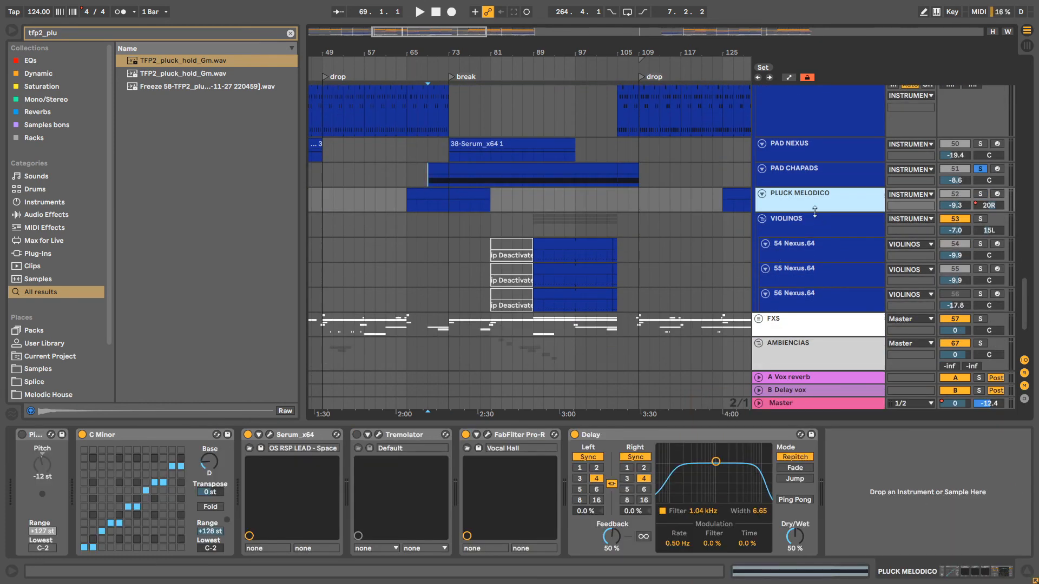
pyautogui.moveTo(815, 212); pyautogui.dragTo(815, 292)
pyautogui.moveTo(433, 54); pyautogui.dragTo(433, 82)
pyautogui.scroll(-4, 489, 209)
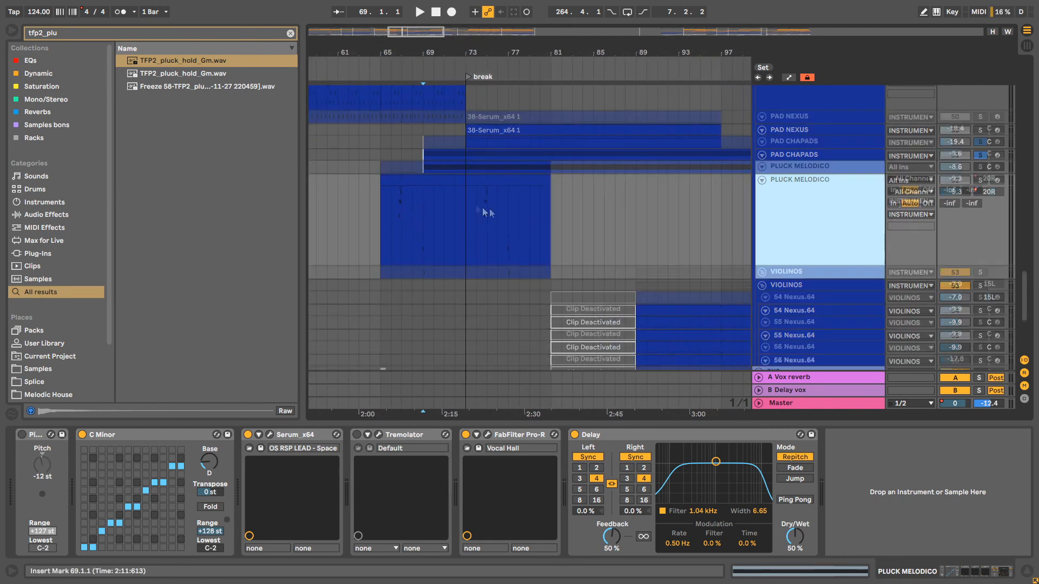
# Solo the 54 Nexus.64 violin layer, open its clip at bar 89 and play it
pyautogui.hscroll(4, 734, 160)
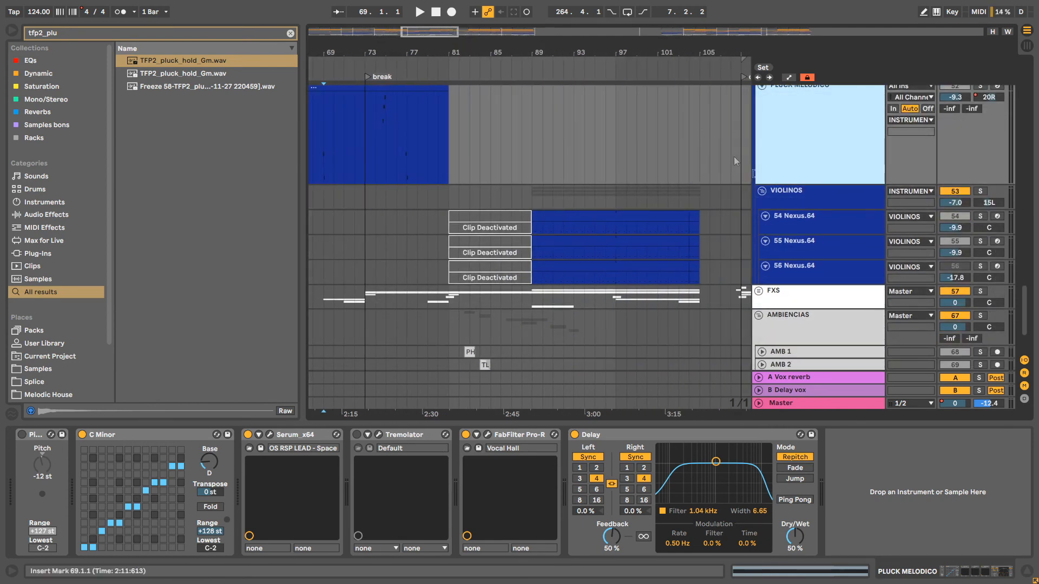
pyautogui.click(811, 226)
pyautogui.click(980, 216)
pyautogui.press('space')
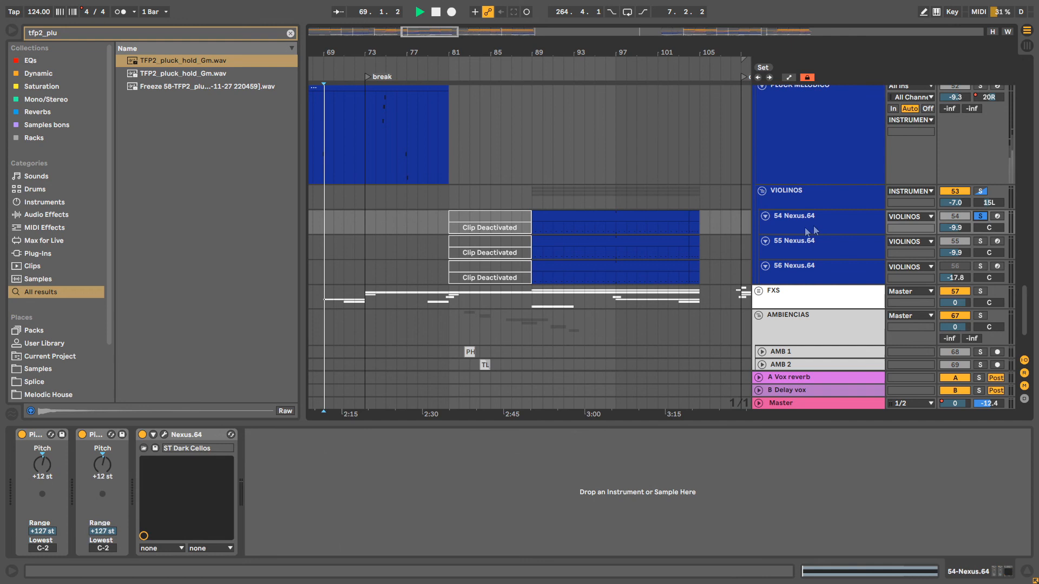
pyautogui.doubleClick(557, 227)
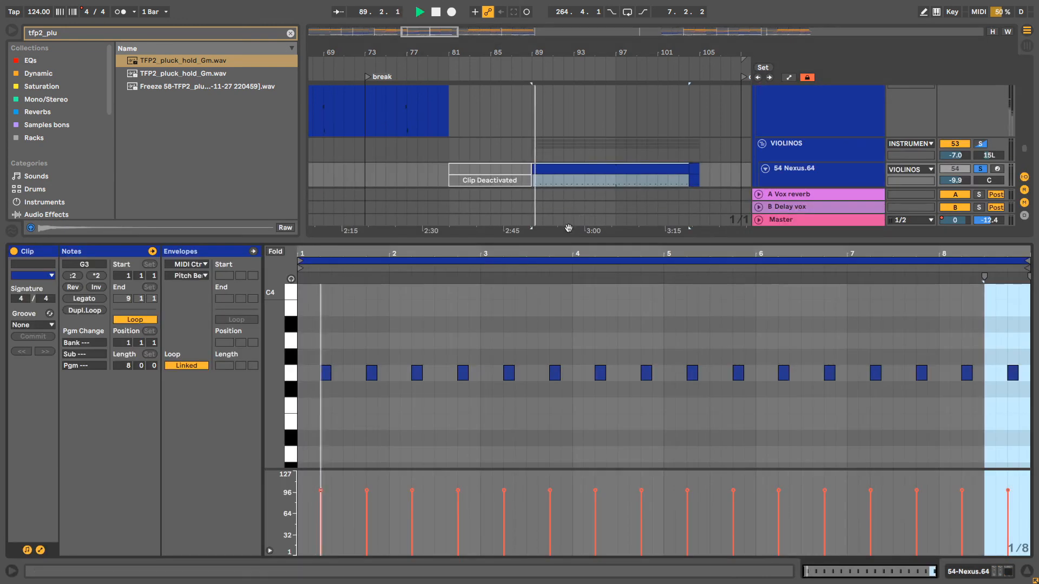
pyautogui.scroll(-3, 788, 169)
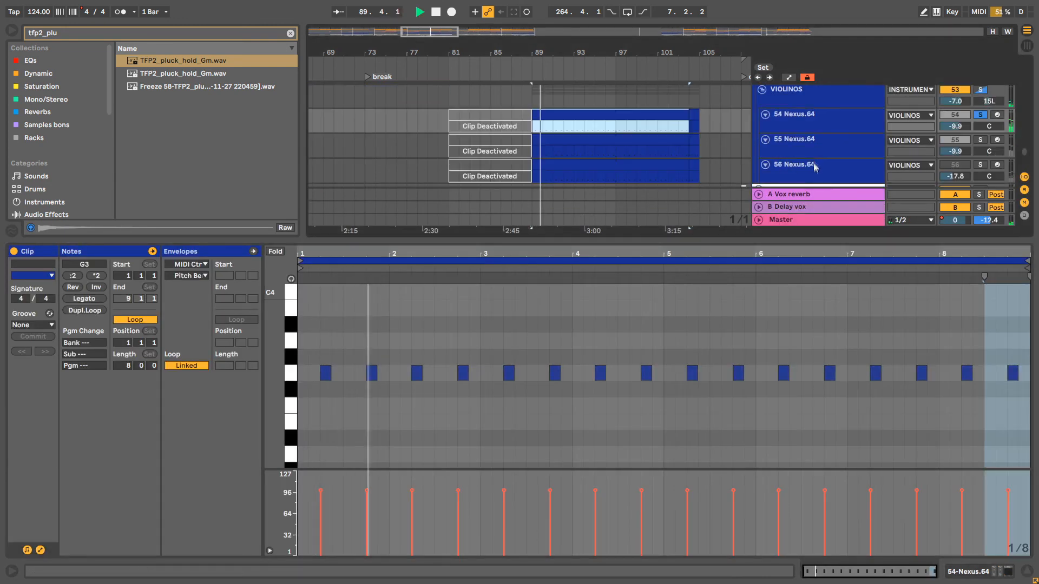
# Compare the violin layers by replaying 54 Nexus.64 and then soloing 55 Nexus.64
pyautogui.click(978, 116)
pyautogui.press('space')
pyautogui.press('space')
pyautogui.click(979, 117)
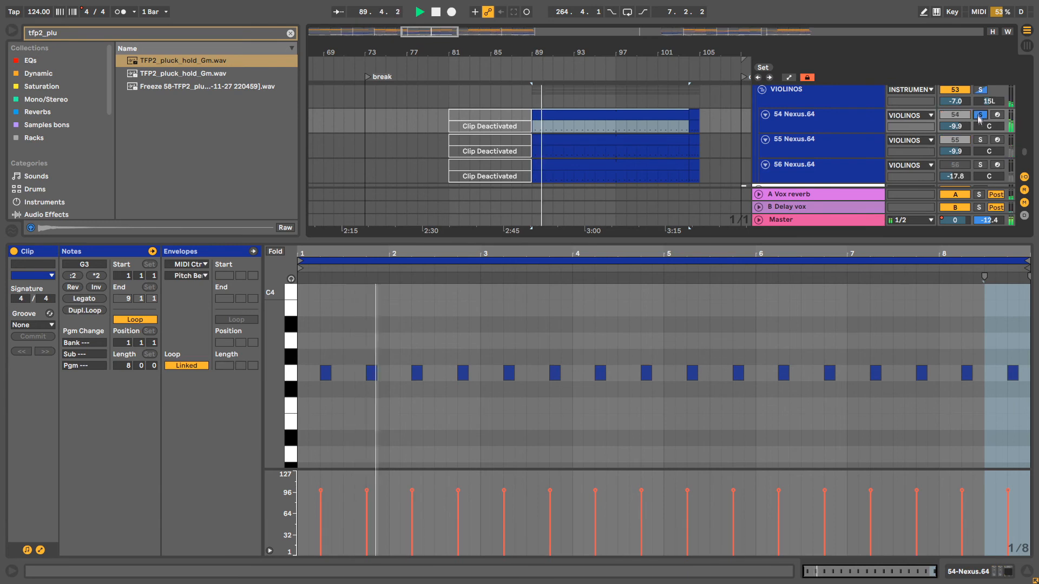
pyautogui.moveTo(530, 53); pyautogui.dragTo(550, 66)
pyautogui.click(979, 141)
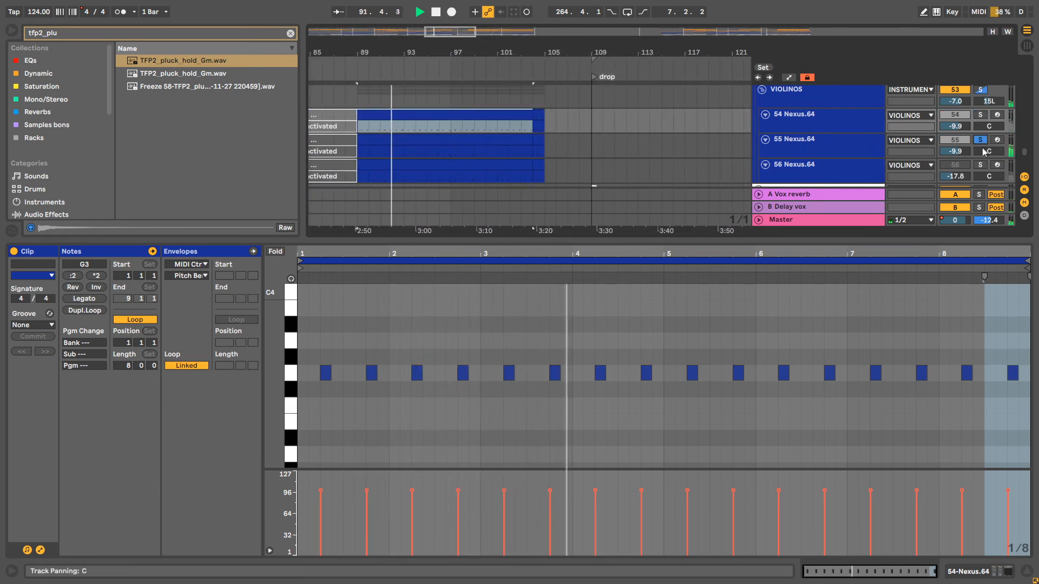
# Delete the unused 56 Nexus.64 track, stop playback and close the clip view
pyautogui.click(841, 173)
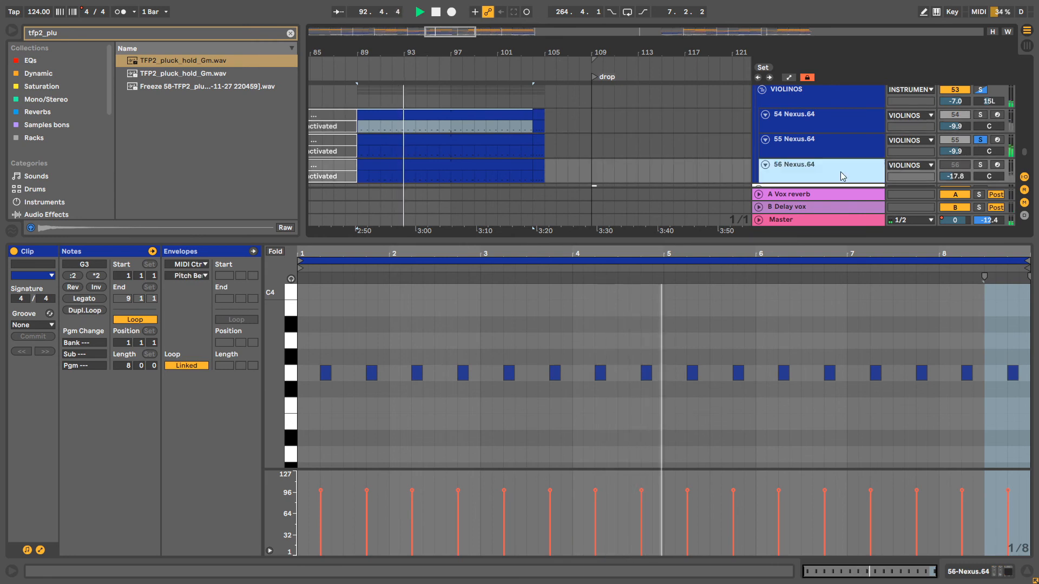
pyautogui.press('Delete')
pyautogui.press('space')
pyautogui.click(1026, 571)
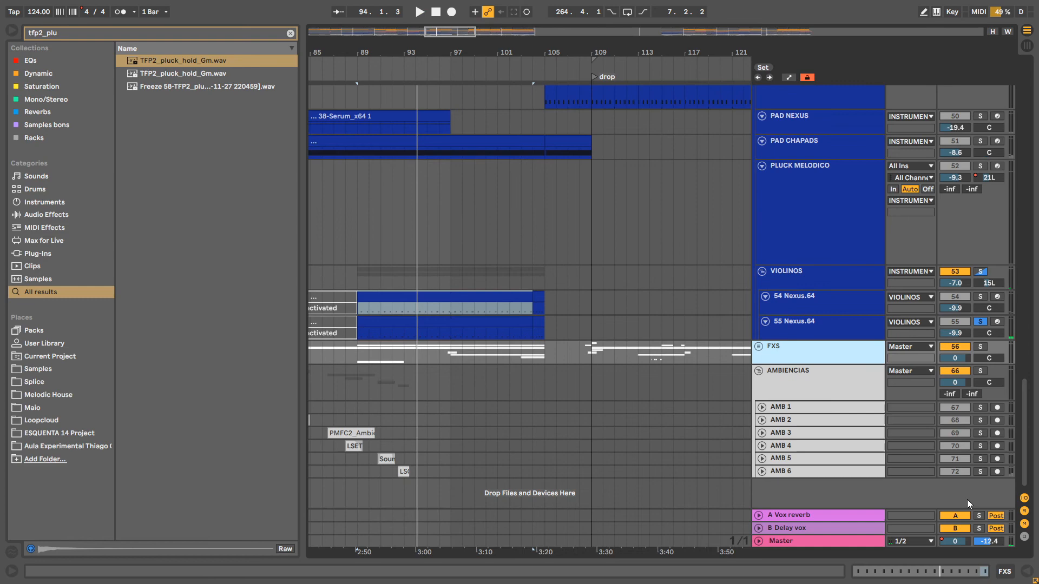
# Play the VIOLINOS group soloed in the break, and unsolo it to hear the whole arrangement
pyautogui.scroll(1, 583, 236)
pyautogui.scroll(1, 583, 237)
pyautogui.moveTo(470, 54); pyautogui.dragTo(540, 22)
pyautogui.click(980, 367)
pyautogui.press('space')
pyautogui.click(979, 366)
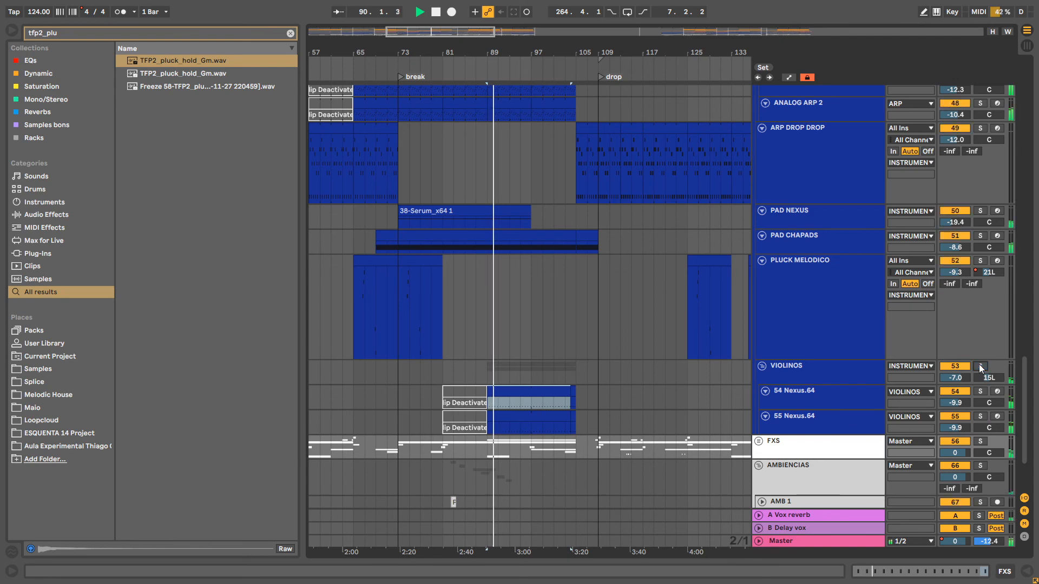
# Open the 54 Nexus.64 clip at bar 89, select all its G3 notes and play them in the arrangement
pyautogui.click(529, 391)
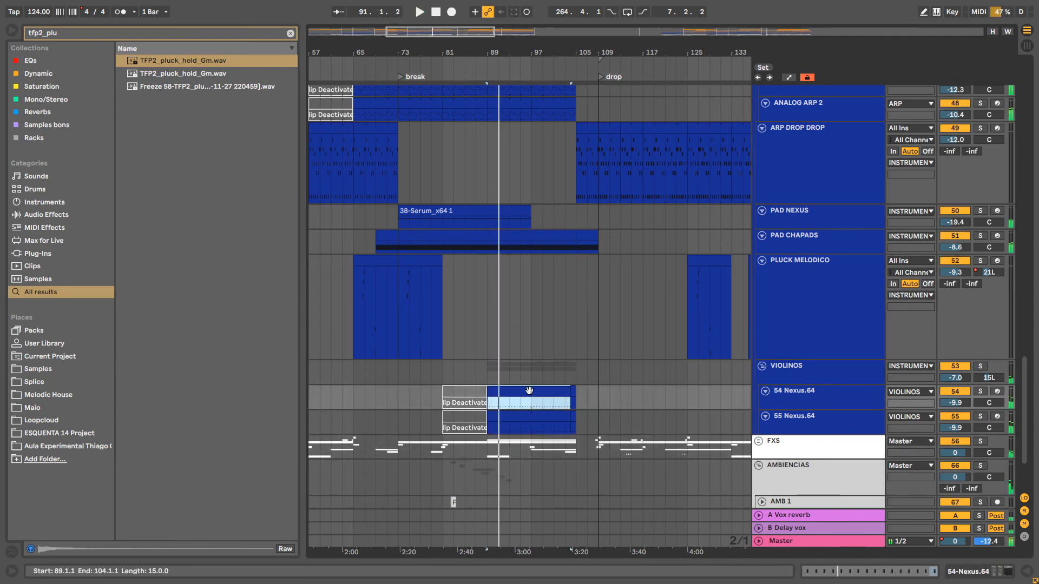
pyautogui.doubleClick(530, 390)
pyautogui.moveTo(302, 373); pyautogui.dragTo(355, 406)
pyautogui.moveTo(323, 334); pyautogui.dragTo(1034, 486)
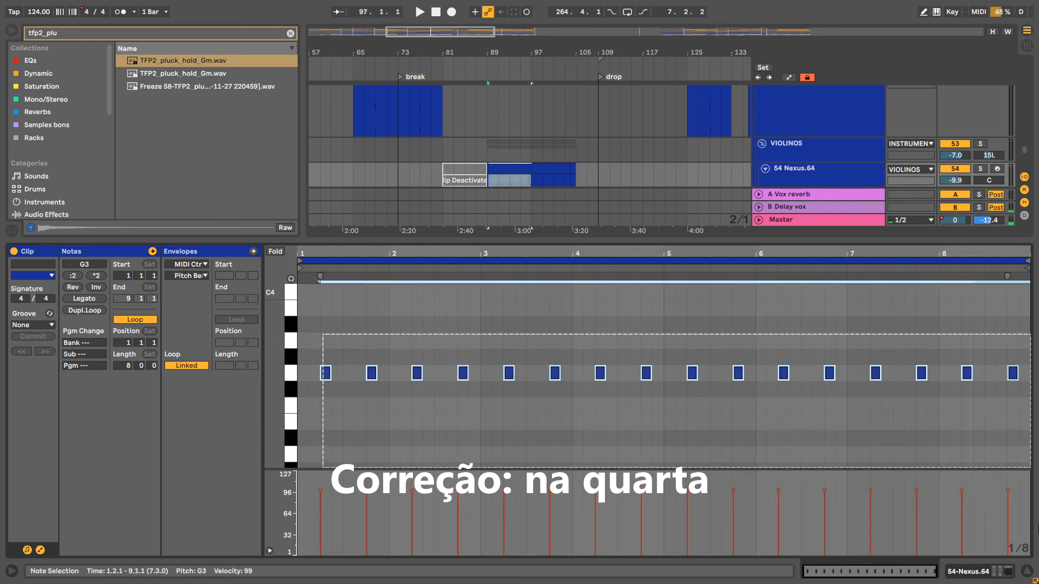
pyautogui.press('space')
pyautogui.press('space')
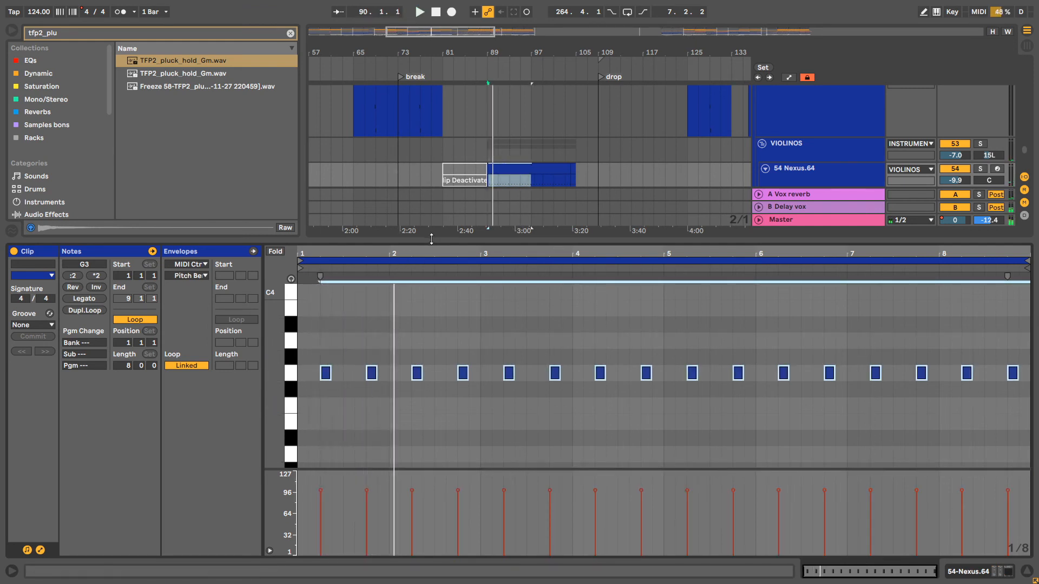
# Shrink the clip view, display the PLUCK MELODICO devices and set the playback start at bar 65 on that track
pyautogui.moveTo(441, 238); pyautogui.dragTo(441, 417)
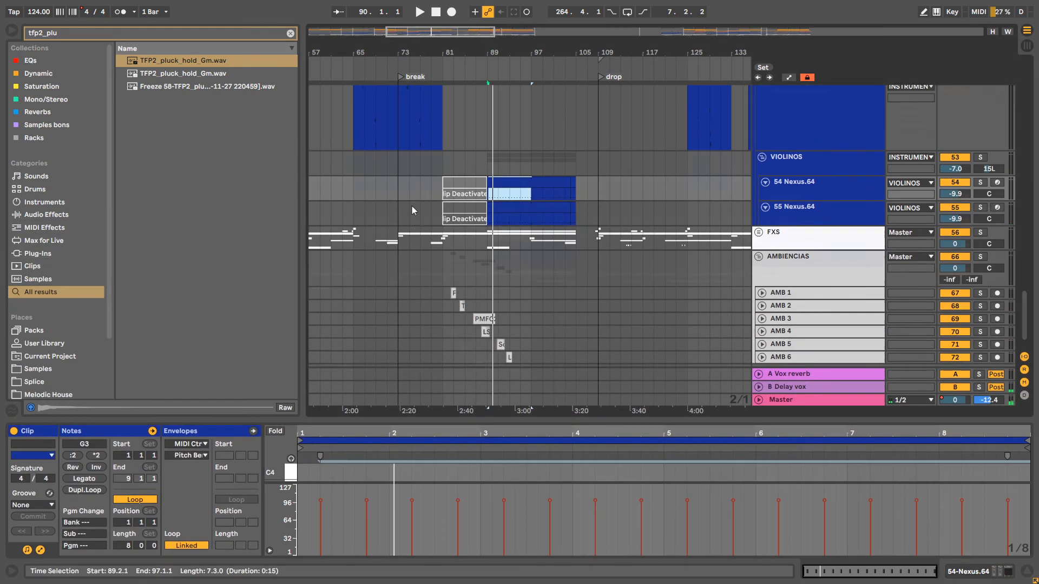
pyautogui.scroll(2, 412, 205)
pyautogui.moveTo(358, 56); pyautogui.dragTo(378, 100)
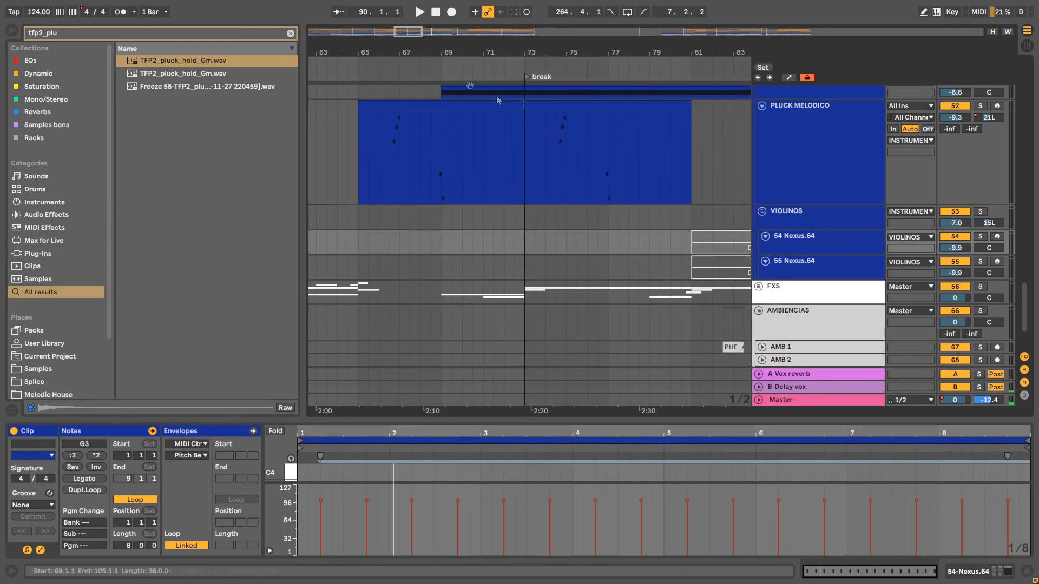
pyautogui.doubleClick(821, 130)
pyautogui.scroll(1, 459, 204)
pyautogui.click(362, 177)
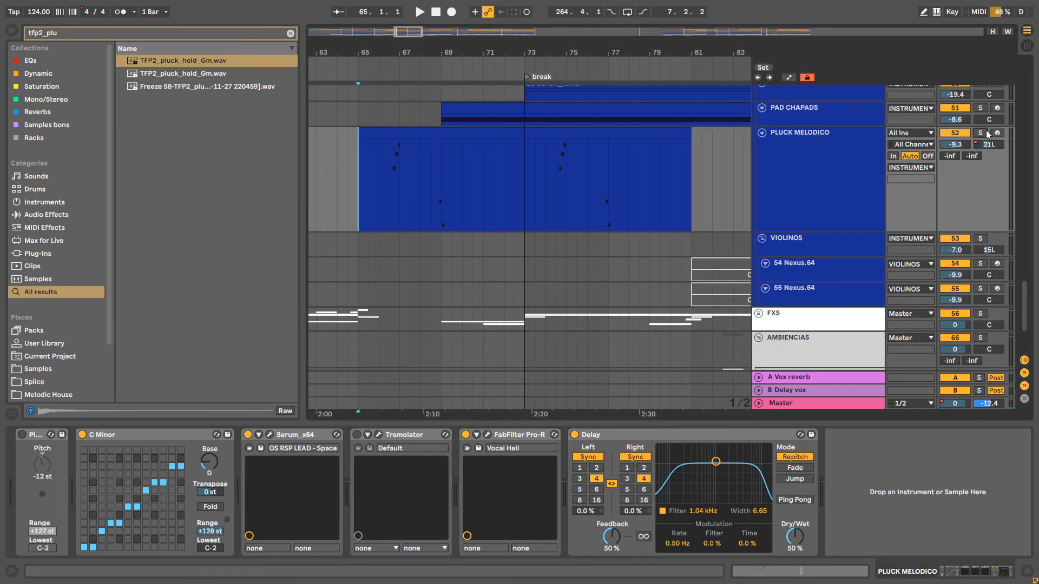
# Hide the browser, solo the VOCAL group together with PLUCK MELODICO and return to the PLUCK MELODICO track
pyautogui.scroll(15, 854, 226)
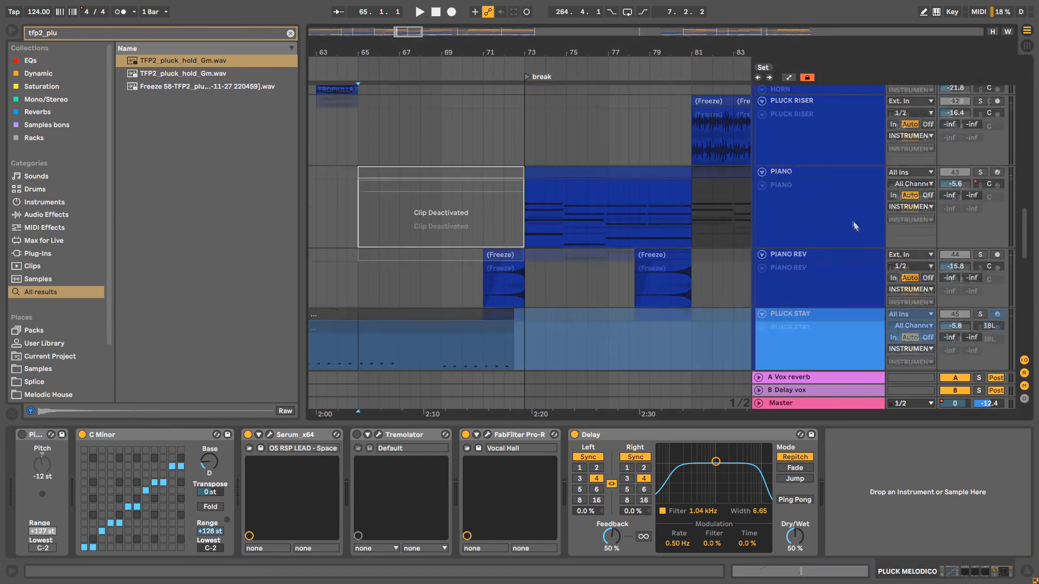
pyautogui.scroll(4, 854, 226)
pyautogui.click(13, 33)
pyautogui.scroll(10, 336, 141)
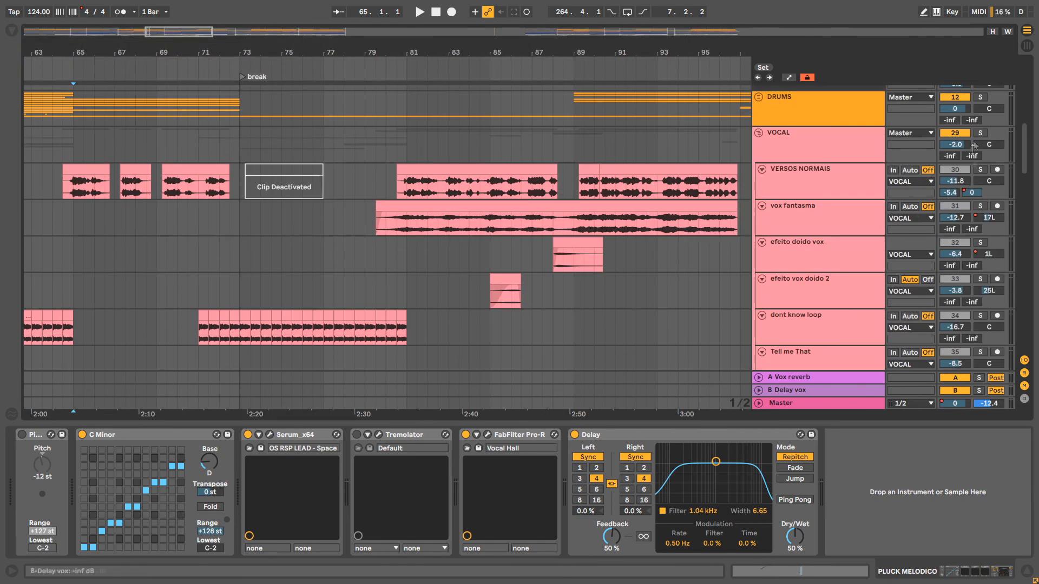
pyautogui.click(981, 132)
pyautogui.press('-')
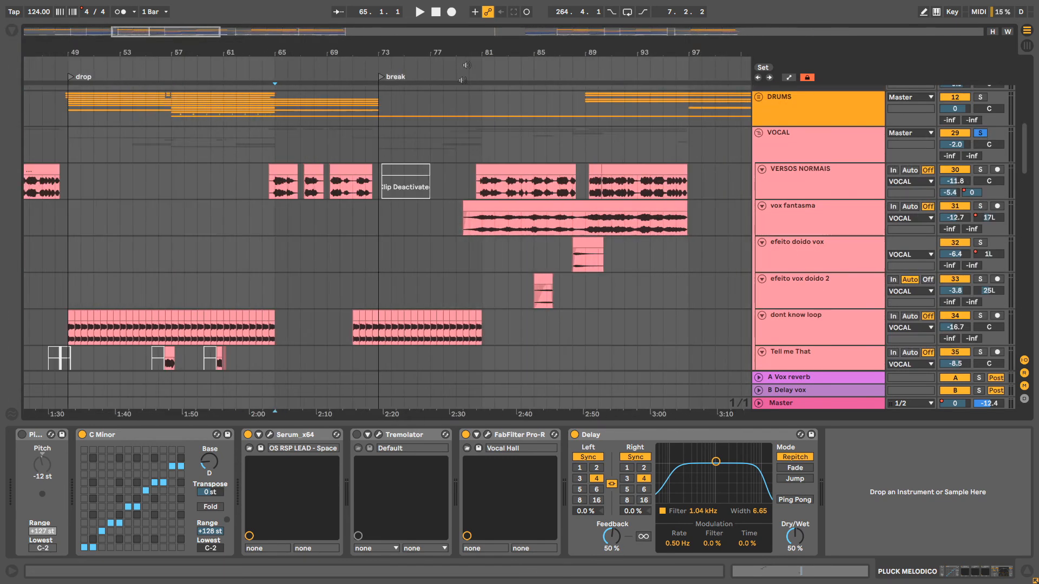
pyautogui.scroll(-10, 320, 176)
pyautogui.scroll(-15, 300, 207)
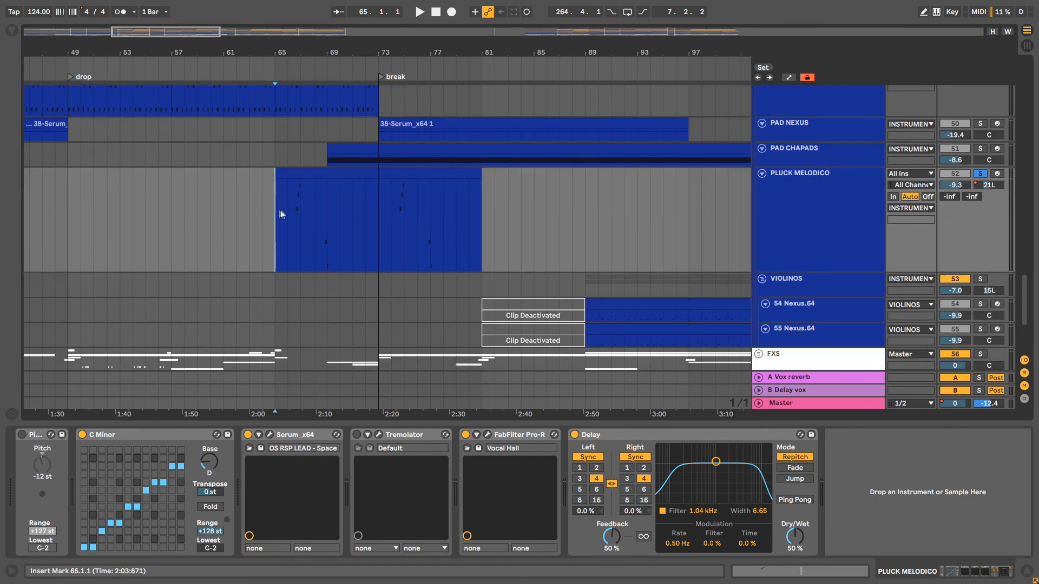
# Open the PLUCK MELODICO clip that starts at bar 65 and enlarge its note editor
pyautogui.moveTo(278, 215); pyautogui.dragTo(288, 217)
pyautogui.click(276, 207)
pyautogui.doubleClick(302, 173)
pyautogui.moveTo(519, 422); pyautogui.dragTo(552, 230)
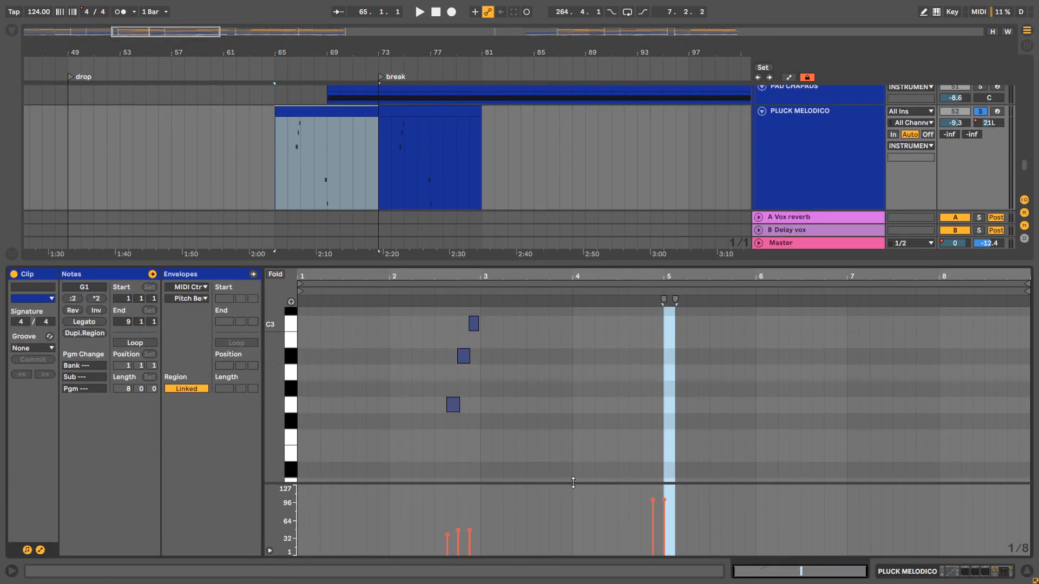
# Enlarge the note area of the PLUCK MELODICO clip and play it soloed from bar 65, following its notes
pyautogui.moveTo(573, 482); pyautogui.dragTo(573, 529)
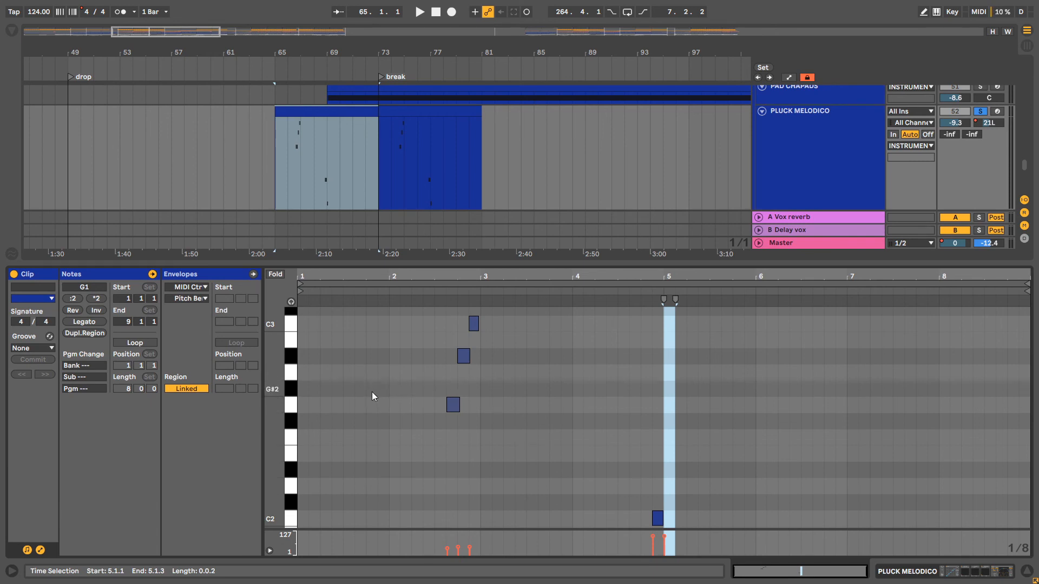
pyautogui.press('space')
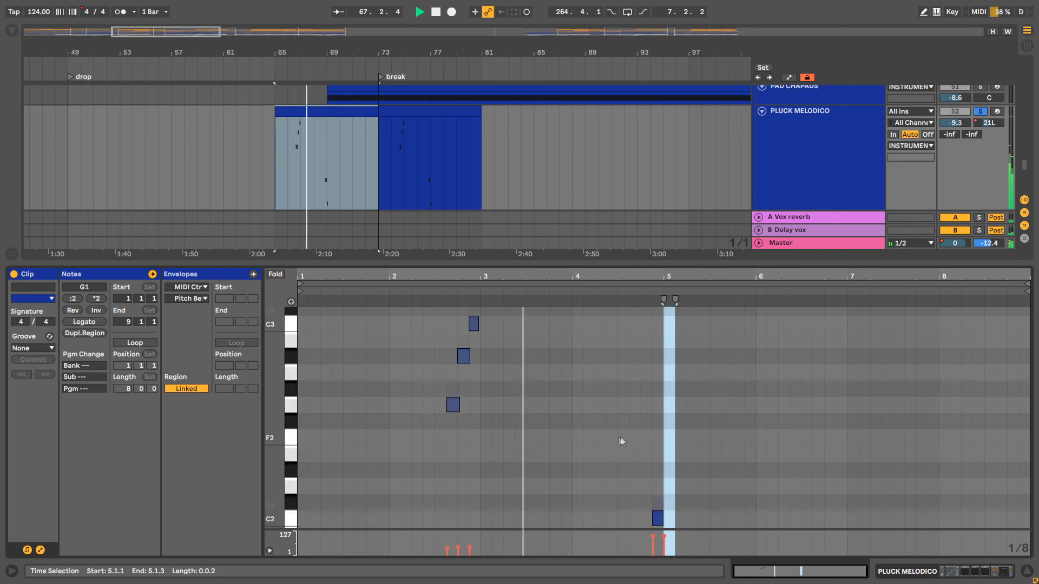
pyautogui.scroll(-5, 621, 441)
# Place the insert mark at 5.2.3 in the clip, remove the PLUCK MELODICO solo and play it within the arrangement
pyautogui.click(699, 378)
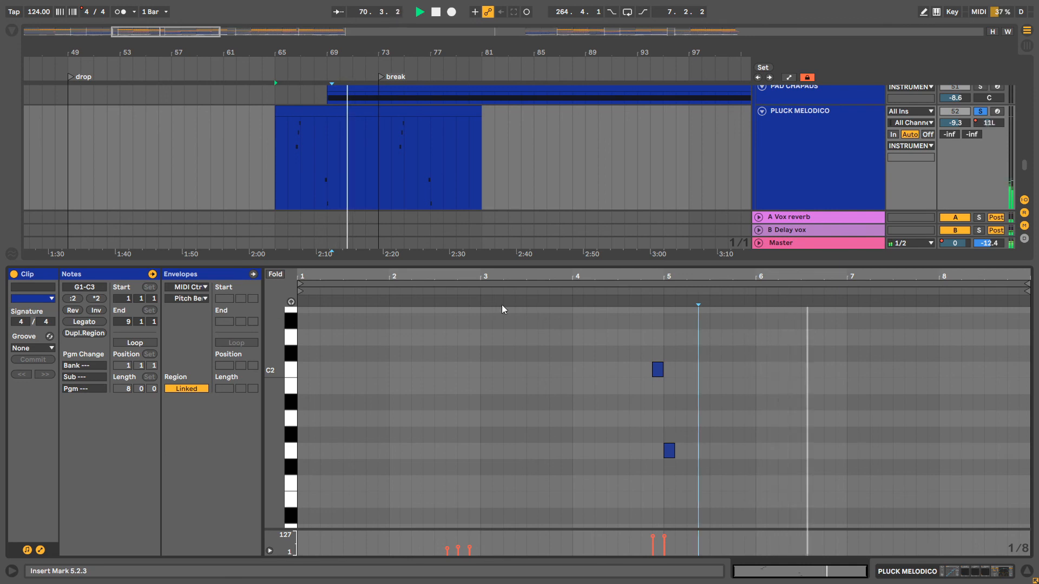
pyautogui.scroll(4, 788, 394)
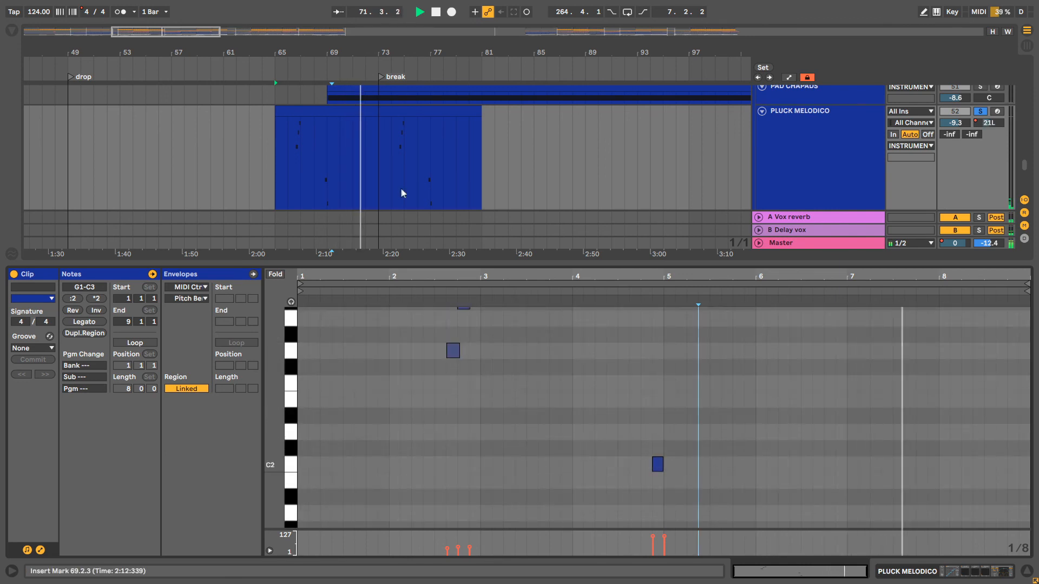
pyautogui.click(980, 112)
pyautogui.press('space')
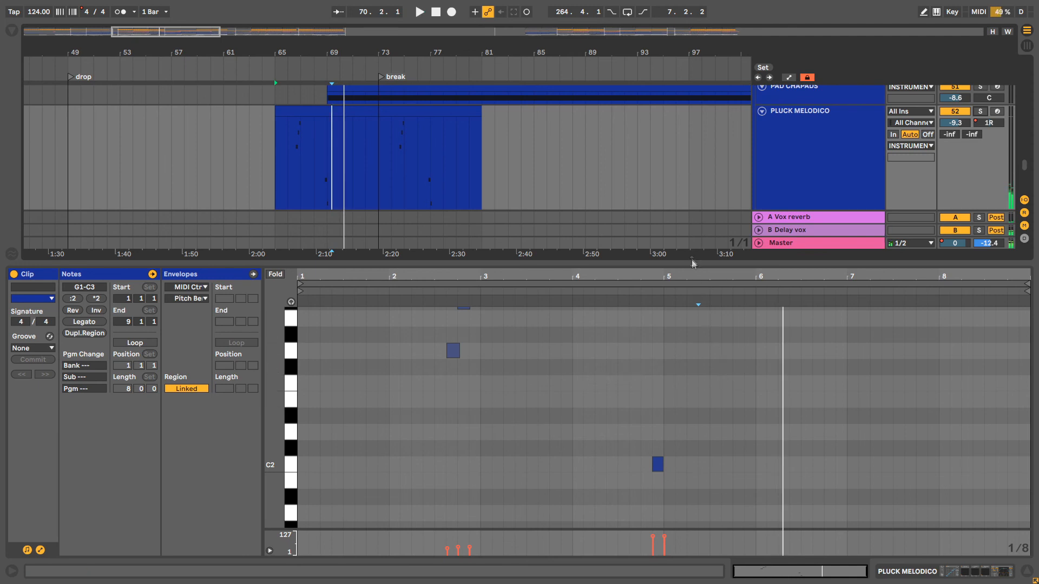
# Show only the used pitches of the PLUCK MELODICO clip at bar 65 and shrink the clip view to reveal more tracks
pyautogui.moveTo(693, 265); pyautogui.dragTo(692, 401)
pyautogui.click(299, 141)
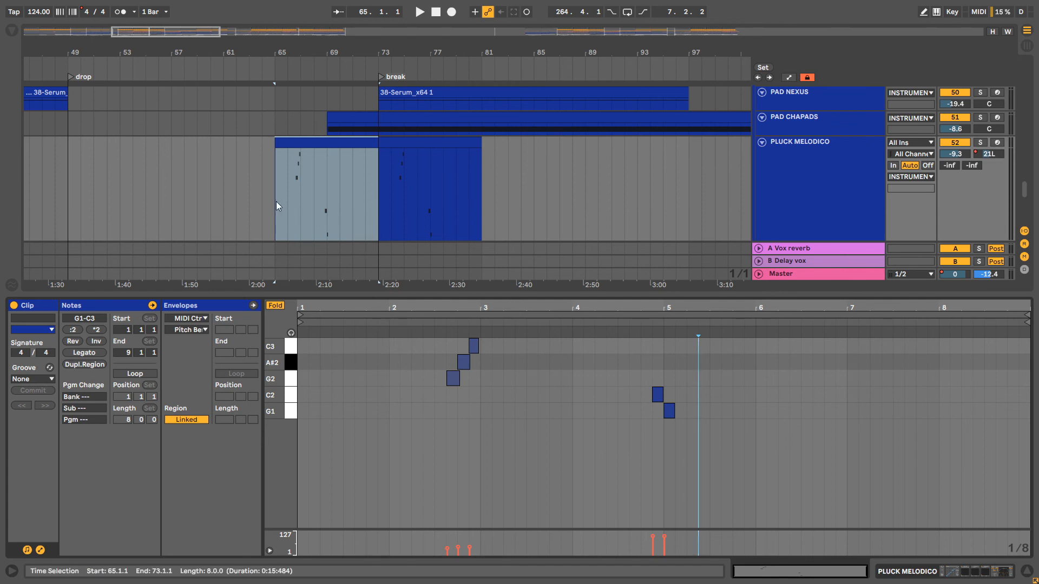
pyautogui.moveTo(276, 201); pyautogui.dragTo(287, 198)
pyautogui.click(306, 142)
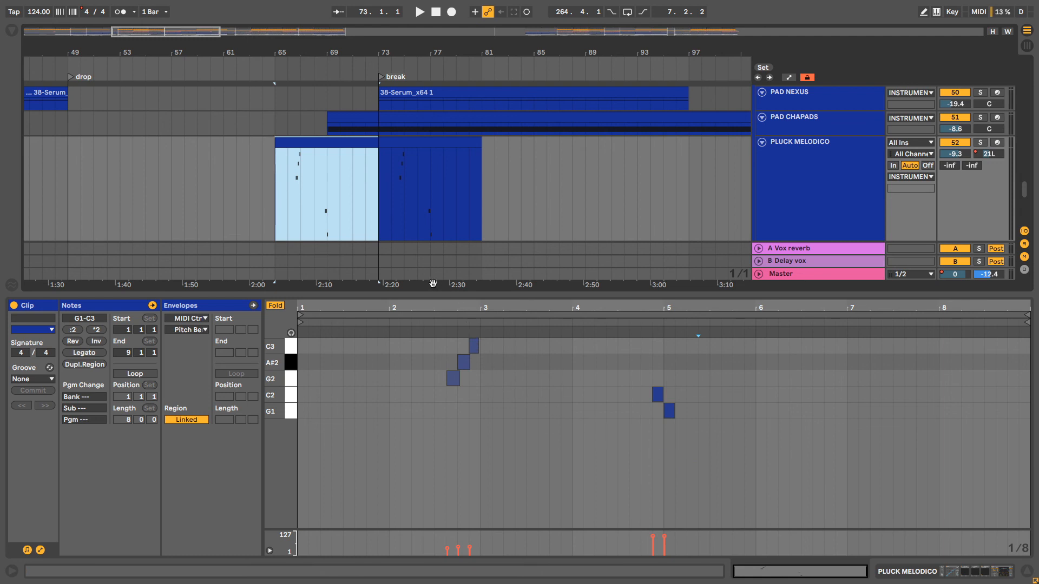
pyautogui.moveTo(432, 294); pyautogui.dragTo(439, 423)
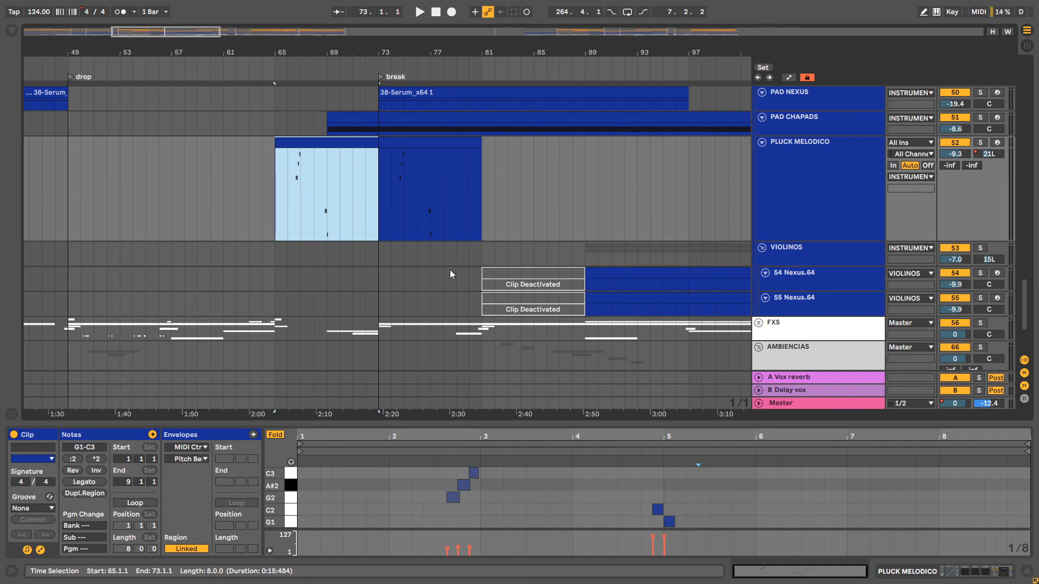
# Collapse the HORN, PLUCK RISER, PIANO, PIANO REV and PLUCK STAY tracks in the arrangement
pyautogui.scroll(-4, 520, 241)
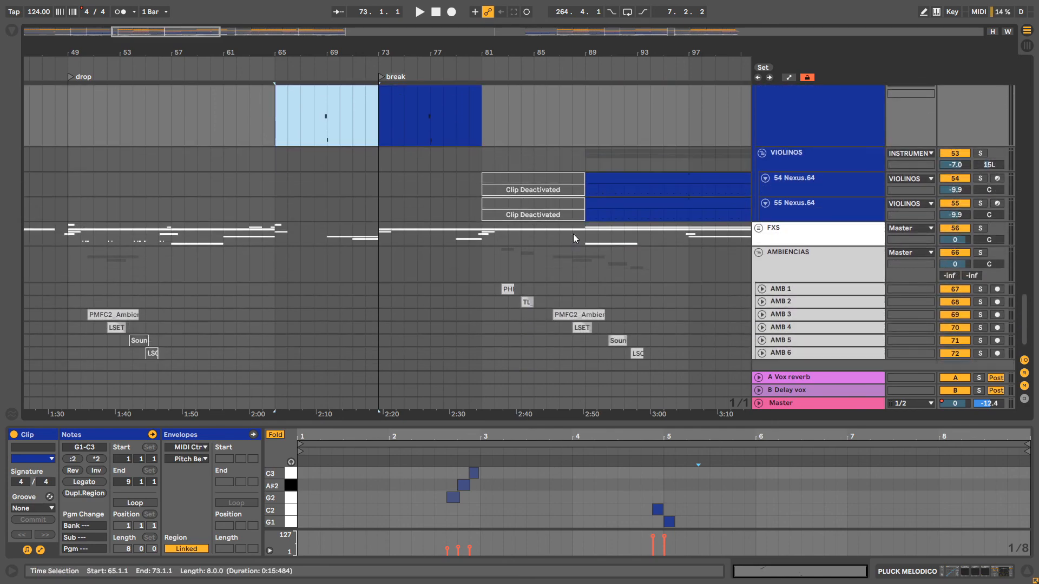
pyautogui.scroll(15, 556, 244)
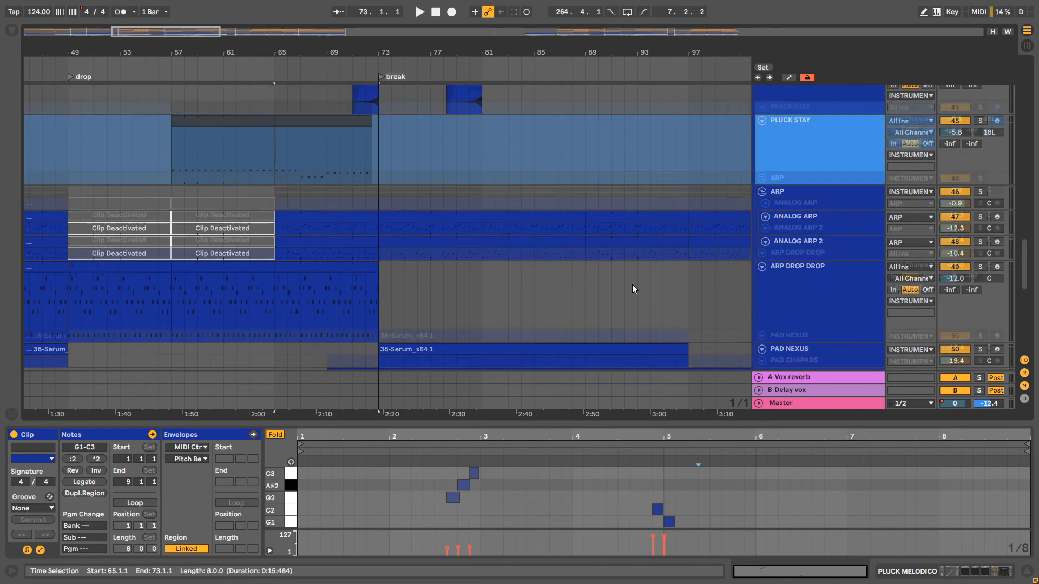
pyautogui.scroll(10, 787, 206)
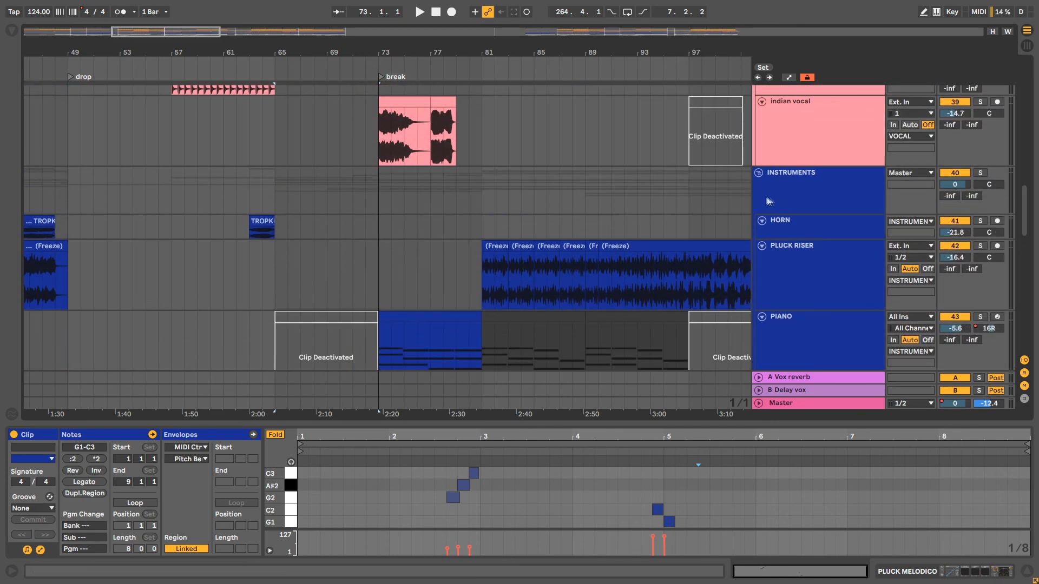
pyautogui.click(762, 222)
pyautogui.click(762, 233)
pyautogui.click(762, 246)
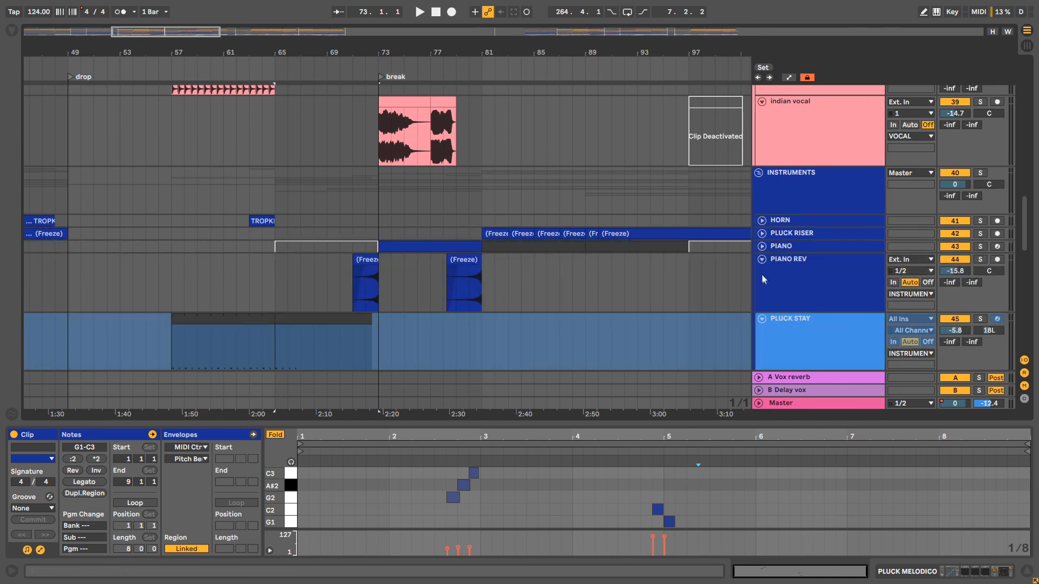
pyautogui.click(762, 259)
pyautogui.click(768, 274)
pyautogui.click(762, 267)
# Expand the AMB 1 track, display its devices and play its PHE_Ambience_Loop clip soloed
pyautogui.scroll(-12, 694, 286)
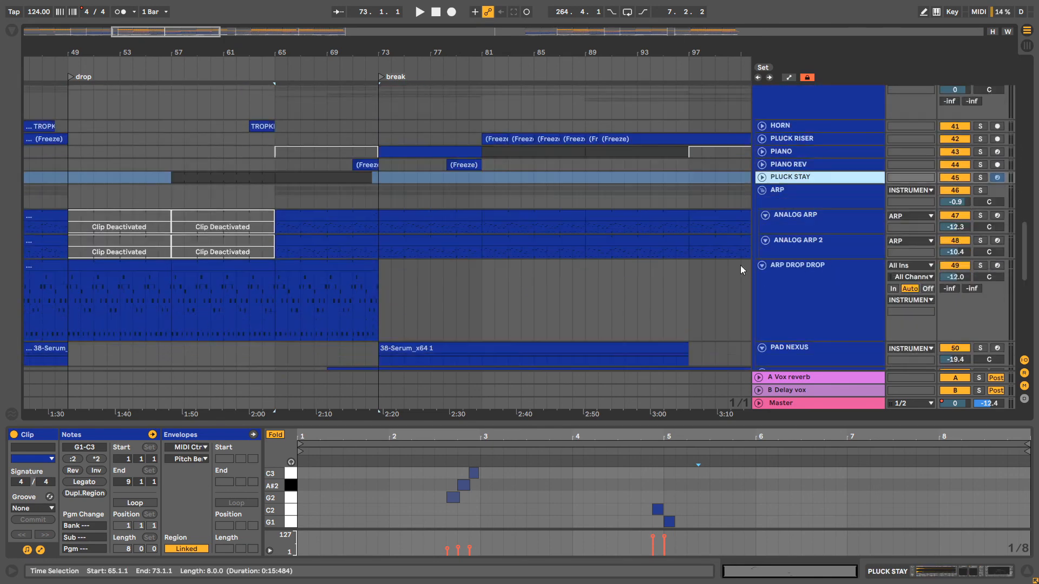
pyautogui.scroll(-8, 694, 285)
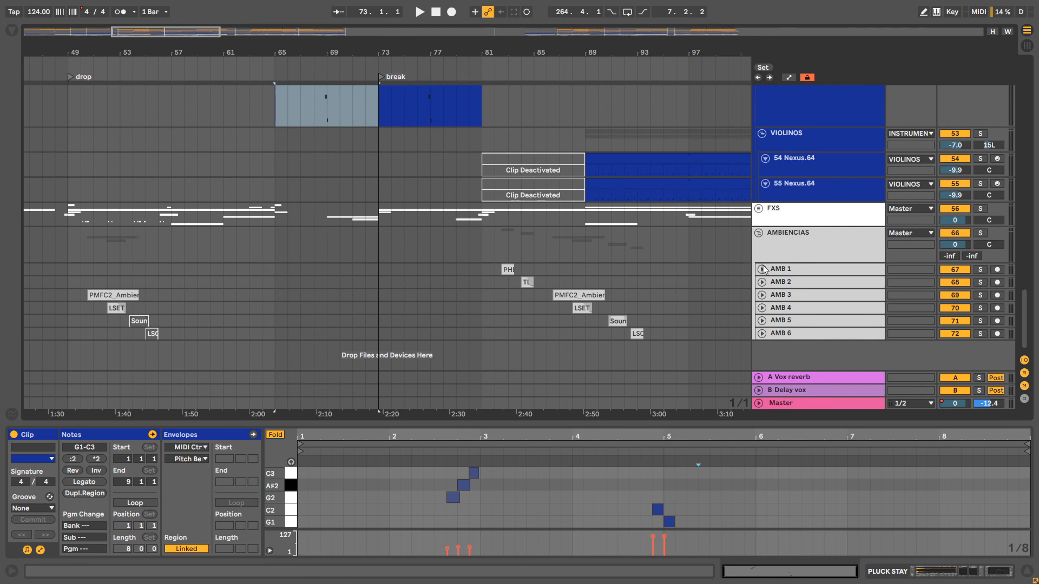
pyautogui.click(762, 268)
pyautogui.click(508, 279)
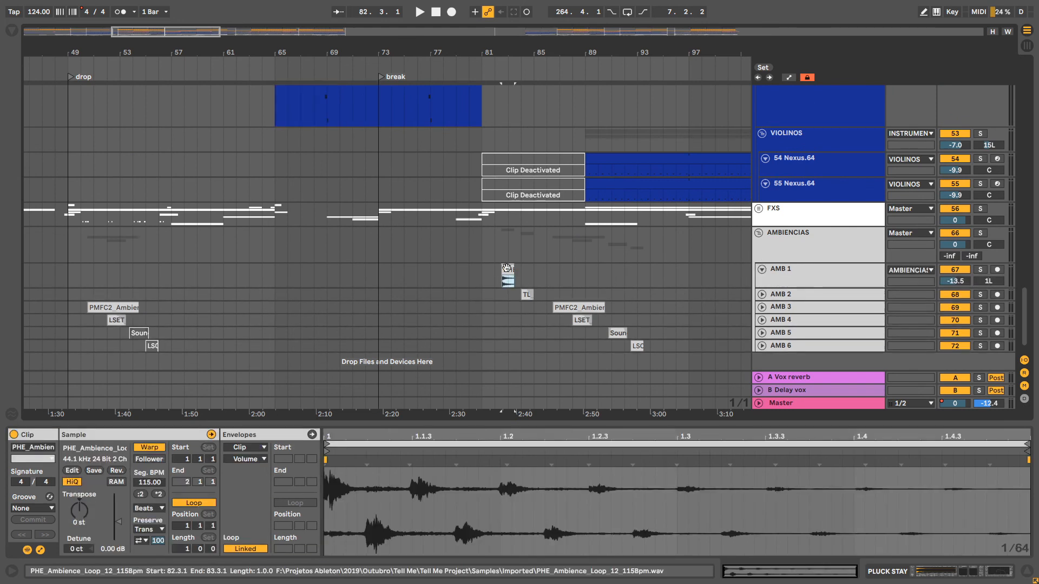
pyautogui.click(827, 284)
pyautogui.click(981, 270)
pyautogui.press('space')
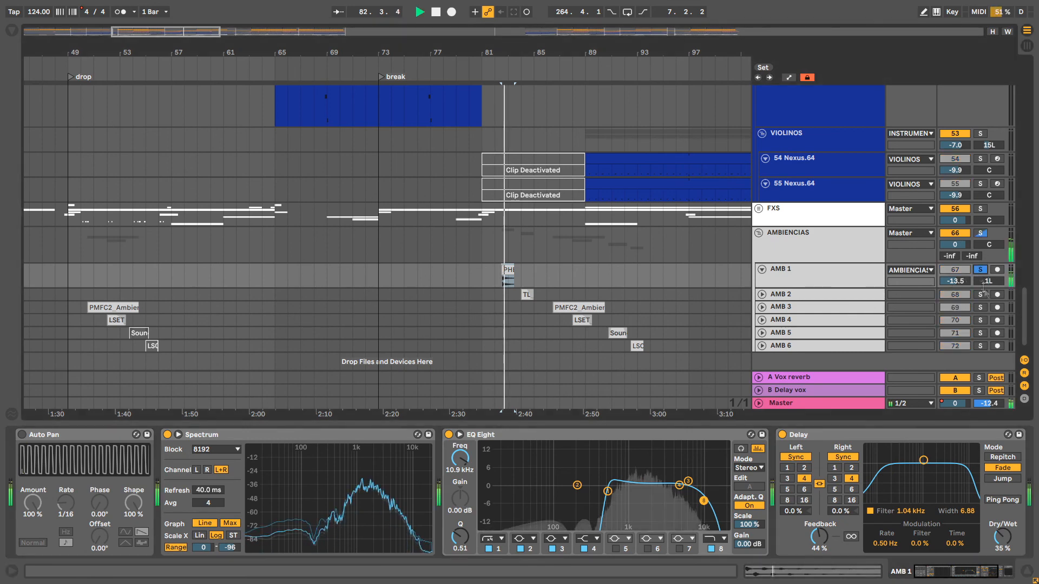
# Open the TL_Drums_Loop clip on AMB 2 and solo that track during playback
pyautogui.click(527, 294)
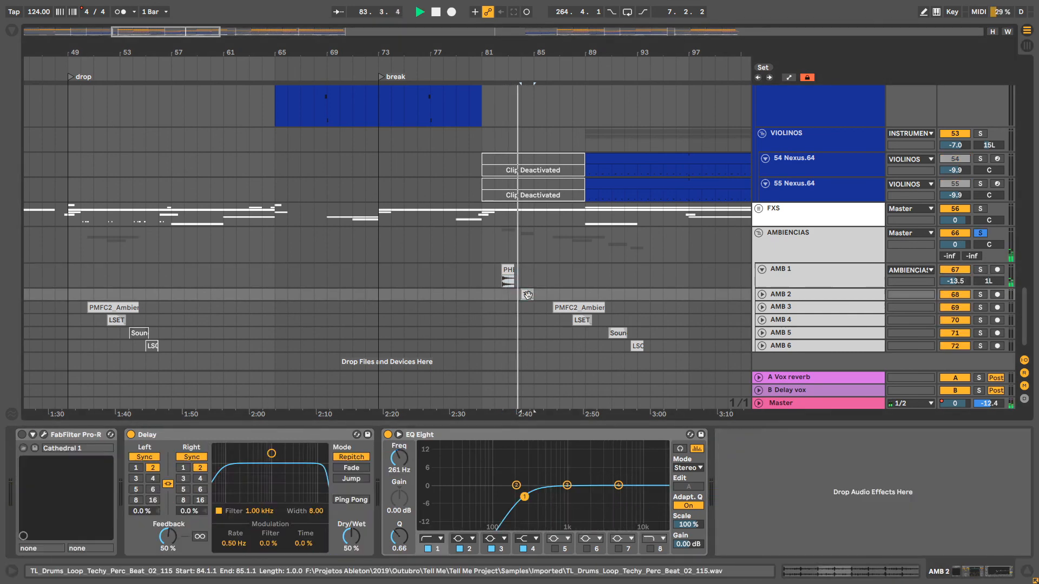
pyautogui.doubleClick(528, 295)
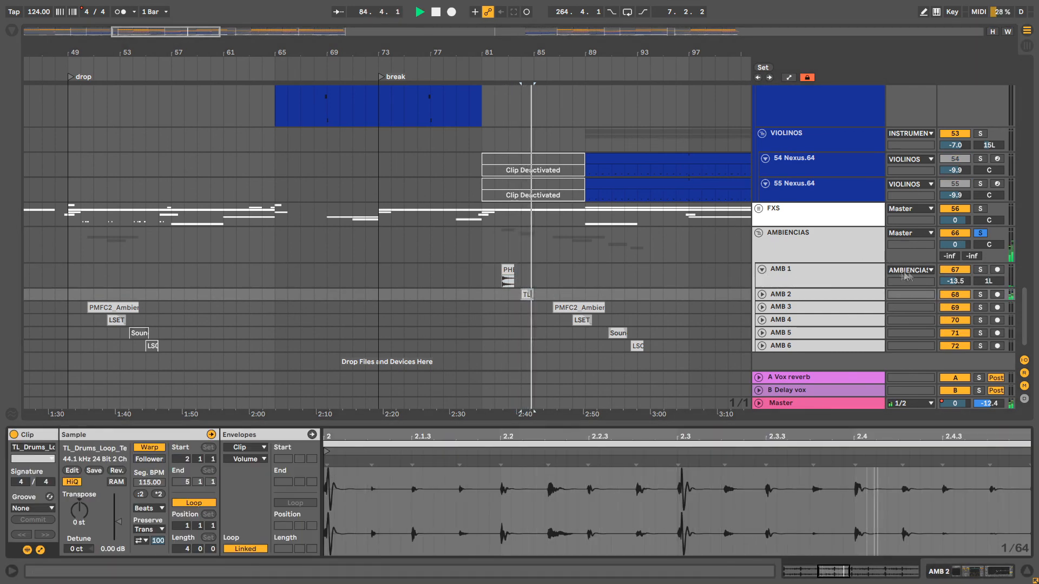
pyautogui.click(980, 295)
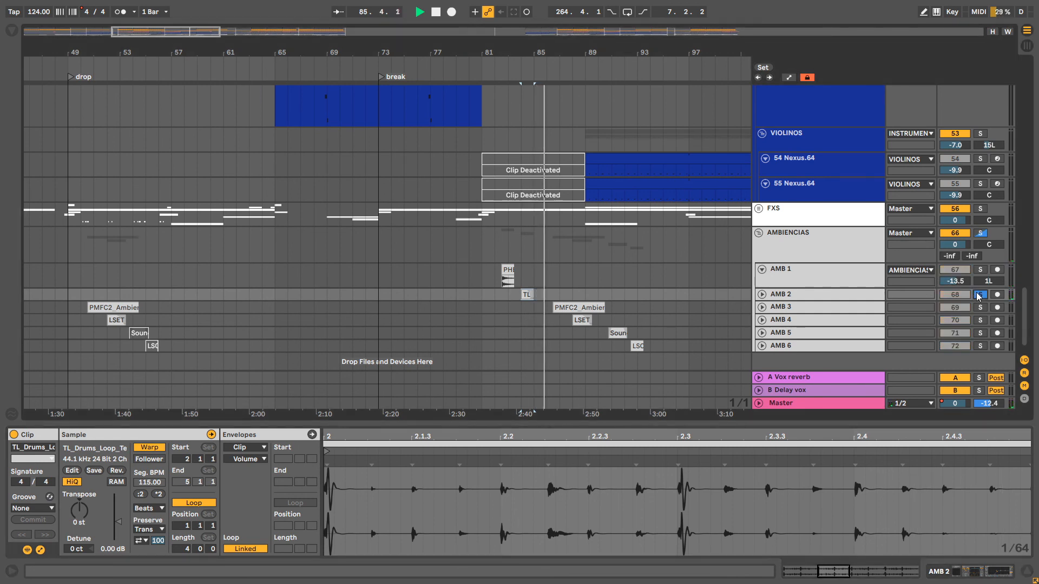
# Open the PMFC2_Ambience clip at bar 86 on AMB 3 and play it with that track soloed
pyautogui.click(583, 308)
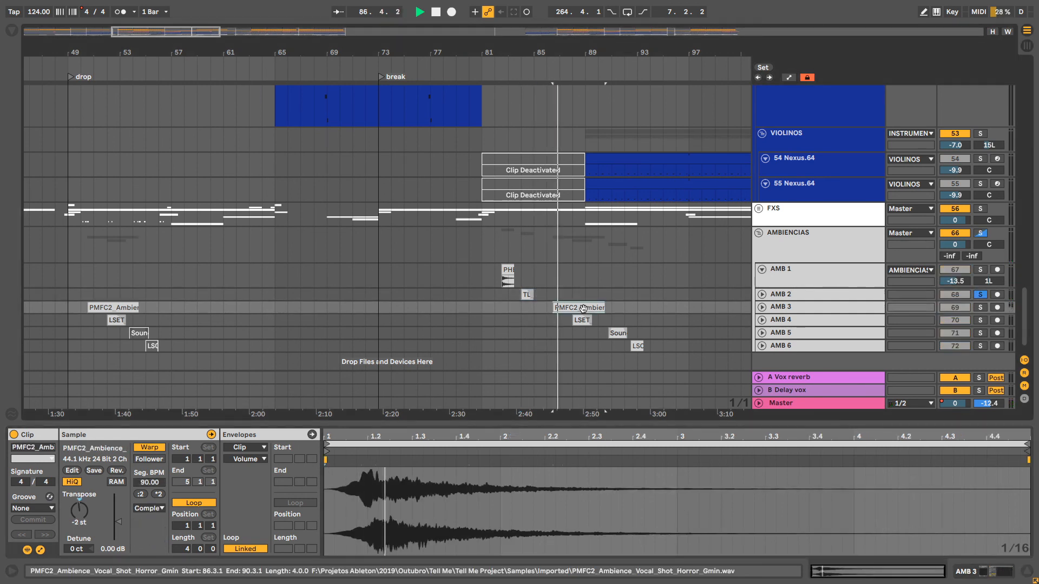
pyautogui.click(980, 308)
pyautogui.press('space')
pyautogui.press('space')
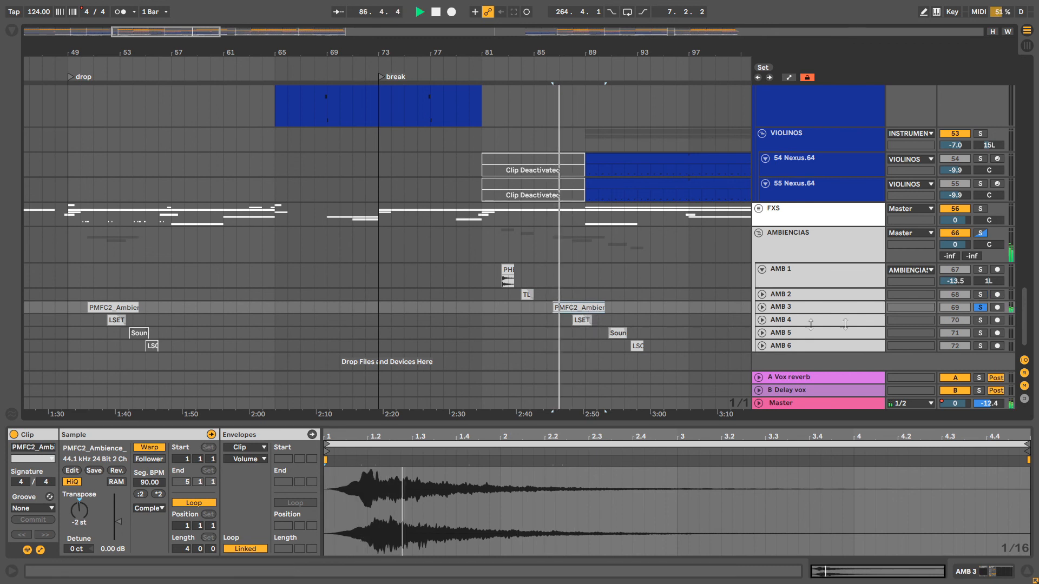
# Solo AMB 4, AMB 5 and AMB 6 in turn during playback, opening the AMB 5 and AMB 6 clips
pyautogui.click(980, 321)
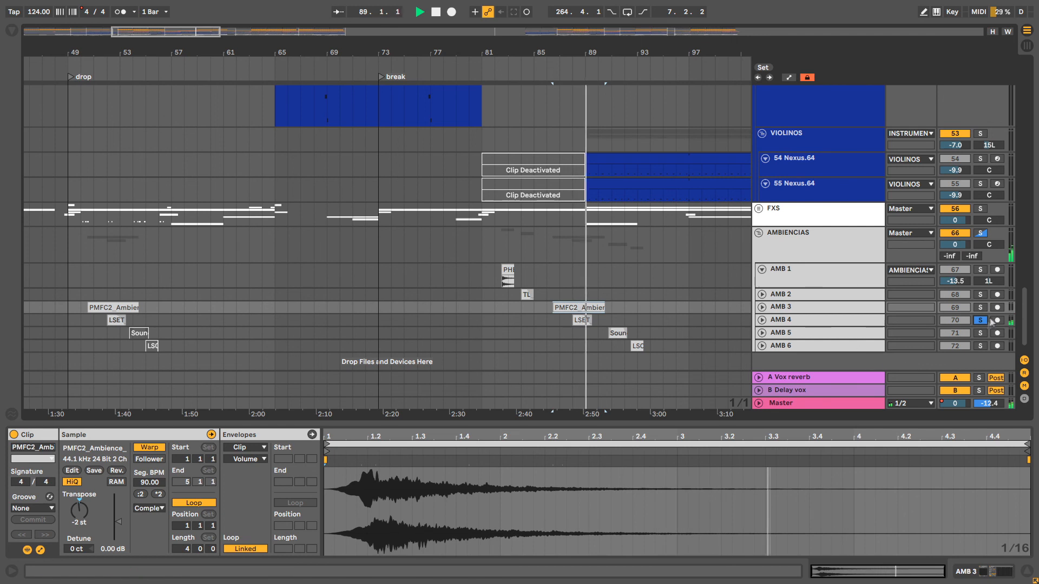
pyautogui.click(981, 333)
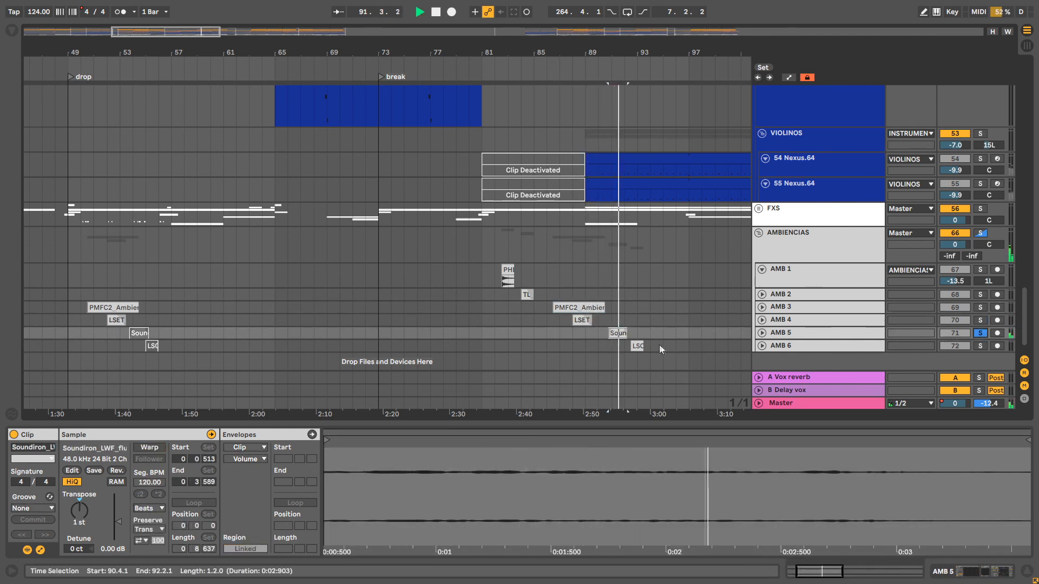
pyautogui.click(638, 346)
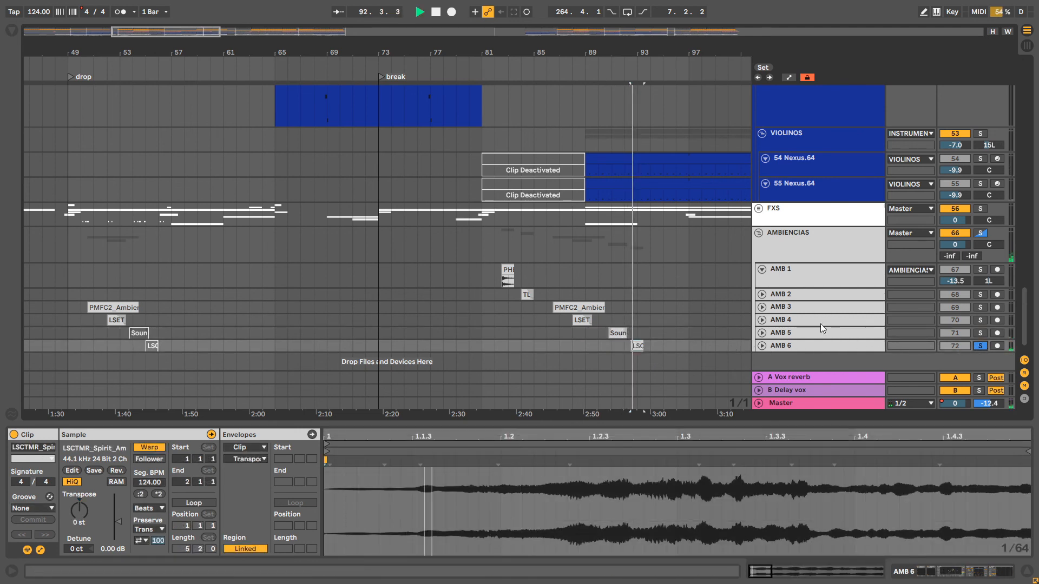
# Remove the AMB 6 and AMBIENCIAS solos and play the full arrangement from bar 81 to hear the ambiences in context
pyautogui.click(982, 233)
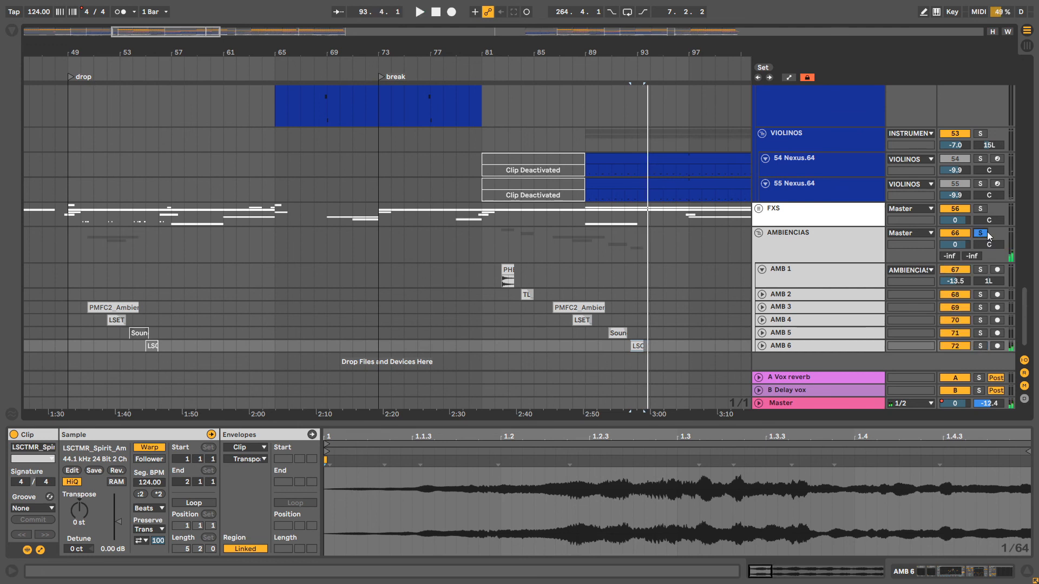
pyautogui.click(985, 232)
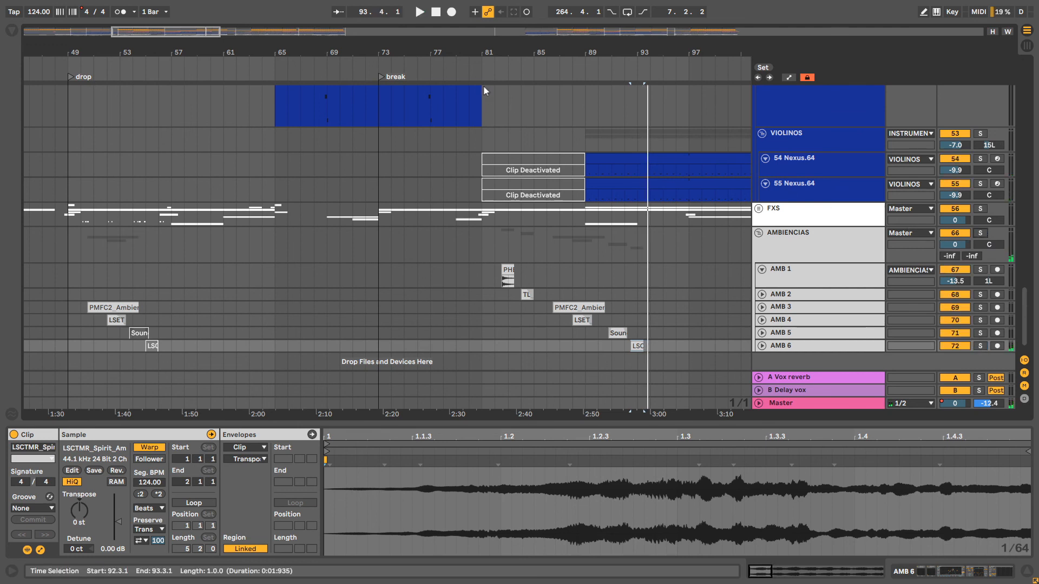
pyautogui.moveTo(485, 269); pyautogui.dragTo(561, 314)
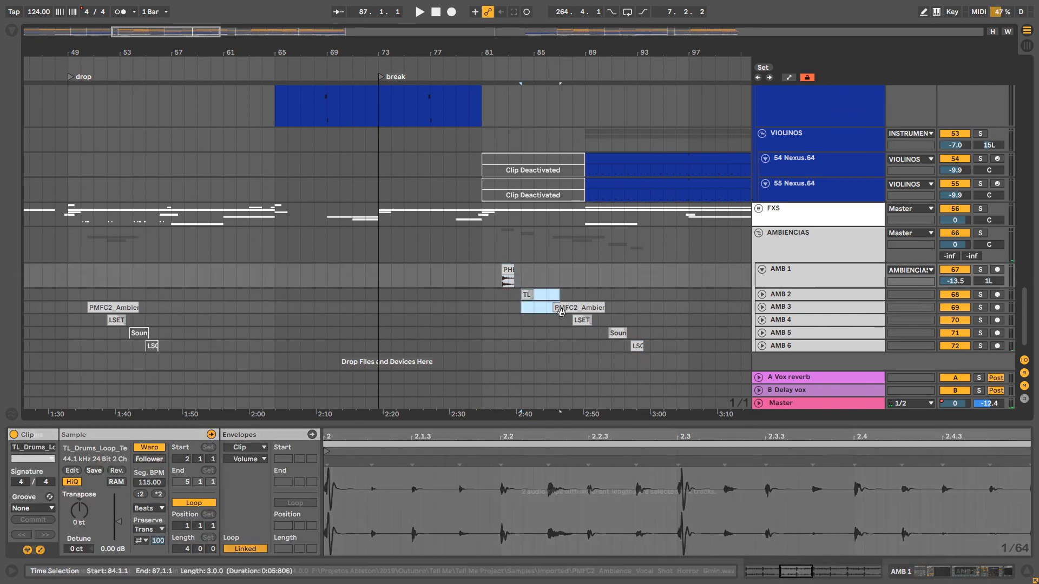
pyautogui.click(480, 273)
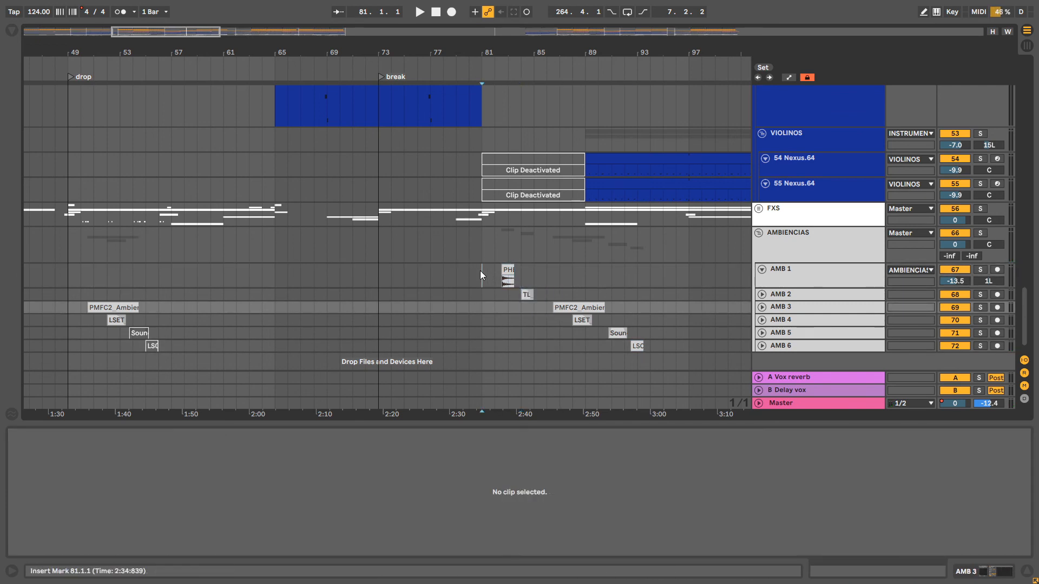
pyautogui.press('space')
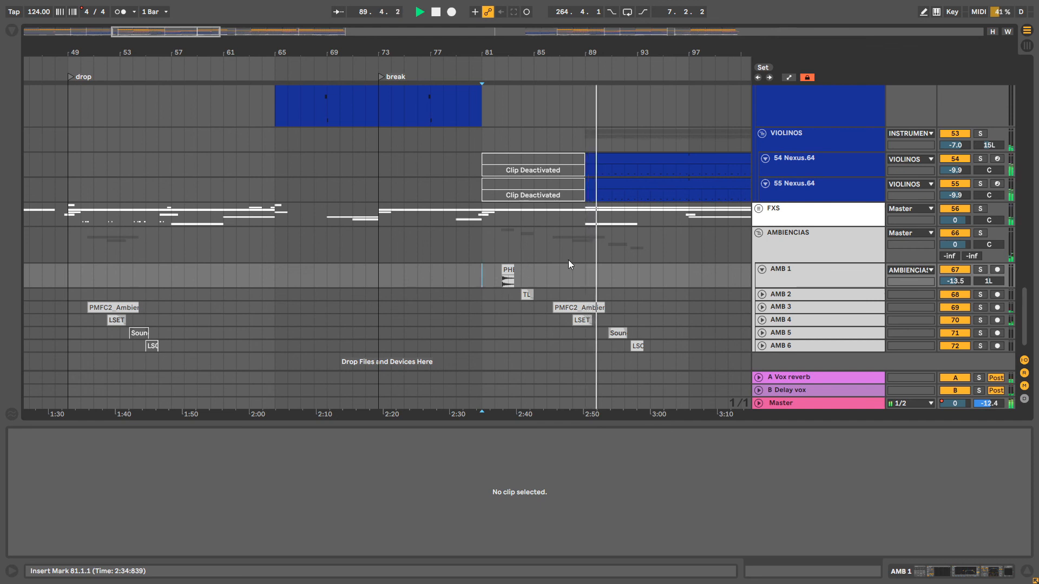
pyautogui.scroll(-1, 558, 248)
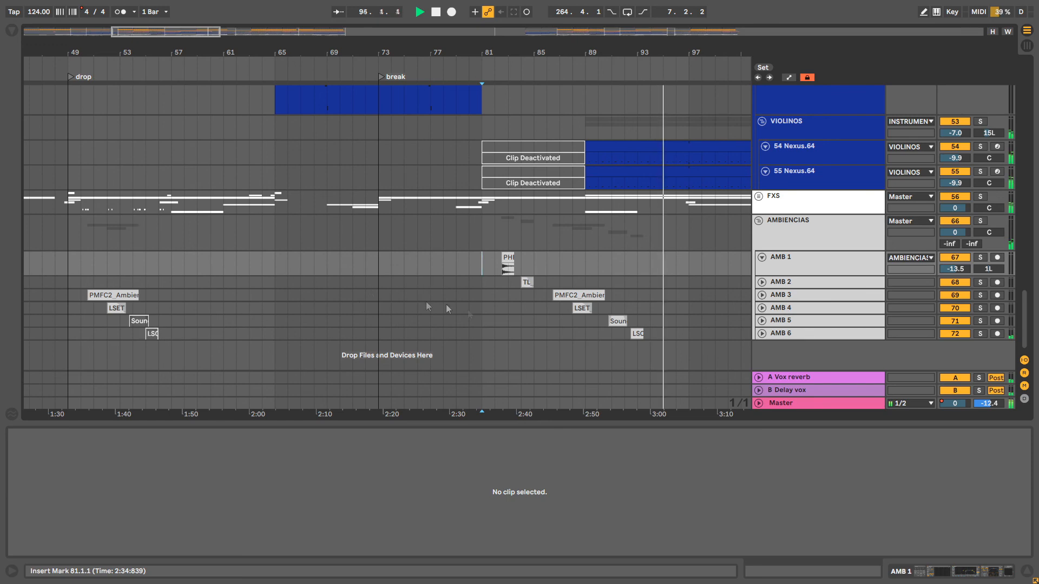
pyautogui.click(590, 322)
pyautogui.press('space')
# Examine the device chains of the AMB 1, AMB 2 and AMB 3 tracks
pyautogui.scroll(3, 632, 314)
pyautogui.scroll(2, 632, 318)
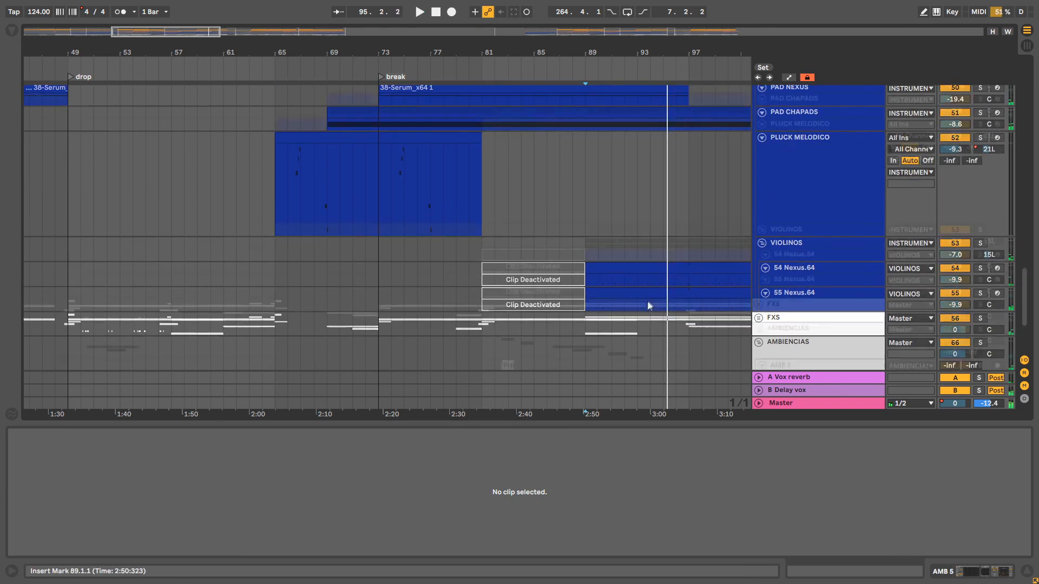
pyautogui.scroll(-4, 647, 301)
pyautogui.click(800, 264)
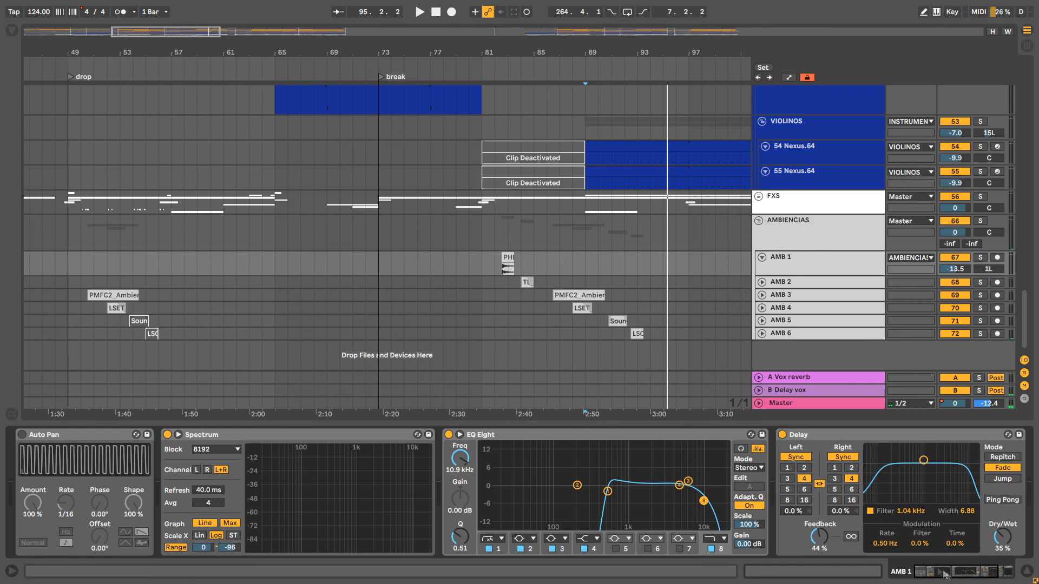
pyautogui.moveTo(940, 572); pyautogui.dragTo(973, 567)
pyautogui.click(800, 281)
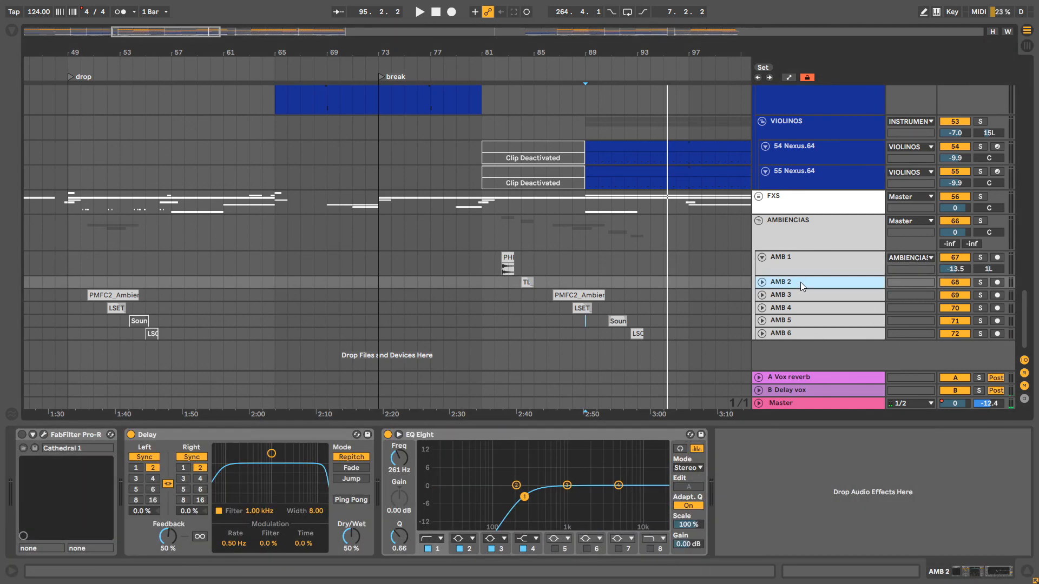
pyautogui.click(794, 295)
# Display the AMB 4 devices and expand the track for a close view of its clip around bar 89
pyautogui.click(793, 308)
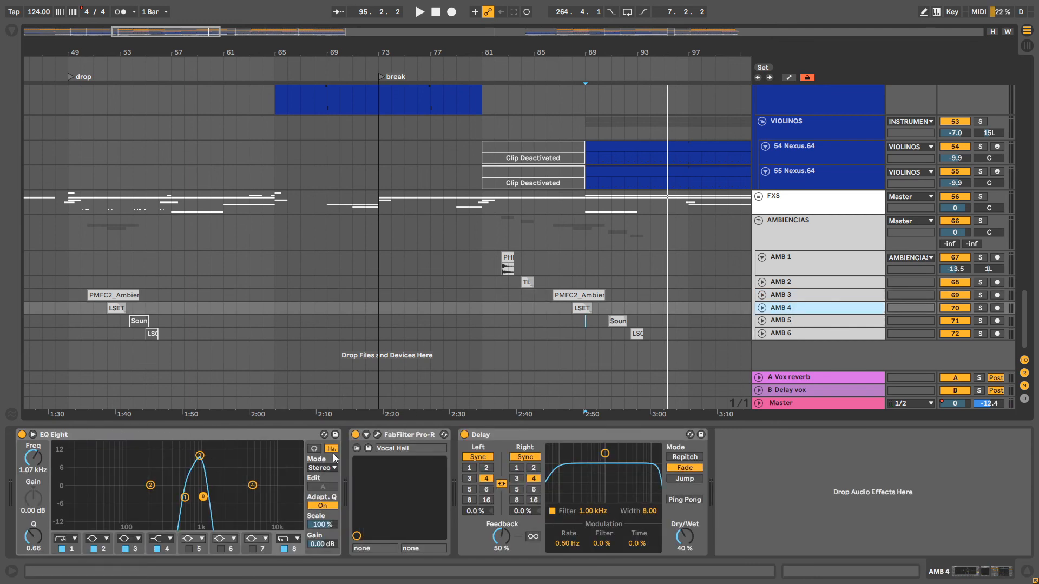
pyautogui.click(761, 308)
pyautogui.moveTo(585, 52); pyautogui.dragTo(585, 129)
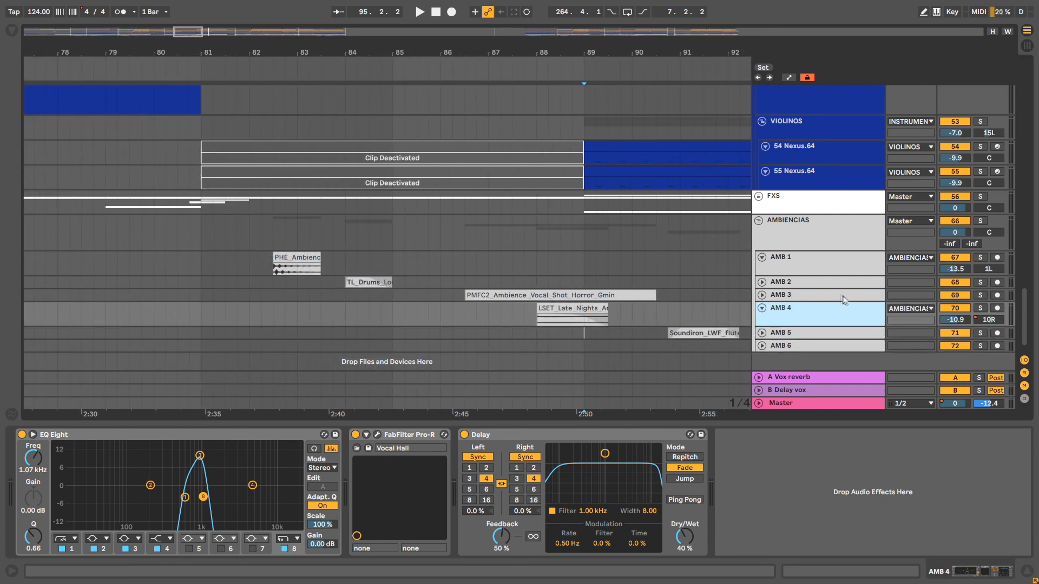
# Enlarge the AMB 4 track, select its clip at bar 88 and solo the track
pyautogui.moveTo(807, 325); pyautogui.dragTo(807, 371)
pyautogui.scroll(-2, 548, 278)
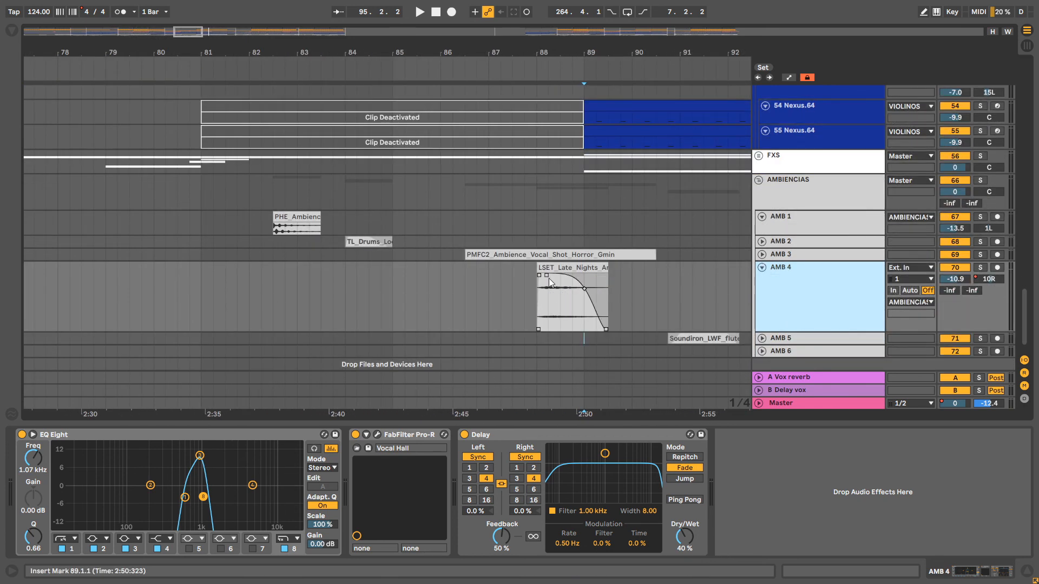
pyautogui.click(548, 278)
pyautogui.click(979, 267)
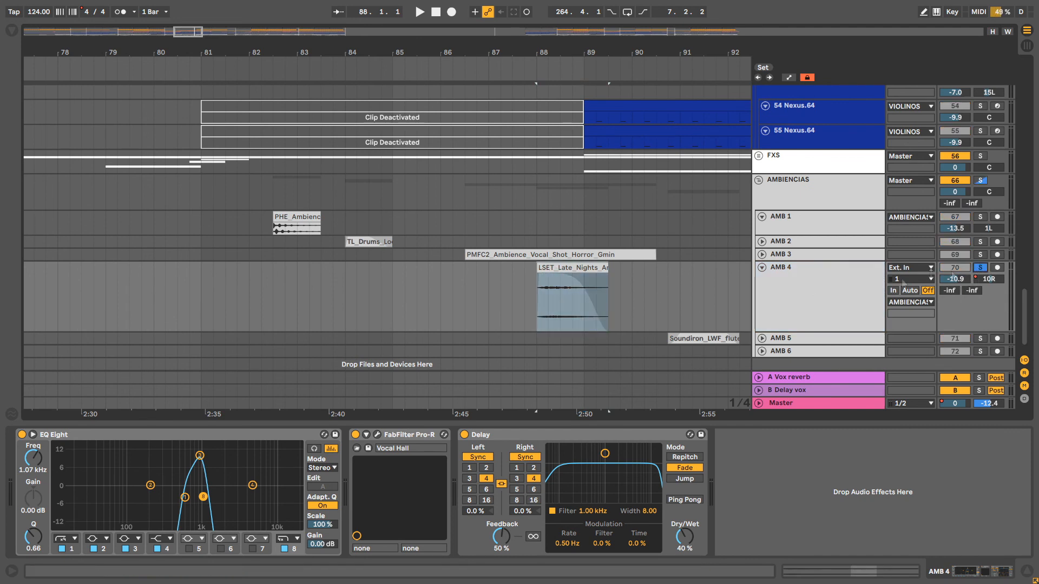
# Bypass FabFilter Pro-R, Delay and EQ Eight on AMB 4 and play the dry clip from bar 88
pyautogui.click(355, 435)
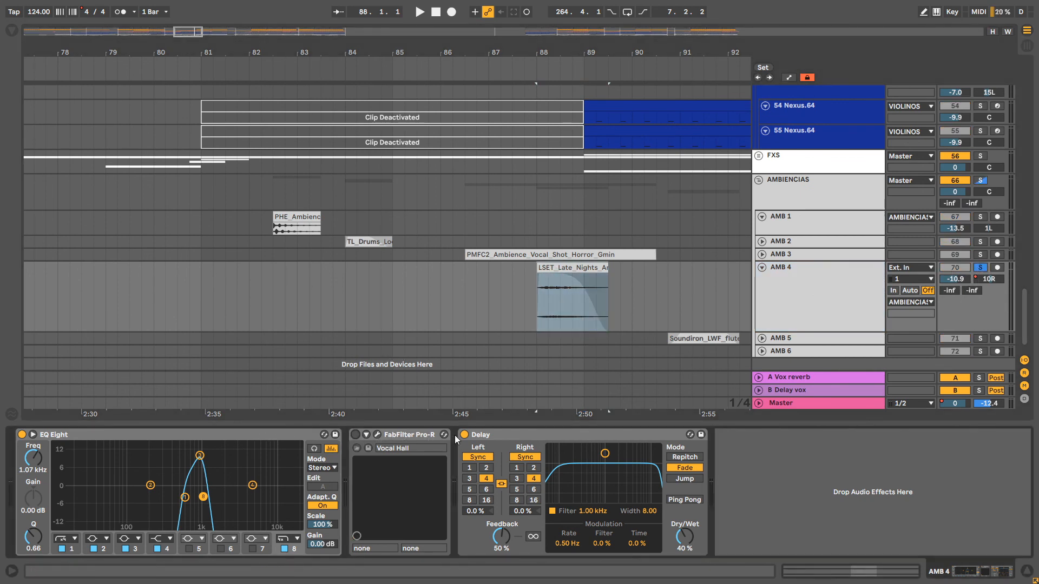
pyautogui.click(465, 435)
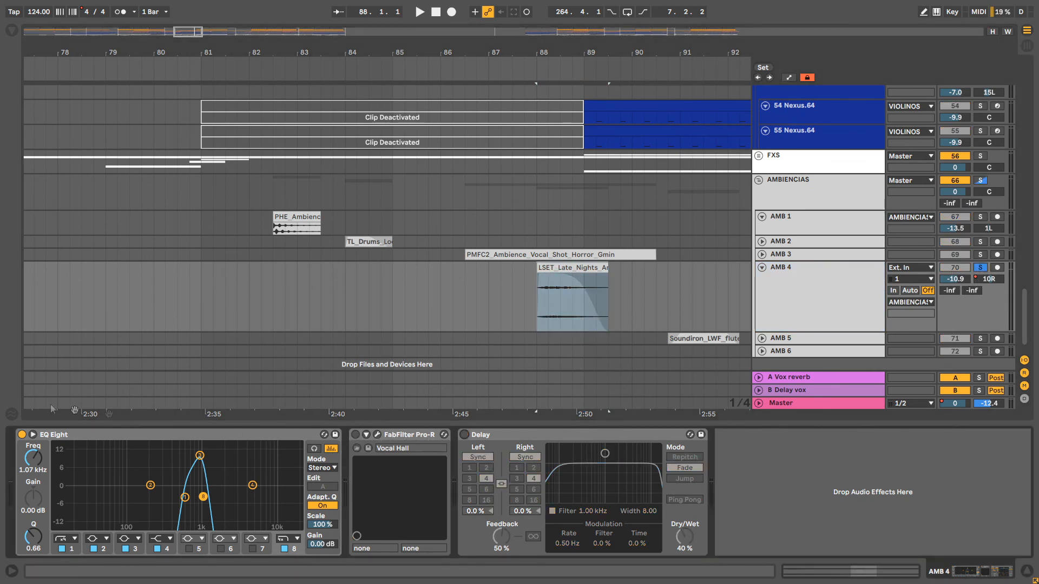
pyautogui.click(22, 435)
pyautogui.press('space')
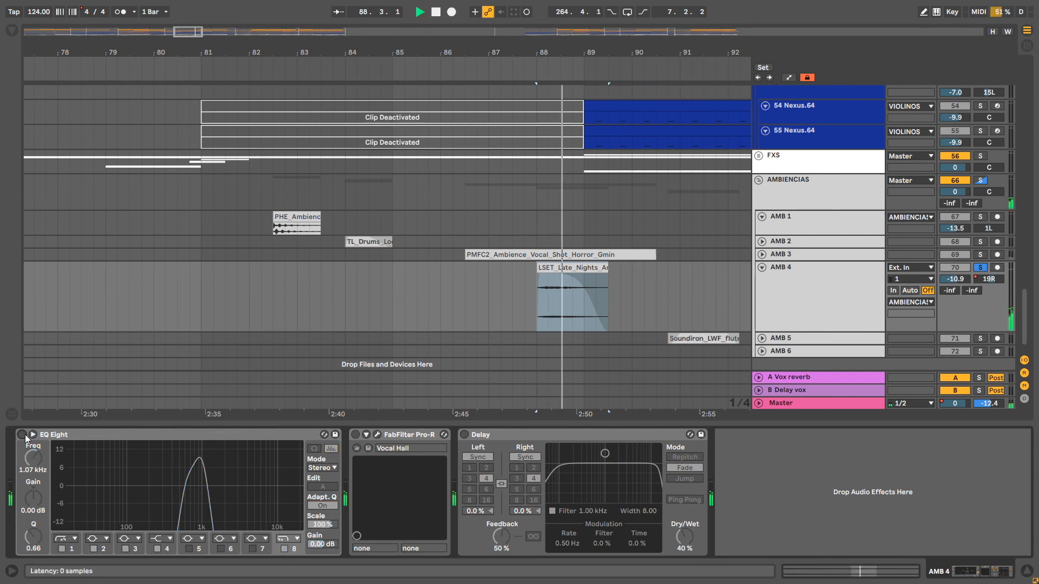
pyautogui.press('space')
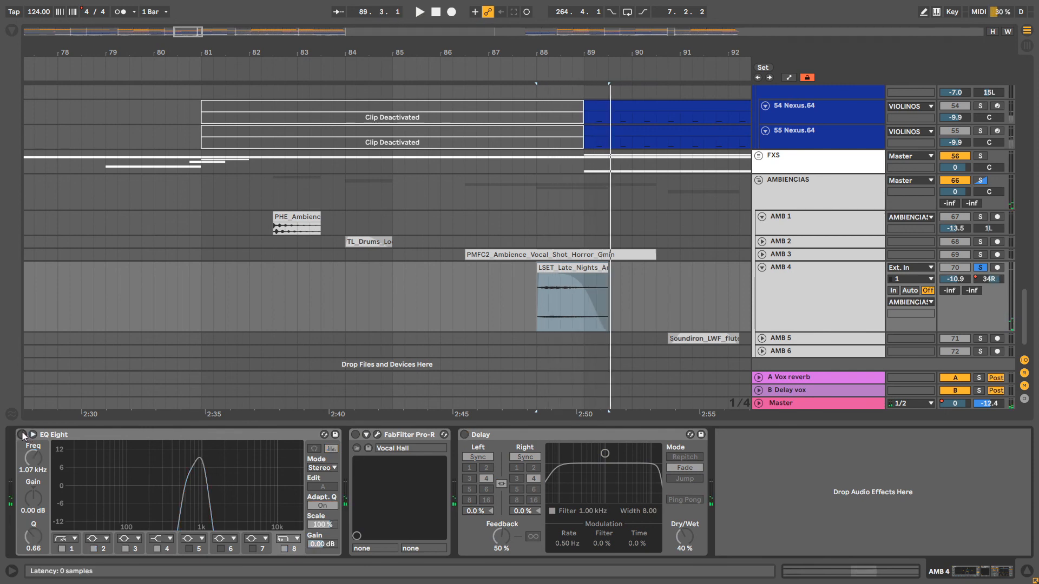
# Reactivate EQ Eight, FabFilter Pro-R and Delay one after another while playing the AMB 4 clip to hear each effect's contribution
pyautogui.click(20, 434)
pyautogui.press('space')
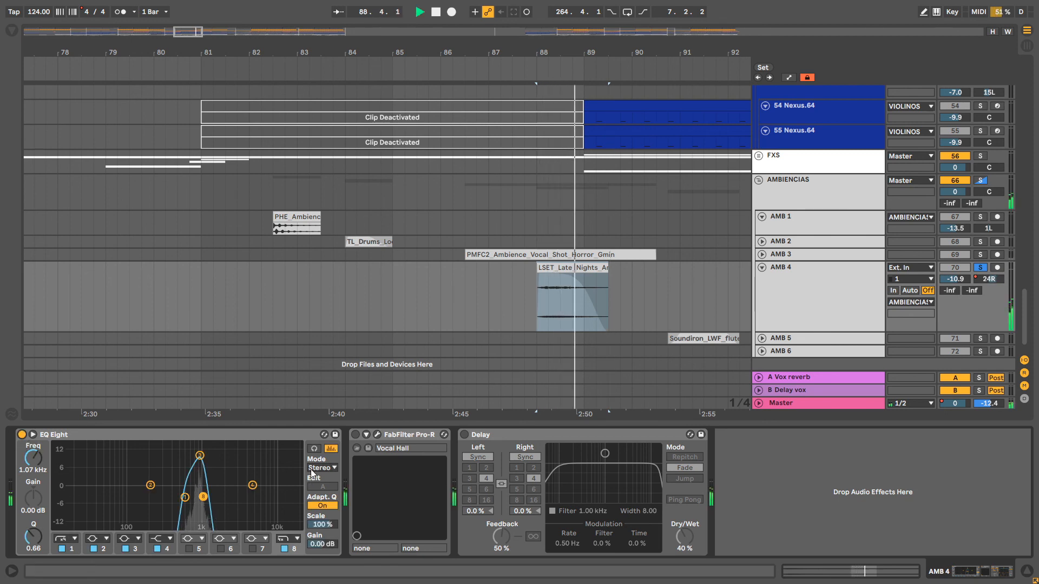
pyautogui.click(356, 435)
pyautogui.press('space')
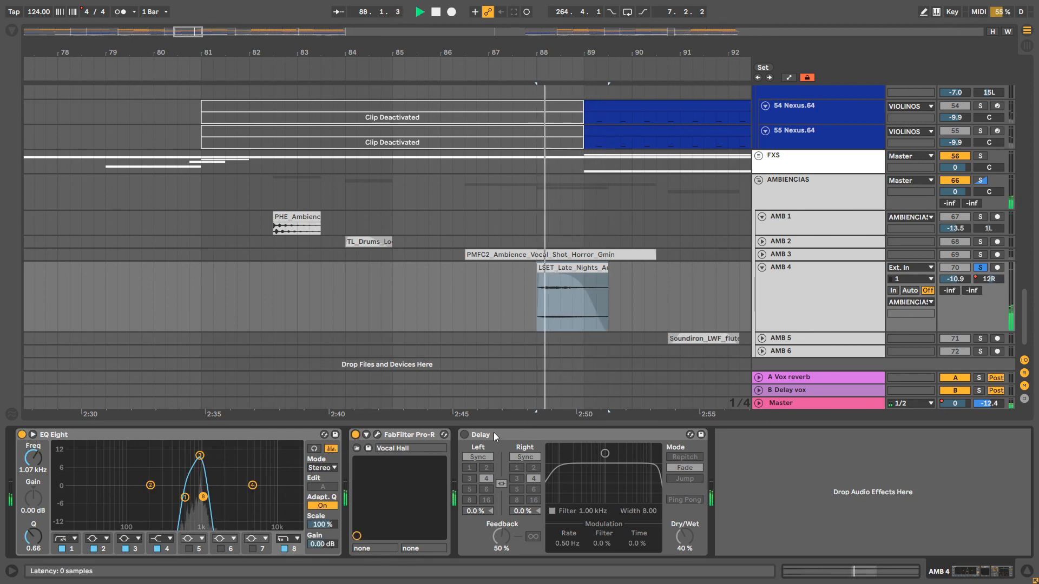
pyautogui.click(464, 435)
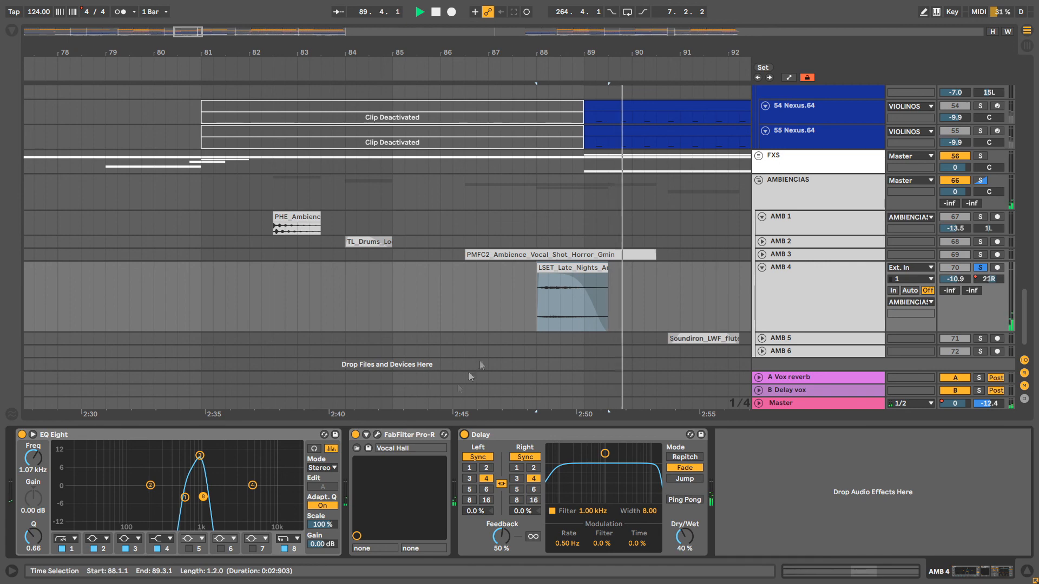
pyautogui.press('space')
# Collapse the AMB 4 track within the AMBIENCIAS group
pyautogui.moveTo(550, 53); pyautogui.dragTo(551, 25)
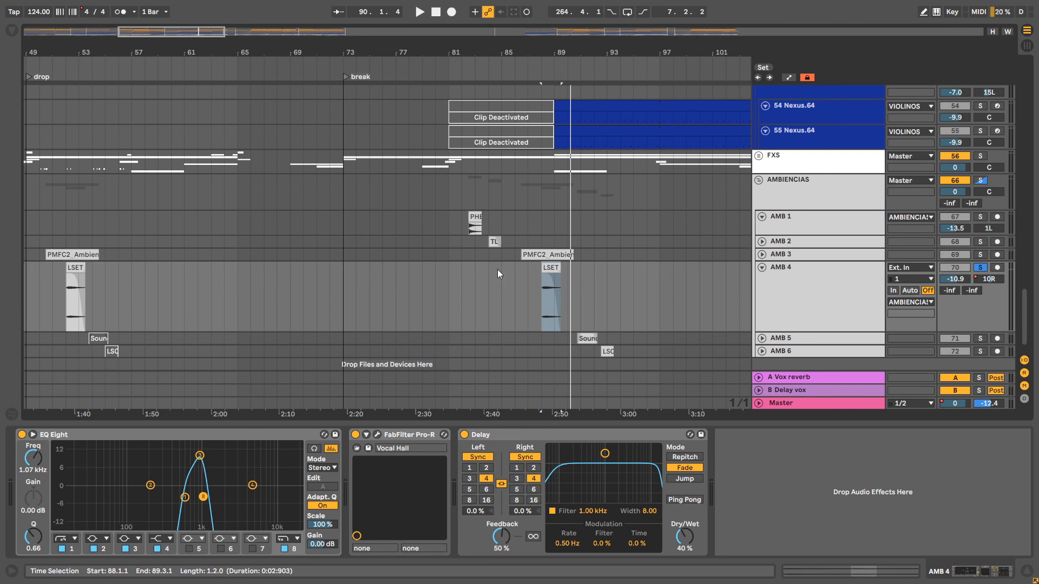
pyautogui.scroll(-1, 514, 260)
pyautogui.click(762, 249)
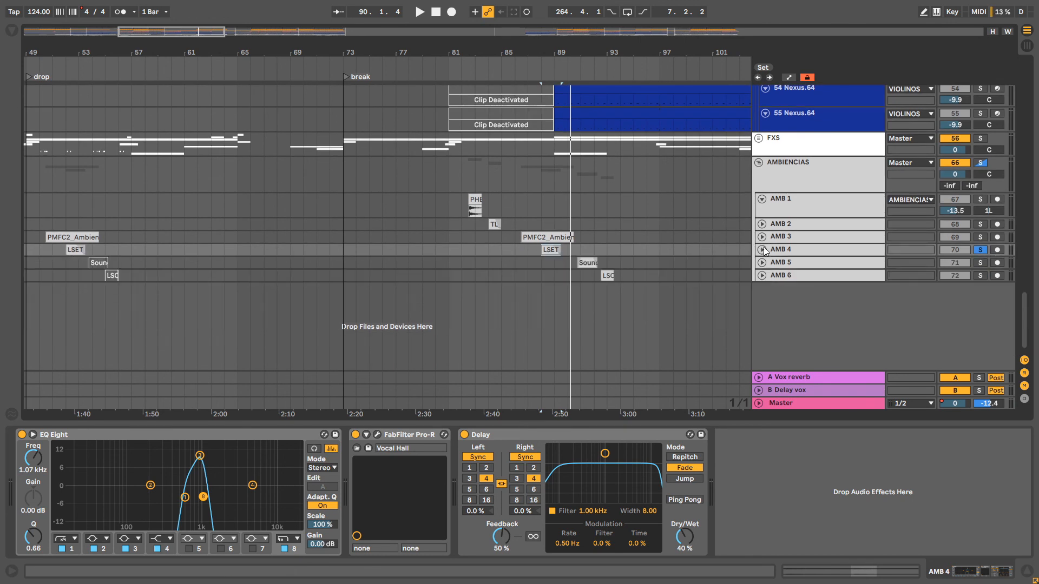